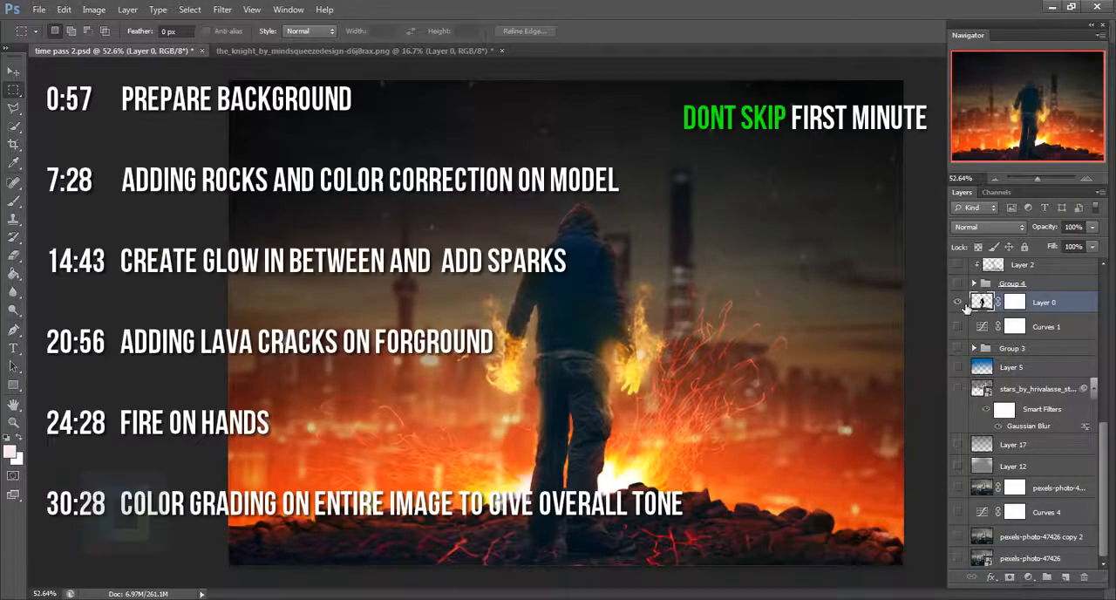
- Compare Layer 0 on its own with the full composite by toggling the visibility of the other layers
alt+click(965, 305)
alt+click(965, 305)
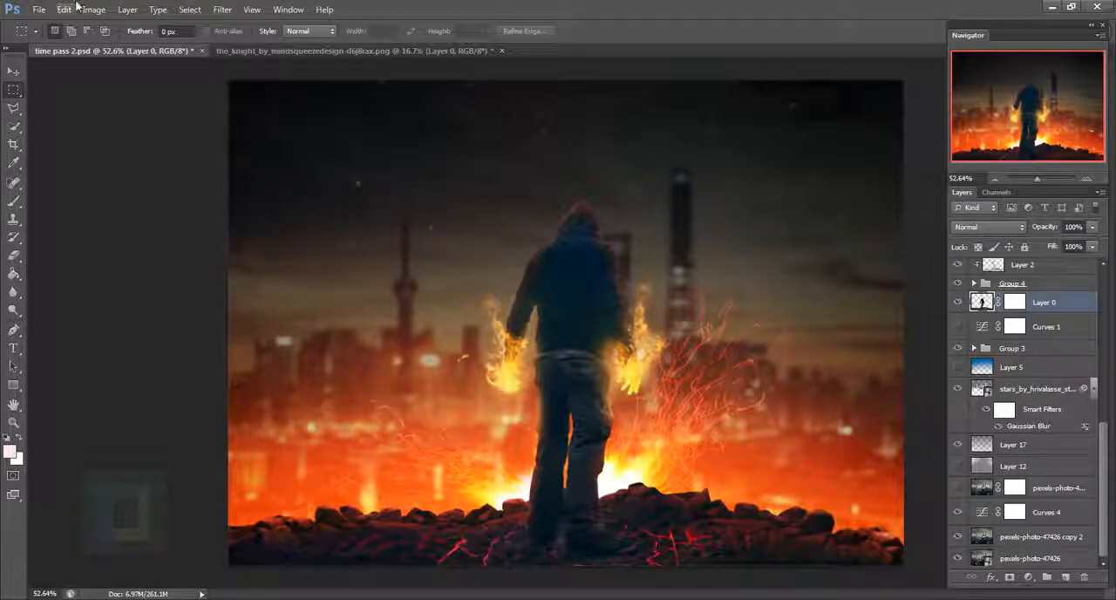
- Place pexels-photo-47426.jpeg in the knight document and move its layer beneath Layer 0
click(347, 49)
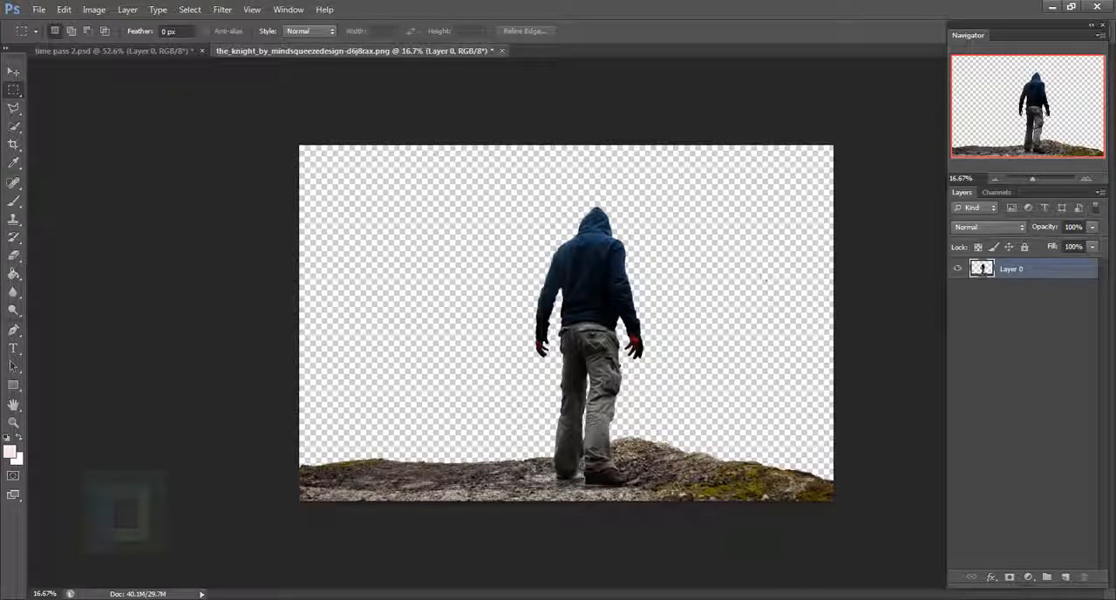
click(40, 11)
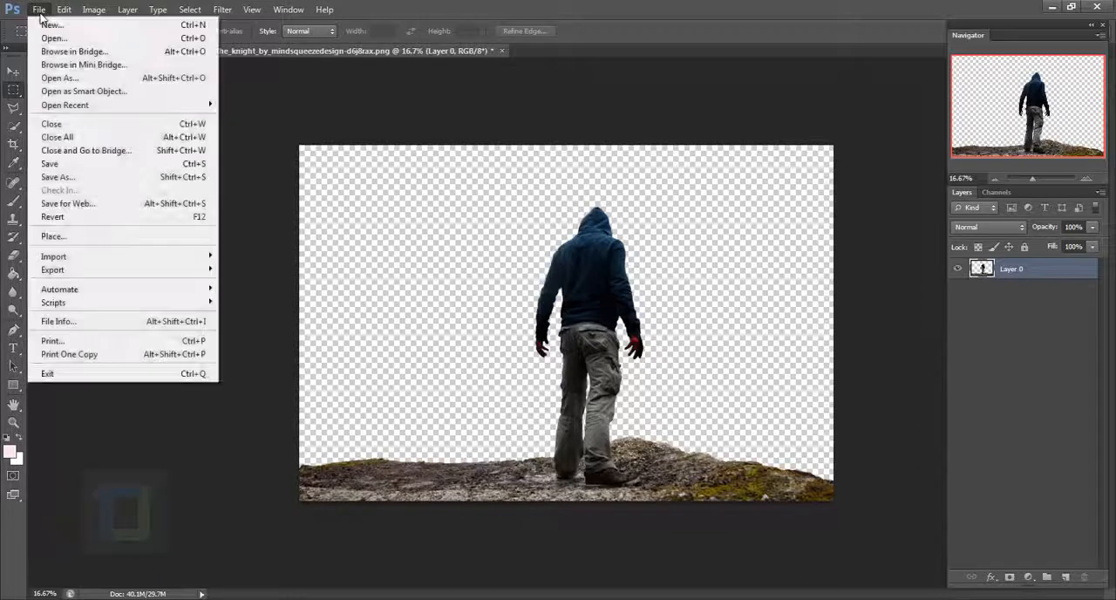
click(54, 236)
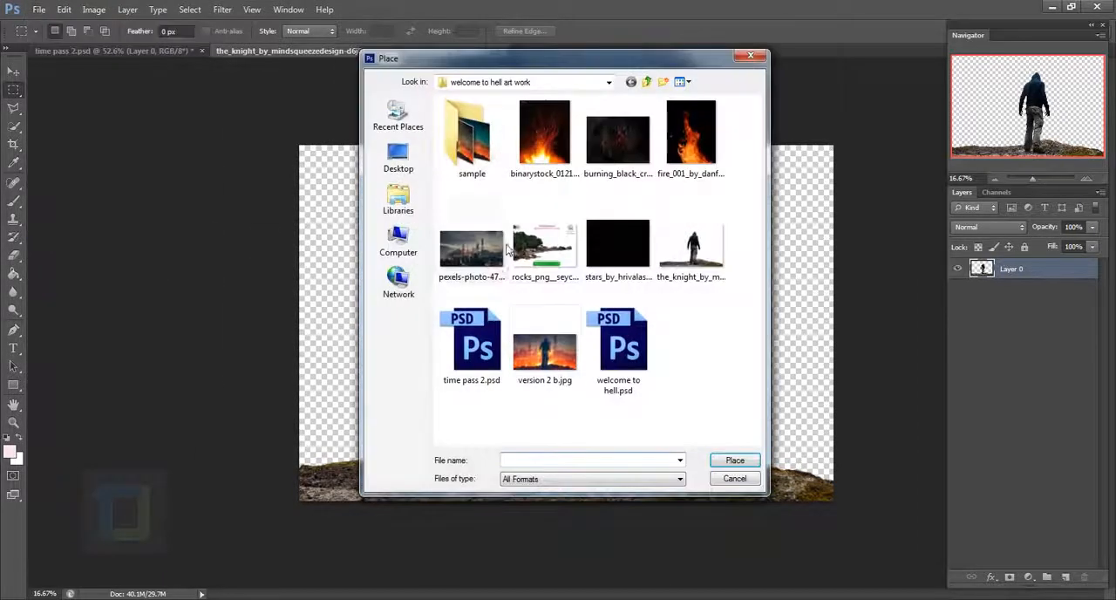
click(478, 249)
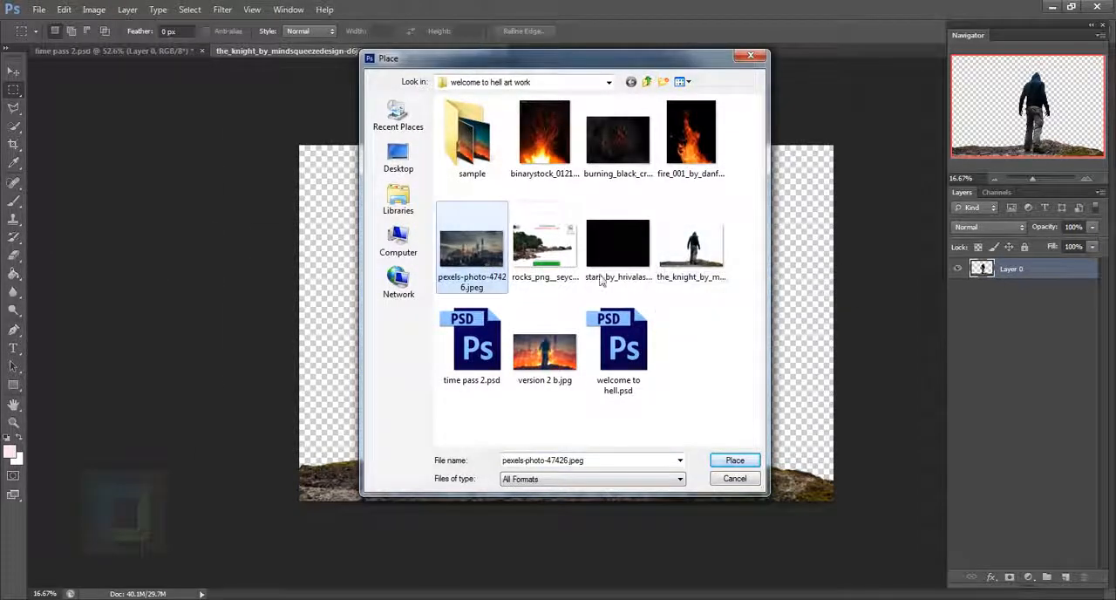
click(736, 461)
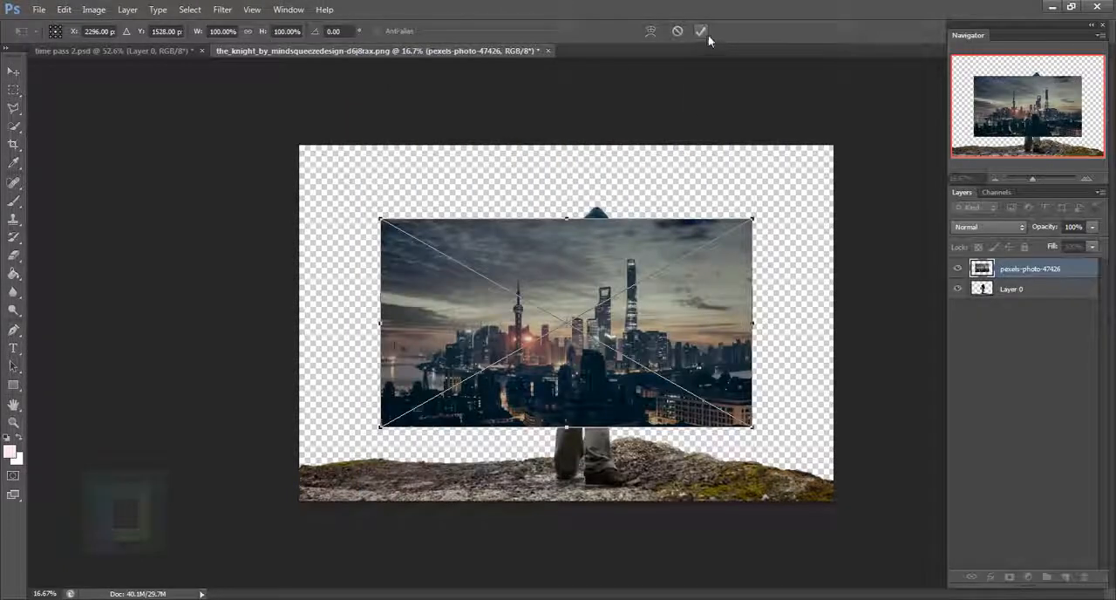
click(702, 34)
drag(1031, 275, 1018, 312)
- Scale the city photo proportionally from its centre to about 190.56% and shift it slightly up to cover the canvas
key(ctrl+t)
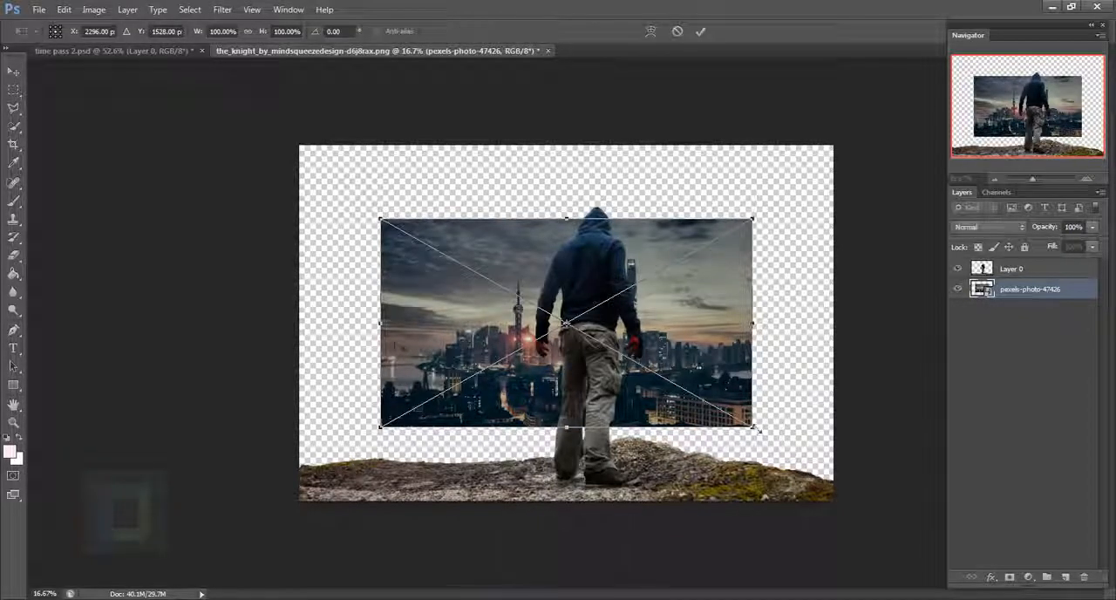
key(alt+shift)
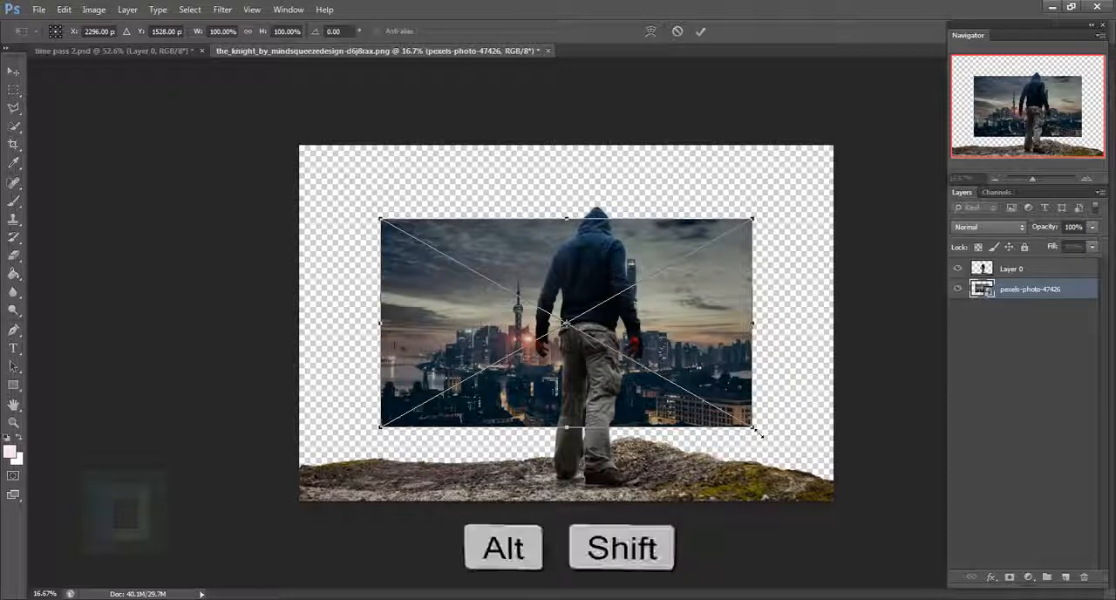
drag(757, 431, 915, 548)
mouse_move(846, 411)
mouse_down()
mouse_move(844, 436)
mouse_move(844, 407)
mouse_up()
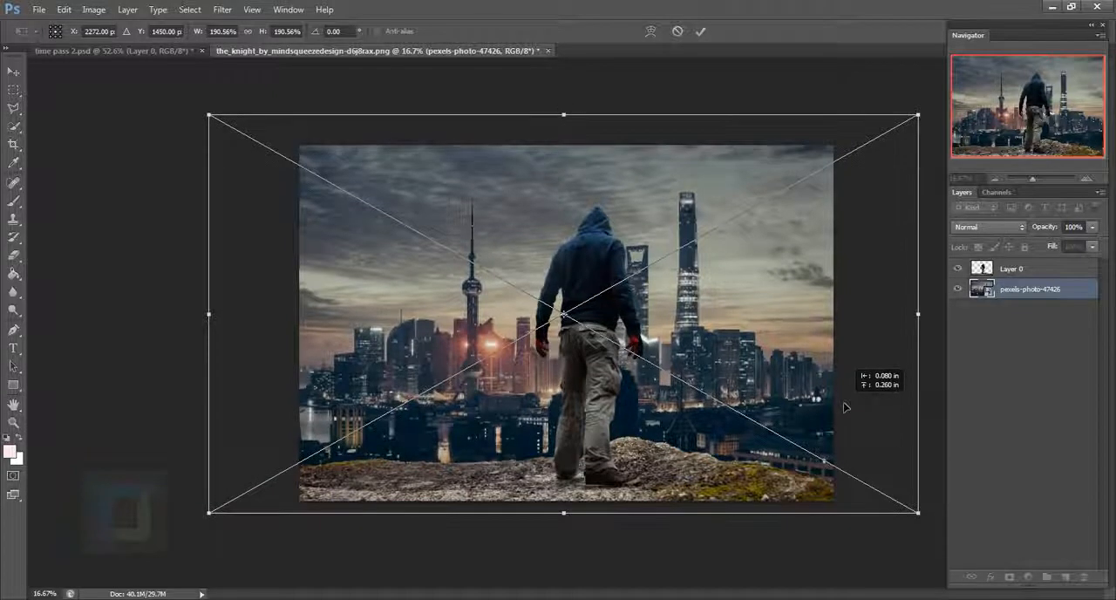
click(698, 32)
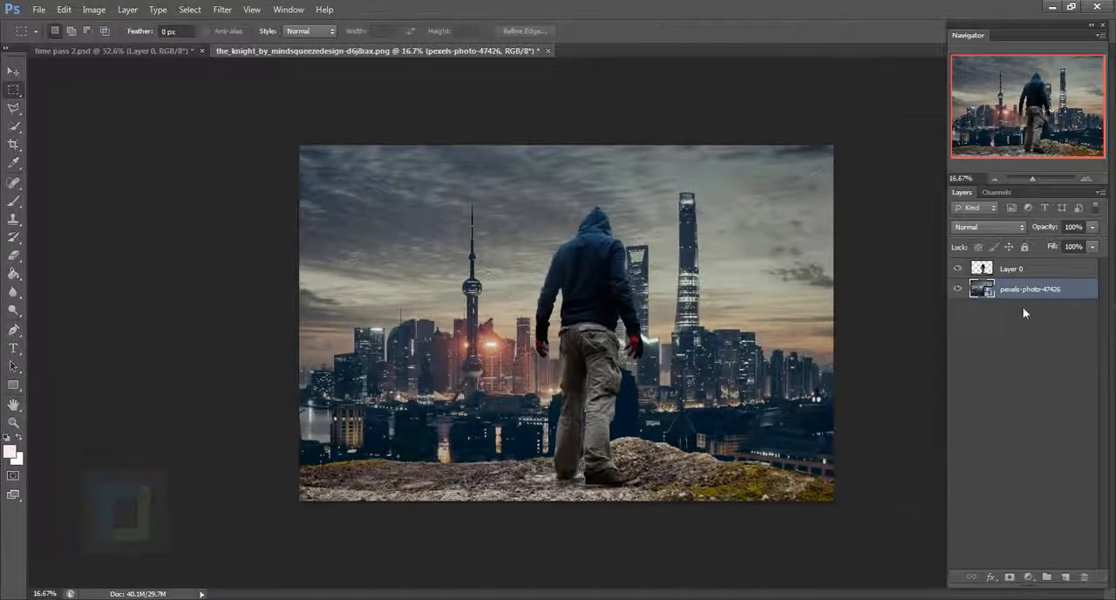
- Move the man and rock on Layer 0 slightly left and down to the canvas's lower edge
click(1026, 271)
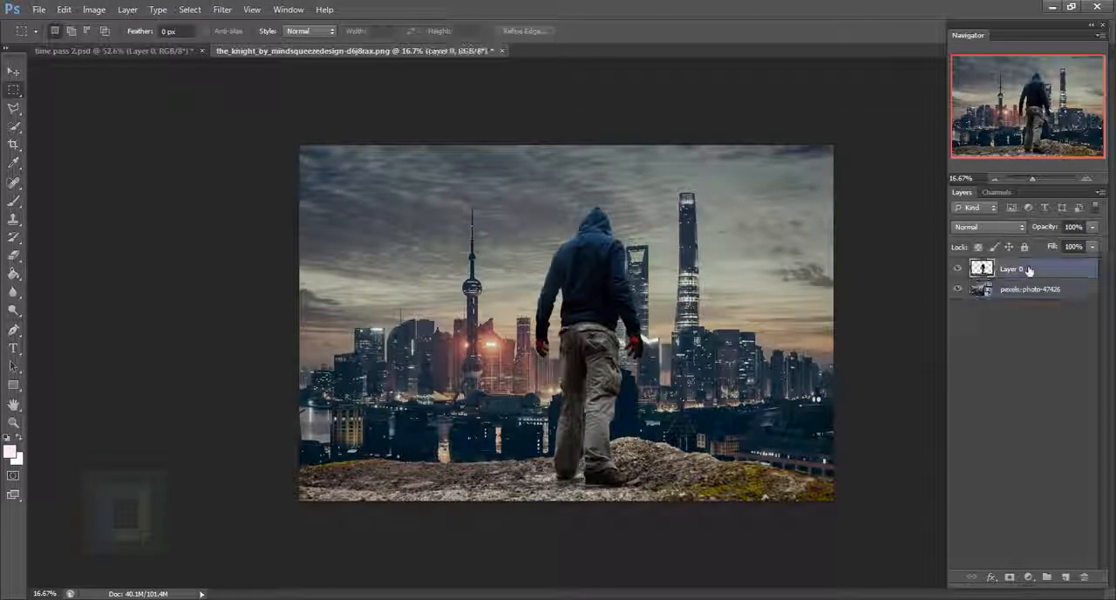
click(13, 70)
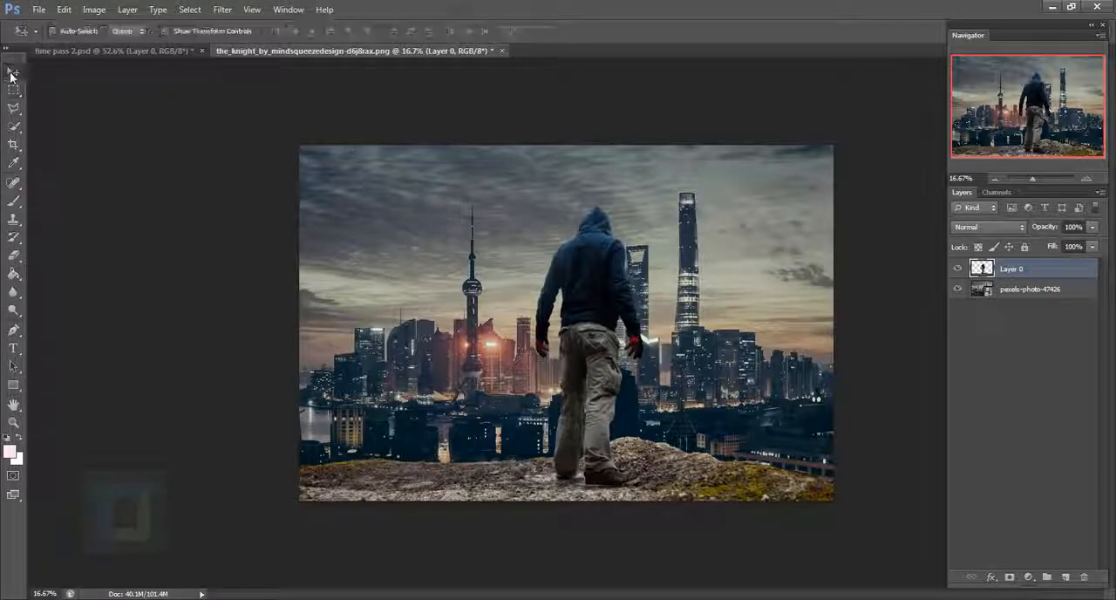
drag(637, 339, 611, 342)
scroll(829, 513, up, 5)
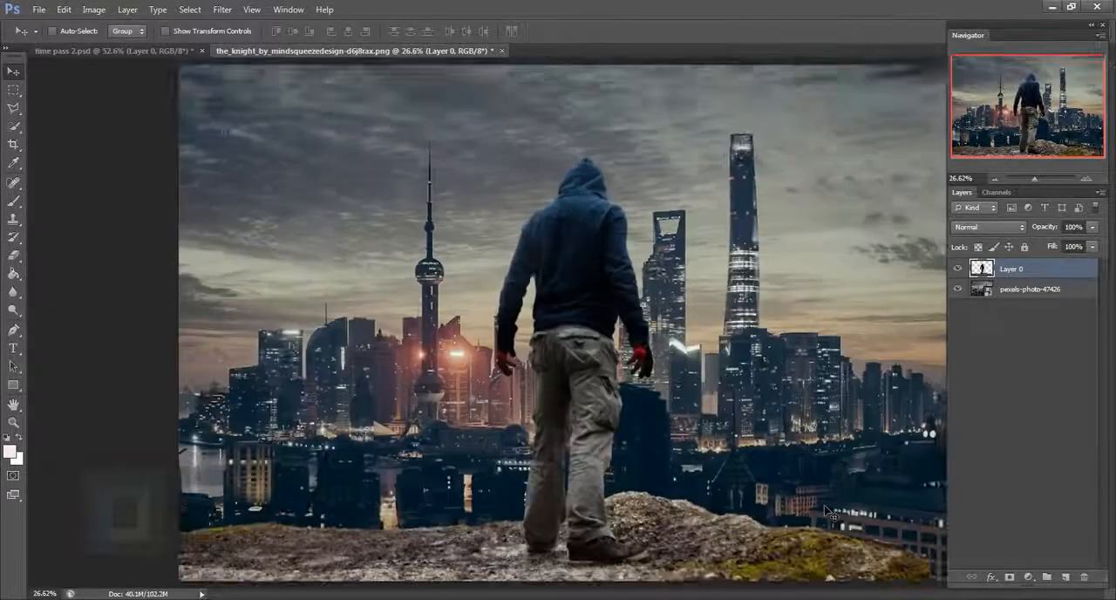
drag(926, 582, 739, 364)
scroll(716, 361, down, 4)
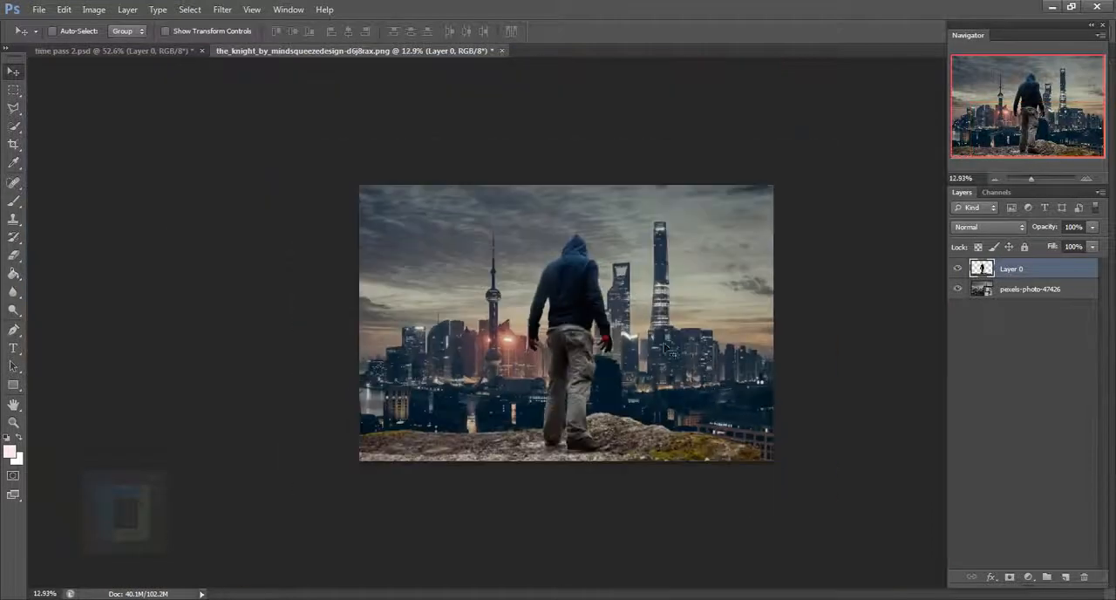
scroll(621, 348, up, 2)
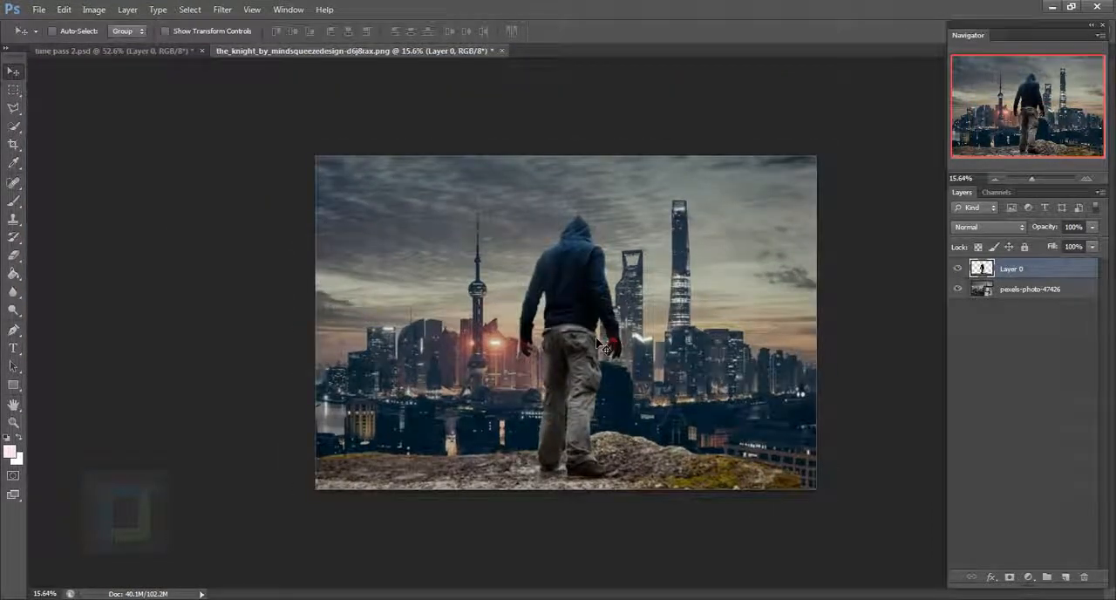
- Scale Layer 0 proportionally to about 96.04% and align its left side with the canvas edge
key(ctrl+t)
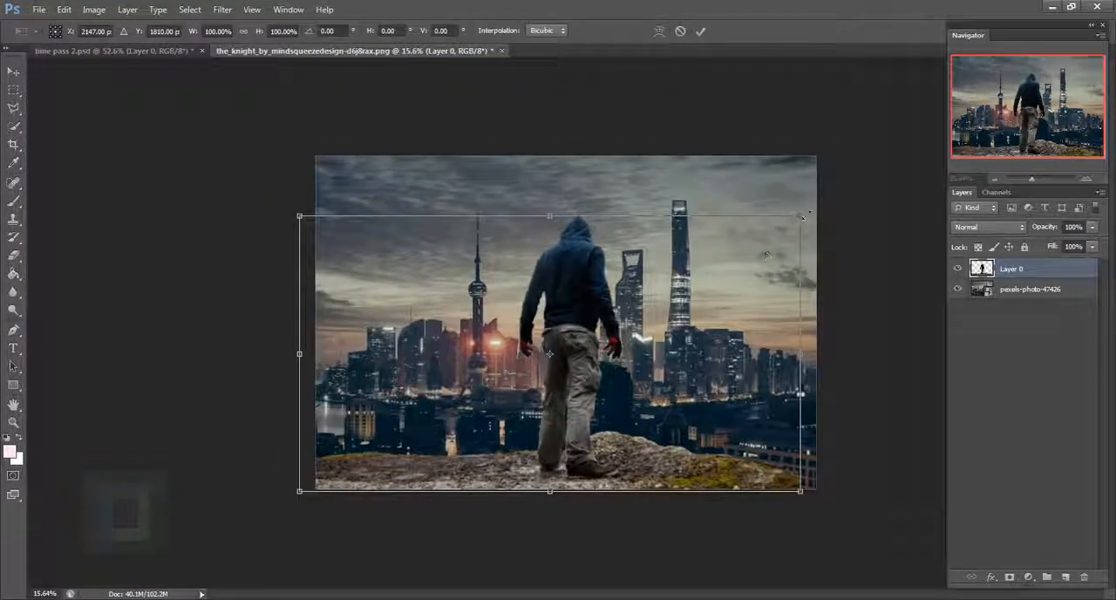
drag(803, 217, 788, 230)
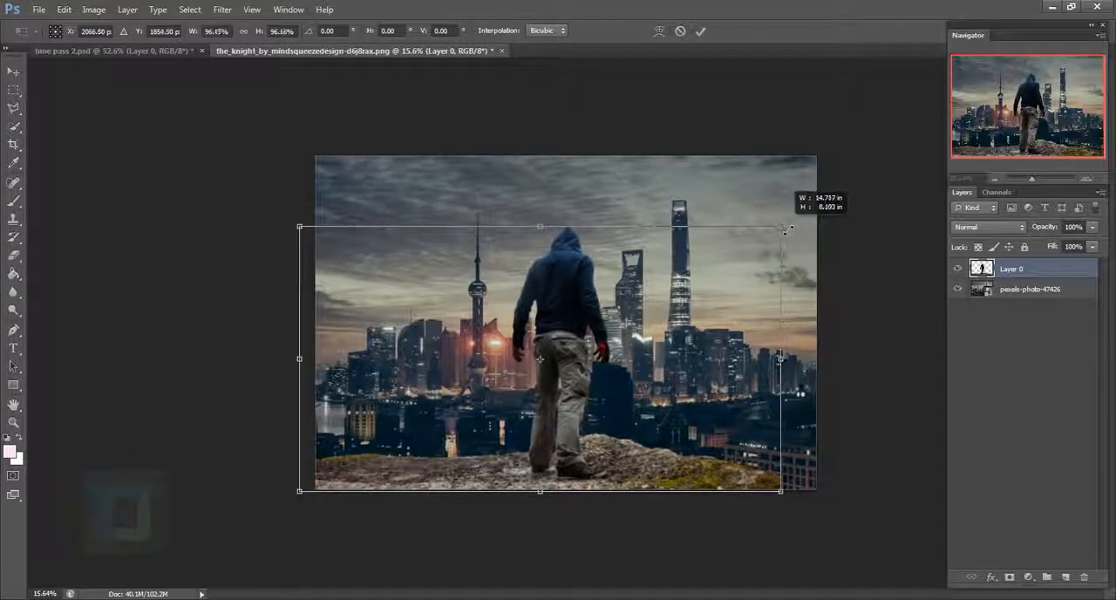
drag(712, 332, 728, 334)
click(702, 33)
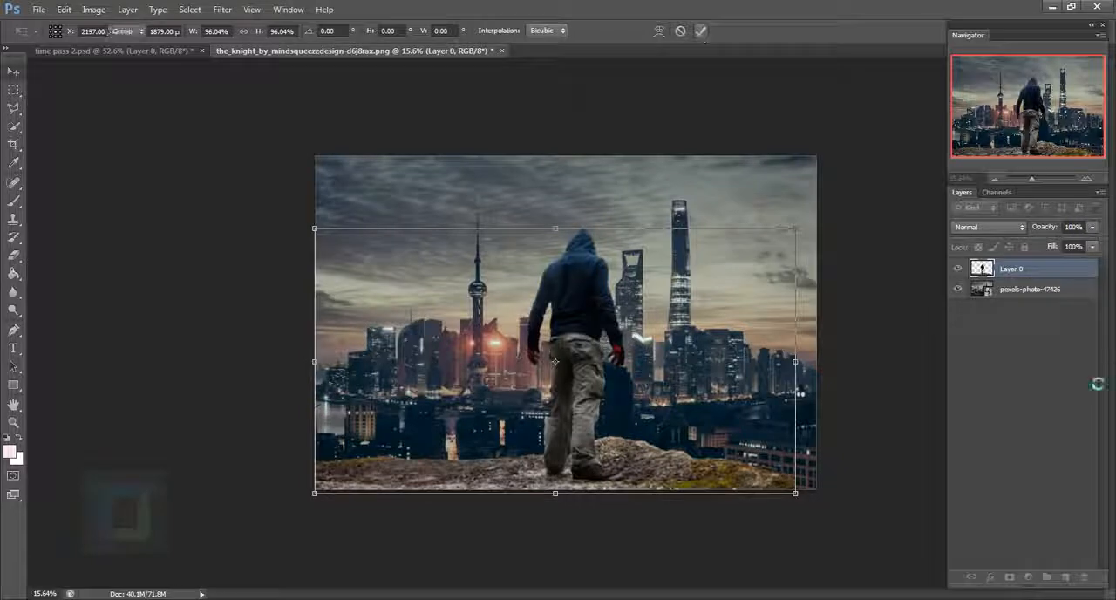
- Scale the city photo down a little so the skyline appears smaller while still covering the canvas
click(1025, 293)
key(ctrl+t)
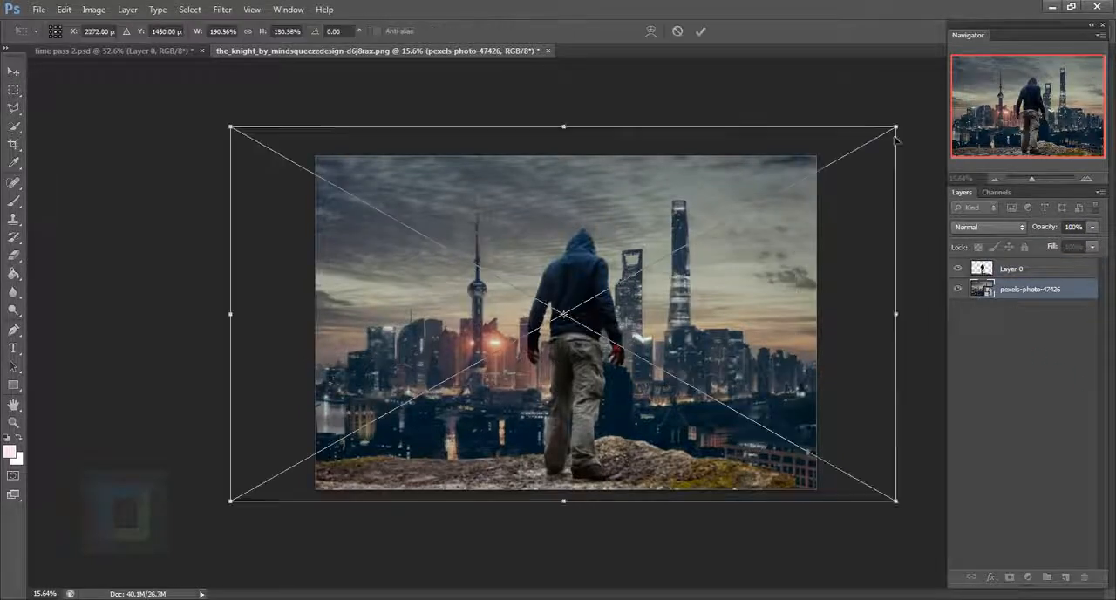
drag(896, 137, 802, 239)
key(Return)
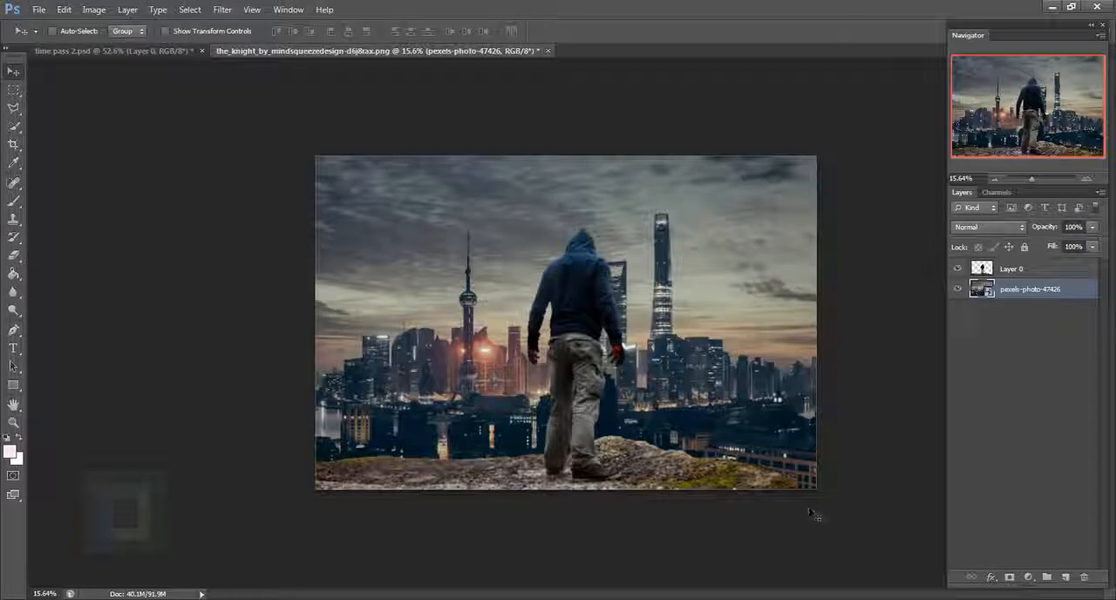
- Select the missing lower-right corner of the rock on Layer 0 with the Polygonal Lasso, including some adjoining rock
click(1021, 272)
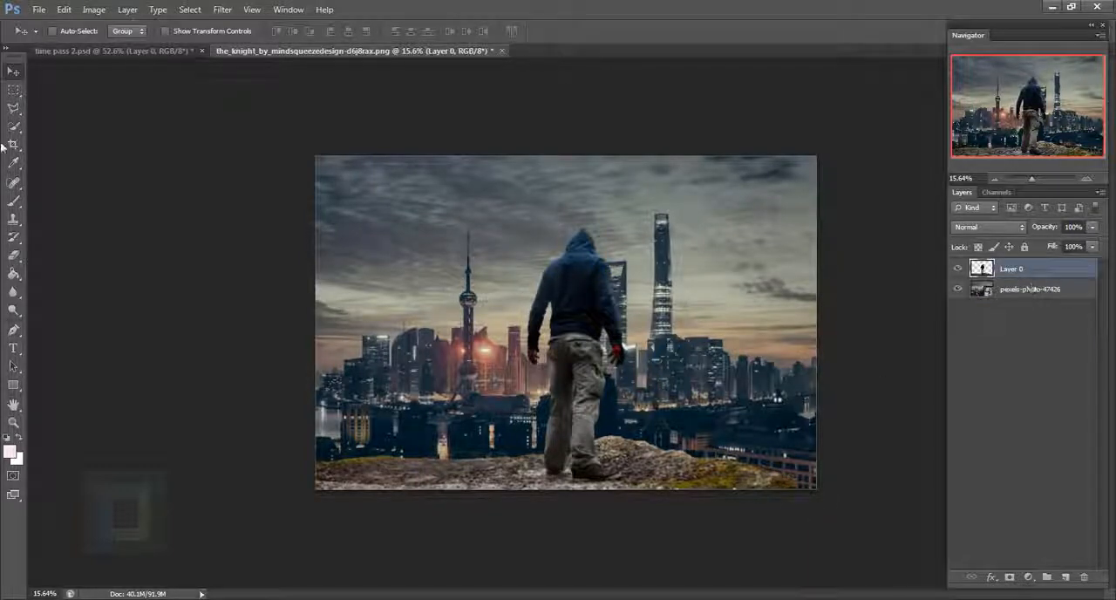
click(14, 110)
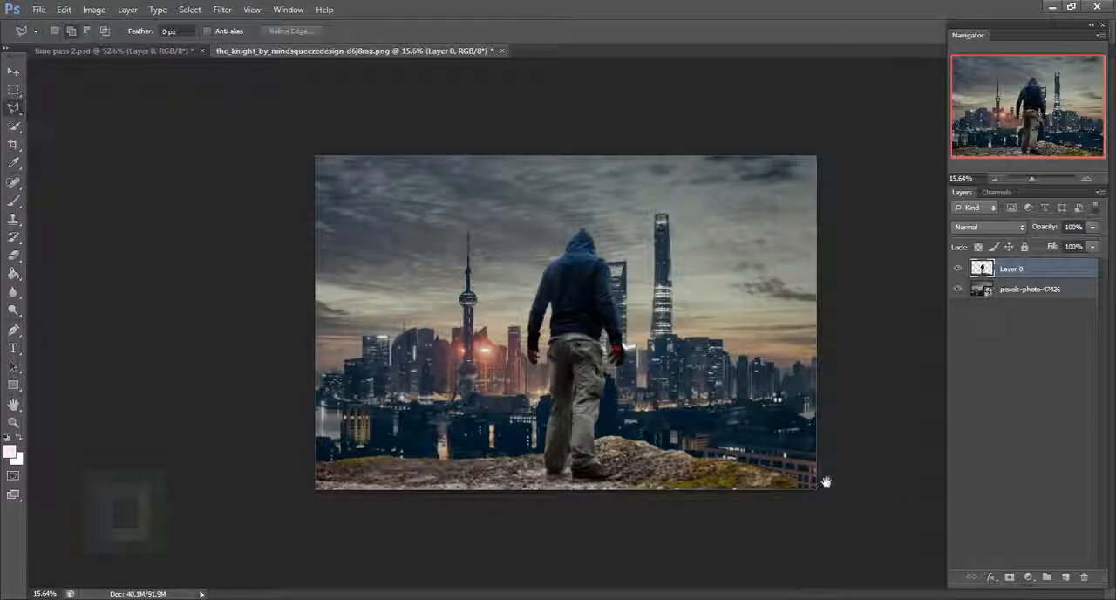
scroll(789, 471, up, 6)
drag(786, 510, 430, 199)
scroll(484, 258, up, 4)
drag(485, 257, 528, 410)
click(614, 382)
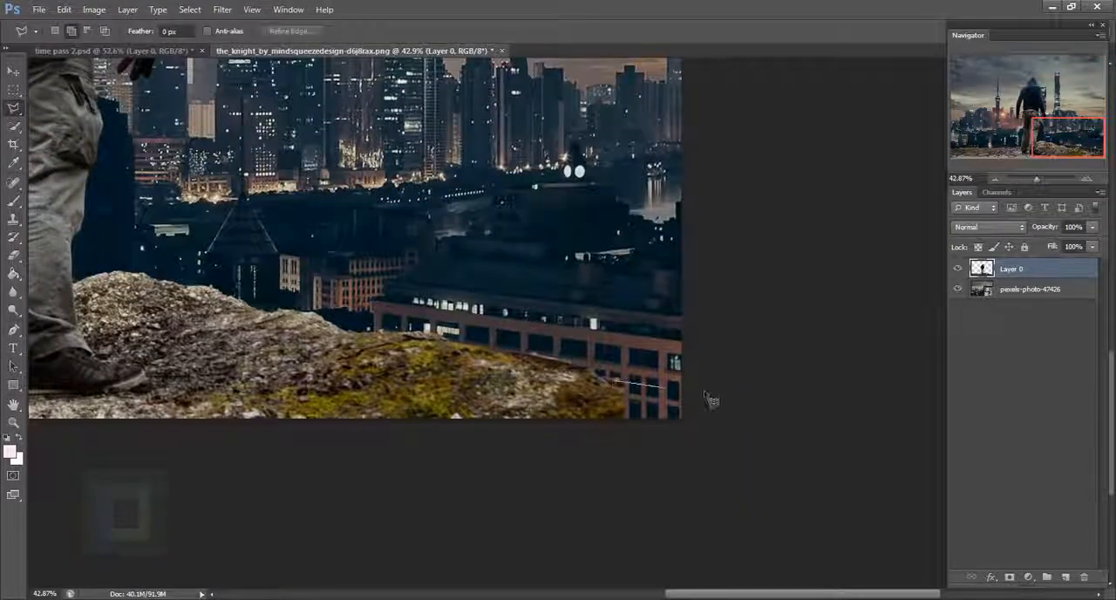
click(755, 392)
click(742, 480)
click(532, 468)
click(565, 377)
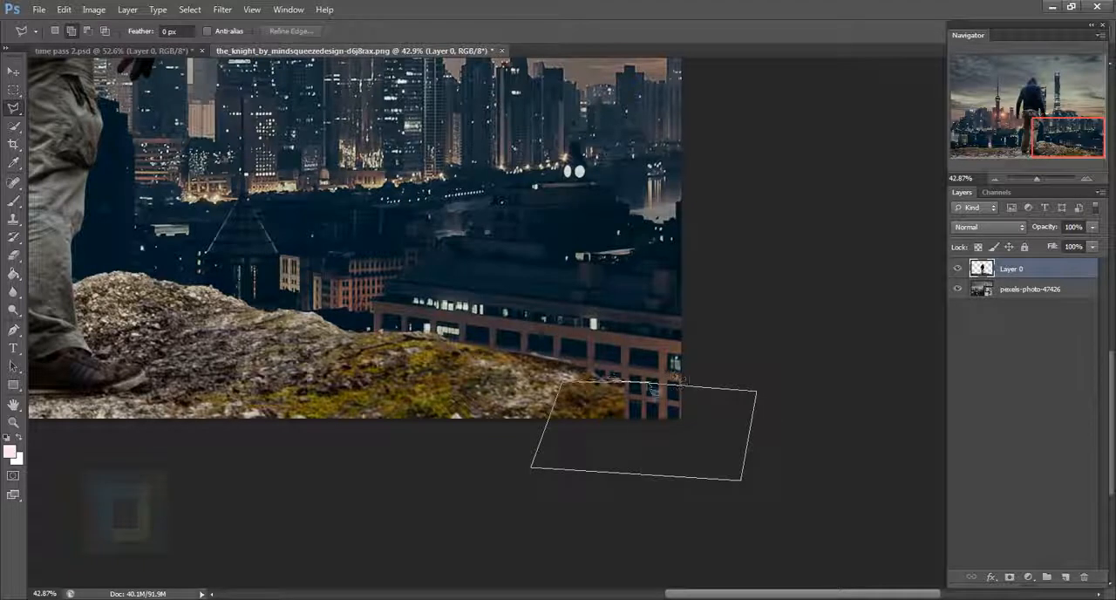
click(626, 386)
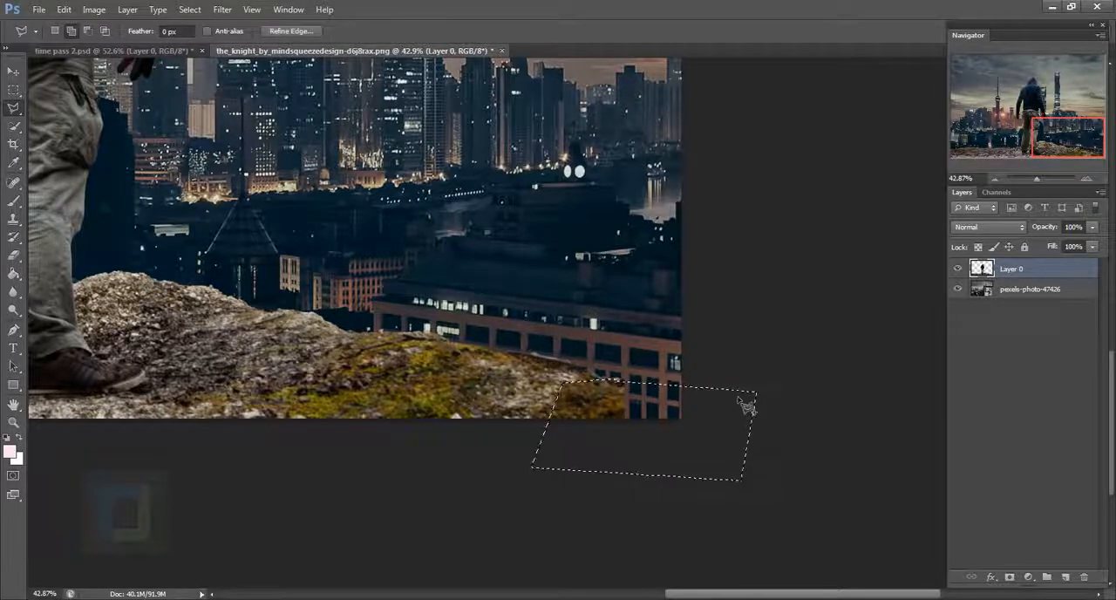
- Fill the selected rock corner with Content-Aware and clear the selection
scroll(745, 403, down, 2)
key(shift+BackSpace)
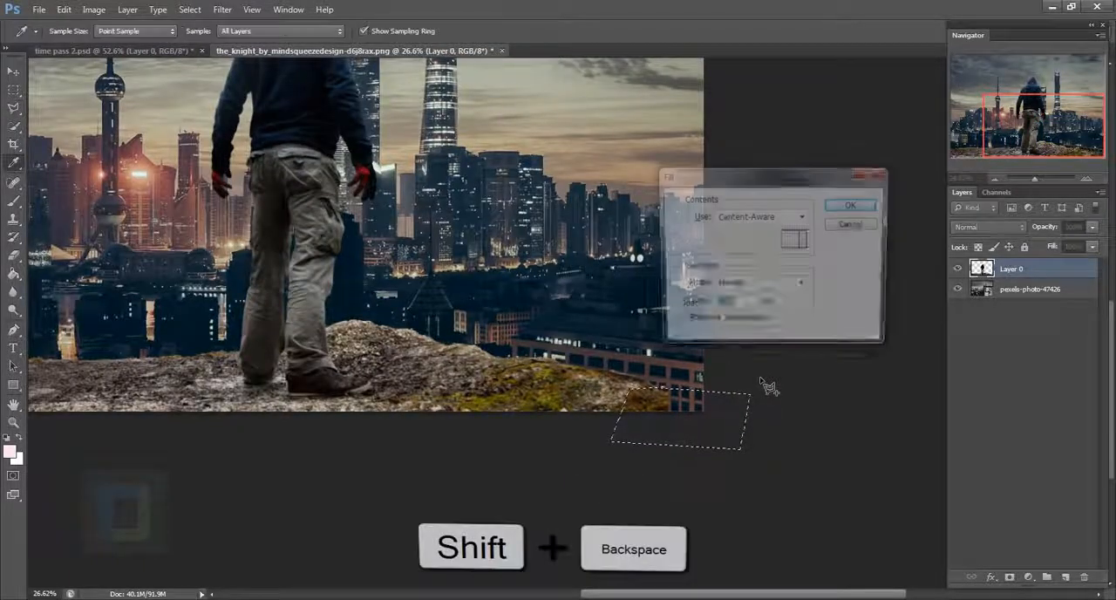
click(850, 206)
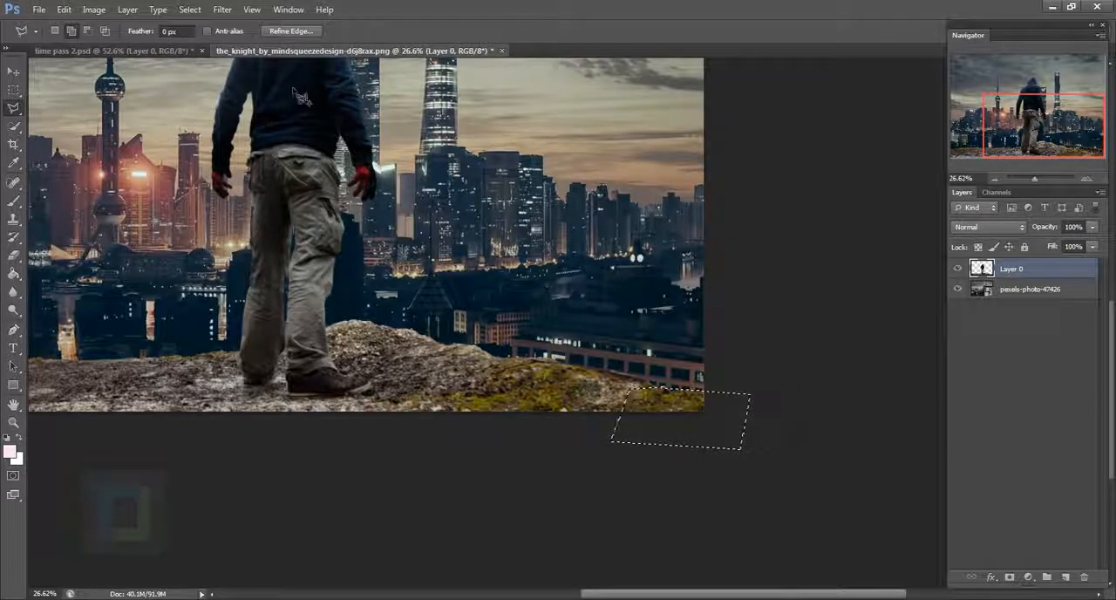
key(ctrl+d)
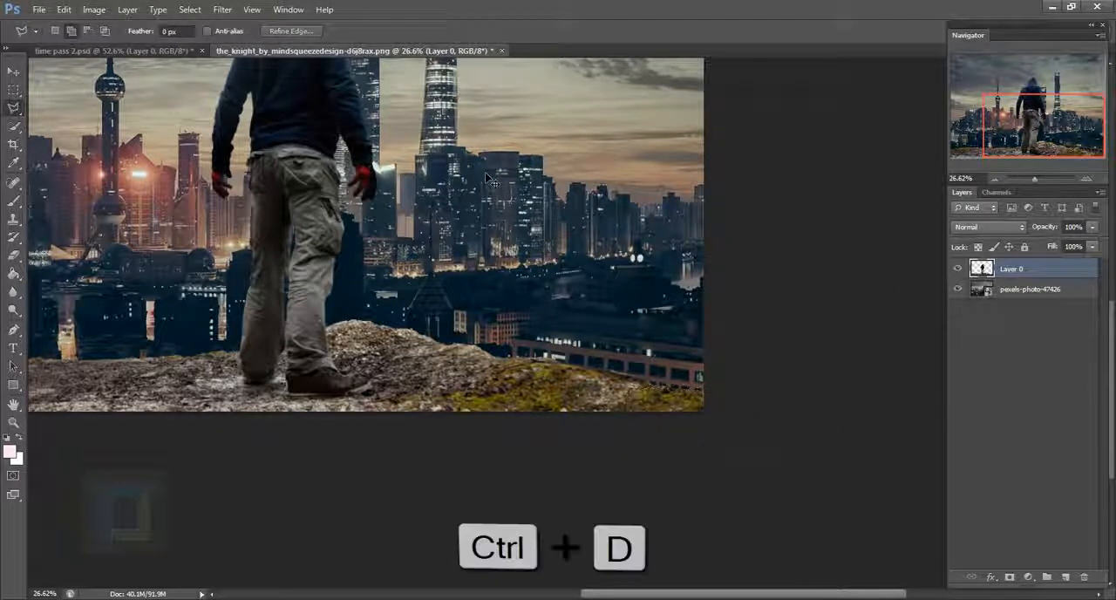
key(ctrl+0)
scroll(594, 265, up, 1)
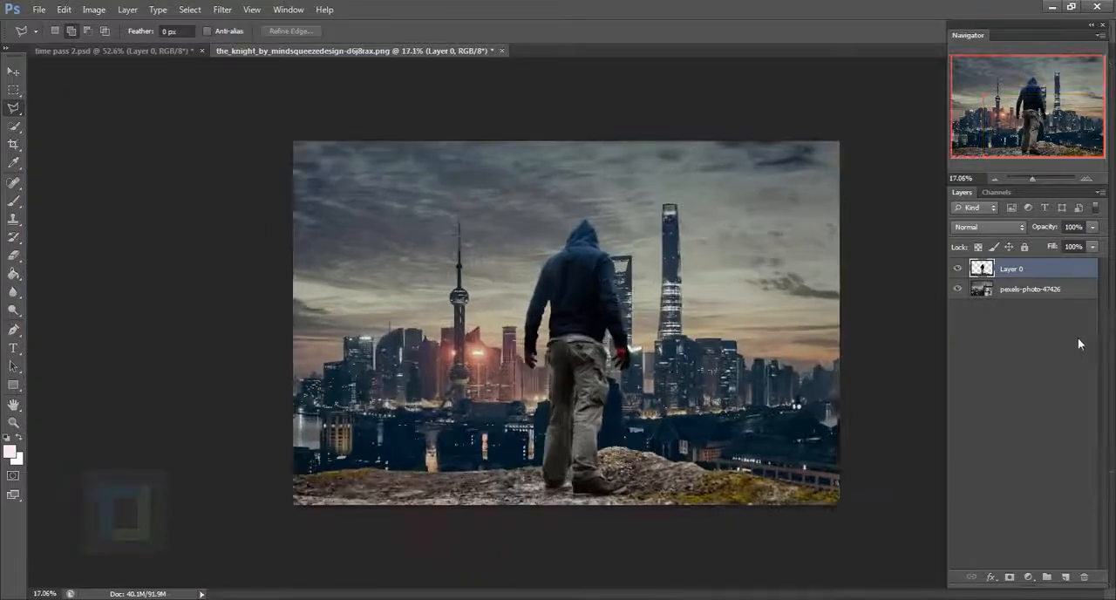
- Duplicate the pexels-photo-47426 layer and rasterize the copy
click(1036, 293)
key(ctrl+j)
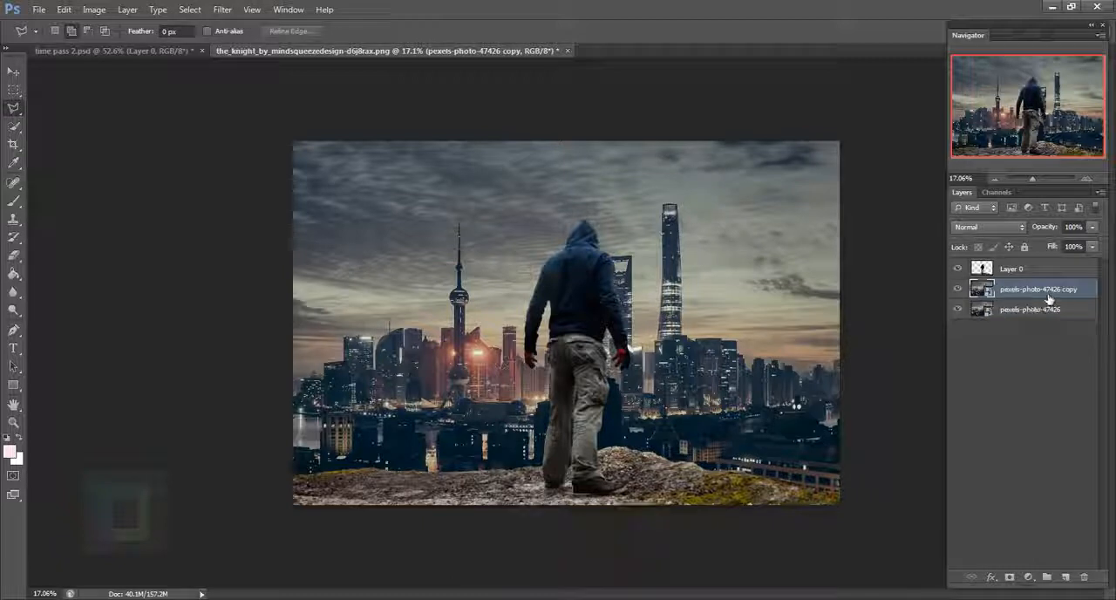
right_click(1043, 294)
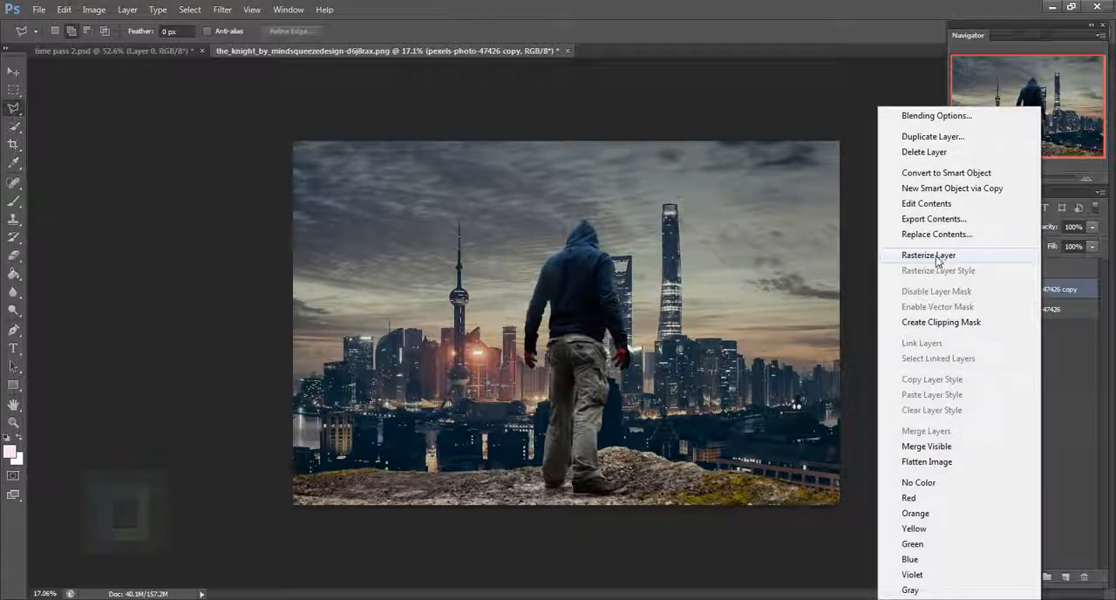
click(940, 260)
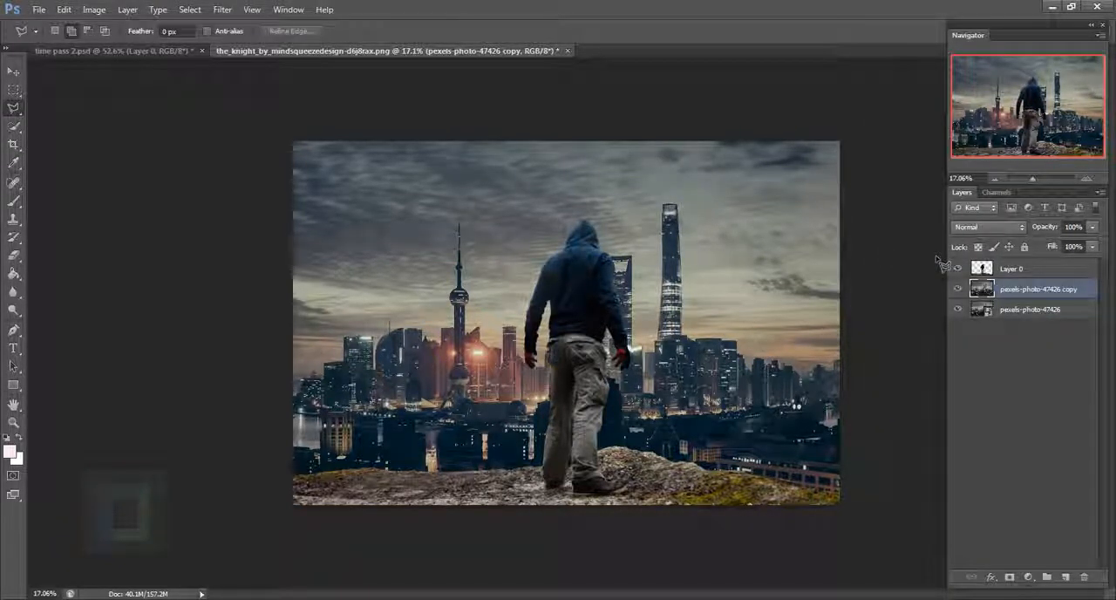
- Open a Field Blur on the rasterized city copy and set its blur amount to 18 px
click(222, 9)
mouse_move(231, 154)
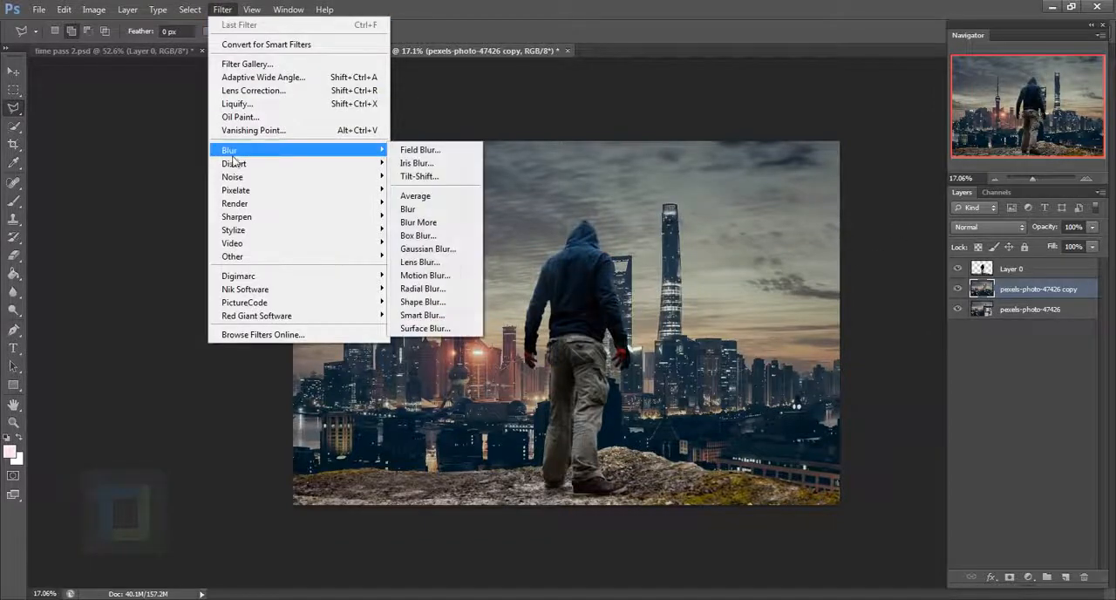
click(421, 150)
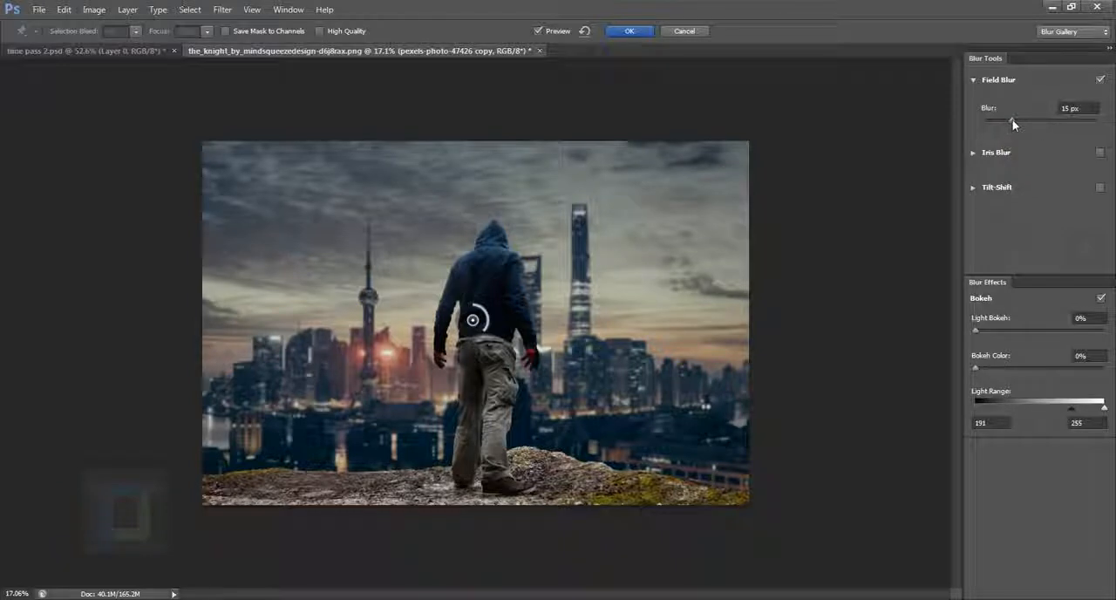
drag(1012, 120, 1014, 118)
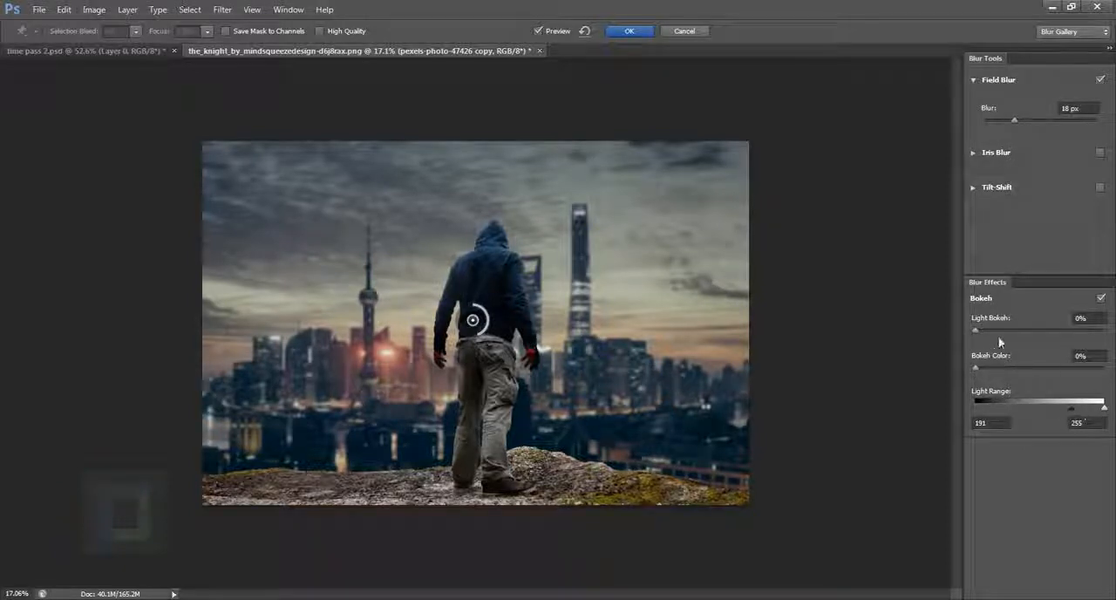
- Set the Field Blur's Light Bokeh to 21%, Bokeh Color to 24% and the lower Light Range limit to 171
drag(977, 327, 999, 331)
click(975, 370)
drag(986, 374, 1006, 371)
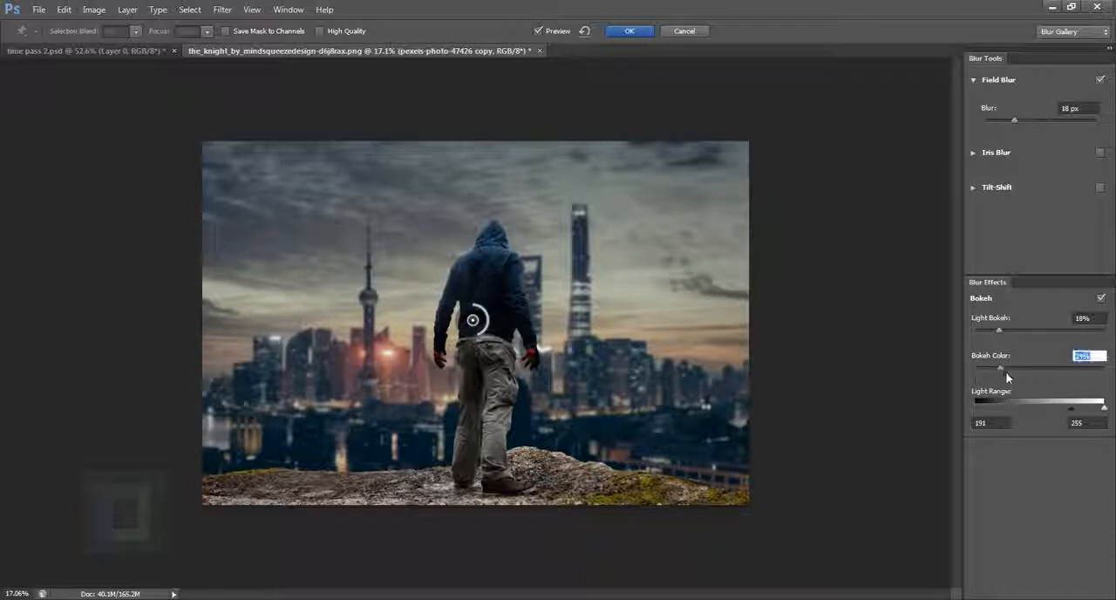
drag(999, 331, 1002, 330)
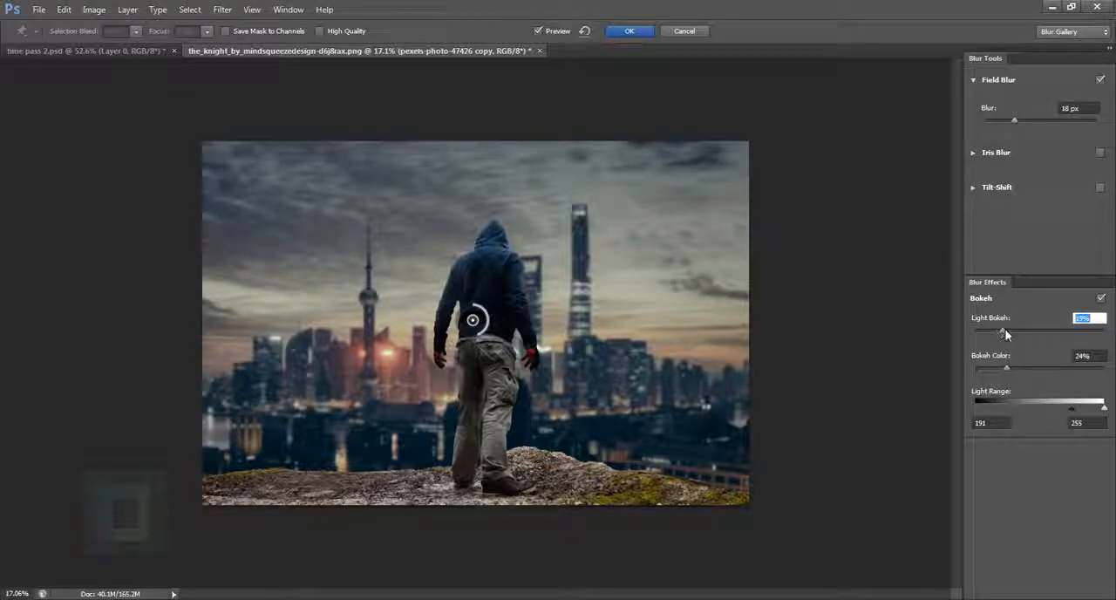
drag(1070, 409, 1061, 409)
- Apply the Field Blur with 23 px blur, 46% Light Bokeh and a lower Light Range limit of 181, then compare it with the original
drag(1014, 120, 1016, 123)
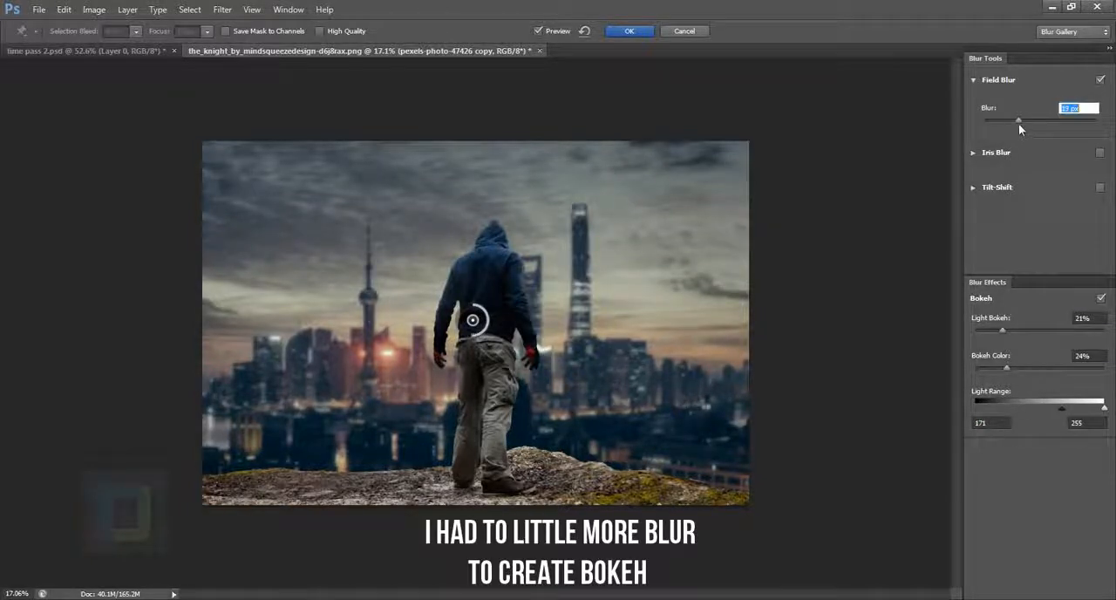
drag(1001, 332, 1034, 328)
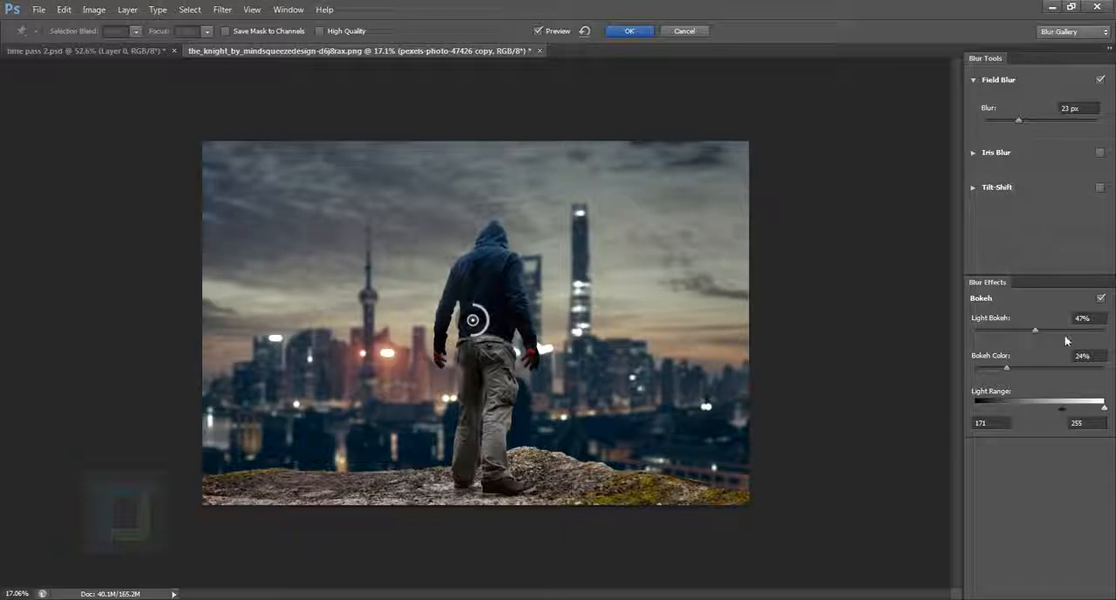
drag(1036, 329, 1034, 329)
drag(1065, 413, 1063, 411)
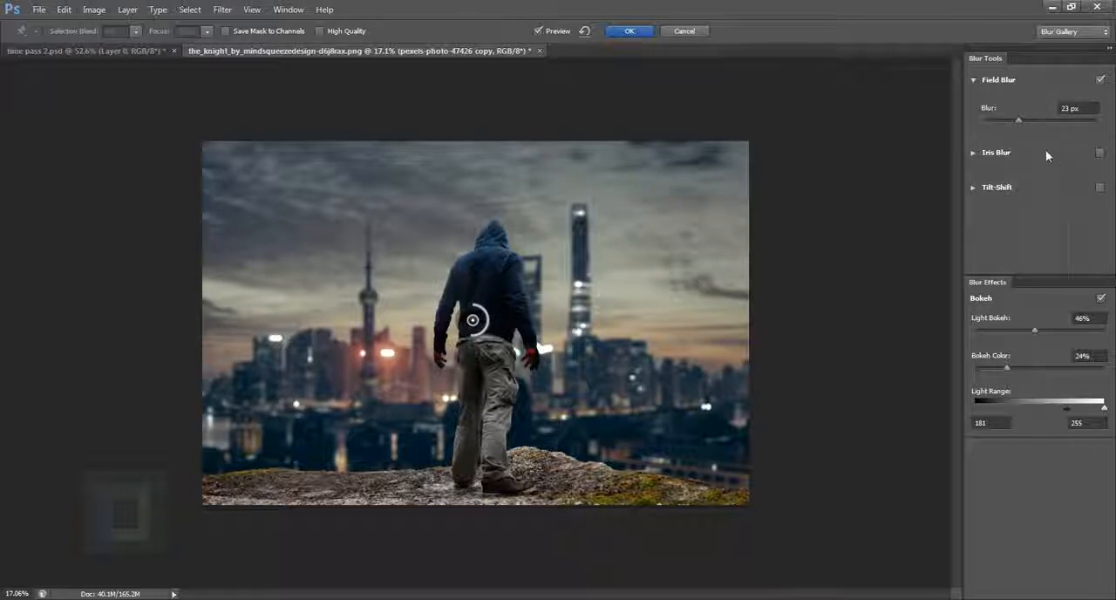
click(643, 33)
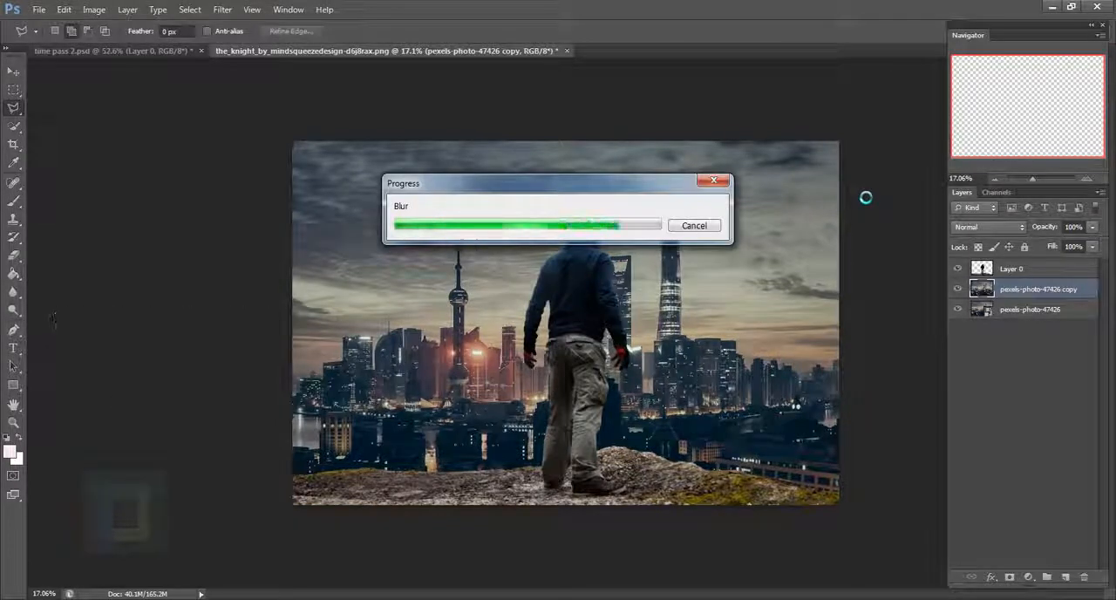
click(960, 292)
click(959, 291)
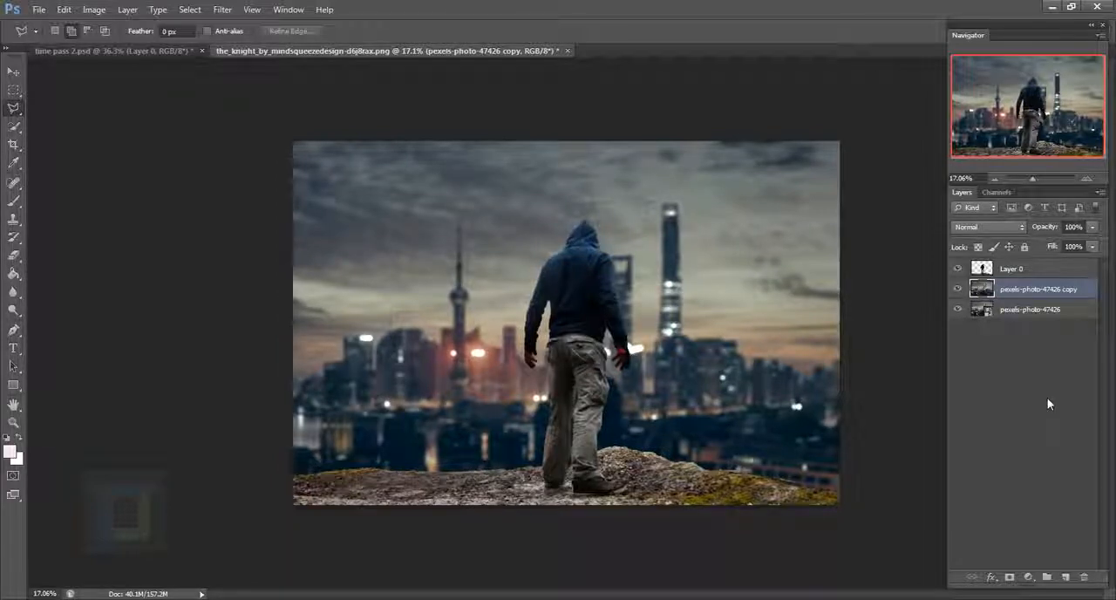
- Crop the canvas to extend it slightly upward into the sky, then trim the stray pixel line along its top edge
key(c)
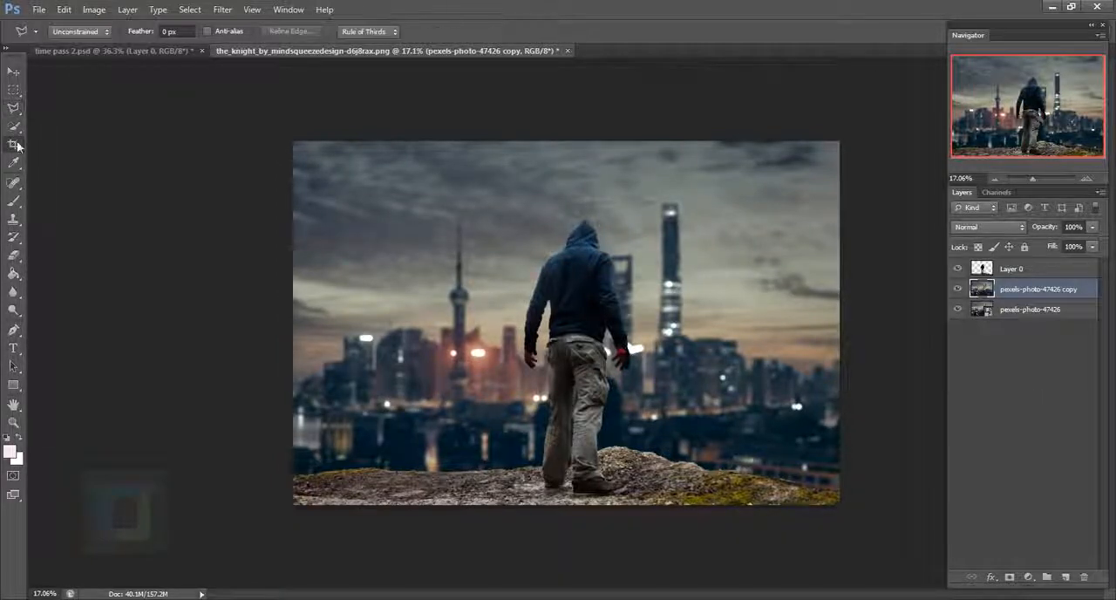
drag(572, 145, 567, 137)
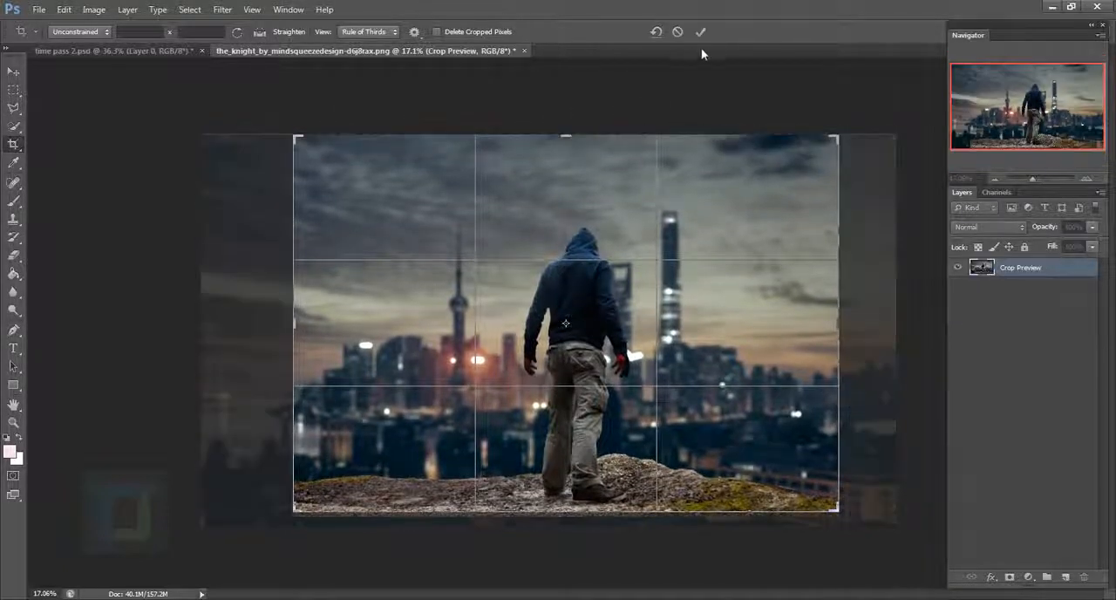
click(700, 31)
scroll(597, 131, up, 10)
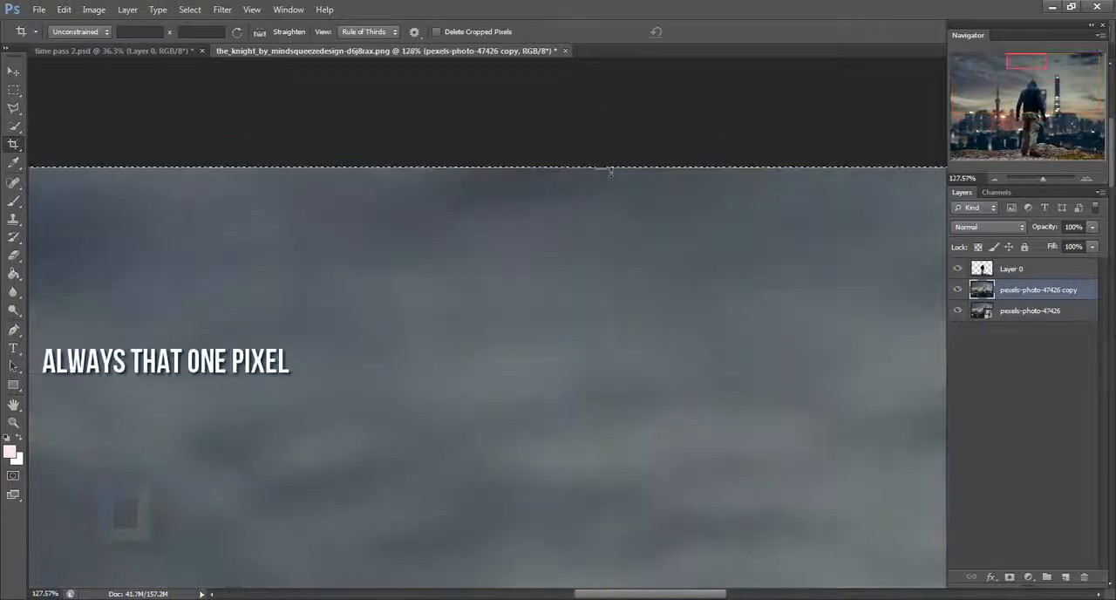
drag(609, 169, 610, 175)
scroll(689, 180, down, 10)
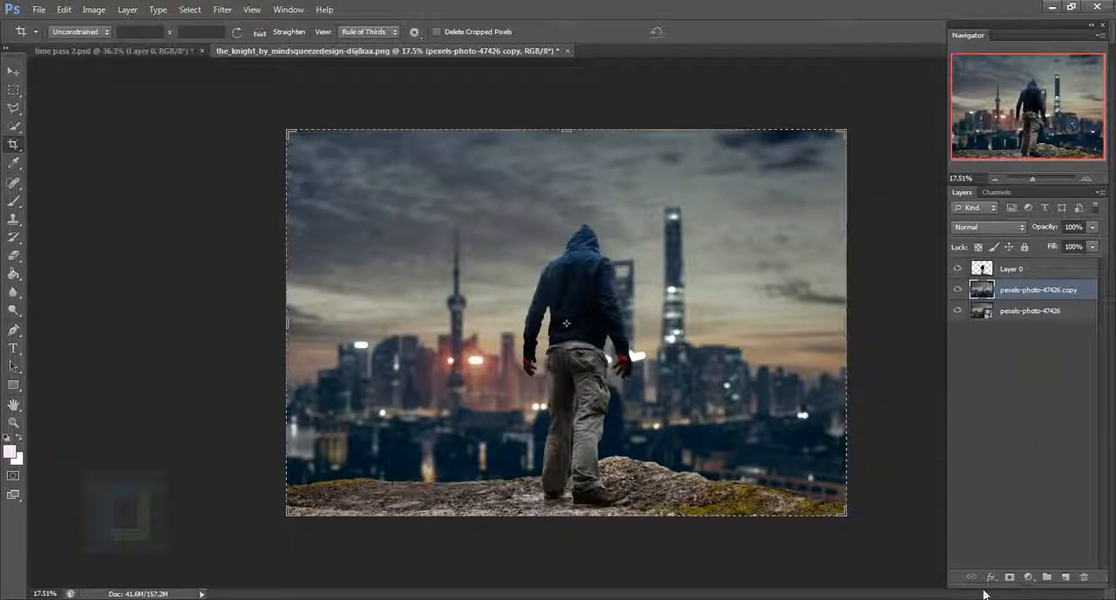
click(14, 71)
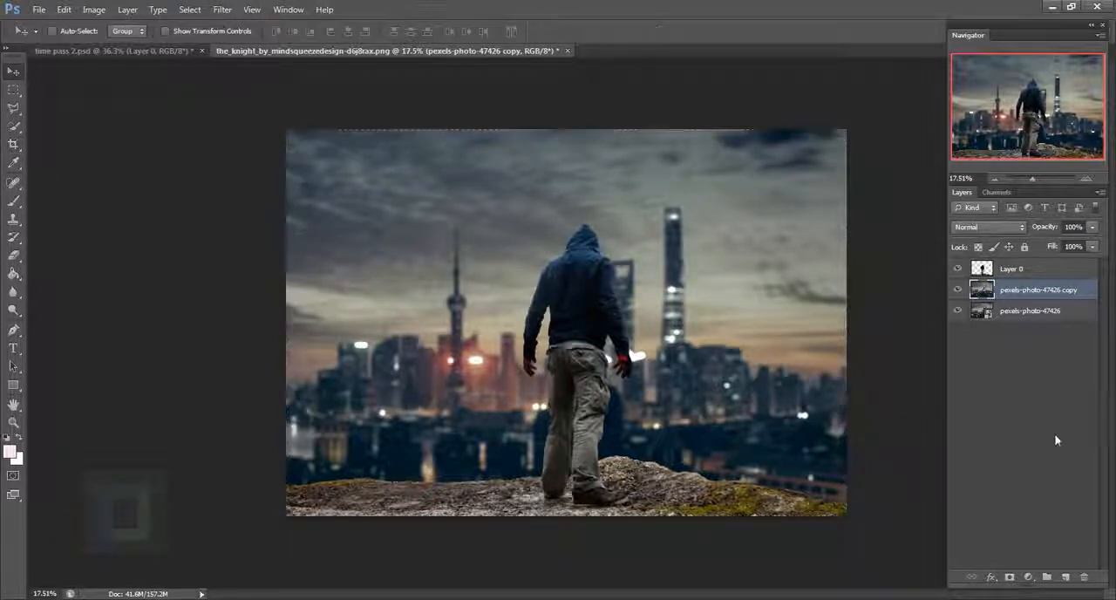
- Add a Curves adjustment above the blurred city with a midpoint at input 118, output 126, and compare the image without it
click(1028, 577)
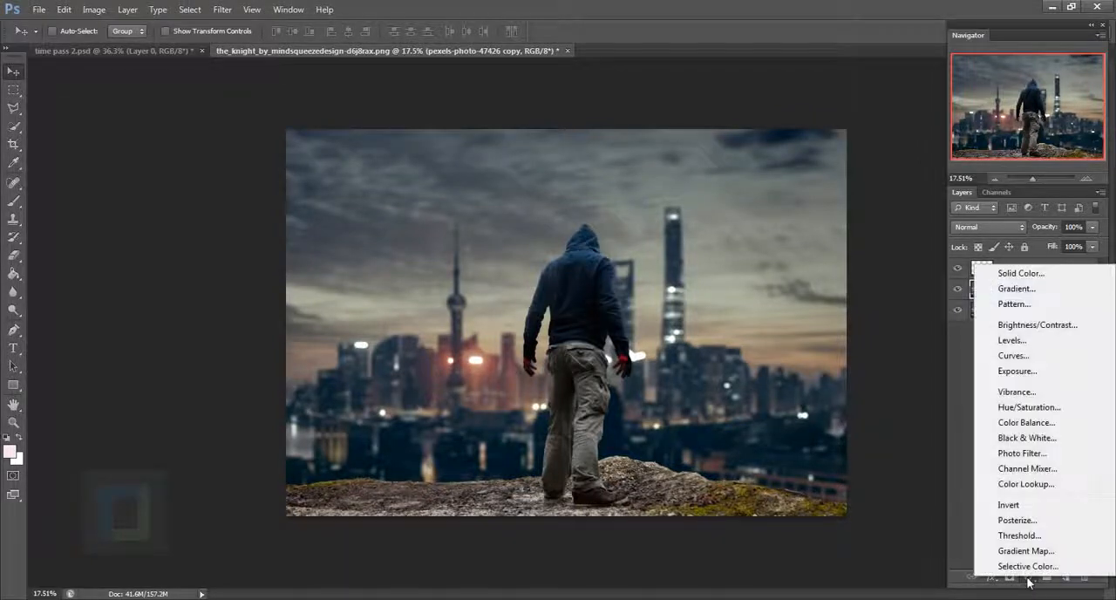
click(1029, 359)
click(767, 347)
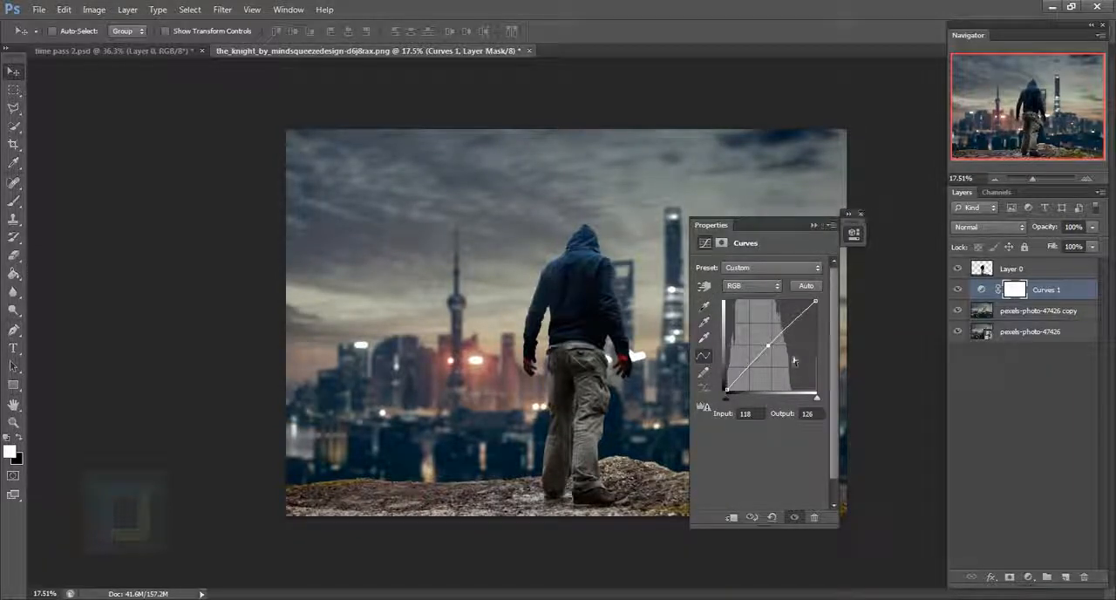
click(862, 215)
click(960, 290)
click(960, 290)
double_click(981, 289)
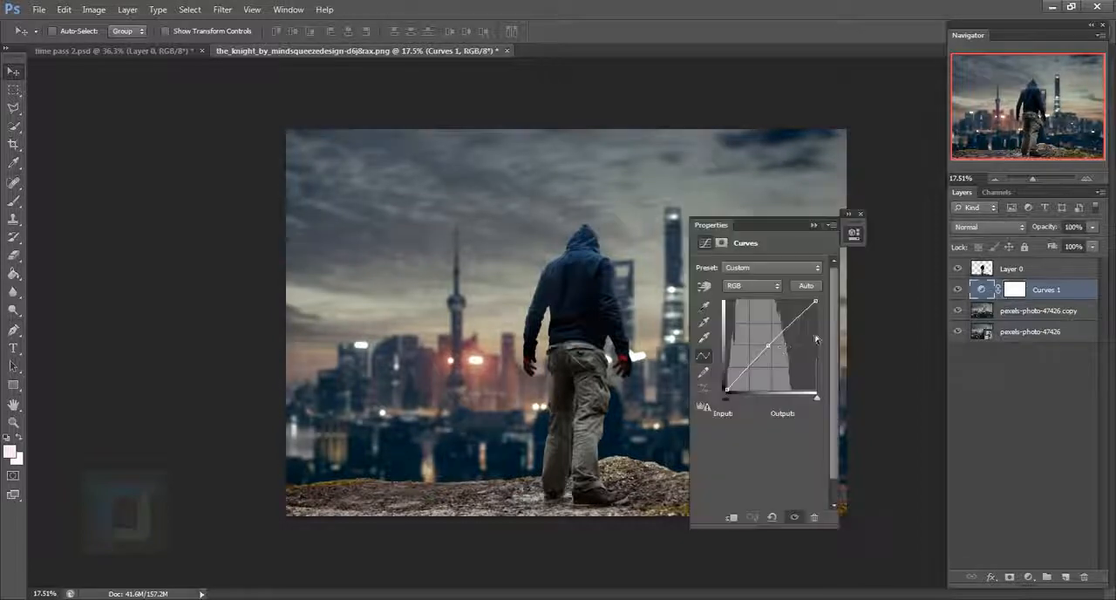
click(861, 213)
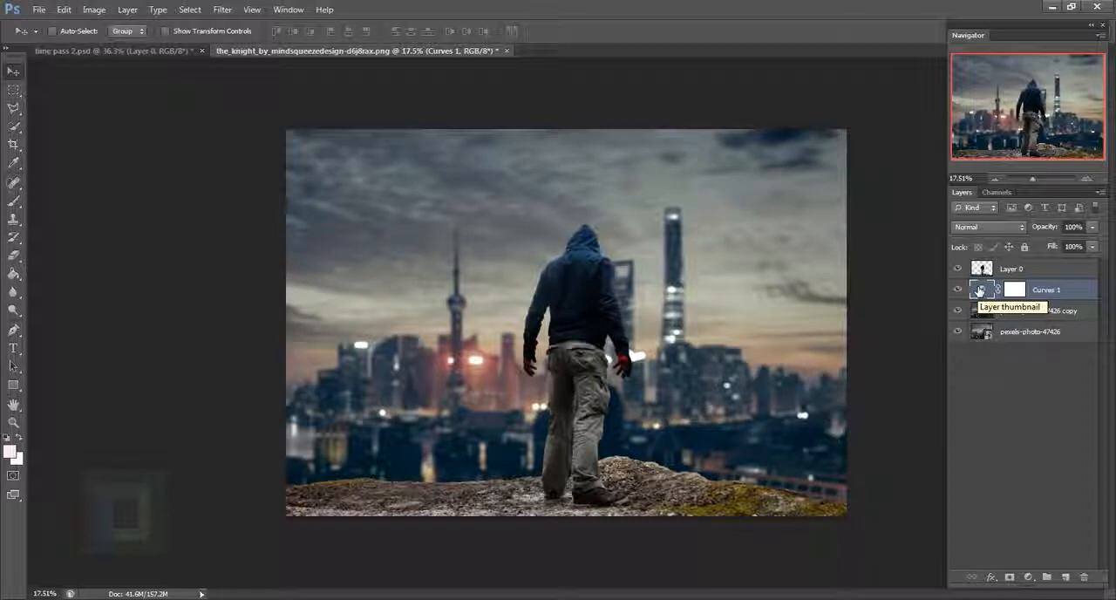
click(959, 291)
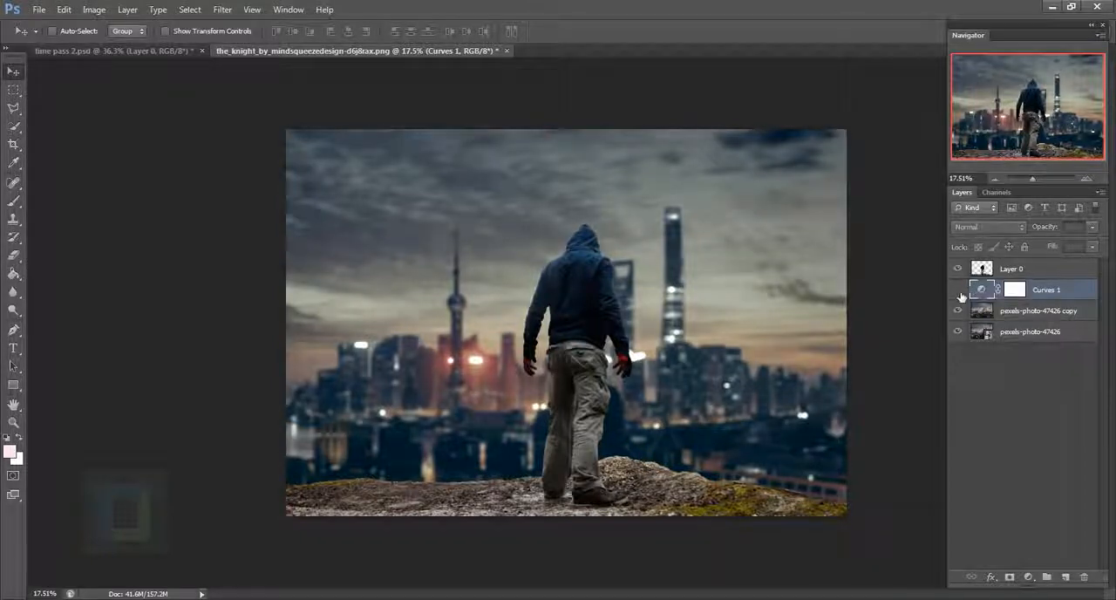
click(959, 293)
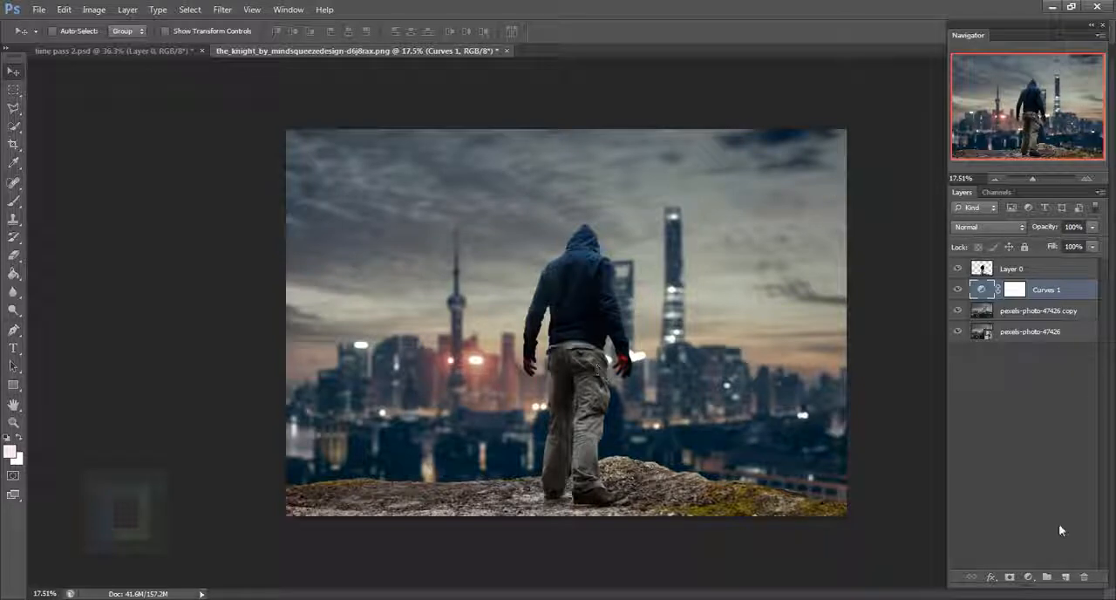
- On a new layer above Curves 1, draw a straight black Foreground to Transparent gradient from above the canvas down to mid-image
click(1065, 577)
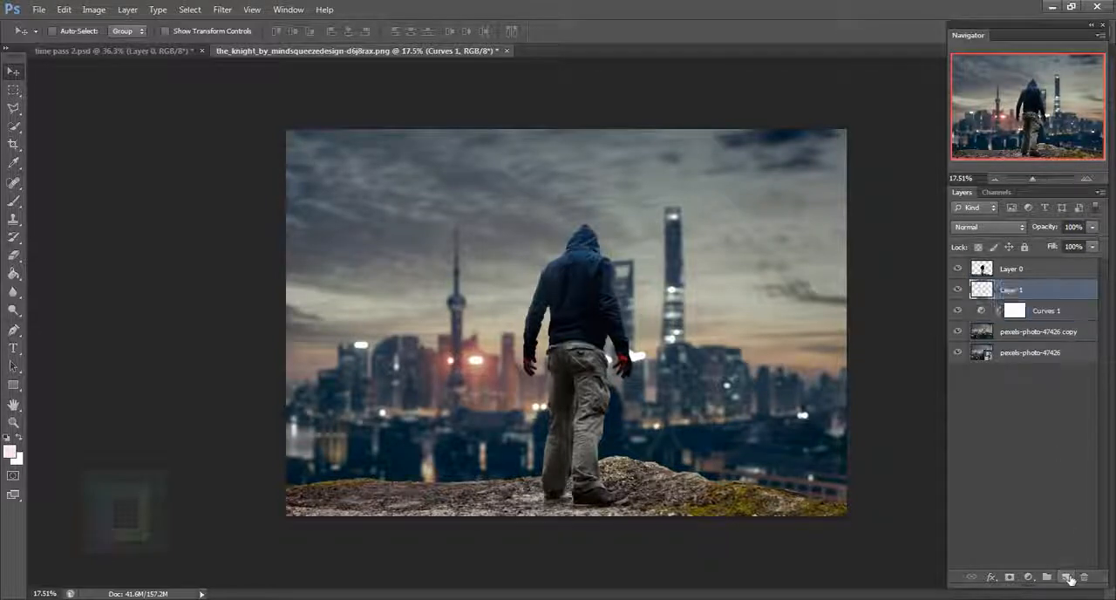
click(14, 274)
click(69, 271)
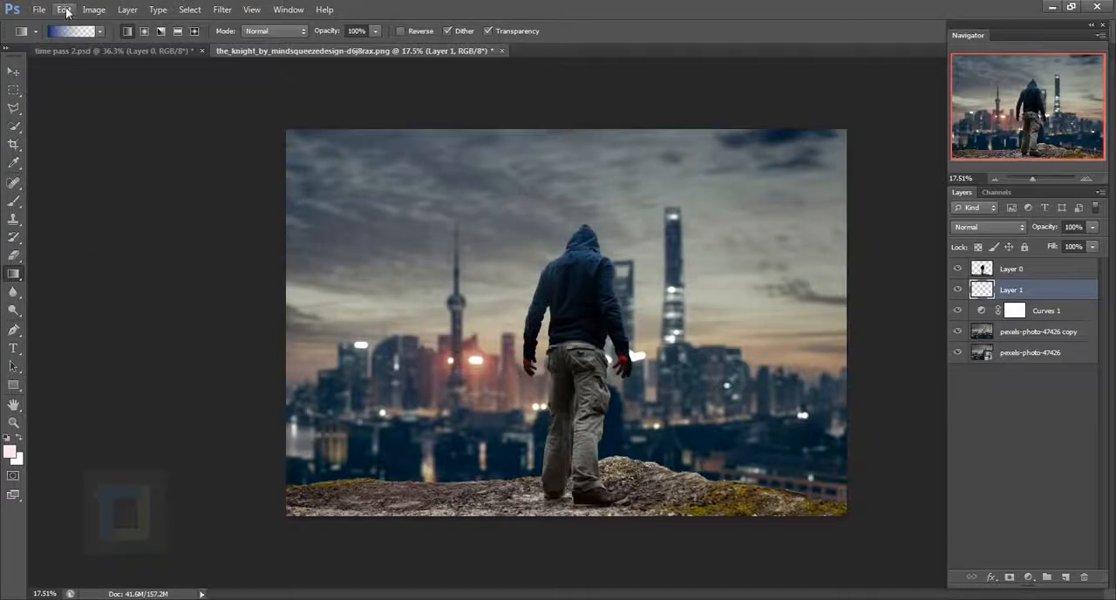
click(77, 31)
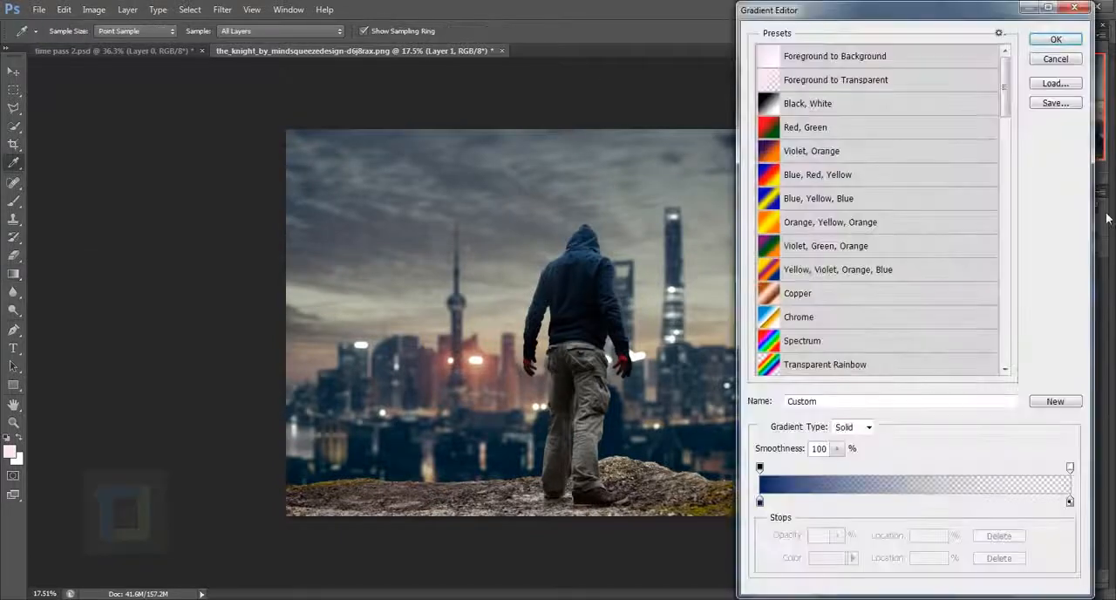
click(837, 82)
click(1055, 39)
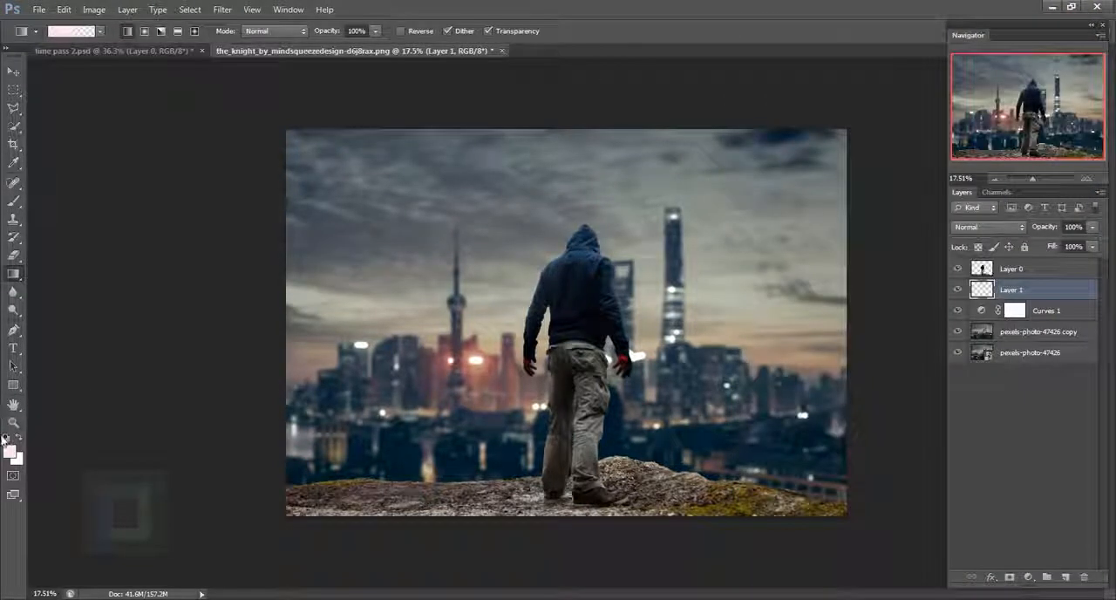
click(7, 438)
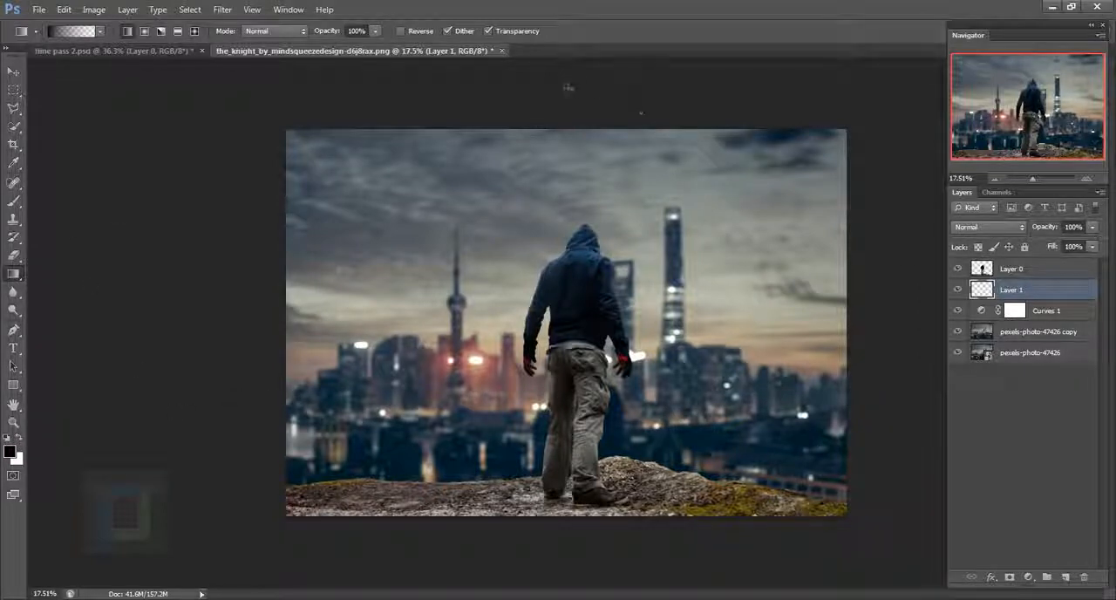
key(shift)
drag(570, 88, 566, 330)
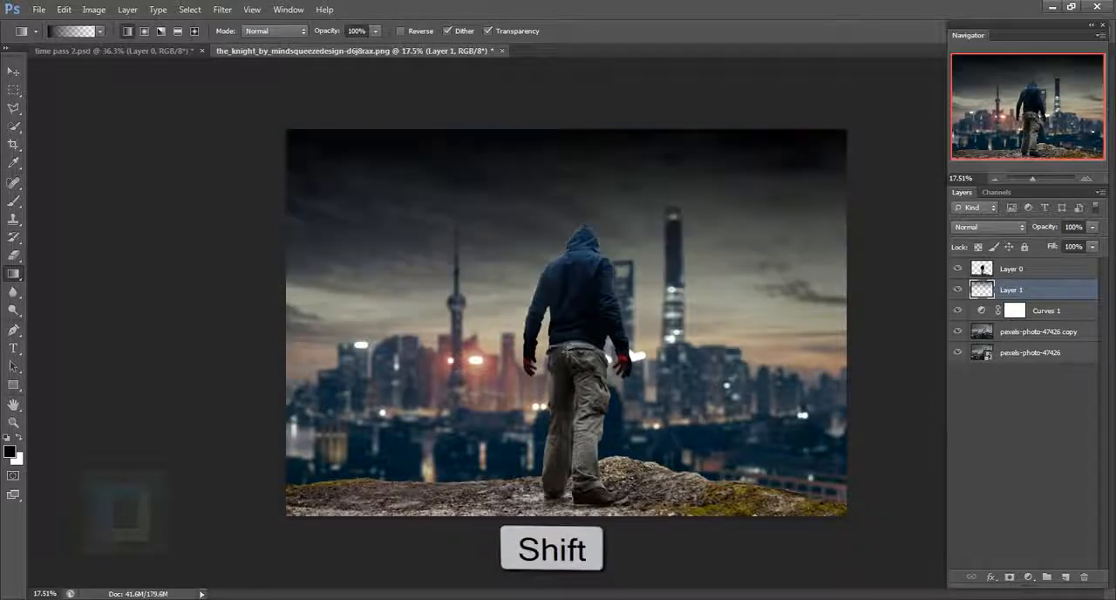
- Stretch the gradient layer vertically to about 225% height so it extends past the top and bottom of the canvas
scroll(847, 242, down, 1)
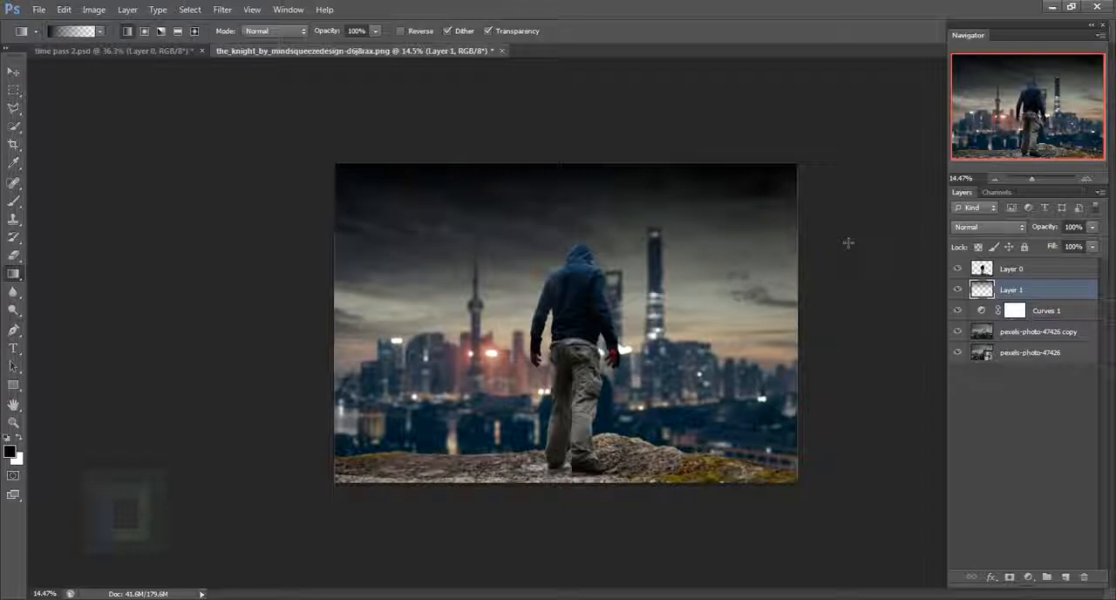
key(ctrl+t)
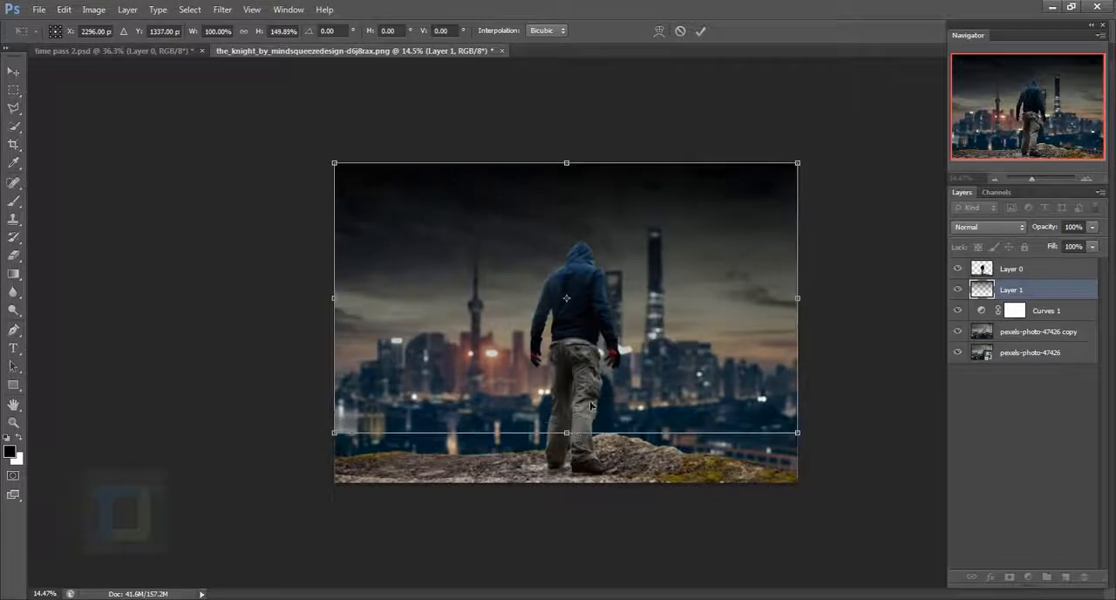
key(alt)
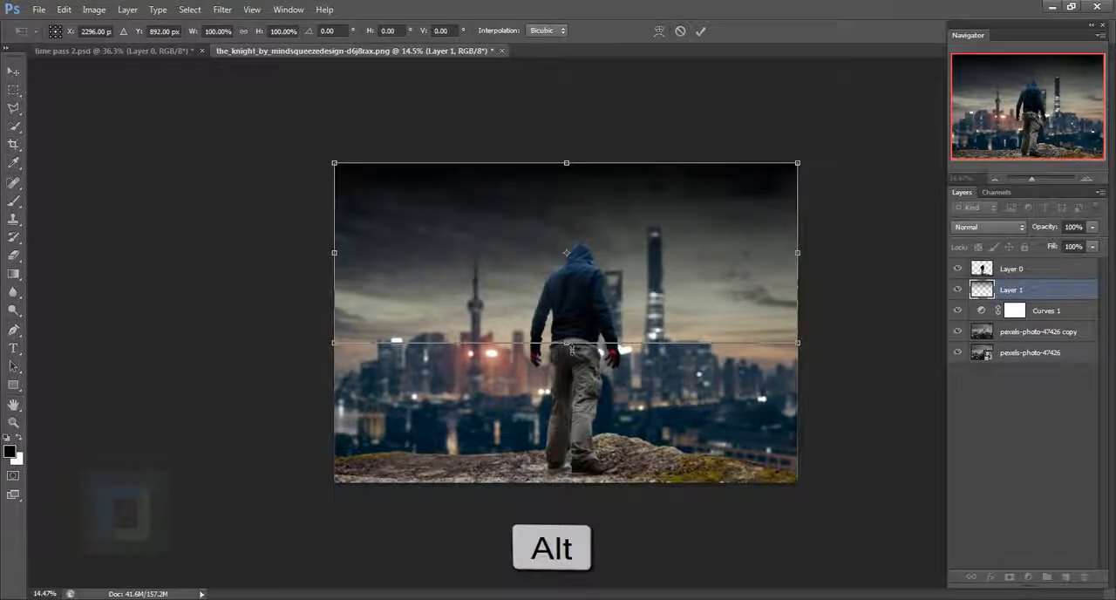
drag(567, 345, 567, 429)
drag(610, 159, 608, 216)
drag(572, 495, 572, 521)
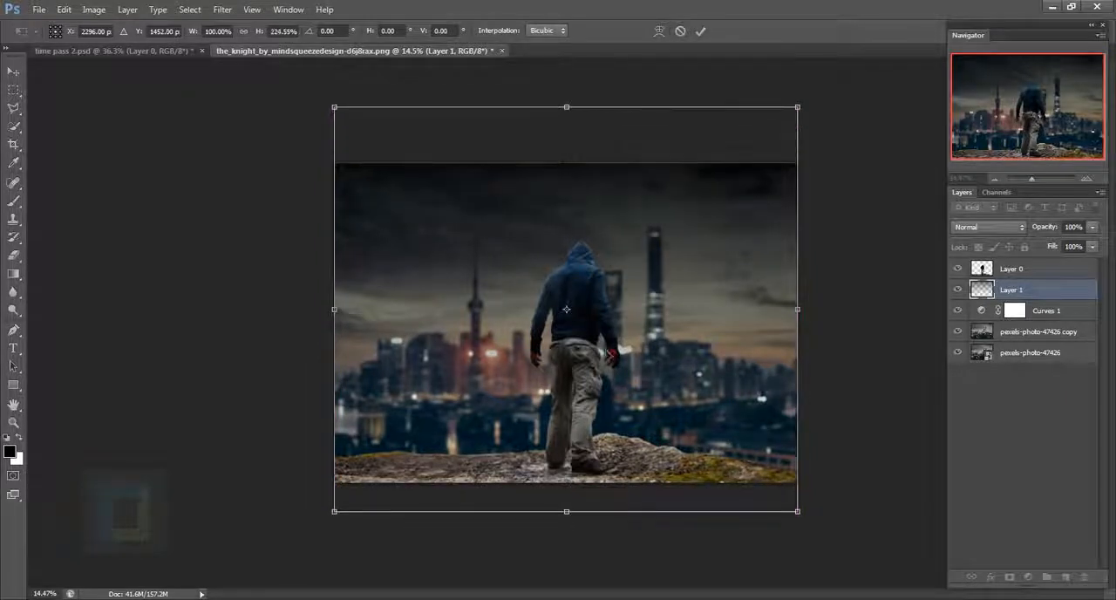
drag(613, 277, 610, 287)
click(698, 34)
key(g)
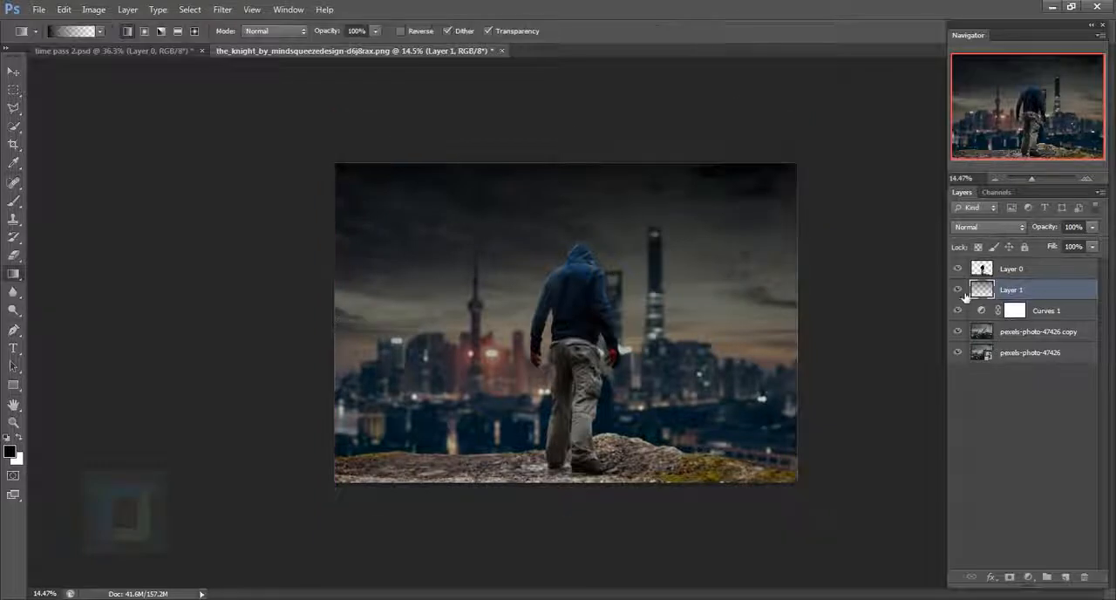
- Compare the image without the gradient layer, then stretch the layer a little further downward to about 105% height
click(959, 292)
click(959, 291)
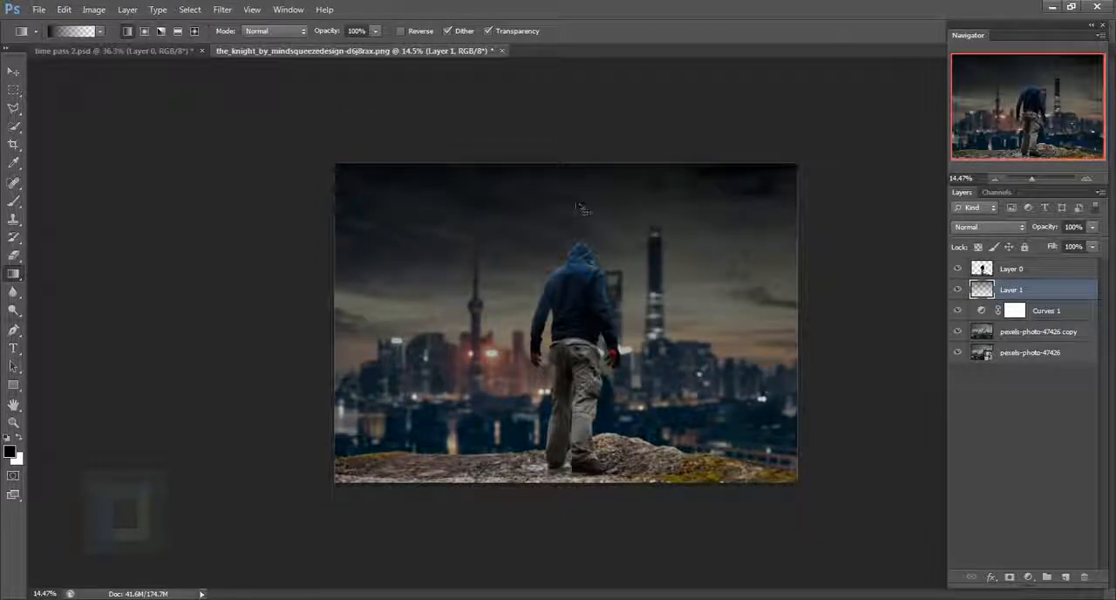
key(ctrl+t)
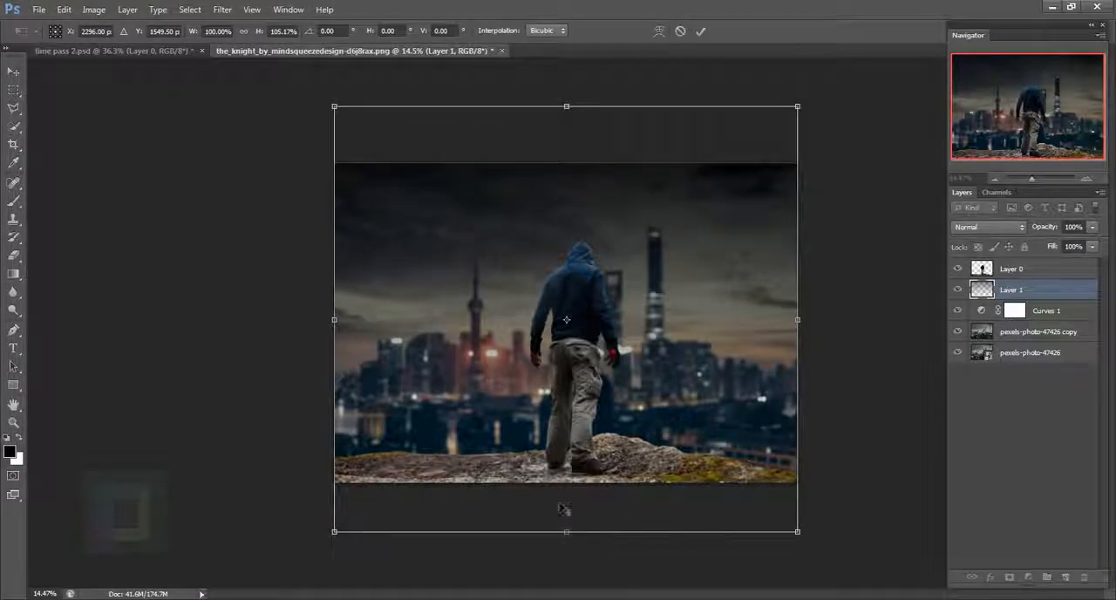
click(700, 31)
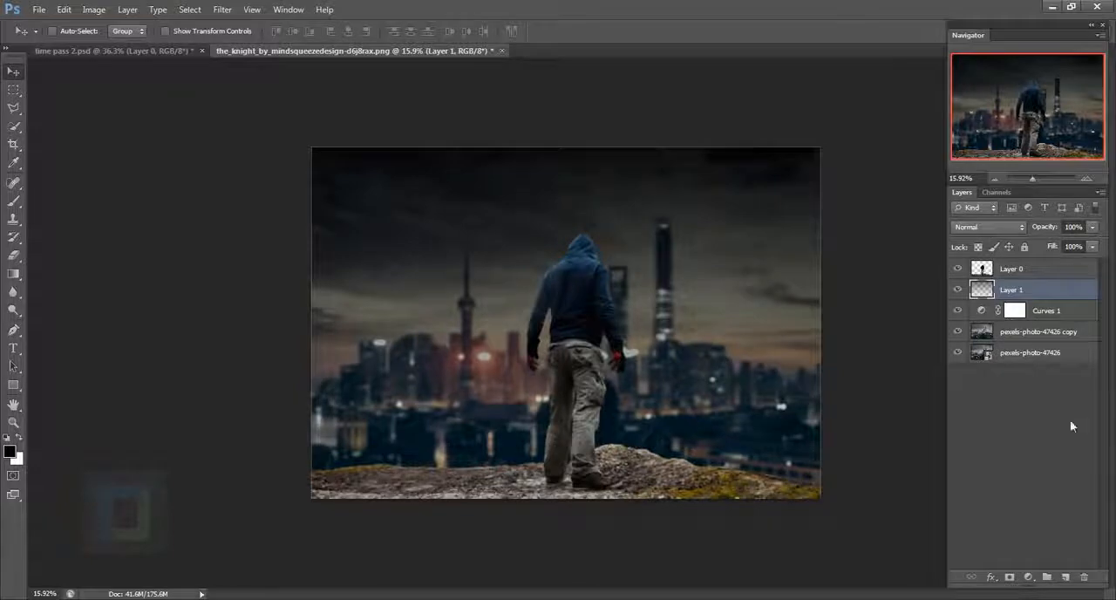
- Place stars_by_hrivalasse_stock.jpg above the gradient layer and position it over the upper-left part of the sky
click(38, 9)
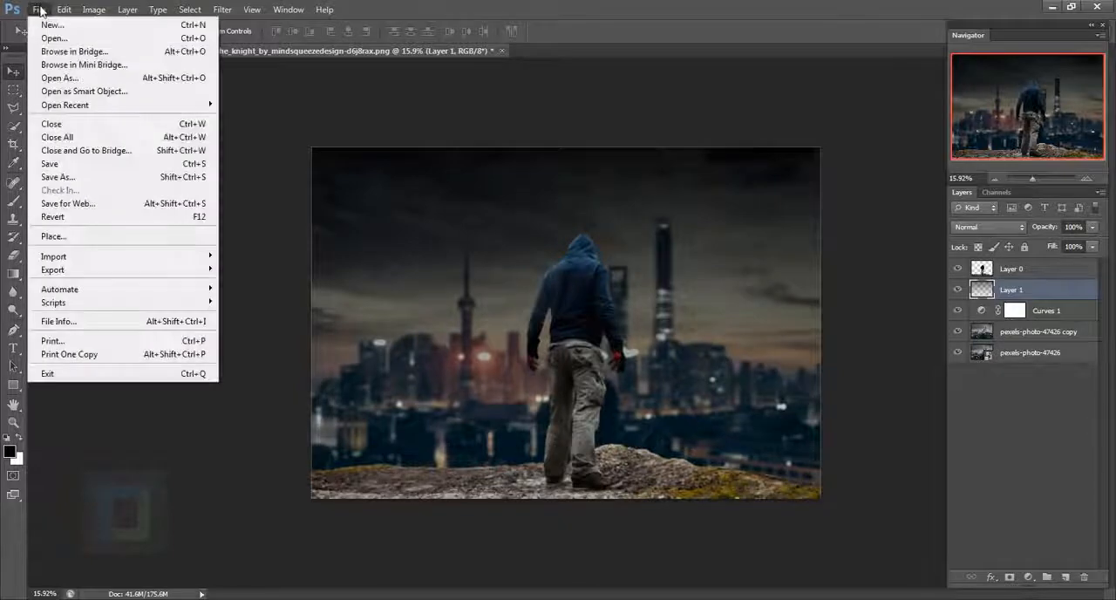
click(54, 235)
click(631, 250)
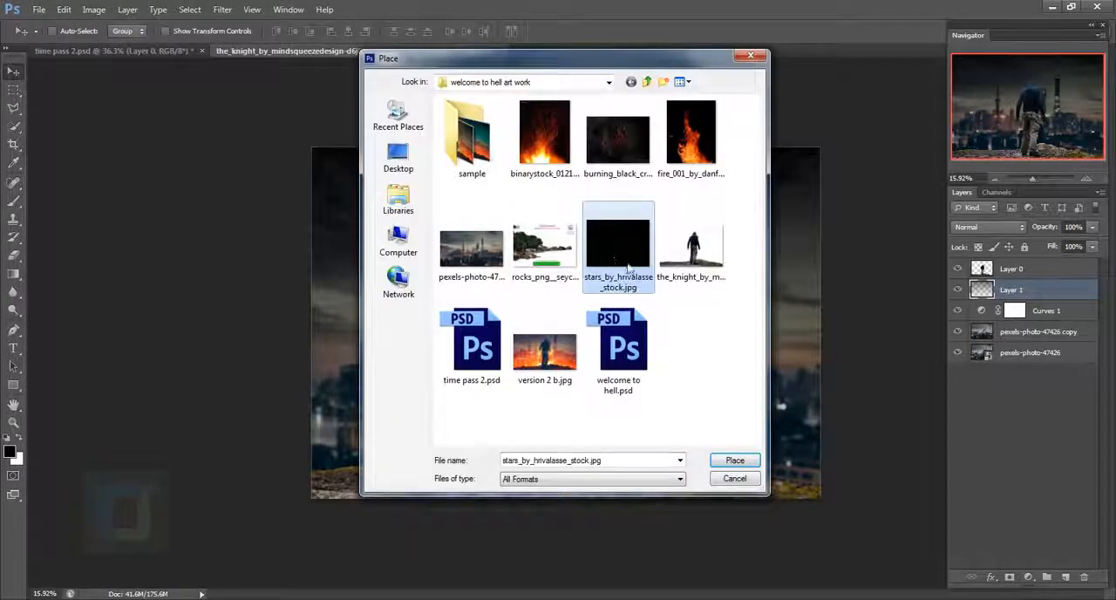
double_click(618, 251)
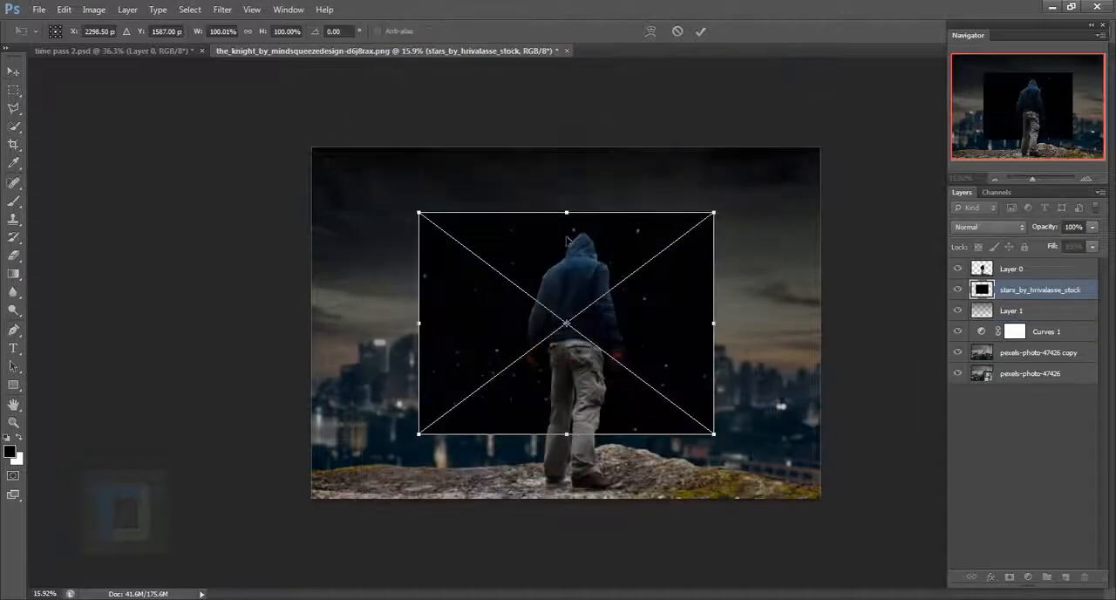
drag(629, 308, 517, 236)
click(700, 32)
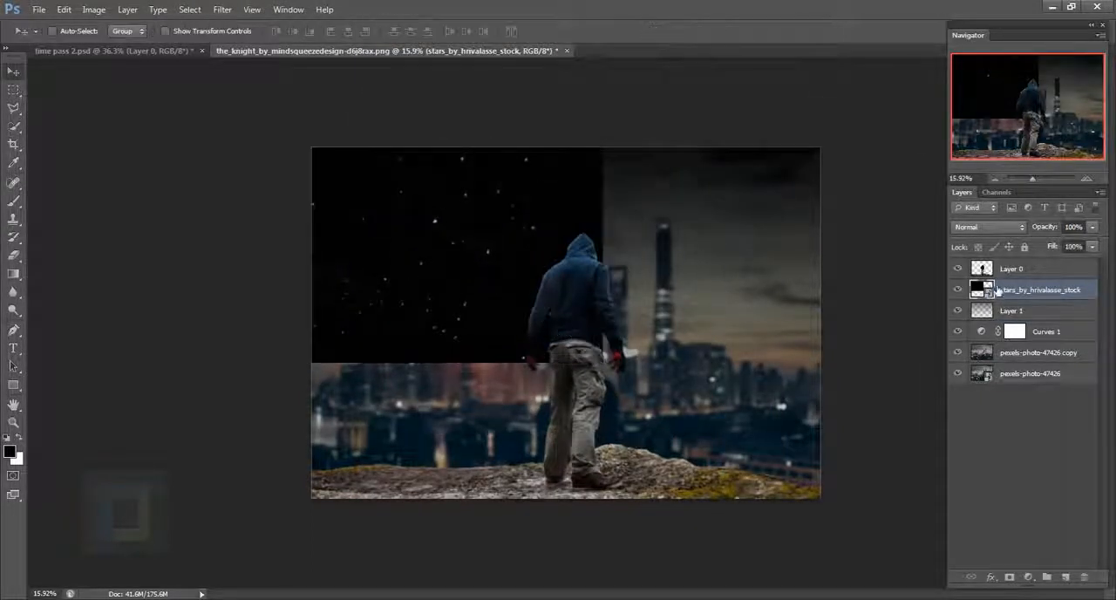
- Set the stars layer's blending mode to Screen and shift the stars slightly up and to the right
click(979, 228)
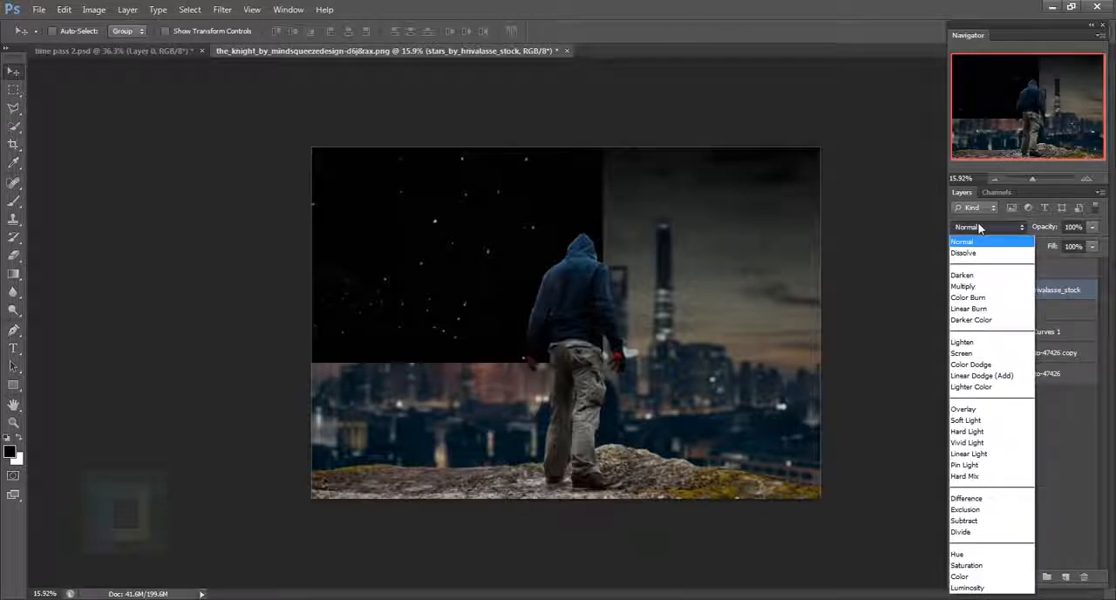
click(983, 353)
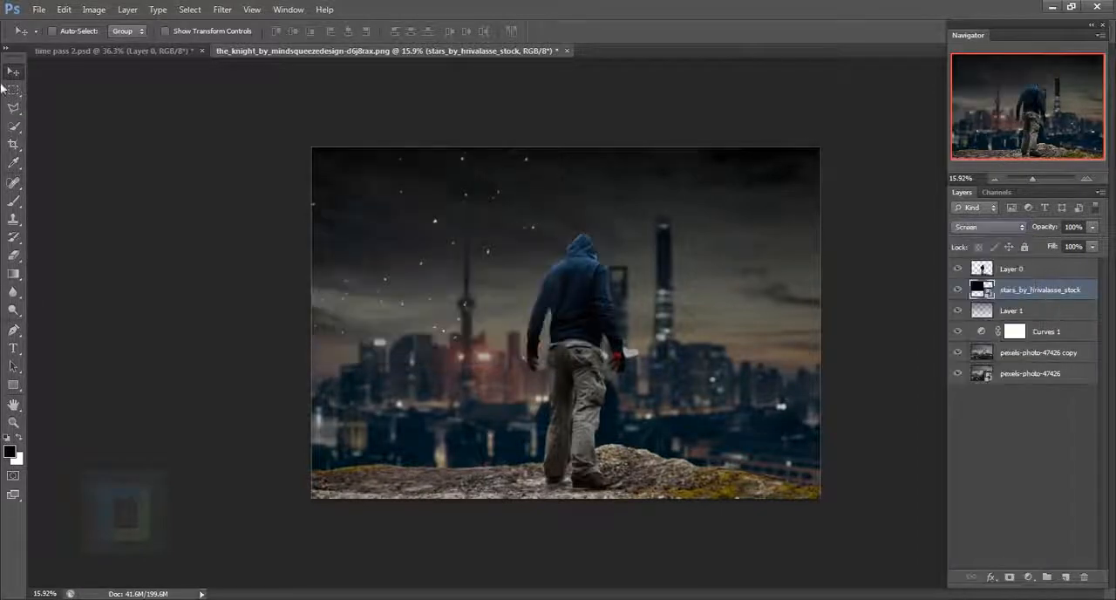
drag(463, 287, 468, 279)
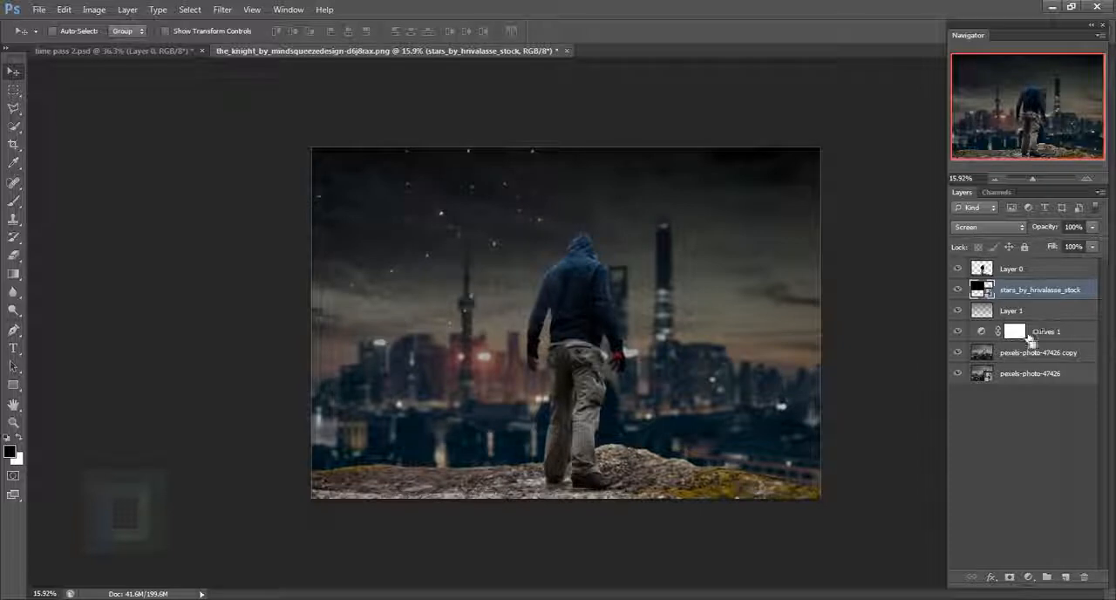
- Duplicate the stars layer onto the right half of the sky and flip the copy both horizontally and vertically
key(ctrl+j)
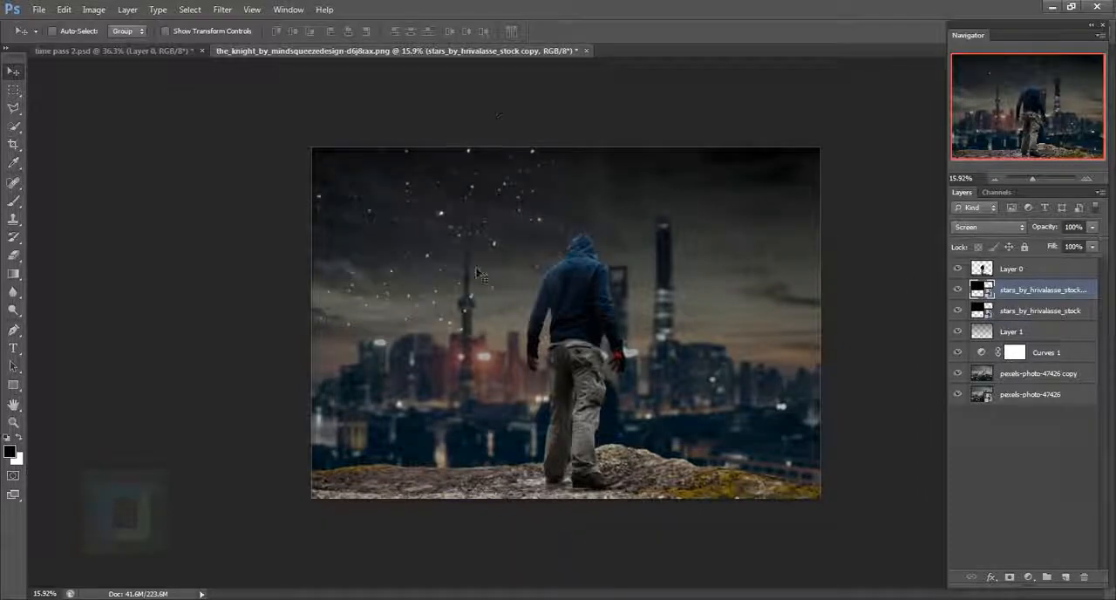
drag(479, 274, 768, 265)
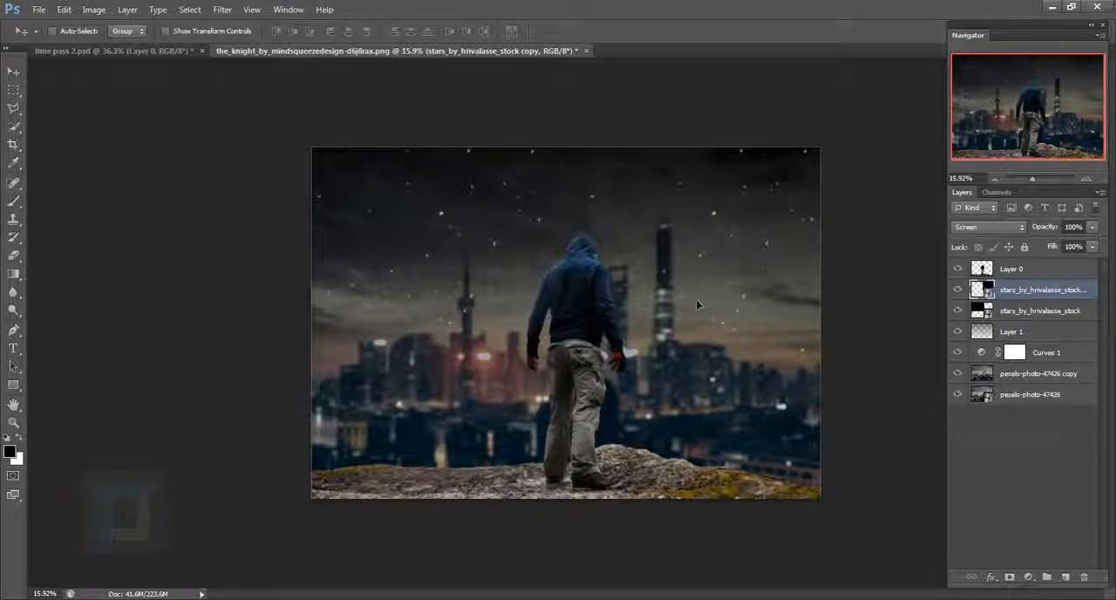
key(ctrl+t)
right_click(677, 240)
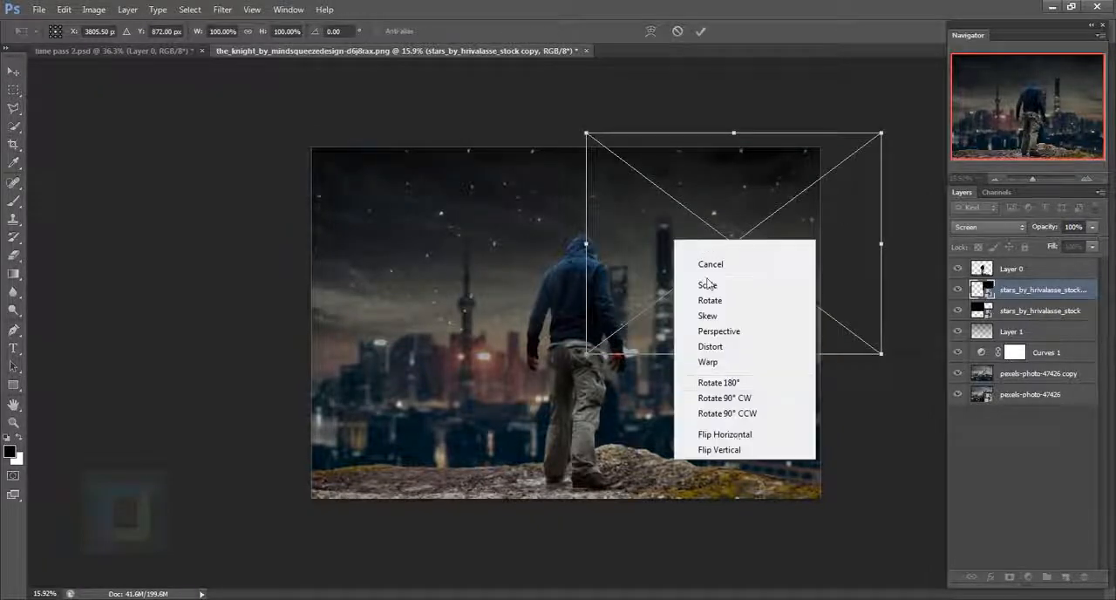
click(747, 435)
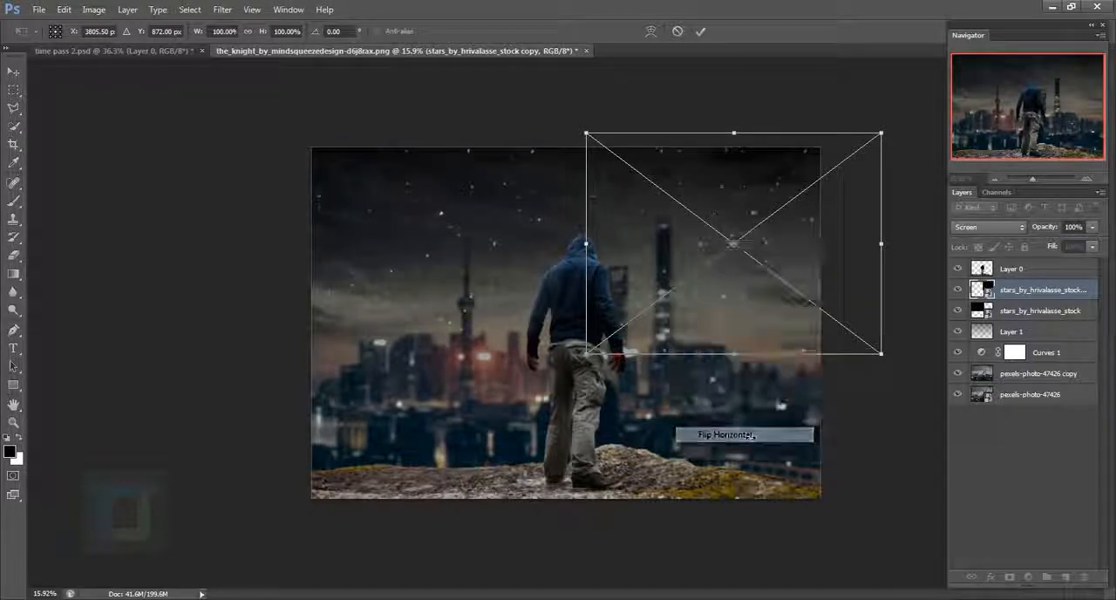
right_click(749, 298)
click(780, 507)
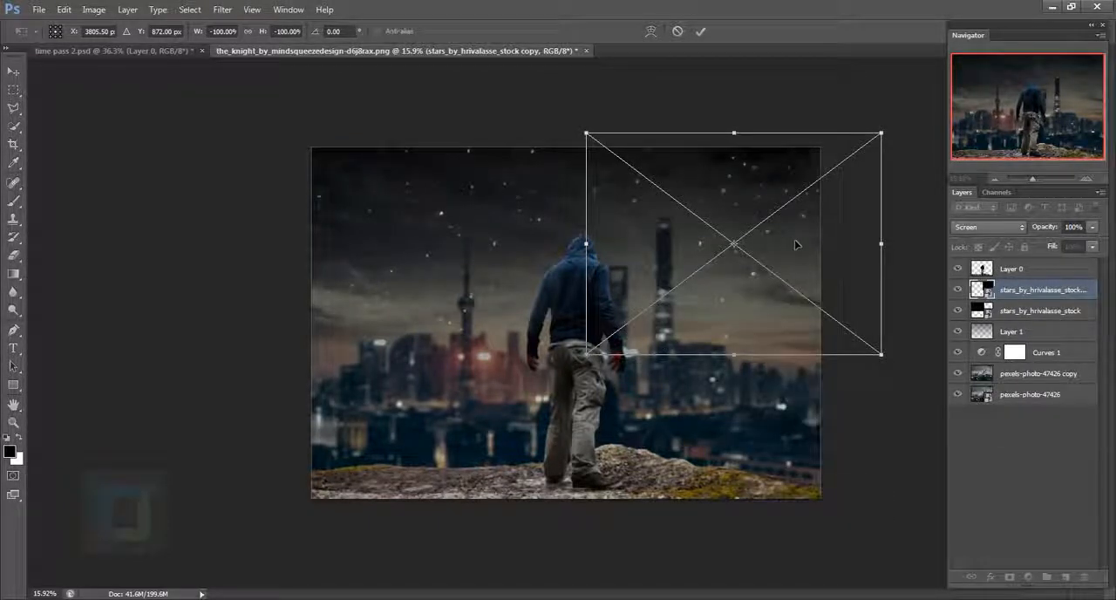
- Rotate the flipped stars copy and reposition it to cover the right side of the sky
drag(789, 250, 785, 225)
drag(766, 173, 774, 175)
drag(880, 107, 891, 100)
drag(649, 214, 655, 208)
click(701, 32)
scroll(735, 231, up, 3)
scroll(735, 231, down, 4)
mouse_move(735, 231)
mouse_down()
mouse_move(761, 230)
mouse_move(743, 231)
mouse_up()
drag(735, 274, 729, 272)
scroll(766, 281, up, 1)
- Transform the stars copy once more and nudge it slightly to the left
key(ctrl+t)
drag(654, 233, 657, 223)
drag(884, 261, 891, 242)
key(Return)
drag(747, 235, 744, 235)
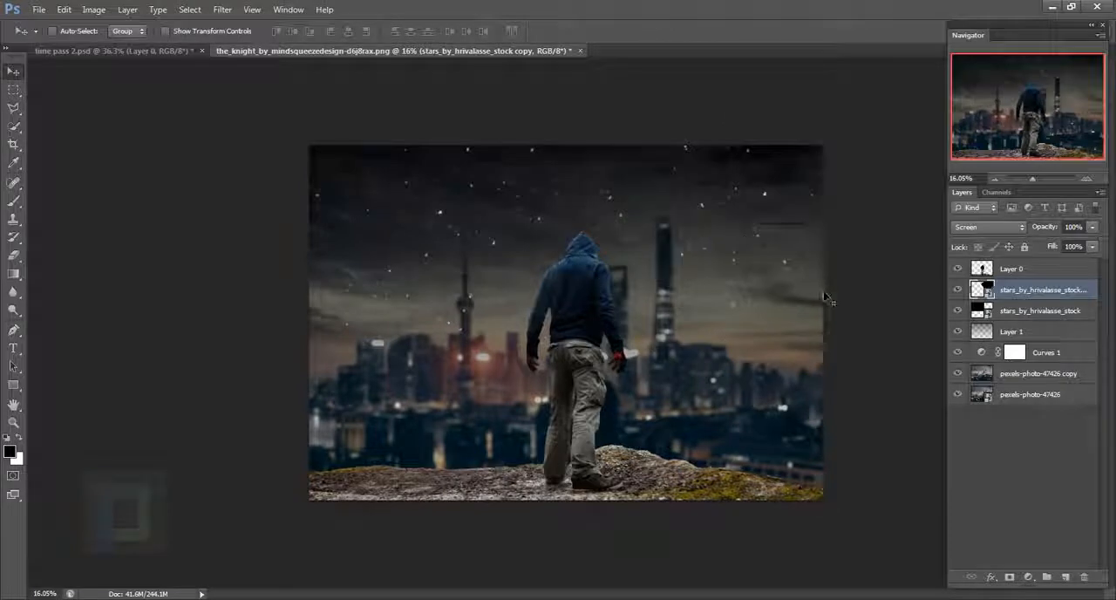
- Nudge the original stars layer slightly upward and to the left
click(1035, 311)
drag(501, 250, 500, 242)
ctrl+click(1035, 293)
- Merge the original stars layer and its copy into a single layer
click(1032, 318)
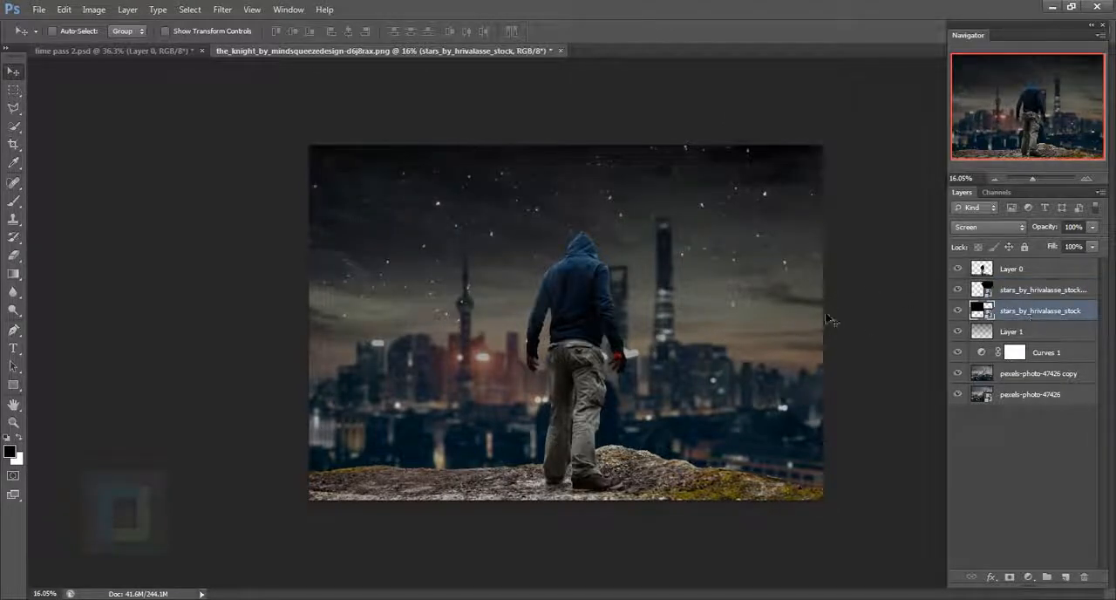
key(ctrl)
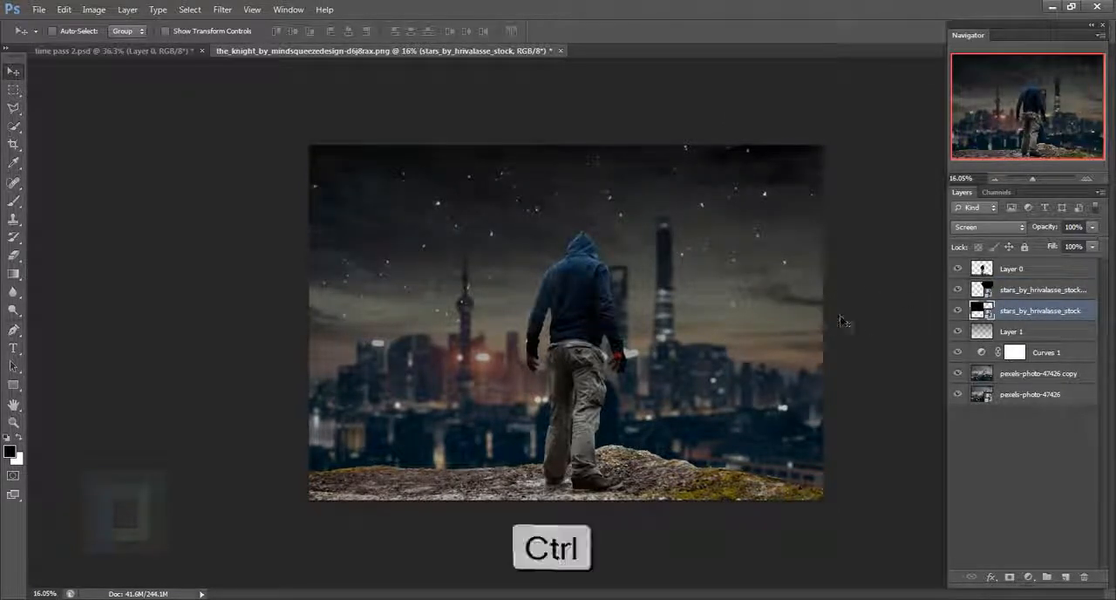
ctrl+click(1035, 291)
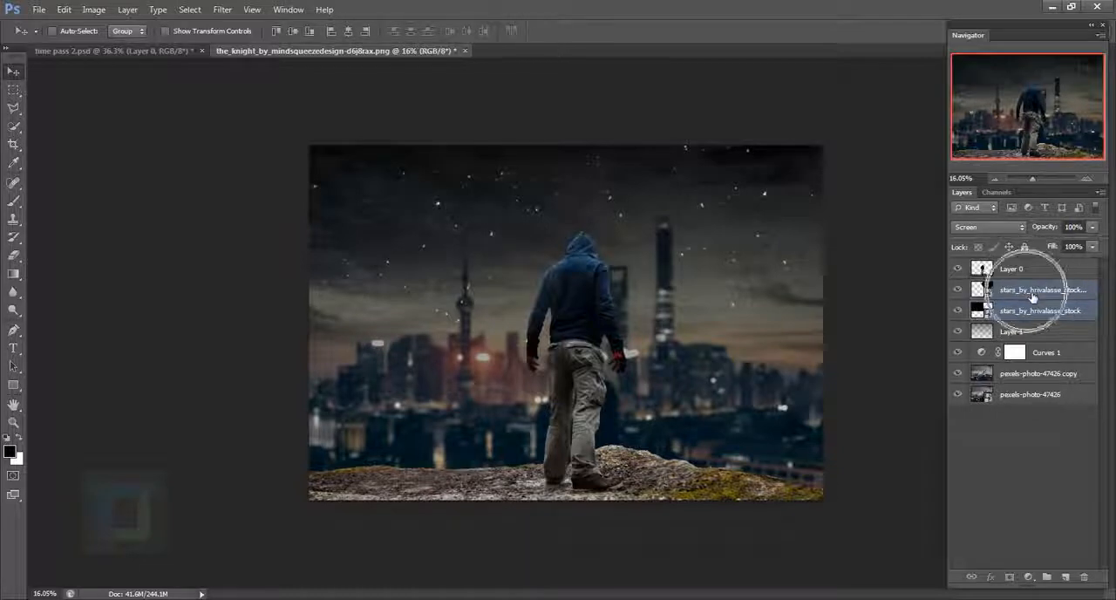
key(ctrl+e)
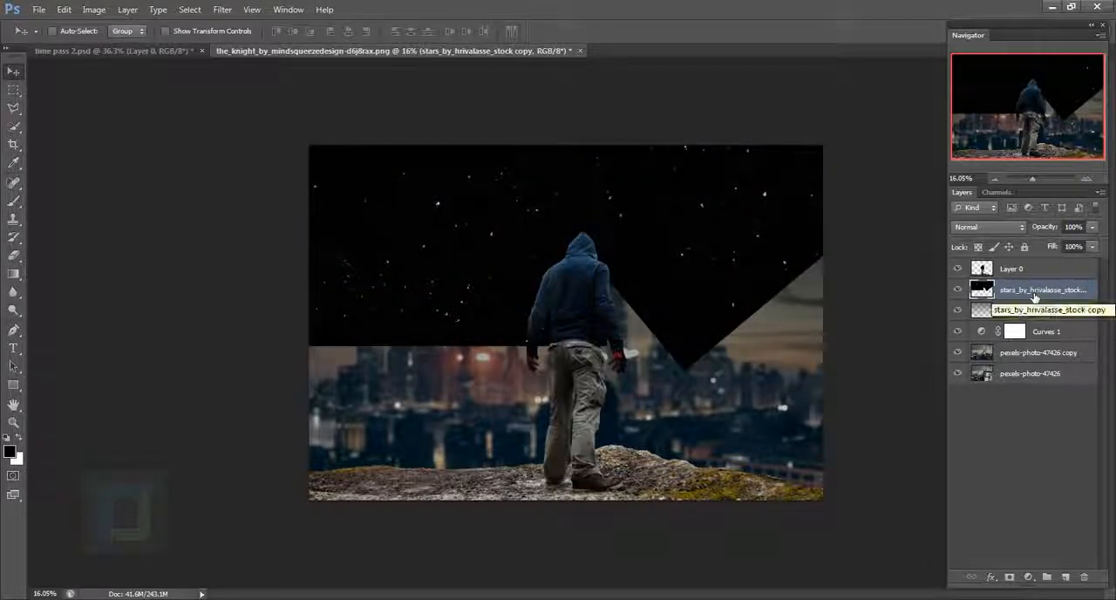
- Rename the merged layer "stars" and set its blending mode to Screen
double_click(1034, 290)
text(s)
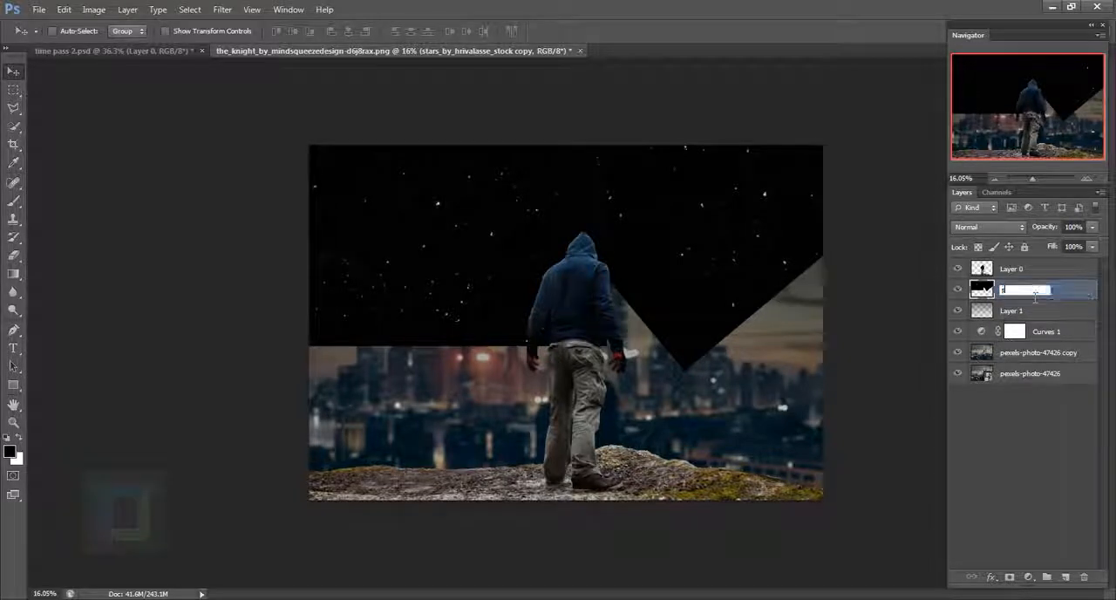
text(tars)
key(Return)
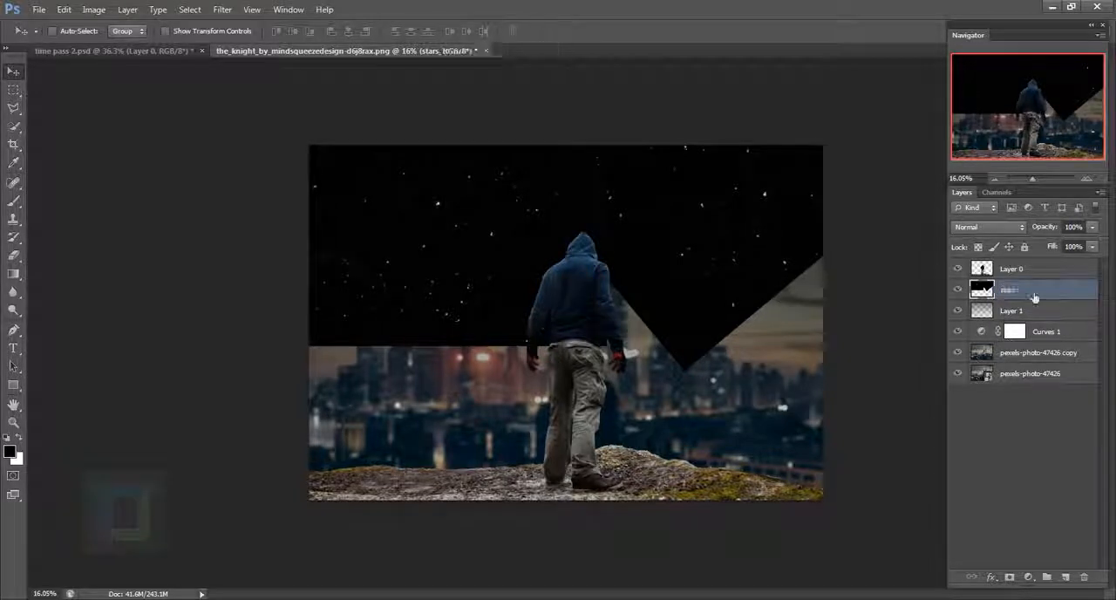
click(994, 227)
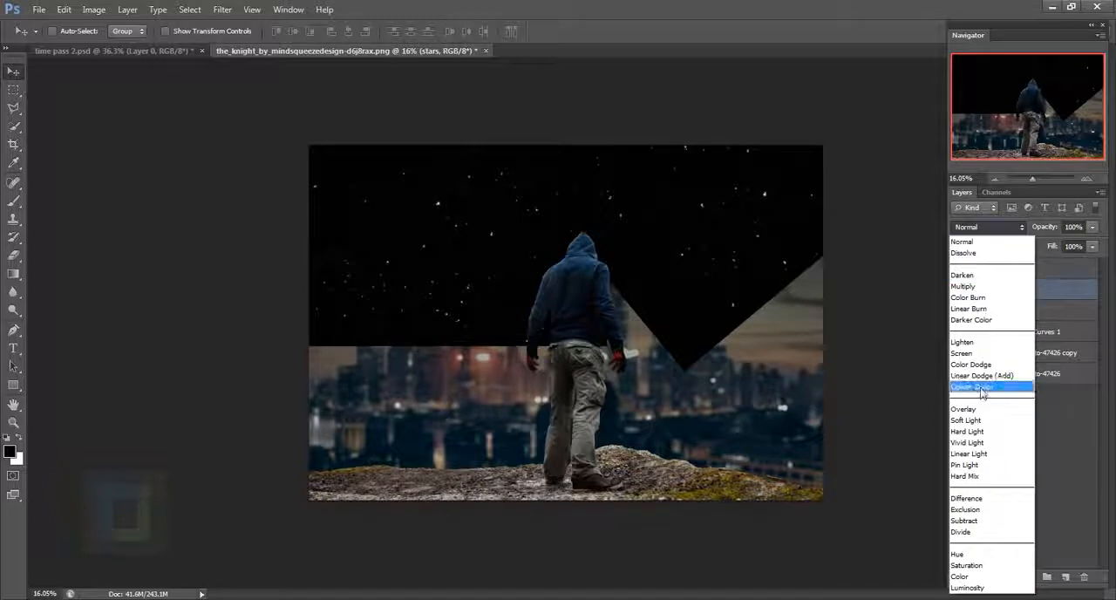
click(988, 357)
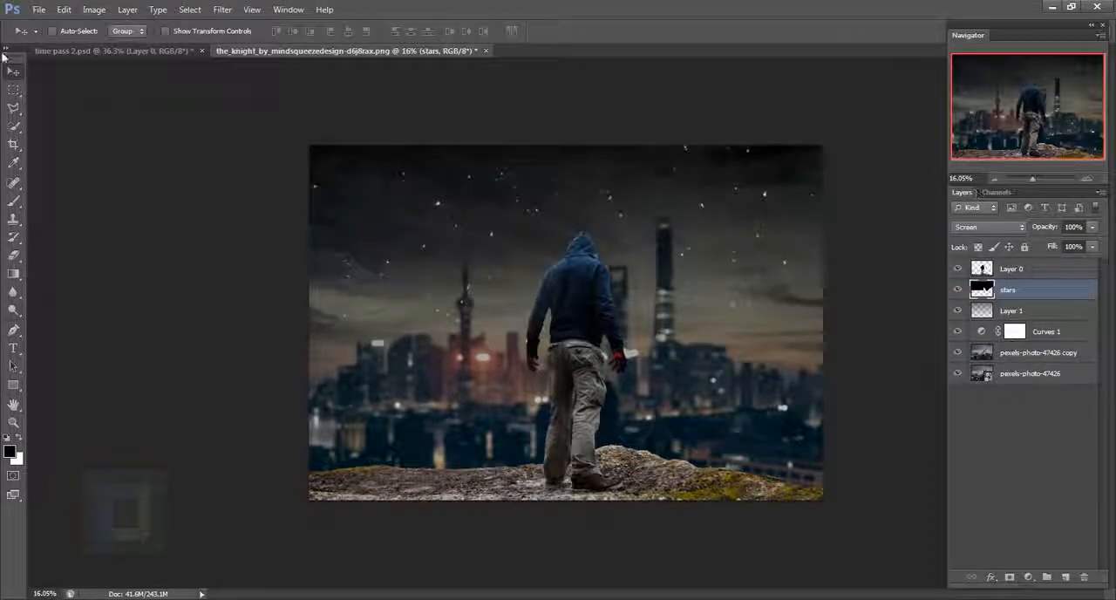
- Apply a Levels adjustment to the stars layer with the midtone input set to 0.72 to suppress the fainter stars
click(94, 9)
mouse_move(101, 45)
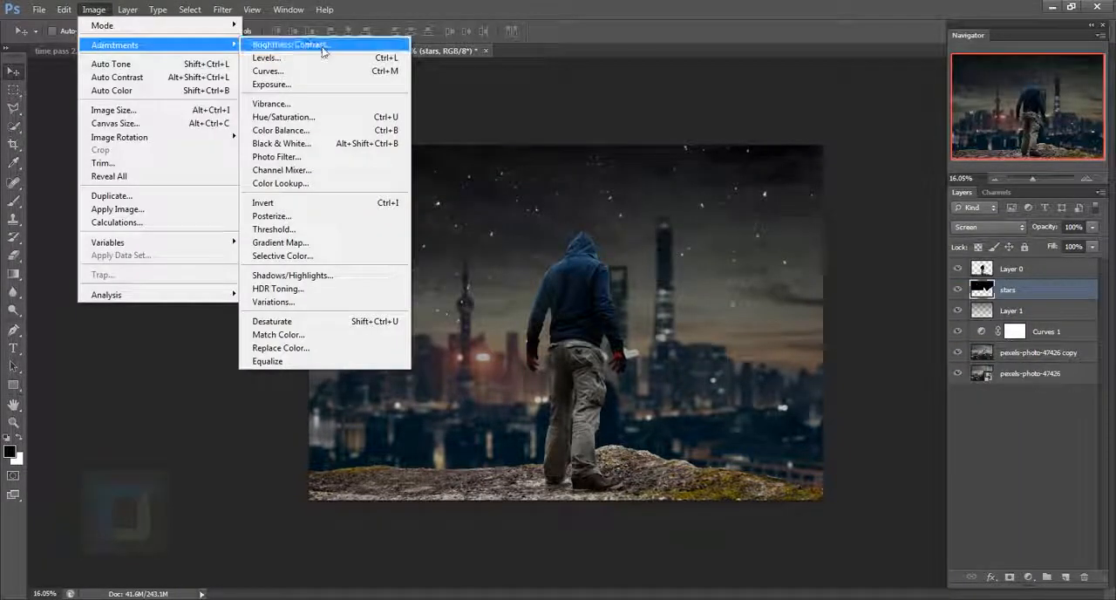
click(266, 57)
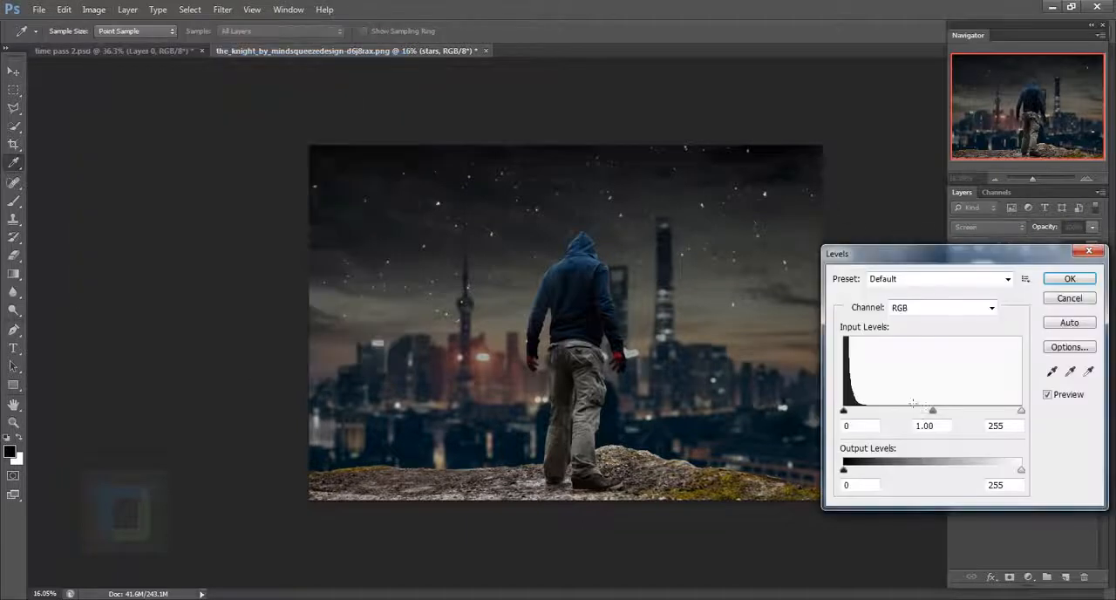
drag(931, 413, 953, 419)
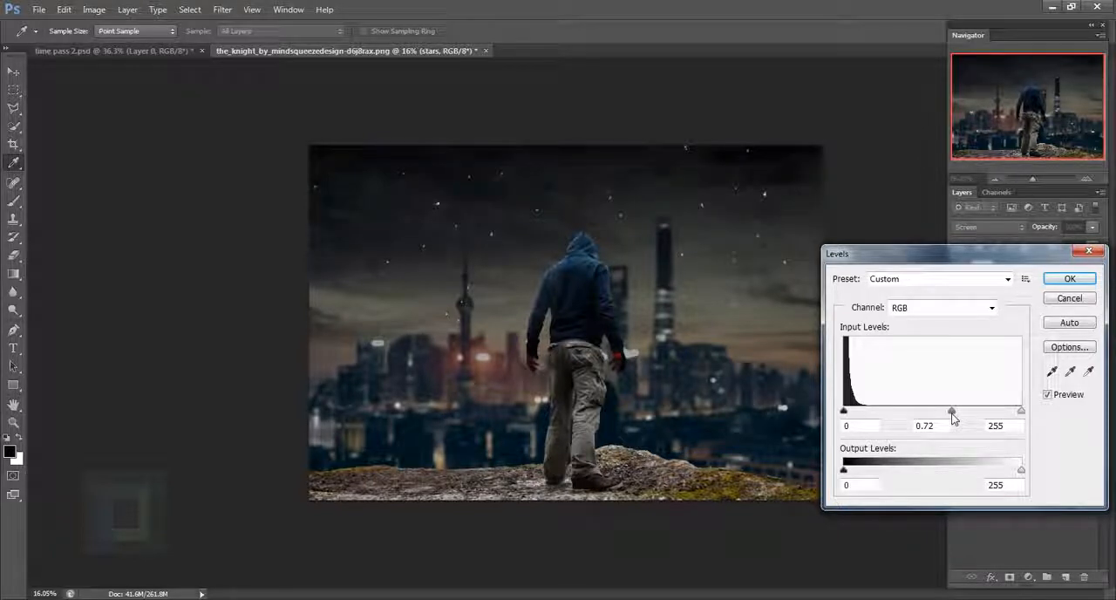
click(1069, 280)
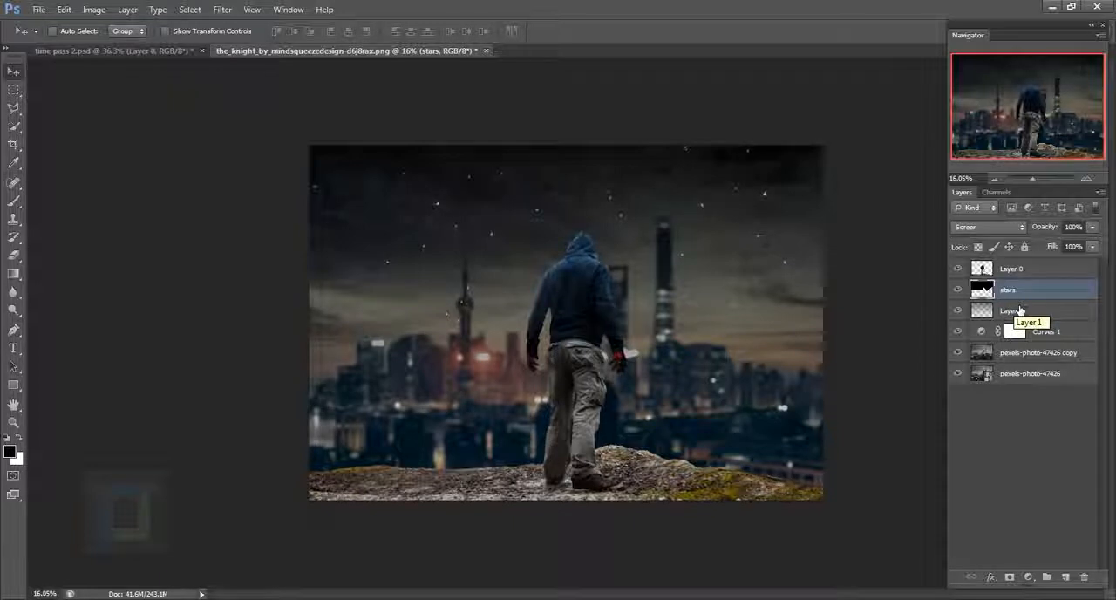
- Convert the stars layer to a Smart Object and apply a Gaussian Blur with a radius between 7 and 8 pixels
right_click(1029, 290)
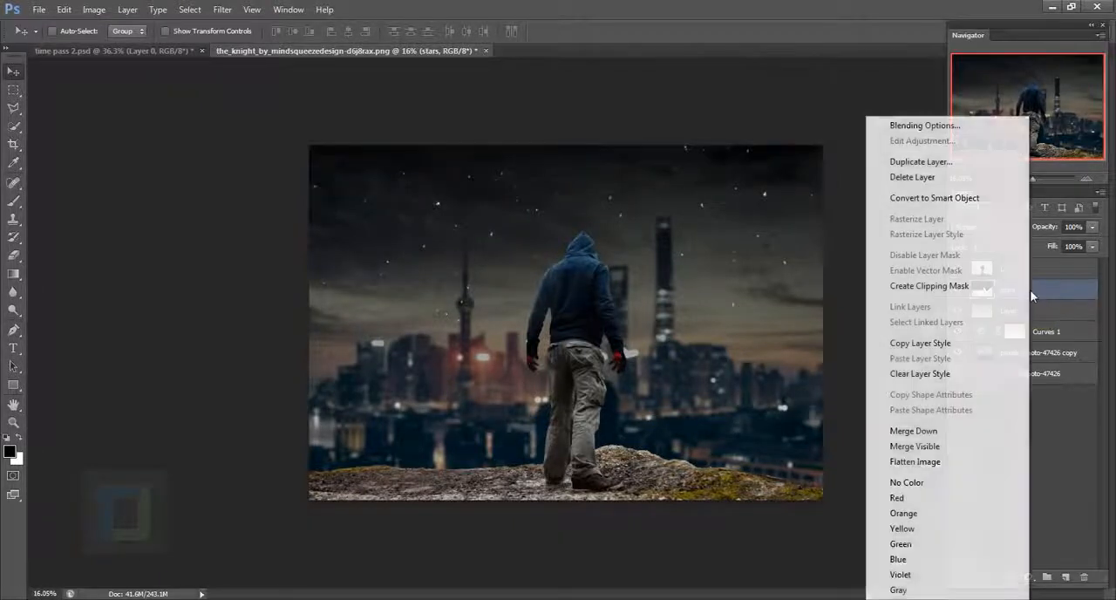
click(953, 199)
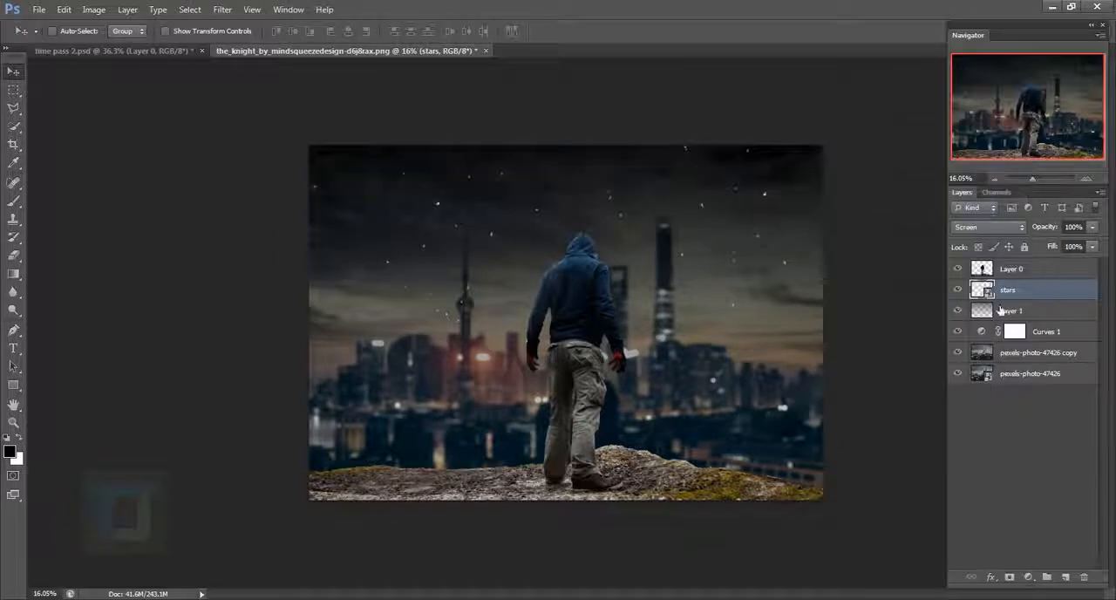
click(224, 11)
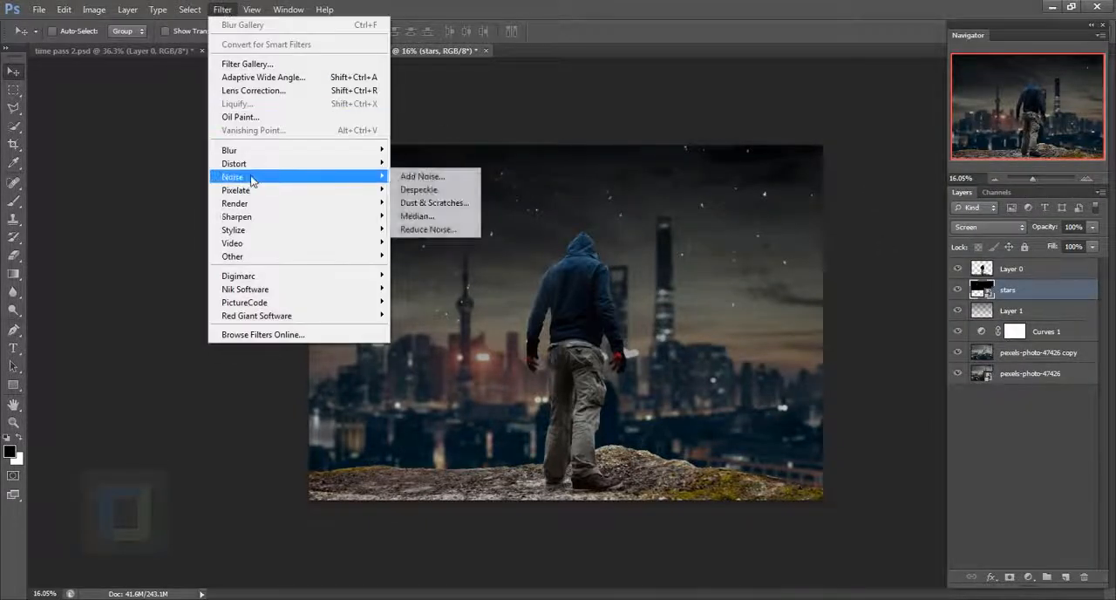
mouse_move(302, 154)
click(424, 249)
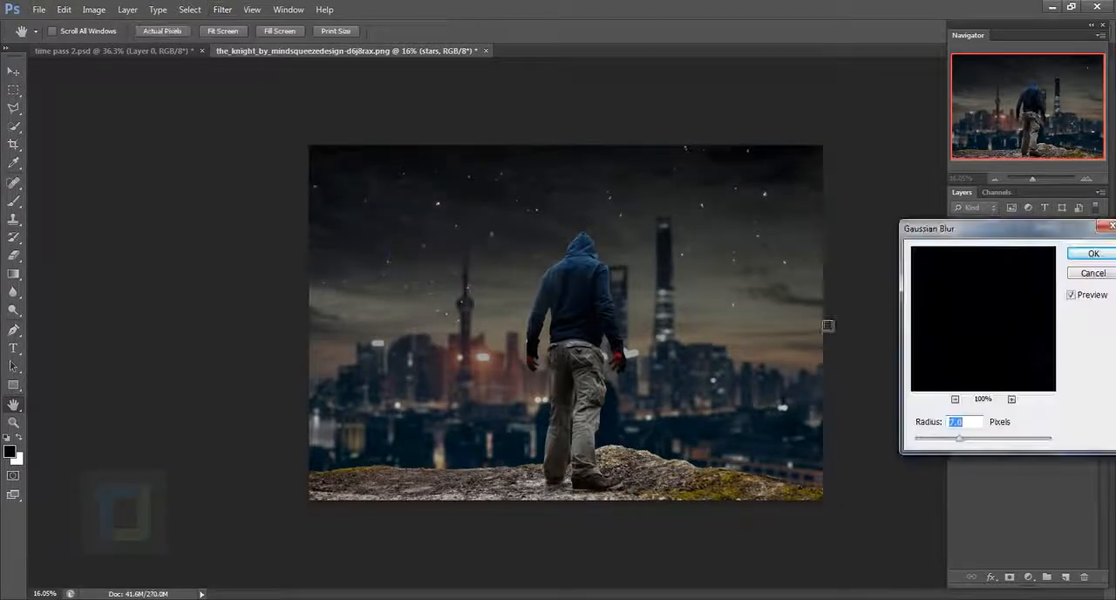
mouse_move(960, 439)
mouse_down()
mouse_move(950, 442)
mouse_move(960, 443)
mouse_up()
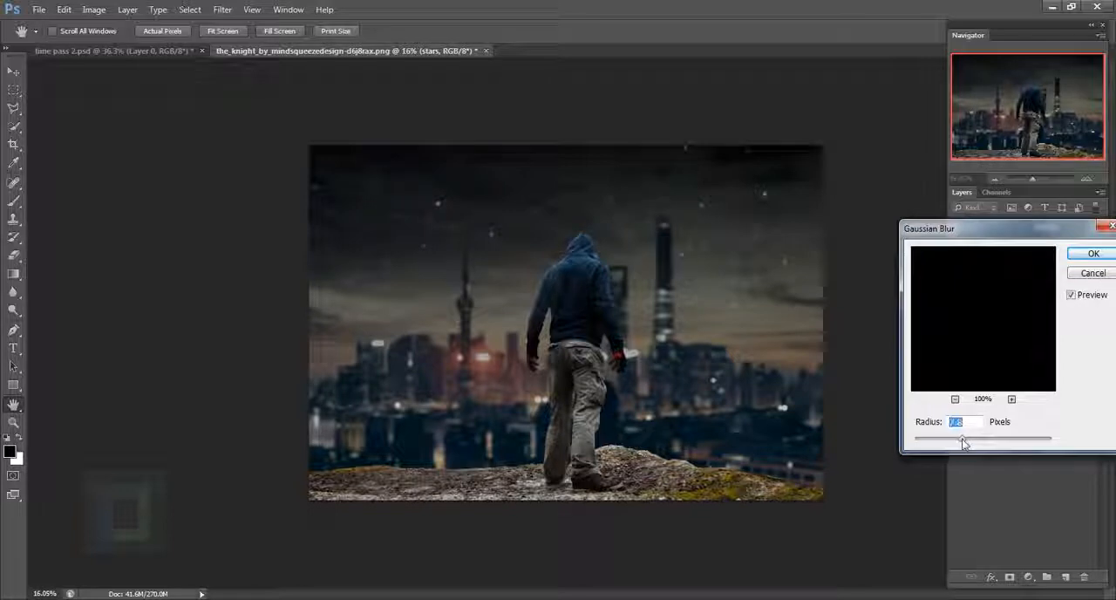
click(1096, 257)
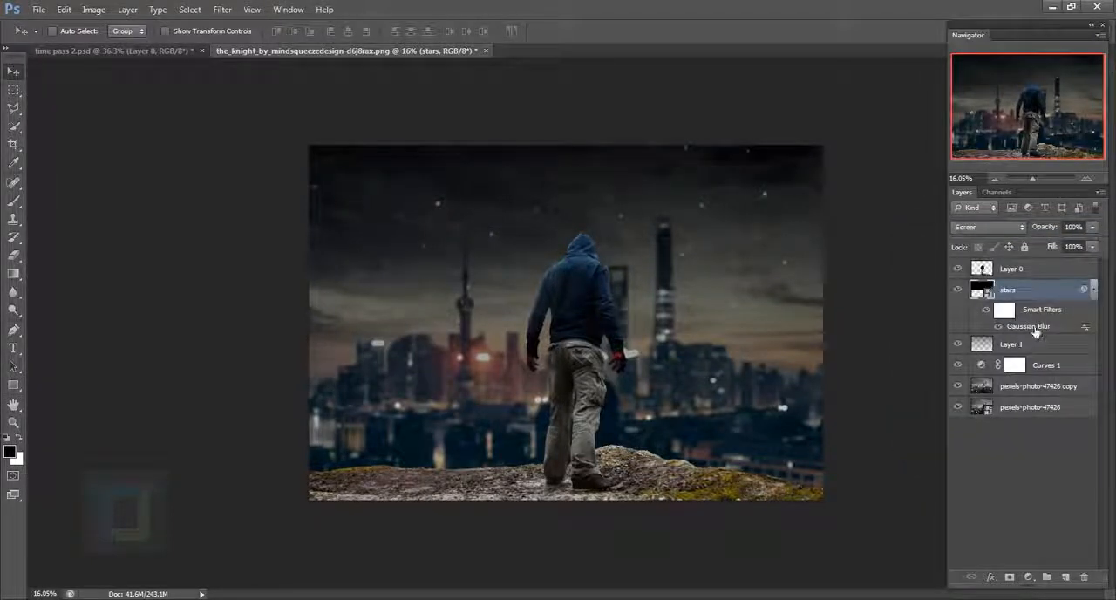
- Check the stars layer's Gaussian Blur settings and try out its layer opacity, leaving it at 100%
double_click(1032, 327)
click(1059, 276)
click(1092, 228)
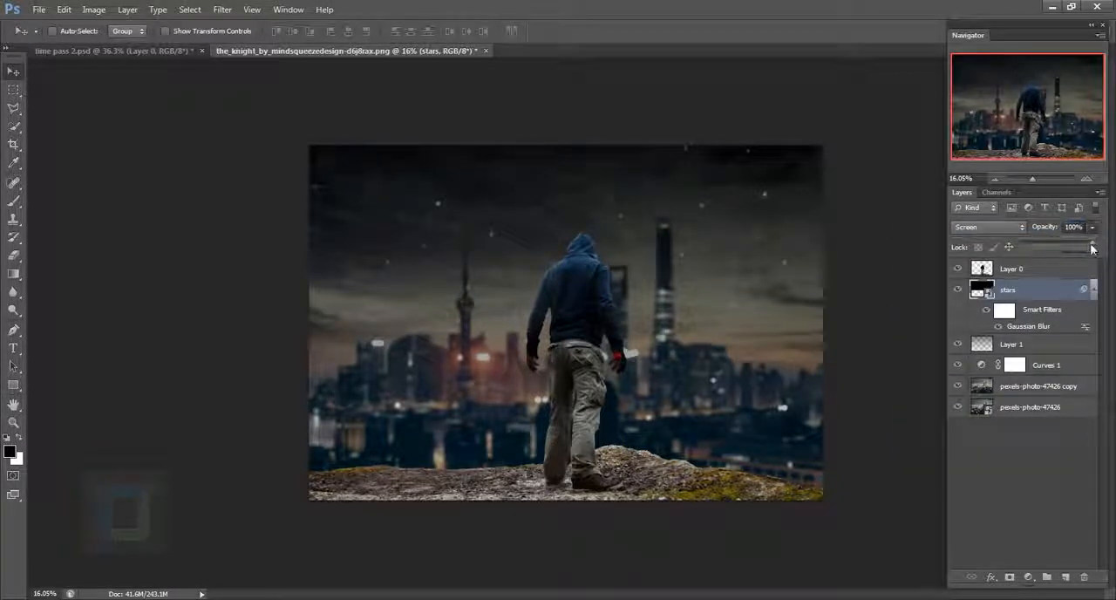
mouse_move(1092, 248)
mouse_down()
mouse_move(1062, 246)
mouse_move(1114, 252)
mouse_up()
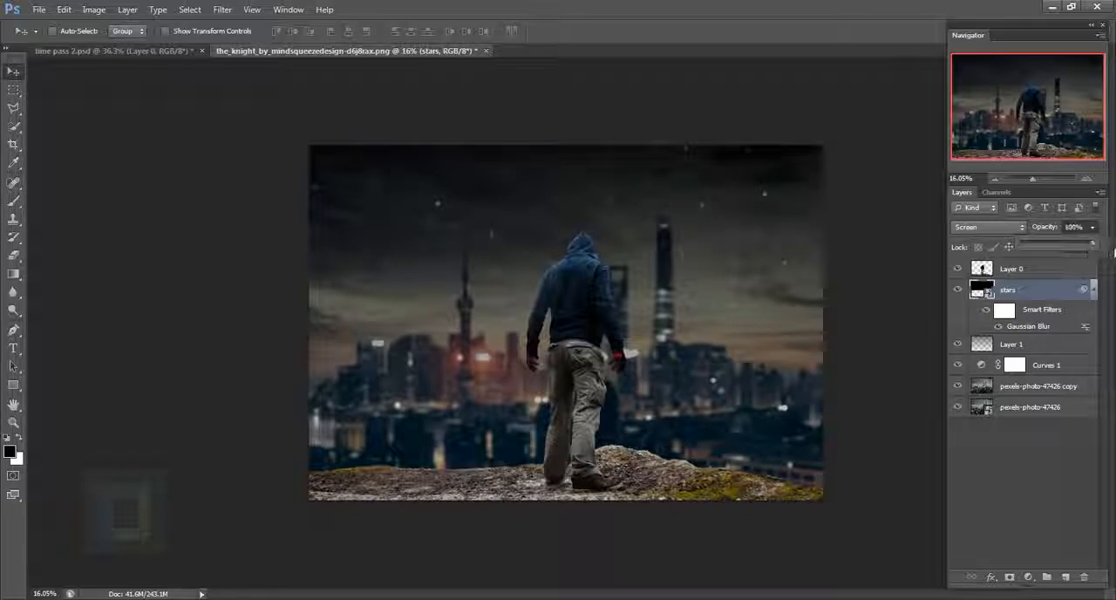
click(1095, 228)
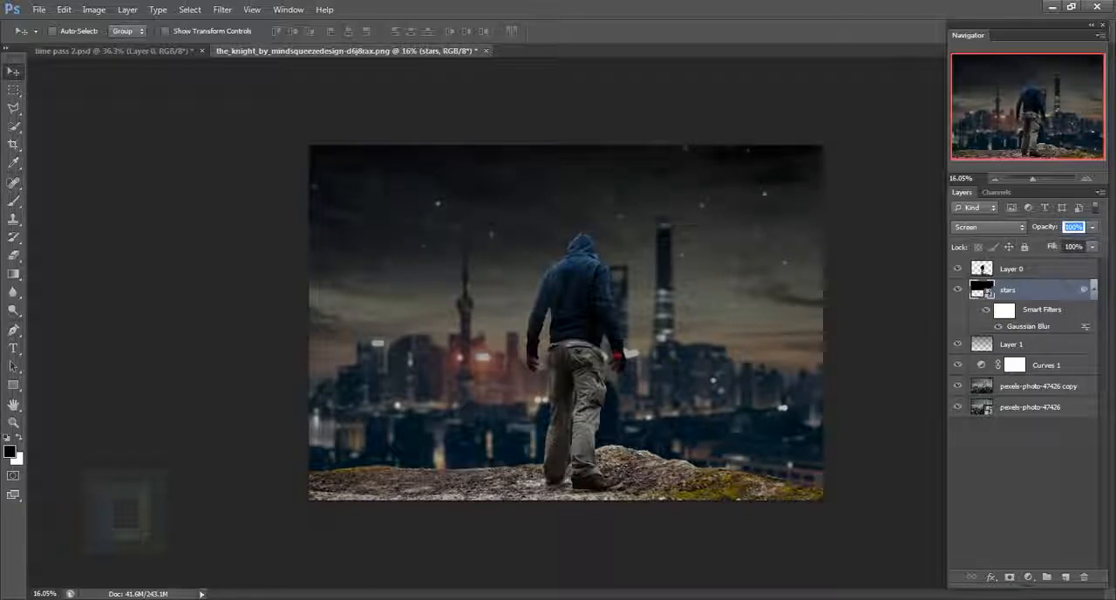
key(Return)
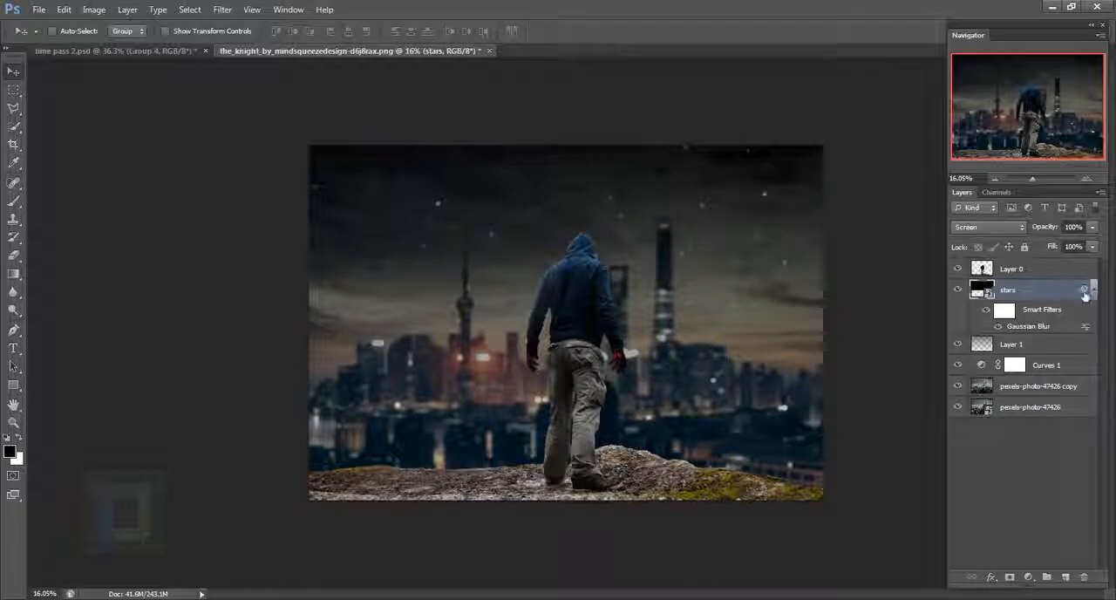
- Place the Seychelles rocks PNG above Layer 0 at its default size and rasterize the placed layer
click(1033, 268)
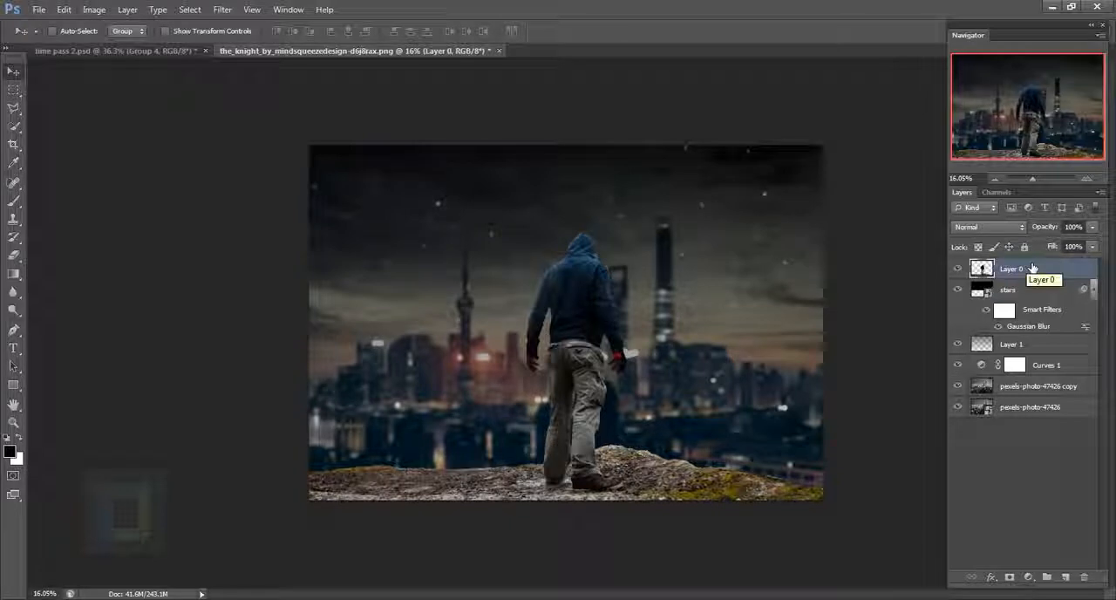
alt+scroll(746, 351, up, 4)
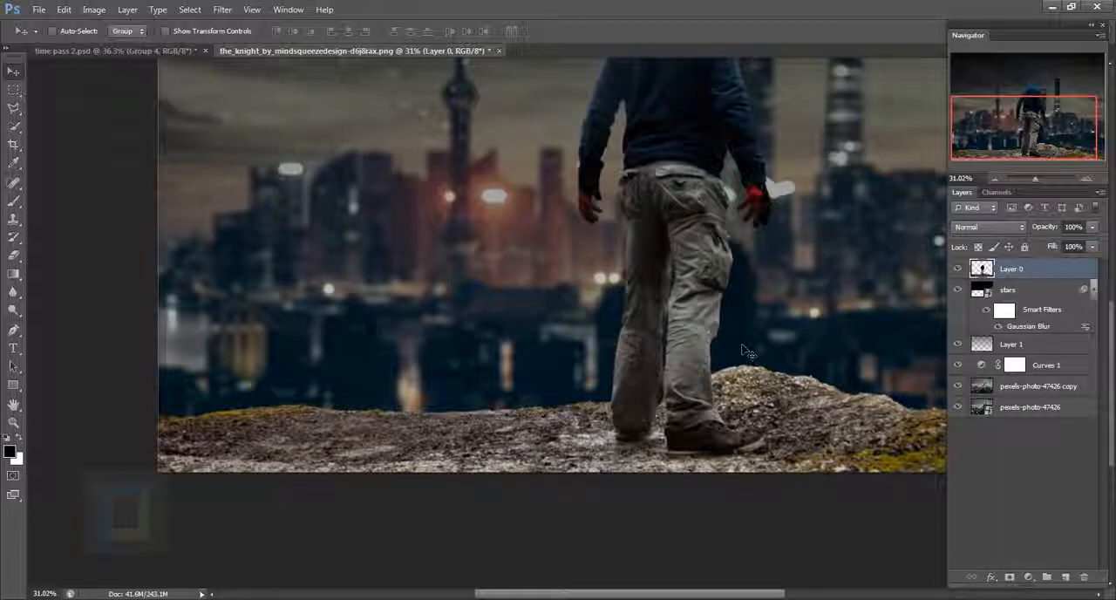
alt+scroll(641, 410, down, 3)
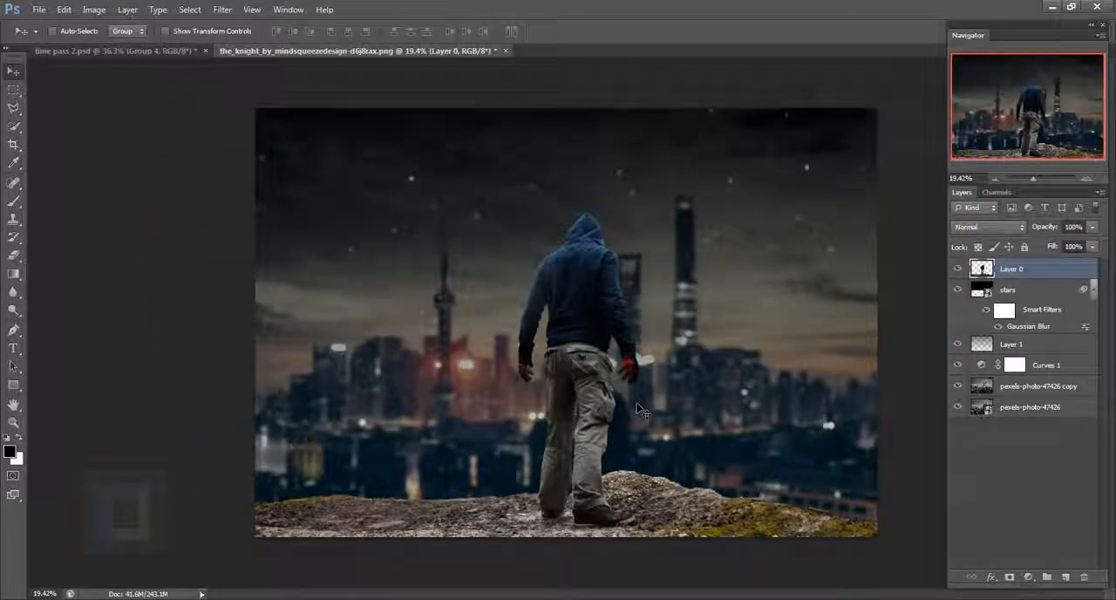
click(39, 10)
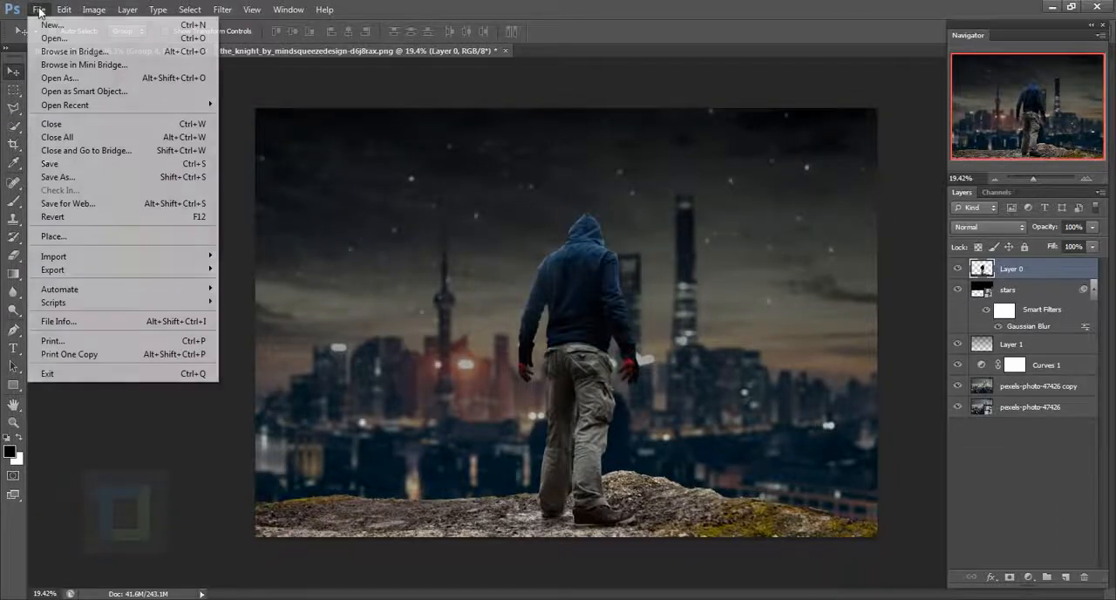
click(54, 236)
click(545, 247)
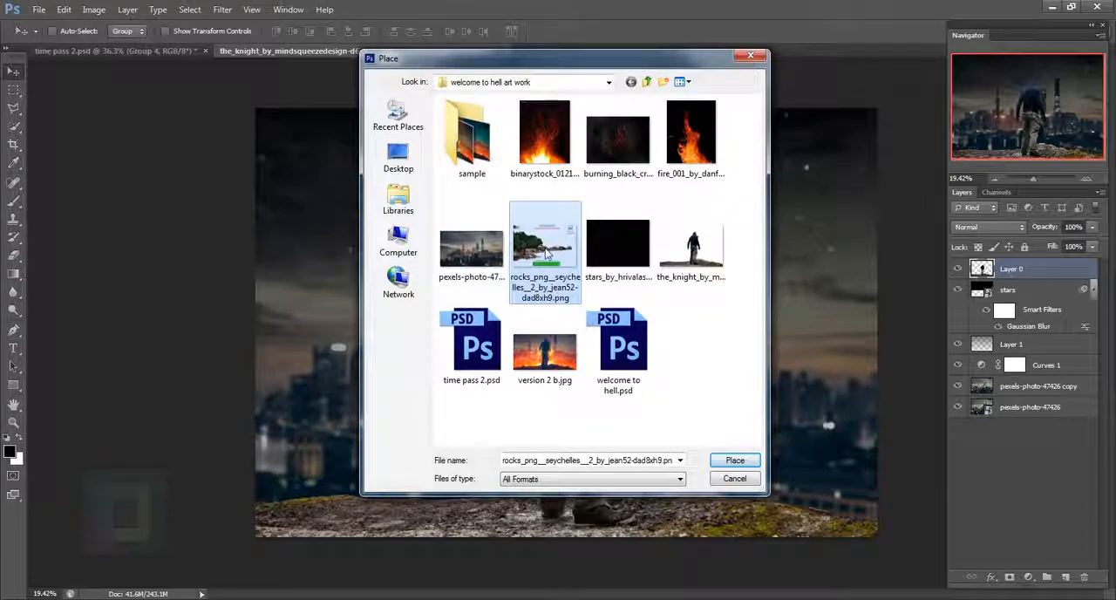
click(717, 459)
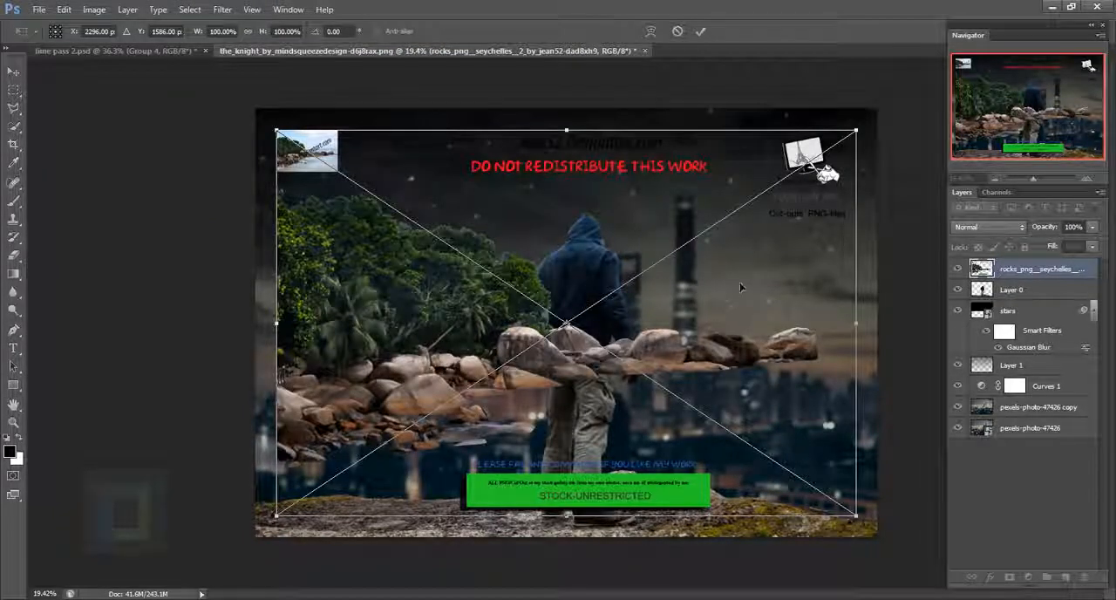
click(699, 31)
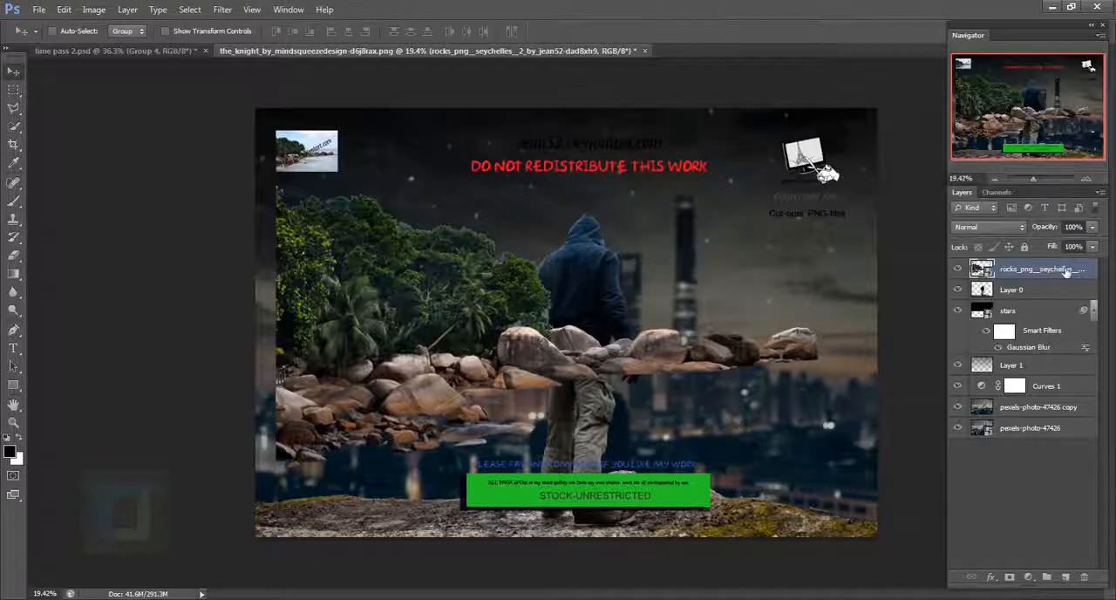
right_click(1066, 271)
click(972, 255)
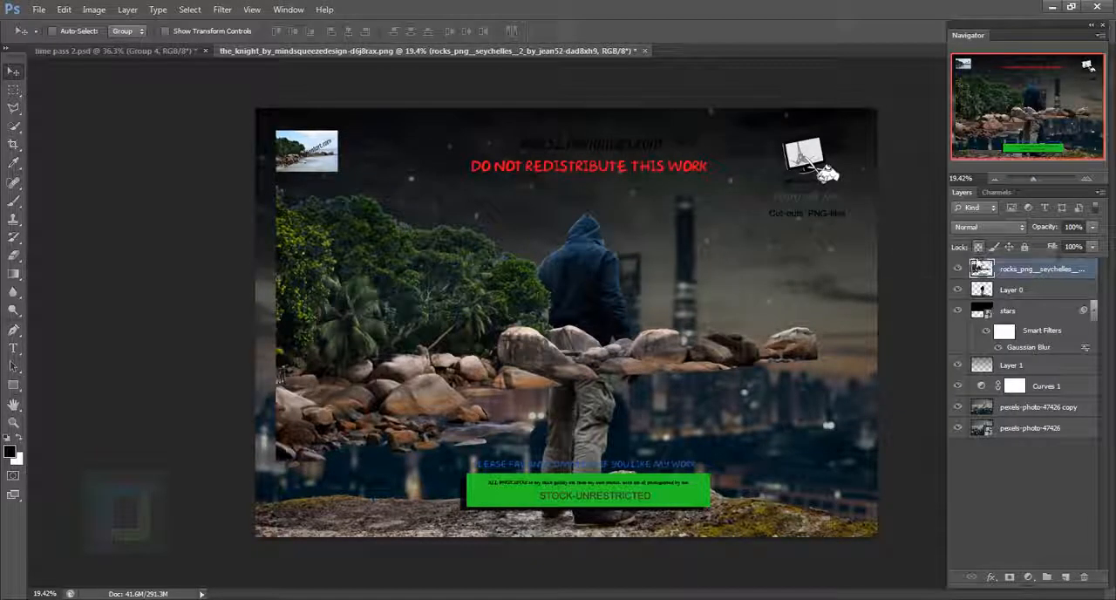
- Erase the watermark text, logos, thumbnail and green banner above and below the rocks with a large eraser
click(16, 257)
mouse_move(826, 175)
mouse_down()
mouse_move(615, 179)
mouse_move(312, 154)
mouse_up()
key(bracketright)
key(bracketright)
key(bracketright)
key(bracketright)
key(bracketright)
key(bracketright)
key(bracketright)
key(bracketright)
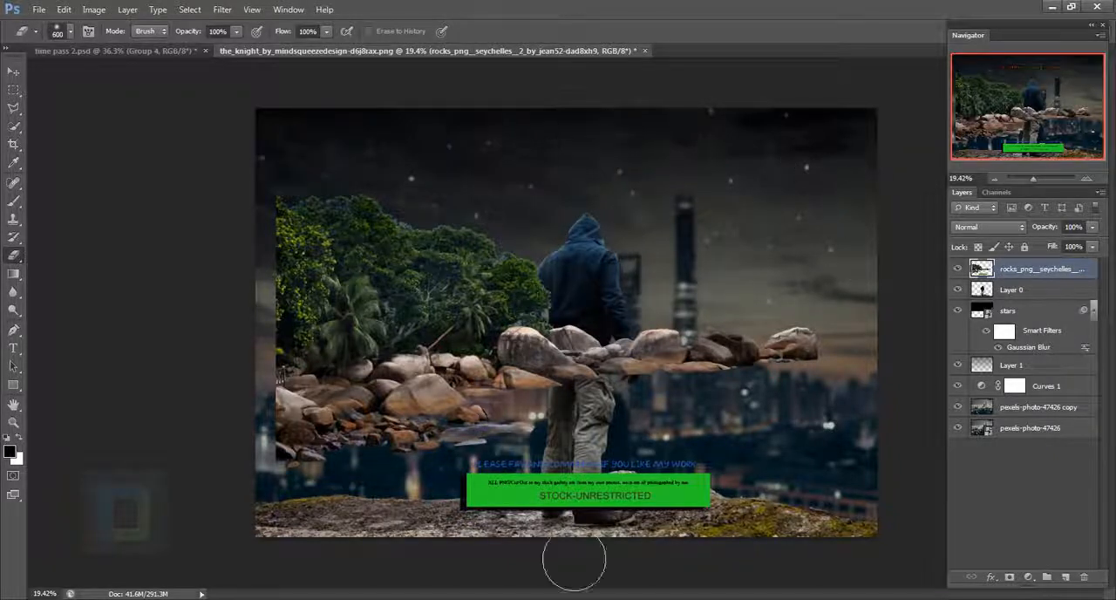
drag(558, 505, 697, 506)
key(bracketleft)
key(bracketleft)
key(bracketleft)
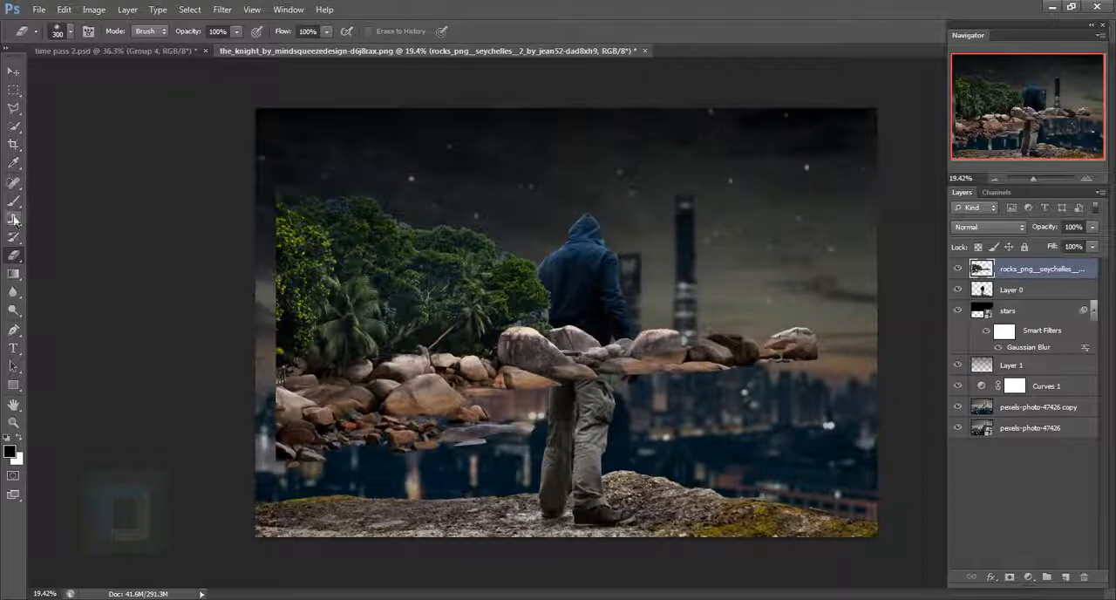
- Trace a Pen tool path along the upper edges of the rocks, from the image's left edge towards the large boulder
drag(16, 328, 82, 326)
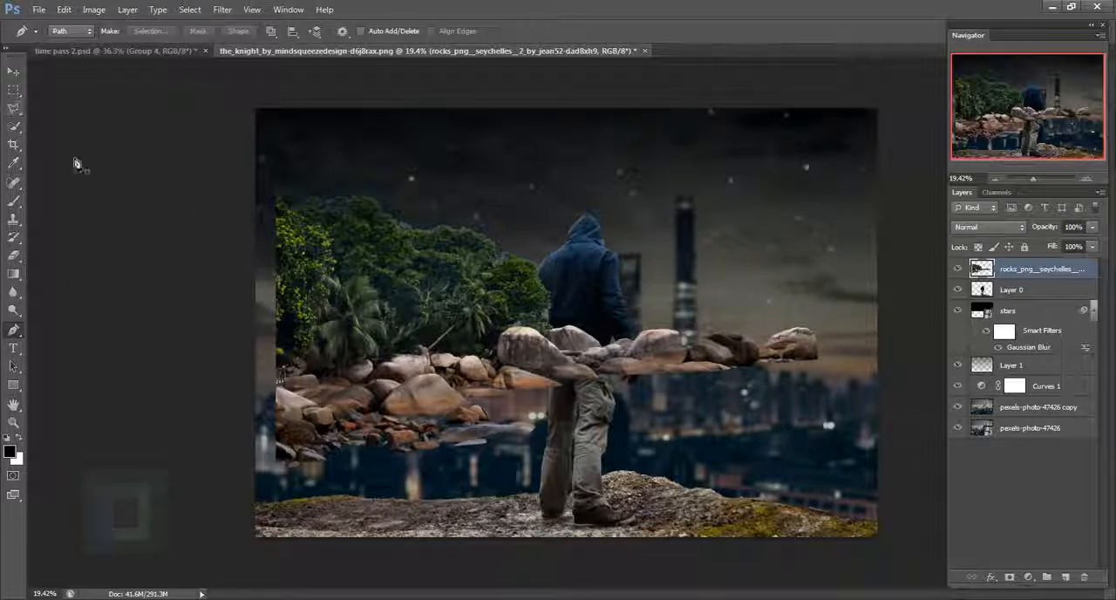
scroll(373, 381, up, 5)
scroll(372, 381, up, 4)
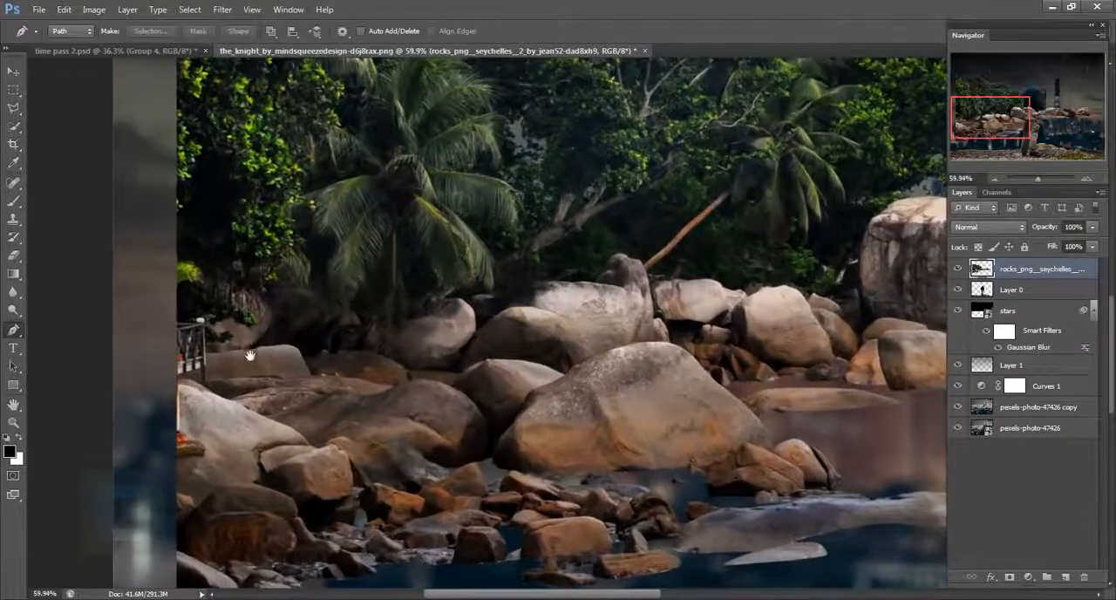
drag(249, 355, 221, 390)
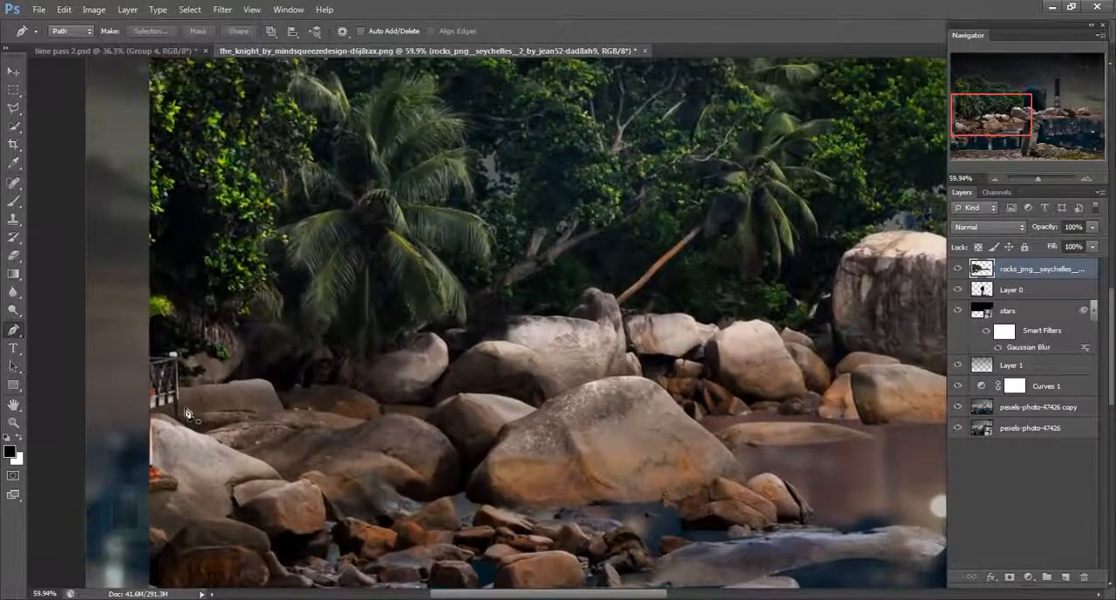
scroll(146, 422, up, 7)
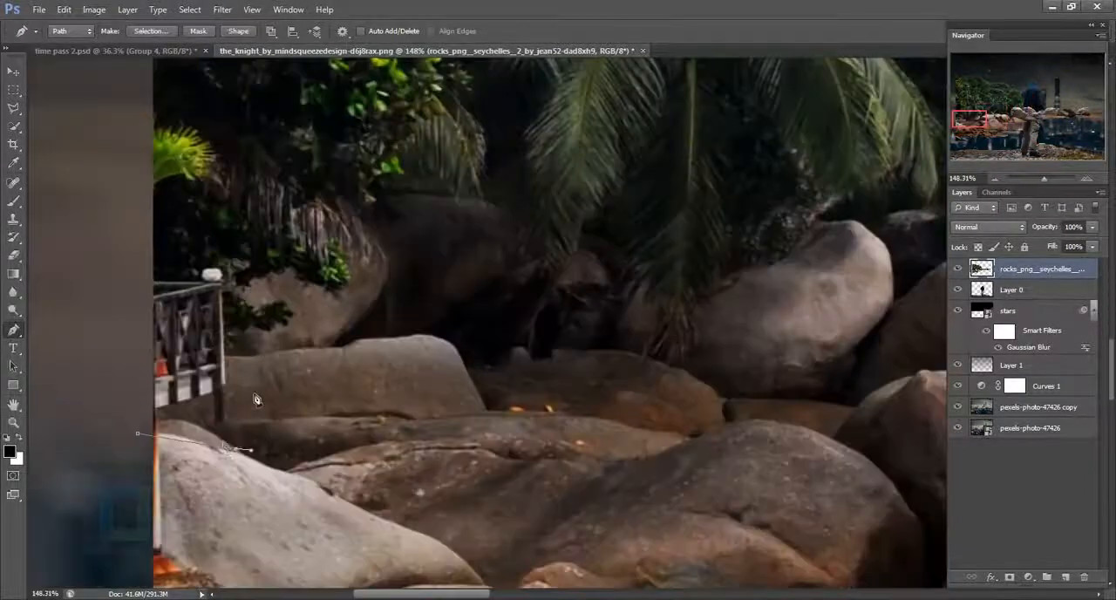
click(138, 432)
drag(216, 431, 228, 430)
drag(428, 340, 461, 358)
scroll(461, 360, up, 4)
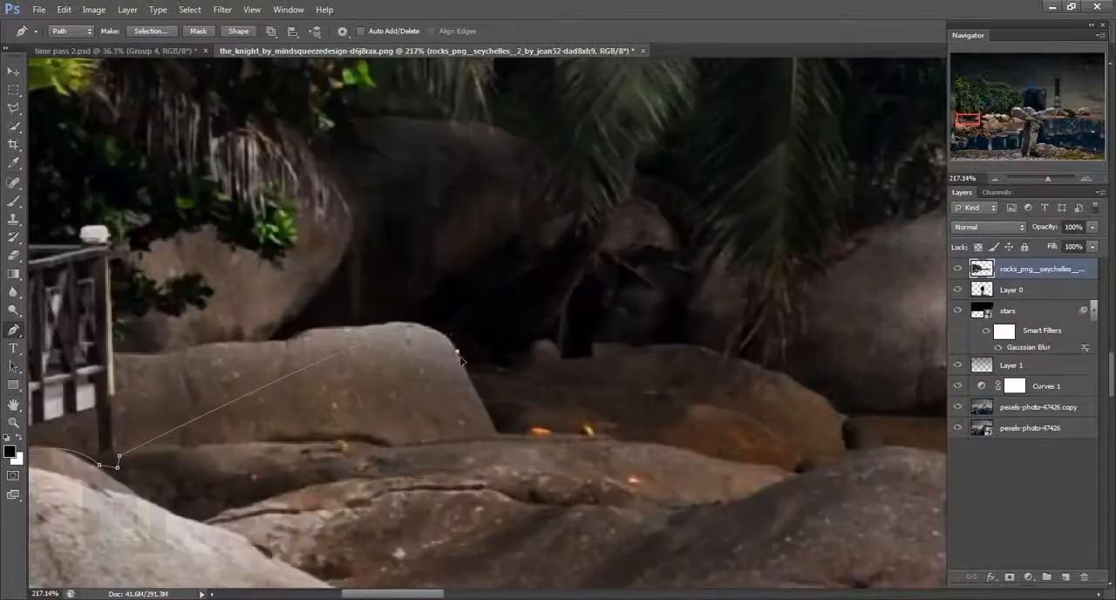
drag(640, 344, 685, 345)
drag(678, 358, 127, 410)
drag(448, 468, 491, 468)
drag(583, 290, 620, 271)
drag(650, 265, 520, 444)
alt+click(453, 468)
drag(525, 376, 676, 334)
drag(821, 343, 720, 405)
drag(490, 386, 519, 347)
drag(565, 369, 459, 368)
drag(482, 405, 422, 340)
alt+click(481, 405)
click(430, 374)
drag(476, 360, 378, 367)
click(511, 358)
drag(424, 360, 446, 365)
drag(594, 401, 615, 399)
drag(644, 418, 456, 418)
click(455, 418)
drag(538, 387, 575, 375)
drag(593, 387, 390, 378)
drag(400, 378, 420, 380)
drag(444, 408, 462, 439)
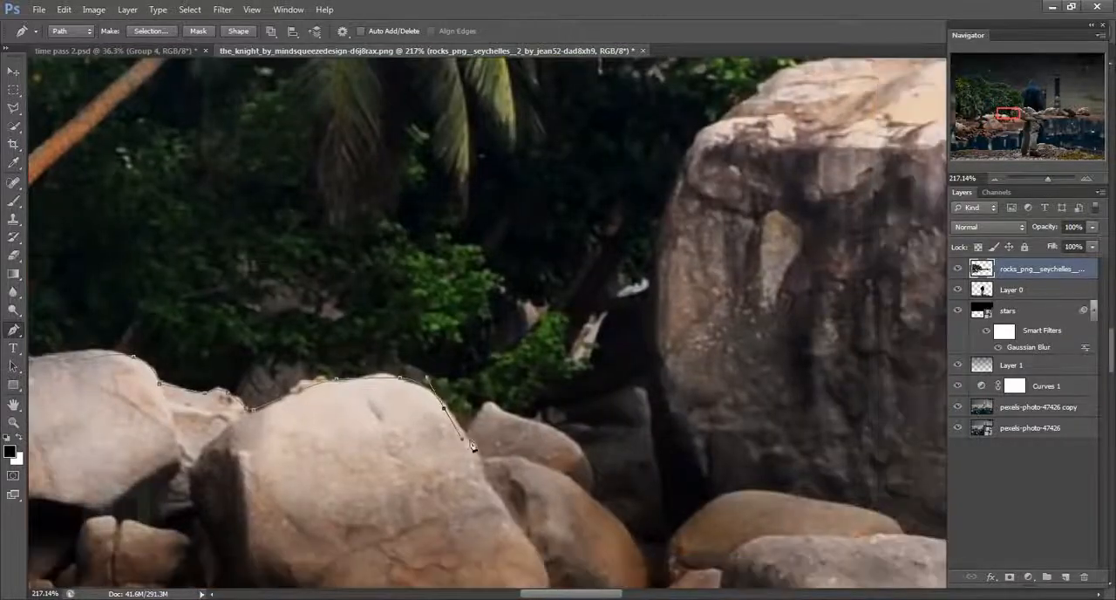
- Continue the path over the crest of the large boulder and down its right slope, separating it from the trees
scroll(511, 416, down, 2)
drag(595, 410, 415, 345)
scroll(375, 418, up, 1)
click(386, 473)
drag(602, 253, 252, 331)
drag(457, 341, 479, 351)
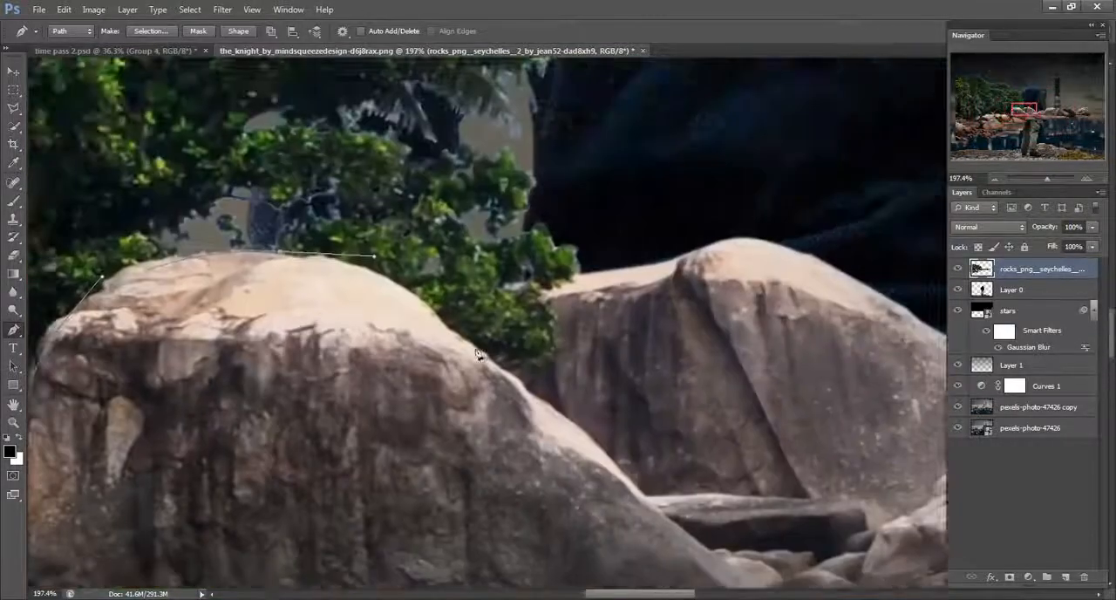
drag(602, 455, 308, 340)
drag(422, 381, 443, 390)
drag(602, 418, 530, 428)
- Close the path loosely around the right side and underside of the rocks and convert it into a selection
scroll(530, 428, down, 10)
drag(296, 418, 854, 227)
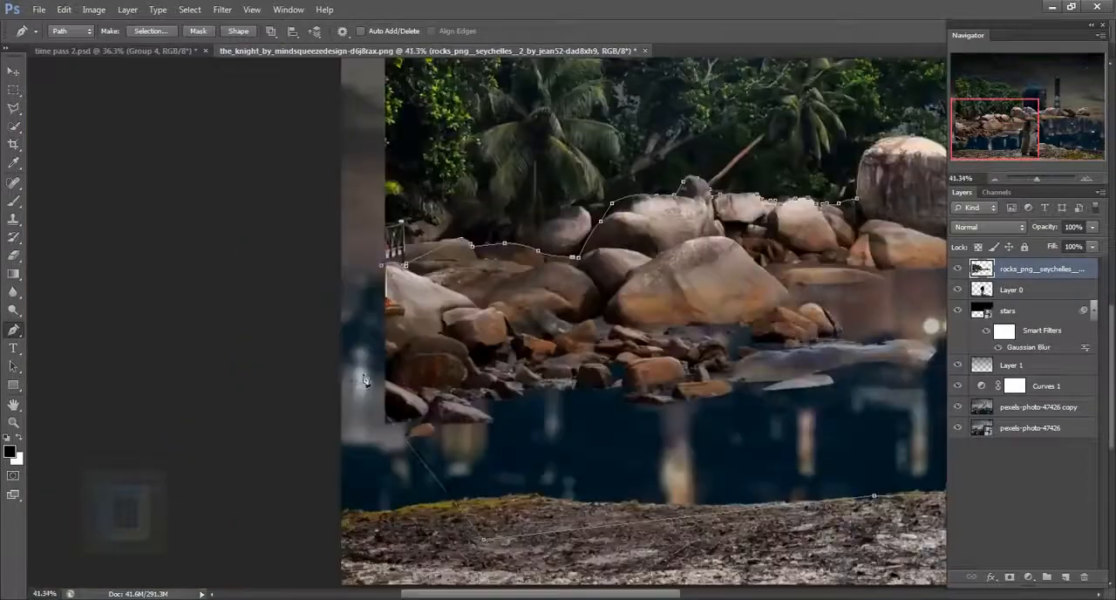
scroll(366, 381, up, 9)
click(435, 264)
scroll(439, 270, down, 8)
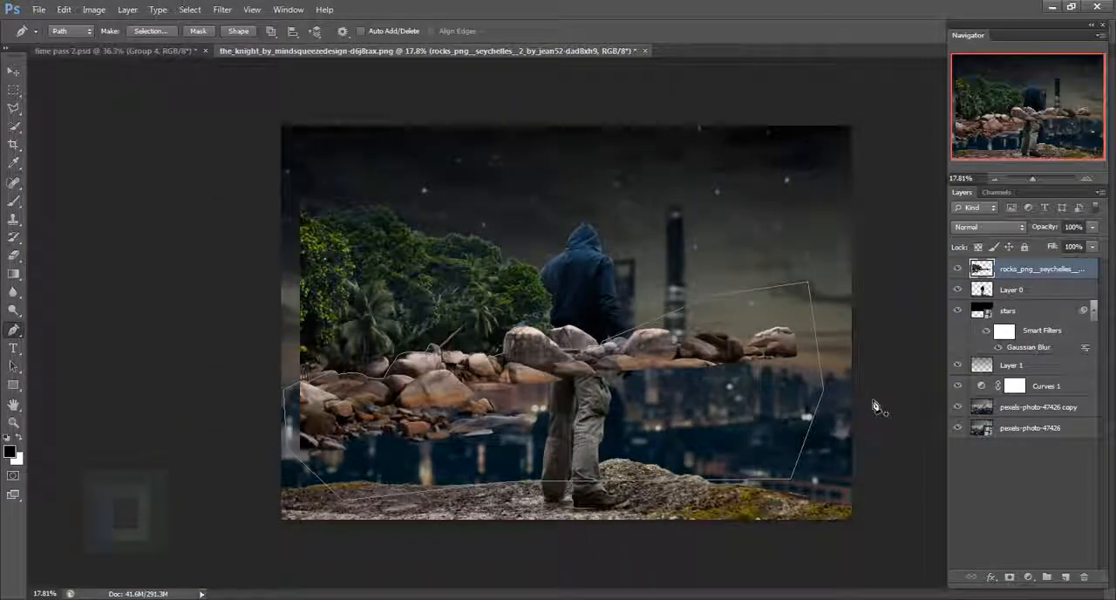
key(ctrl+Return)
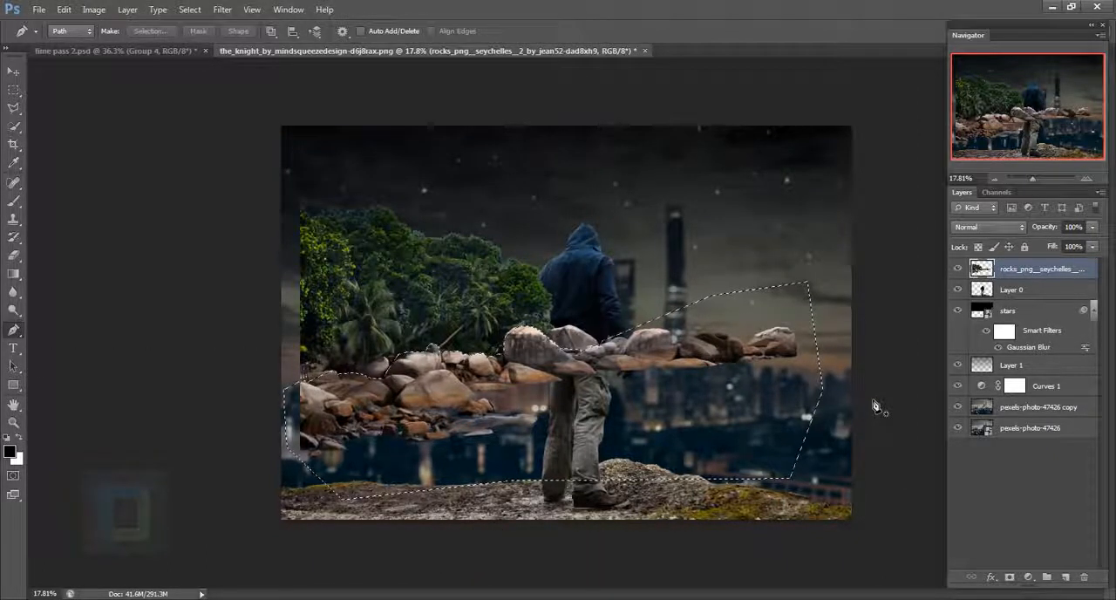
- Invert the selection, delete the trees outside the rocks and deselect
click(190, 10)
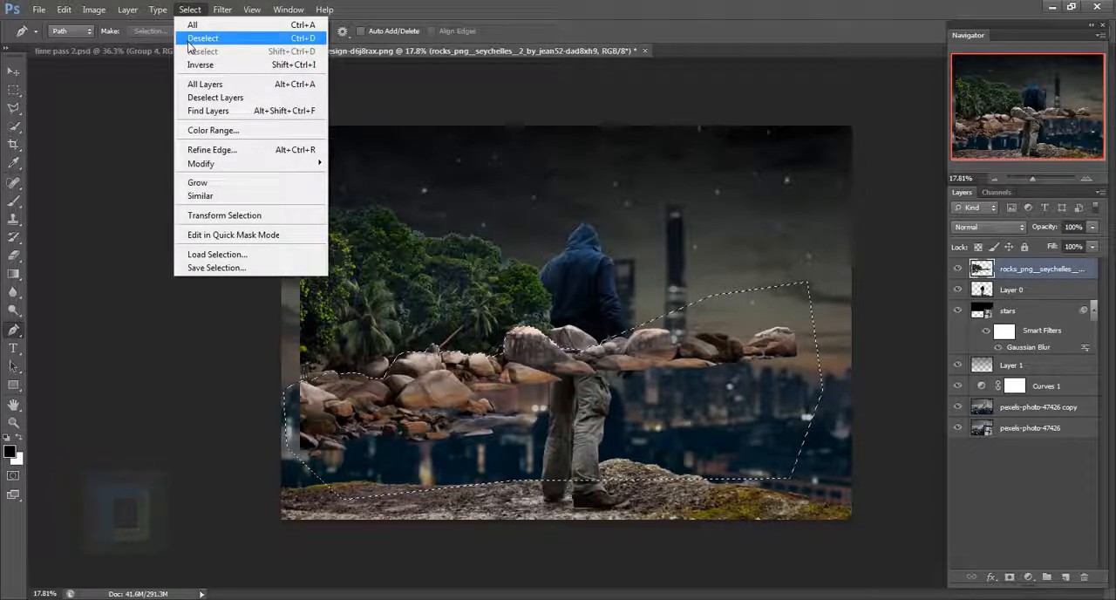
click(209, 66)
key(Delete)
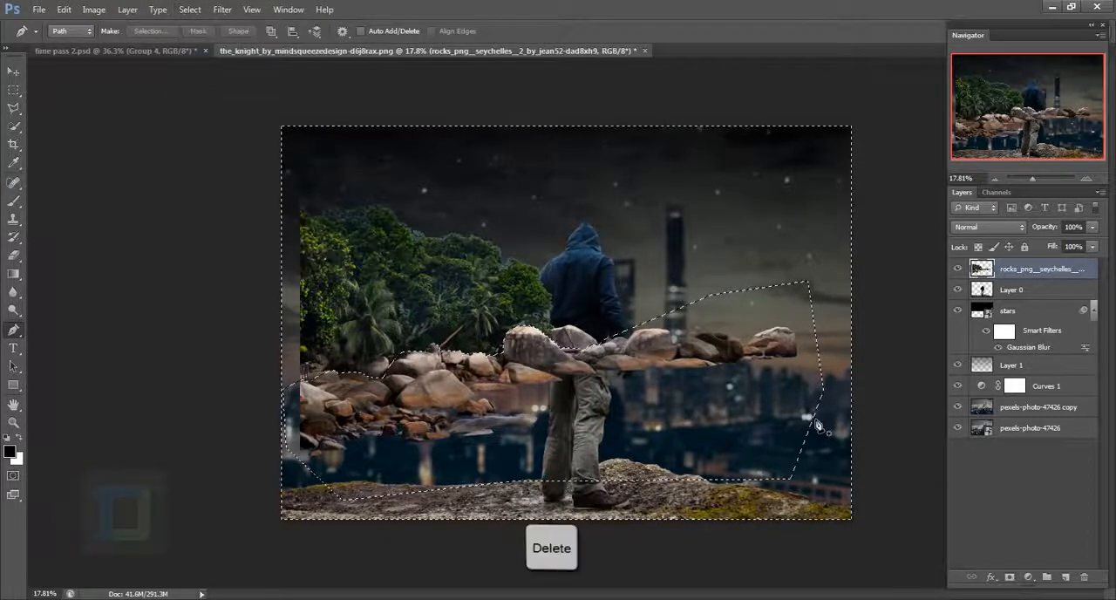
key(ctrl+d)
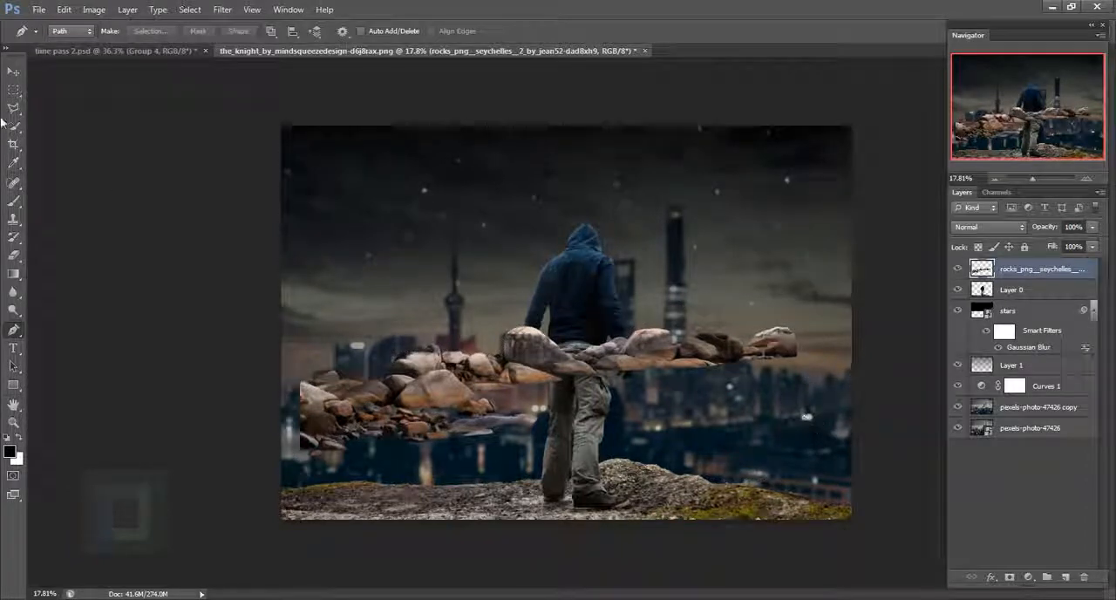
- Move the cut-out rocks down onto the left part of the ground and scale them to about 68%
key(v)
drag(684, 449, 604, 524)
key(ctrl+t)
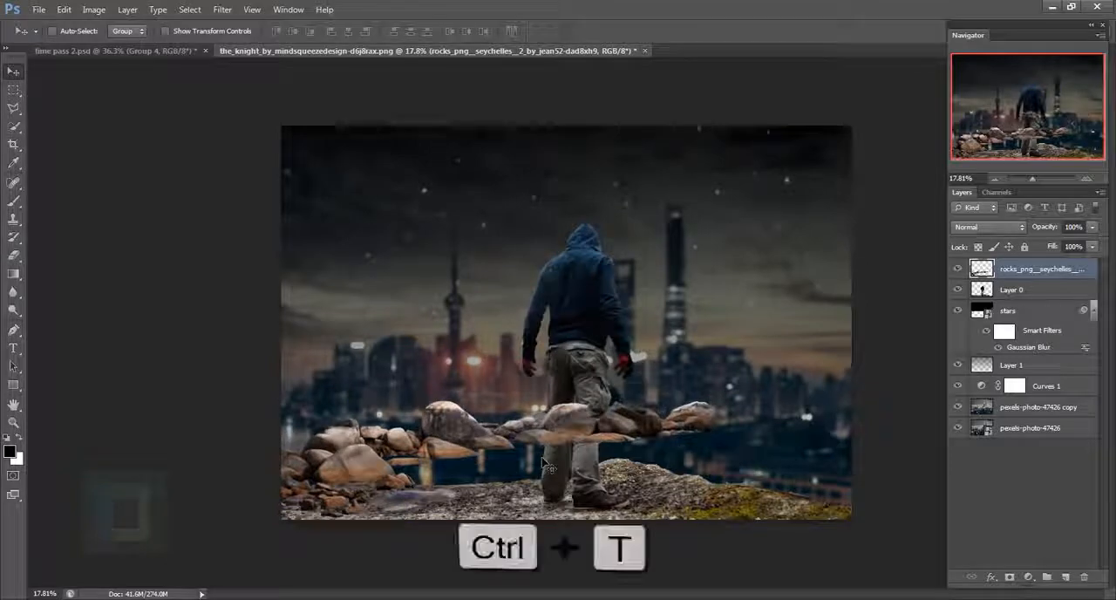
drag(721, 406, 567, 459)
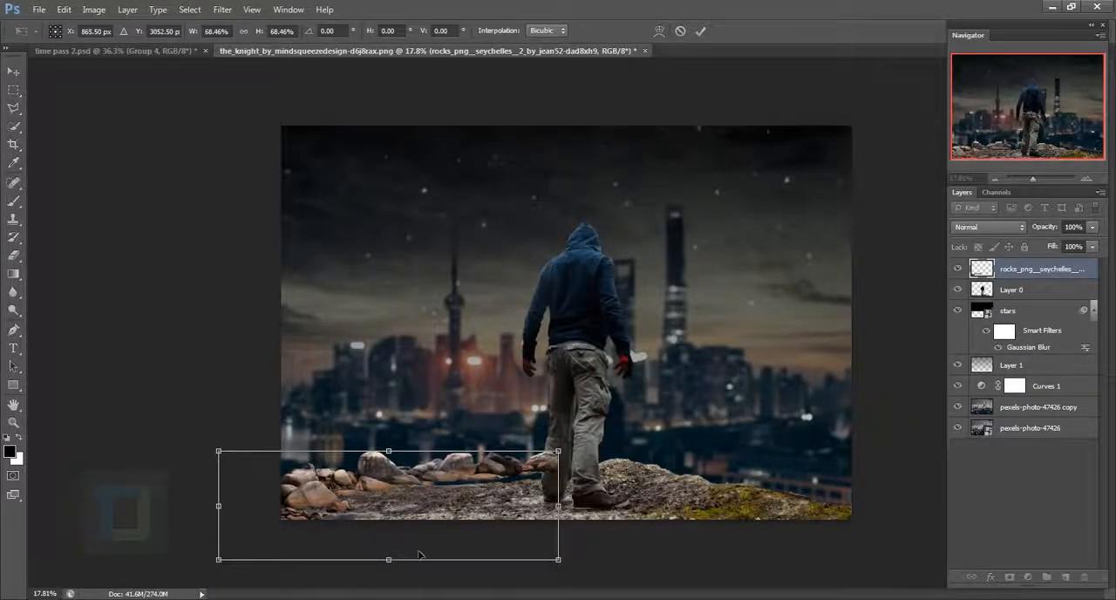
scroll(419, 554, up, 3)
drag(439, 526, 507, 406)
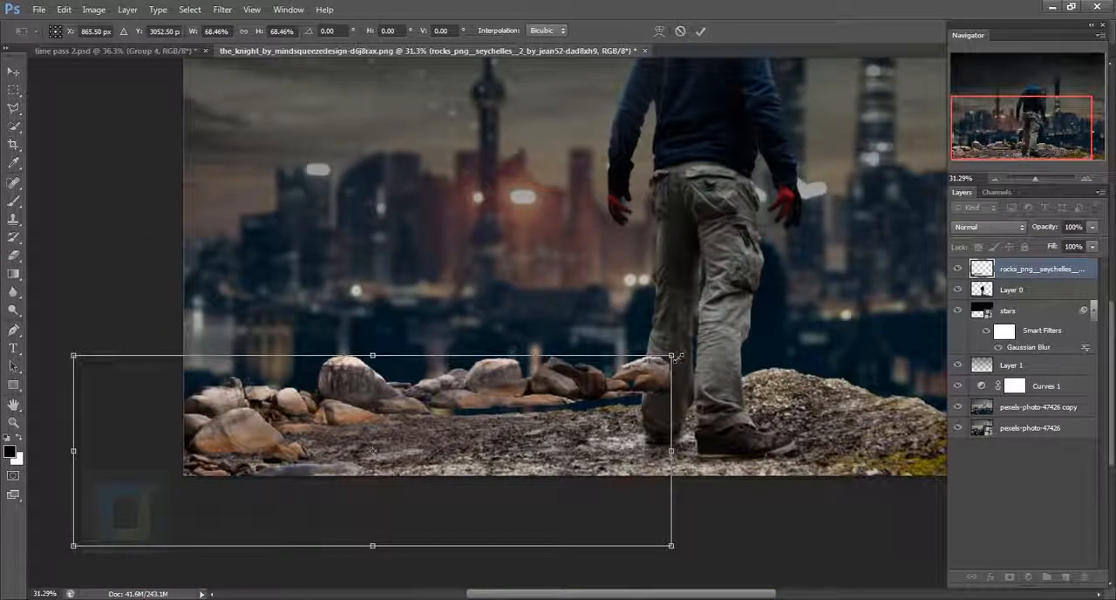
- Scale the rocks to about 61%, rotate them 0.36° and fit them along the ground's upper edge on the left
drag(676, 358, 607, 376)
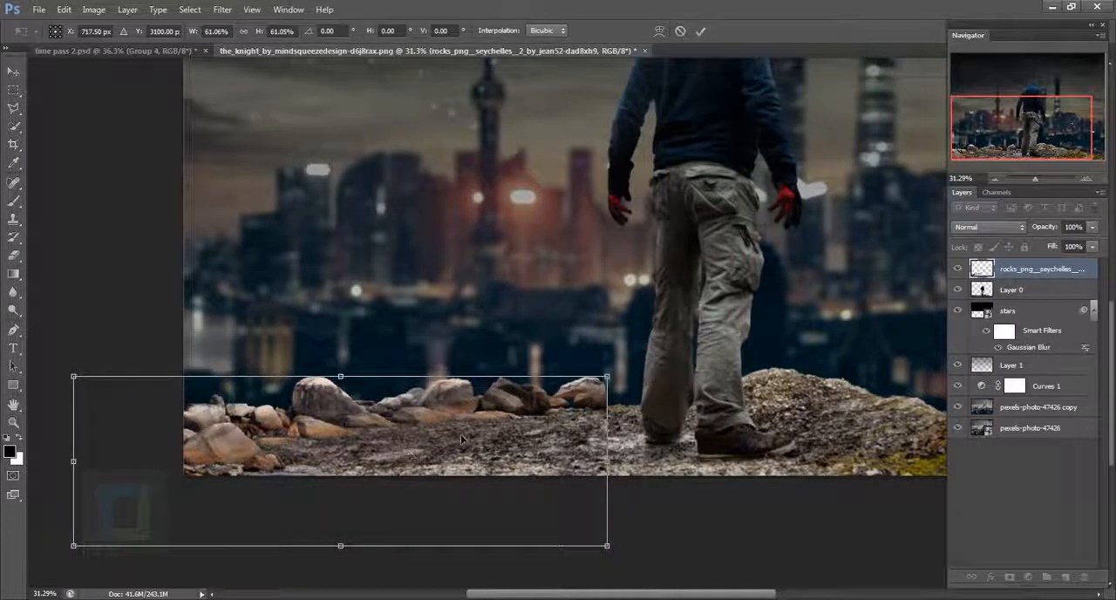
drag(462, 439, 409, 445)
drag(480, 412, 486, 411)
drag(585, 341, 591, 343)
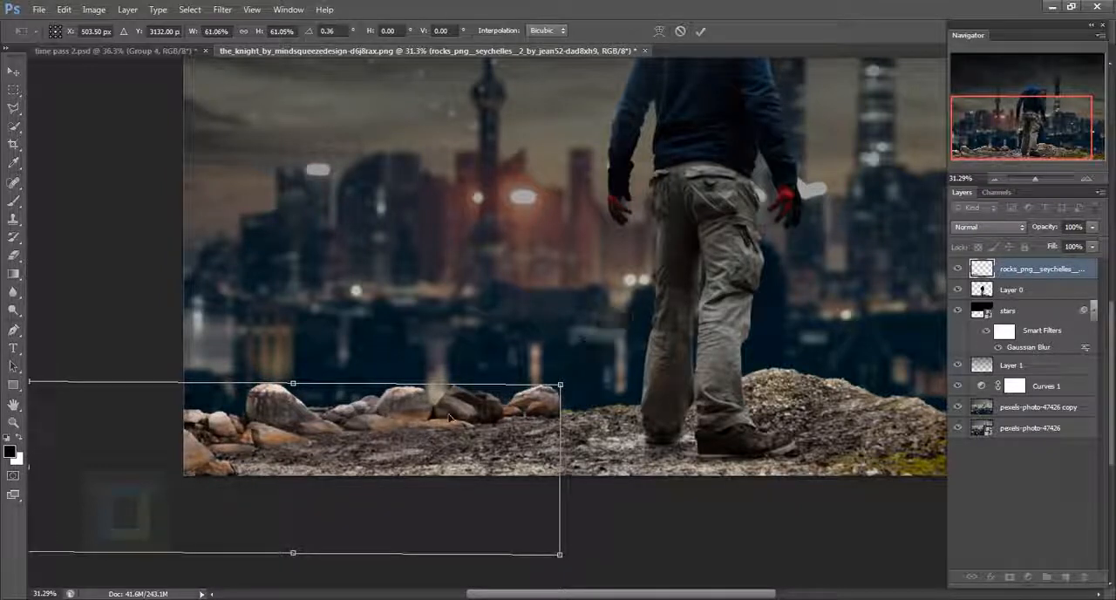
drag(450, 419, 444, 419)
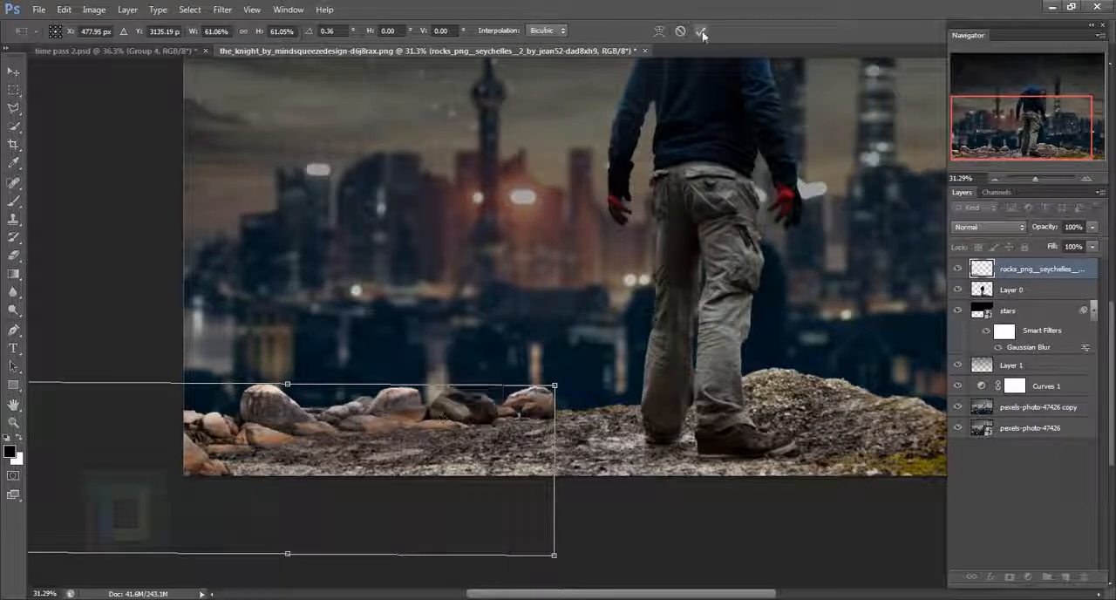
click(702, 33)
key(ctrl+0)
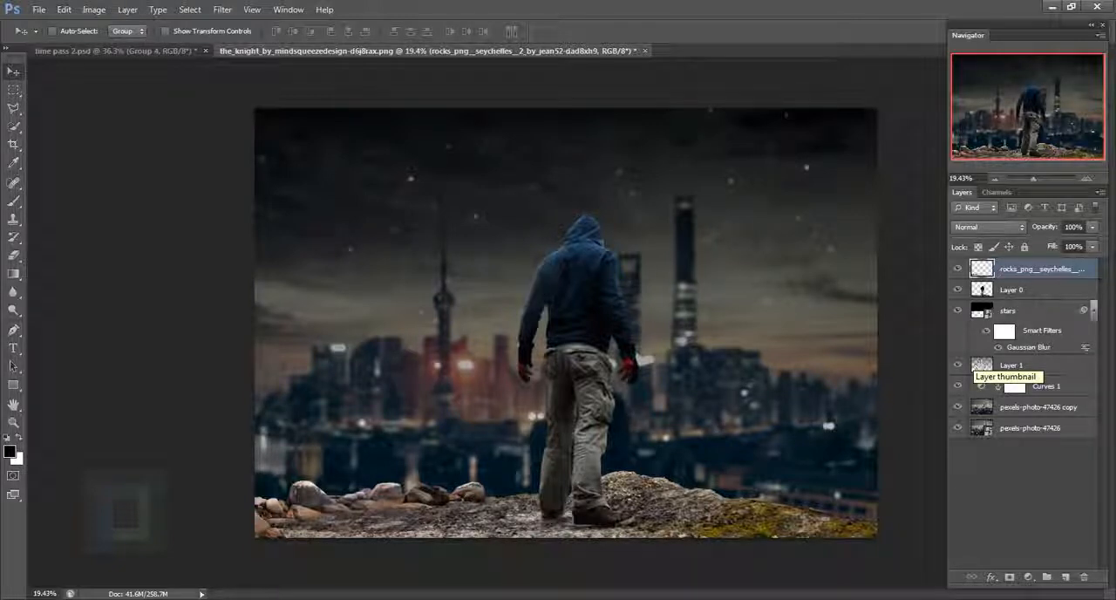
- Rename the rocks layer "rock 1"
double_click(1040, 272)
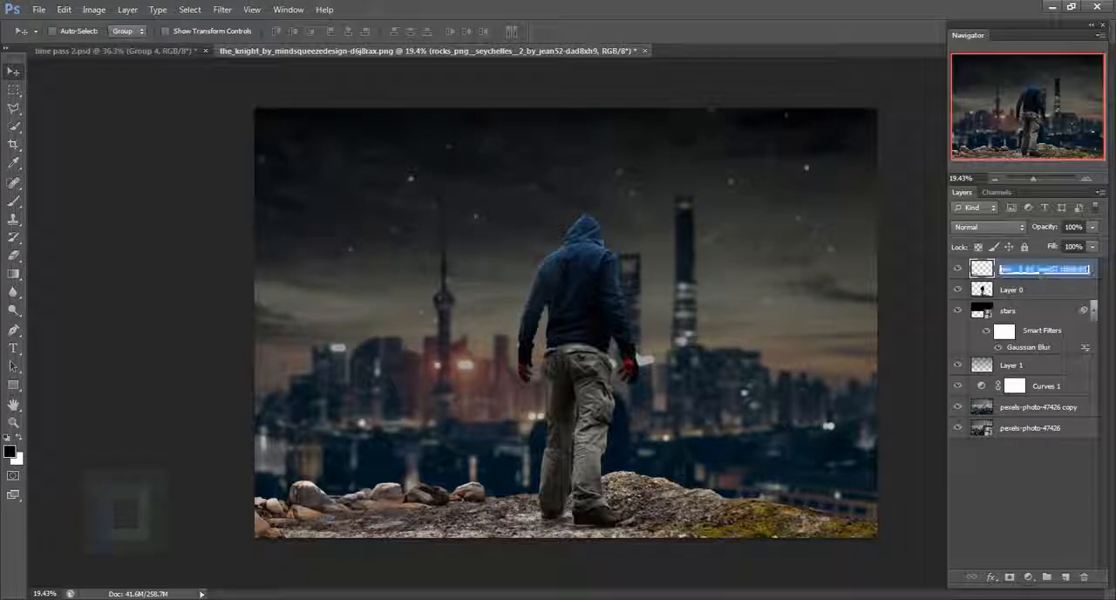
text(dock)
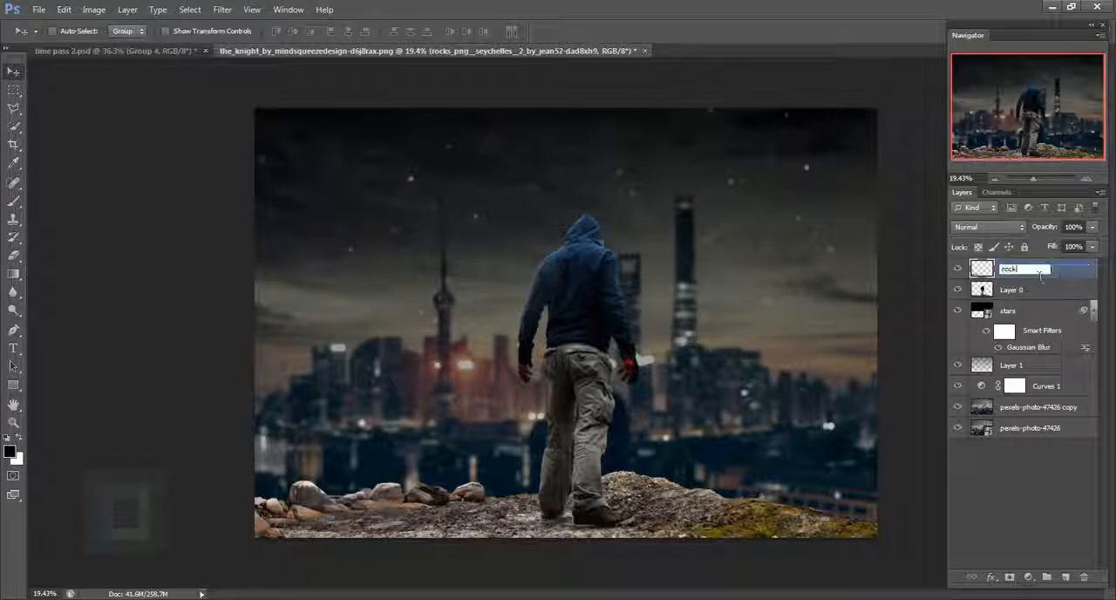
text( 1)
key(Return)
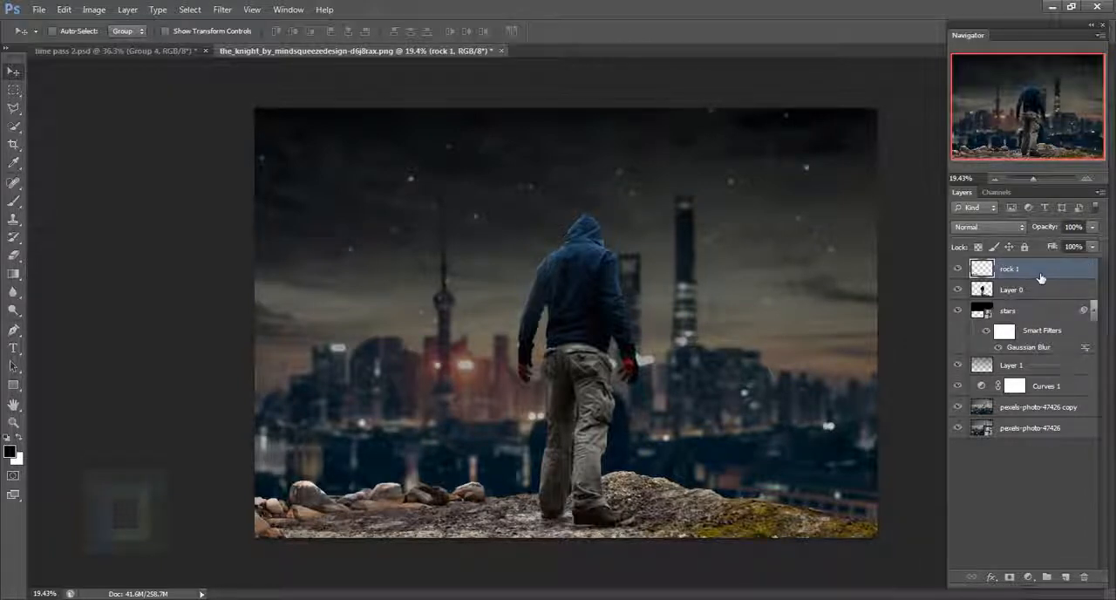
- Duplicate the rock 1 layer, move the copy over the ground at the man's feet and flip it horizontally
key(ctrl+j)
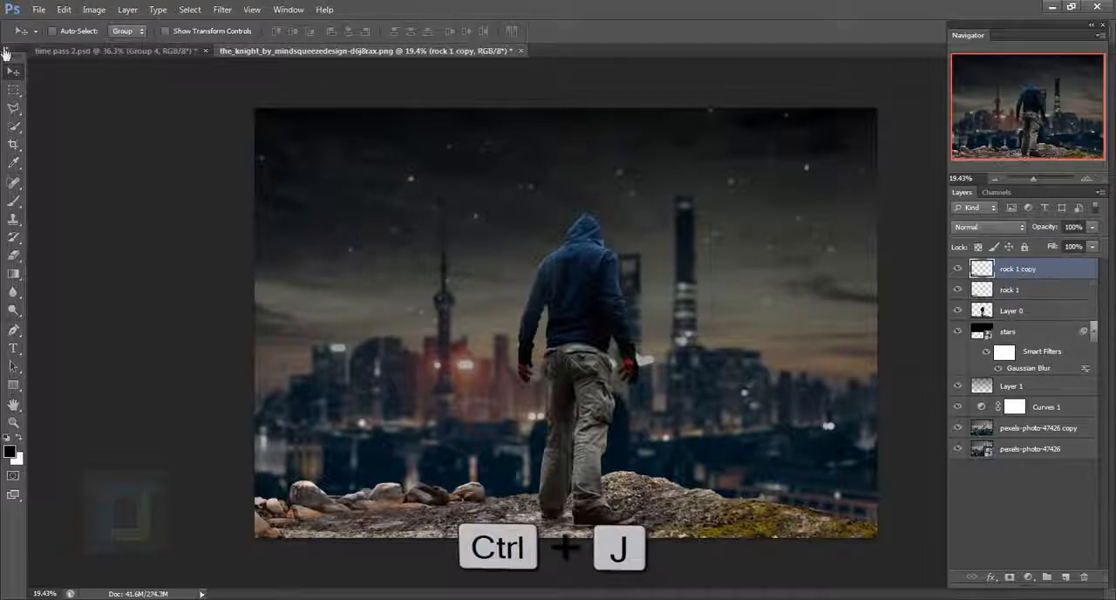
drag(408, 511, 626, 481)
key(ctrl+t)
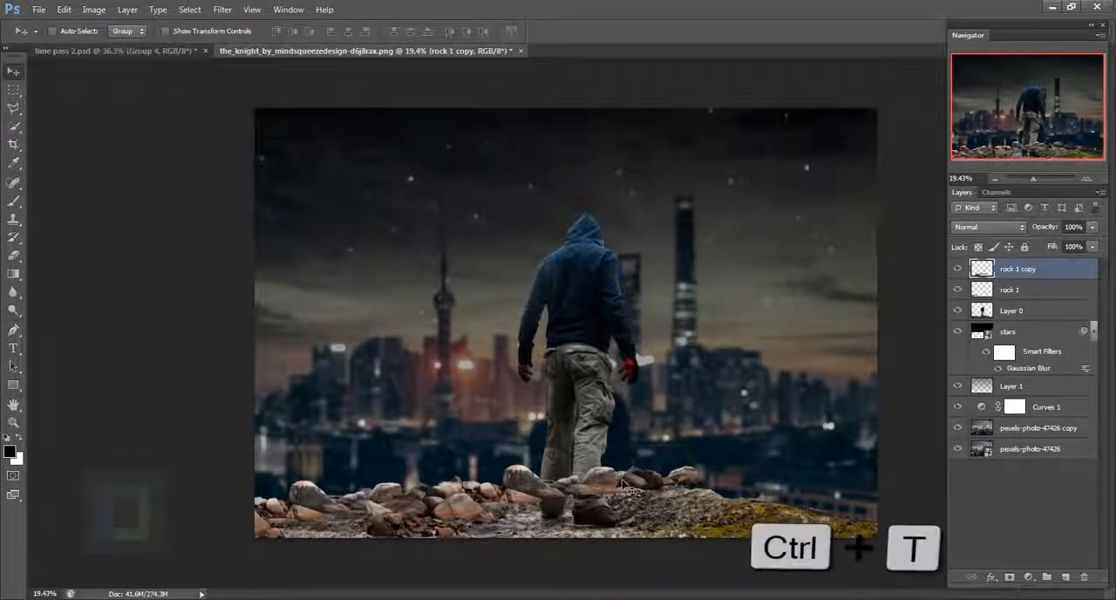
right_click(621, 494)
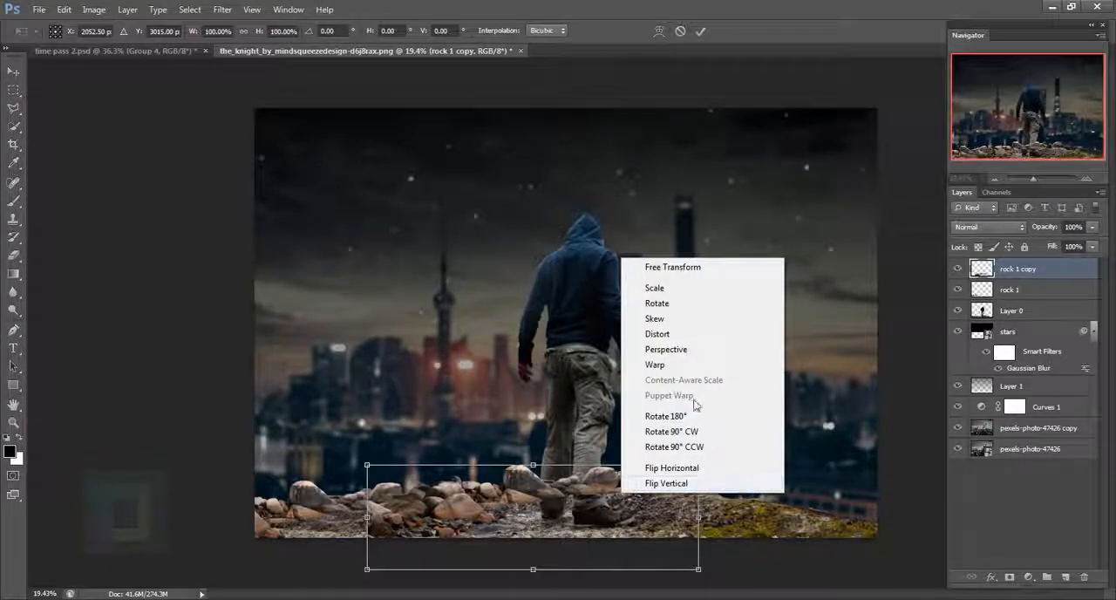
click(693, 470)
- Rotate the flipped rocks about -9.42° and fit them along the ground from the man's feet toward the right
drag(559, 500, 628, 510)
drag(813, 428, 812, 381)
drag(689, 509, 698, 485)
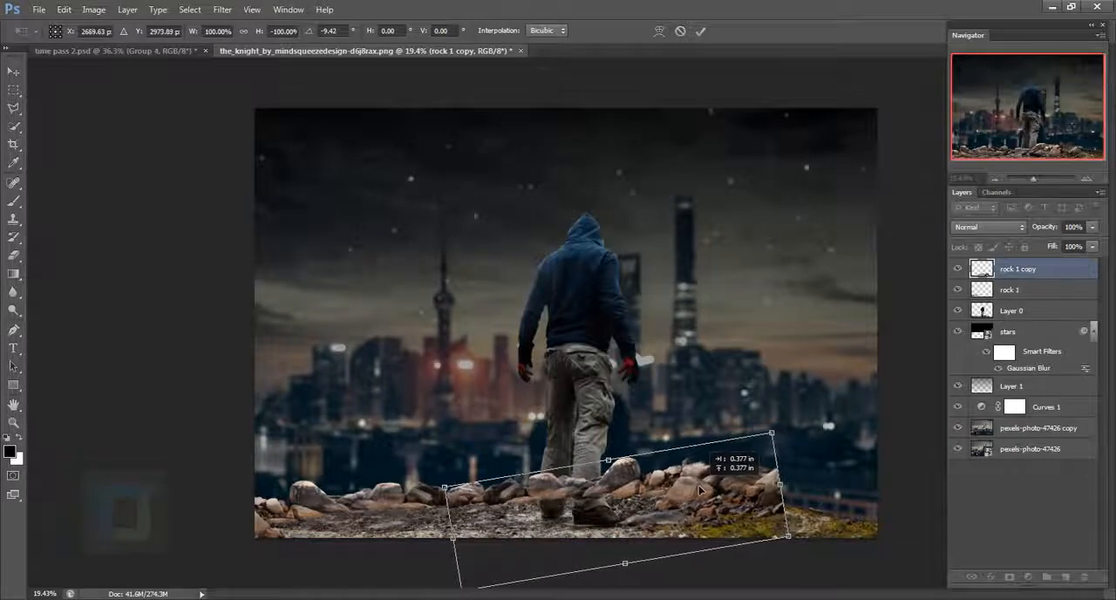
click(700, 31)
- Duplicate the rock 1 copy layer and move the duplicate to the right end of the ground
scroll(607, 452, up, 6)
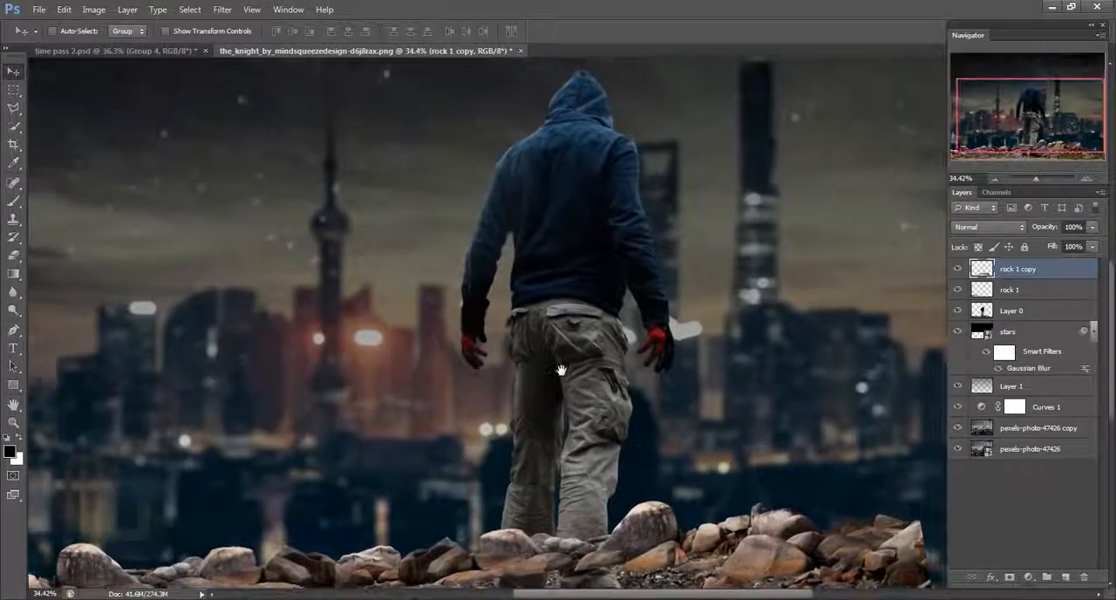
scroll(539, 342, down, 6)
scroll(723, 443, up, 1)
scroll(718, 446, down, 2)
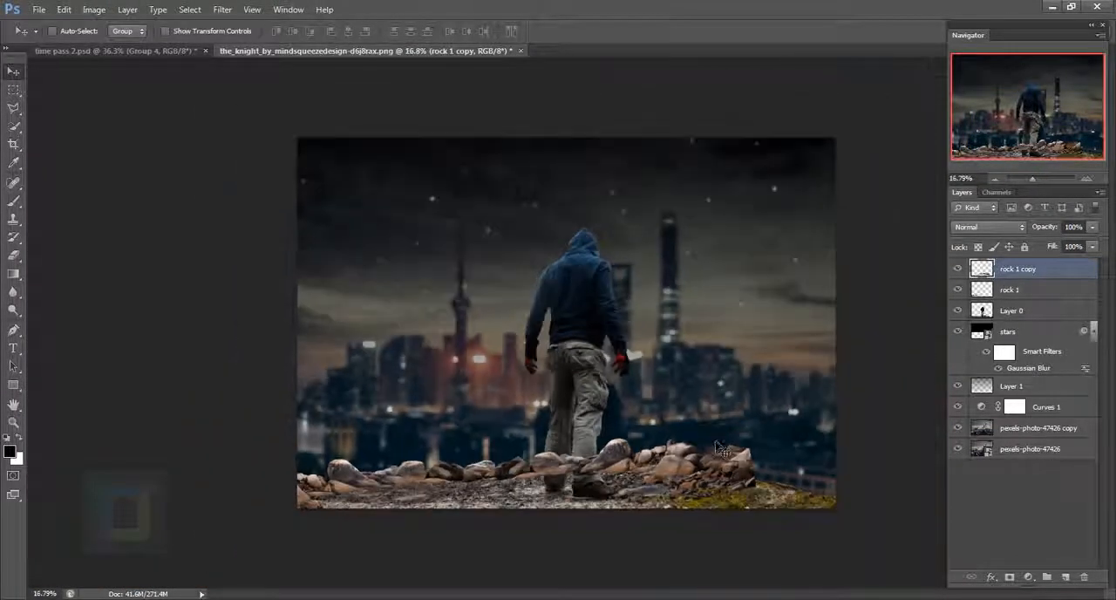
scroll(722, 448, up, 1)
key(ctrl+j)
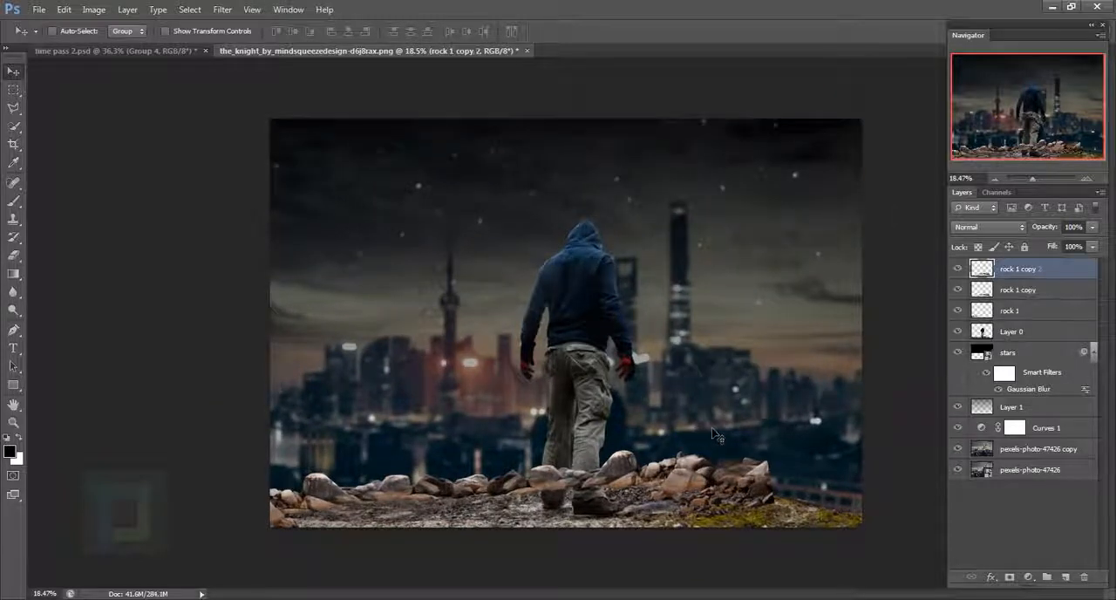
drag(678, 488, 800, 497)
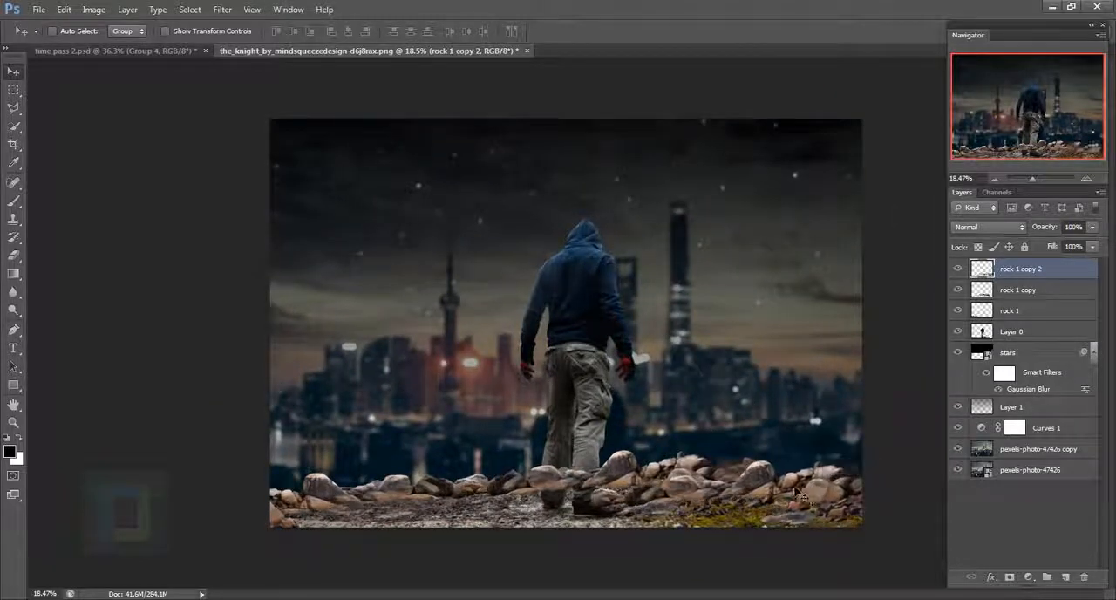
- Flip the second rock copy horizontally, tilt and shift it past the image's right edge, and flip it back
key(ctrl+t)
right_click(863, 555)
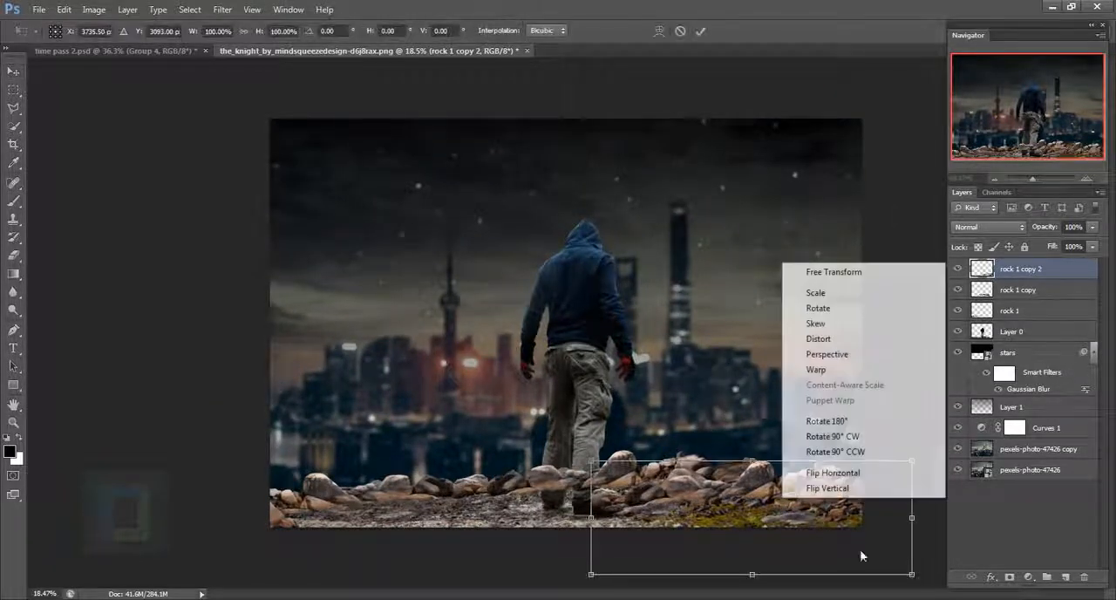
click(862, 474)
drag(802, 438, 849, 373)
drag(733, 490, 845, 488)
right_click(770, 493)
click(822, 463)
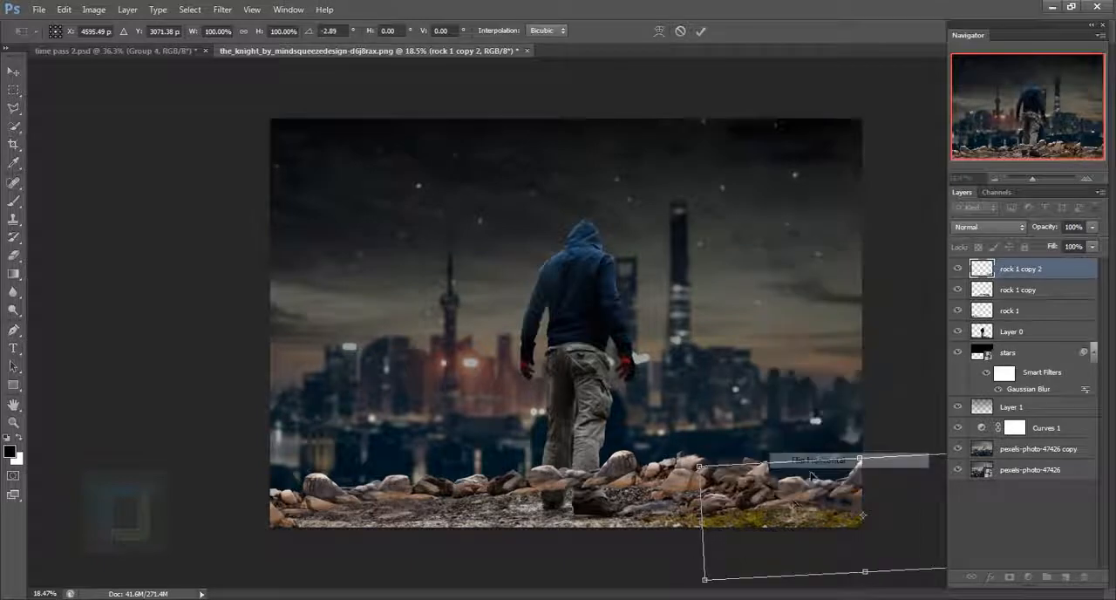
- Rotate the second rock copy to about 11.38° and fit it along the right end of the ground
mouse_move(772, 486)
mouse_down()
mouse_move(780, 495)
mouse_move(766, 489)
mouse_up()
drag(804, 391, 834, 383)
scroll(819, 428, up, 4)
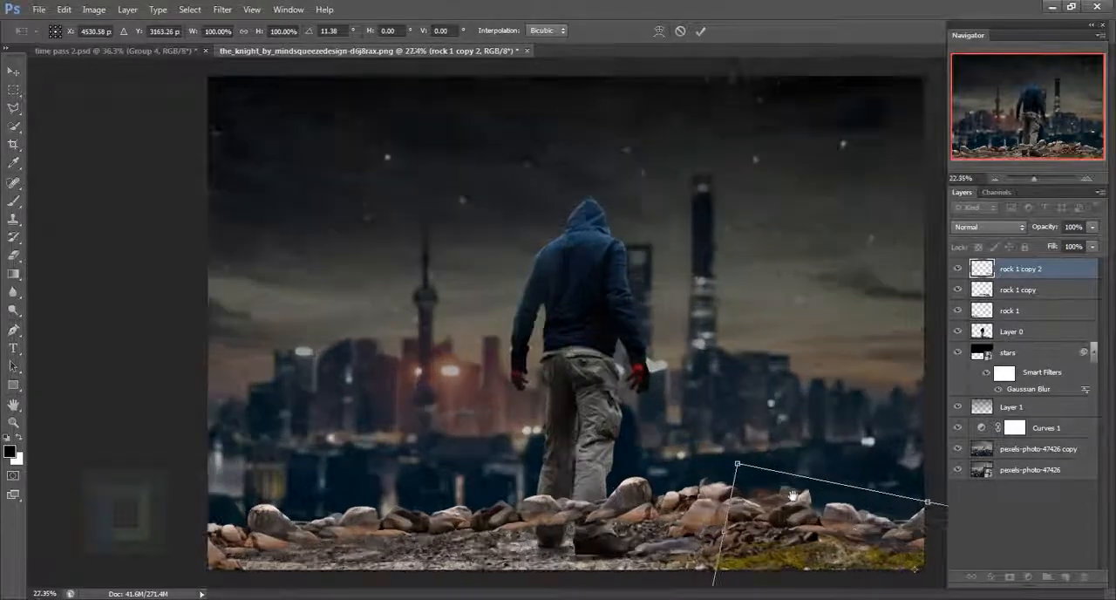
drag(655, 388, 640, 399)
key(Return)
key(ctrl+0)
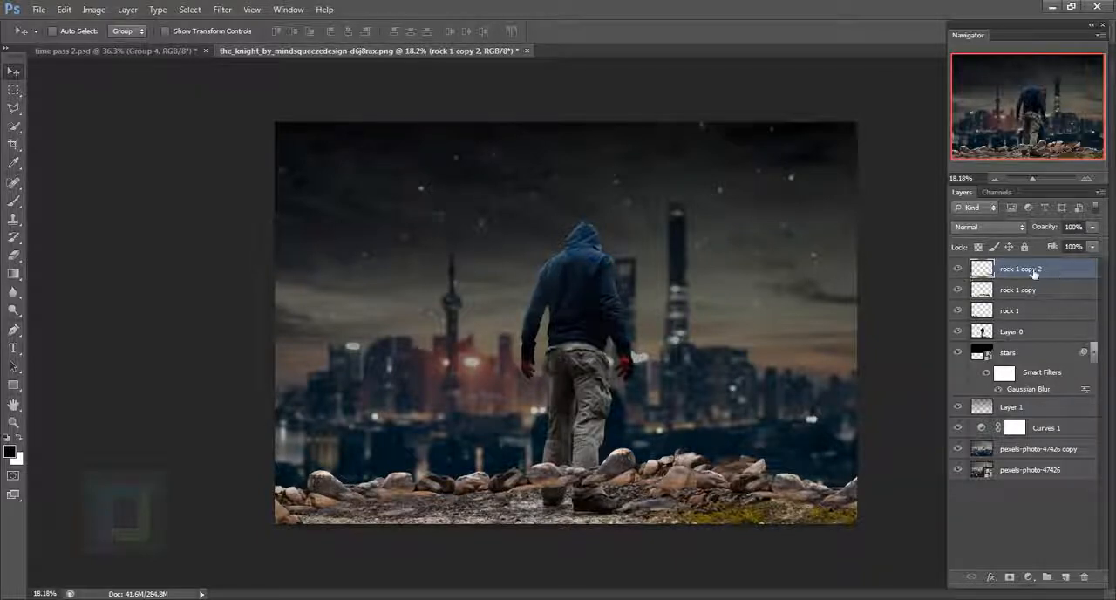
- Hide the rock 1 copy 2 layer, toggle the other rock layers to compare them and select rock 1 copy
click(1016, 312)
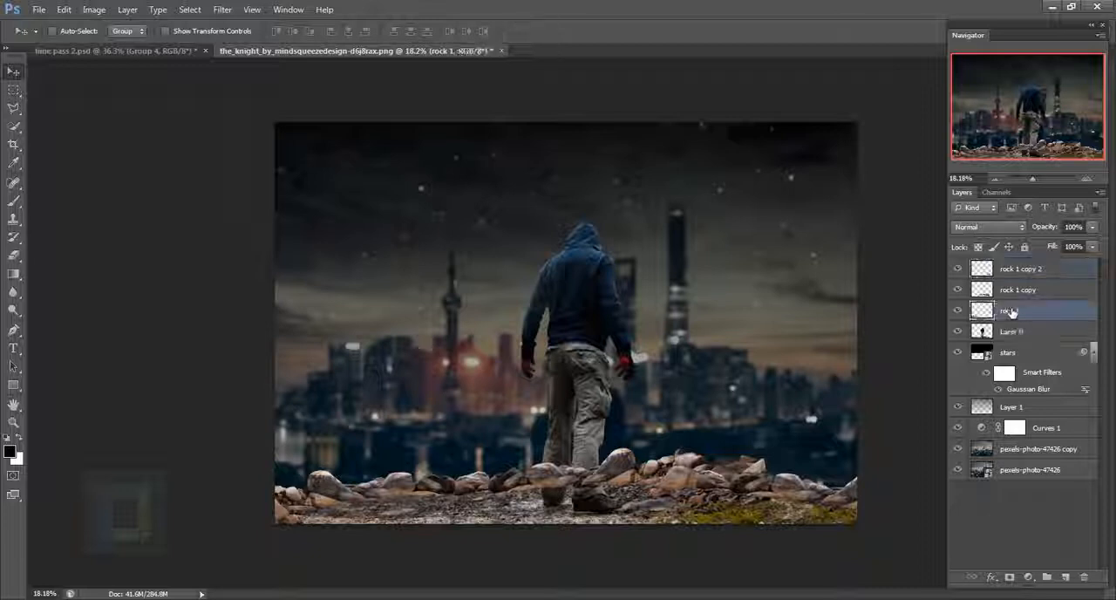
drag(958, 269, 959, 291)
click(958, 312)
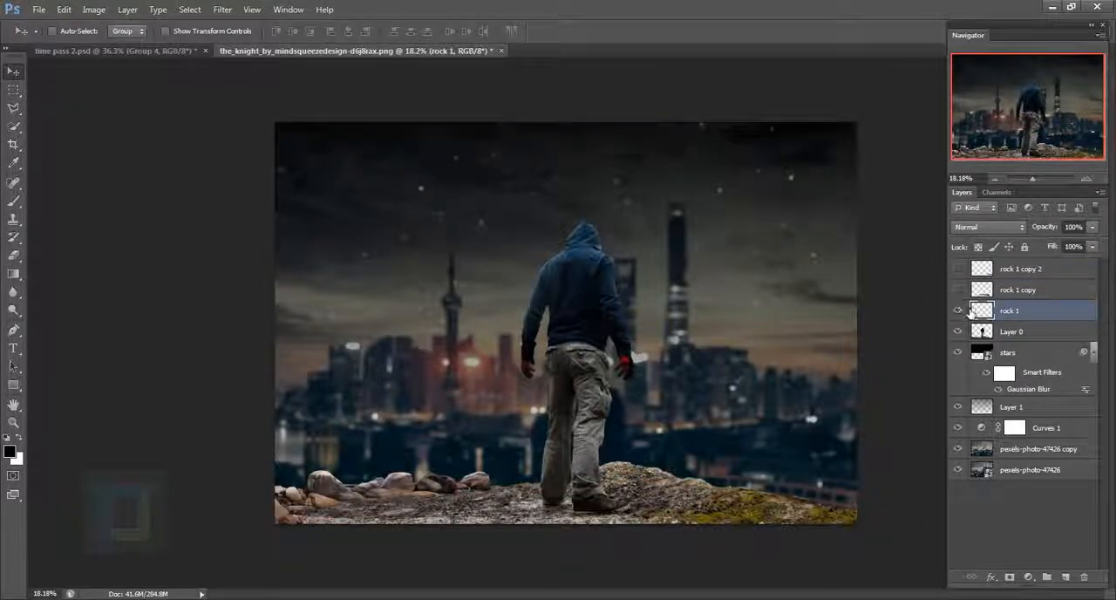
click(958, 290)
click(966, 291)
click(958, 290)
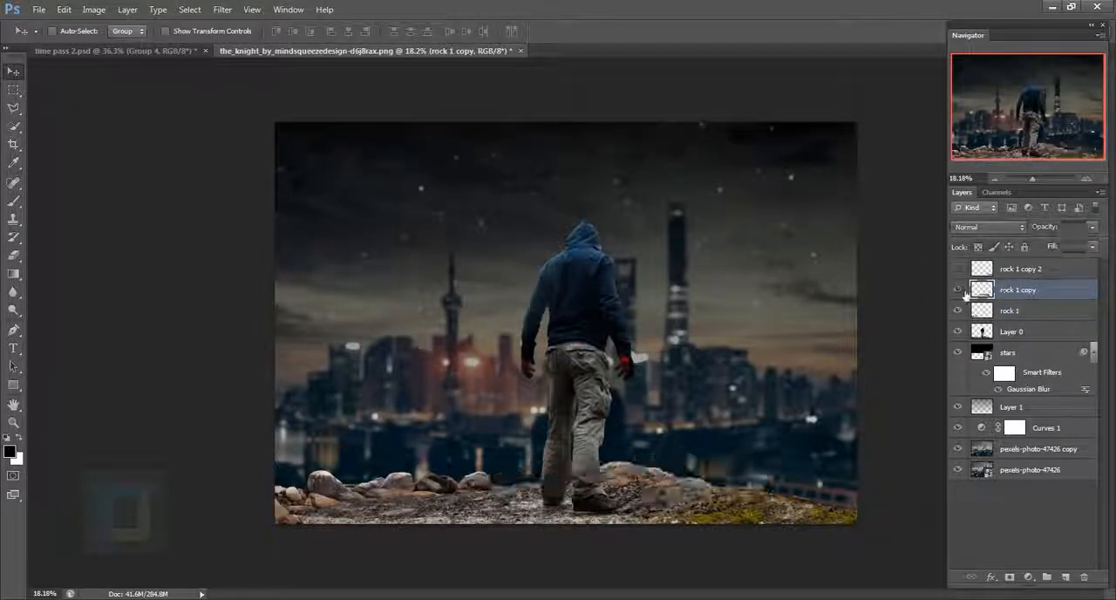
click(958, 289)
- Add a layer mask to rock 1 copy and set up a soft round brush at 200 px with 0% hardness
scroll(564, 515, up, 4)
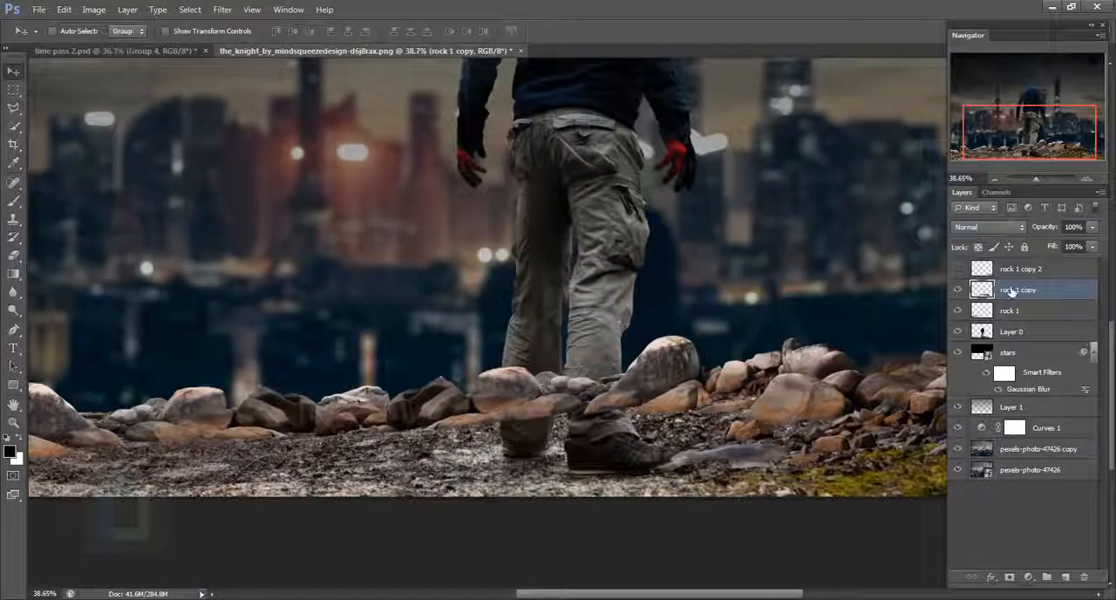
click(1009, 577)
click(13, 200)
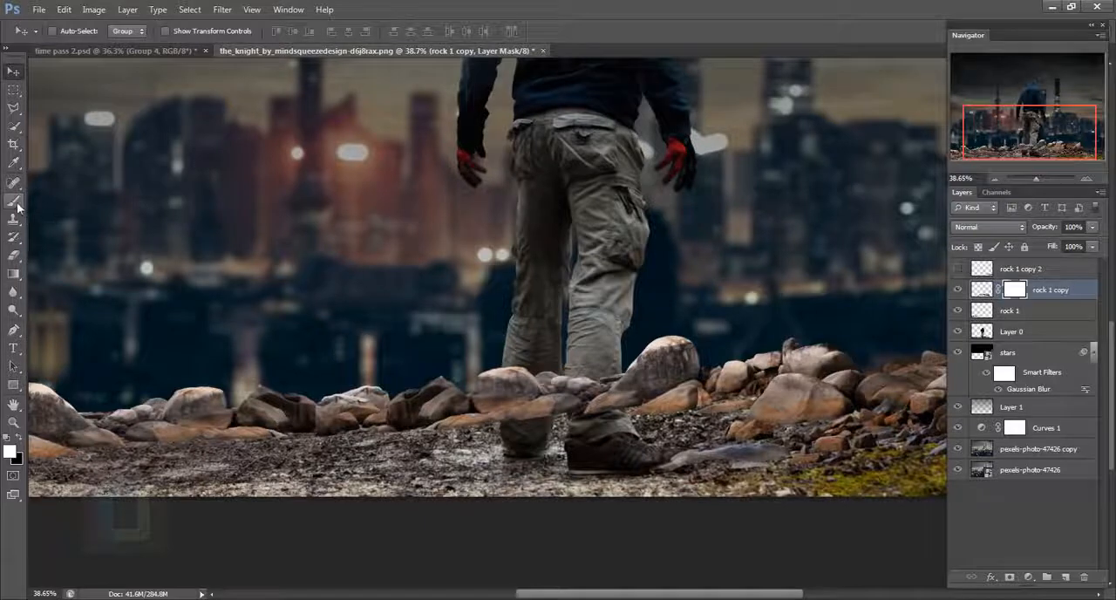
click(62, 30)
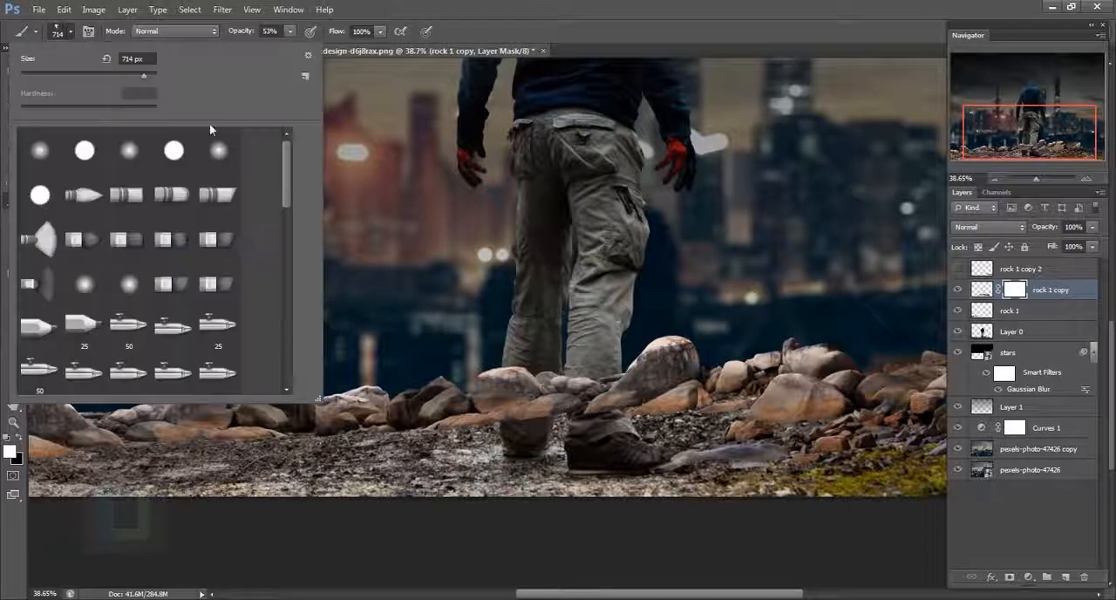
click(39, 150)
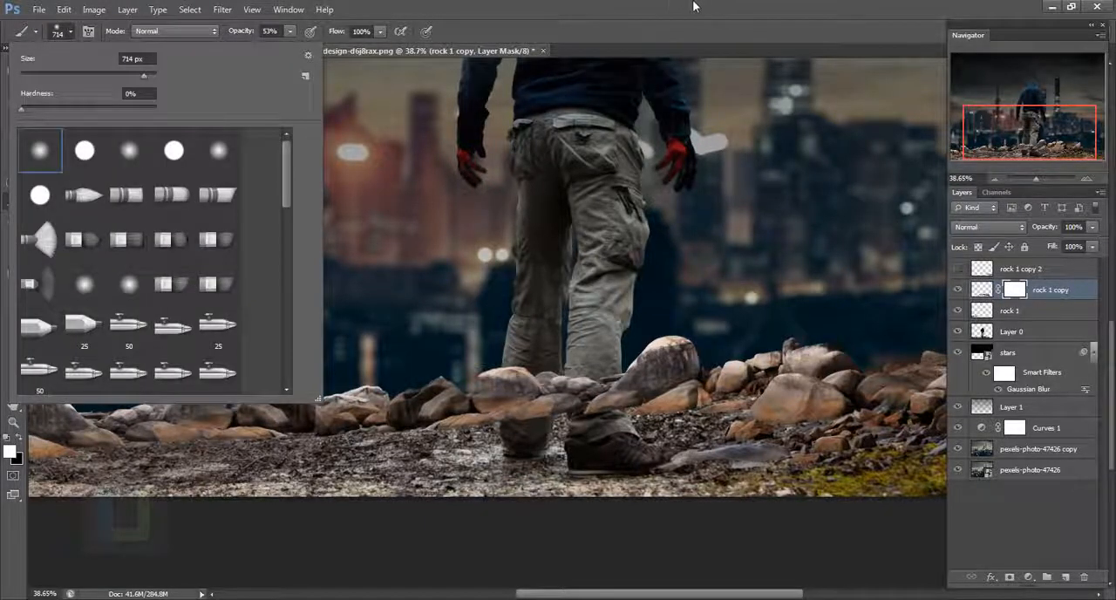
click(632, 414)
key(bracketleft)
key(bracketleft)
key(bracketleft)
key(bracketleft)
key(bracketleft)
key(bracketleft)
key(bracketleft)
key(bracketleft)
key(bracketleft)
key(bracketleft)
key(bracketleft)
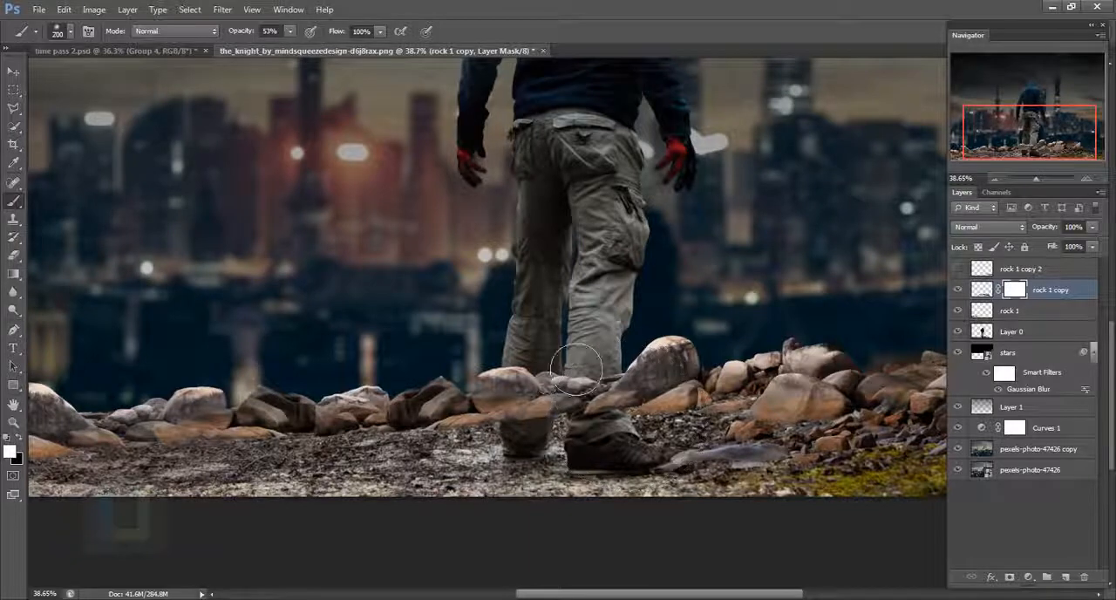
- Reduce the brush to 150 px and start masking the rock over the man's left leg with black
scroll(536, 371, up, 6)
key(bracketright)
key(bracketright)
key(bracketright)
key(bracketright)
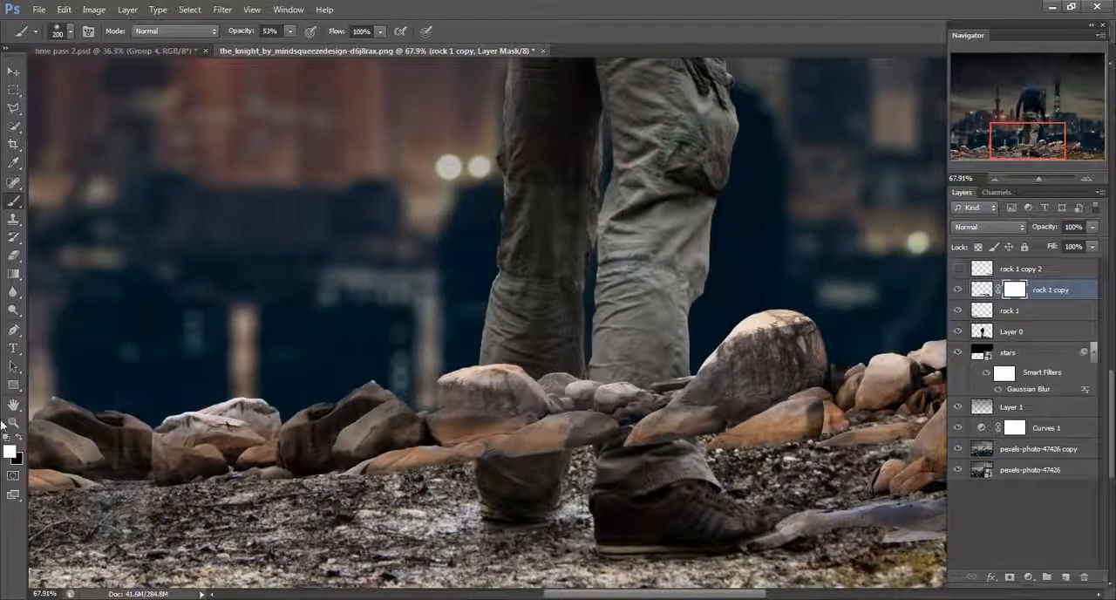
key(bracketleft)
key(bracketleft)
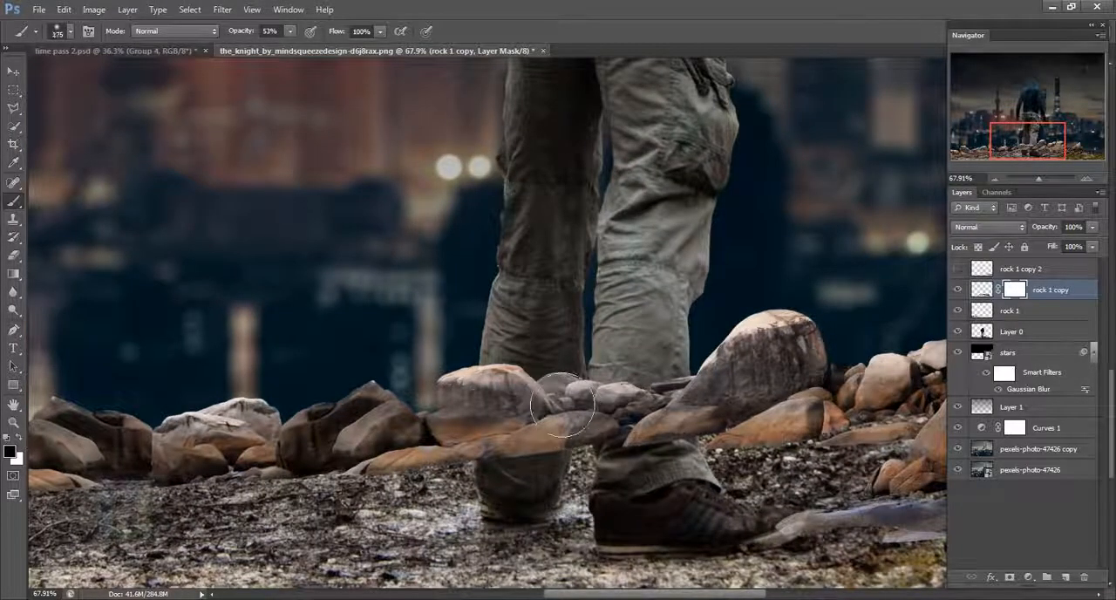
click(537, 410)
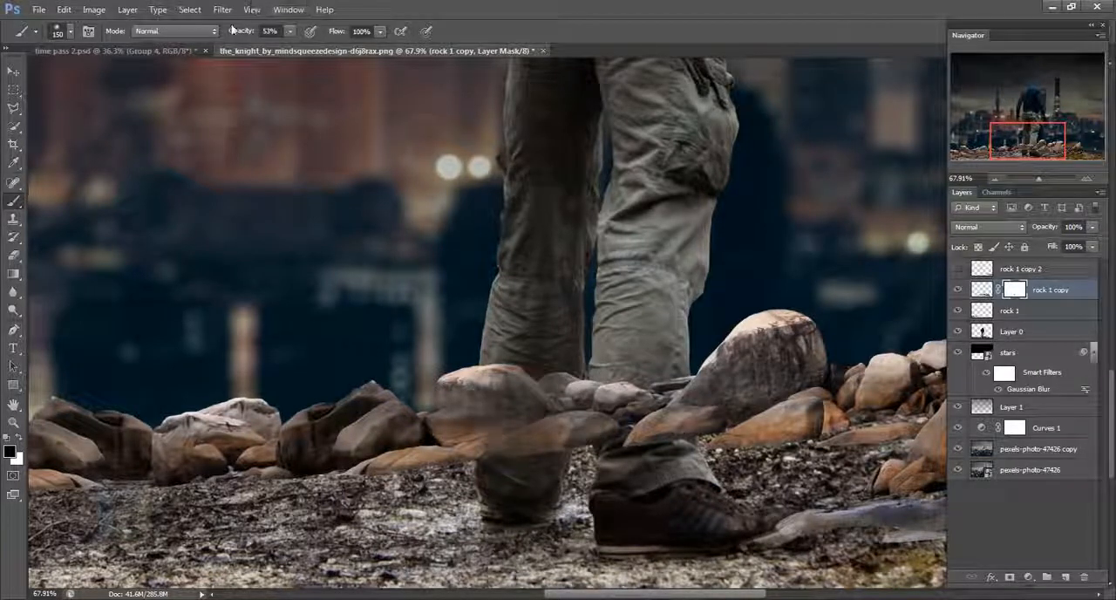
- Set the brush to 100% opacity with a harder edge and mask out the rocks covering the man's legs and shoes
drag(236, 34, 279, 35)
right_click(549, 428)
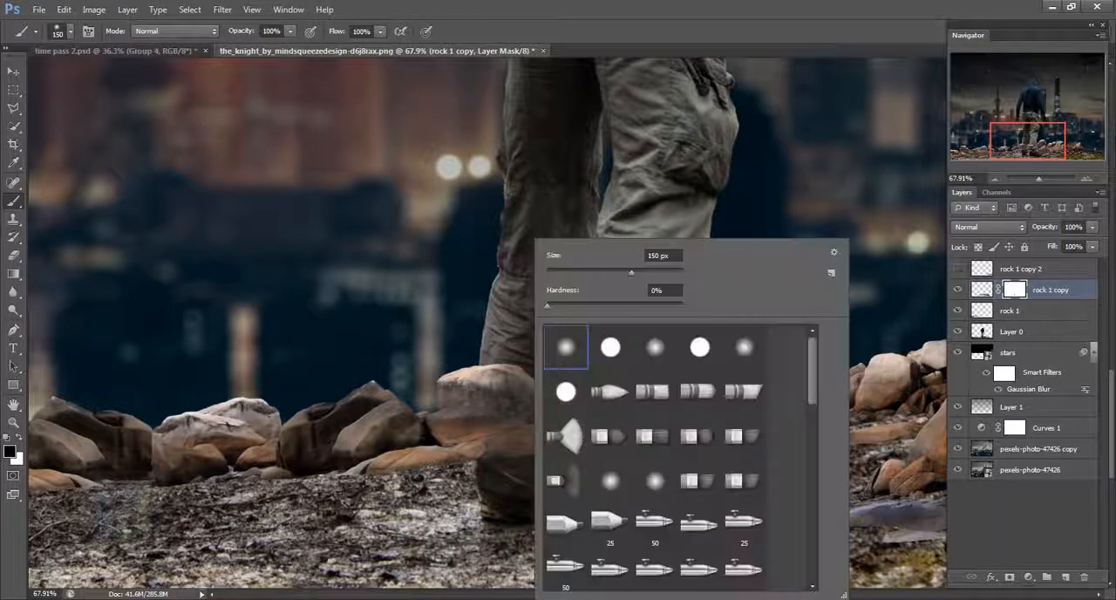
drag(608, 301, 638, 303)
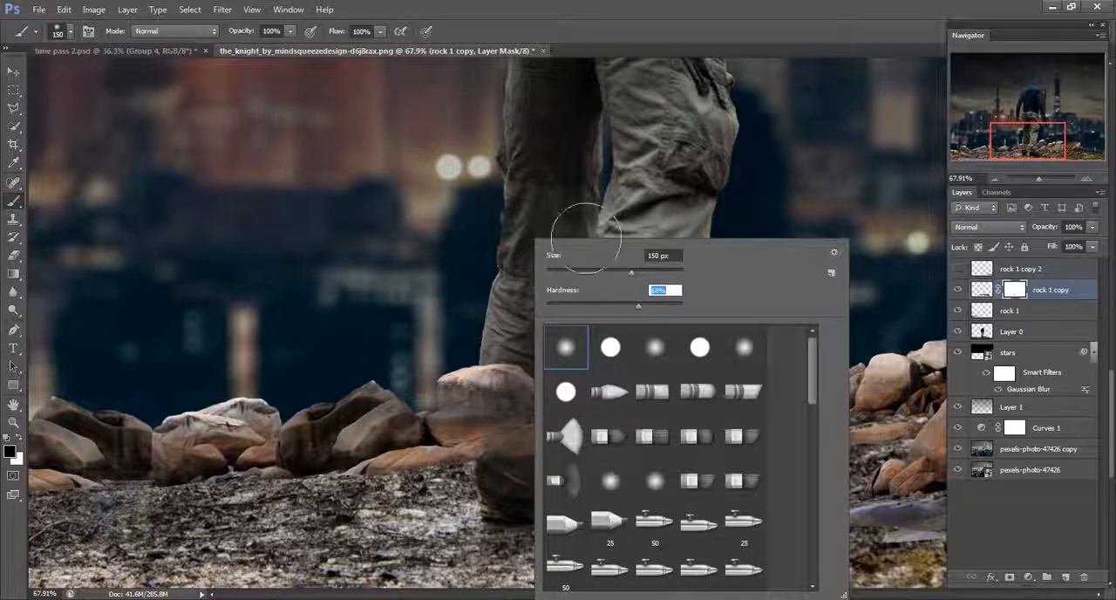
mouse_move(507, 385)
mouse_down()
mouse_move(559, 428)
mouse_move(570, 403)
mouse_move(535, 476)
mouse_move(578, 407)
mouse_move(585, 433)
mouse_move(624, 410)
mouse_move(658, 432)
mouse_move(692, 423)
mouse_move(693, 459)
mouse_move(556, 398)
mouse_up()
- Mask out the leftover rock copy overlapping the rocks along the ground left of the man
scroll(542, 541, down, 5)
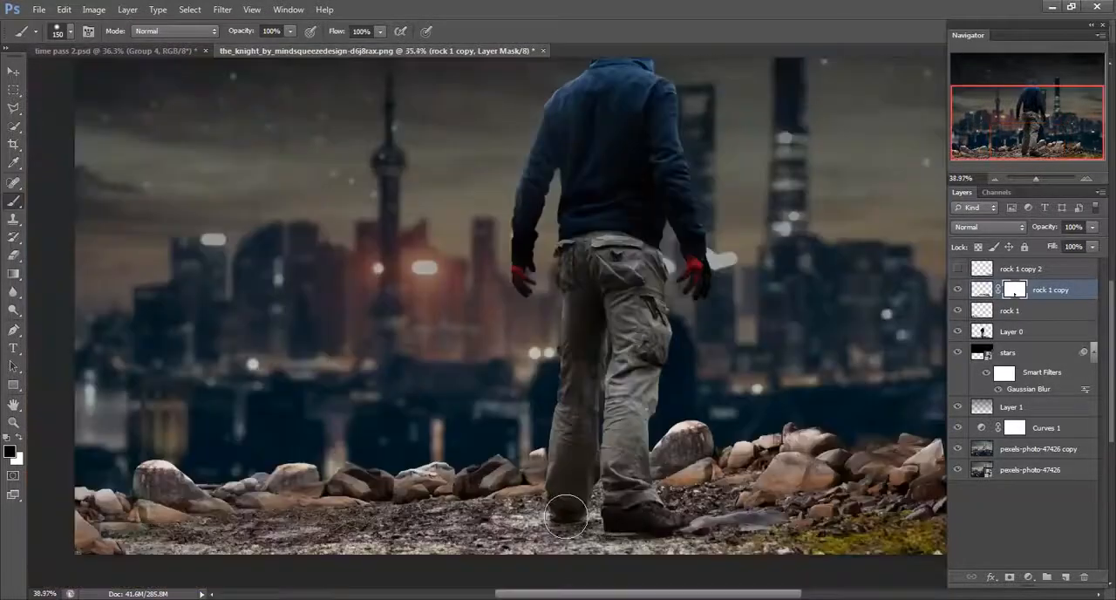
scroll(539, 483, up, 8)
key(x)
scroll(533, 428, down, 4)
scroll(558, 364, up, 6)
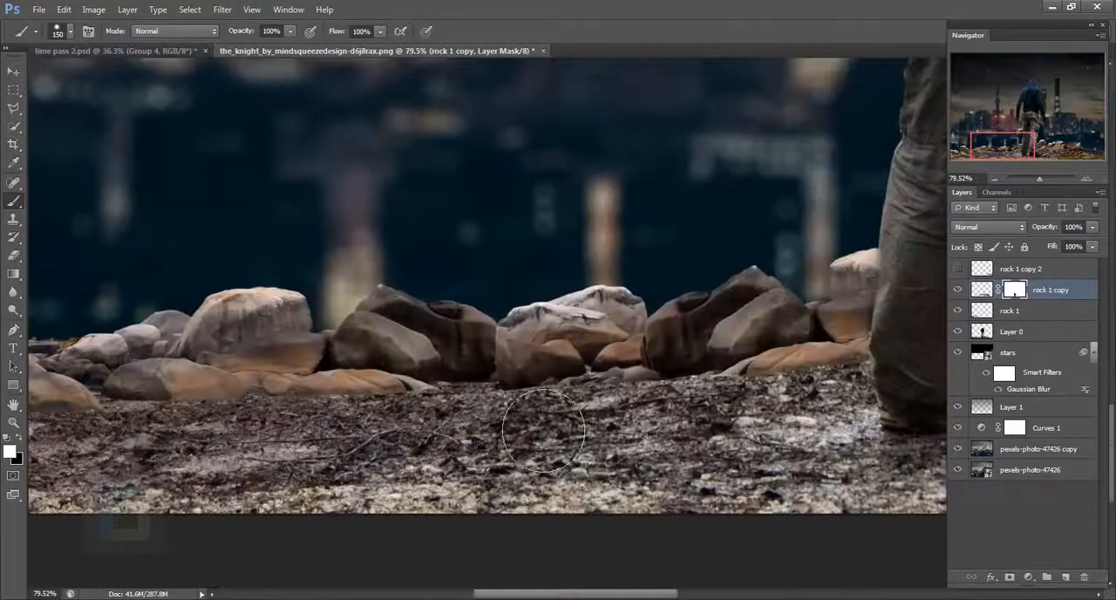
key(x)
mouse_move(540, 388)
mouse_down()
mouse_move(550, 412)
mouse_move(619, 393)
mouse_move(609, 445)
mouse_move(599, 417)
mouse_up()
scroll(603, 424, down, 5)
scroll(632, 416, up, 3)
- Select the rock 1 copy 2 layer and show it, toggling its visibility to check the overlap with the other rocks
click(1022, 270)
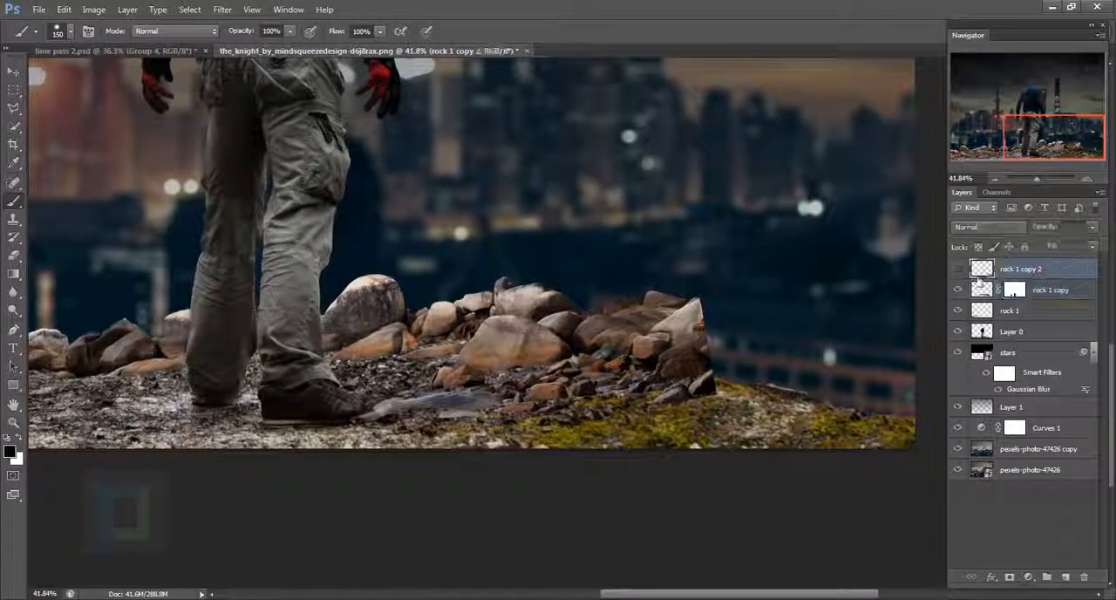
click(958, 268)
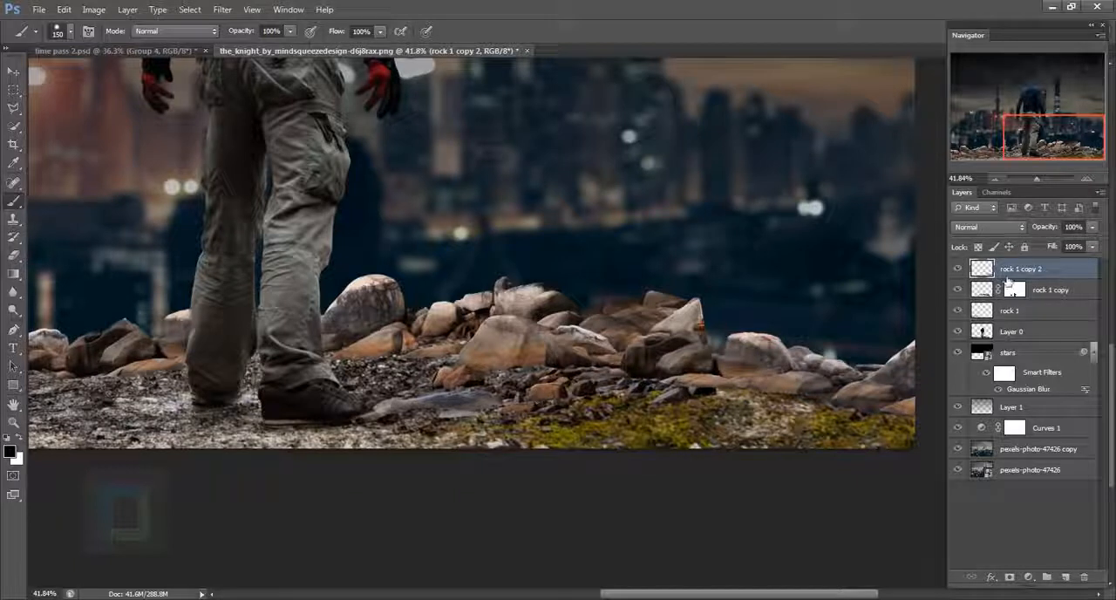
click(959, 269)
click(958, 269)
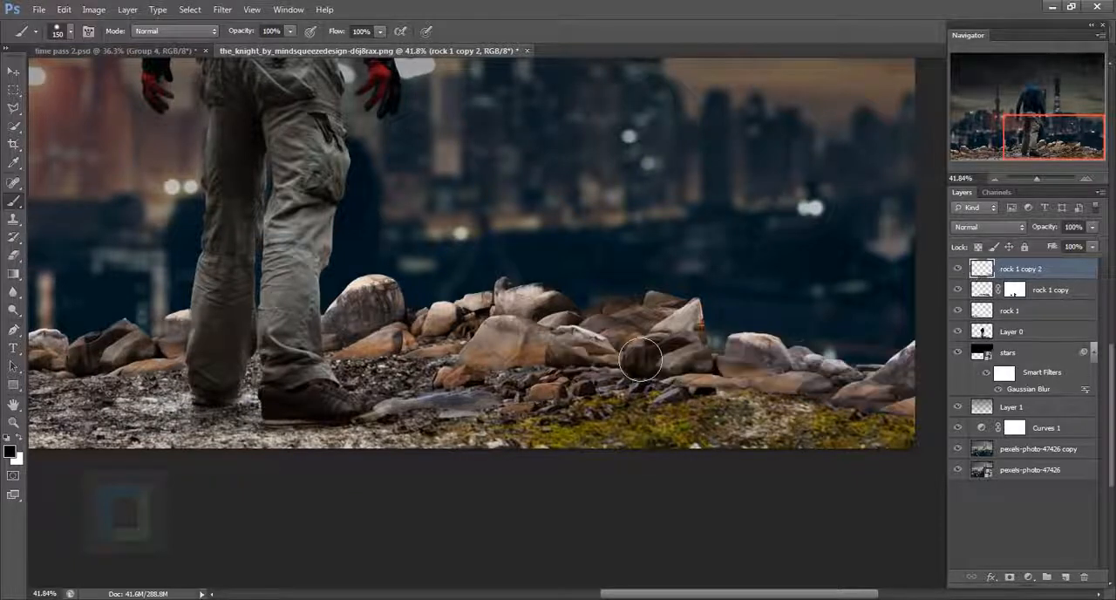
- Undo the stray black stroke, add a layer mask to rock 1 copy 2 and paint out its overlap with the neighbouring rocks
drag(572, 331, 525, 411)
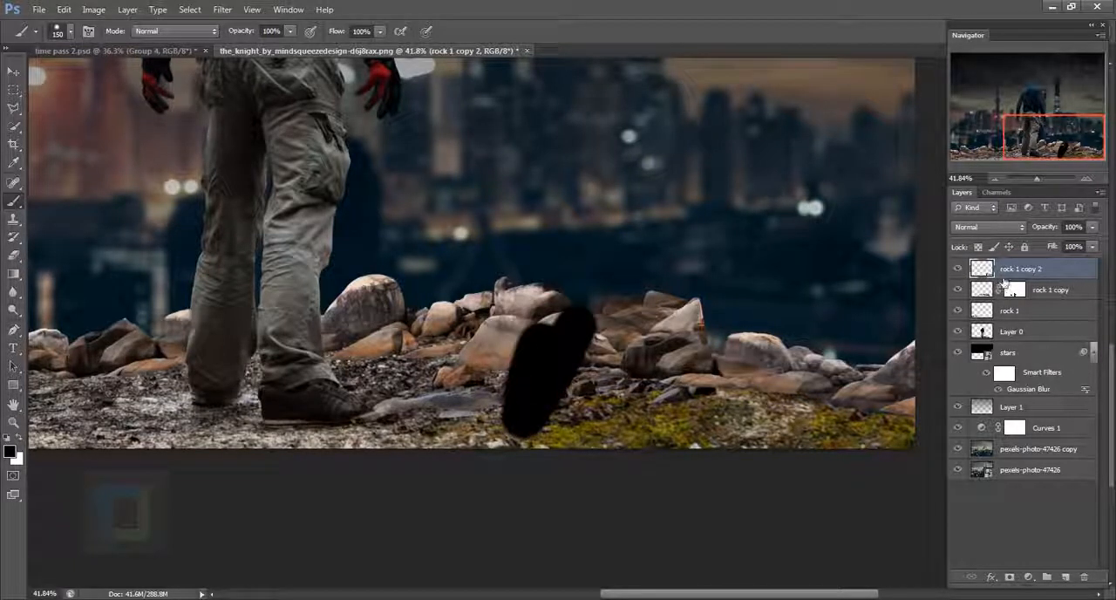
key(ctrl+z)
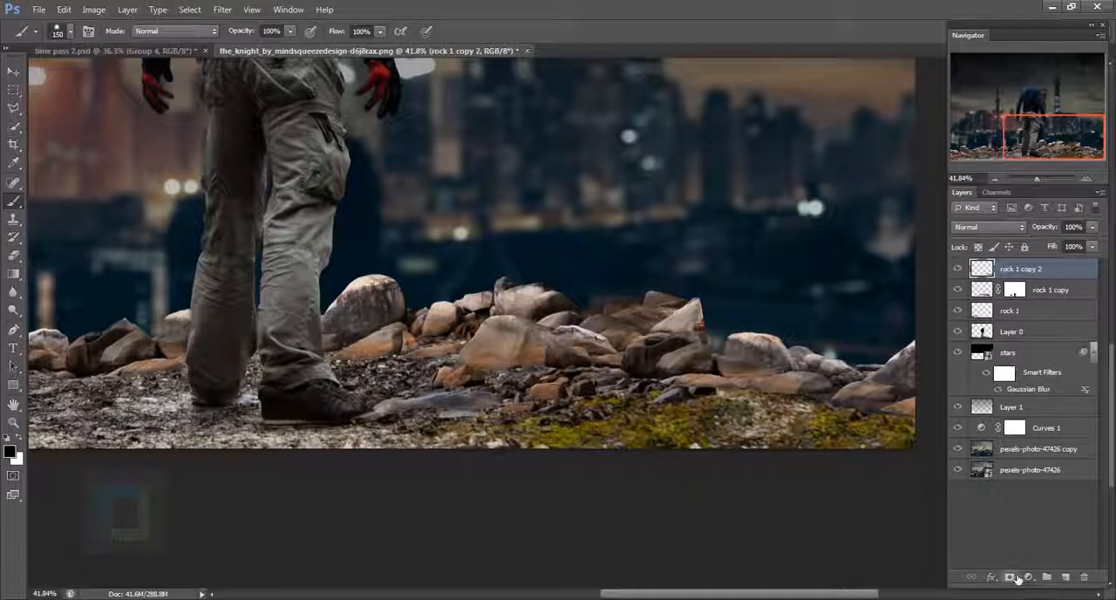
click(1010, 576)
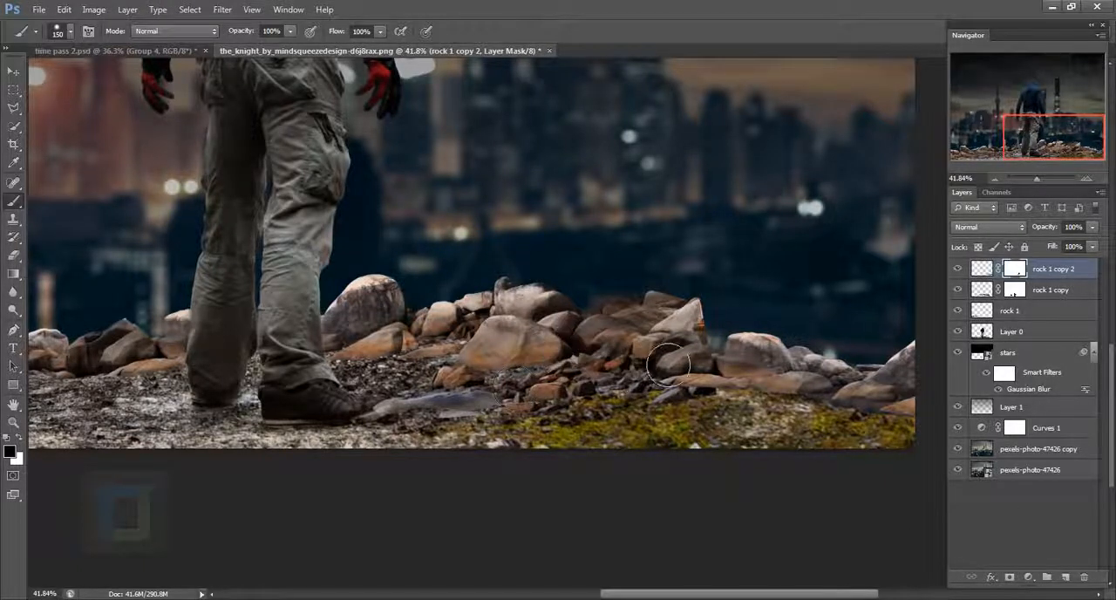
scroll(741, 401, up, 5)
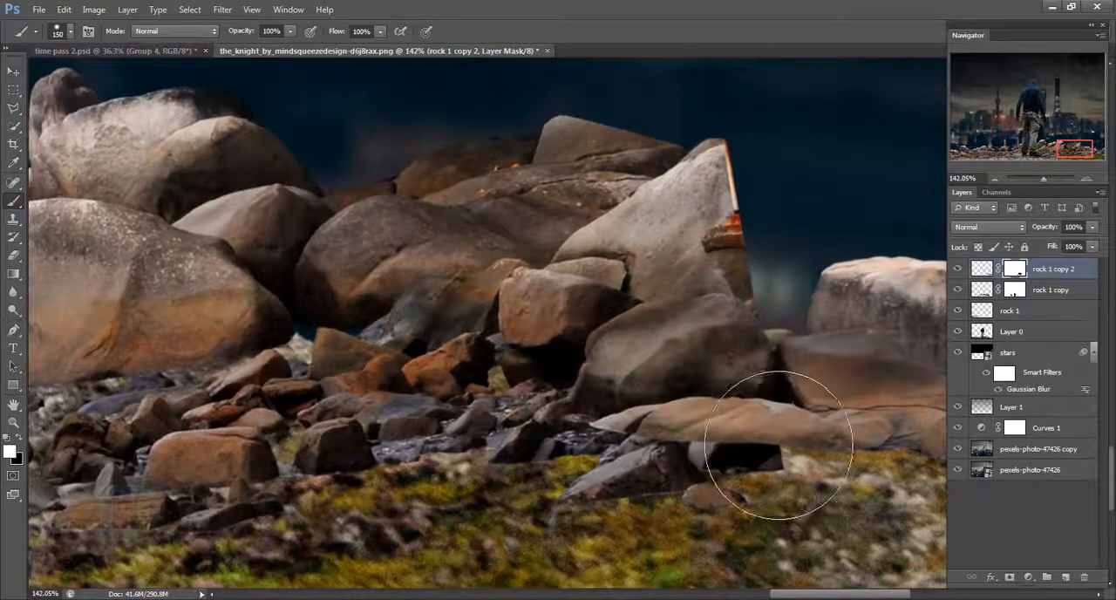
scroll(649, 242, down, 5)
scroll(842, 369, down, 3)
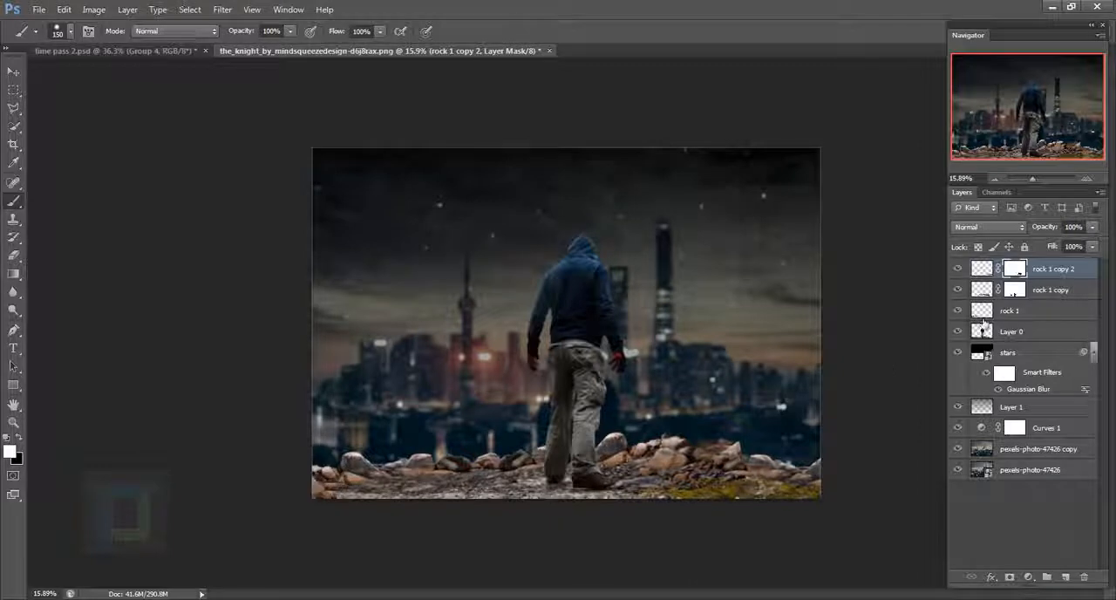
- Group the rock 1, rock 1 copy and rock 1 copy 2 layers and name the group "rocks"
ctrl+click(1061, 291)
ctrl+click(1060, 314)
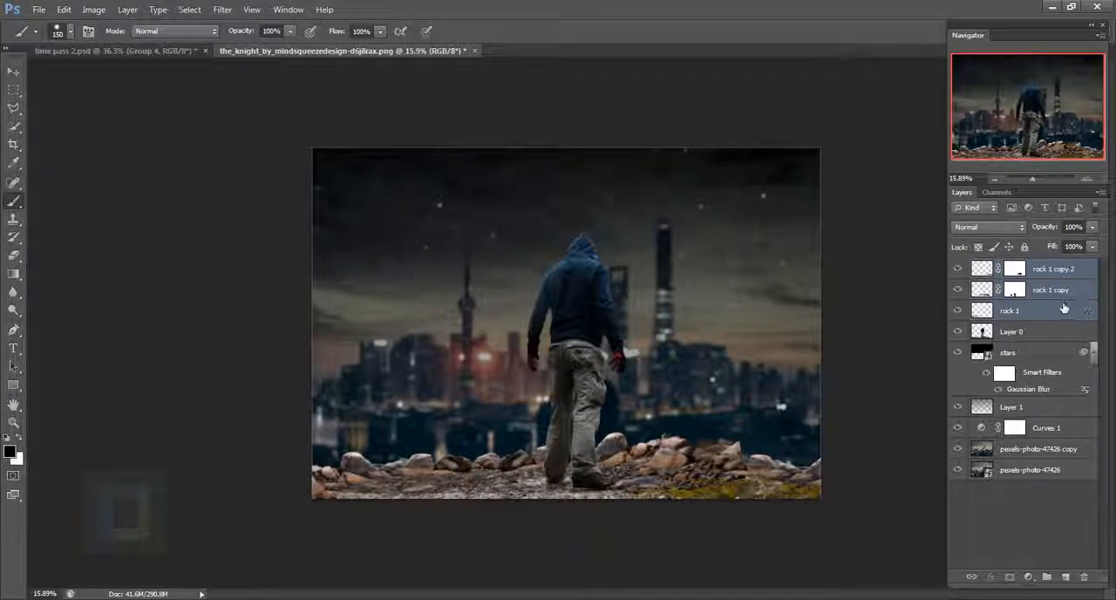
key(ctrl+g)
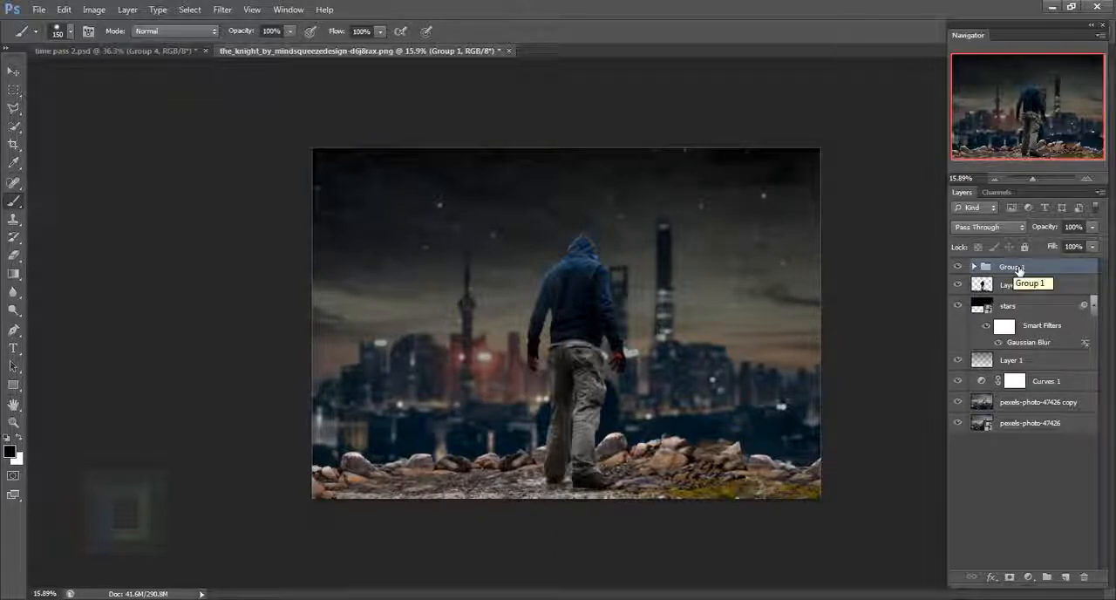
double_click(1014, 267)
text(rocks)
key(Return)
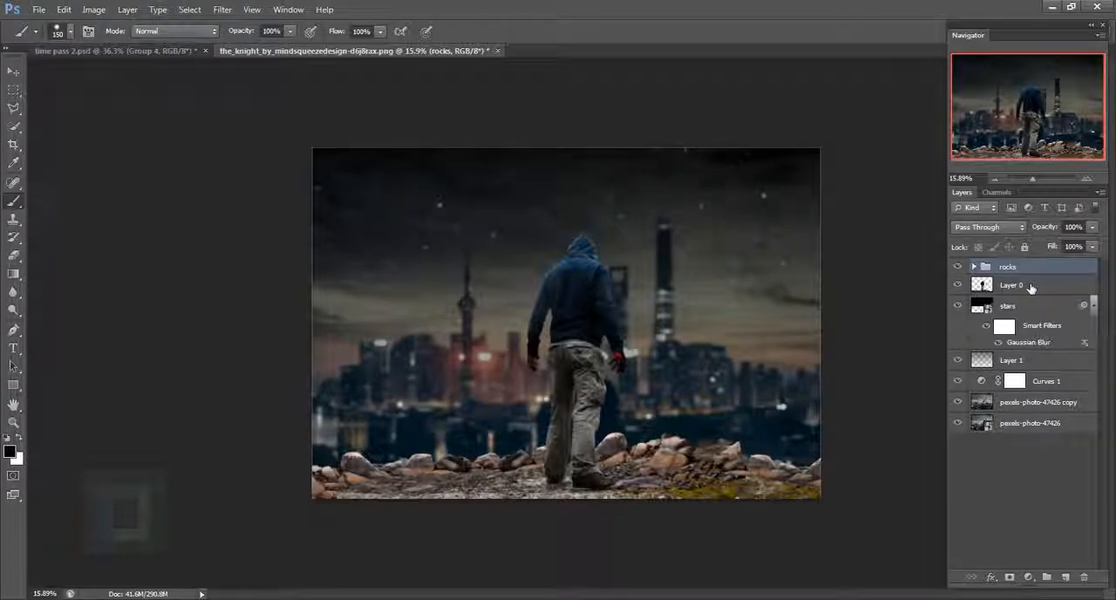
- Group Layer 0 with the rocks group as "model and rocks" and toggle the new group's visibility to check its contents
key(ctrl)
ctrl+click(1025, 288)
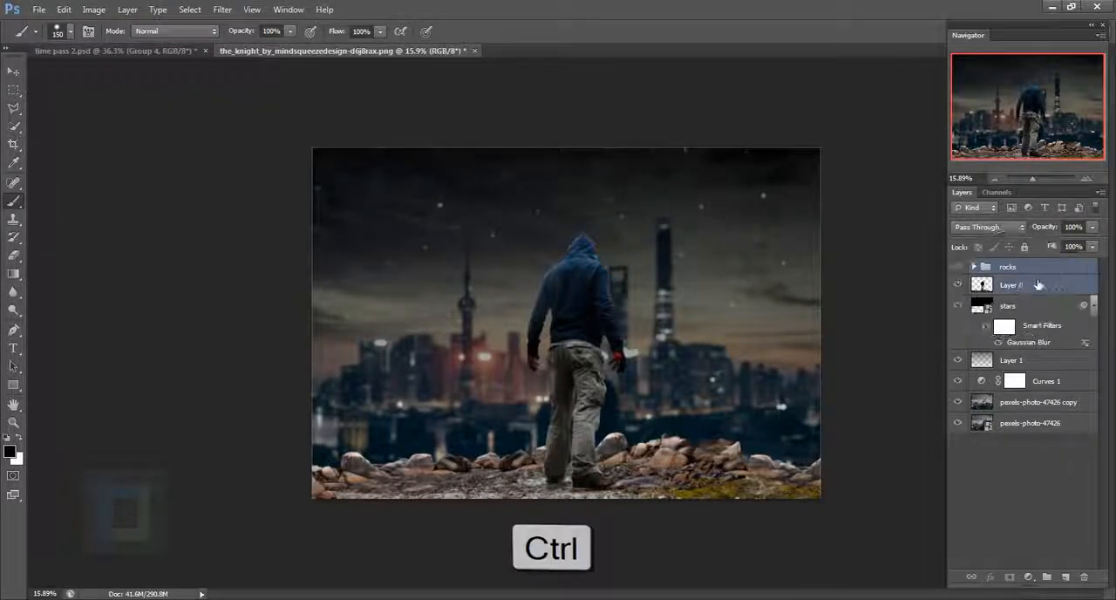
key(ctrl+g)
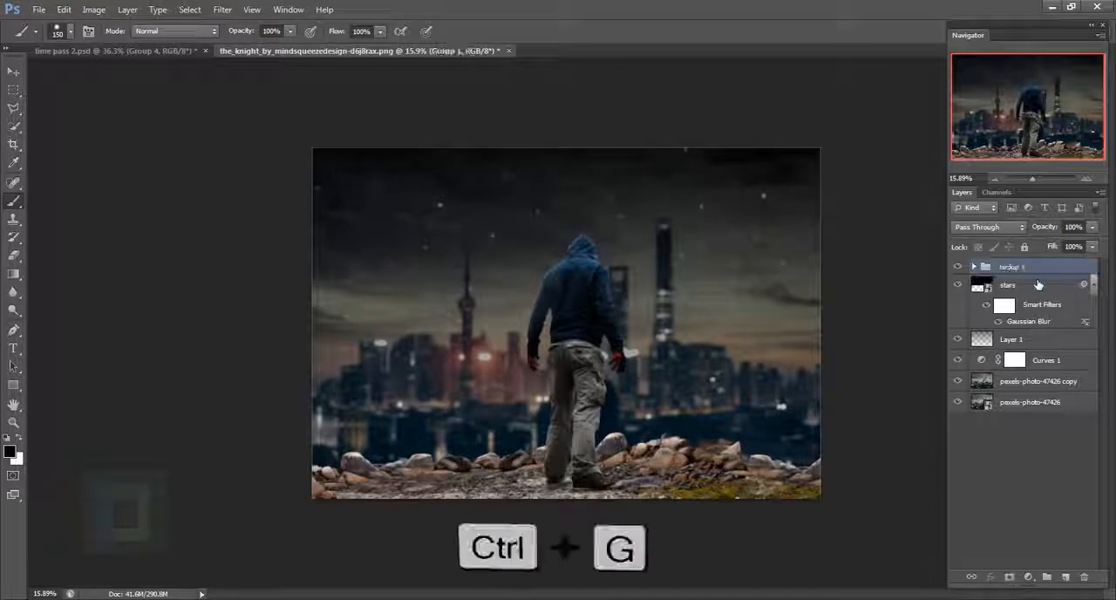
double_click(1025, 269)
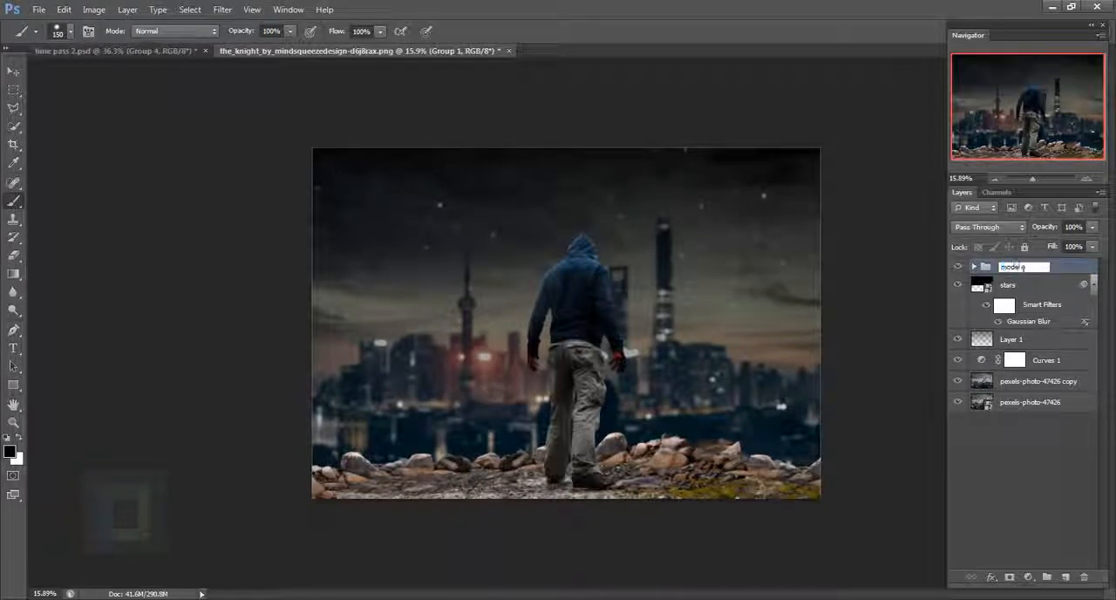
text(model and rocks)
key(Return)
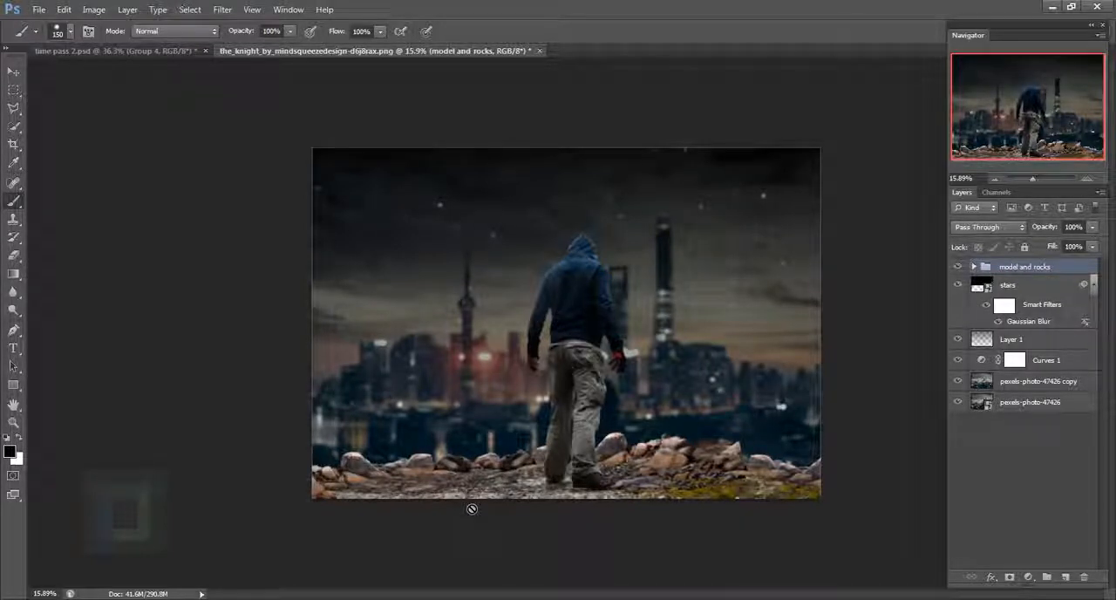
click(958, 267)
click(958, 267)
click(963, 270)
click(963, 271)
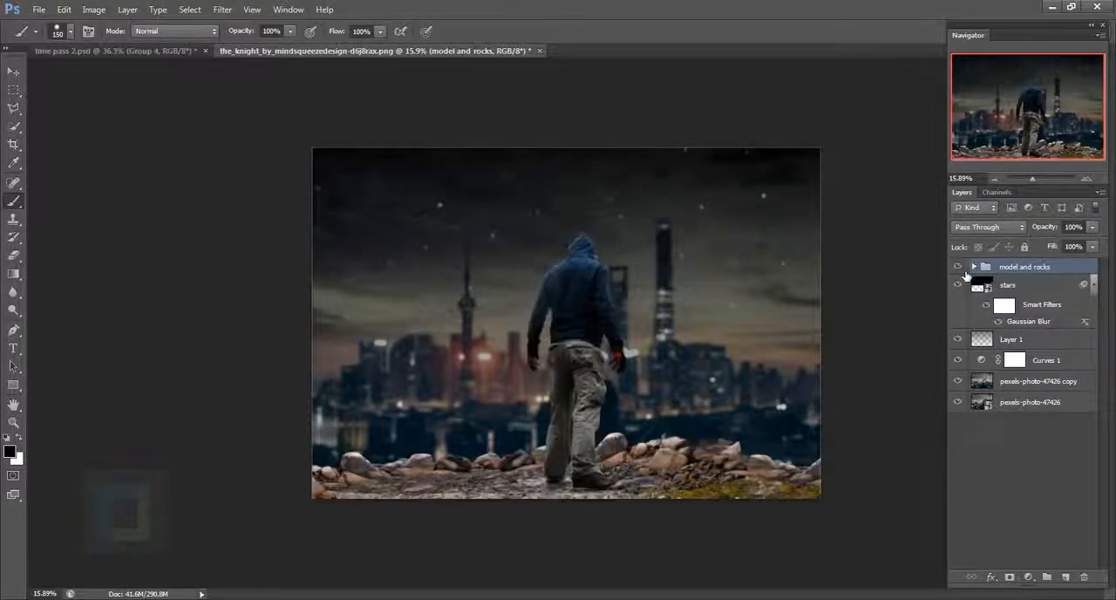
- Add a new empty layer above the model and rocks group and name it "painted shadows"
key(ctrl+j)
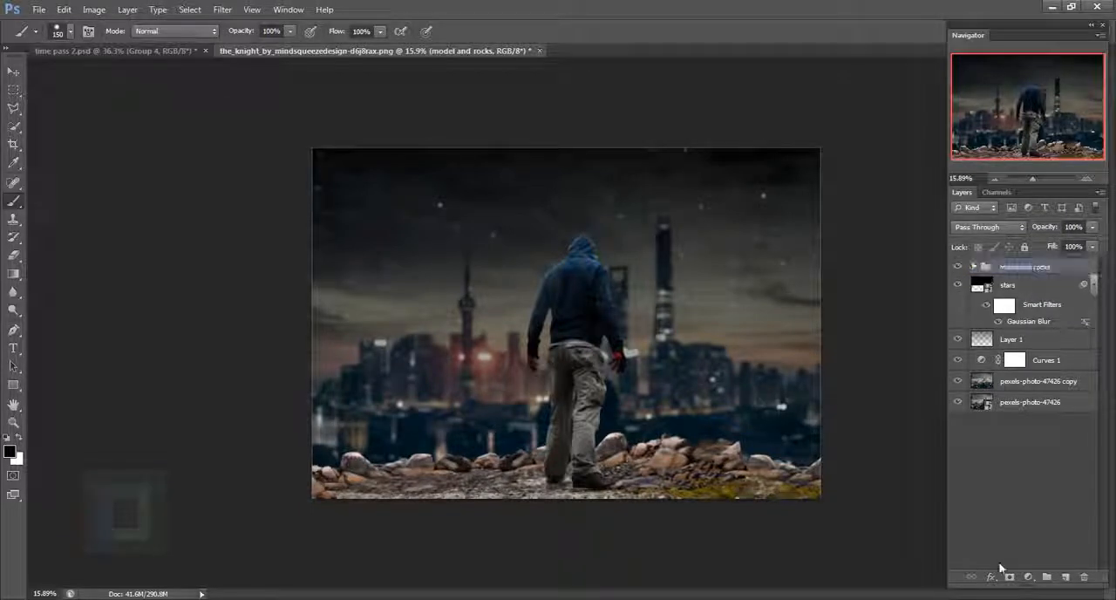
click(1065, 576)
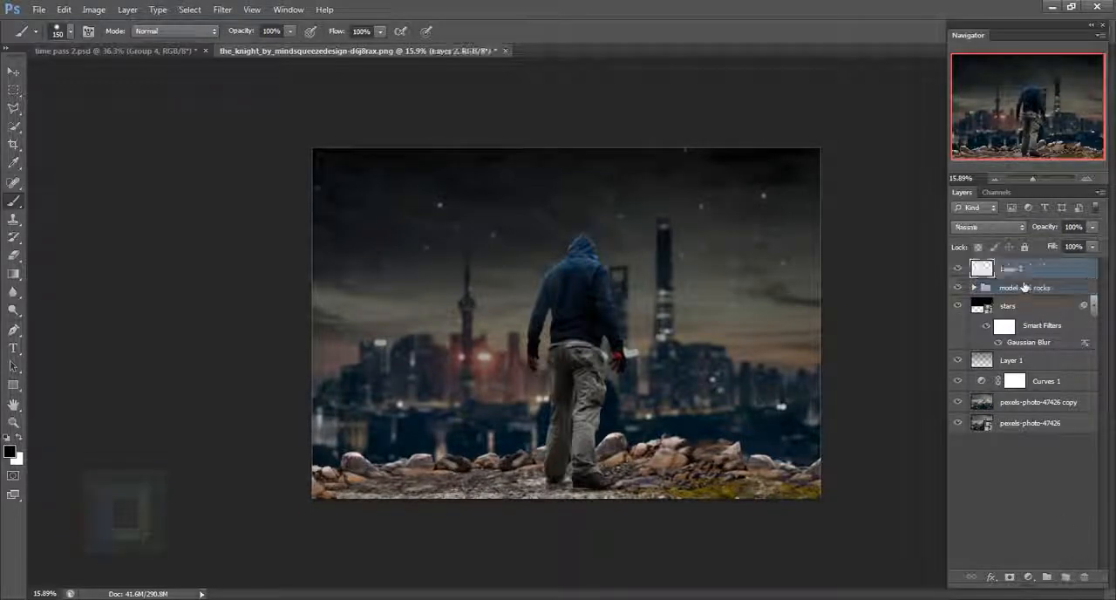
double_click(1013, 269)
text(a)
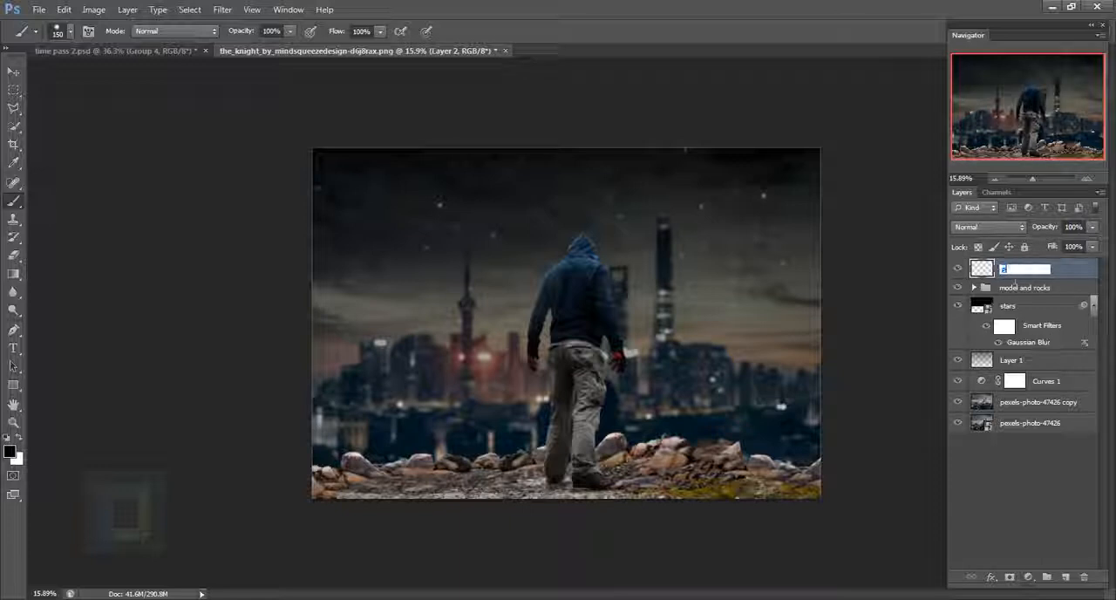
text(ainted shado)
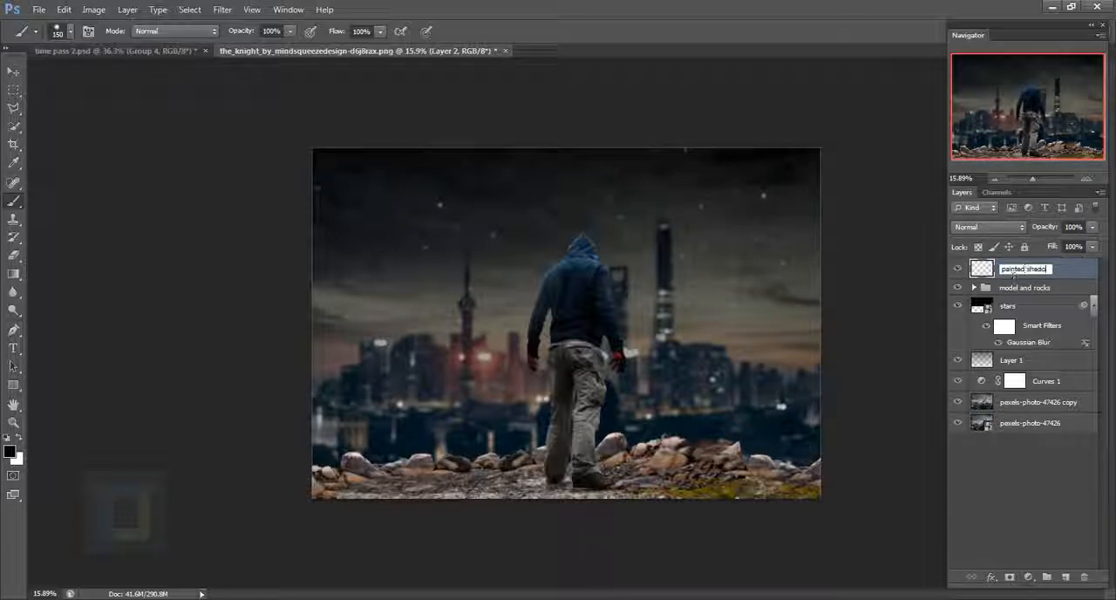
text(ws)
key(Return)
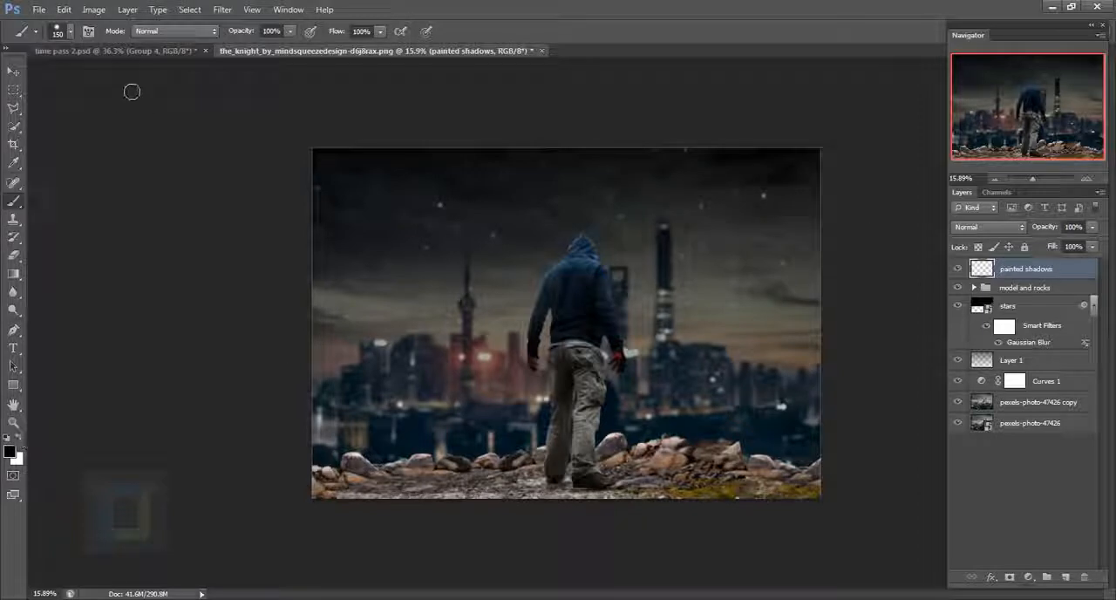
- Clip painted shadows to the model and rocks group and darken the foreground's lower edge with a black 900 px brush at 19% opacity
drag(292, 32, 229, 46)
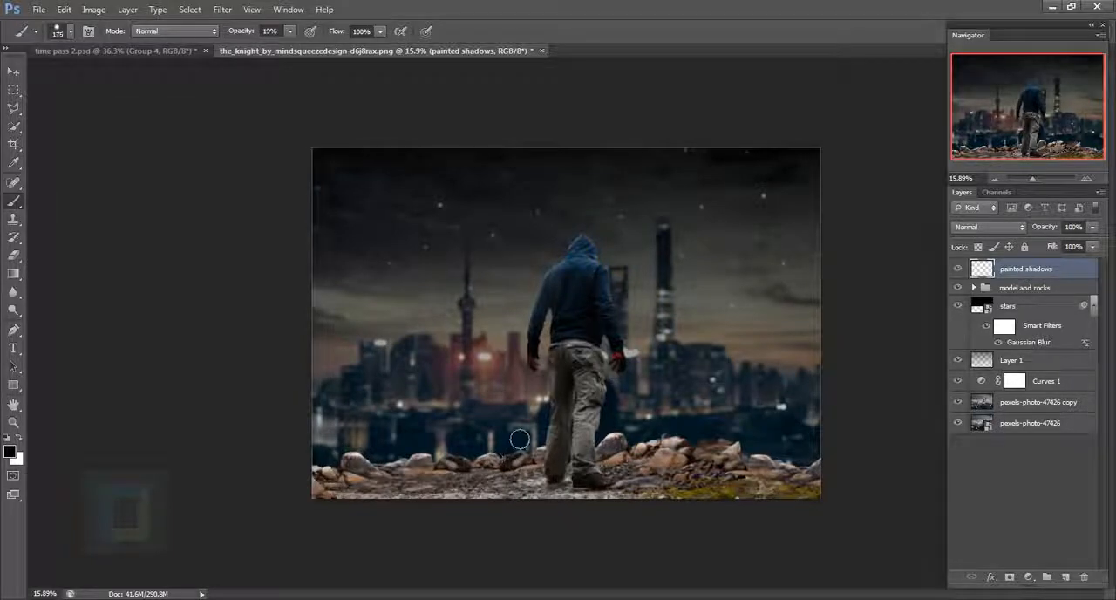
key(bracketright)
key(bracketright)
key(bracketright)
key(bracketright)
key(bracketright)
key(bracketright)
key(bracketright)
key(bracketright)
key(bracketright)
key(bracketright)
key(bracketright)
key(bracketright)
key(bracketright)
key(bracketright)
key(bracketright)
key(bracketright)
key(bracketright)
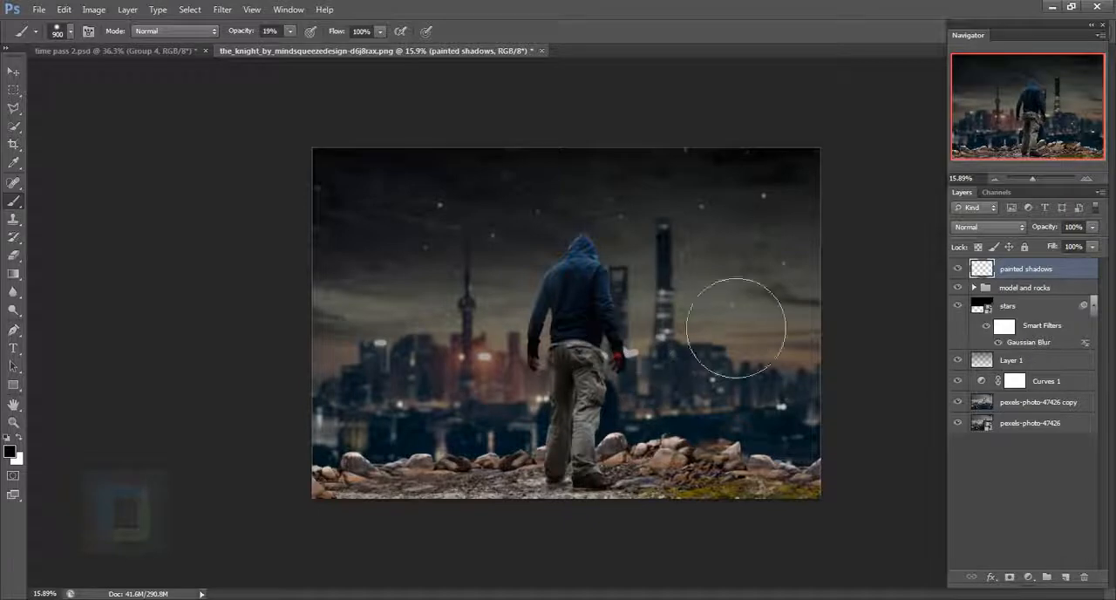
right_click(1057, 268)
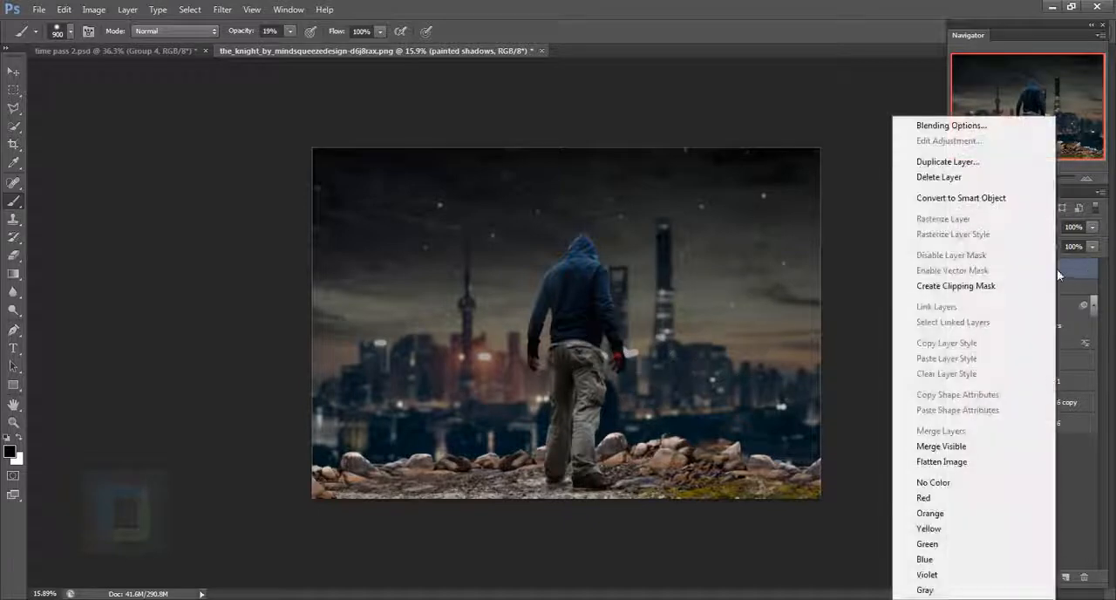
click(949, 288)
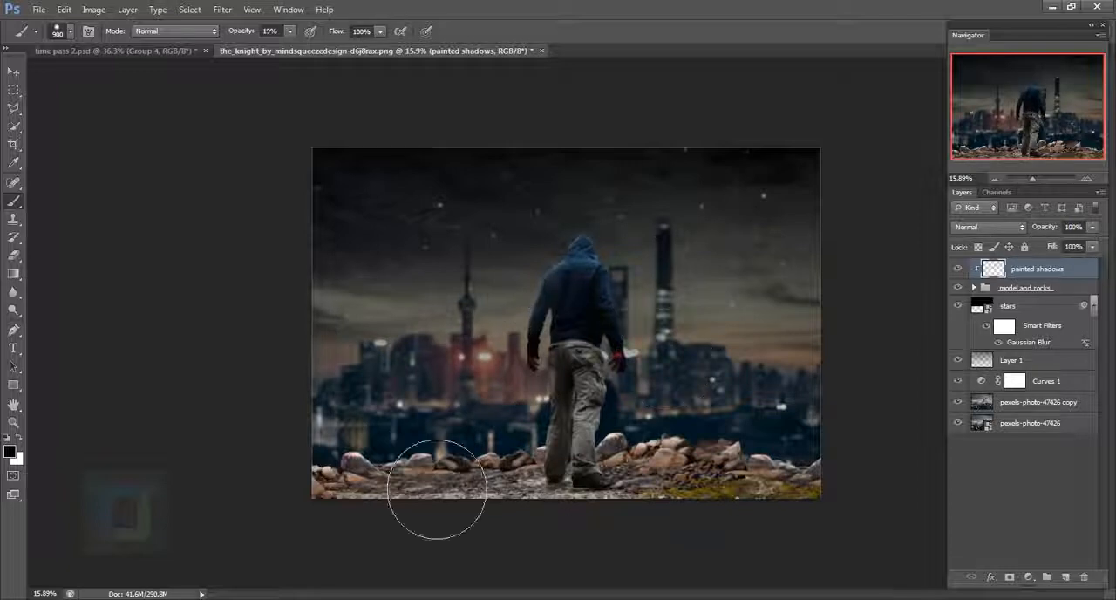
drag(375, 542, 577, 547)
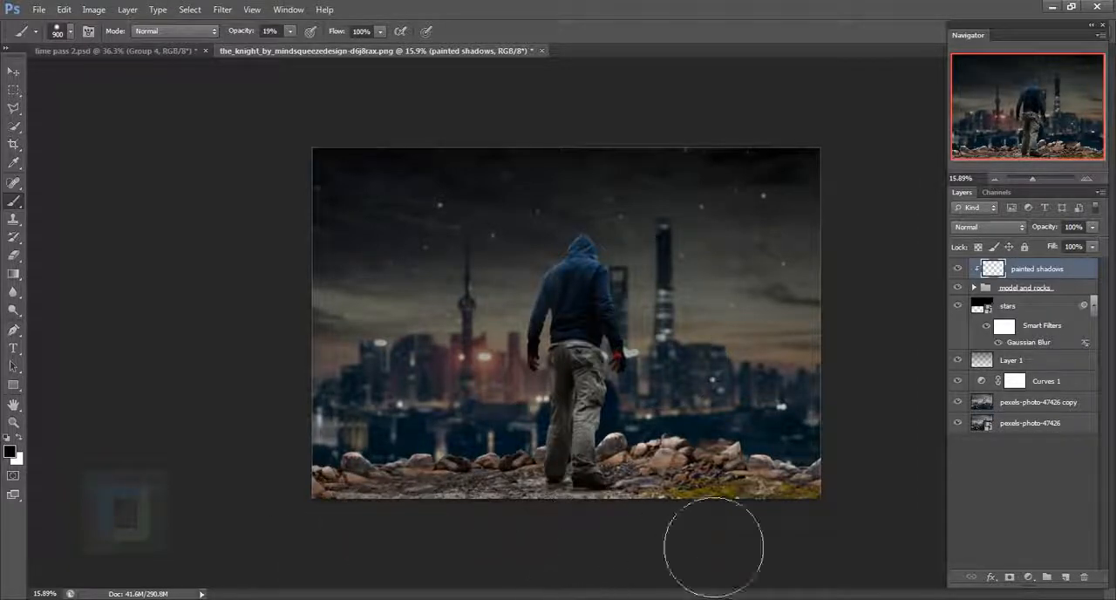
drag(713, 547, 876, 530)
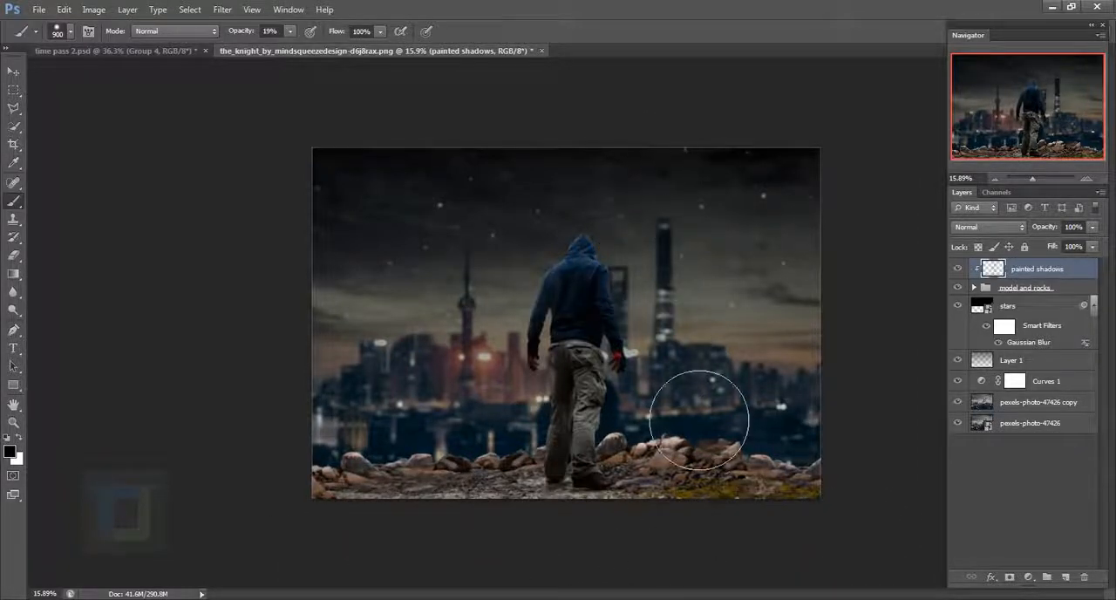
- Paint soft shadows over the hoodie's back, sleeves and shoulders with the black brush, sized between 100 and 175 px
scroll(703, 379, up, 2)
key(bracketleft)
key(bracketleft)
key(bracketleft)
key(bracketleft)
key(bracketleft)
key(bracketleft)
key(bracketleft)
key(bracketleft)
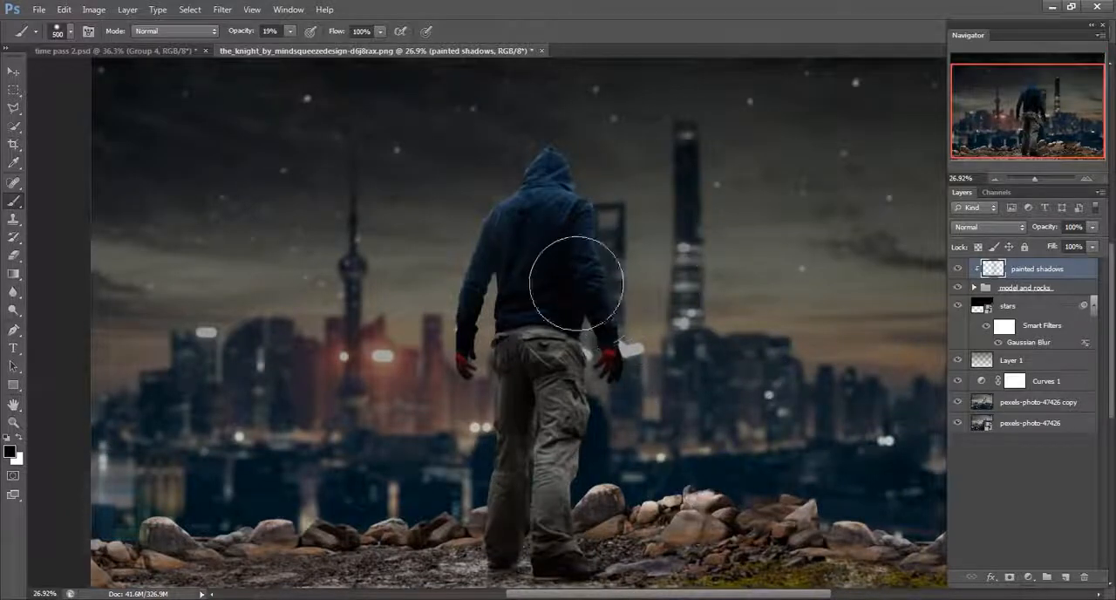
scroll(532, 239, up, 2)
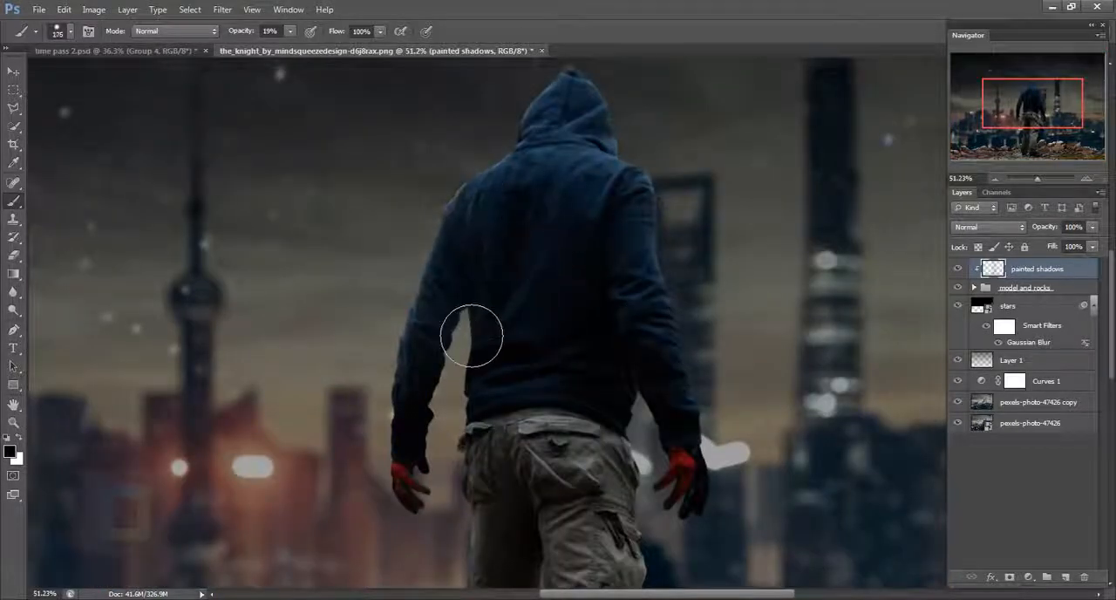
key(bracketleft)
key(bracketleft)
key(bracketleft)
key(bracketleft)
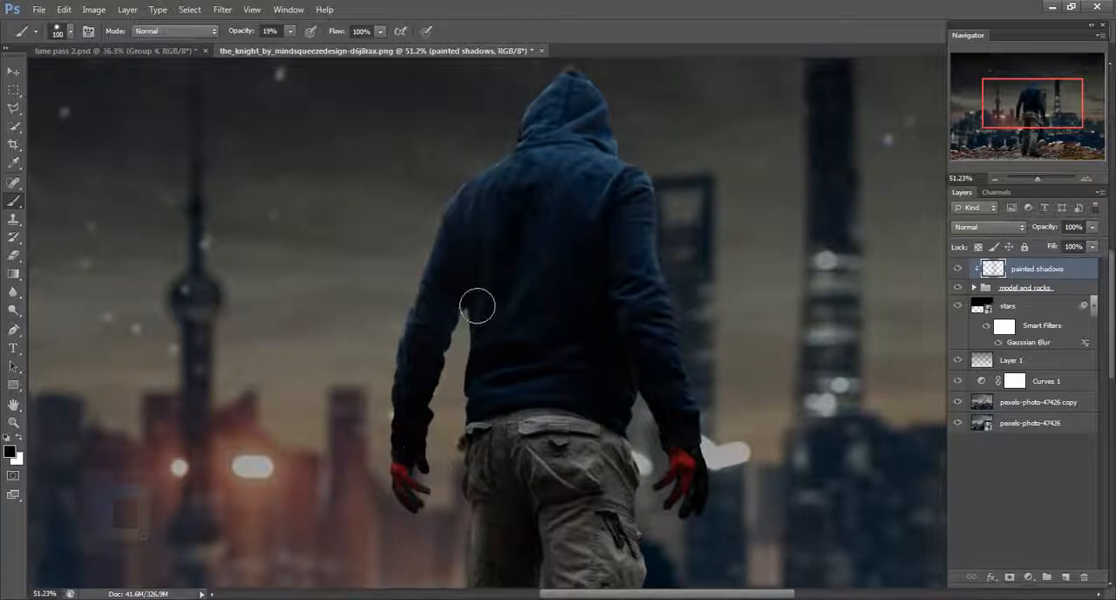
drag(593, 154, 571, 331)
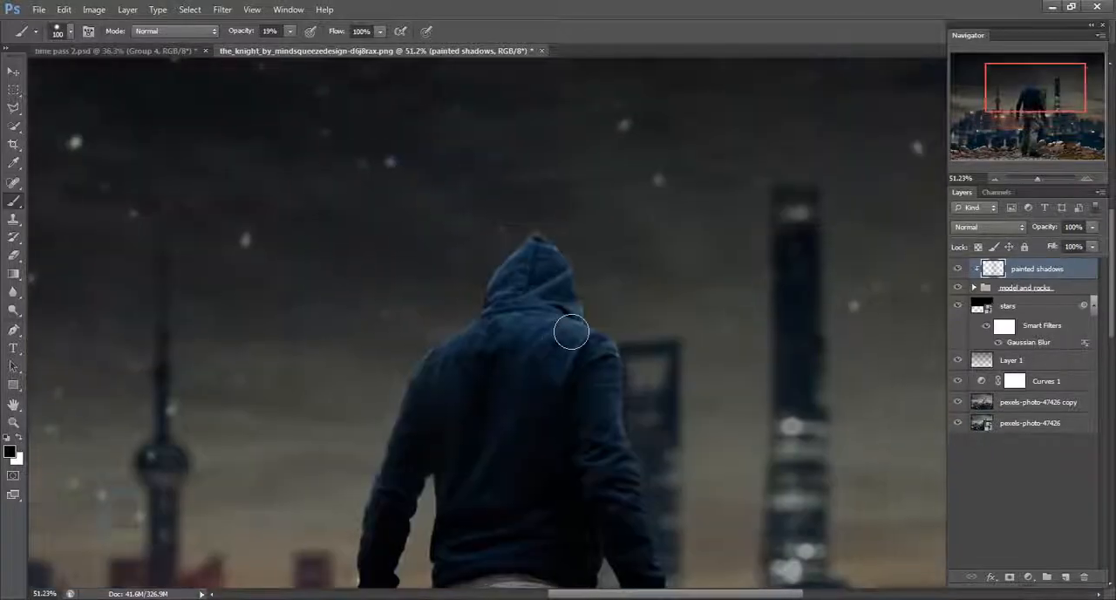
key(bracketright)
key(bracketright)
key(bracketright)
drag(582, 382, 542, 260)
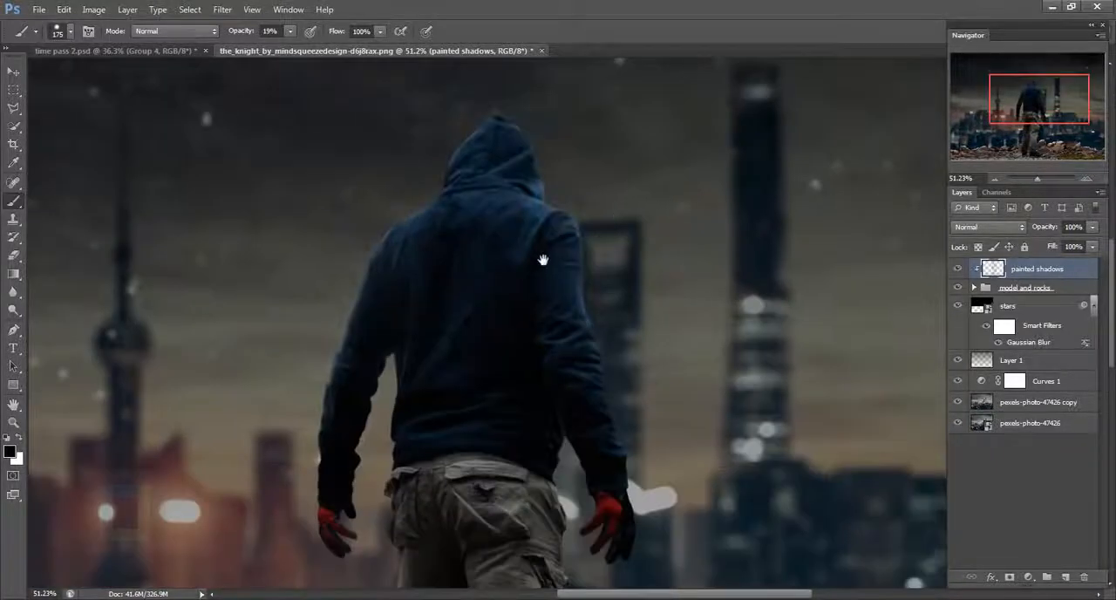
- Paint shadows down the man's trousers, legs and shoes with the 175 px brush at 19% opacity
scroll(653, 311, down, 5)
scroll(619, 362, down, 3)
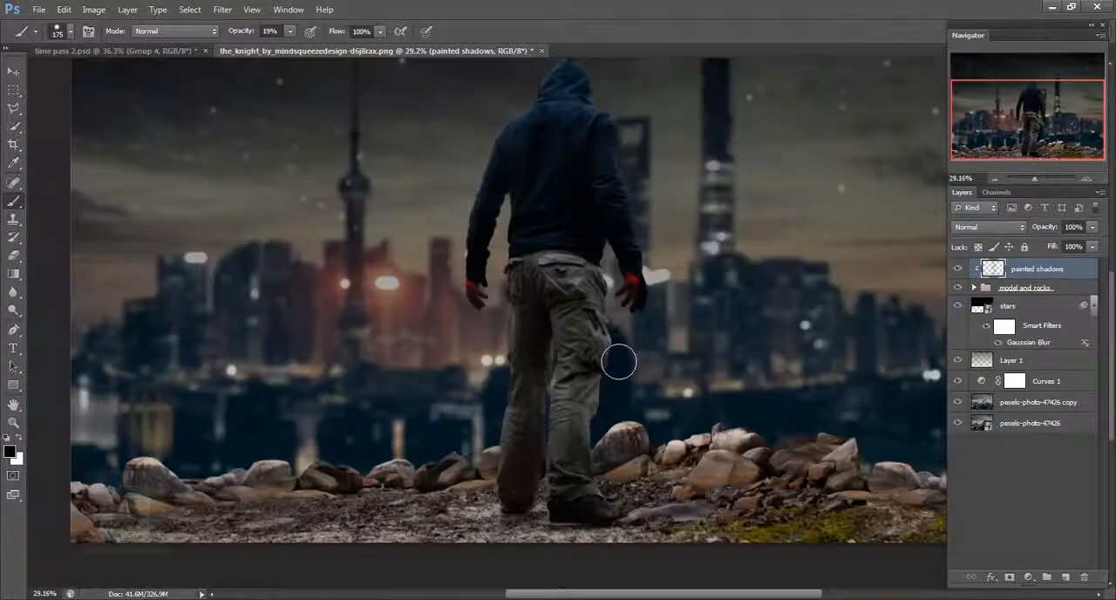
right_click(613, 361)
key(Escape)
right_click(652, 329)
key(Escape)
scroll(655, 330, up, 3)
drag(528, 506, 690, 352)
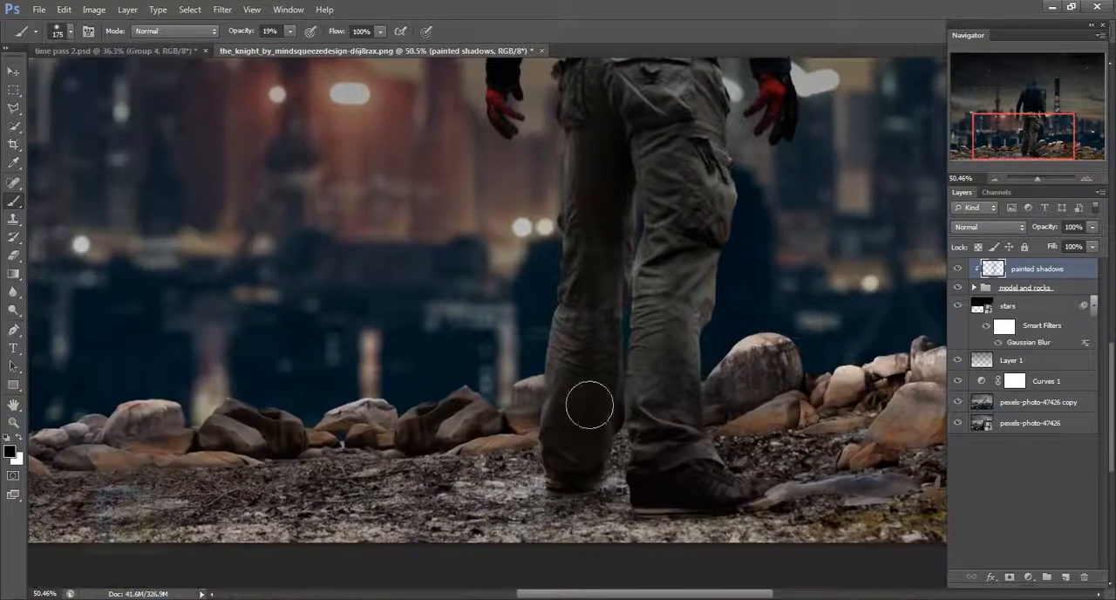
drag(643, 131, 605, 592)
drag(719, 449, 737, 52)
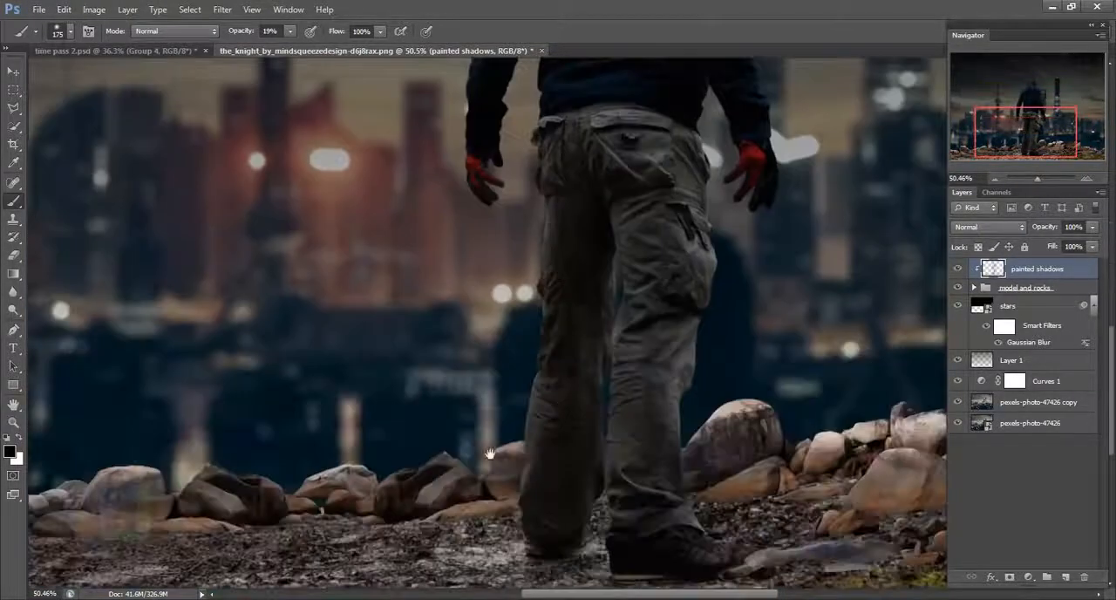
- Shade the row of rocks along the ground left of the man with the 175 px brush
drag(490, 453, 835, 289)
drag(323, 344, 410, 373)
drag(235, 443, 318, 366)
drag(417, 383, 632, 386)
mouse_move(662, 375)
mouse_down()
mouse_move(314, 430)
mouse_move(610, 356)
mouse_up()
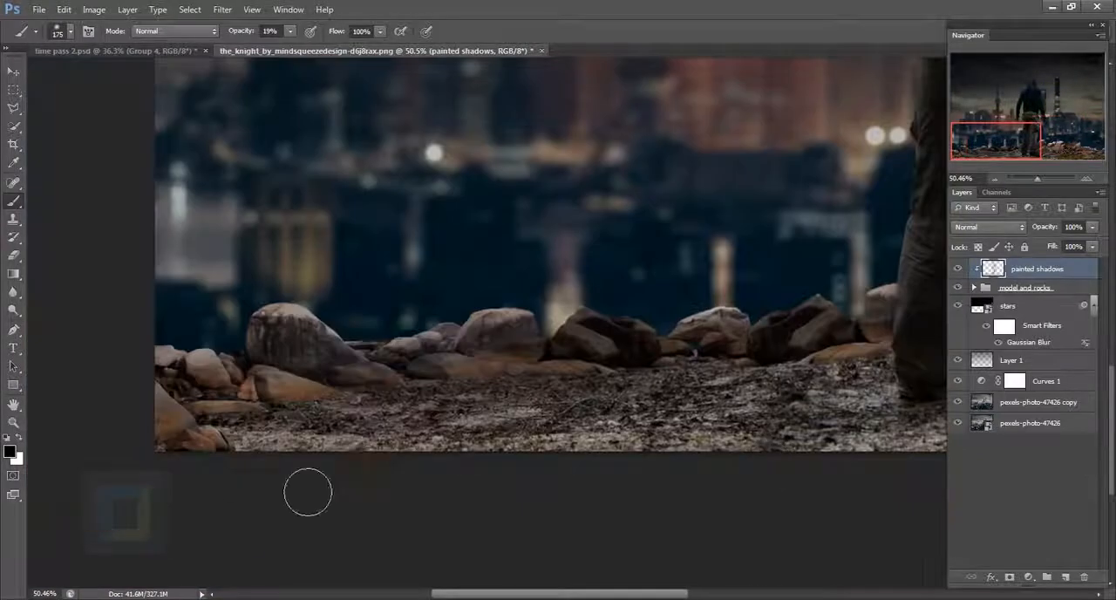
- Darken the rocks on both sides of the man with a 300 px brush and compare the image with painted shadows hidden and shown
scroll(308, 492, down, 5)
key(bracketright)
key(bracketright)
key(bracketright)
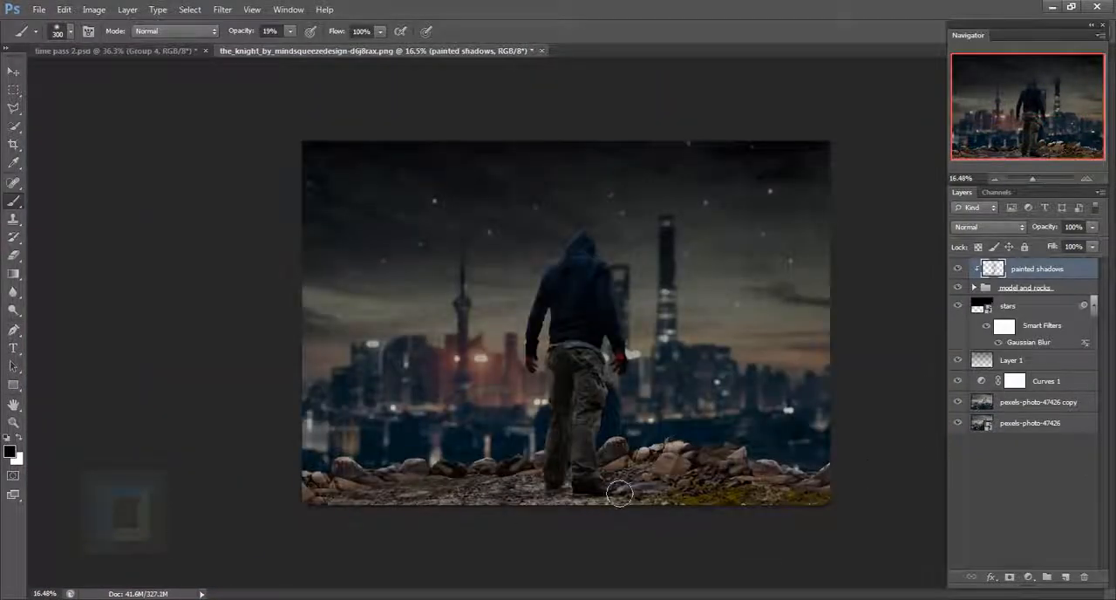
drag(645, 450, 728, 467)
drag(410, 467, 351, 478)
drag(733, 466, 672, 451)
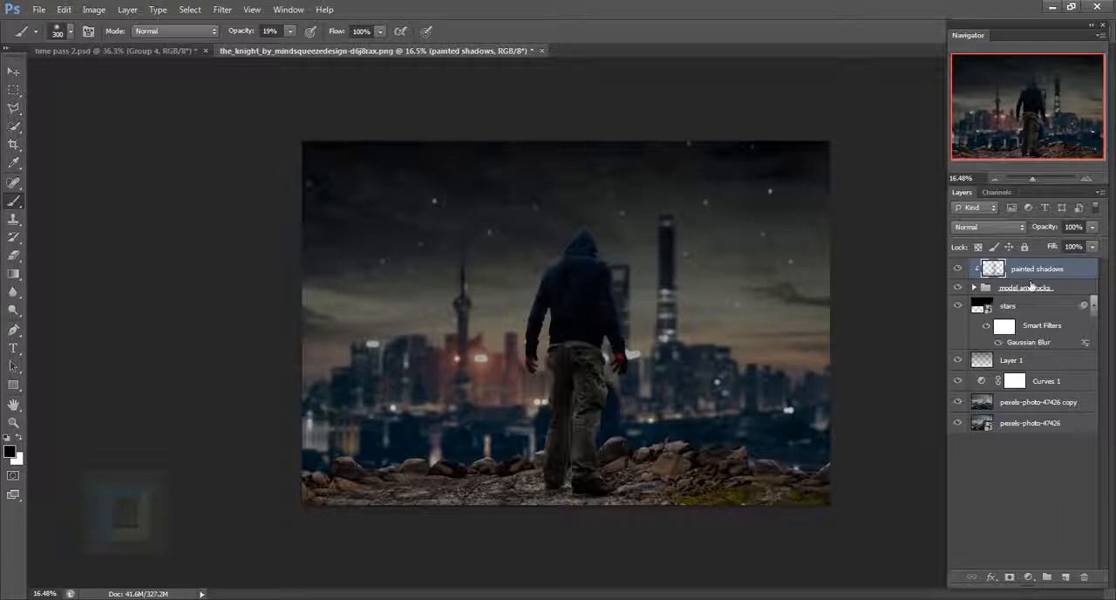
click(965, 272)
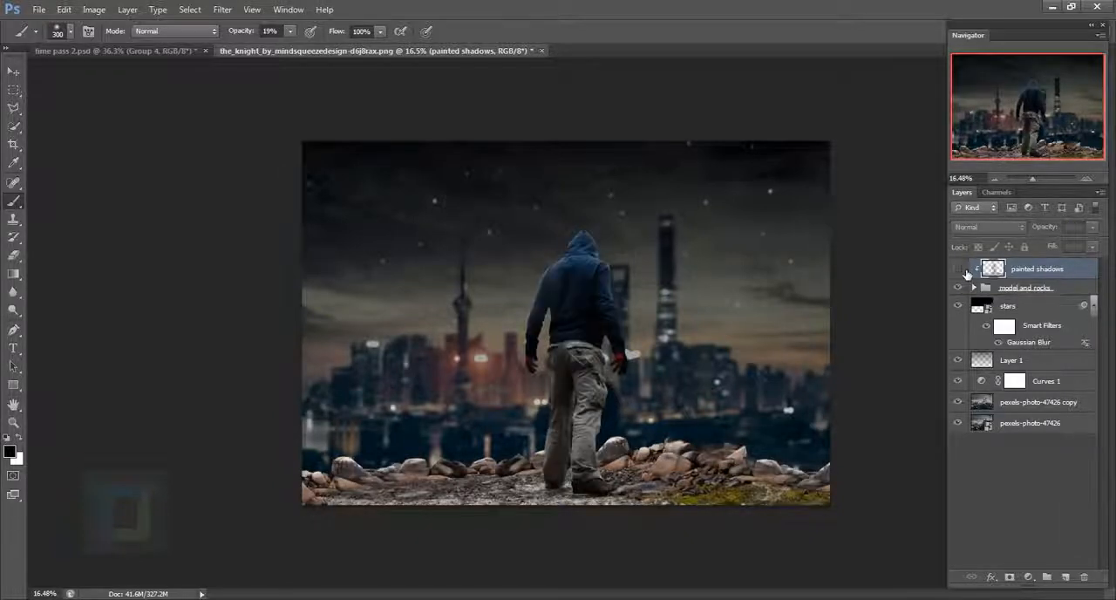
click(965, 272)
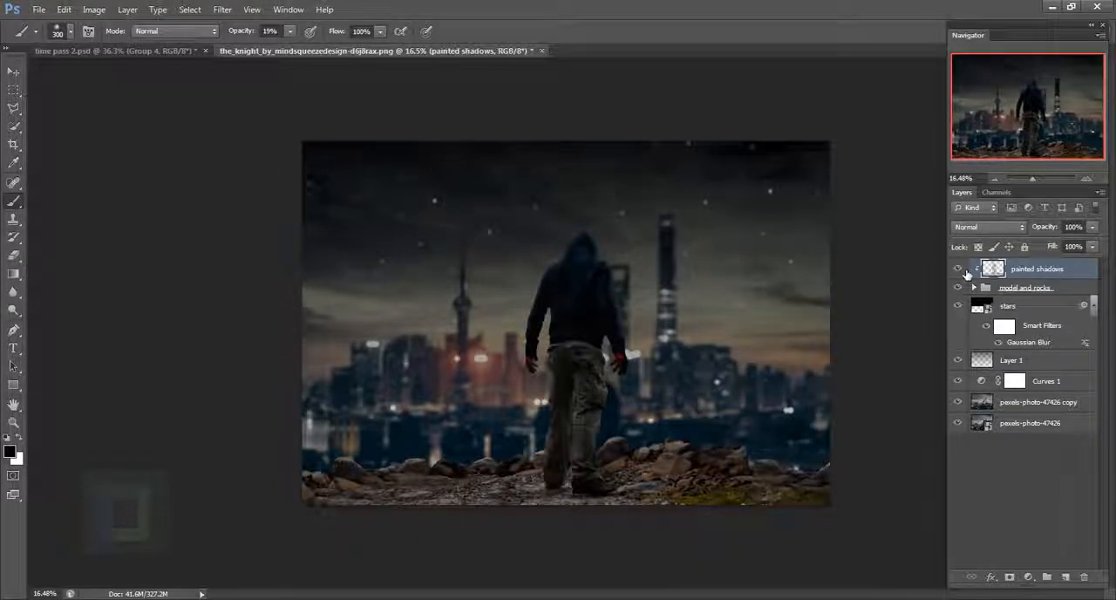
click(965, 272)
click(965, 272)
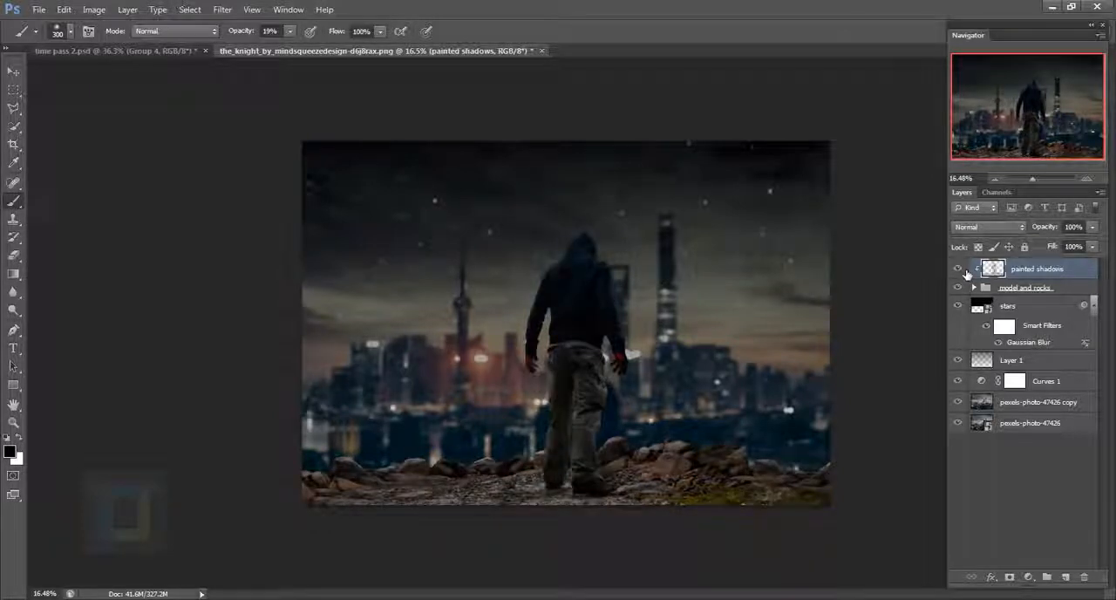
- Add a Curves adjustment clipped to the man and rocks group, darkening the midtones with a point at input 161, output 139
click(1029, 577)
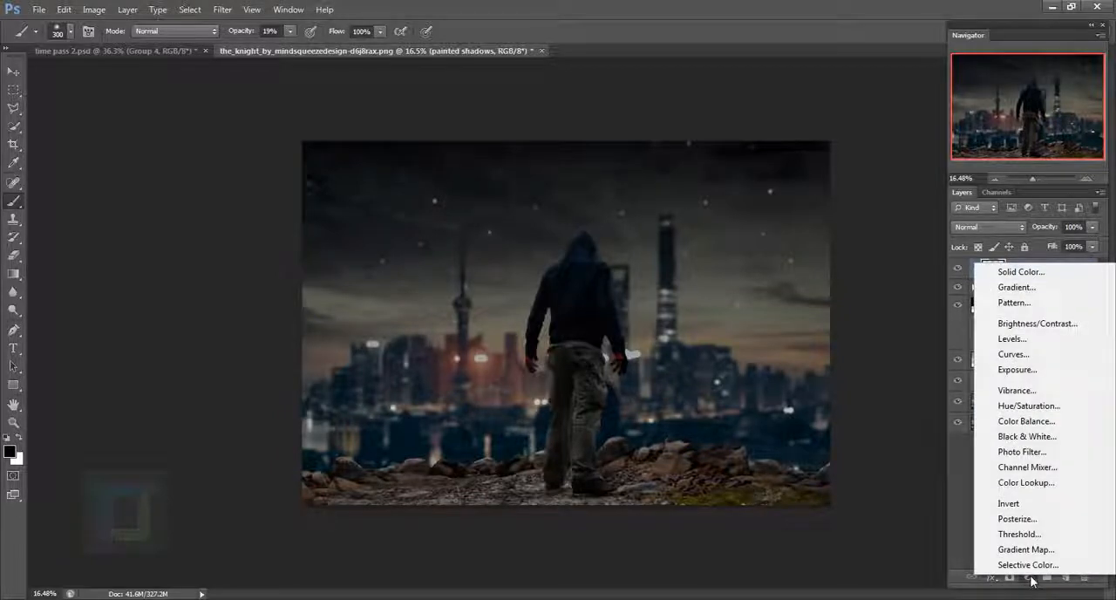
click(1037, 355)
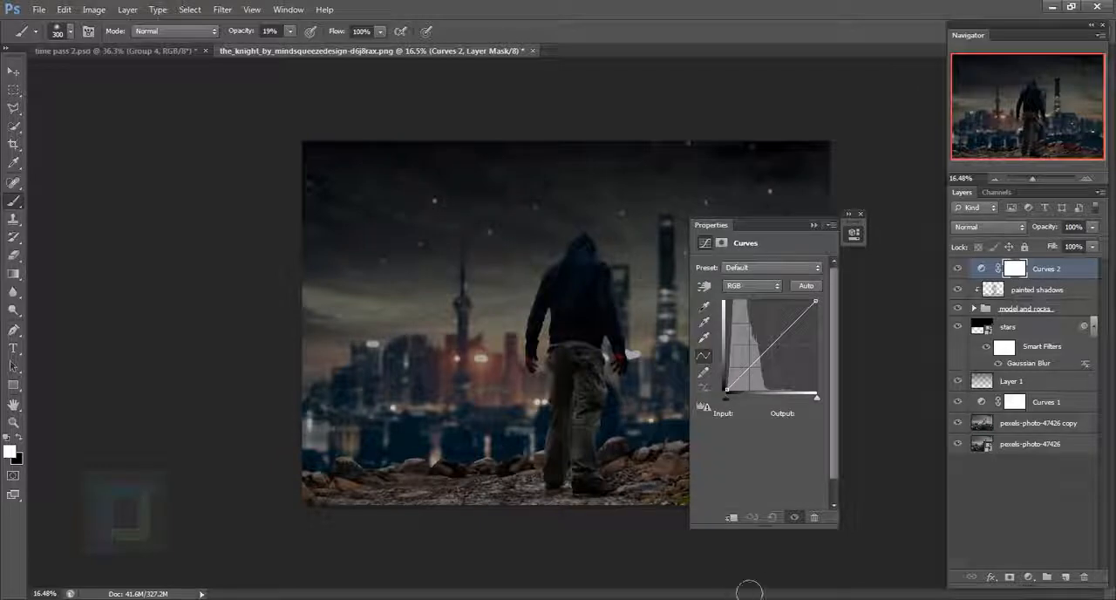
click(732, 518)
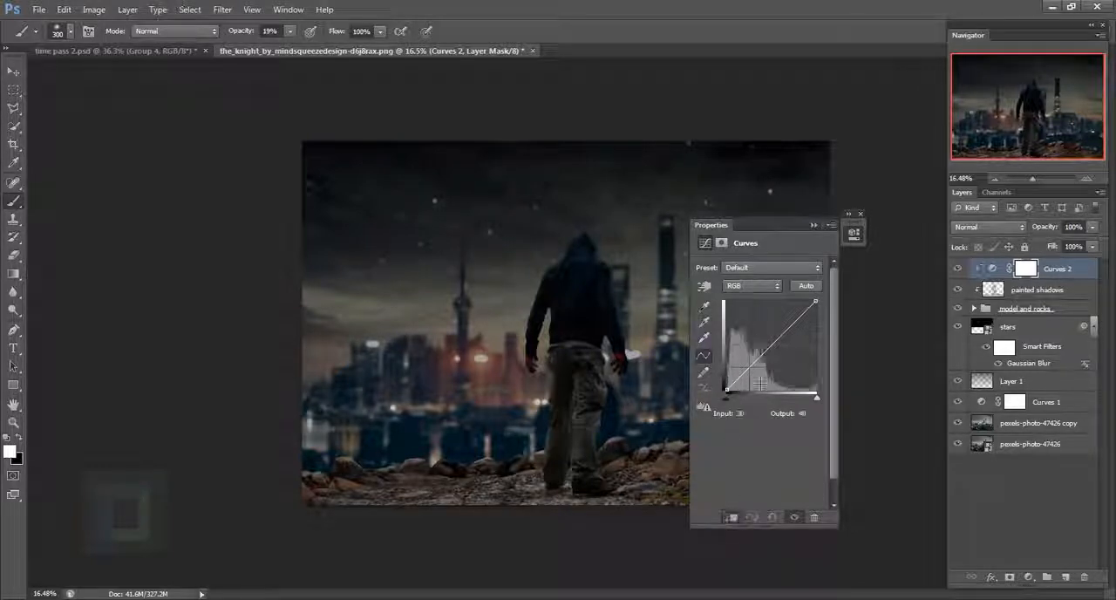
click(823, 389)
drag(823, 389, 787, 347)
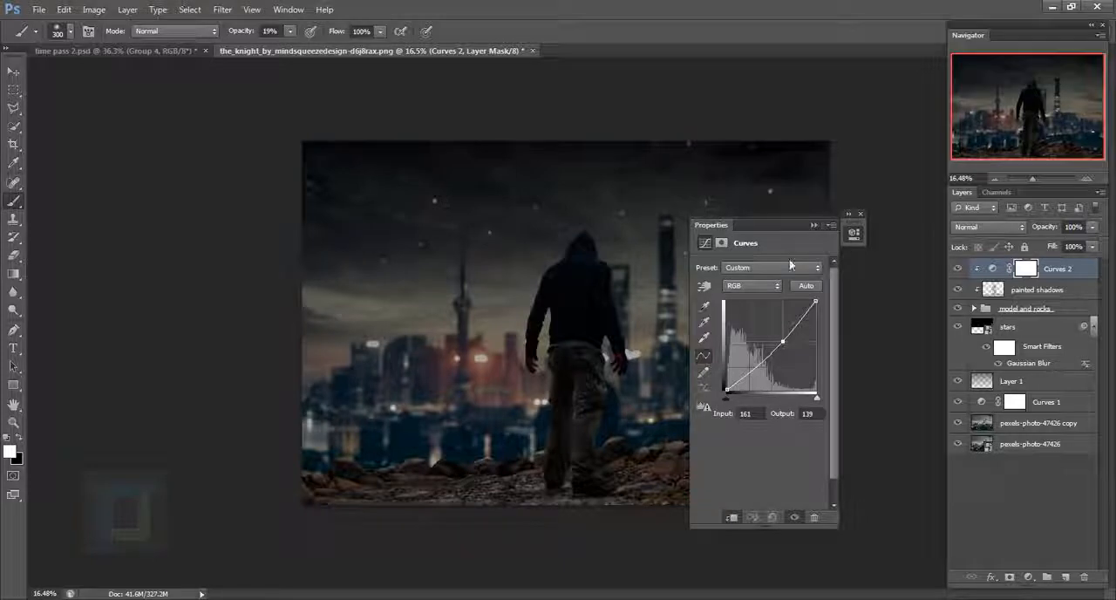
click(859, 214)
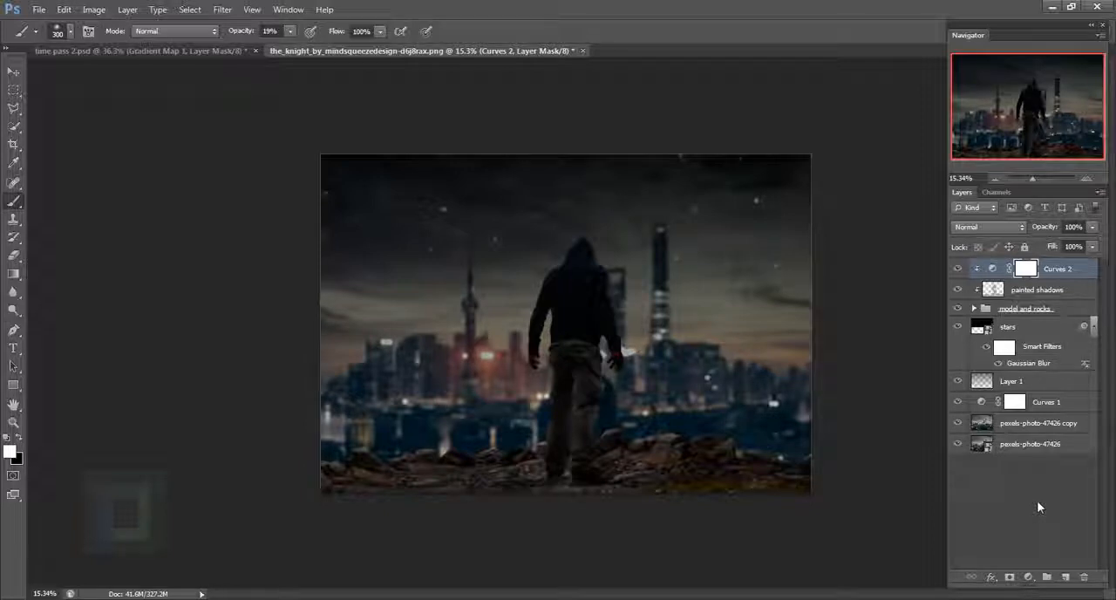
- Add a Gradient Map adjustment above the new curves layer and set its dark end stop to teal 067473
click(1029, 576)
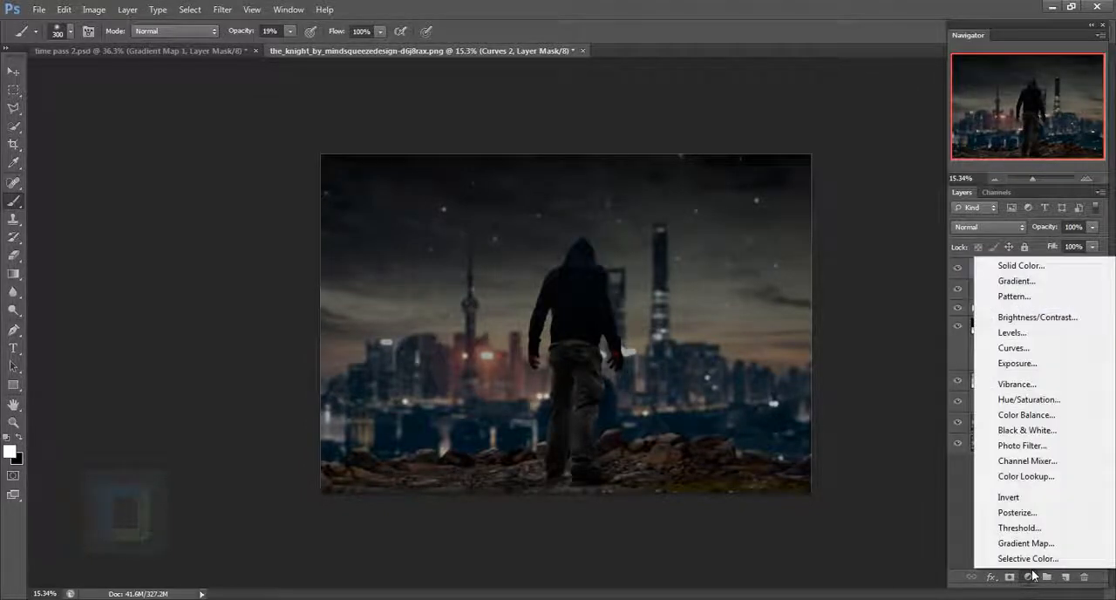
click(1018, 543)
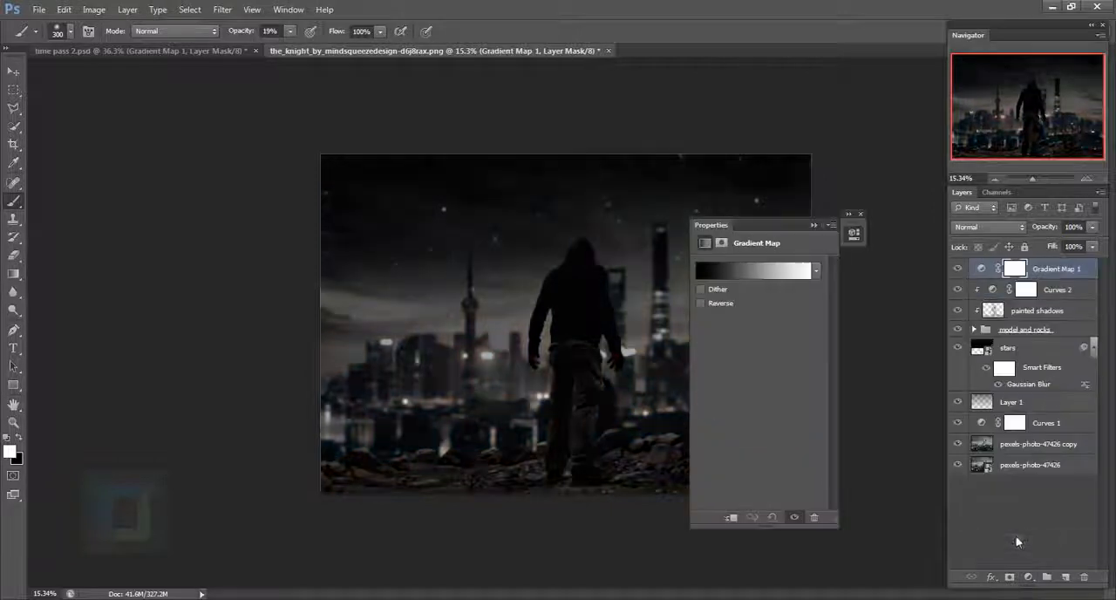
drag(781, 225, 868, 232)
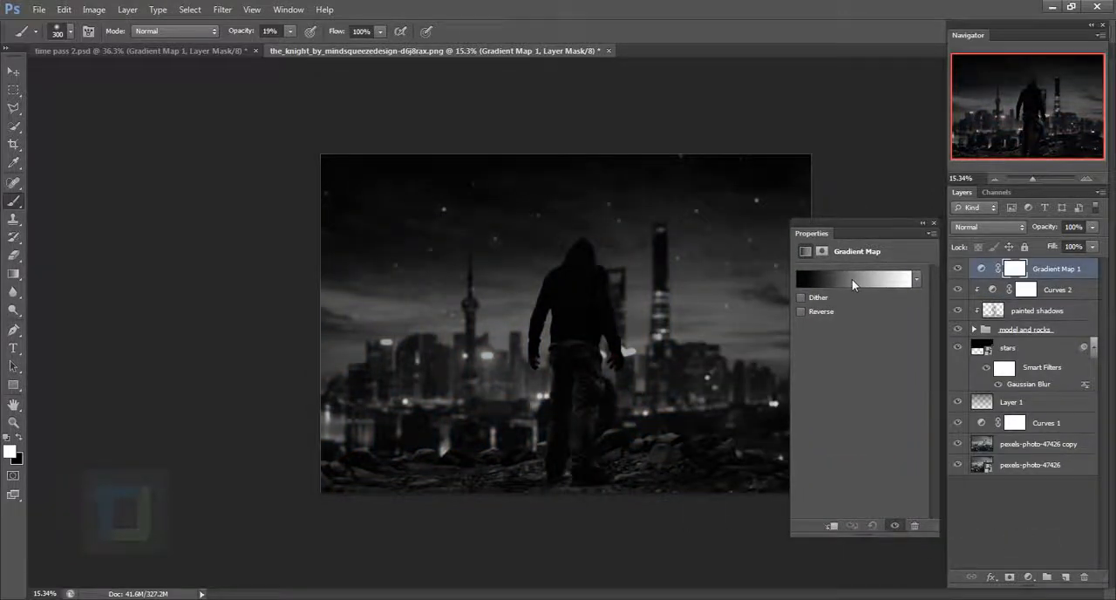
click(852, 279)
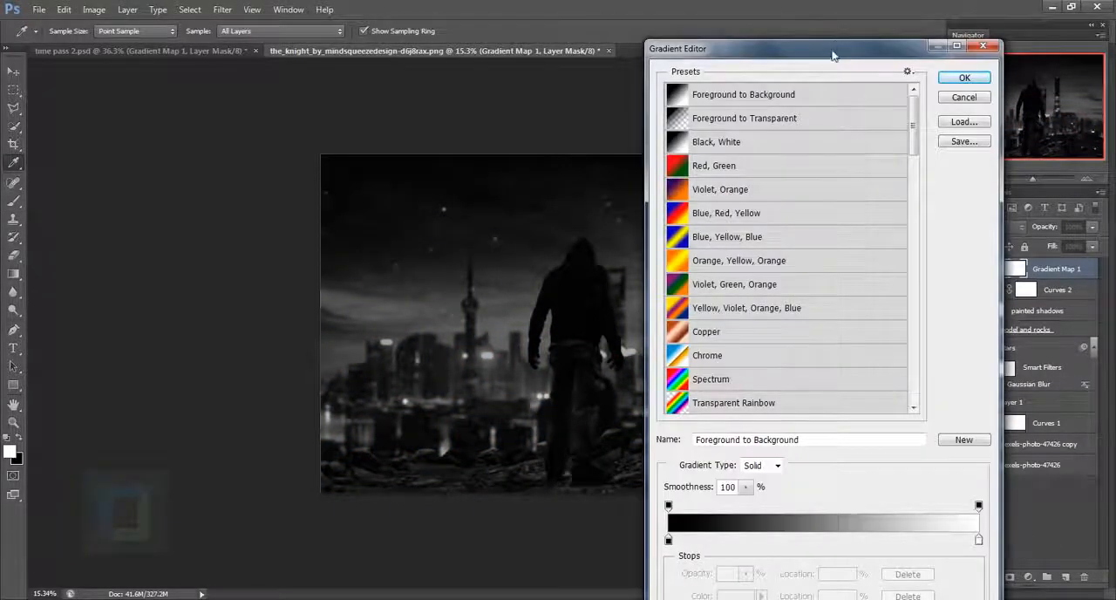
drag(832, 56, 859, 19)
click(695, 504)
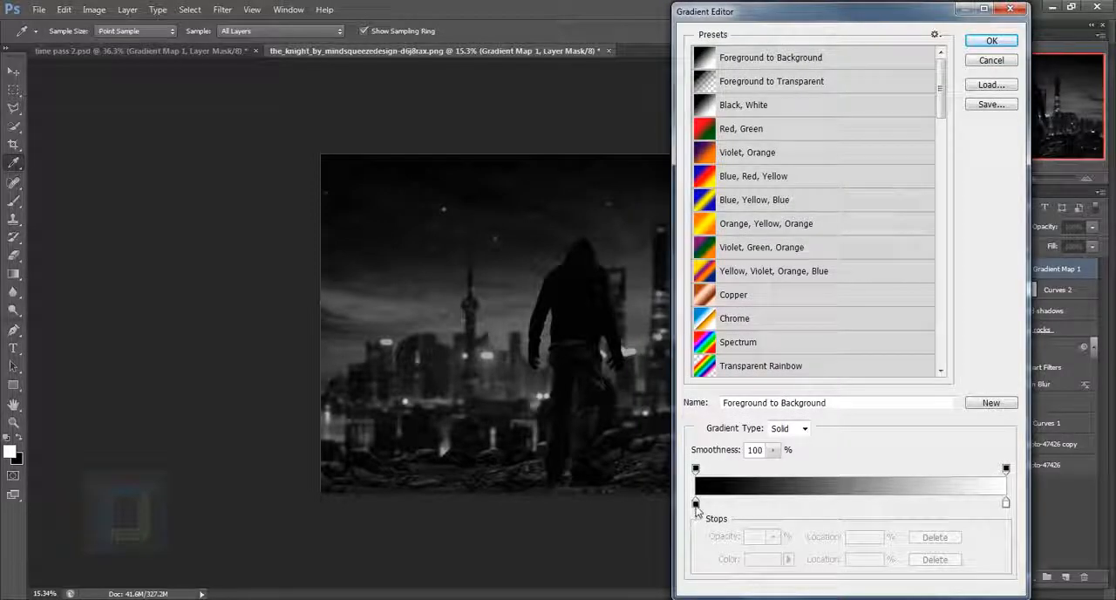
click(764, 560)
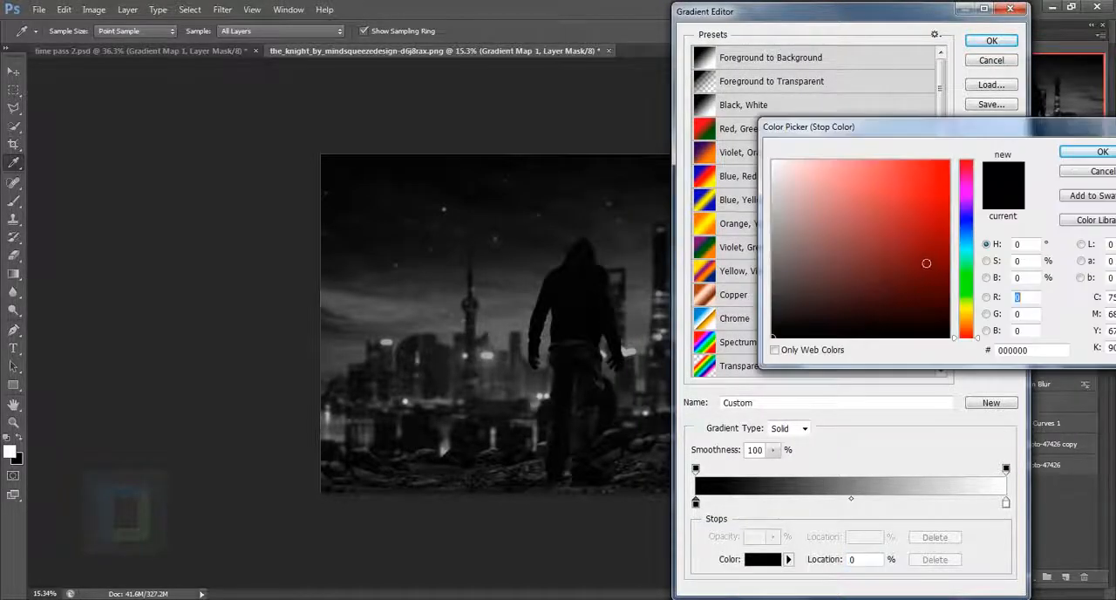
click(966, 254)
click(939, 237)
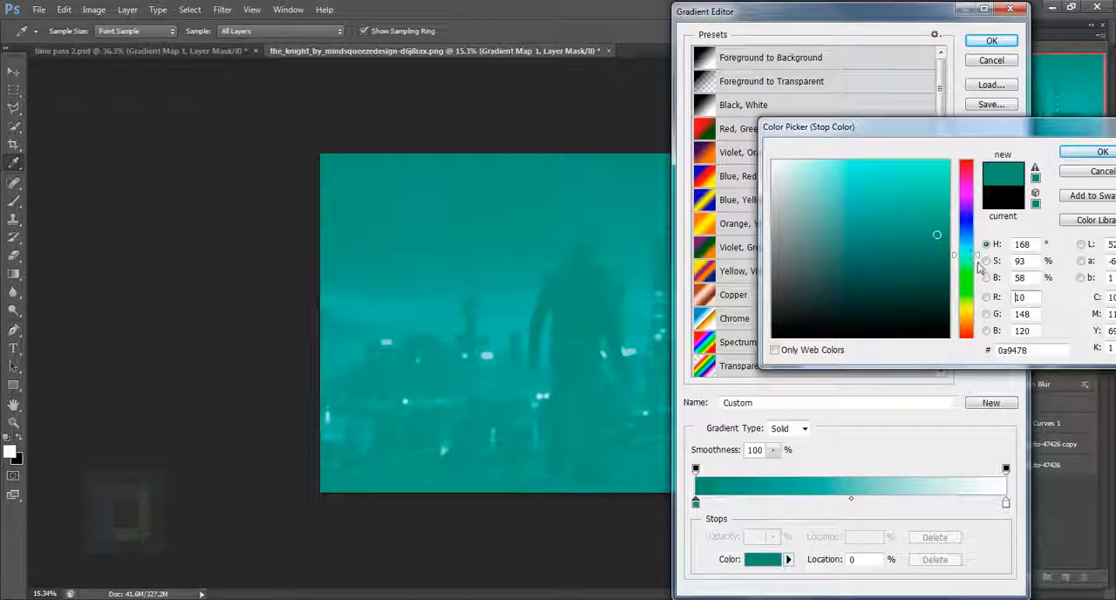
drag(978, 268, 942, 257)
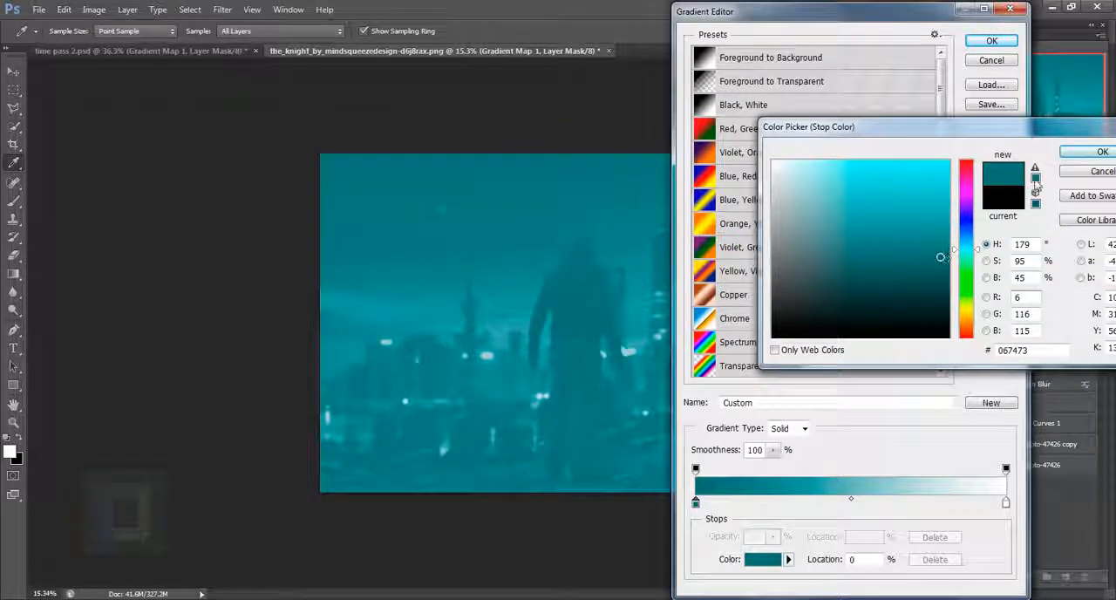
click(1090, 152)
- Set the gradient map's light end stop to orange-red a32807 and accept the custom gradient
click(1005, 504)
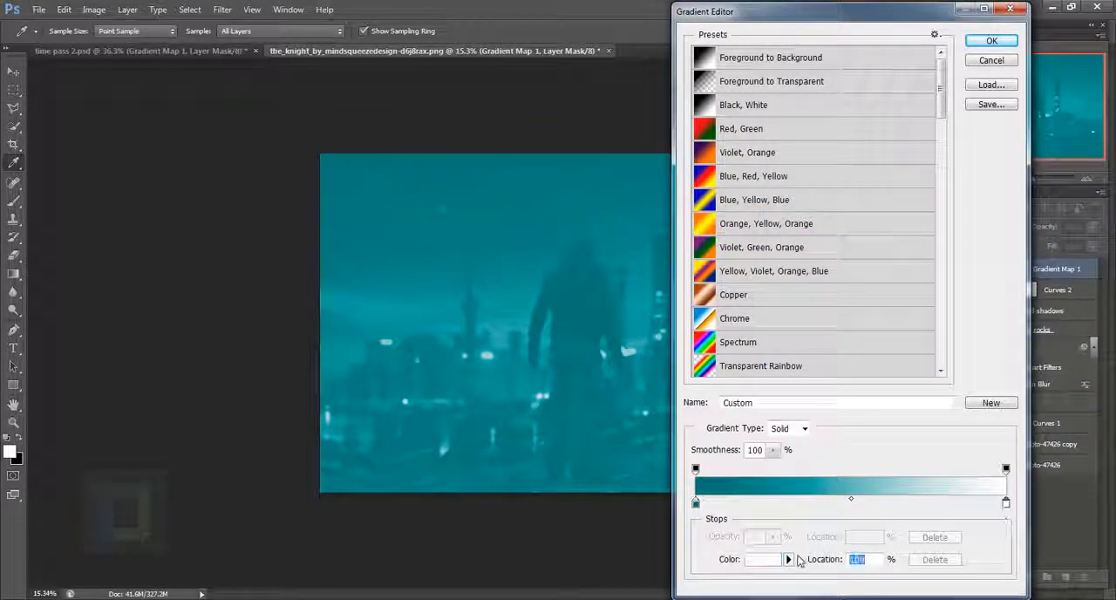
click(766, 560)
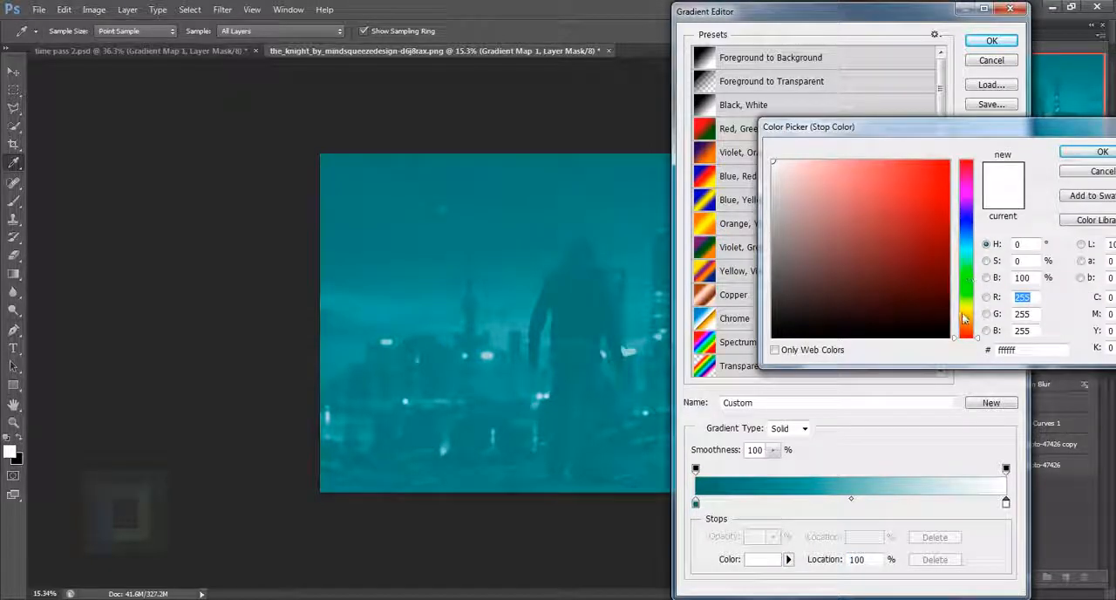
drag(966, 324, 966, 336)
drag(939, 246, 942, 224)
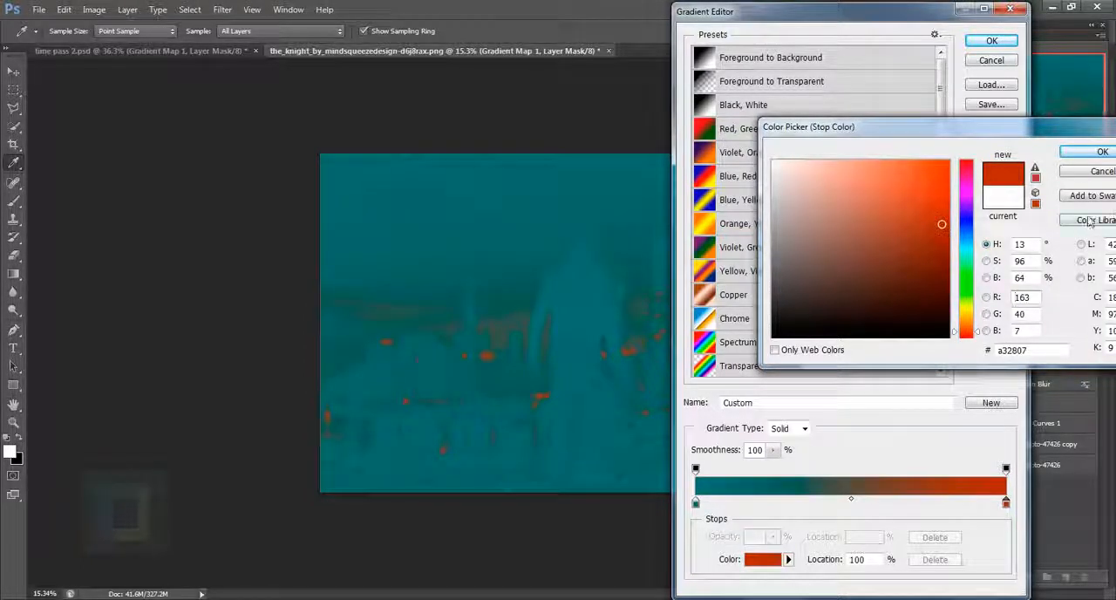
click(1085, 153)
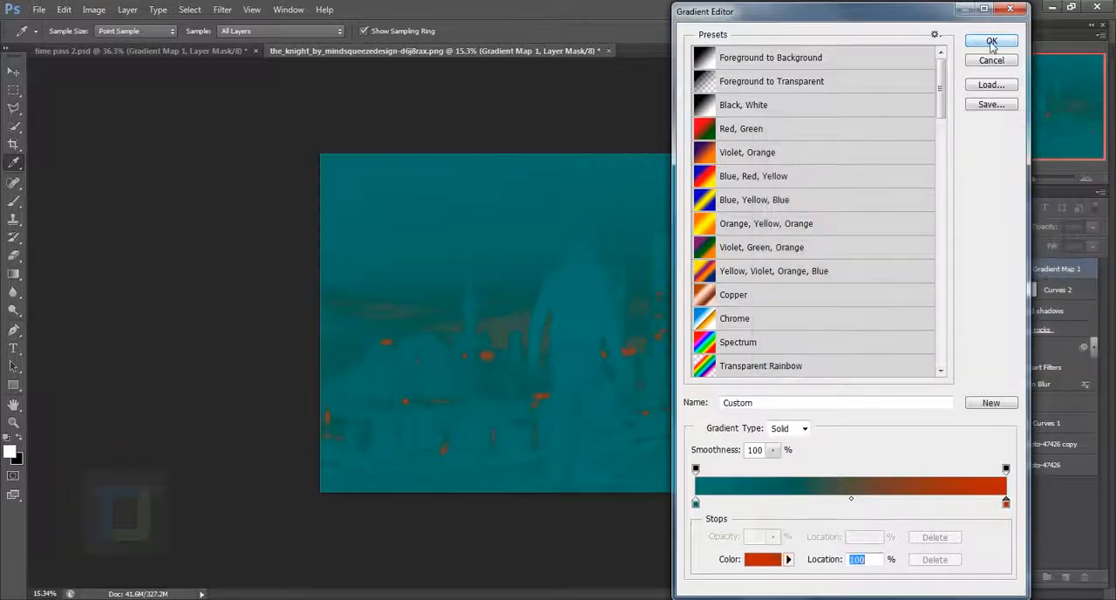
click(991, 40)
- Clip the gradient map to the man and rocks group, moving its orange-red stop to 83% and its midpoint to 20%
right_click(1053, 272)
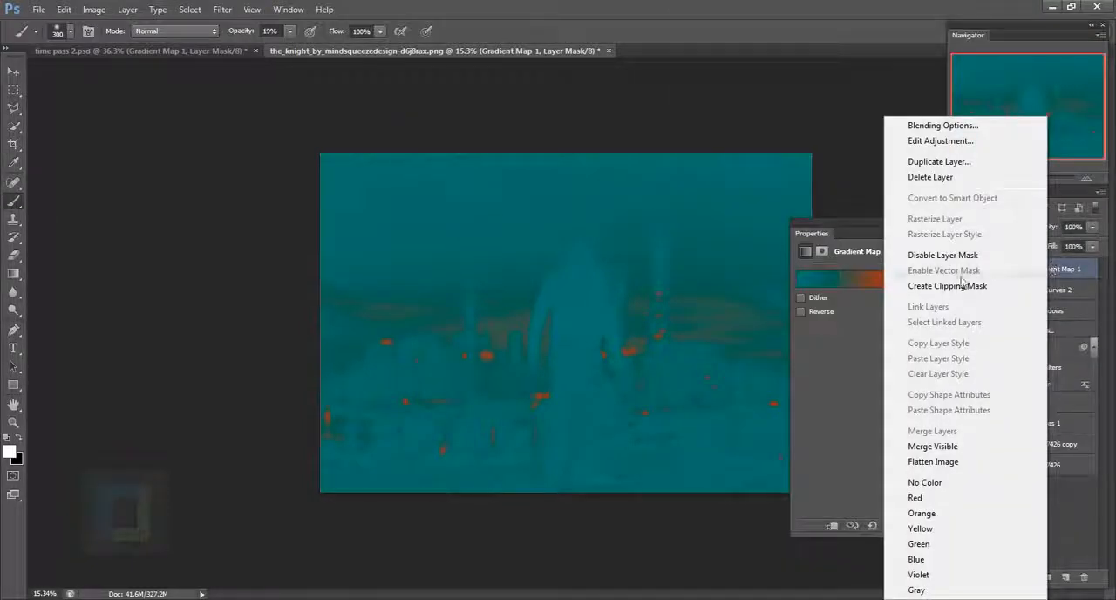
click(942, 219)
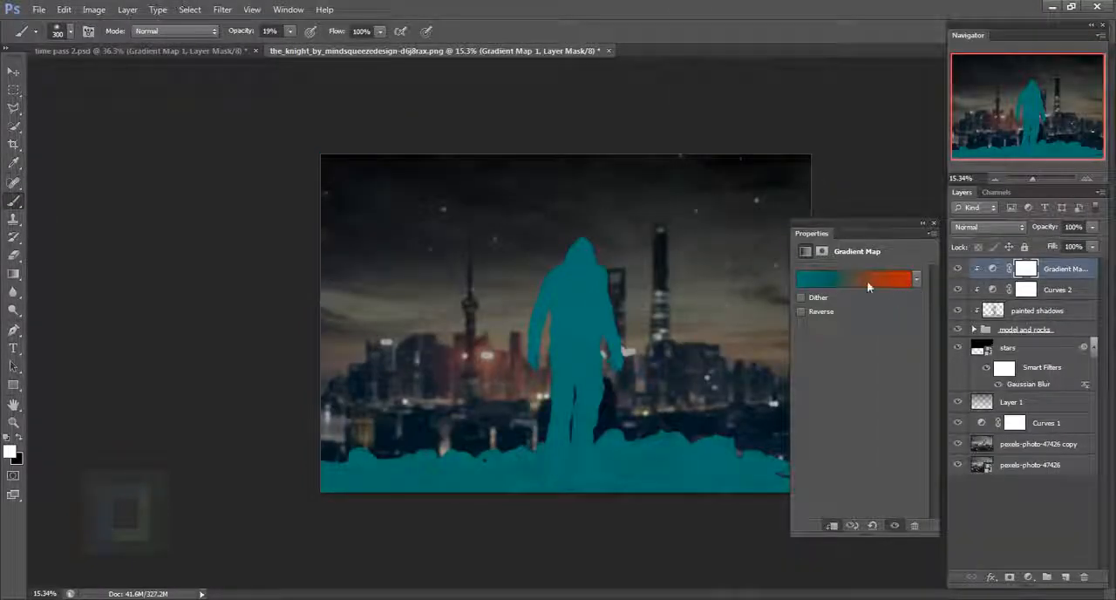
click(861, 277)
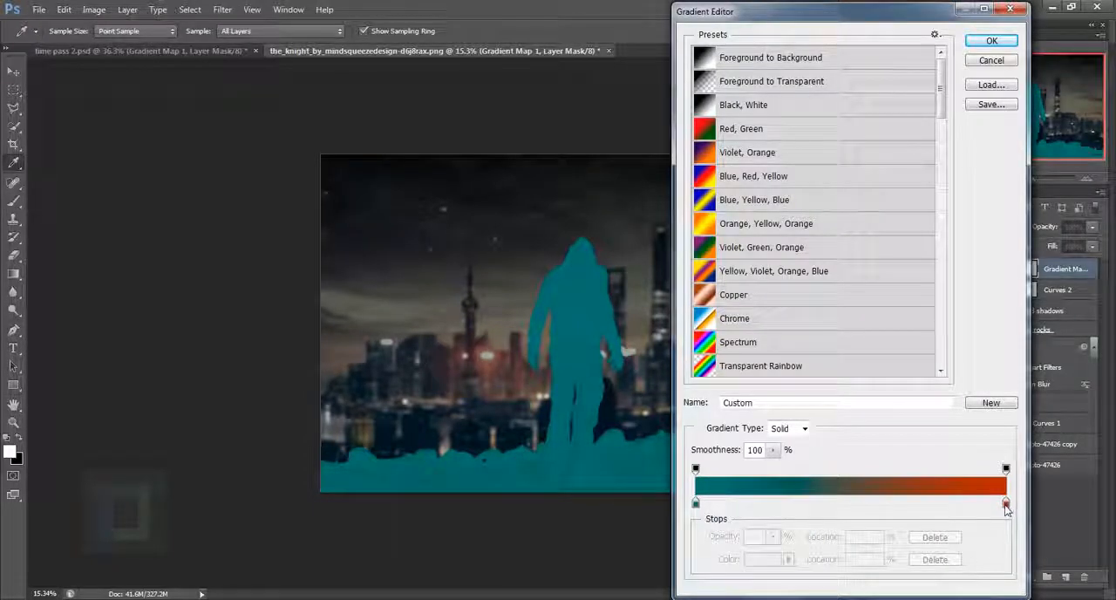
drag(1005, 506, 952, 511)
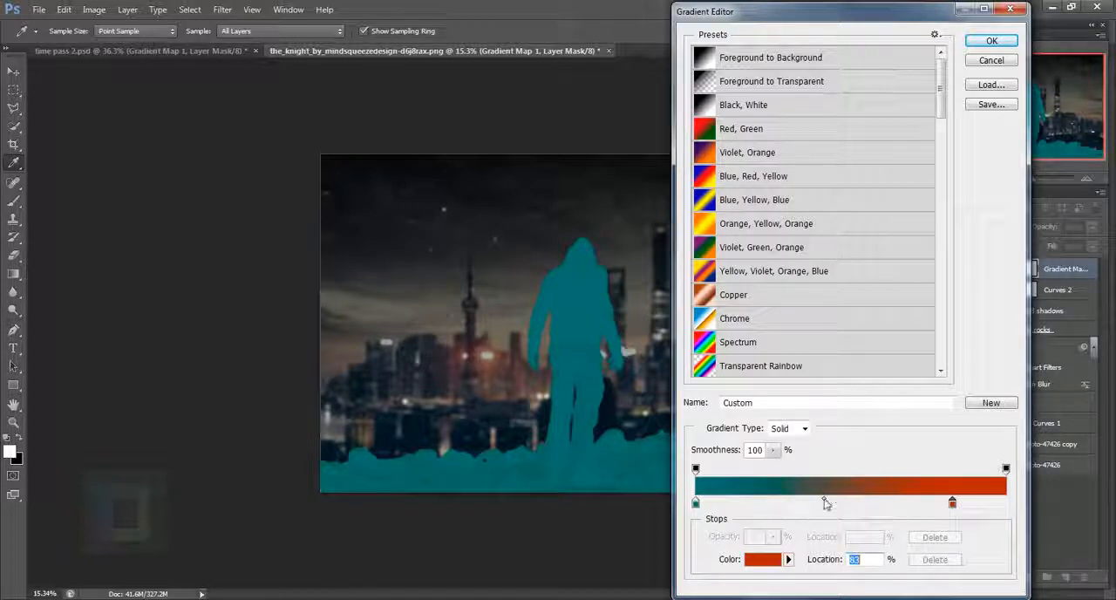
drag(825, 503, 747, 504)
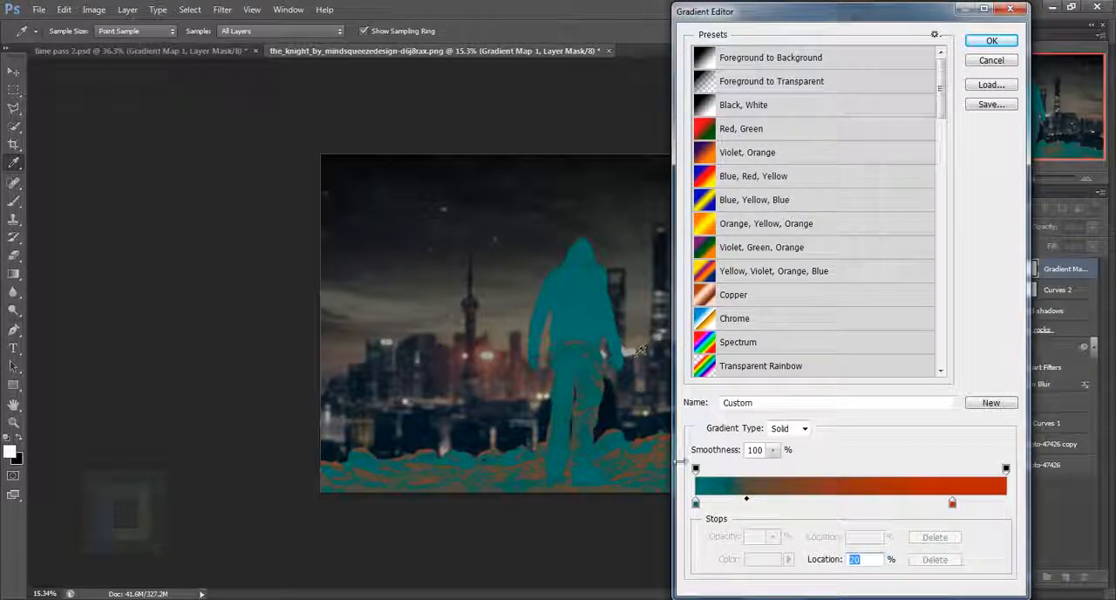
click(993, 41)
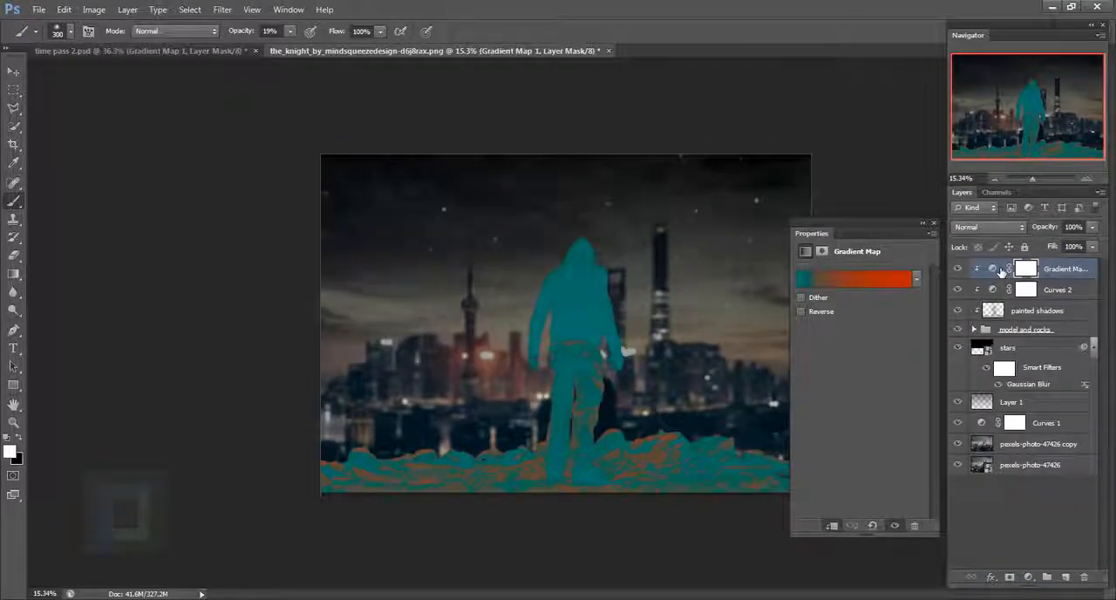
- Blend the gradient map layer in Difference mode at 16% opacity
click(990, 227)
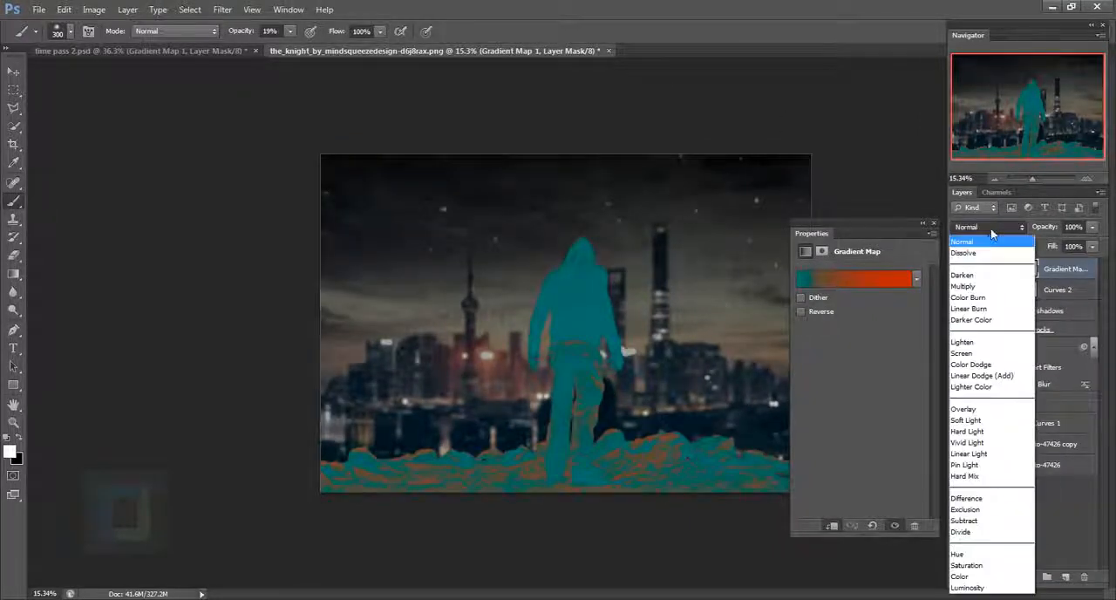
click(987, 500)
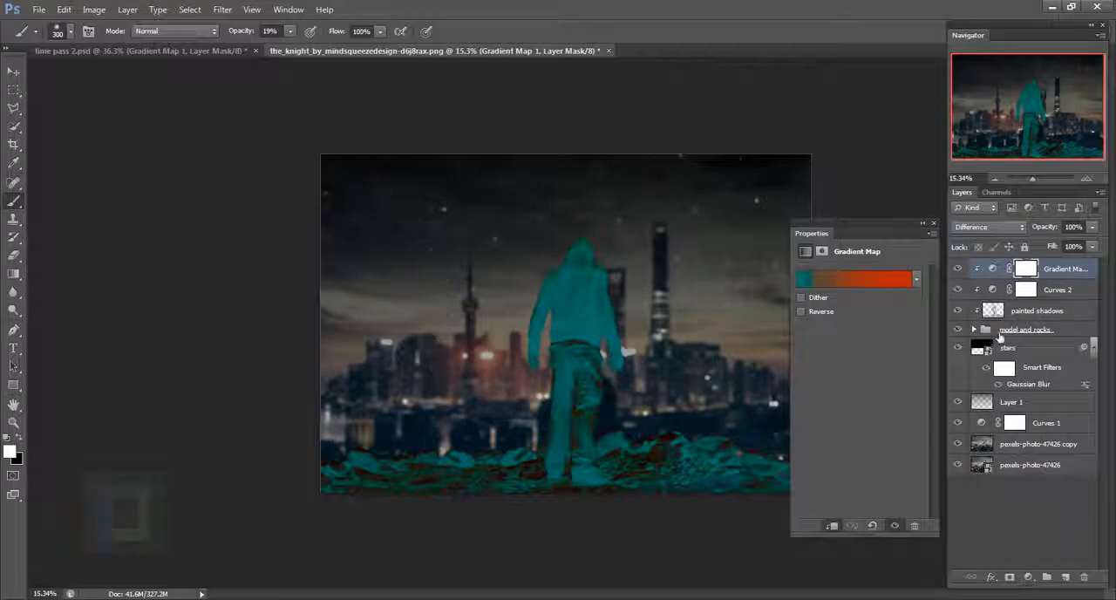
click(1093, 229)
click(1034, 243)
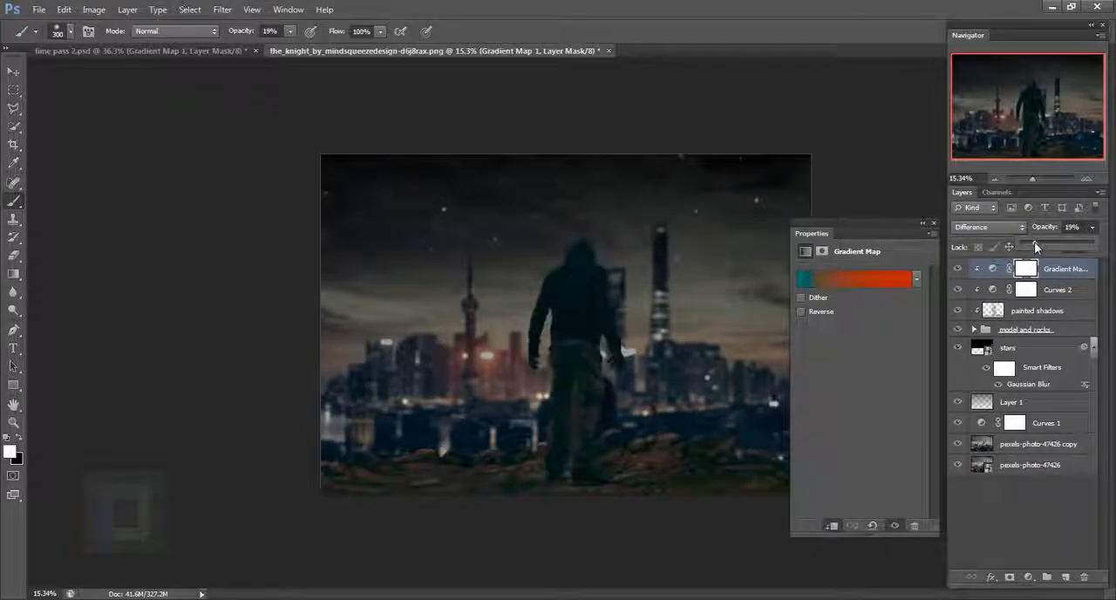
drag(1034, 244, 1030, 244)
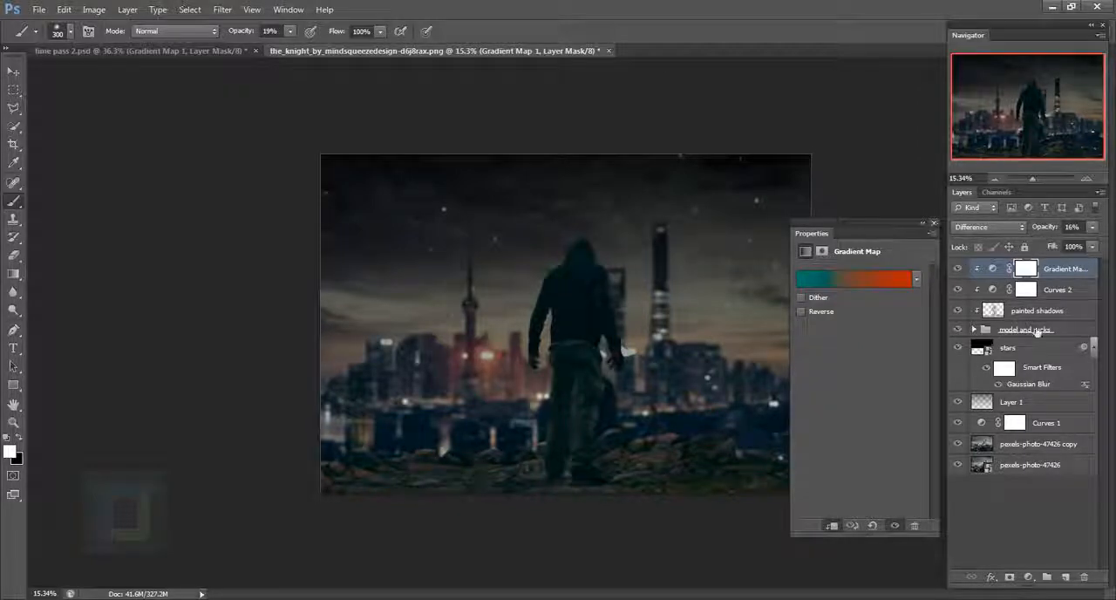
click(935, 223)
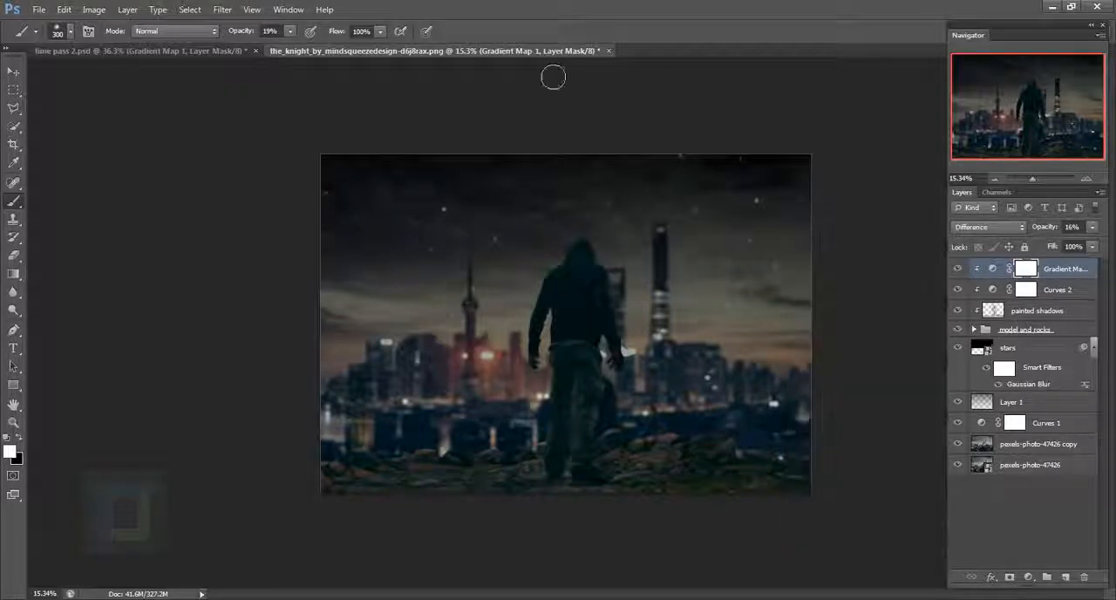
- Replace the gradient map's teal stop color with the hex color code from the clipboard
click(856, 279)
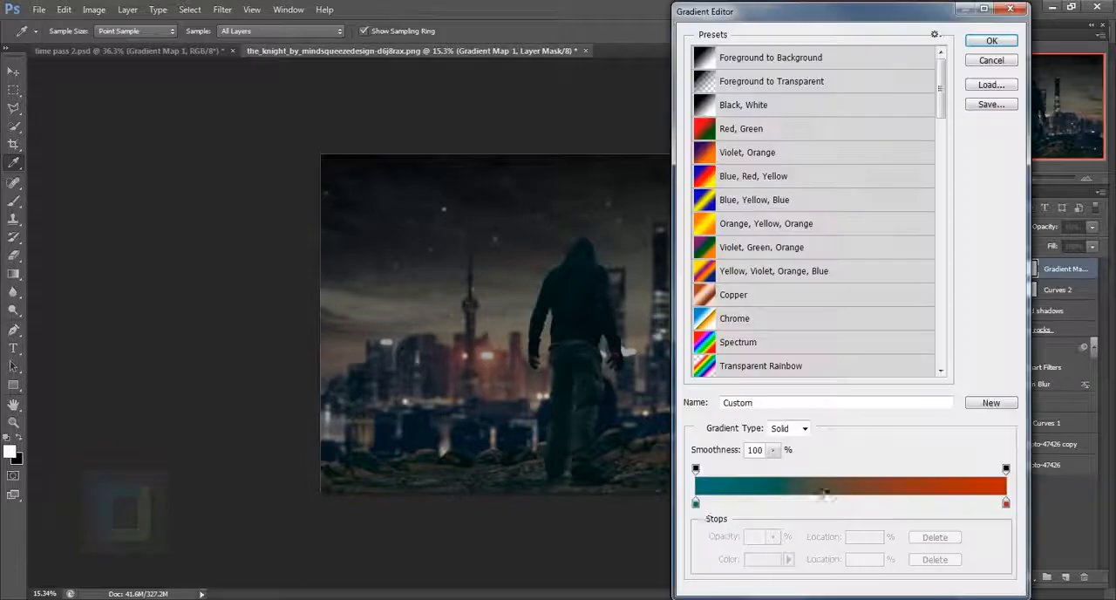
click(695, 503)
click(761, 559)
drag(1044, 350, 998, 350)
right_click(1013, 351)
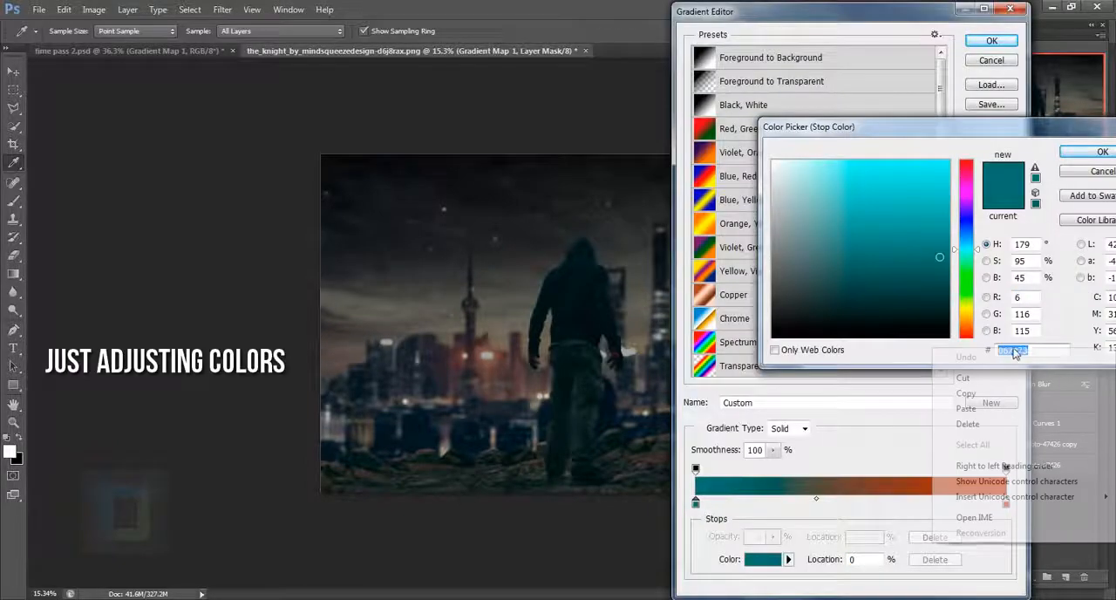
click(999, 410)
click(1089, 154)
click(991, 41)
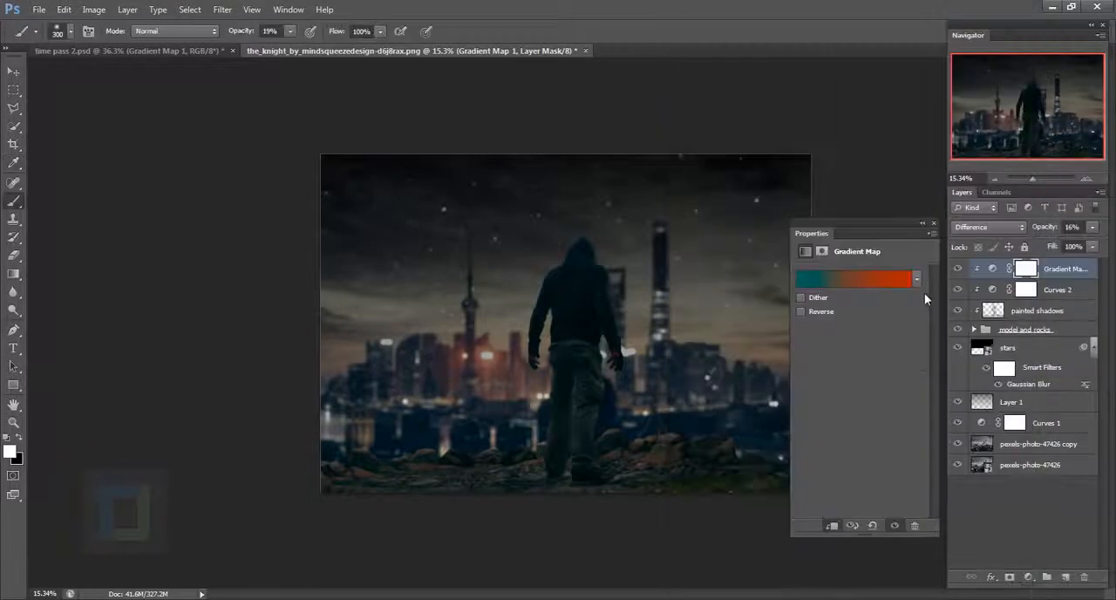
- Select the model and rocks group
click(1031, 331)
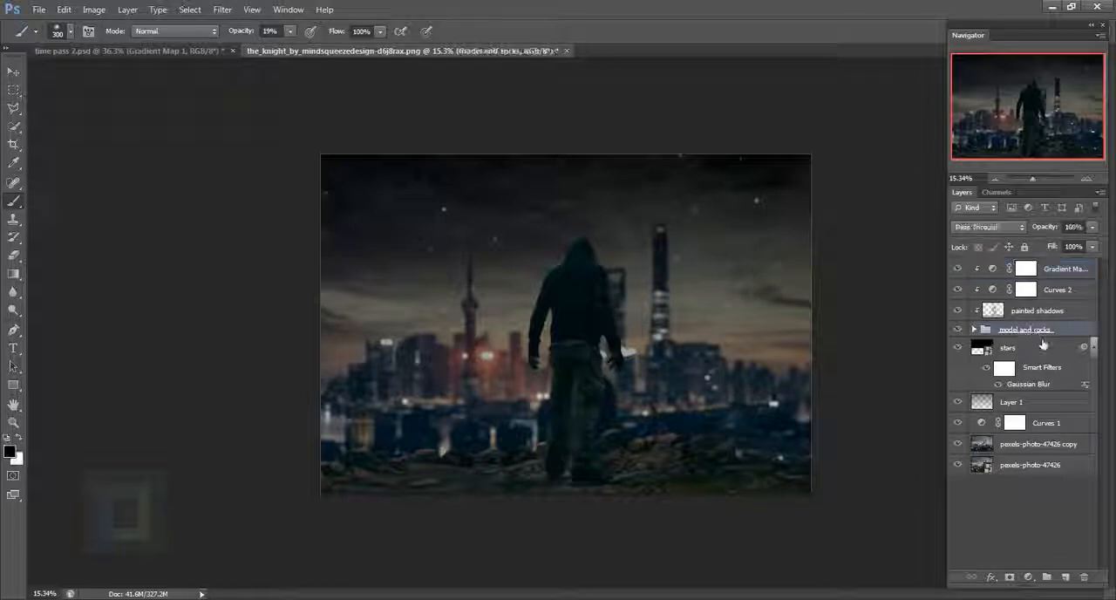
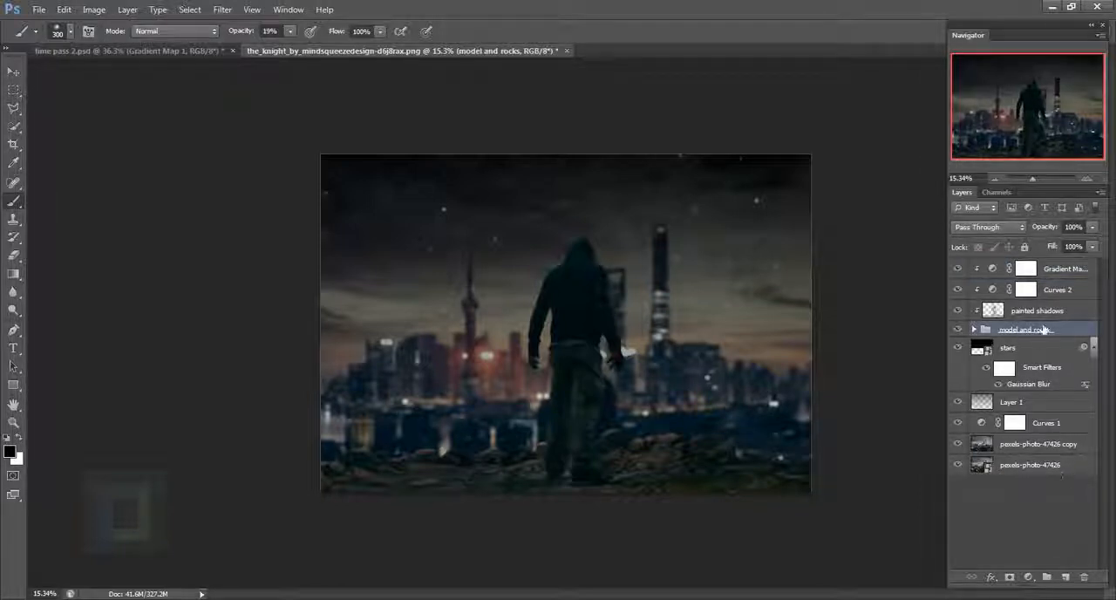
- Add a new layer directly beneath the model and rocks group and name it glow
key(ctrl)
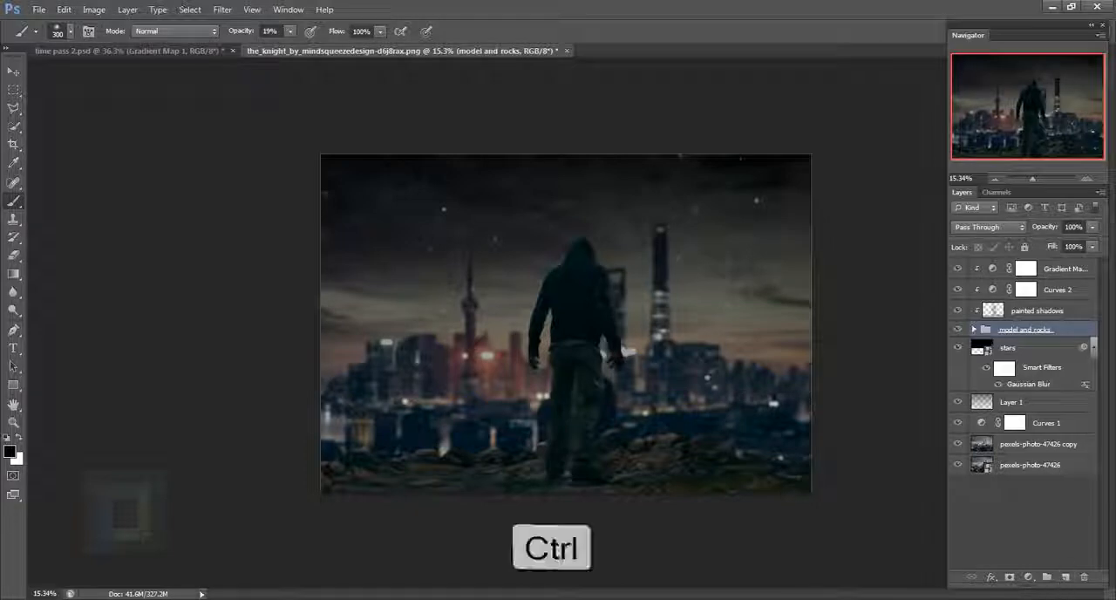
ctrl+click(1066, 577)
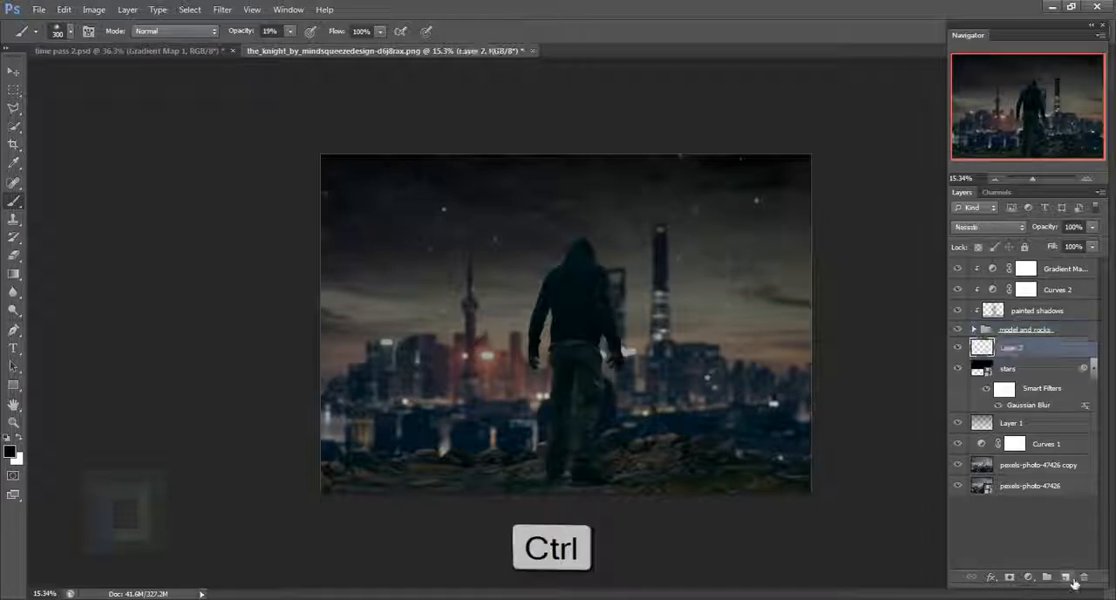
double_click(1018, 348)
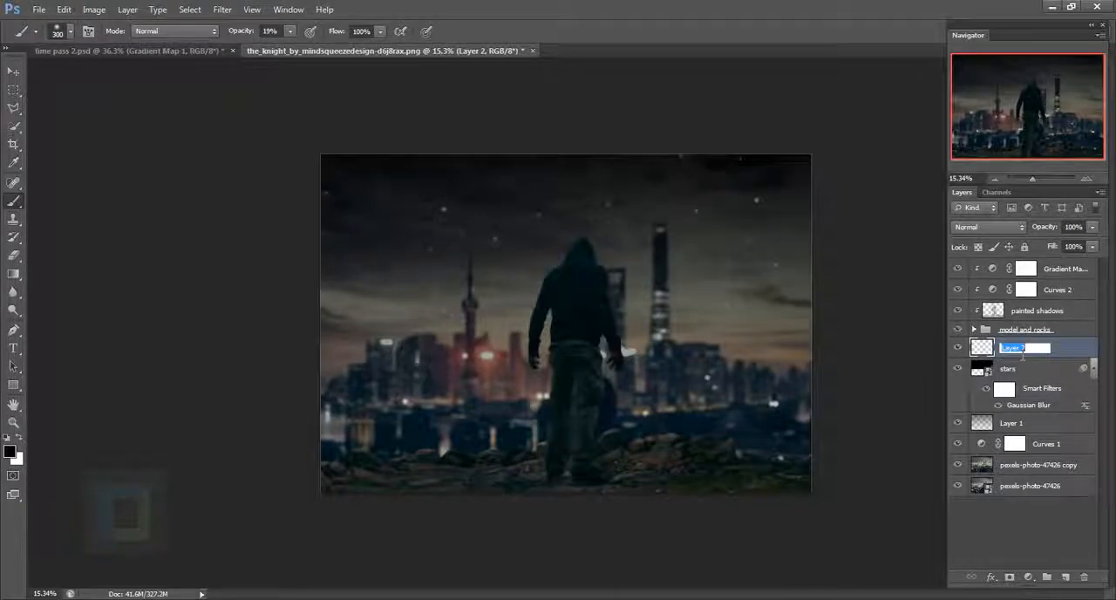
text(p)
key(Return)
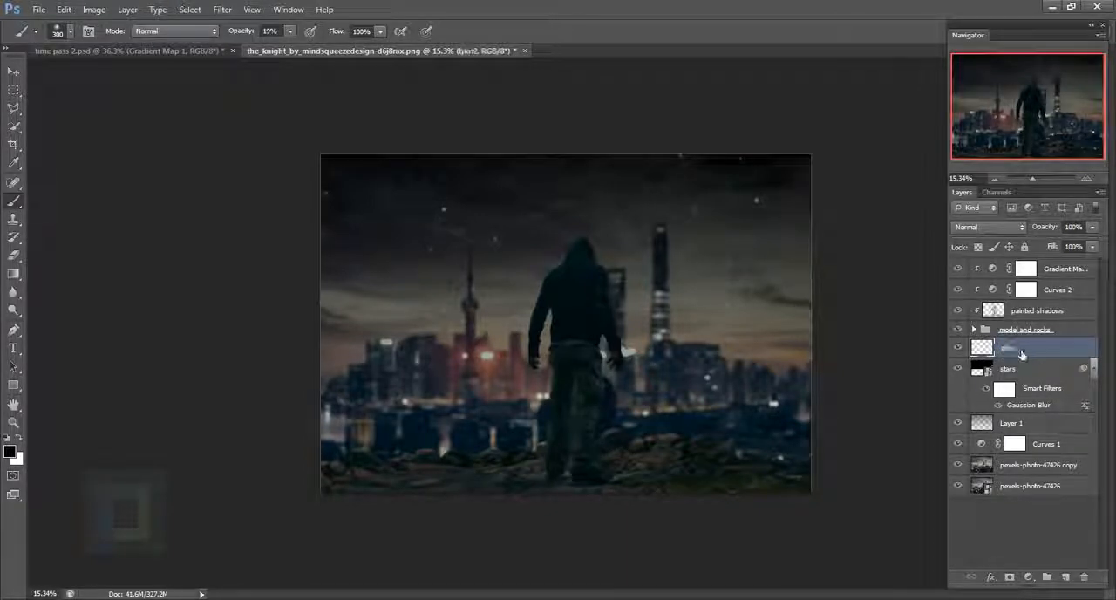
- Set the foreground color to a saturated dark orange with a hue of 23°
click(10, 451)
drag(969, 325, 966, 331)
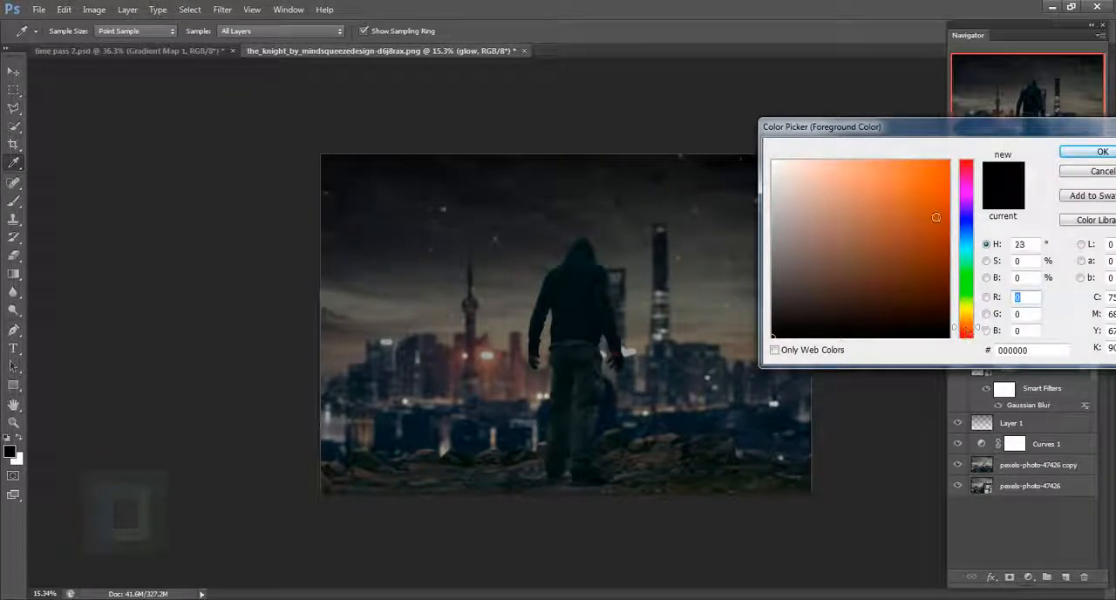
mouse_move(935, 217)
mouse_down()
mouse_move(933, 184)
mouse_move(919, 184)
mouse_move(932, 187)
mouse_move(933, 219)
mouse_up()
click(1085, 153)
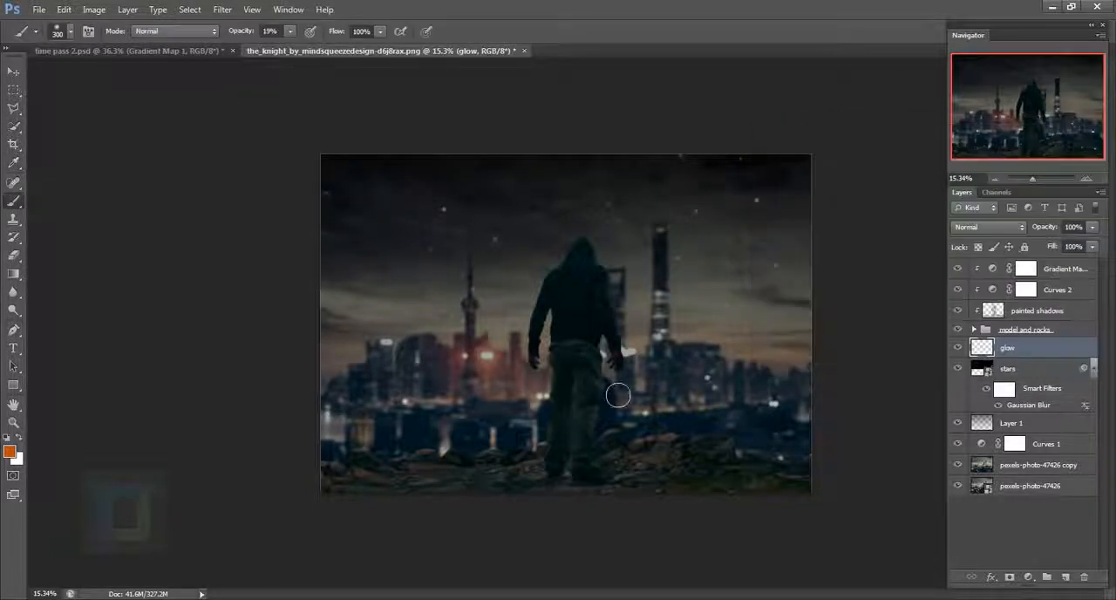
- Set up a soft round brush at 2000 px with 0% hardness and 100% opacity
key(bracketright)
key(bracketright)
key(bracketright)
key(bracketright)
key(bracketright)
key(bracketright)
key(bracketright)
key(bracketright)
key(bracketright)
key(bracketright)
key(bracketright)
key(bracketright)
key(bracketright)
key(bracketright)
scroll(460, 450, down, 7)
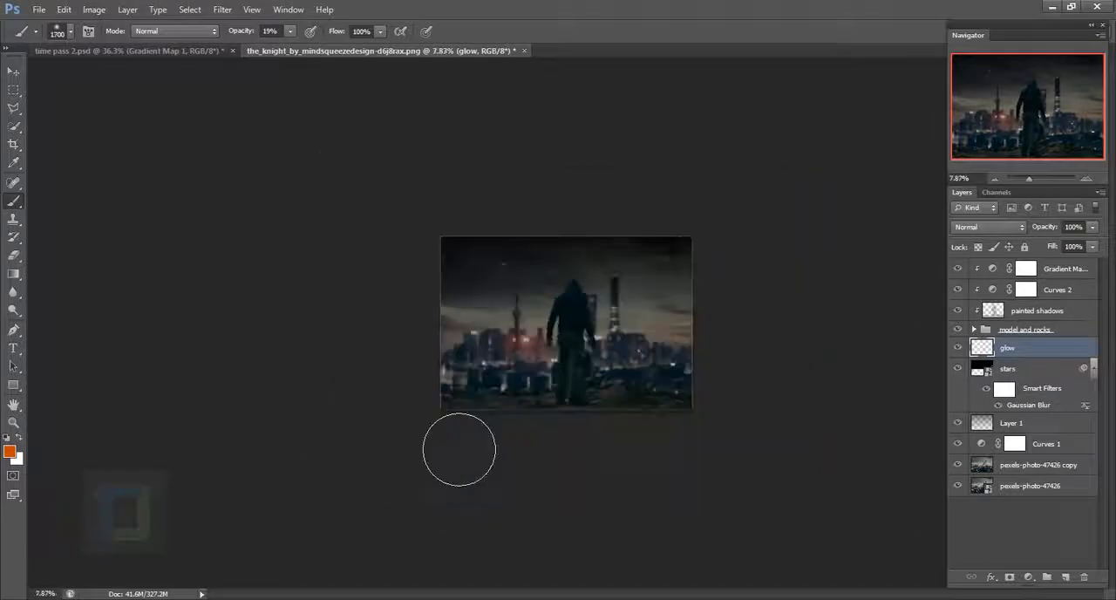
key(bracketright)
key(bracketright)
key(bracketright)
scroll(523, 514, up, 5)
right_click(504, 520)
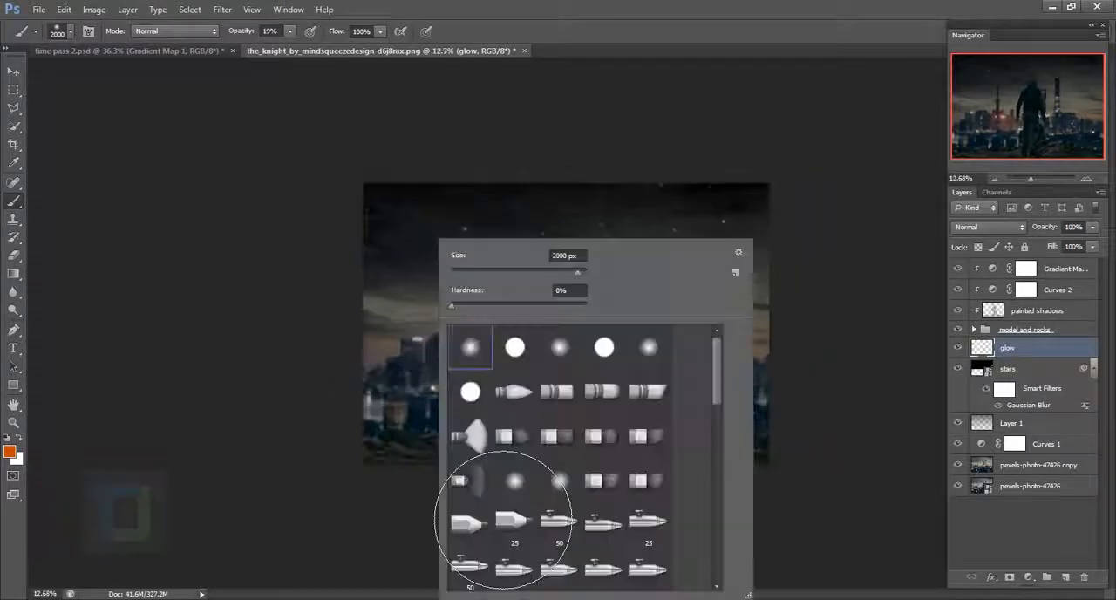
click(581, 297)
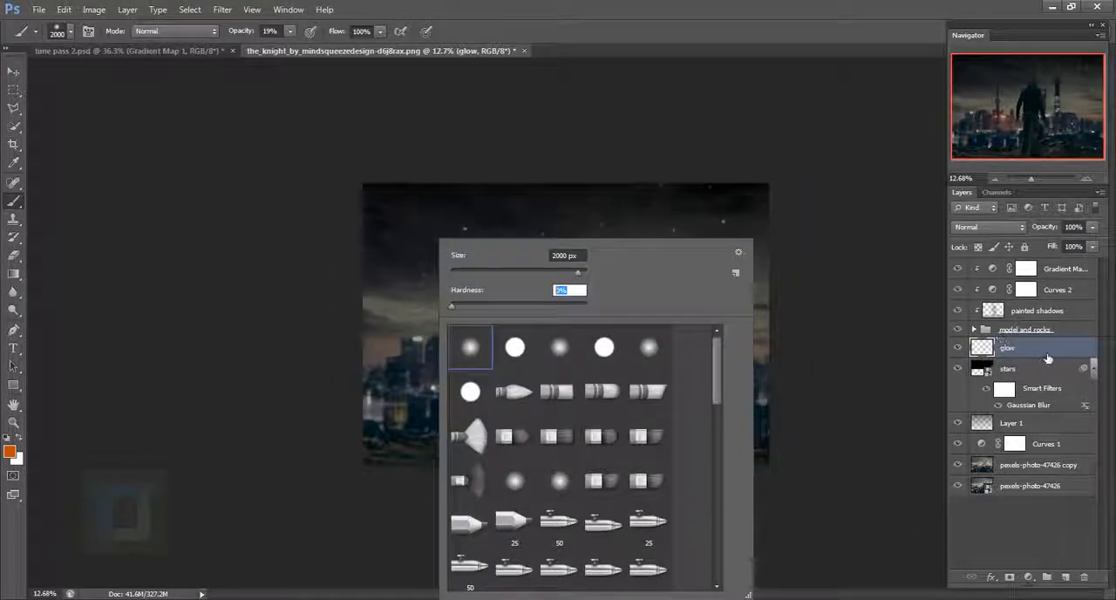
click(1048, 358)
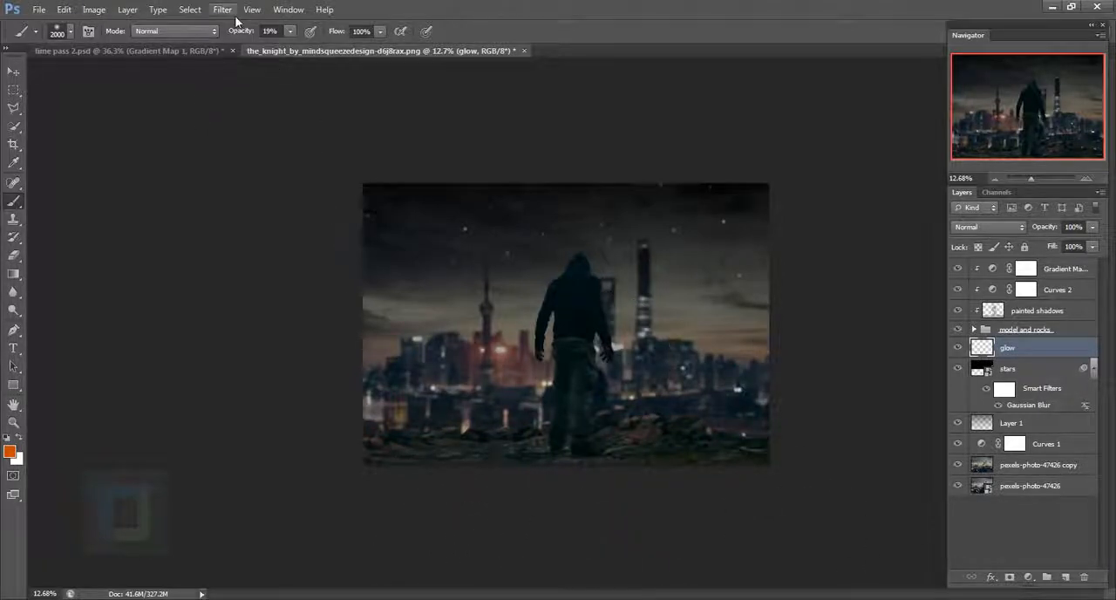
click(270, 30)
key(Return)
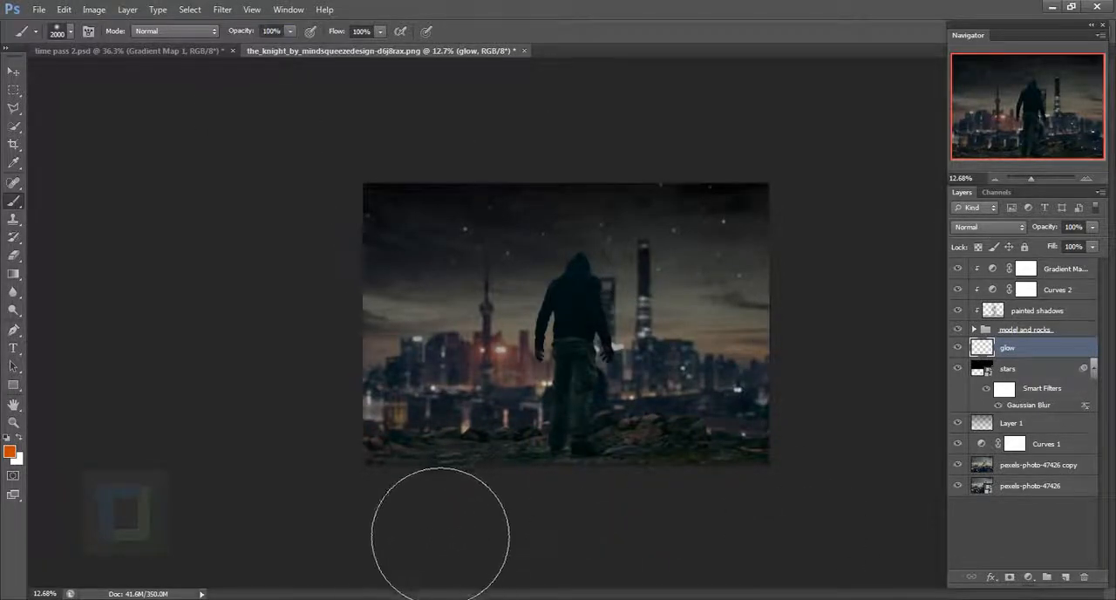
- Paint a broad orange glow across the lower edge of the skyline, behind the man and rocks
mouse_move(448, 553)
mouse_down()
mouse_move(796, 548)
mouse_move(850, 537)
mouse_up()
drag(392, 568, 872, 582)
scroll(906, 598, up, 3)
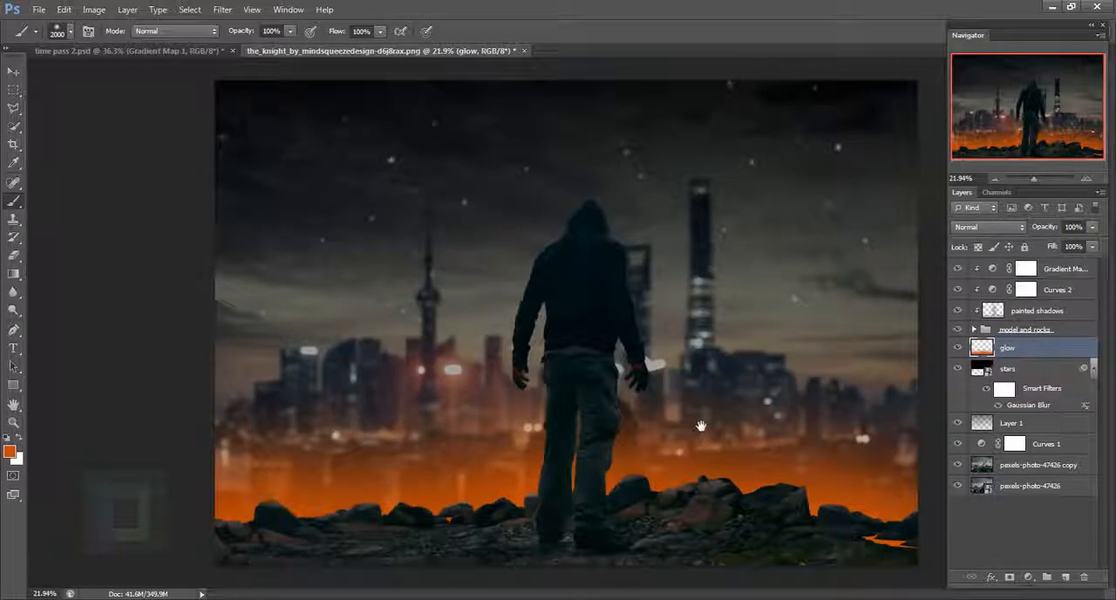
scroll(991, 598, down, 3)
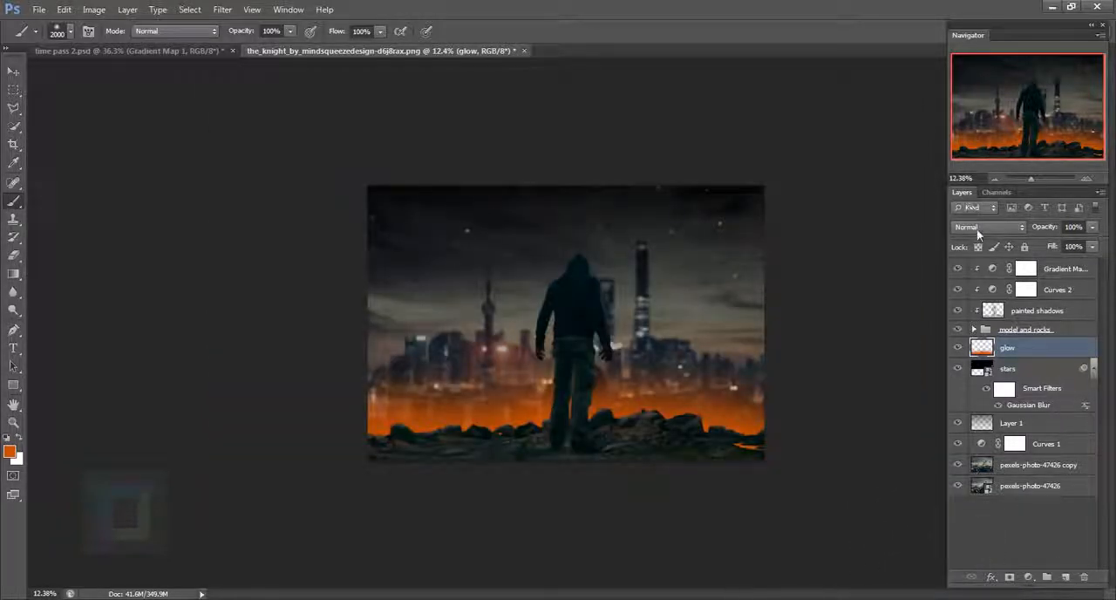
- Blend the glow layer in Color Dodge mode, then duplicate it and set the copy to Screen
click(976, 228)
click(972, 361)
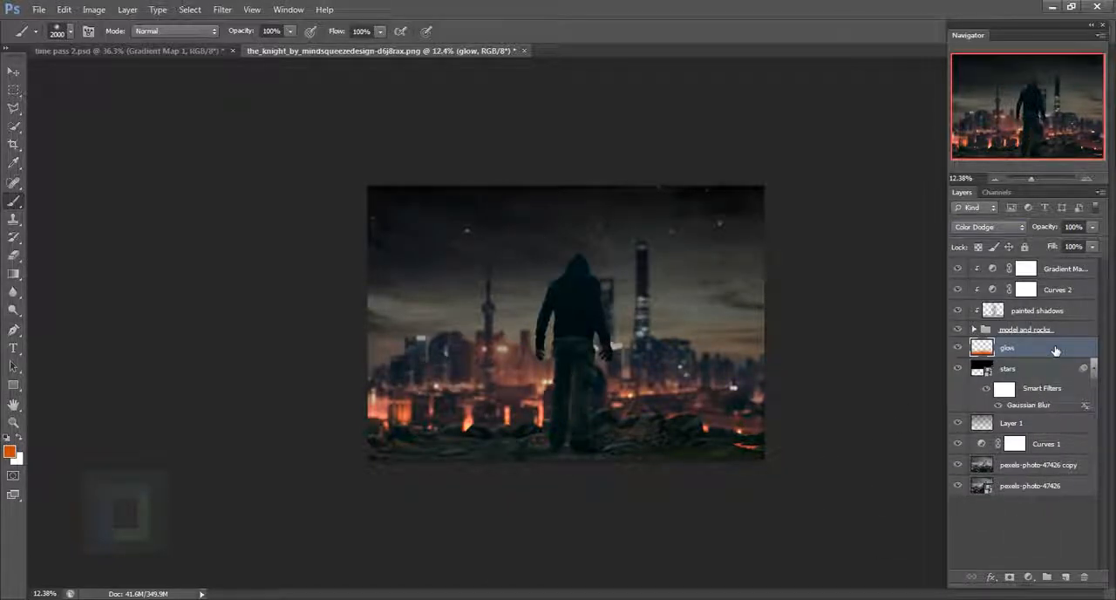
key(ctrl+j)
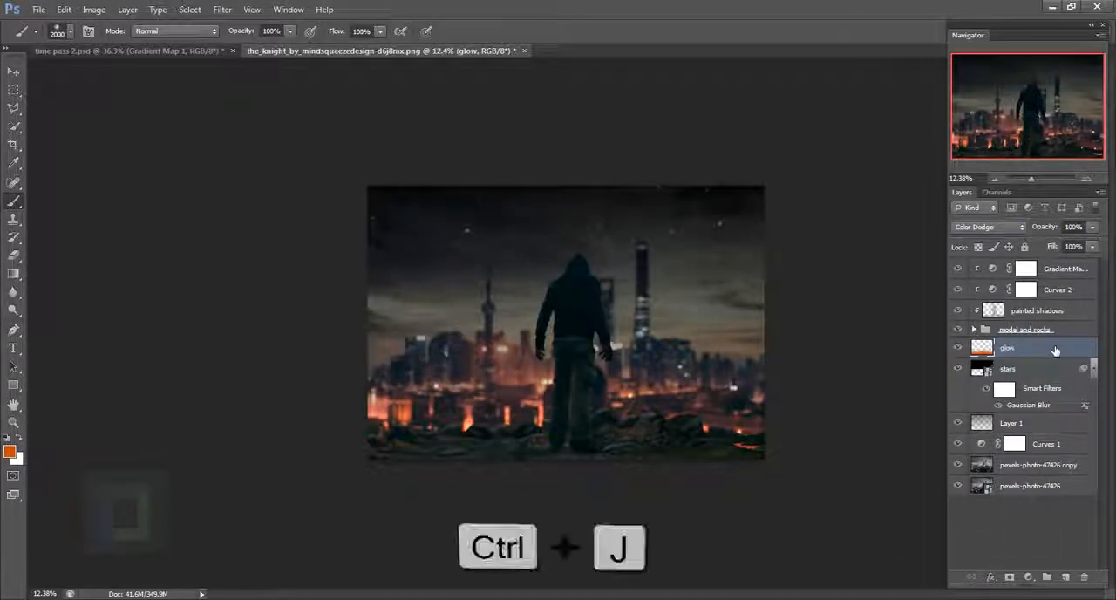
click(990, 227)
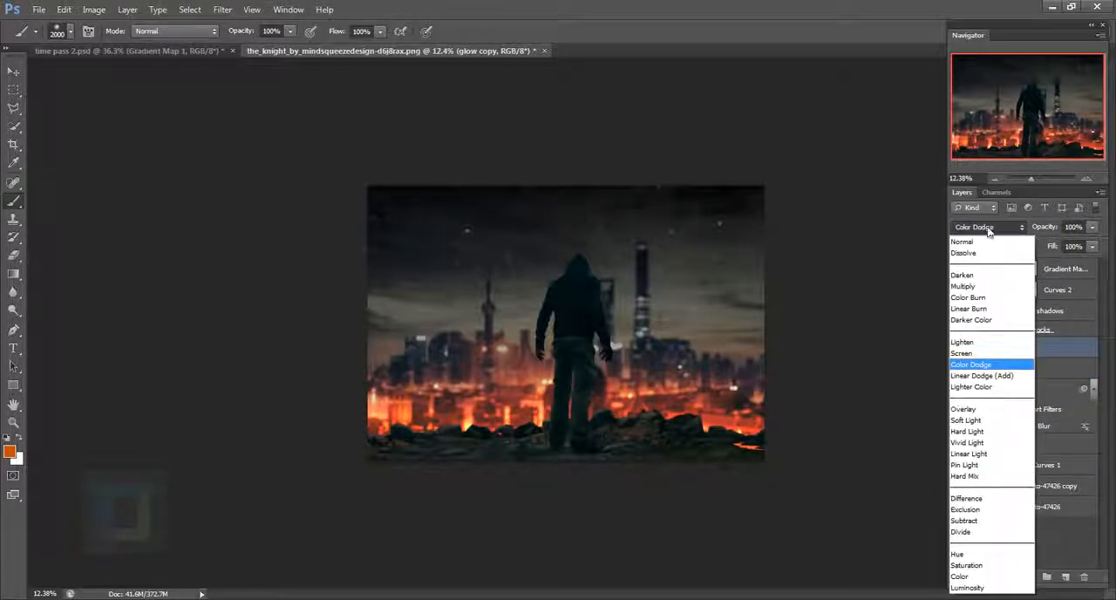
click(979, 355)
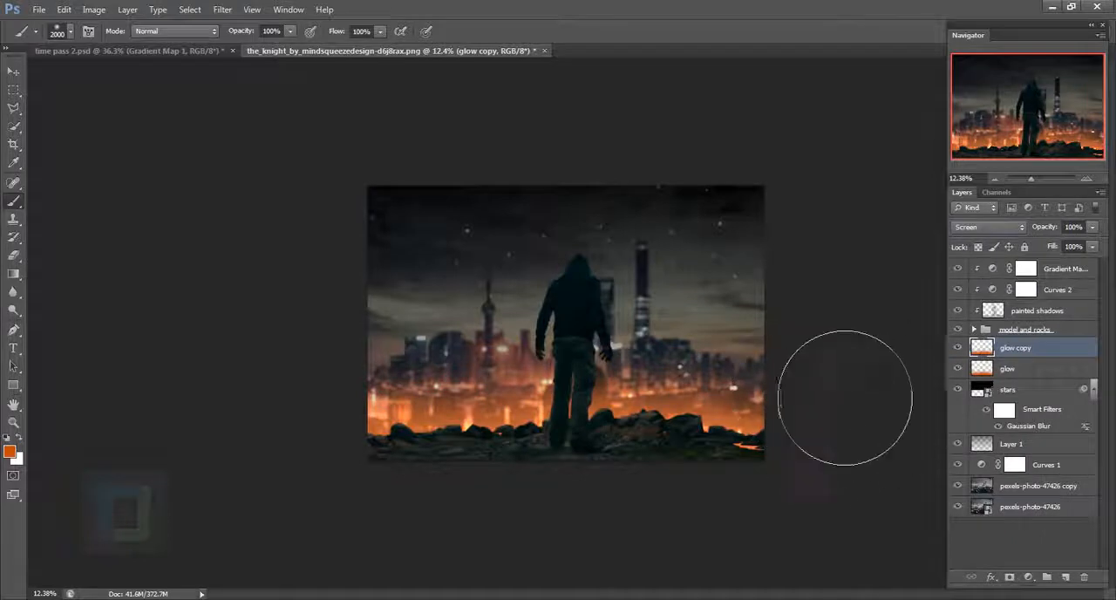
- Move the glow copy slightly up and the original glow layer slightly down
scroll(708, 492, up, 1)
key(v)
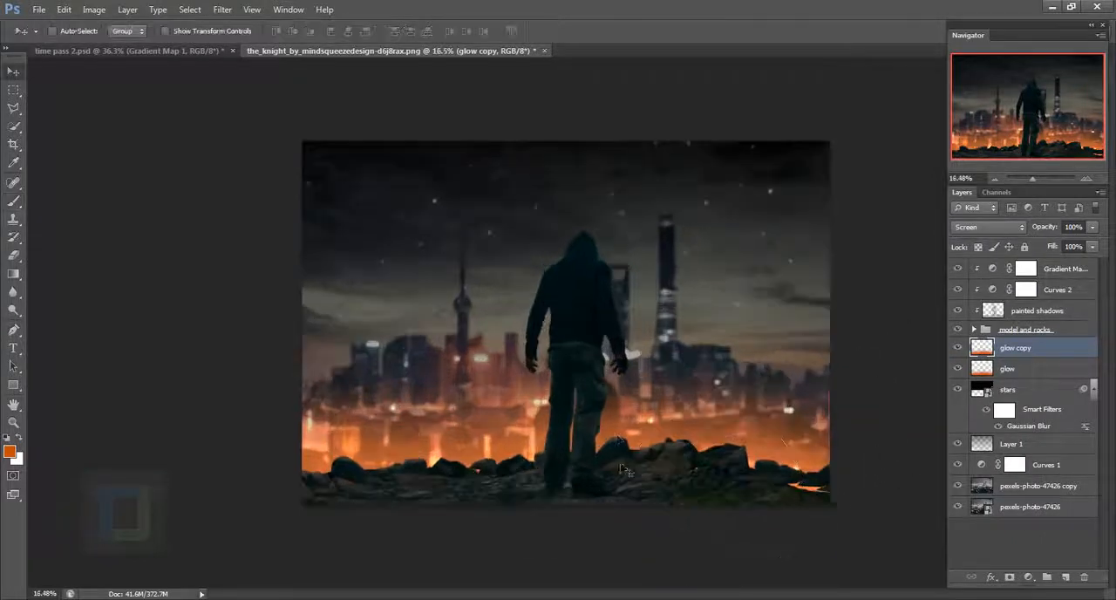
drag(625, 455, 626, 431)
click(1045, 369)
drag(483, 422, 478, 457)
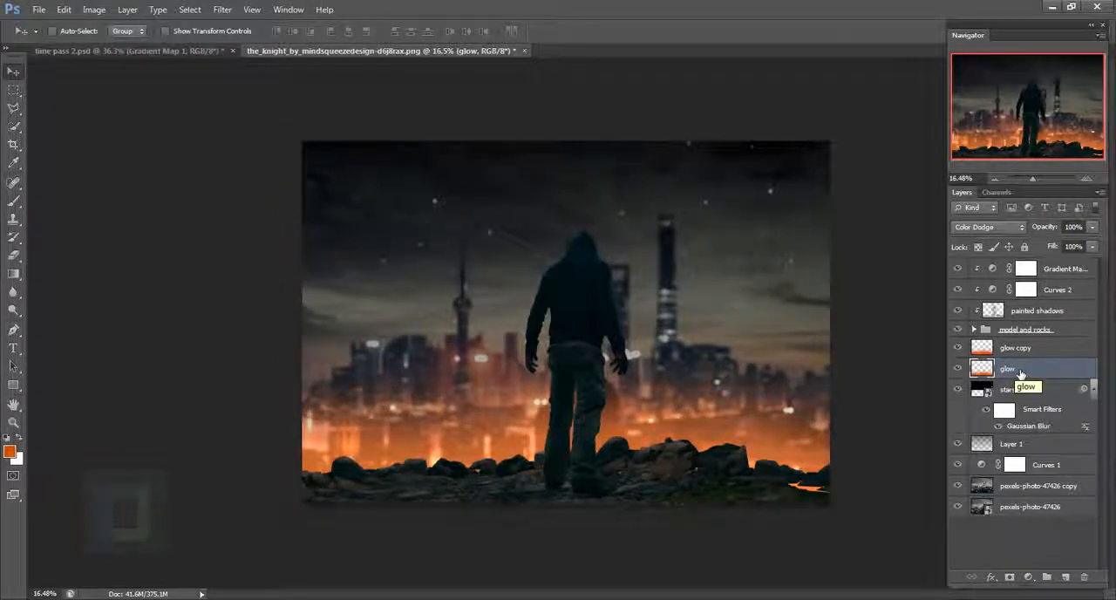
- Apply Hue/Saturation to the glow layer with hue +11, saturation +47 and lightness +6
click(94, 9)
mouse_move(106, 50)
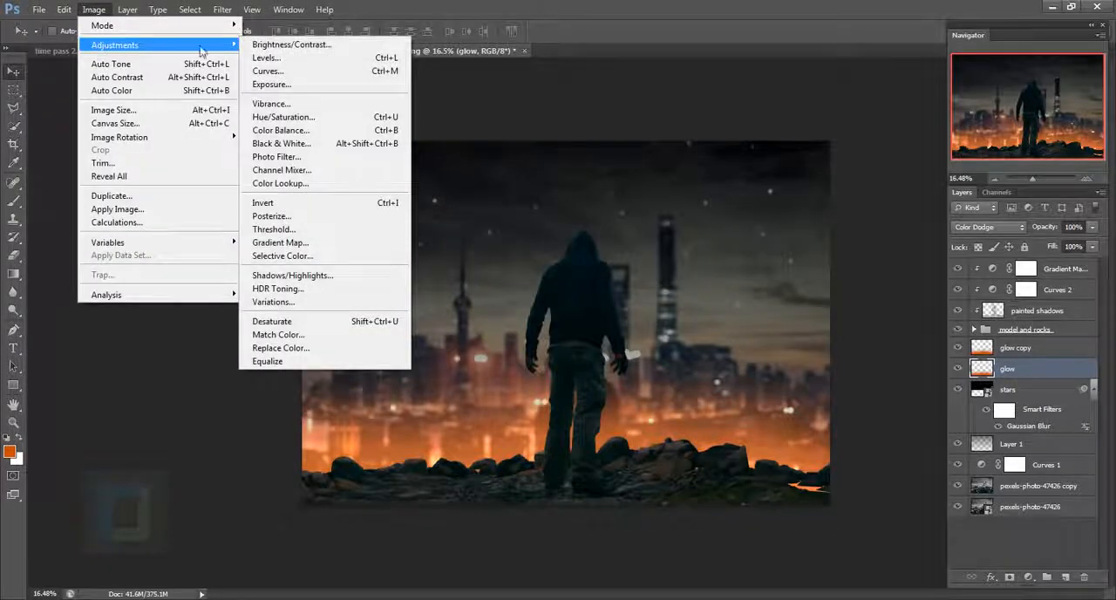
click(319, 118)
drag(938, 200, 830, 214)
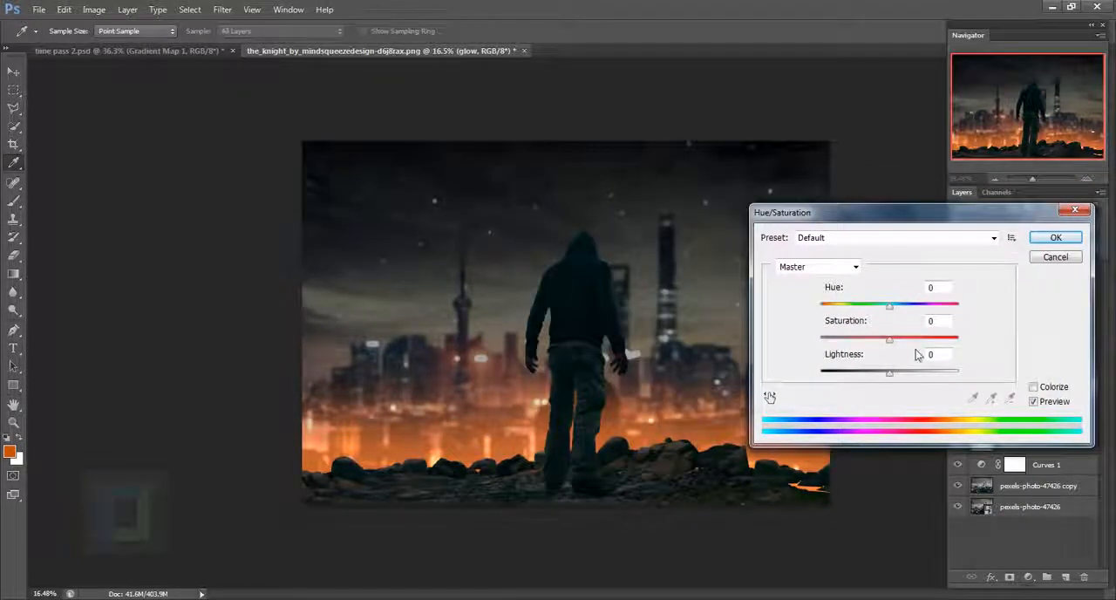
drag(888, 342, 924, 346)
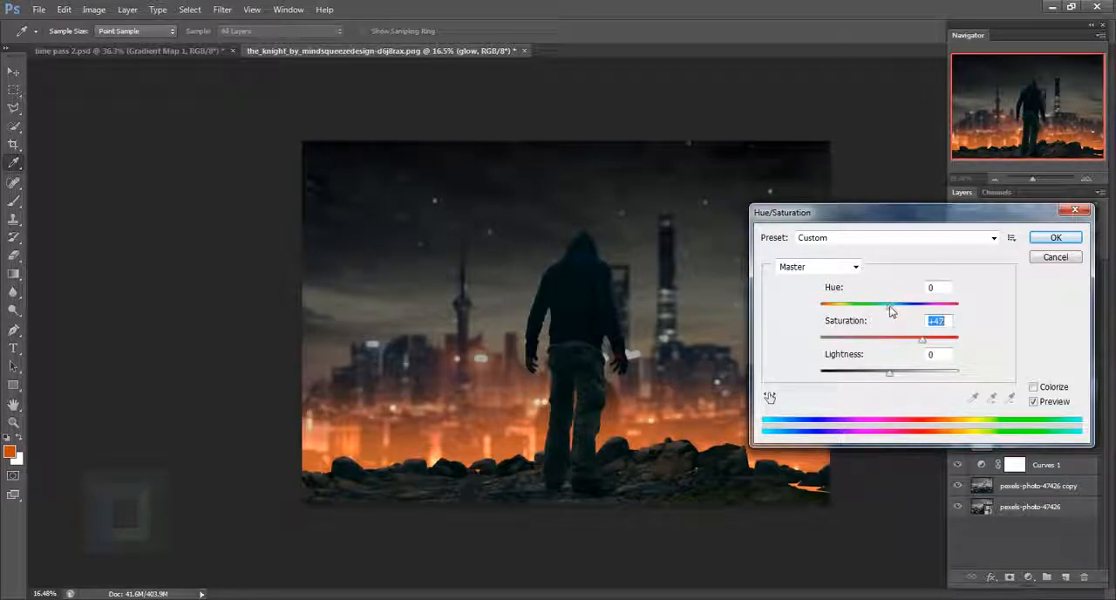
mouse_move(891, 310)
mouse_down()
mouse_move(935, 314)
mouse_move(848, 310)
mouse_move(893, 316)
mouse_up()
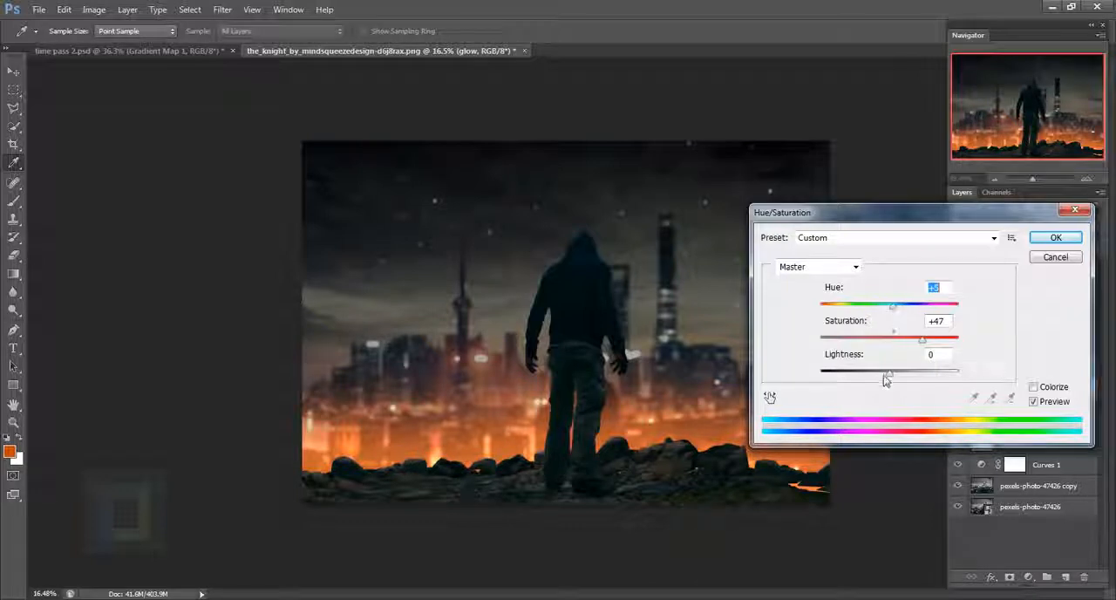
mouse_move(892, 380)
mouse_down()
mouse_move(897, 372)
mouse_move(870, 378)
mouse_move(895, 373)
mouse_up()
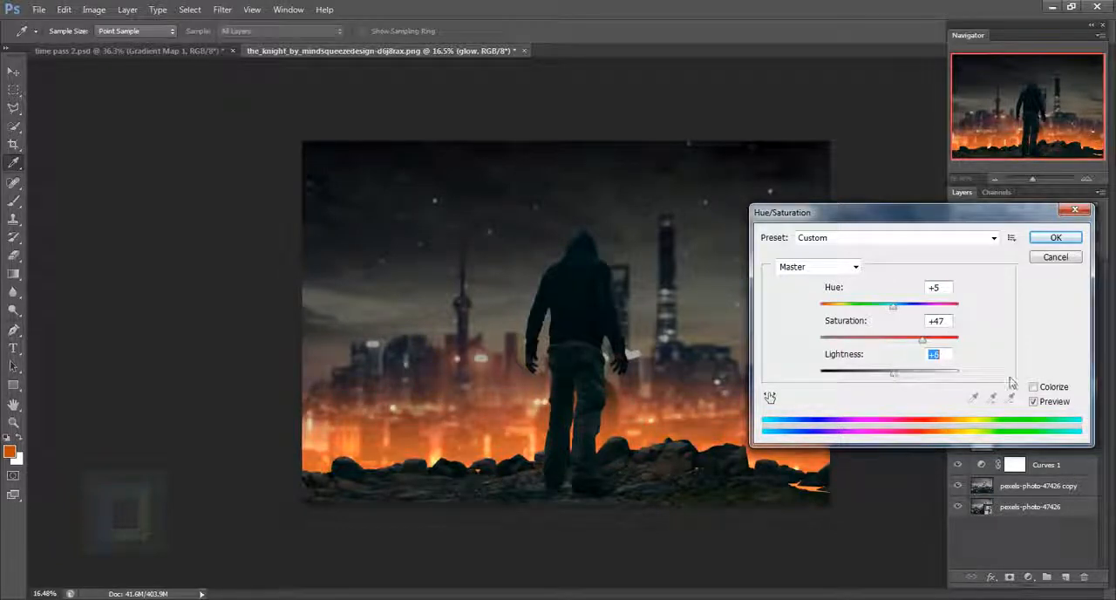
click(1033, 402)
click(1033, 402)
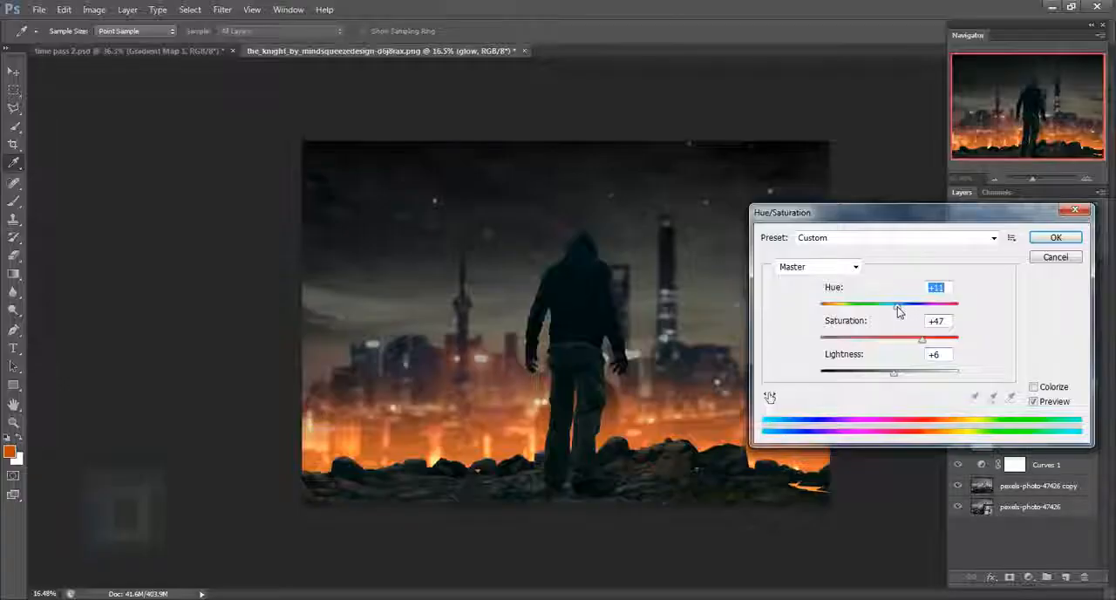
click(1046, 241)
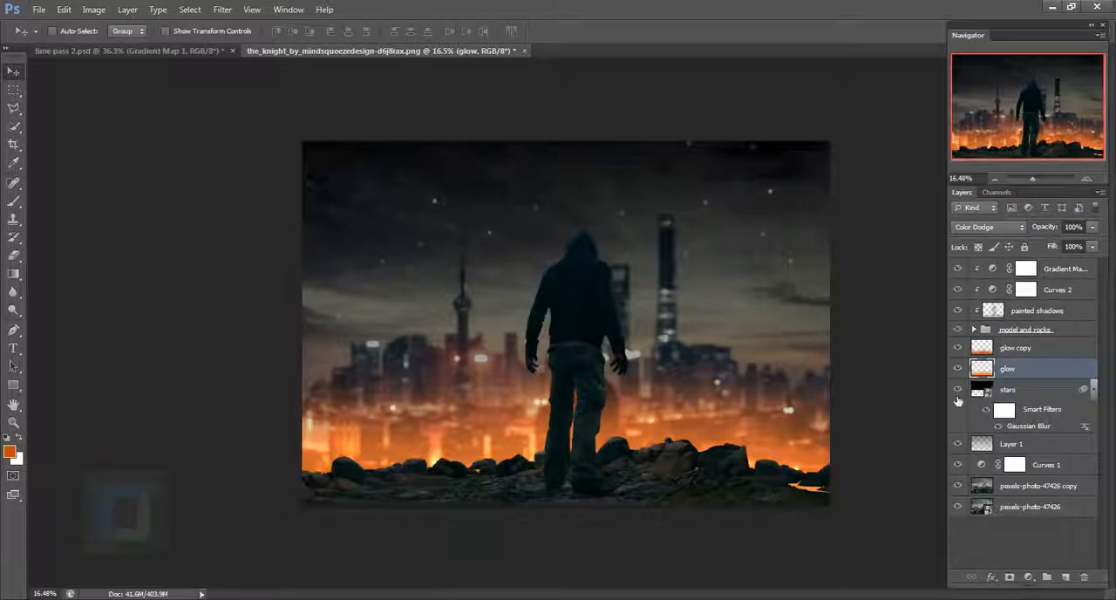
- Stretch the glow copy upward to about 117% height and shift it slightly down
click(1030, 349)
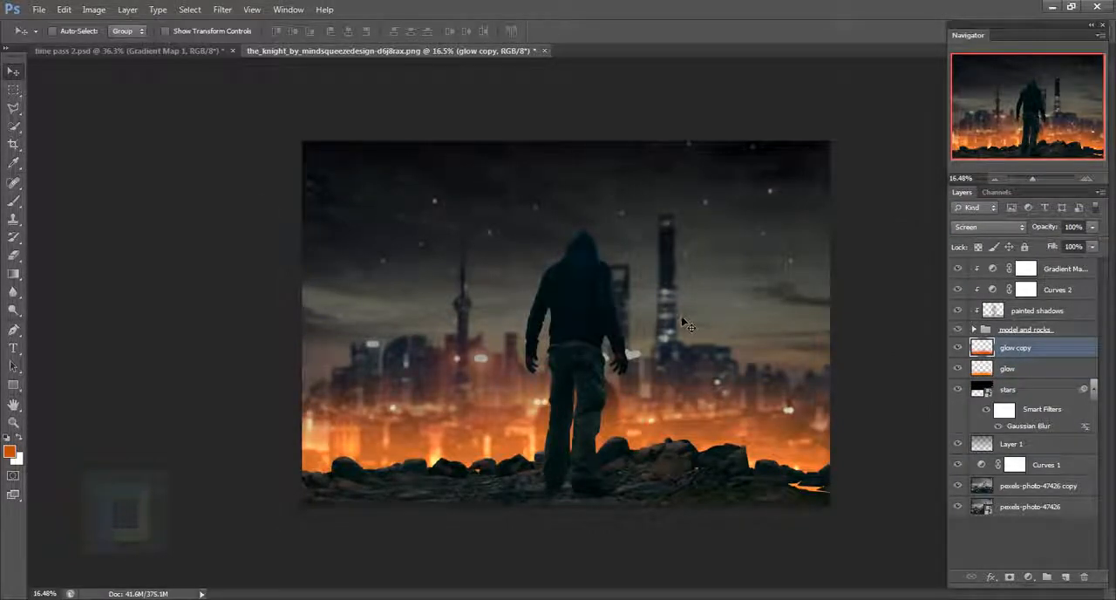
key(ctrl+t)
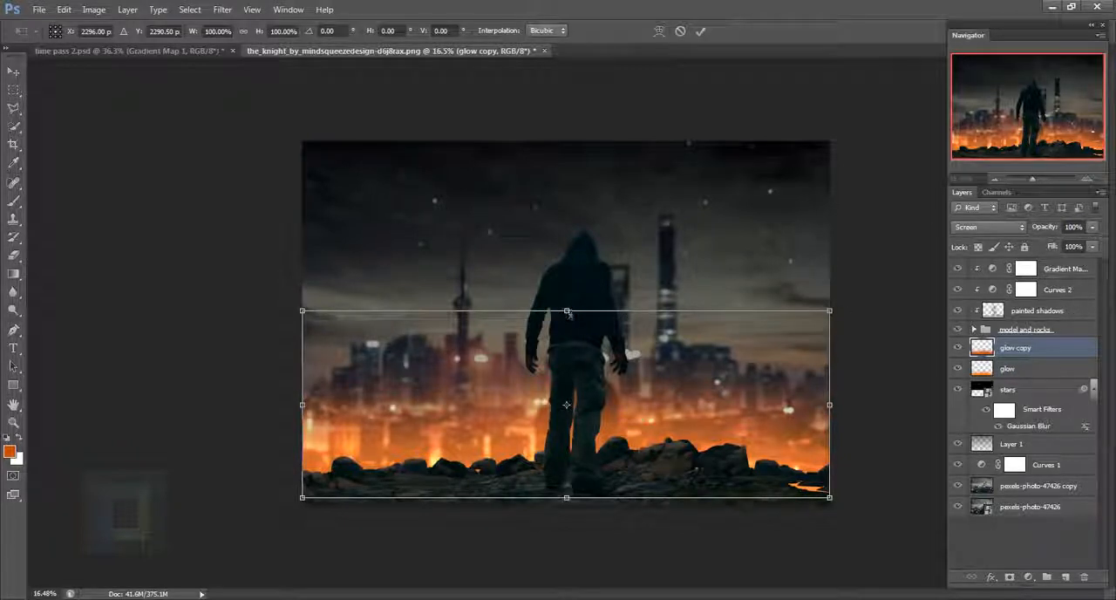
drag(570, 315, 580, 284)
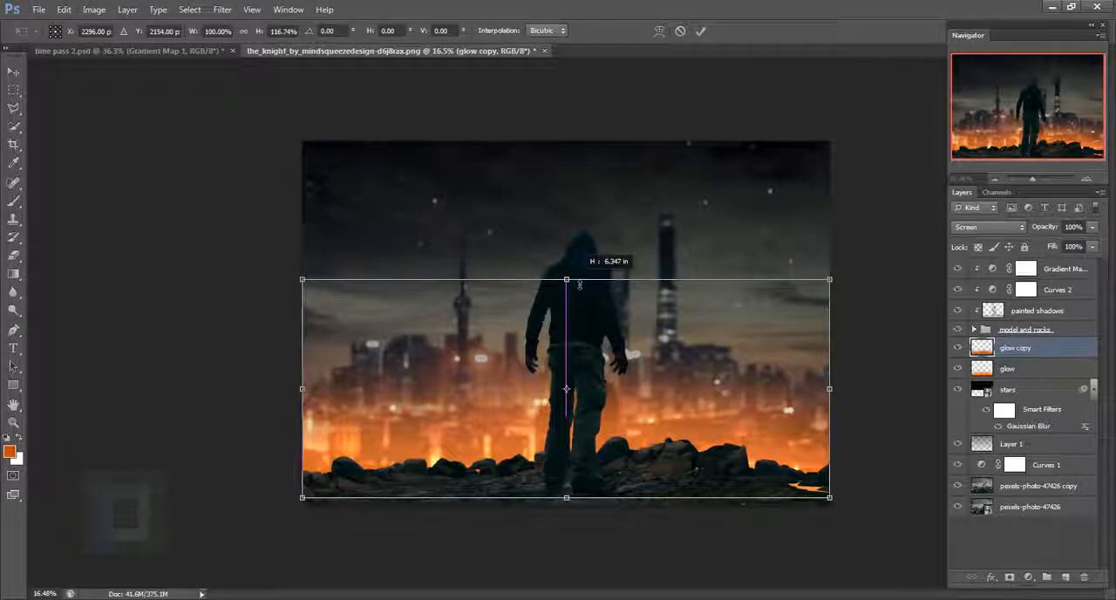
key(Return)
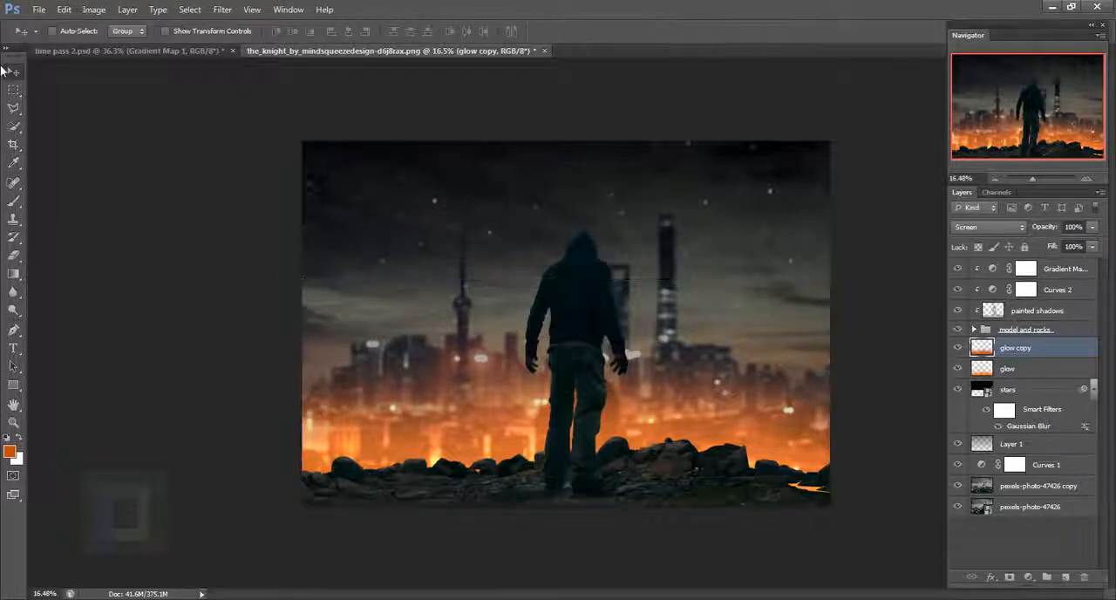
drag(443, 395, 442, 402)
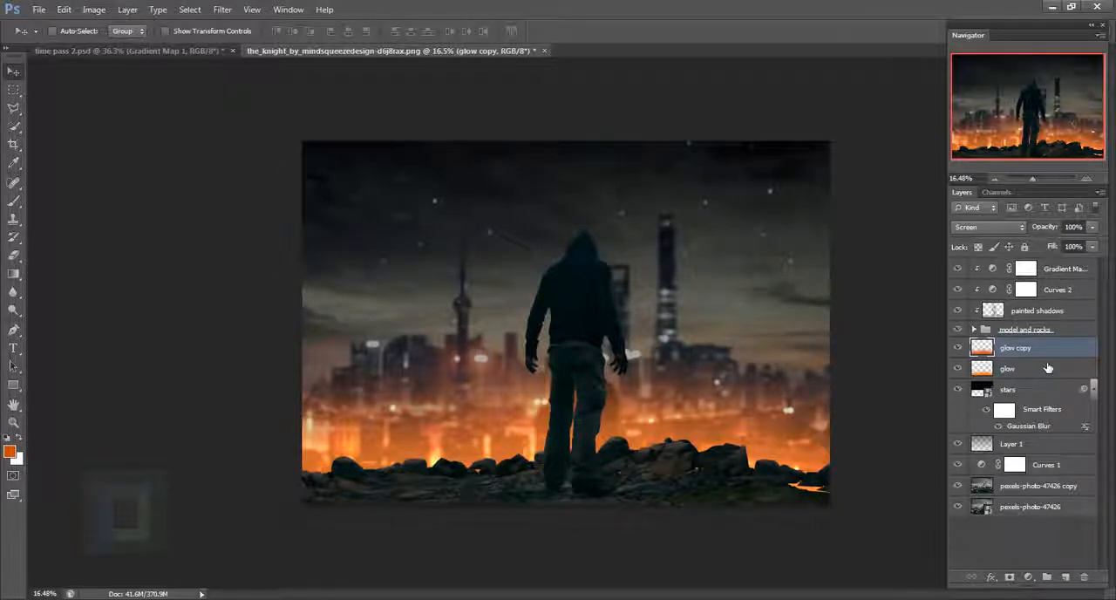
- Place the fire image binarystock_0121_by_binarystock.jpg above the glow copy layer
click(38, 10)
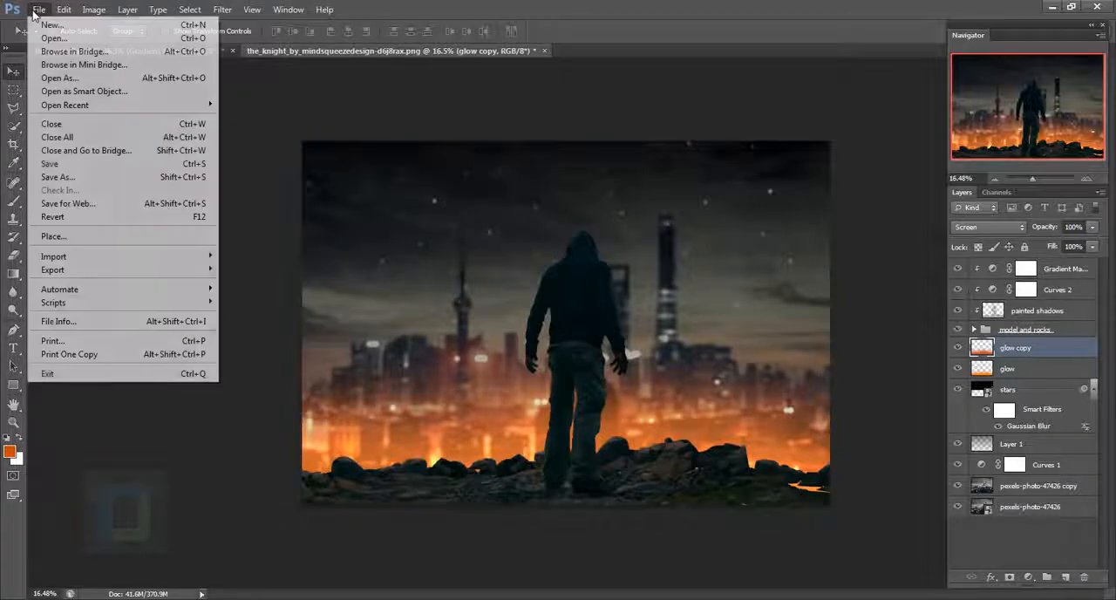
click(54, 236)
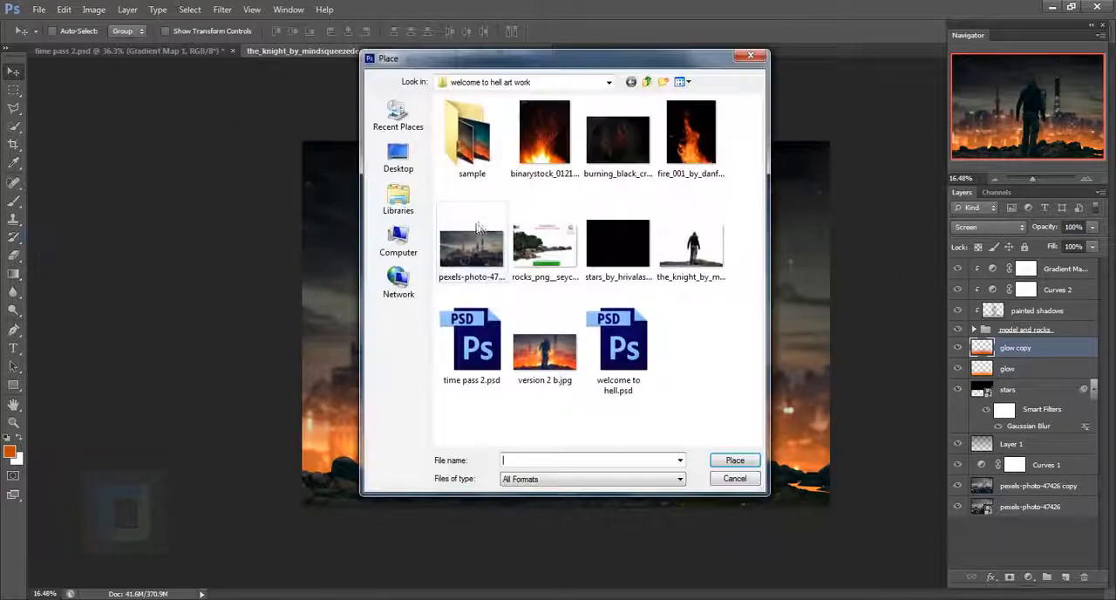
click(551, 154)
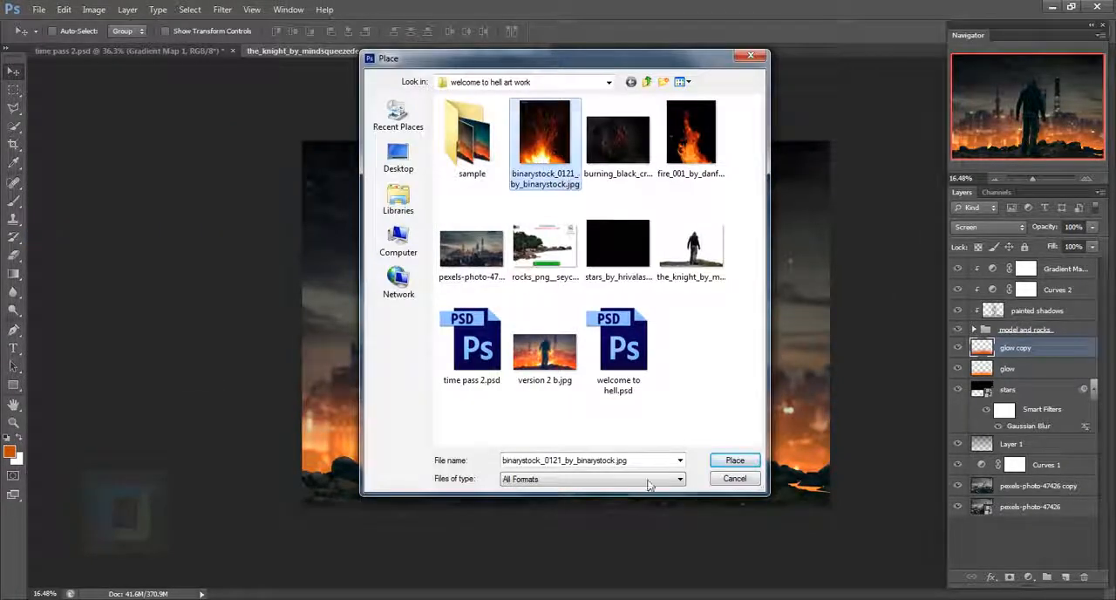
click(737, 459)
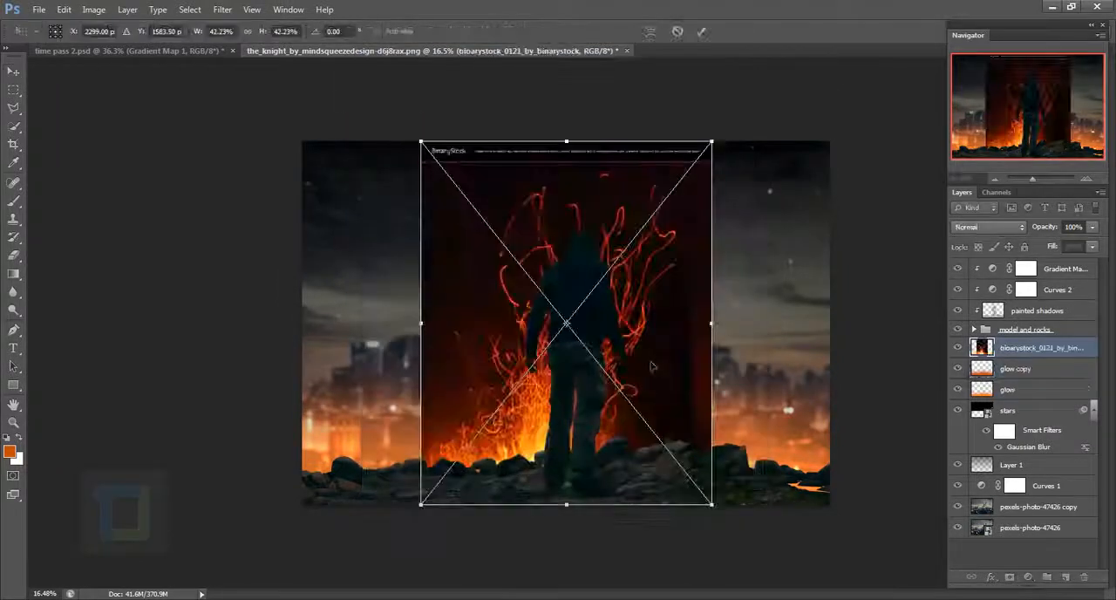
- Confirm the placed fire image and rename its layer sparklzzzz
click(696, 33)
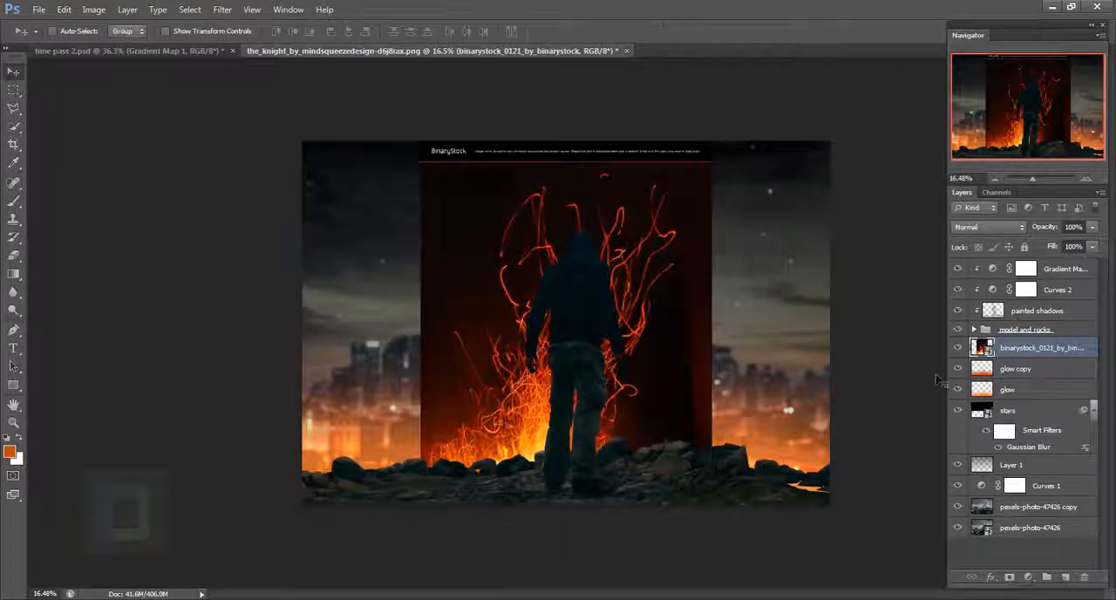
double_click(1034, 348)
text(sparklzzz)
key(Return)
- Set the sparklzzzz layer's blend mode to Screen and shift the sparks down and to the left of the man
click(988, 229)
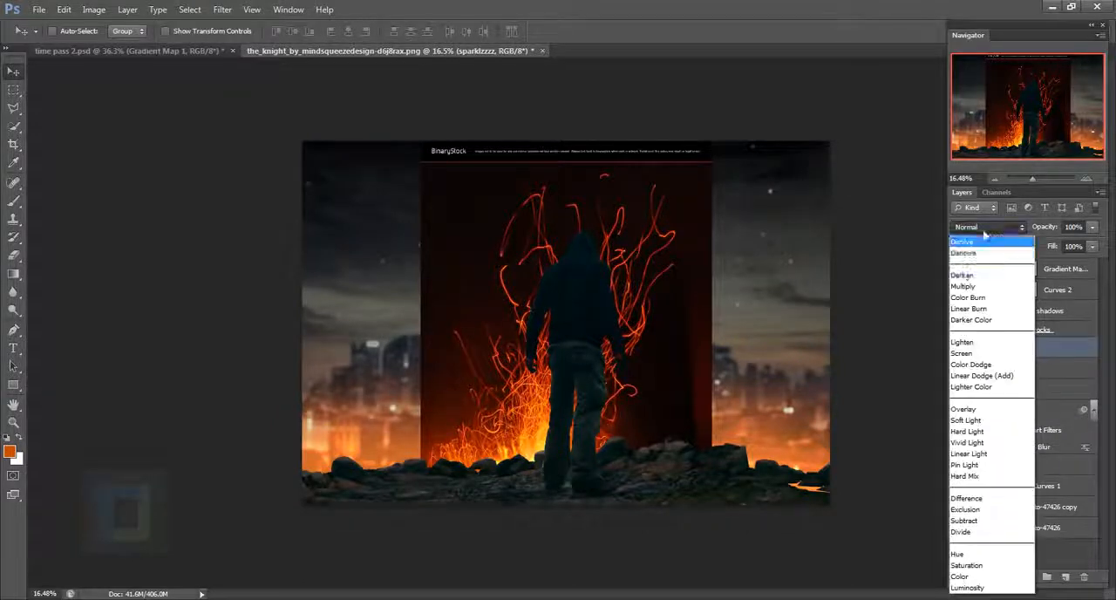
click(974, 362)
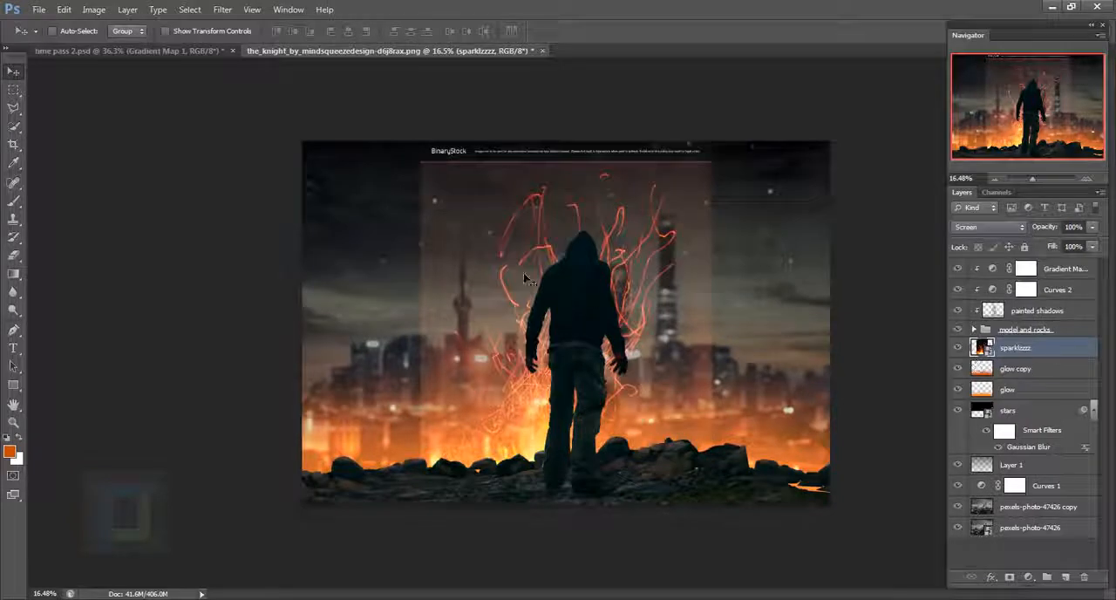
drag(523, 277, 467, 314)
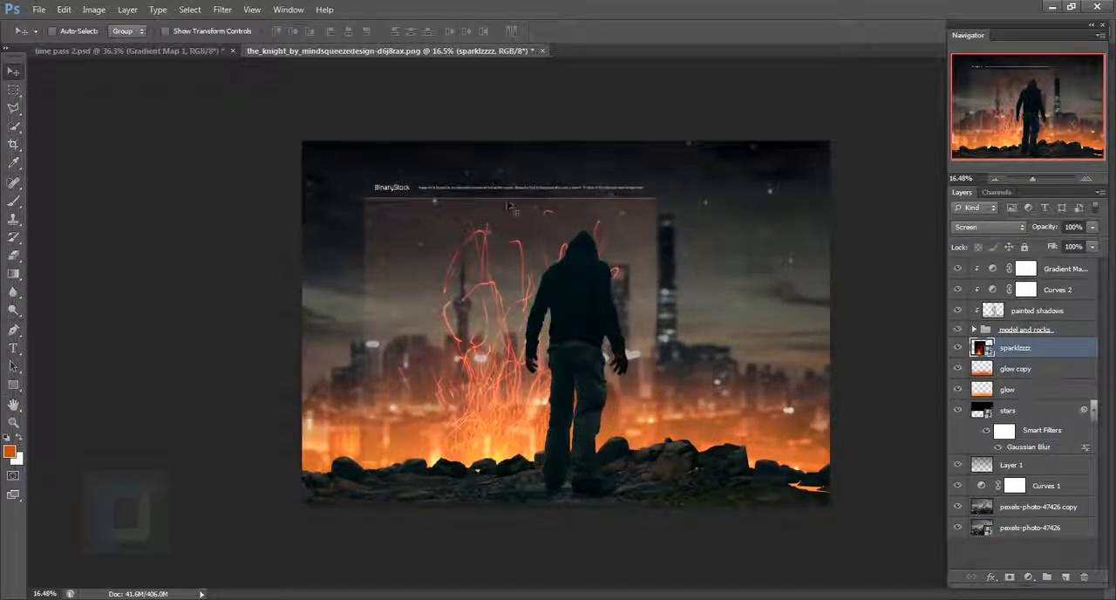
- Rasterize the sparklzzzz layer and erase the BinaryStock caption strip along its upper edge
right_click(1038, 349)
click(901, 257)
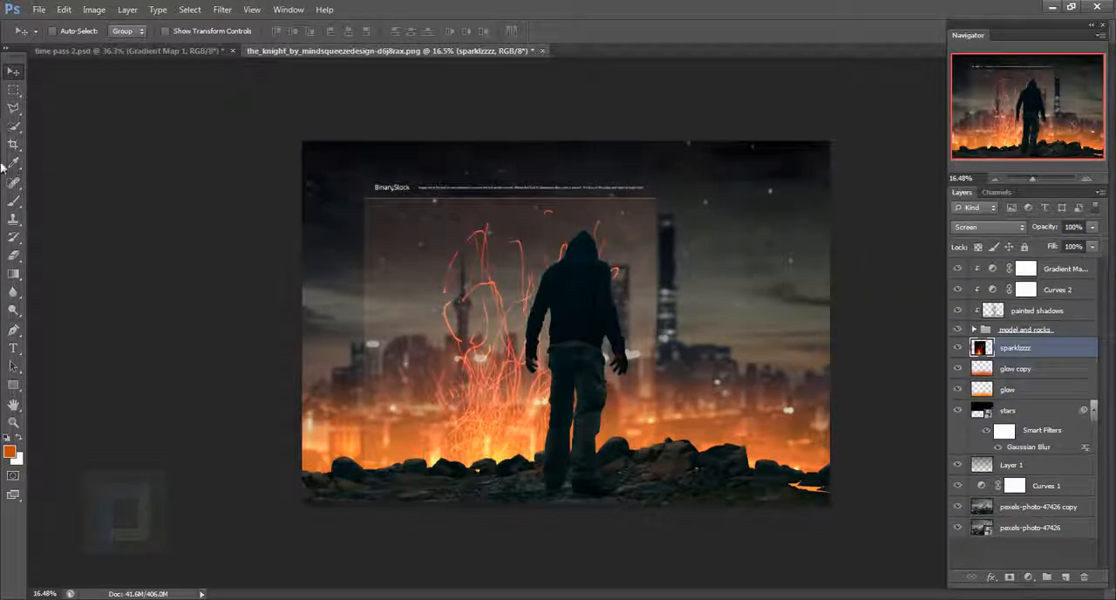
click(13, 254)
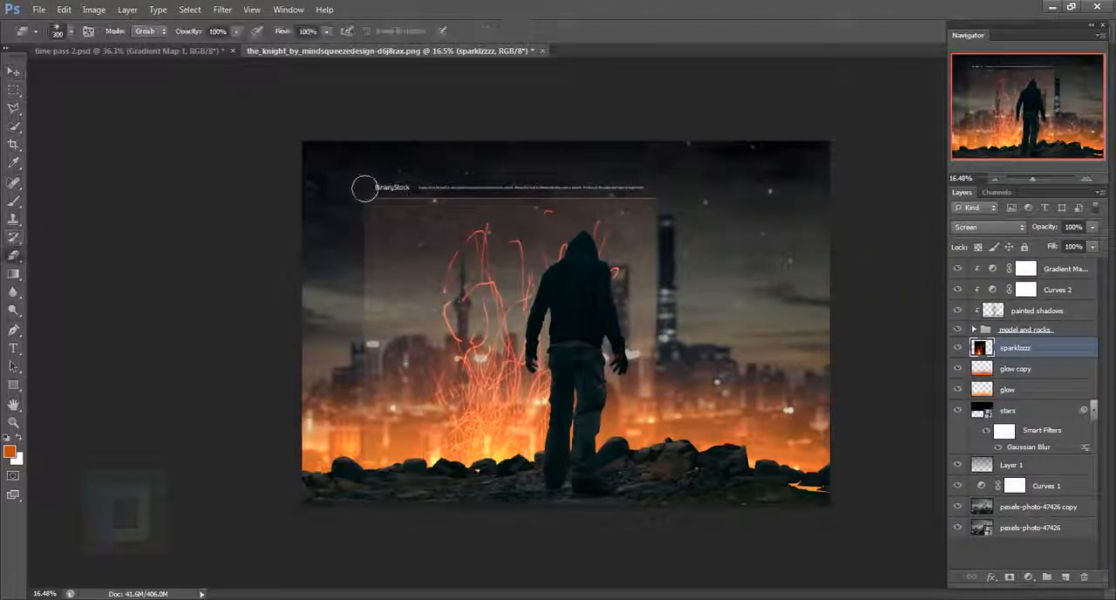
mouse_move(361, 187)
mouse_down()
mouse_move(672, 188)
mouse_move(430, 188)
mouse_move(368, 215)
mouse_move(679, 203)
mouse_move(480, 195)
mouse_up()
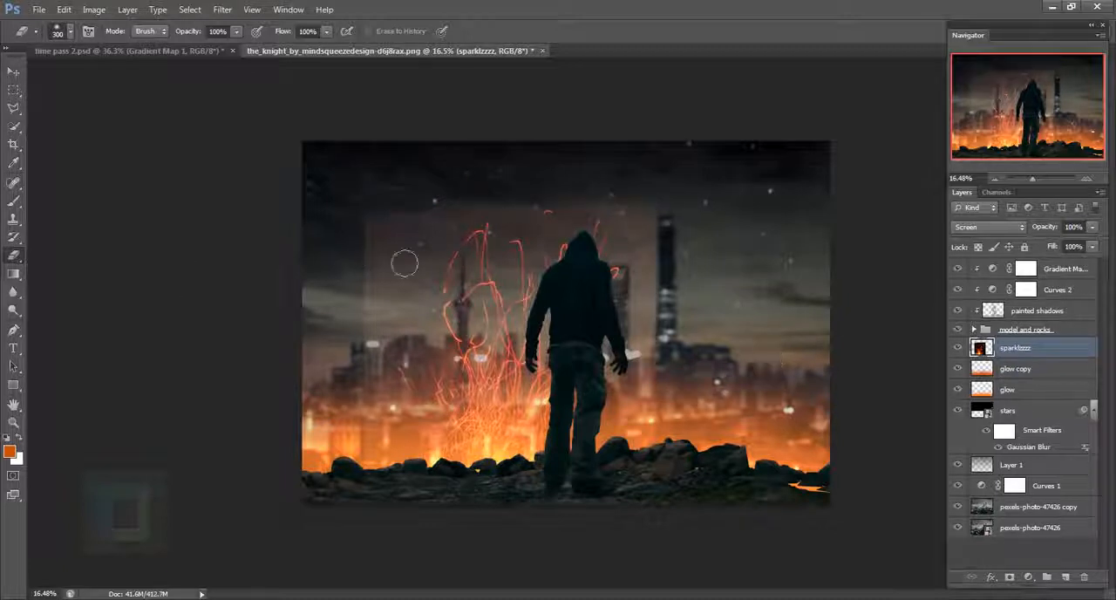
- Apply Levels to the sparklzzzz layer, lowering the midtone input to about 0.63 to hide its reddish background
click(94, 10)
mouse_move(101, 47)
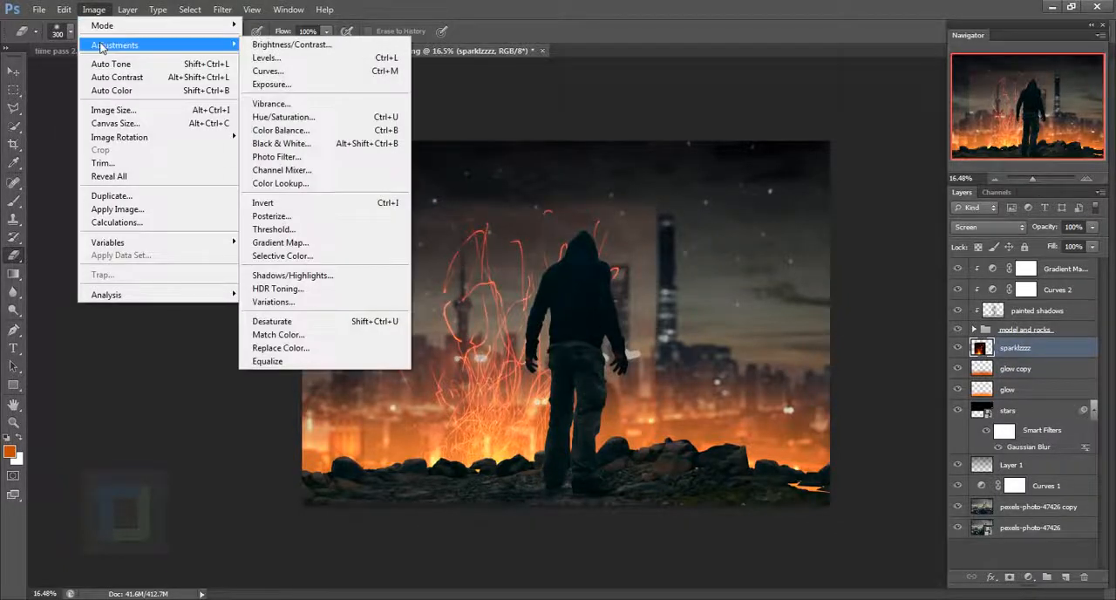
click(366, 59)
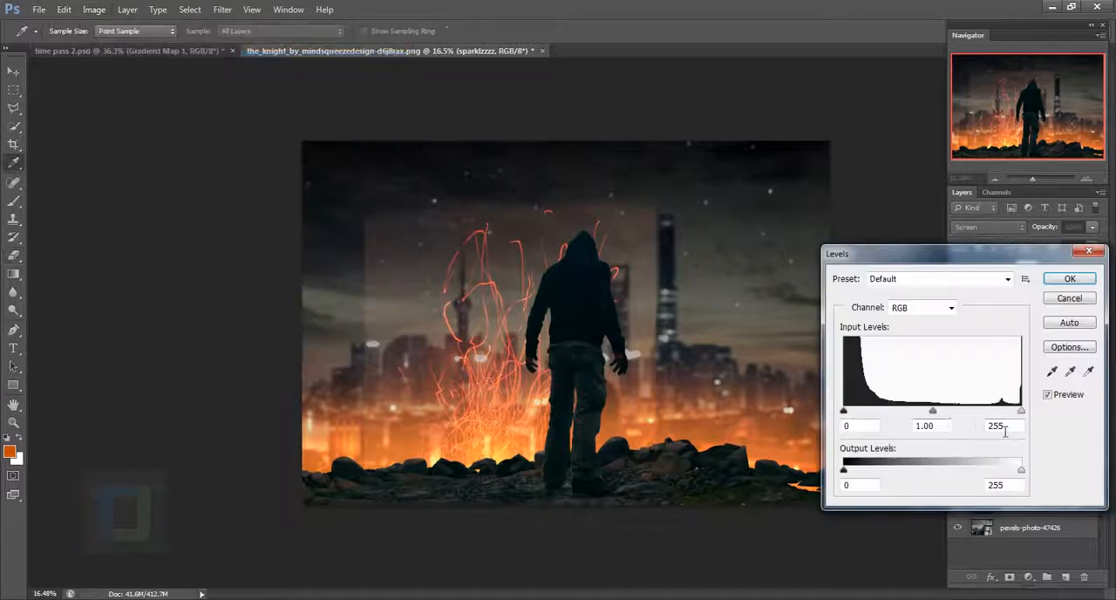
drag(935, 416, 968, 420)
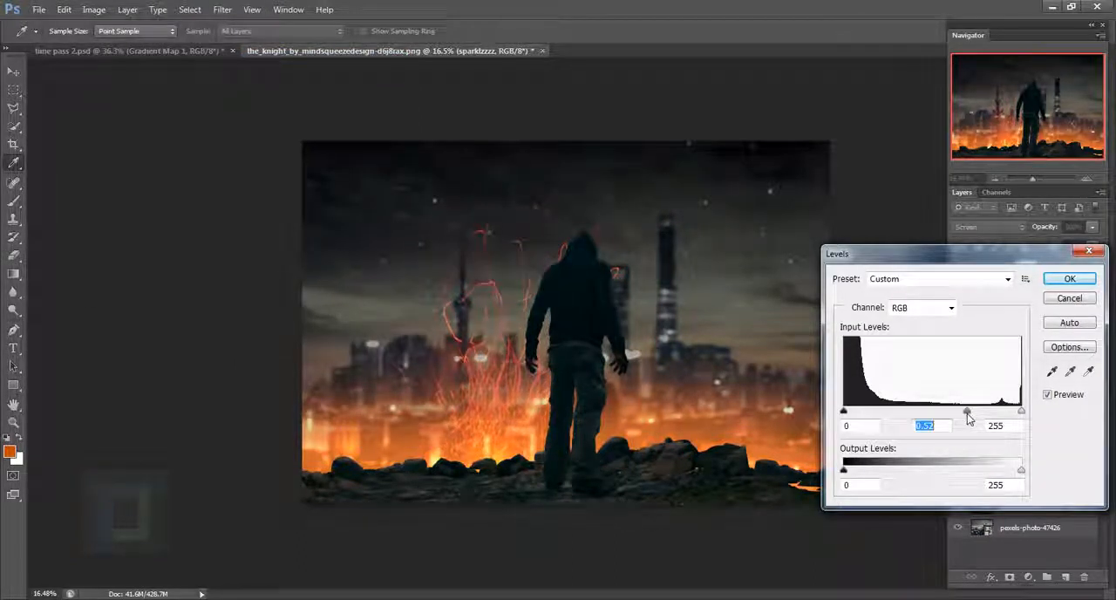
mouse_move(967, 420)
mouse_down()
mouse_move(885, 416)
mouse_move(951, 418)
mouse_up()
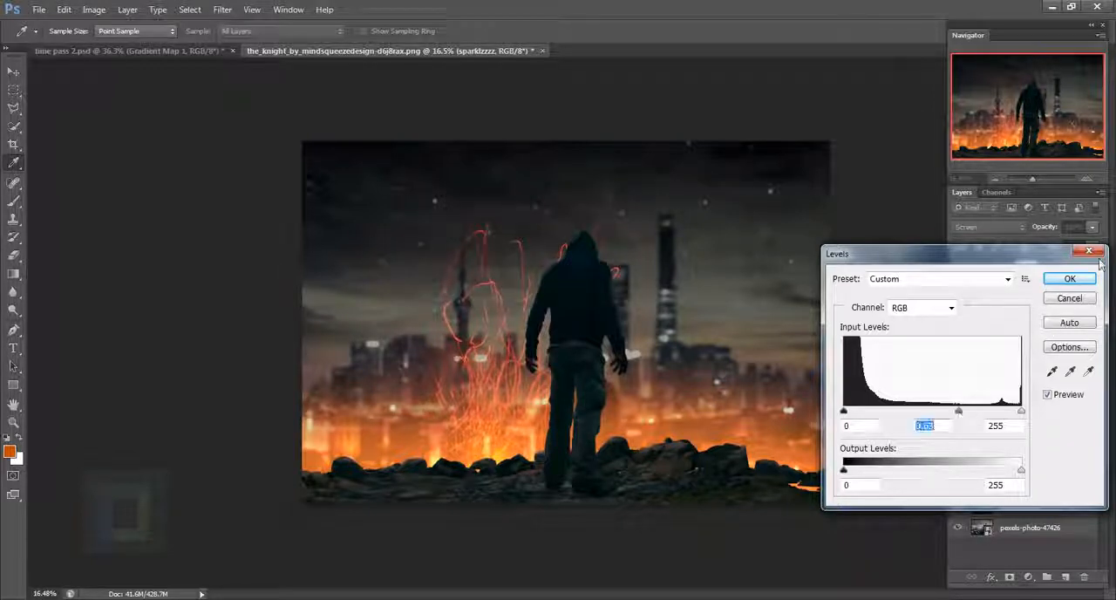
click(1069, 279)
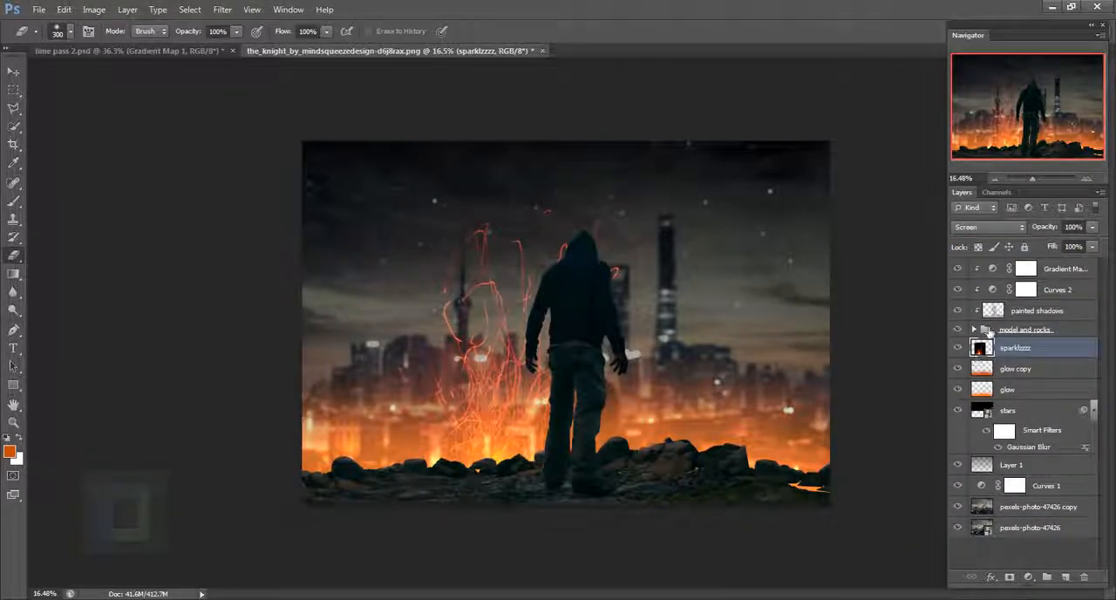
- Scale the sparks to about 62%, rotate them about 23° and place them behind the man's right side above the rocks
key(ctrl+t)
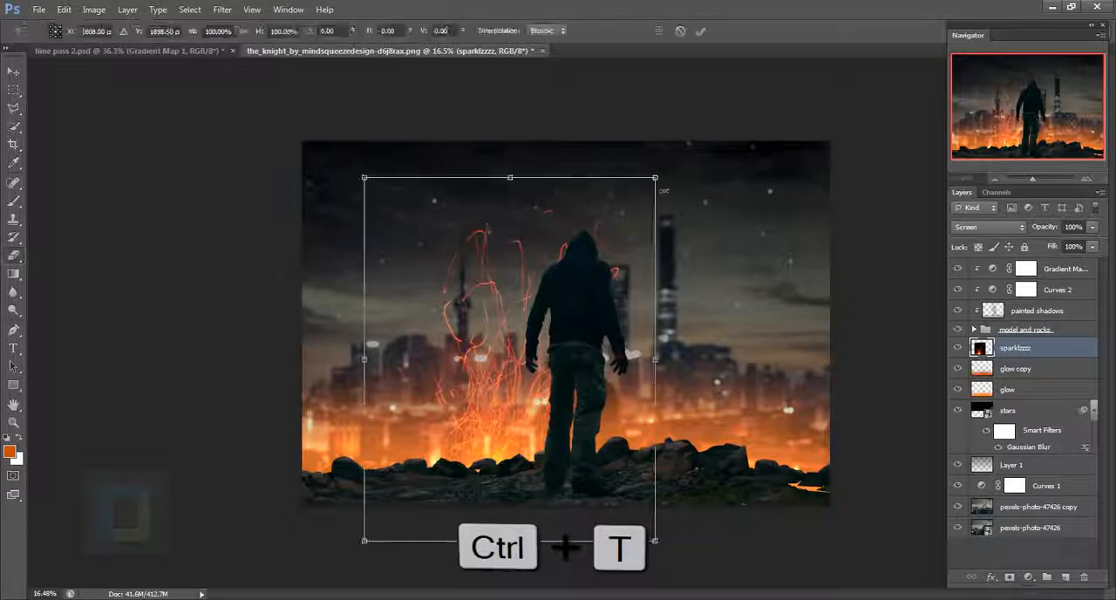
drag(661, 179, 513, 358)
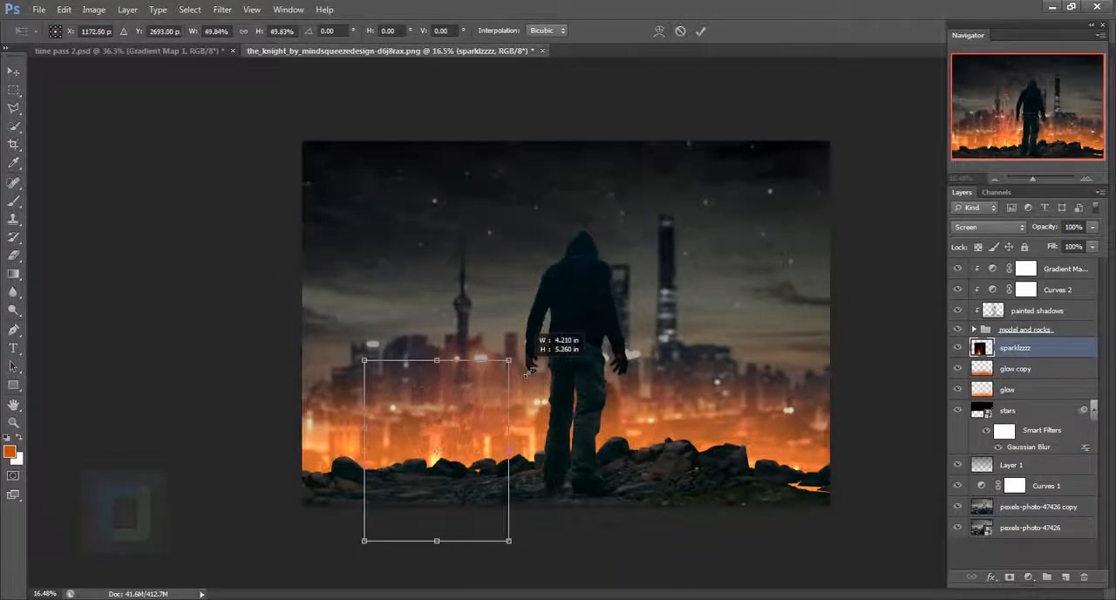
drag(464, 394, 670, 316)
drag(732, 254, 768, 254)
drag(708, 364, 699, 363)
drag(769, 261, 787, 302)
drag(683, 371, 706, 396)
mouse_move(782, 261)
mouse_down()
mouse_move(763, 249)
mouse_move(773, 252)
mouse_up()
drag(701, 396, 696, 395)
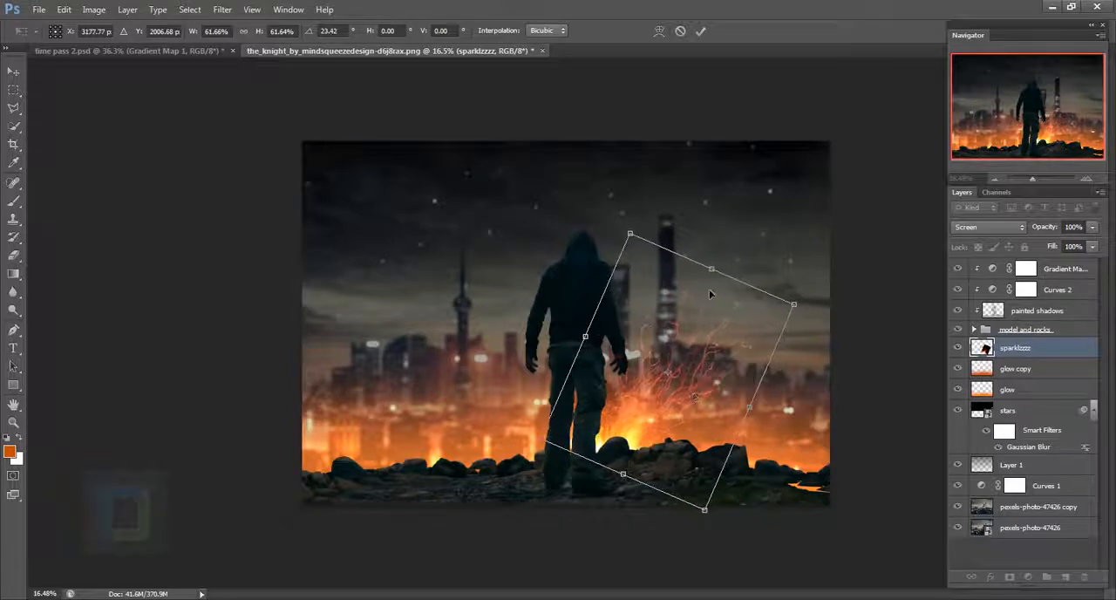
click(700, 31)
key(e)
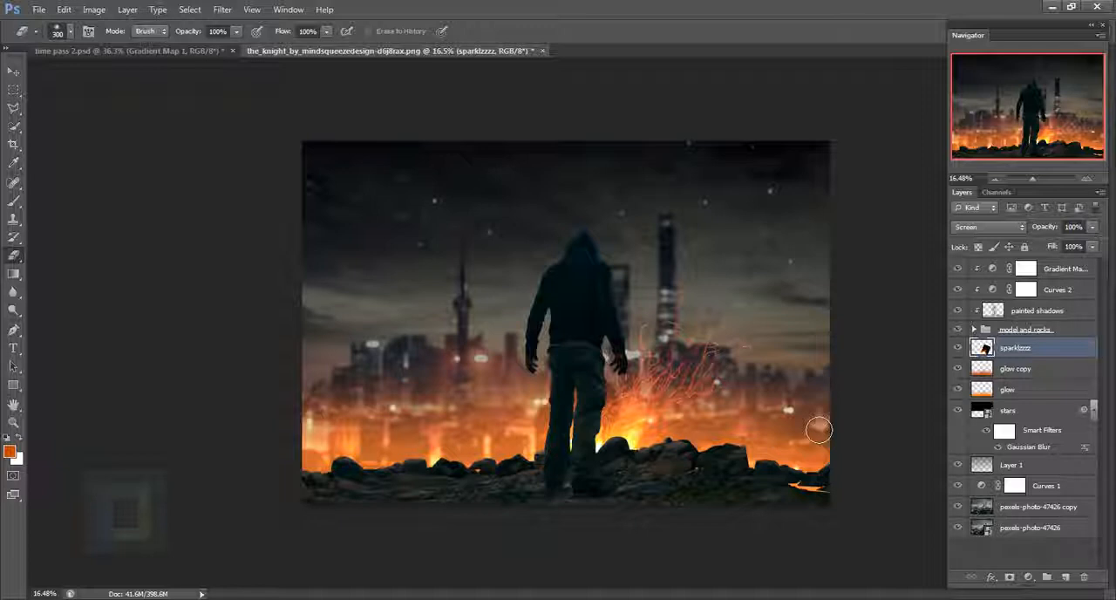
- Duplicate the sparklzzzz layer, shift the copy left and rotate it about -90°
key(ctrl+j)
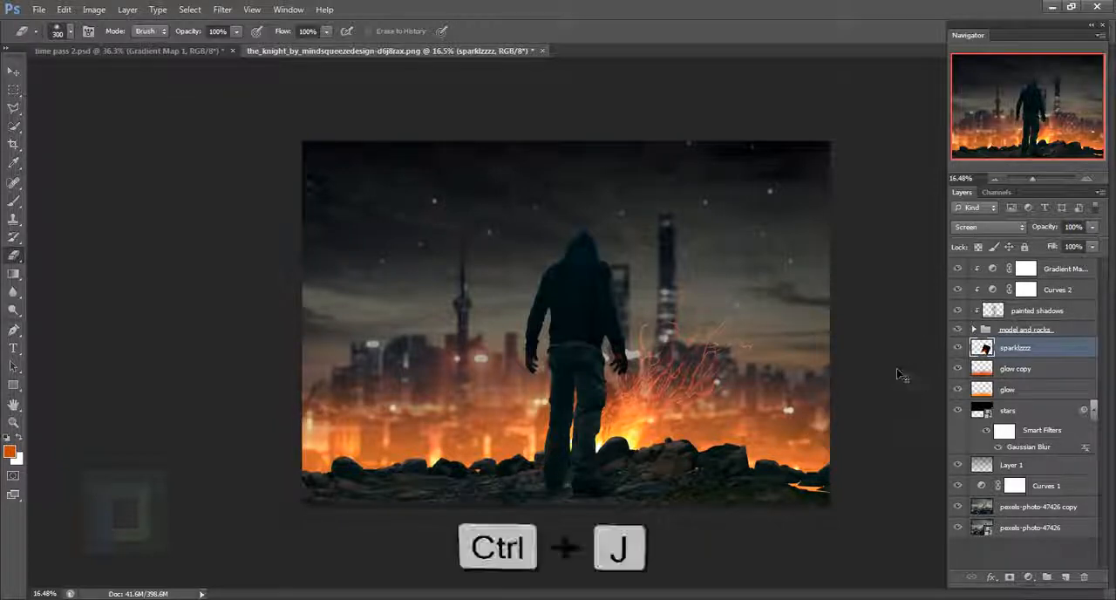
click(13, 73)
drag(613, 402, 520, 422)
key(ctrl+t)
drag(715, 214, 347, 219)
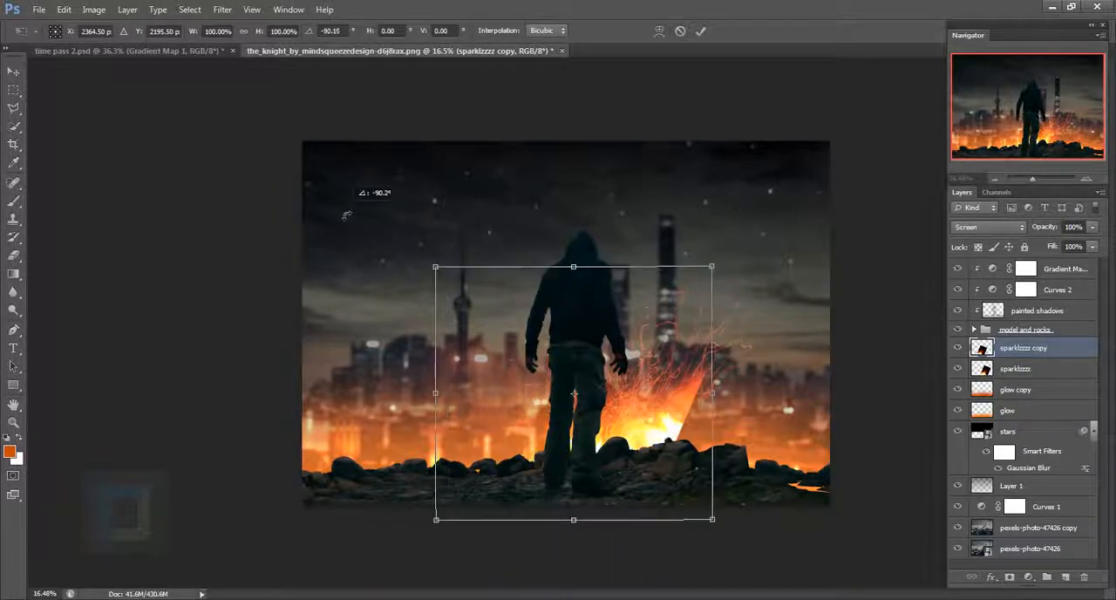
- Place the rotated sparks copy to the left of the man's legs and scale it to about 83%
drag(567, 431, 457, 424)
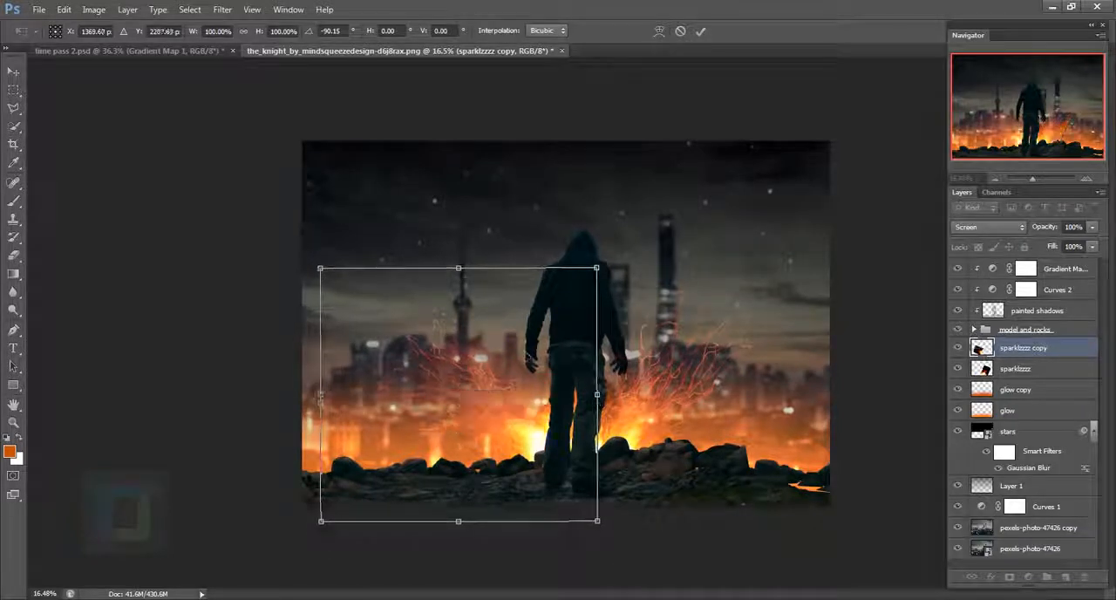
drag(323, 269, 371, 308)
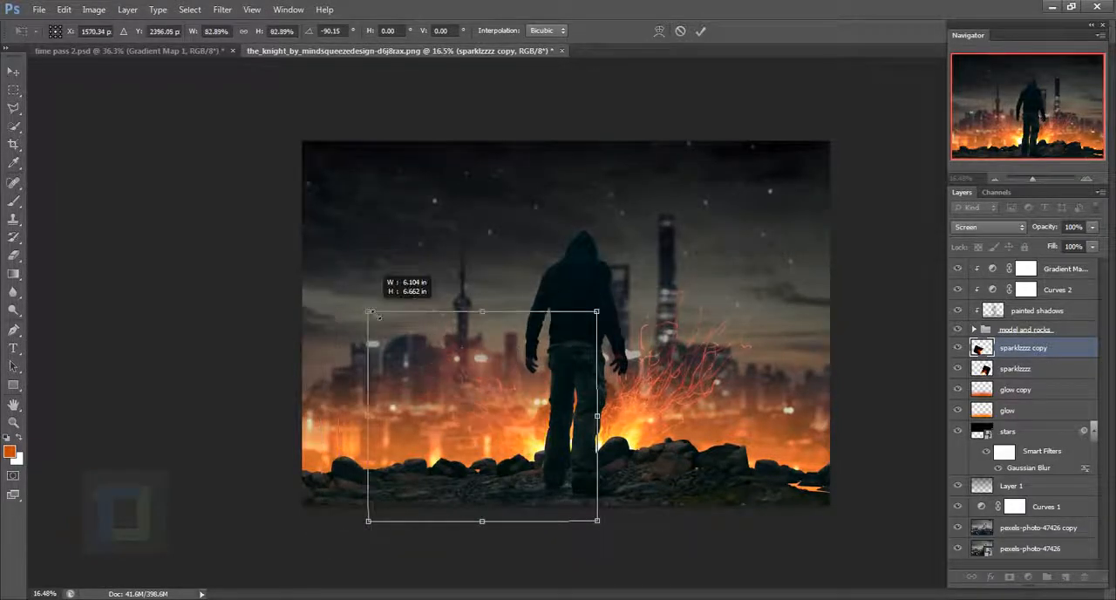
mouse_move(551, 385)
mouse_down()
mouse_move(529, 383)
mouse_move(535, 392)
mouse_up()
- Warp the sparks copy slightly so its left side and middle bend upward and its base meets the man's legs
right_click(512, 401)
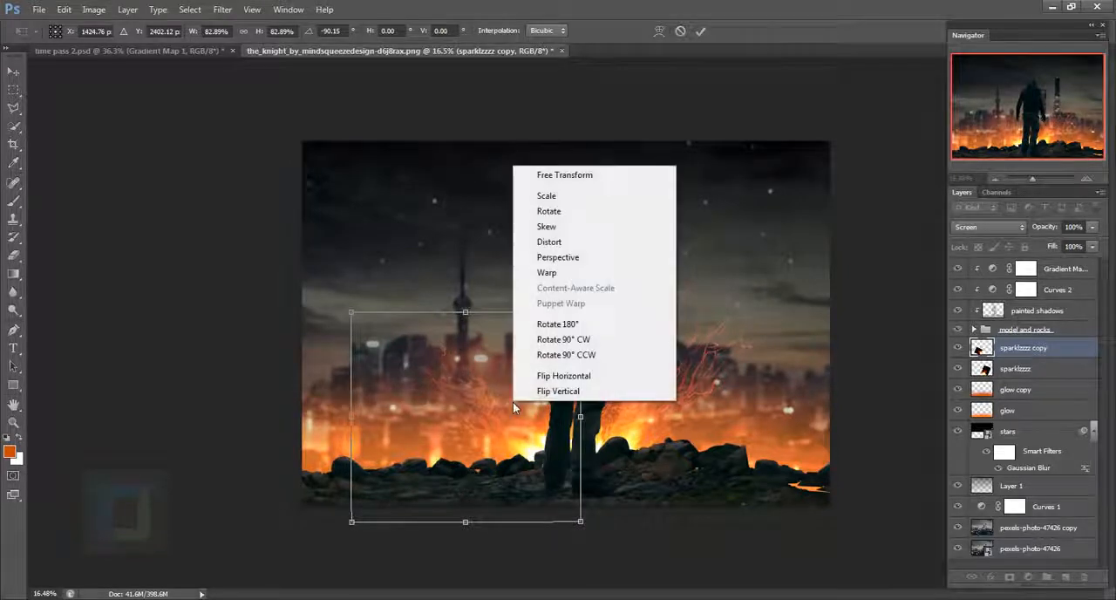
click(573, 275)
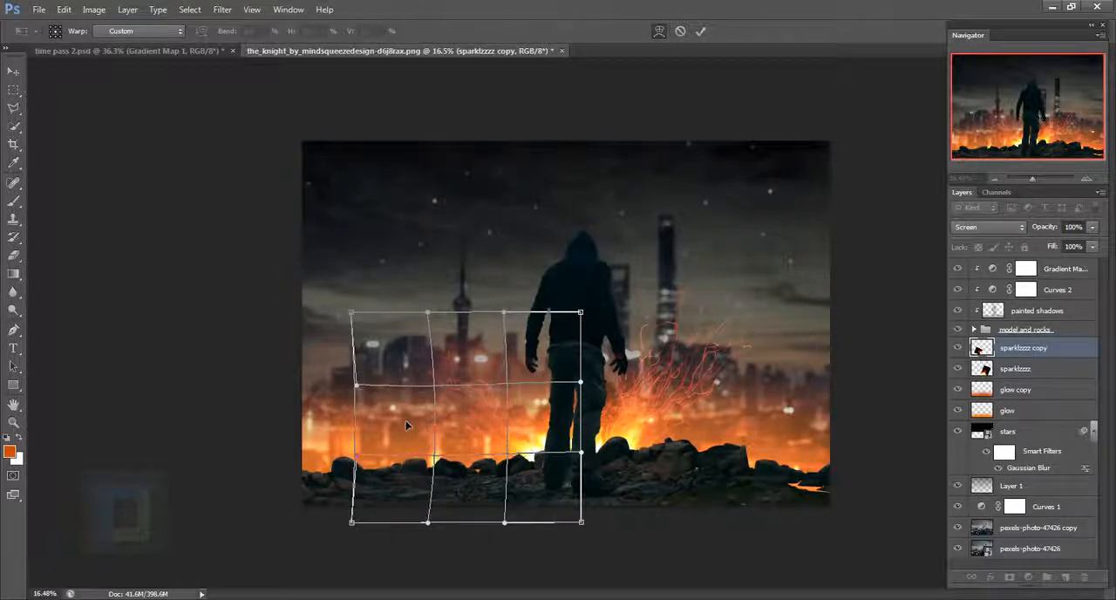
drag(405, 420, 401, 413)
drag(522, 391, 524, 379)
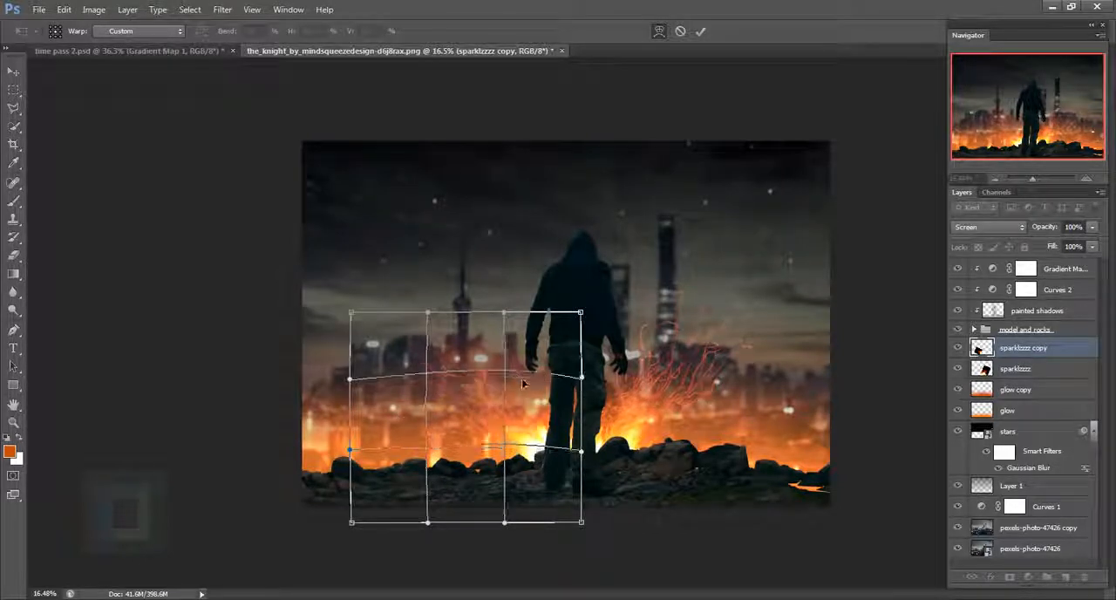
drag(540, 454, 546, 454)
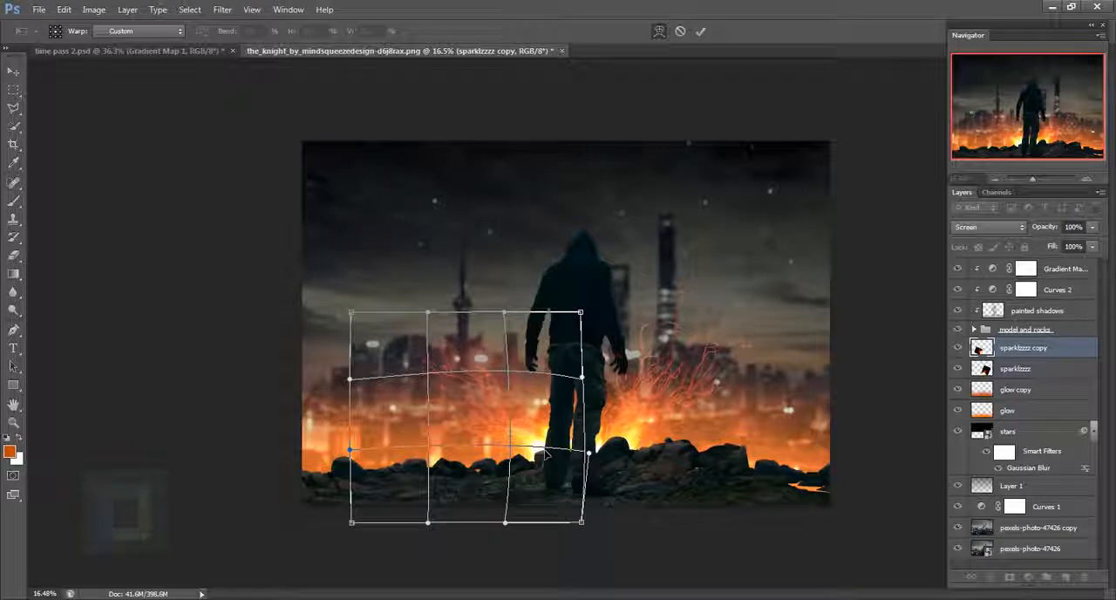
click(700, 33)
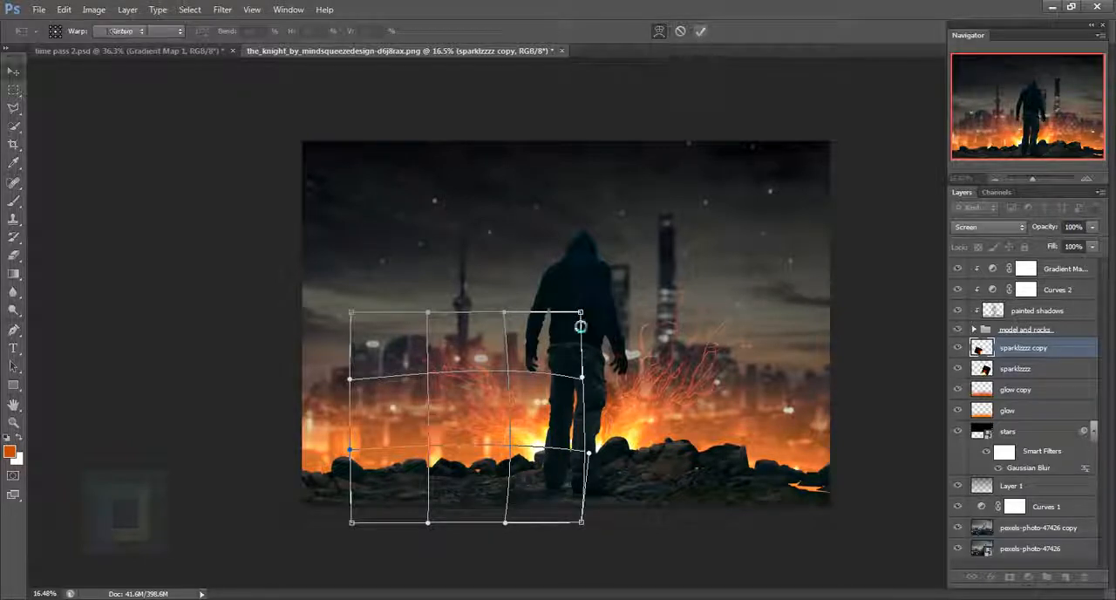
- Duplicate the sparks copy, rotate the new one about 47° and centre it behind the man
scroll(672, 422, up, 1)
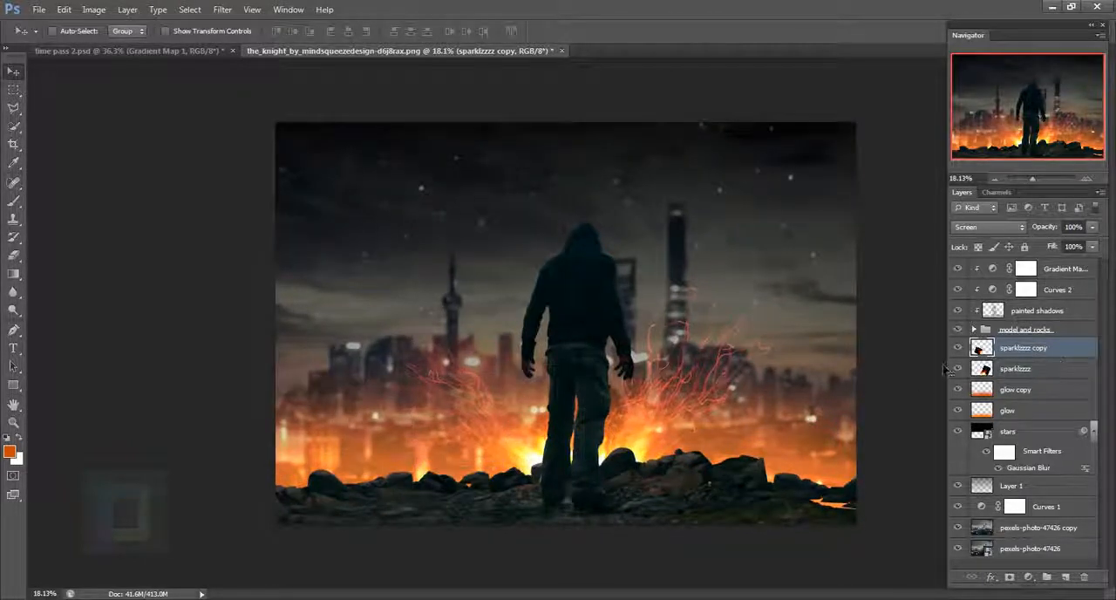
key(ctrl+j)
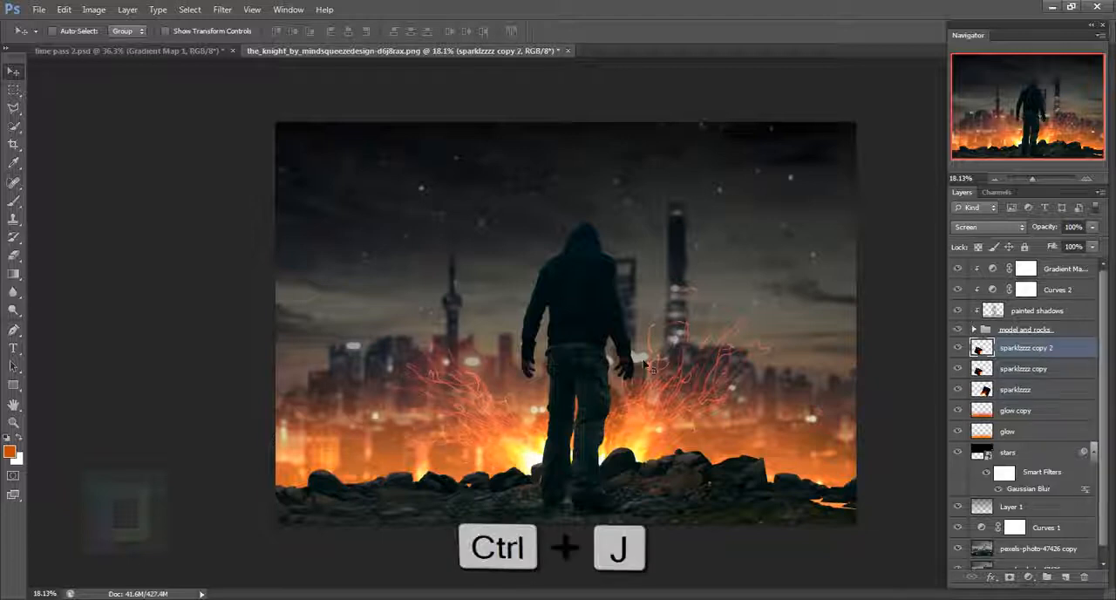
key(ctrl+t)
drag(529, 347, 613, 347)
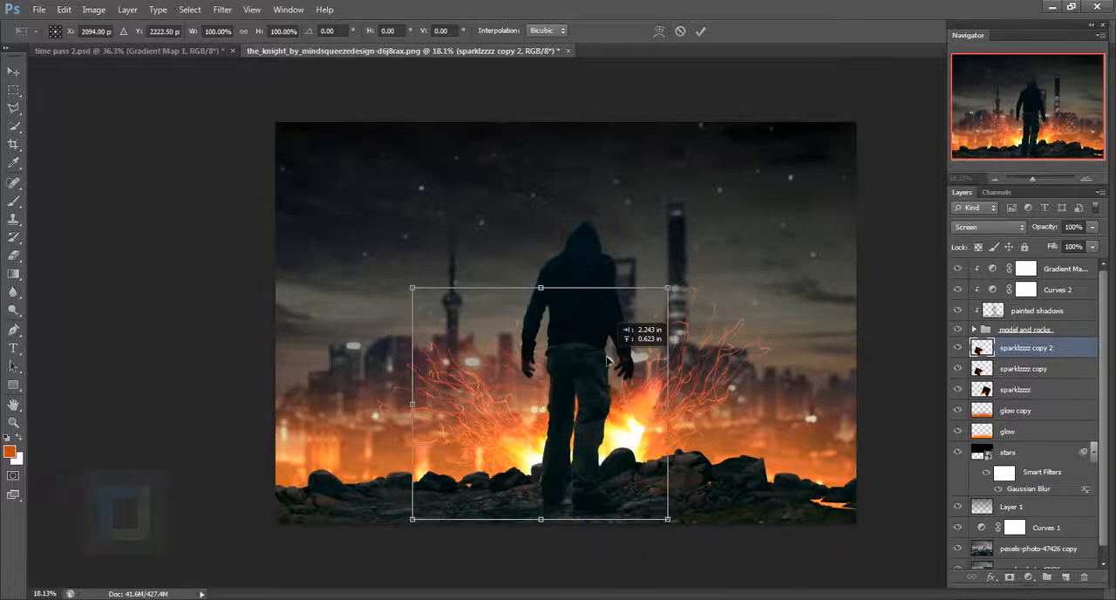
drag(696, 282, 765, 550)
drag(644, 444, 729, 181)
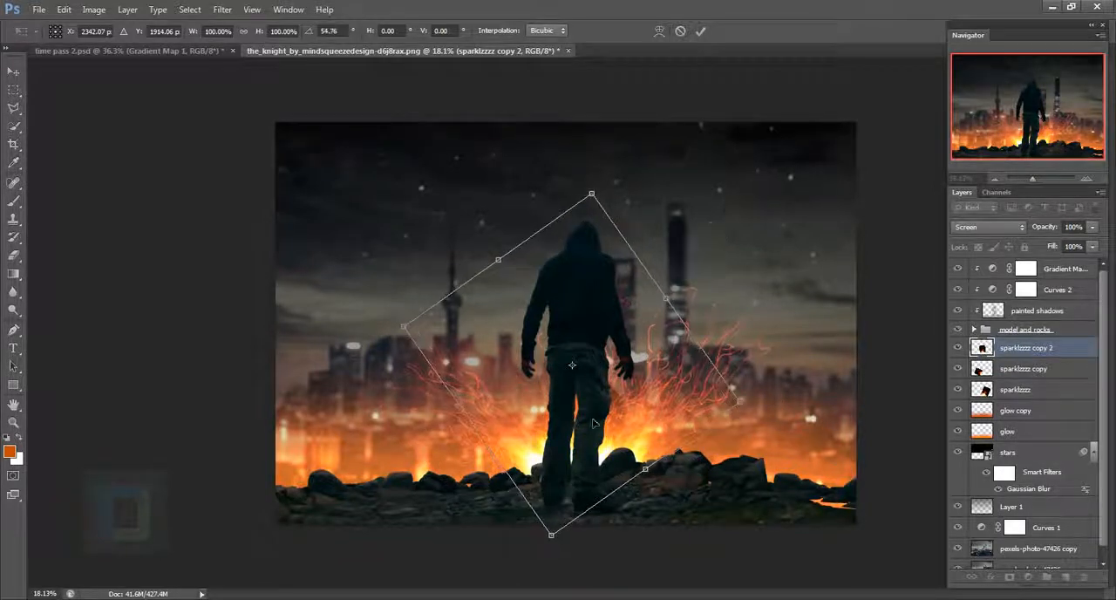
drag(592, 423, 577, 421)
drag(741, 234, 721, 209)
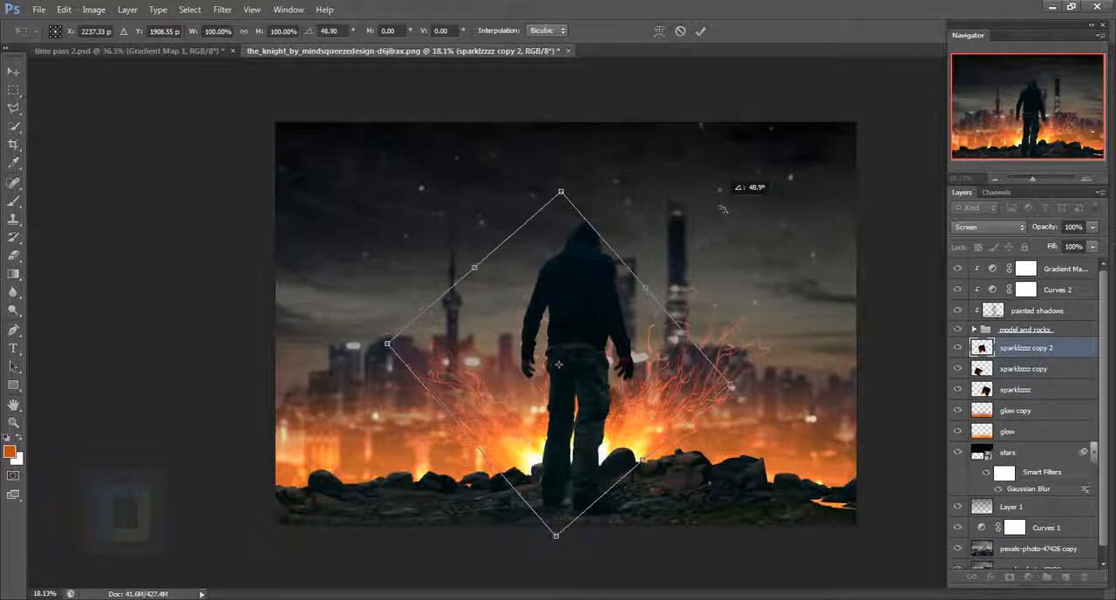
drag(627, 357, 620, 358)
click(700, 30)
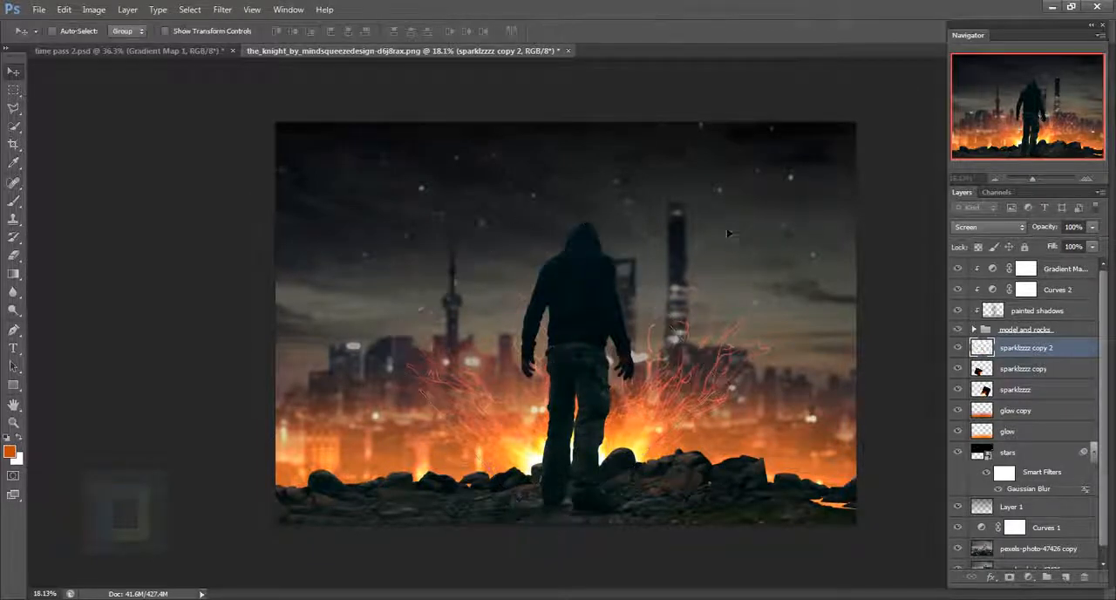
- Erase unwanted parts of the sparklzzzz copy 2 layer around the man with the 300 px Eraser
click(17, 258)
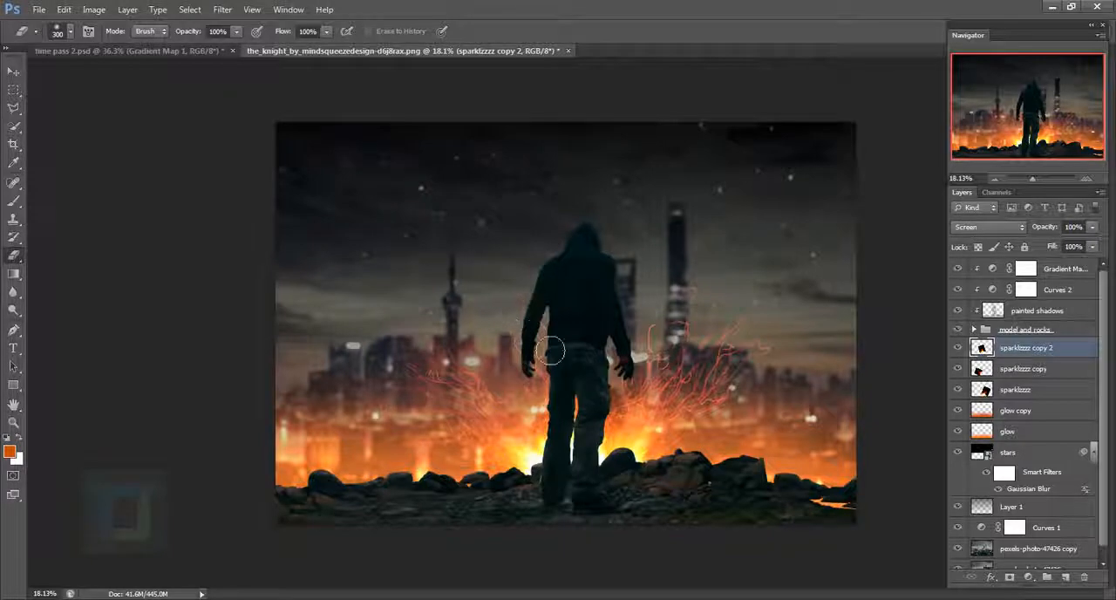
scroll(731, 339, up, 3)
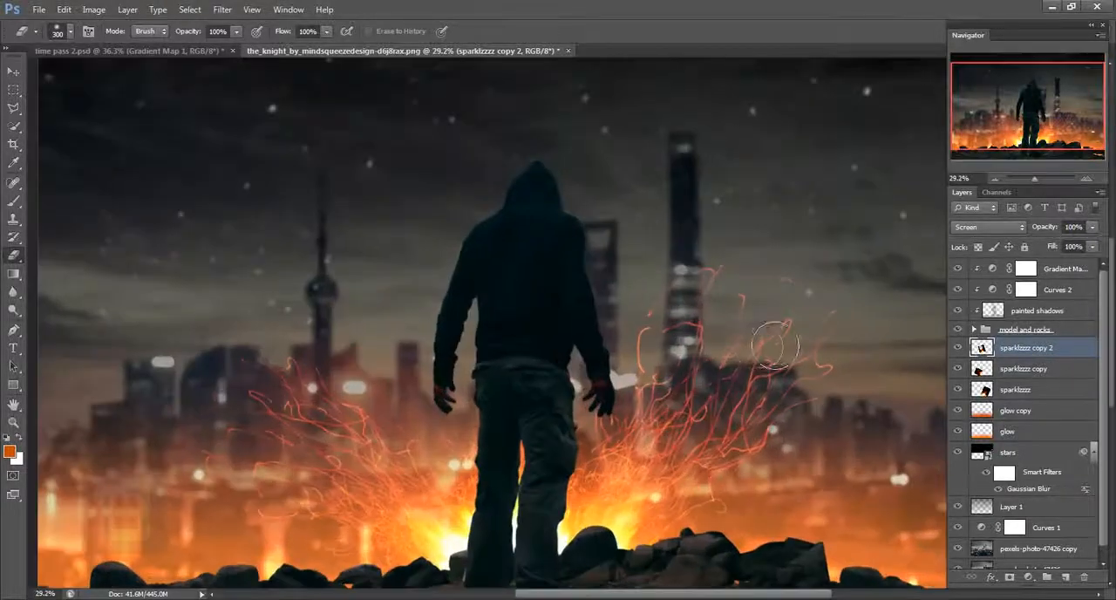
scroll(759, 348, down, 3)
scroll(792, 369, up, 2)
scroll(837, 363, down, 2)
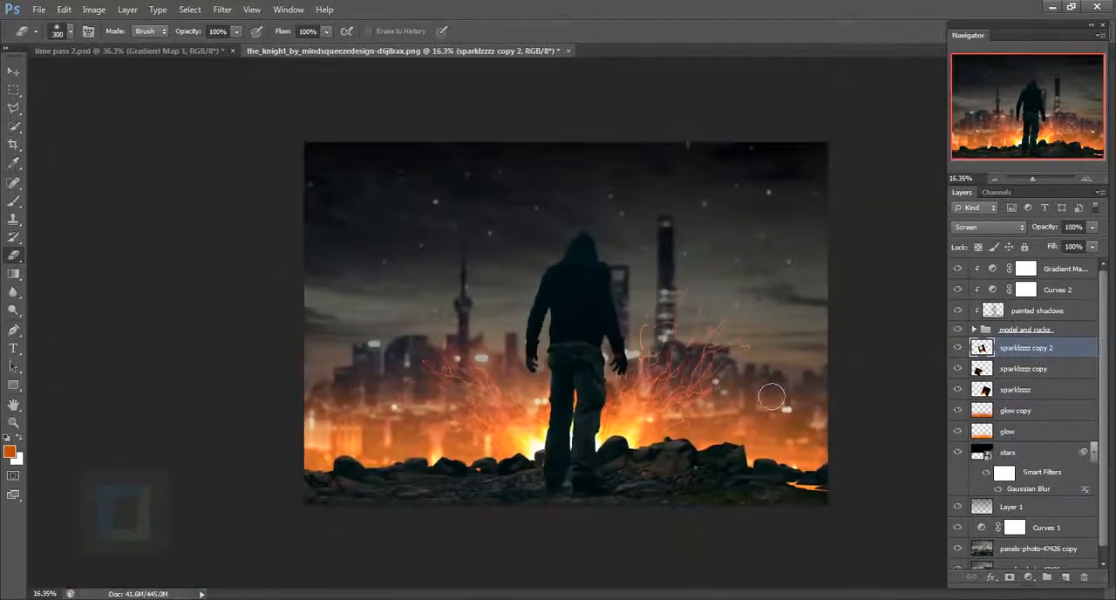
- Group the three sparks layers and the two glow layers and name the group "cool glowy stuff"
ctrl+click(1069, 370)
ctrl+click(1050, 394)
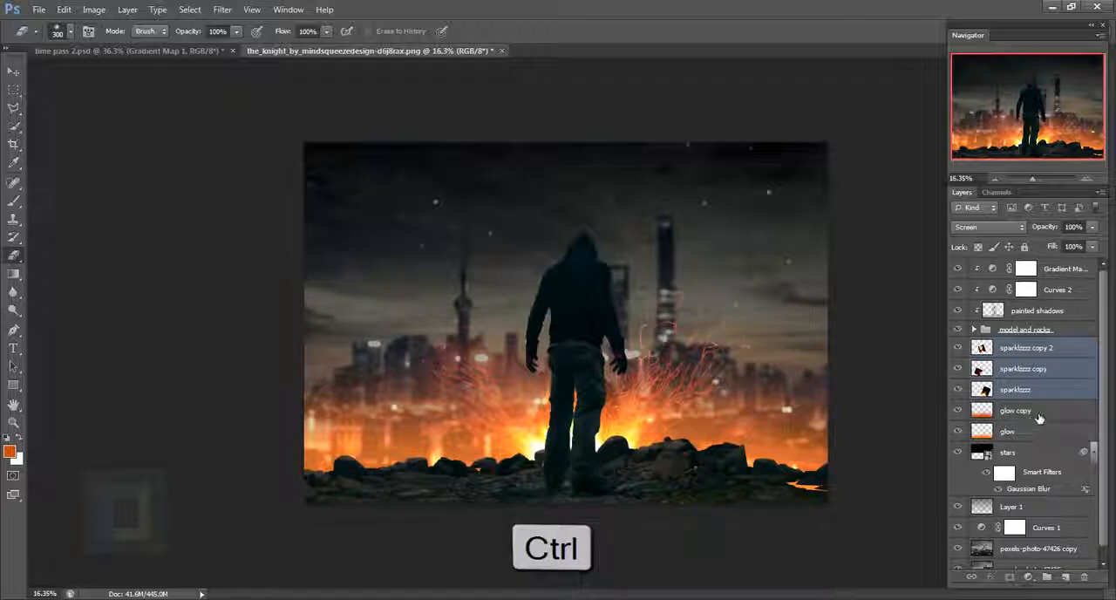
ctrl+click(1038, 411)
ctrl+click(1025, 433)
key(ctrl+g)
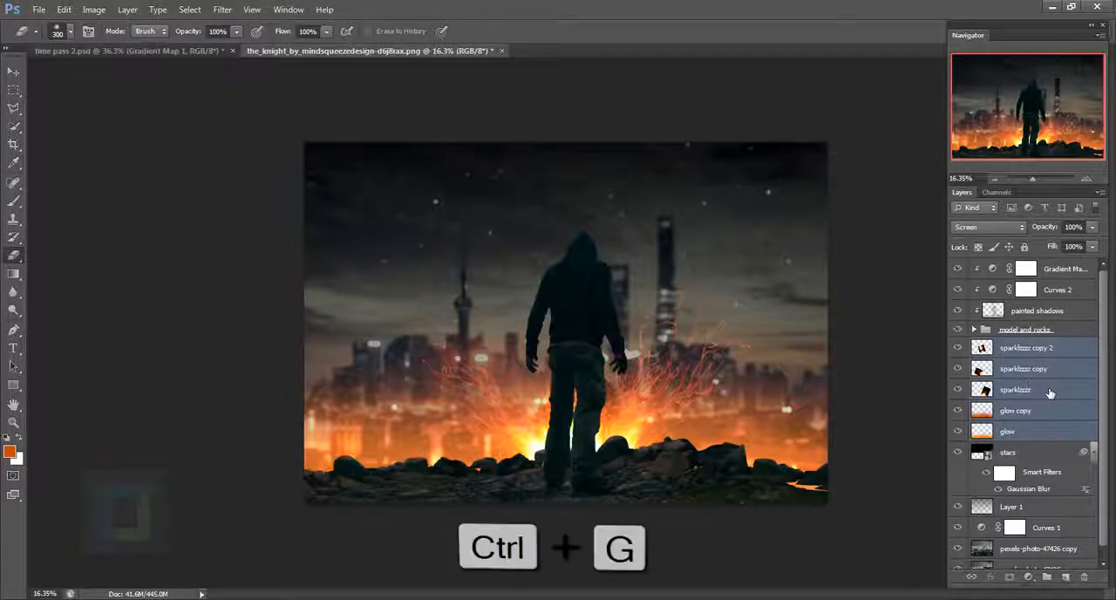
double_click(1016, 347)
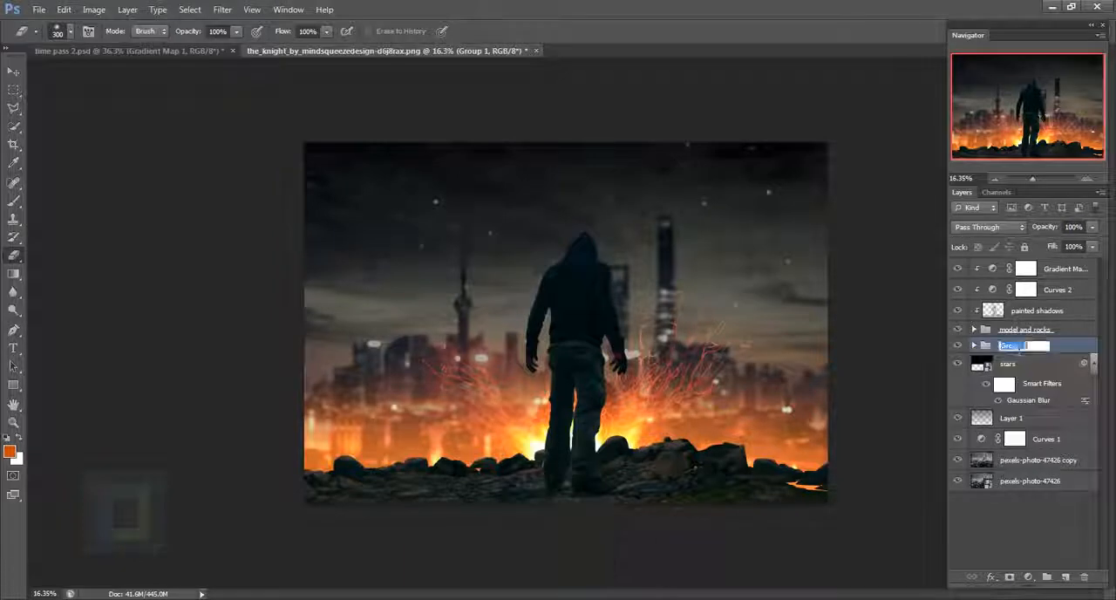
text(cc)
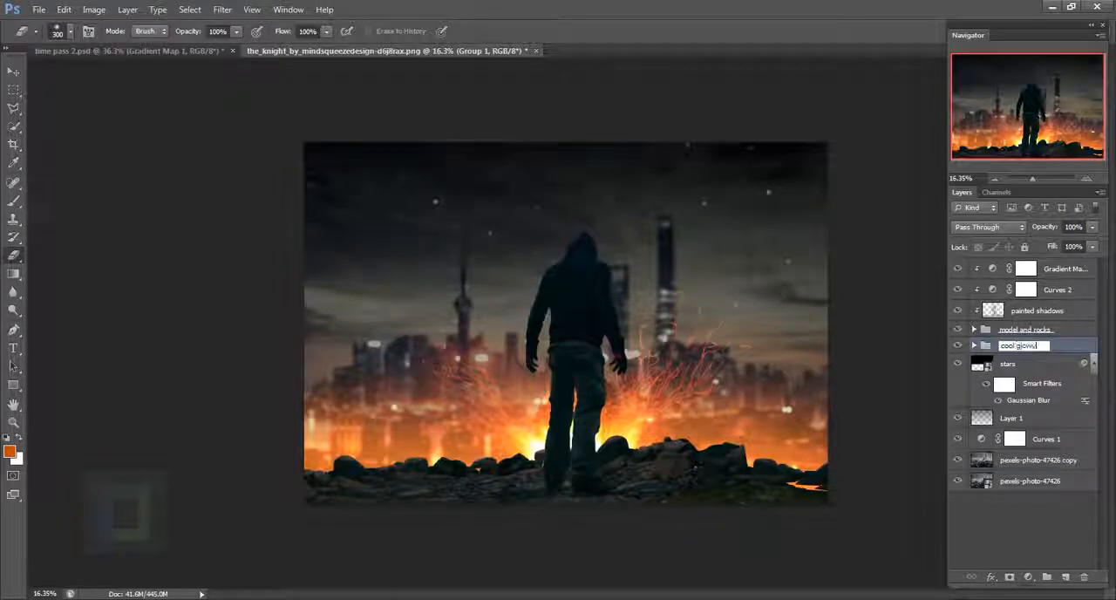
text(ol glowy stuff)
key(Return)
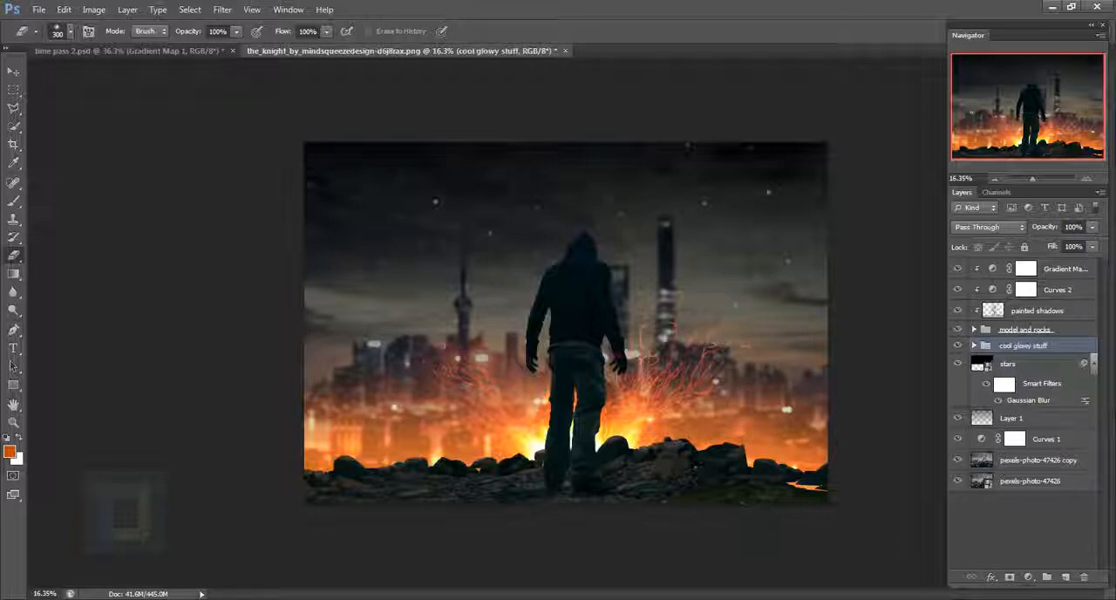
- Nudge the cool glowy stuff group slightly behind the man with the Move tool
click(13, 73)
drag(637, 407, 640, 410)
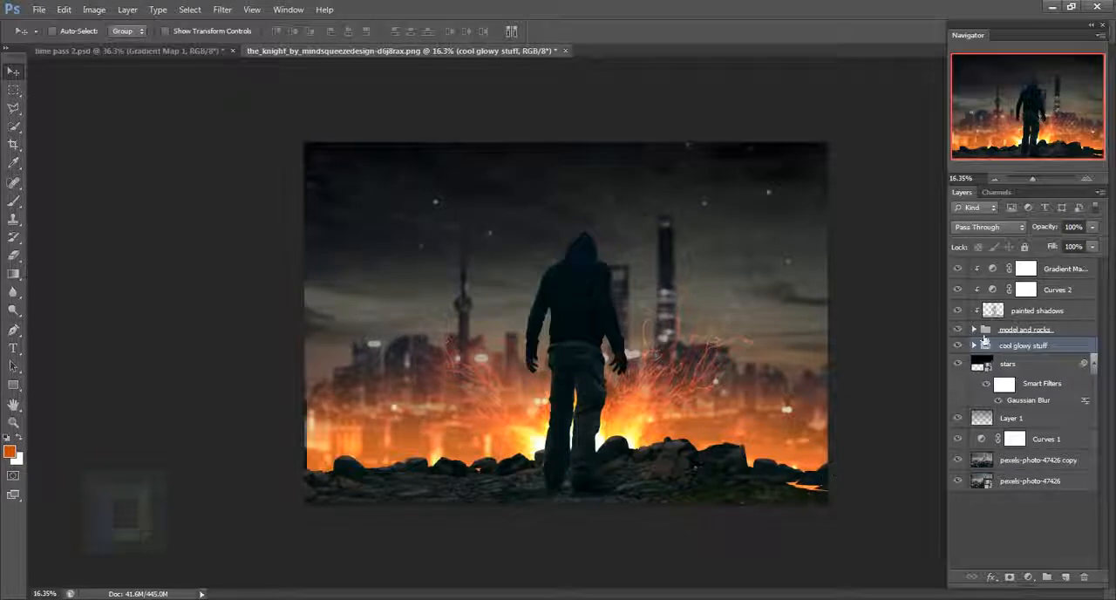
click(974, 329)
click(986, 345)
click(1005, 385)
click(1003, 365)
mouse_move(737, 471)
mouse_down()
mouse_move(781, 477)
mouse_move(747, 471)
mouse_up()
- Add a new layer above the gradient map and clip it to the model and rocks group
scroll(745, 465, up, 1)
key(ctrl+t)
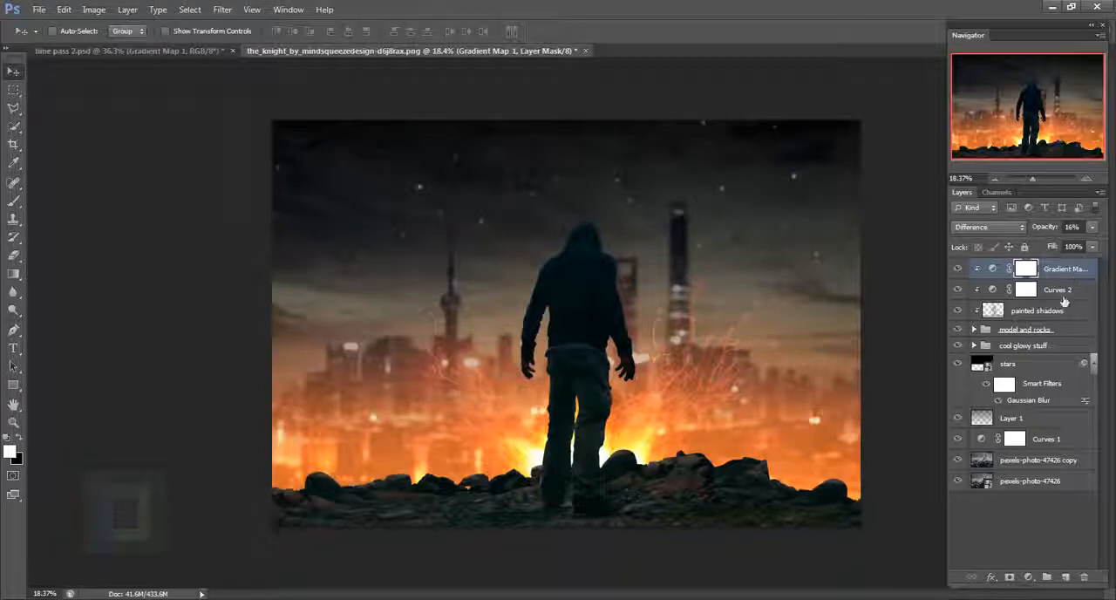
click(1073, 578)
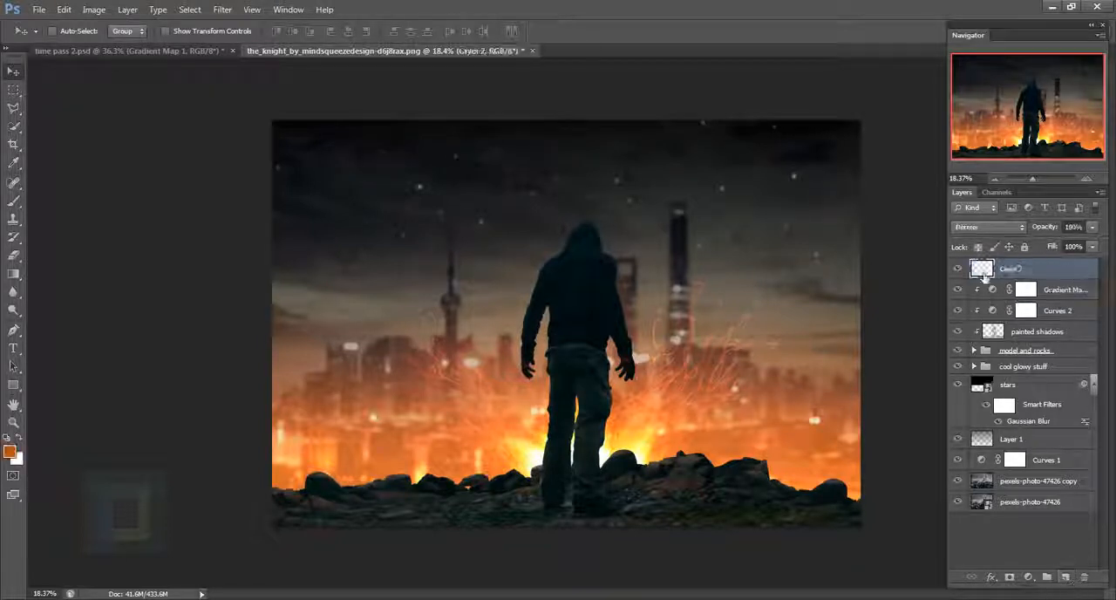
right_click(1040, 269)
click(931, 286)
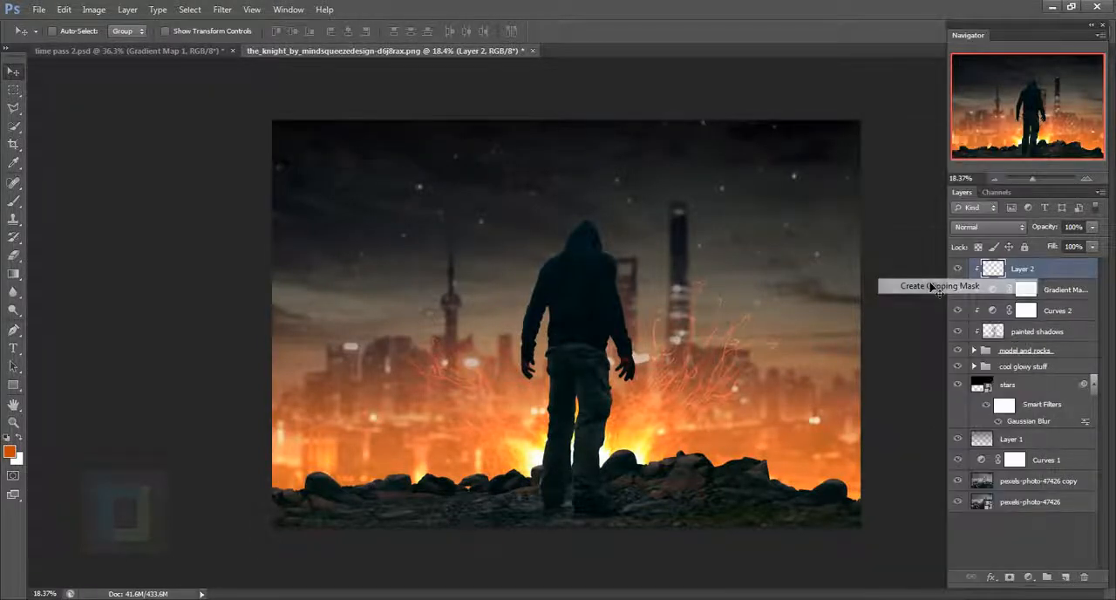
- Paint soft orange light along the left edge of the man's hood, shoulder and arm with a 400 px brush
click(13, 202)
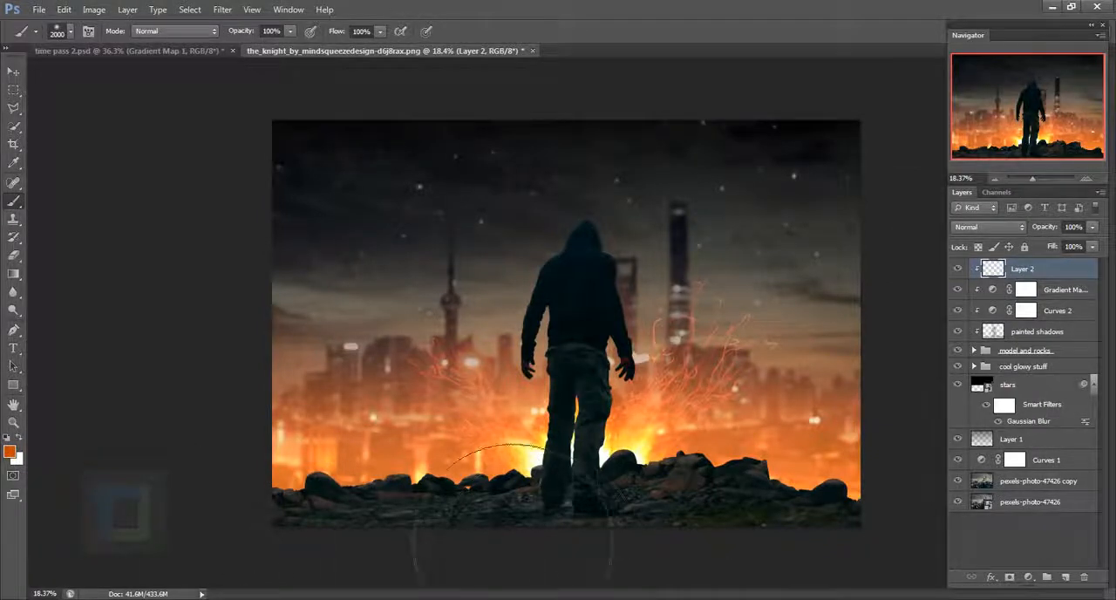
key(bracketleft)
key(bracketleft)
key(bracketleft)
key(bracketleft)
key(bracketleft)
key(bracketleft)
key(bracketleft)
key(bracketleft)
key(bracketleft)
key(bracketleft)
key(bracketleft)
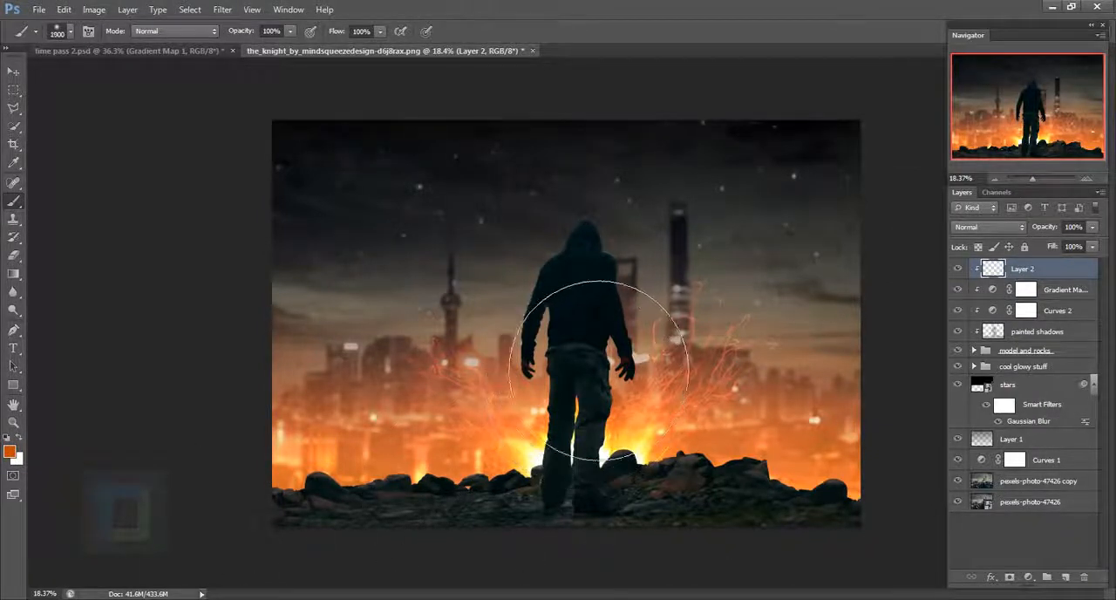
scroll(584, 354, up, 7)
key(bracketleft)
key(bracketleft)
key(bracketleft)
key(bracketleft)
key(bracketleft)
key(bracketleft)
key(bracketleft)
key(bracketleft)
key(bracketleft)
scroll(527, 300, up, 2)
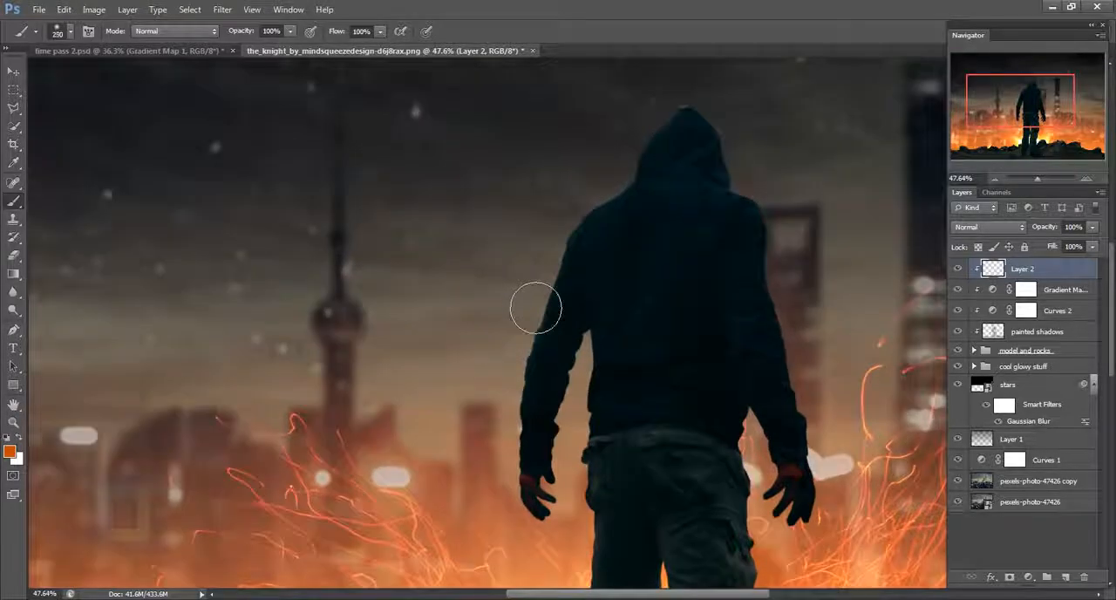
key(bracketright)
key(bracketright)
key(bracketright)
key(bracketright)
right_click(497, 228)
mouse_move(640, 284)
mouse_down()
mouse_move(568, 245)
mouse_move(519, 464)
mouse_up()
key(Return)
mouse_move(587, 193)
mouse_down()
mouse_move(526, 352)
mouse_move(626, 250)
mouse_up()
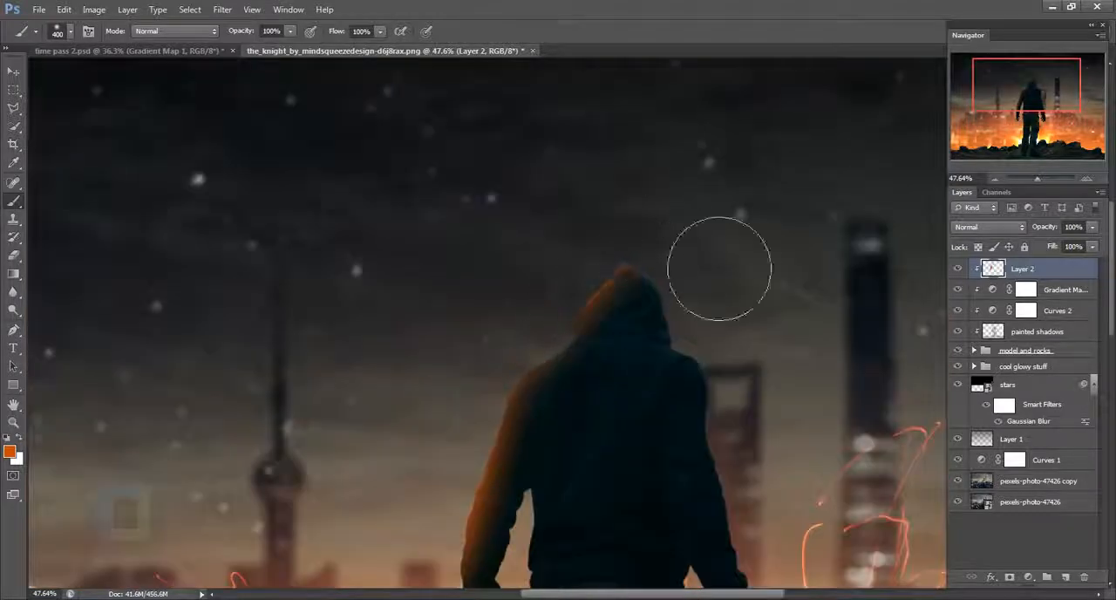
- Paint orange light along the right edge of the man's hood, shoulder and arm
drag(686, 322, 593, 213)
drag(650, 288, 670, 419)
drag(671, 349, 621, 209)
scroll(610, 262, down, 4)
scroll(523, 396, up, 3)
drag(483, 356, 490, 423)
drag(635, 301, 621, 383)
- Paint orange over the rocks on both sides of the man and along his lower arms
scroll(746, 375, down, 4)
drag(654, 392, 933, 406)
mouse_move(584, 397)
mouse_down()
mouse_move(218, 427)
mouse_move(211, 449)
mouse_up()
scroll(771, 307, down, 3)
scroll(580, 331, up, 6)
drag(561, 353, 577, 373)
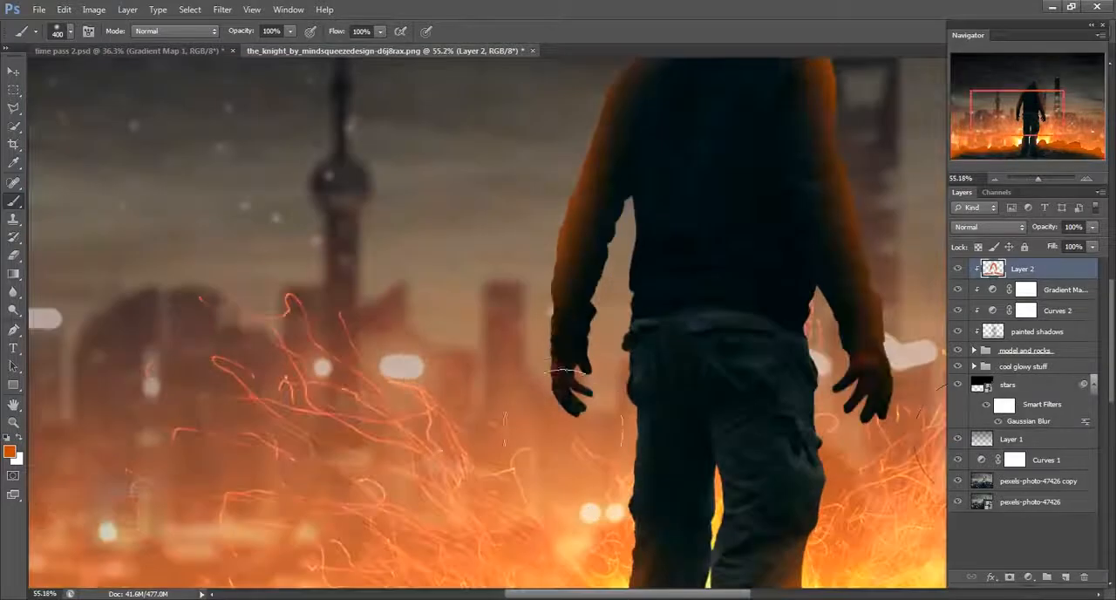
drag(881, 353, 874, 384)
- Paint orange along the inner edges of both arms and the adjoining torso with a 100 px brush
scroll(631, 261, down, 3)
scroll(697, 369, down, 4)
scroll(545, 327, up, 6)
key(bracketleft)
key(bracketleft)
key(bracketleft)
key(bracketleft)
key(bracketleft)
key(bracketleft)
key(bracketleft)
key(bracketleft)
key(bracketleft)
key(bracketleft)
key(bracketleft)
drag(579, 247, 576, 296)
drag(780, 343, 774, 357)
key(bracketright)
key(bracketright)
key(bracketright)
key(bracketright)
key(bracketright)
key(bracketright)
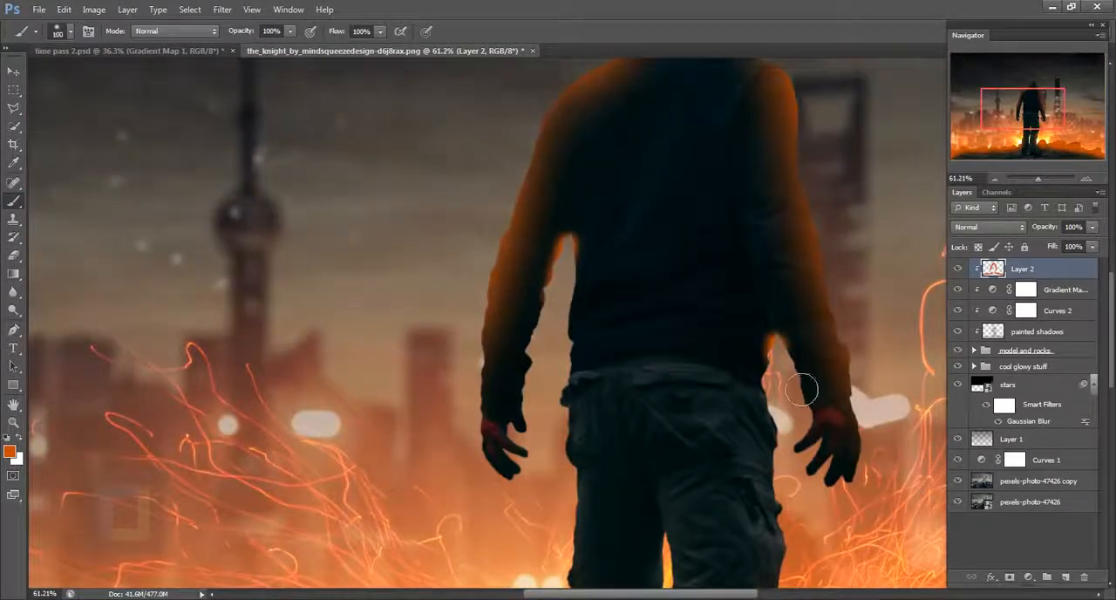
scroll(804, 391, up, 1)
drag(542, 249, 558, 305)
- Add orange around the gap between the left arm and torso with 150 px and 80 px brushes
scroll(579, 377, down, 6)
key(bracketright)
key(bracketright)
key(bracketright)
key(bracketright)
key(bracketright)
key(bracketright)
key(bracketright)
scroll(650, 384, up, 3)
scroll(541, 314, up, 4)
click(549, 251)
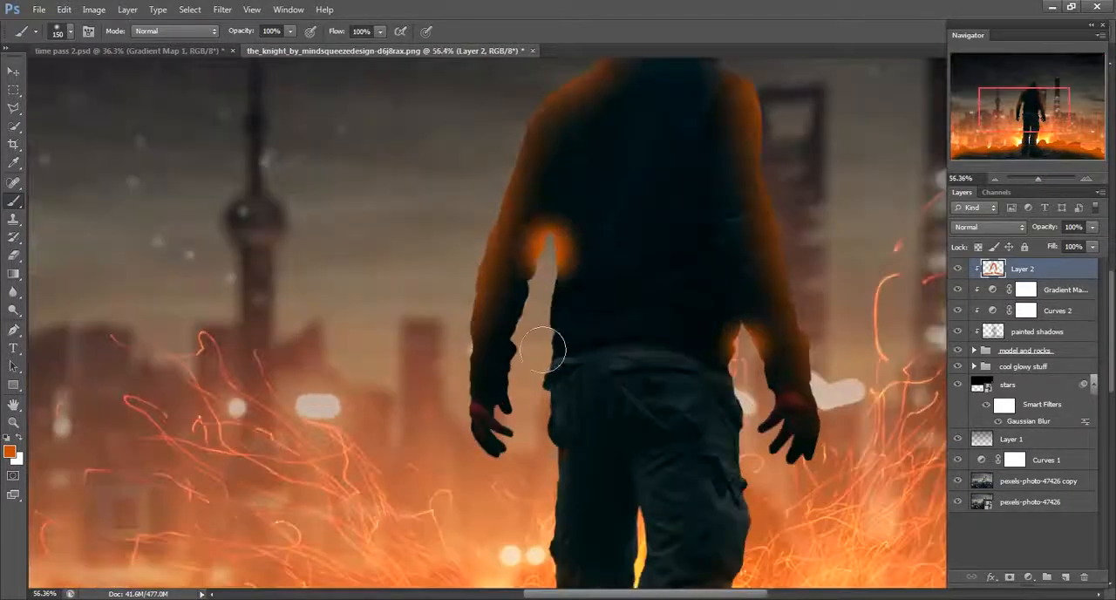
scroll(549, 272, up, 4)
key(bracketleft)
key(bracketleft)
key(bracketleft)
key(bracketleft)
drag(534, 240, 530, 270)
scroll(717, 325, down, 8)
scroll(771, 329, down, 2)
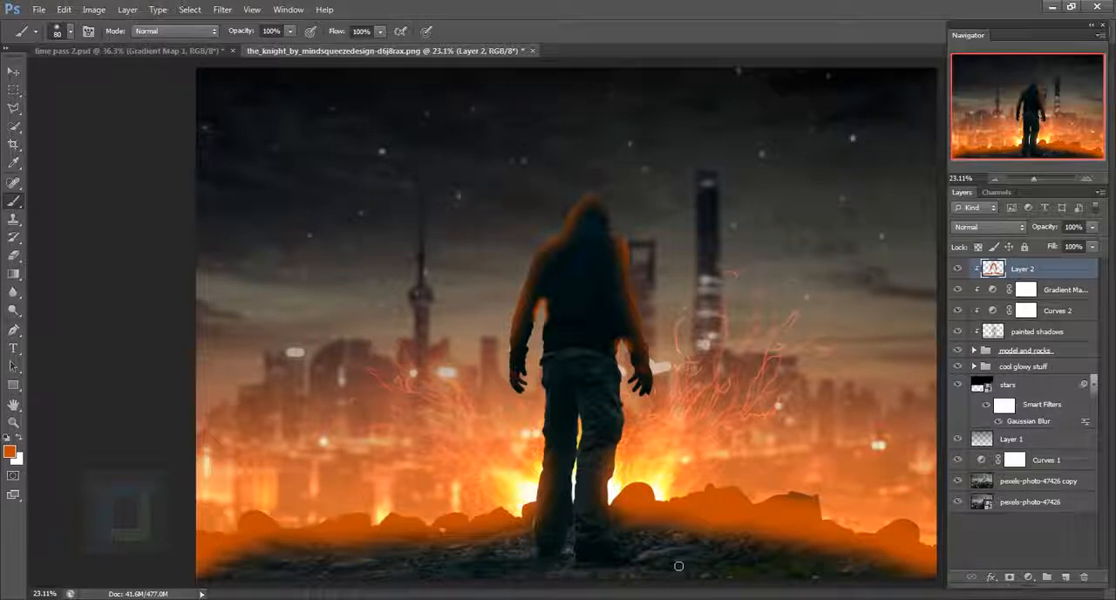
- Set Layer 2's blend mode to Color Dodge and compare the image with the layer hidden and shown
scroll(590, 406, up, 1)
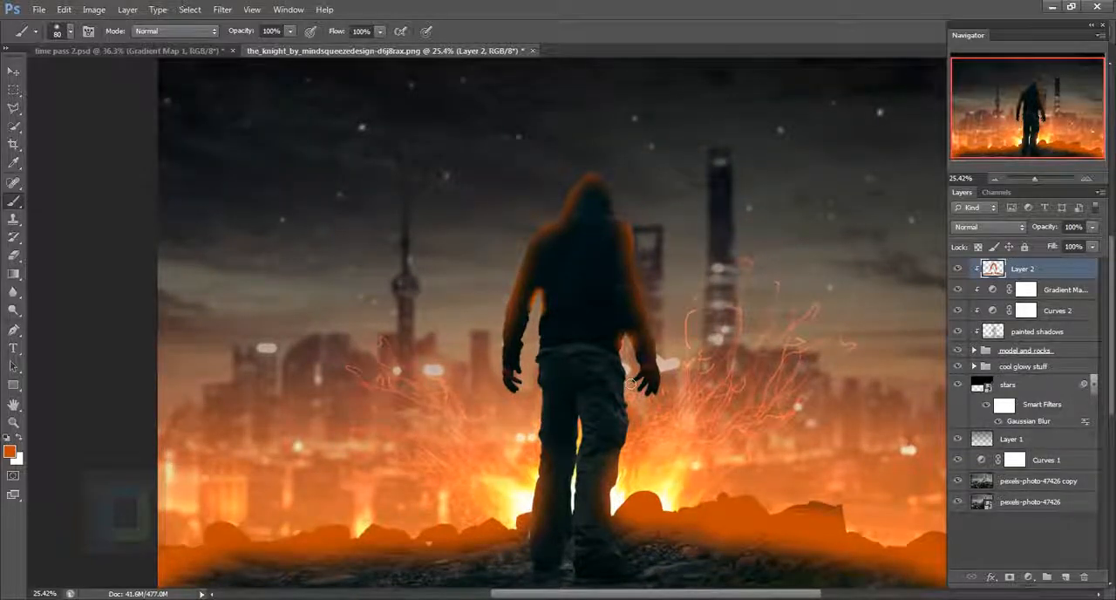
scroll(629, 383, down, 1)
scroll(614, 377, up, 1)
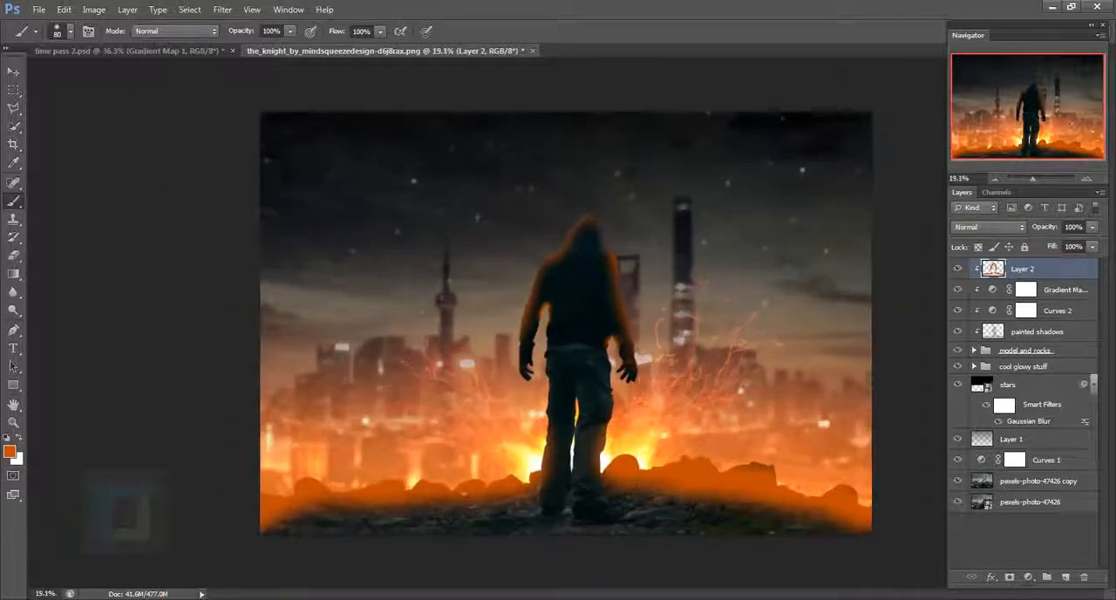
click(988, 226)
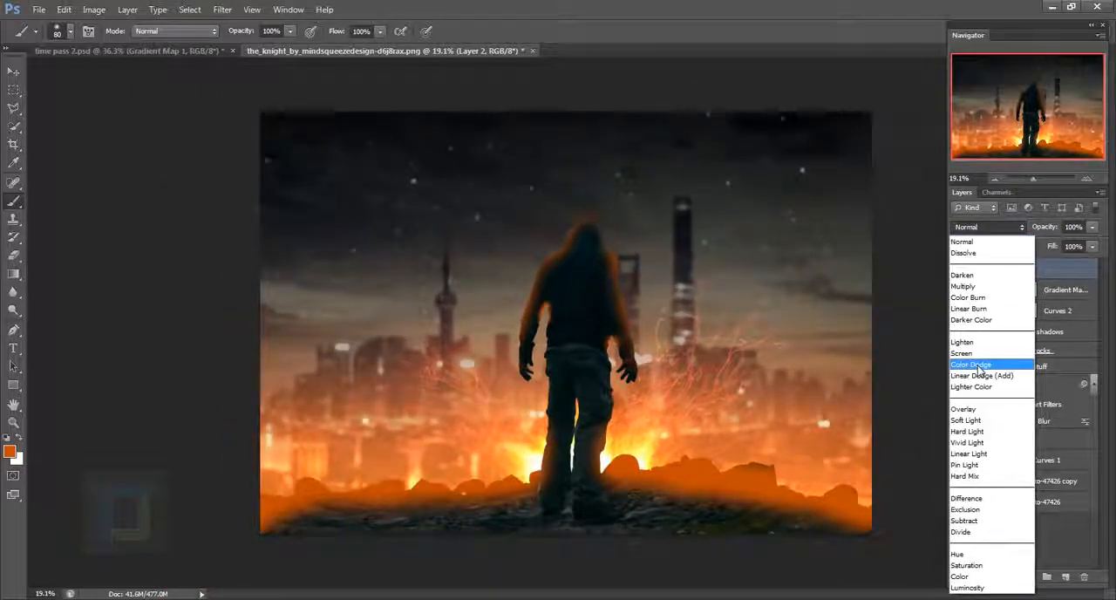
click(981, 364)
click(962, 274)
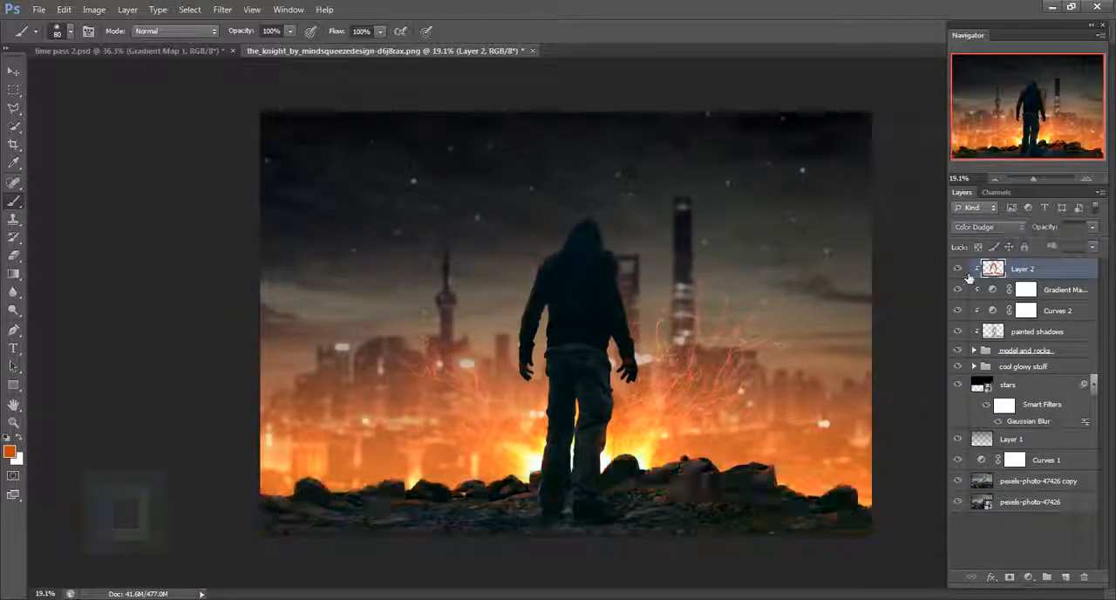
click(961, 274)
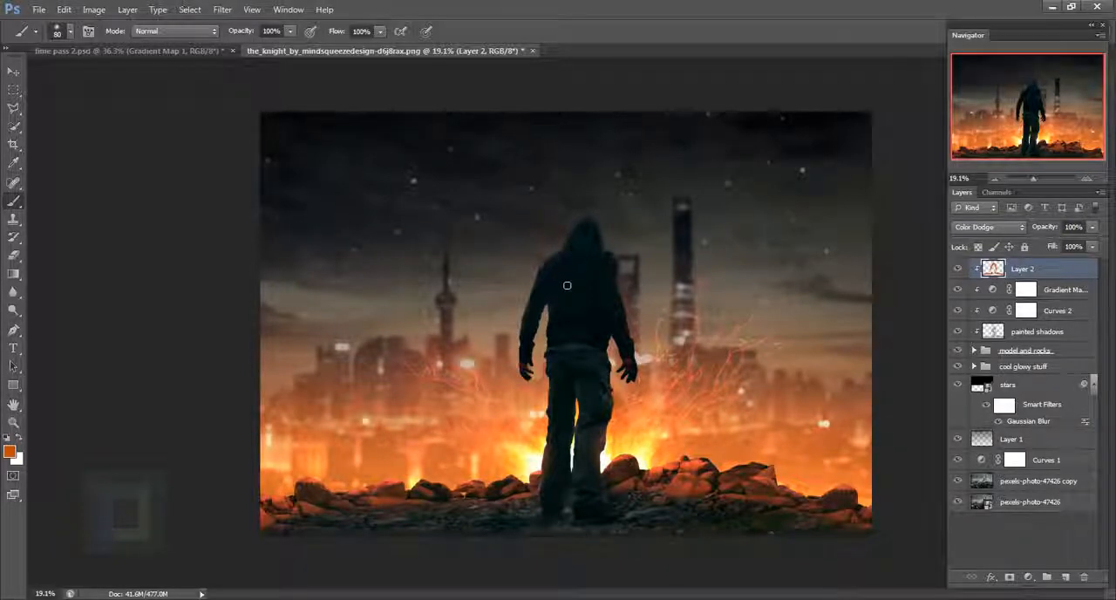
- Paint more glow along the man's shoulders and arms with a 200 px brush and compare with Layer 2 hidden and shown
scroll(545, 264, up, 3)
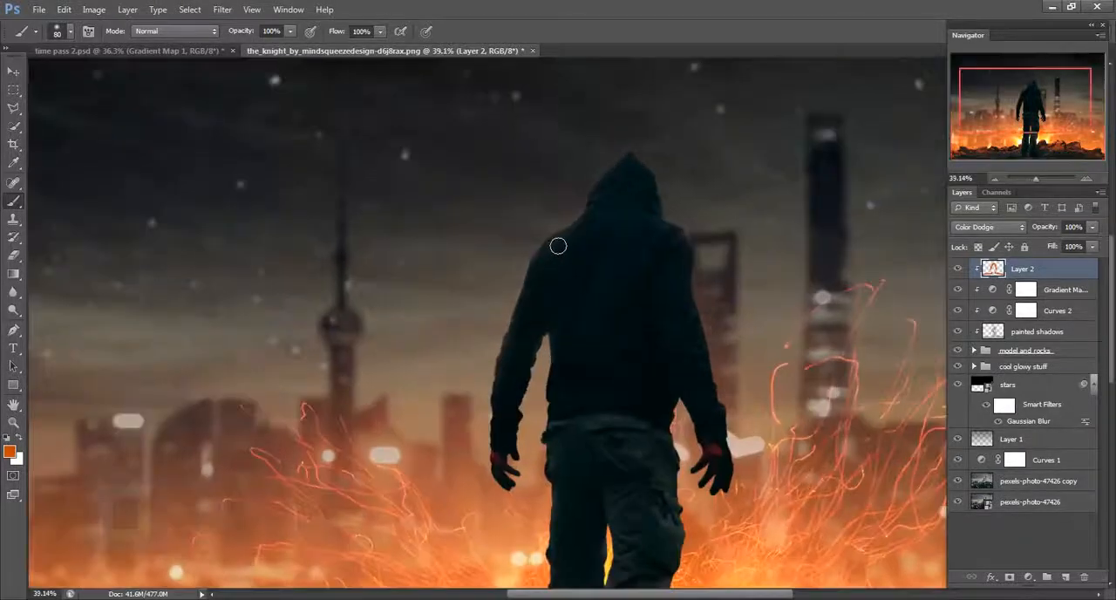
key(bracketright)
key(bracketright)
key(bracketright)
key(bracketright)
key(bracketright)
key(bracketright)
mouse_move(581, 248)
mouse_down()
mouse_move(527, 309)
mouse_move(532, 292)
mouse_move(506, 405)
mouse_up()
drag(748, 430, 731, 378)
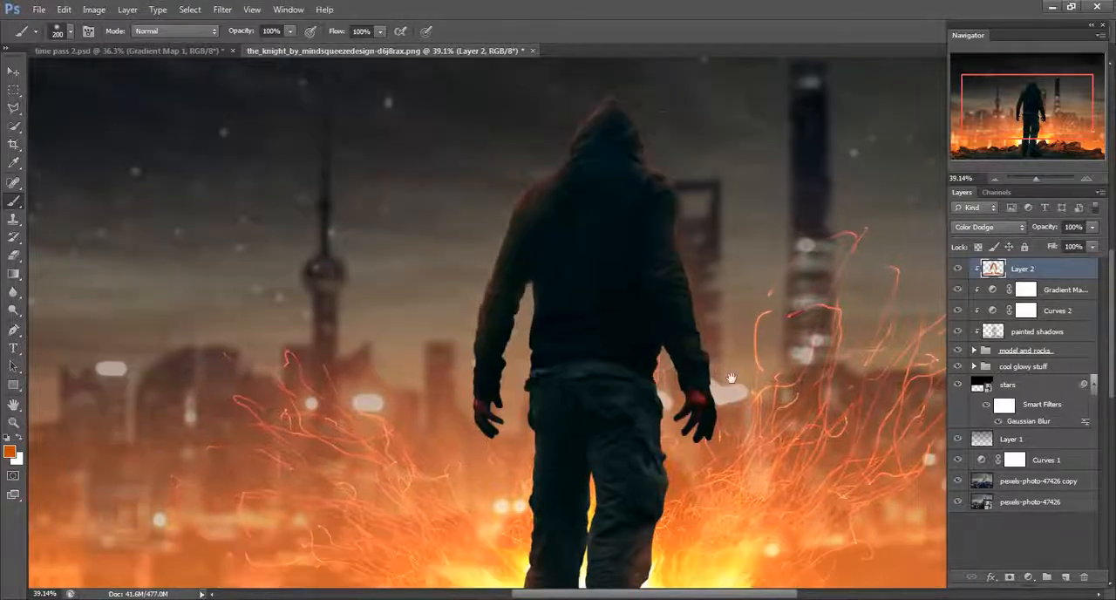
scroll(588, 179, down, 3)
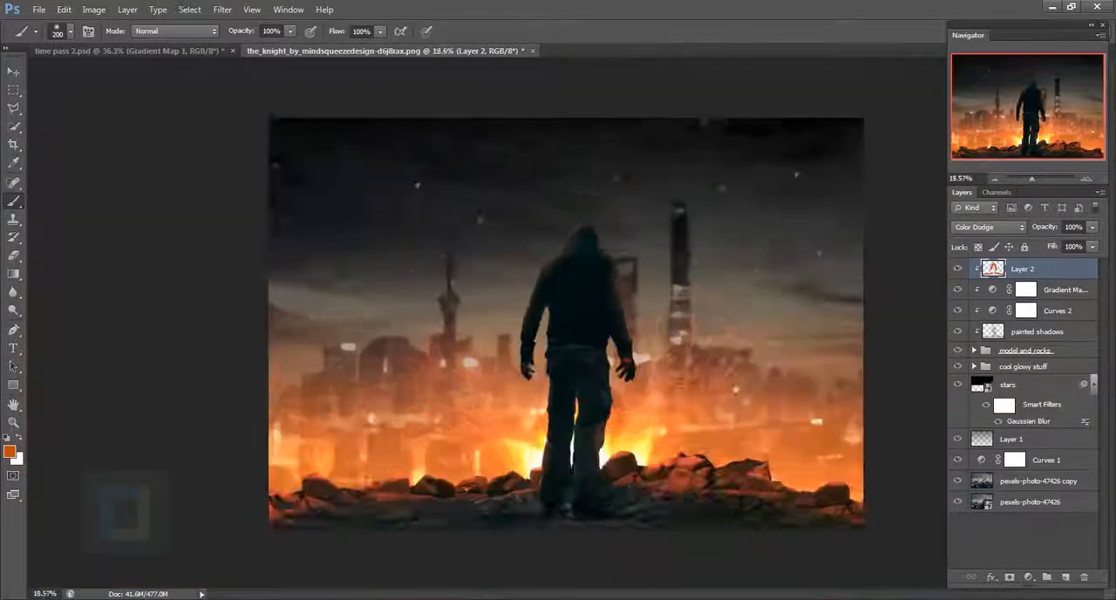
scroll(610, 317, up, 4)
key(x)
scroll(840, 323, down, 4)
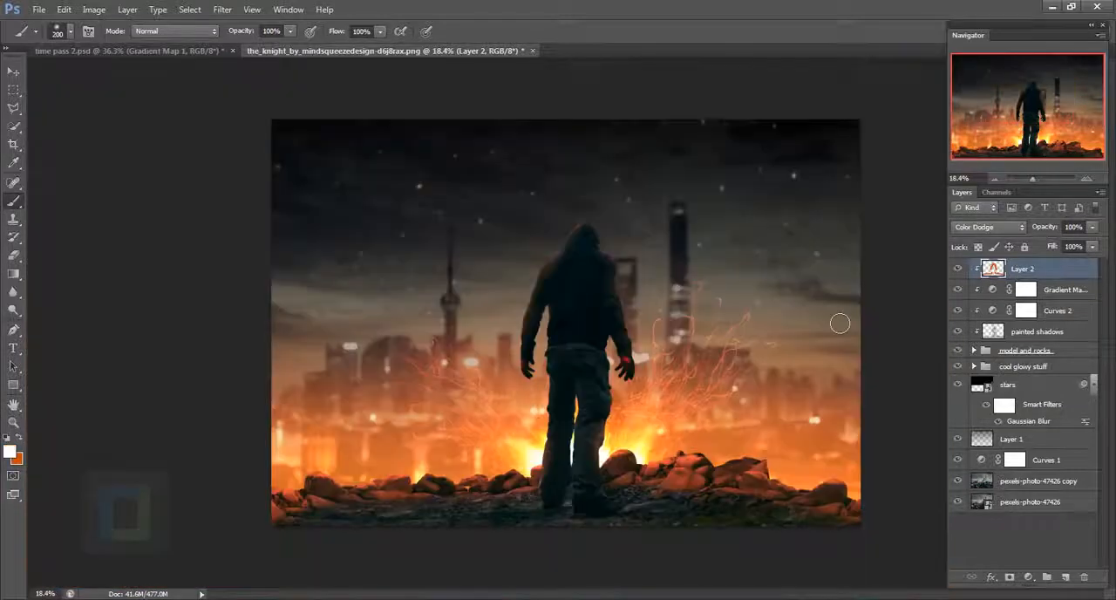
click(958, 269)
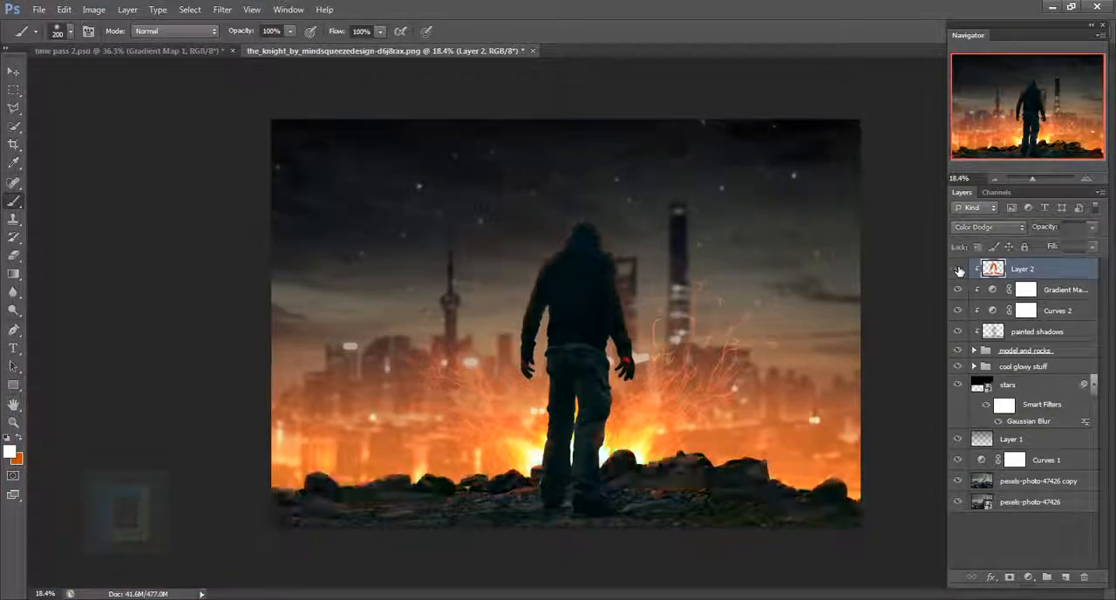
click(958, 269)
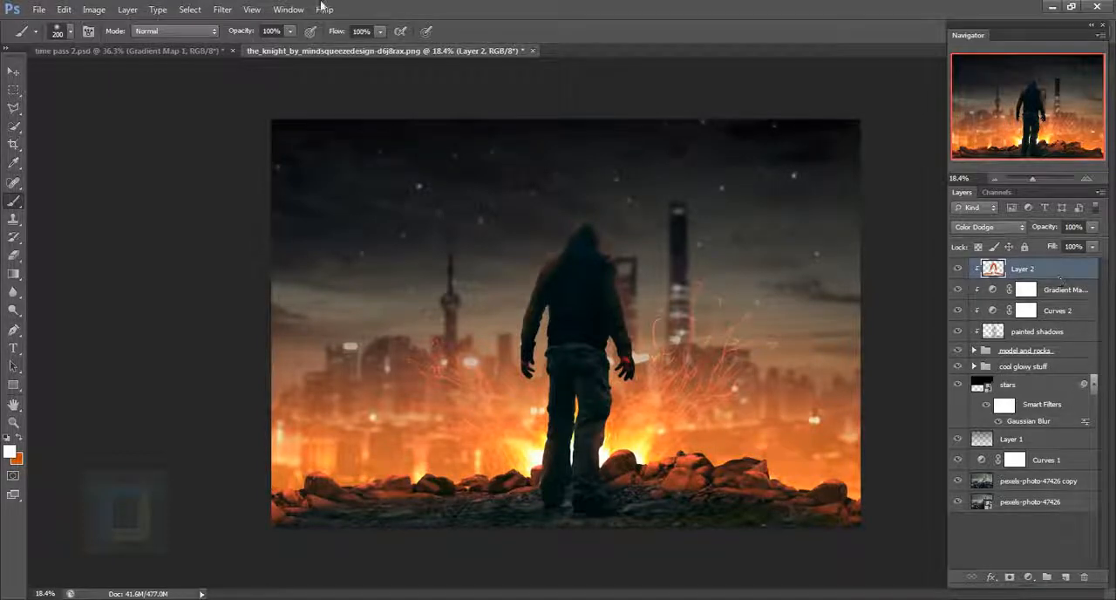
- Adjust Layer 2 with Hue/Saturation at hue -1 and saturation +13, and reduce the layer's opacity to 63%
click(94, 10)
mouse_move(142, 45)
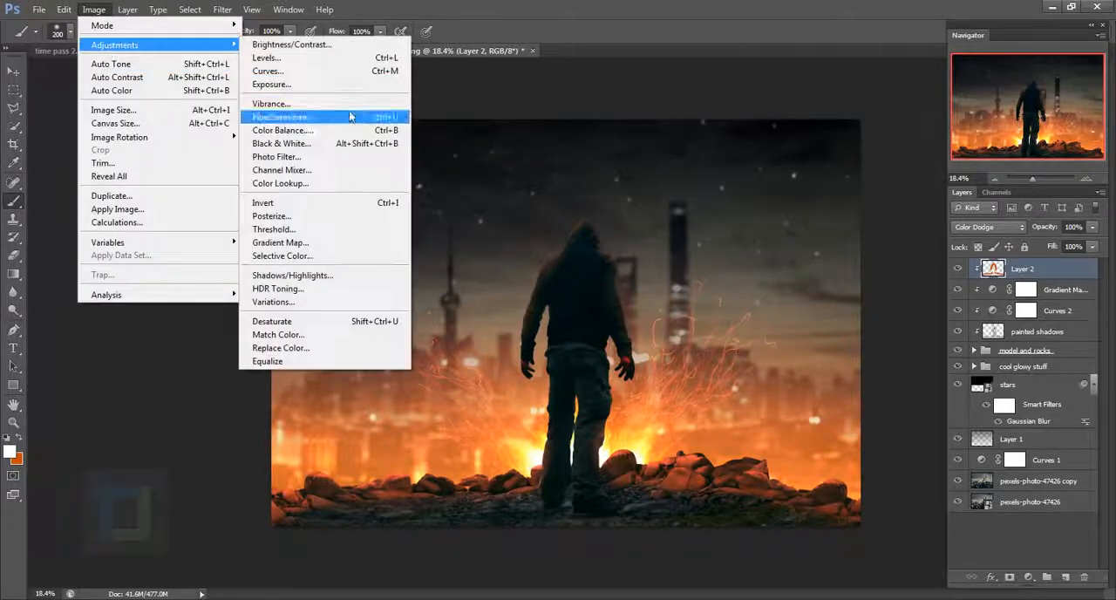
click(287, 116)
mouse_move(889, 342)
mouse_down()
mouse_move(917, 343)
mouse_move(899, 344)
mouse_up()
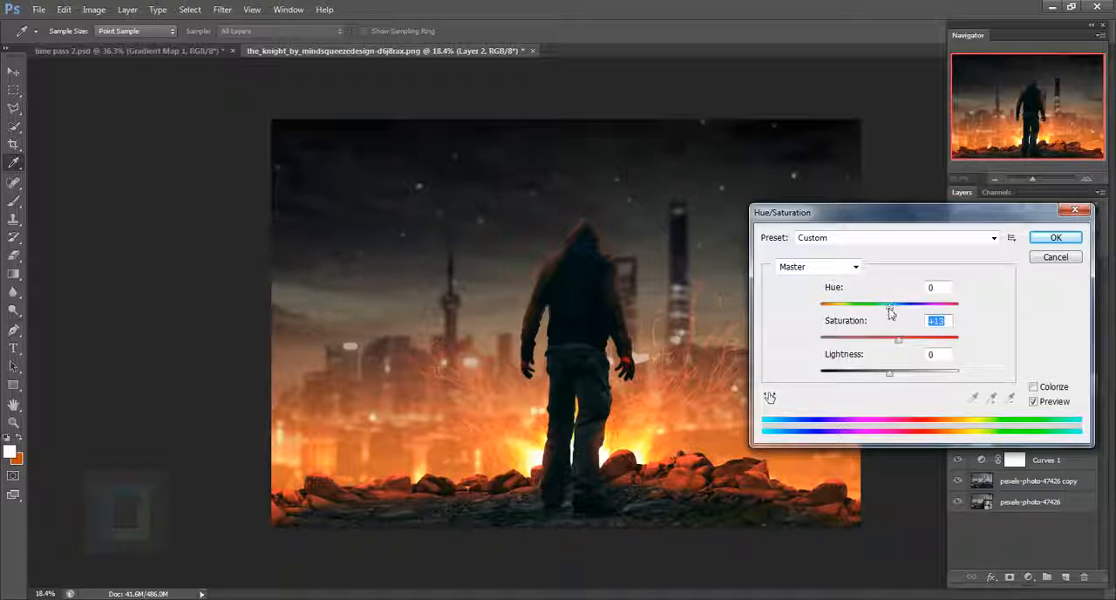
click(890, 311)
drag(890, 311, 895, 316)
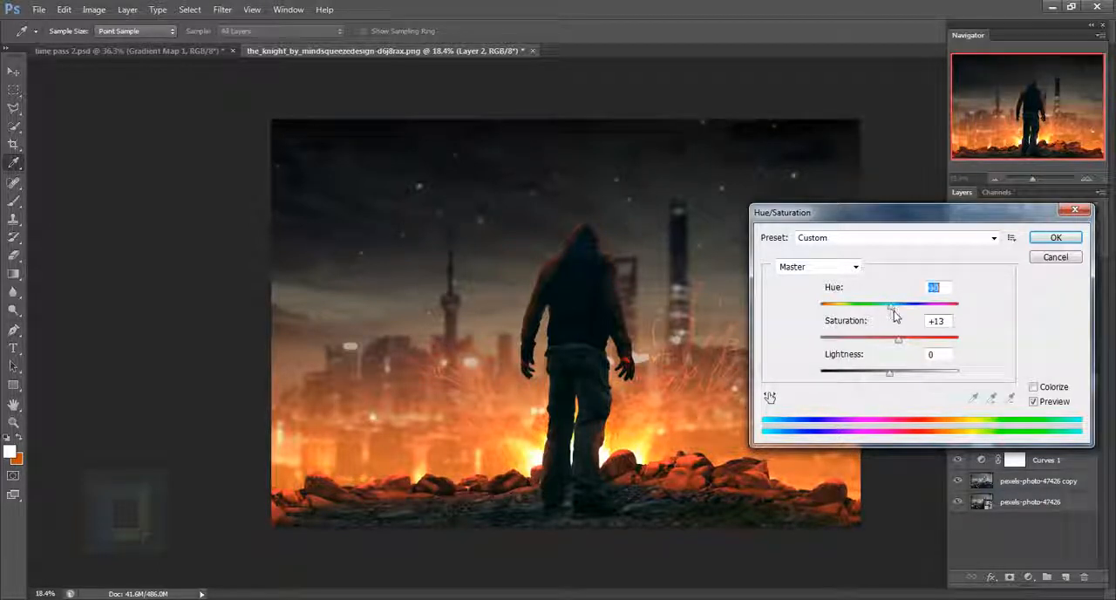
click(1034, 402)
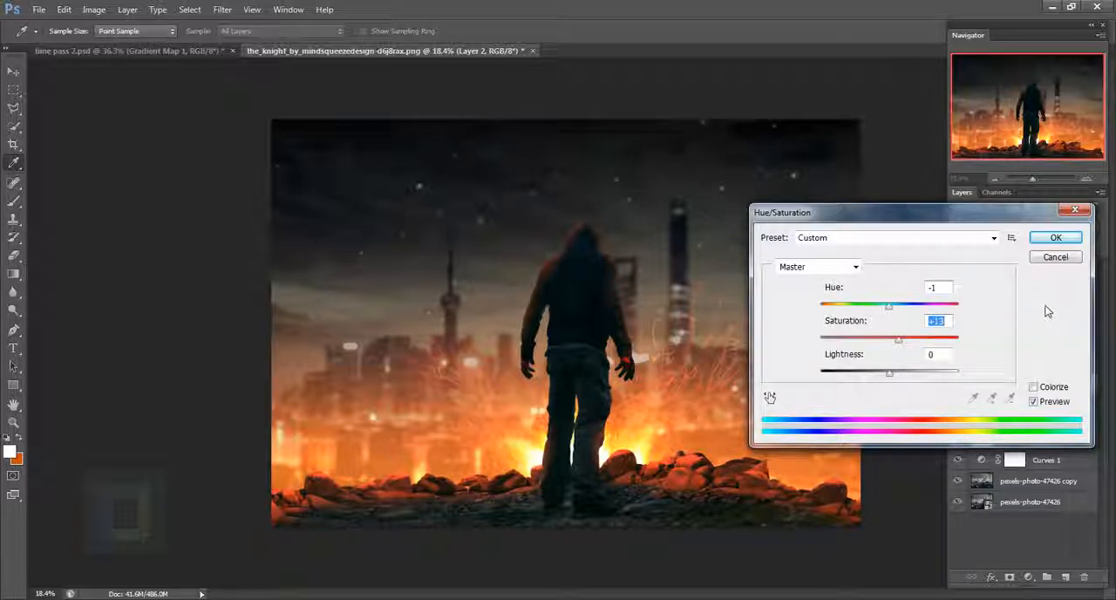
click(1051, 241)
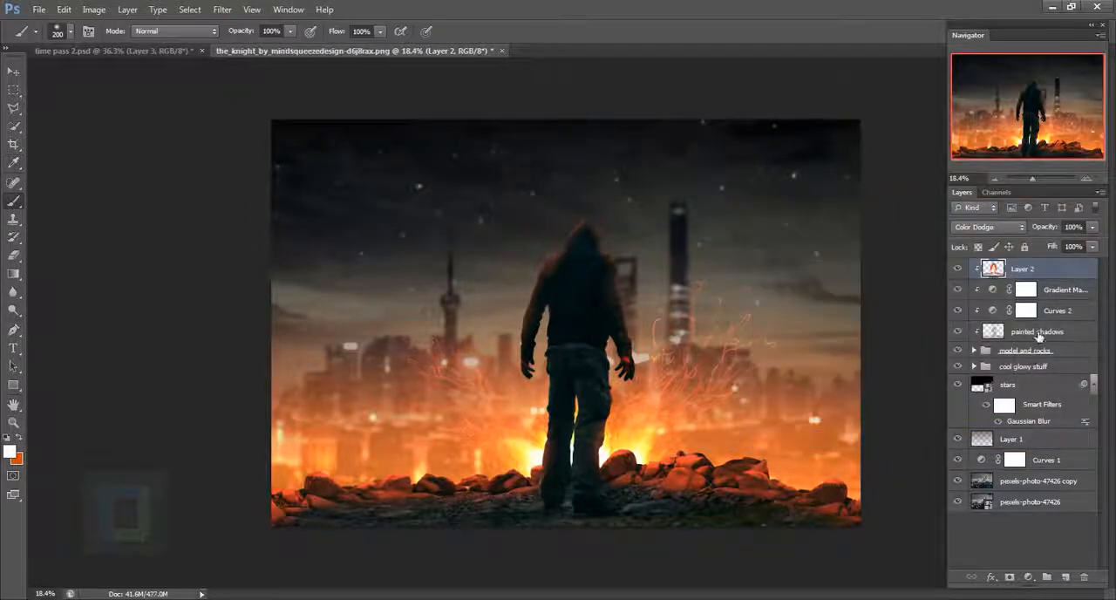
click(1091, 227)
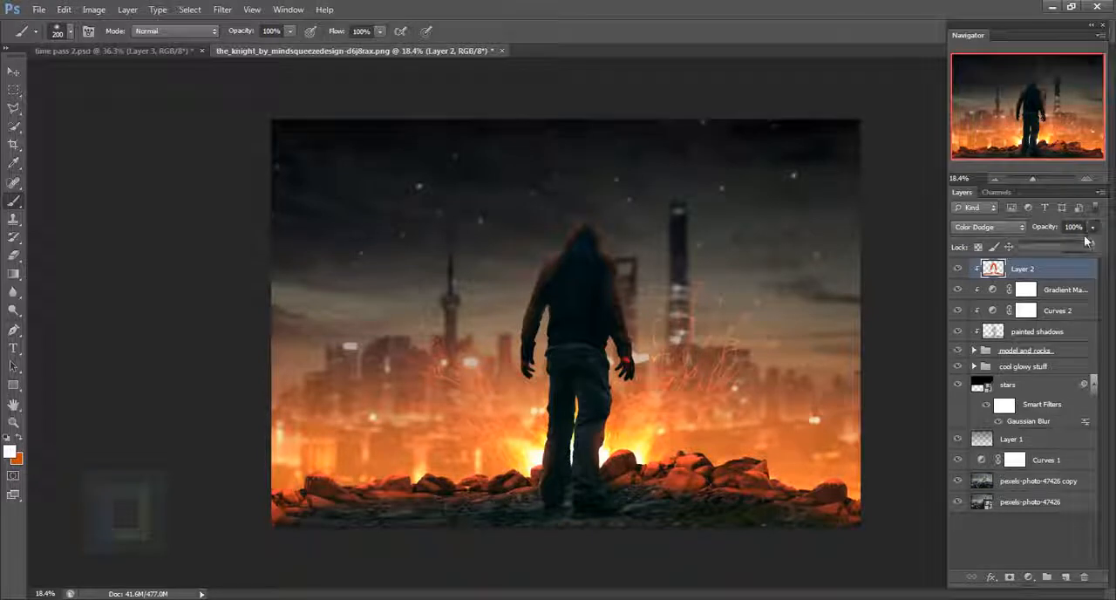
mouse_move(1074, 242)
mouse_down()
mouse_move(1057, 242)
mouse_move(1066, 236)
mouse_up()
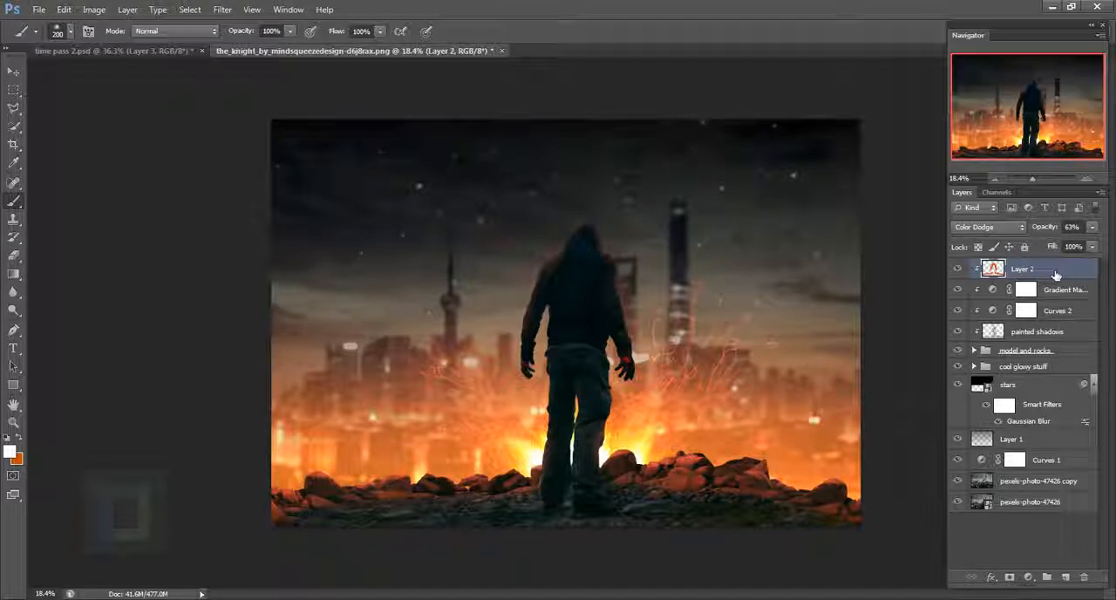
- Place the burning_black_cracked_yogurt texture image above Layer 2, shifted slightly toward the canvas's lower left
click(38, 9)
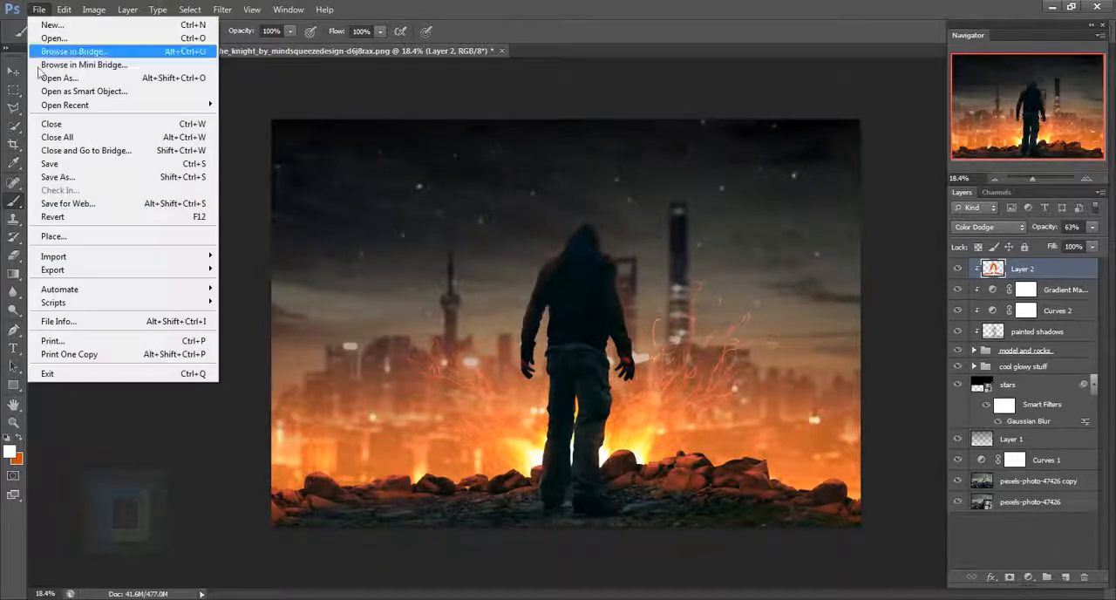
click(61, 237)
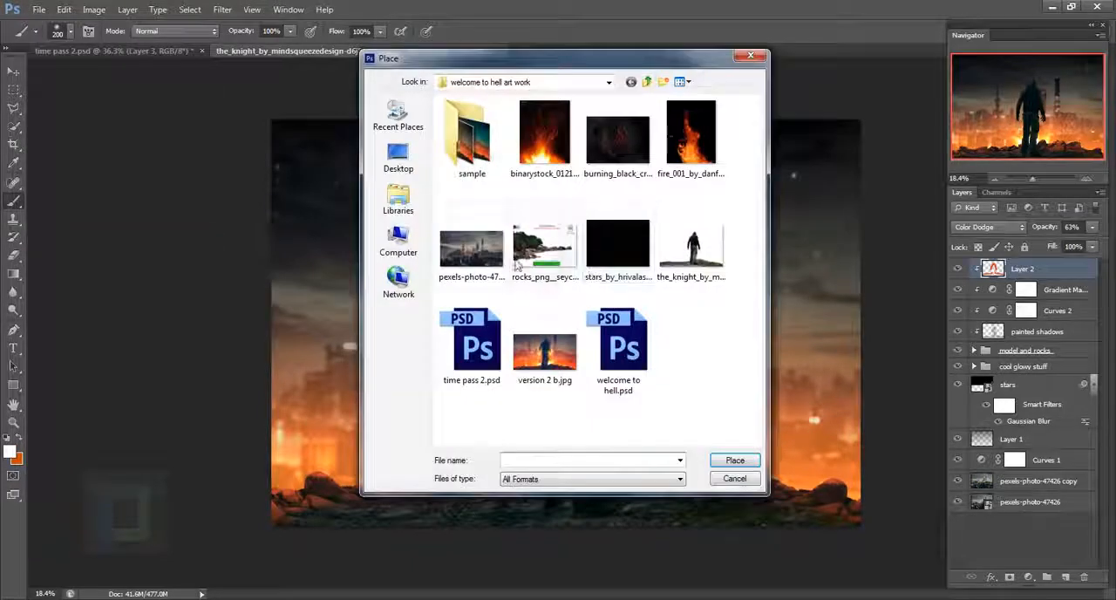
click(614, 130)
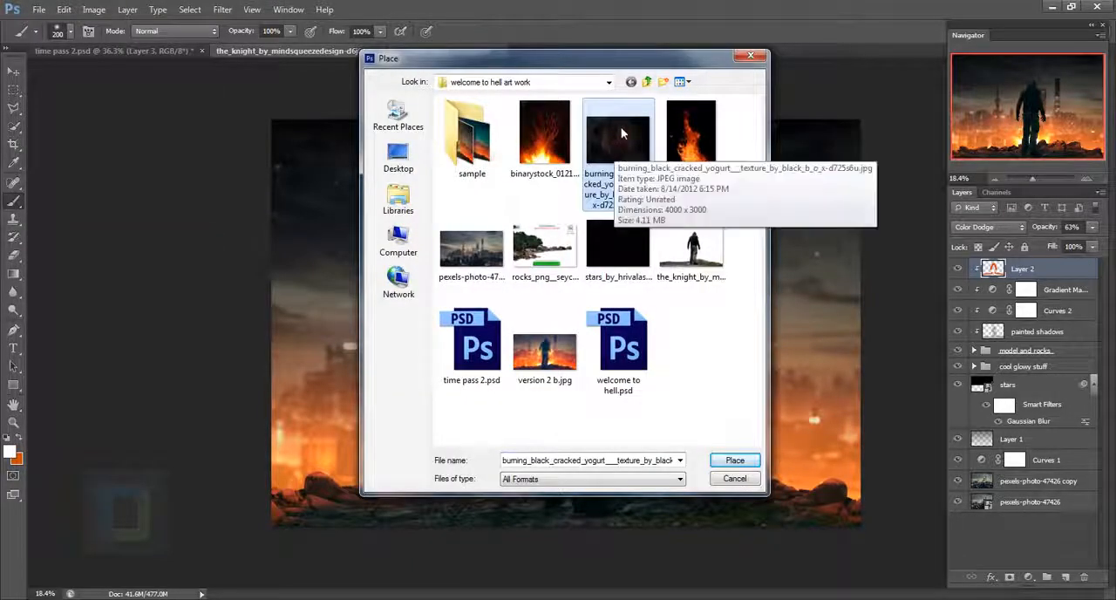
click(735, 460)
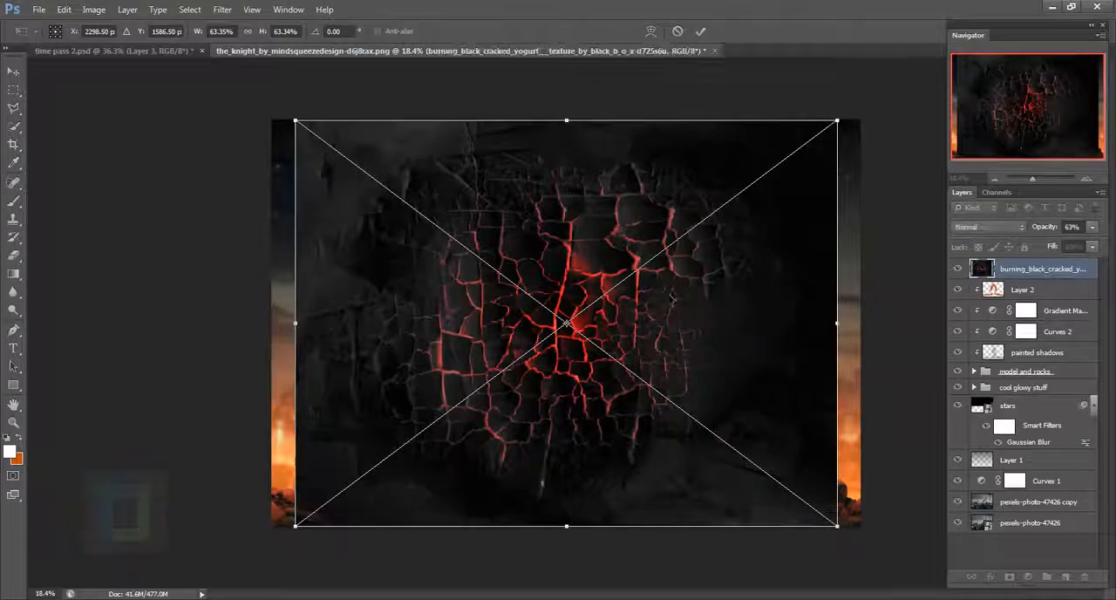
drag(671, 311, 652, 317)
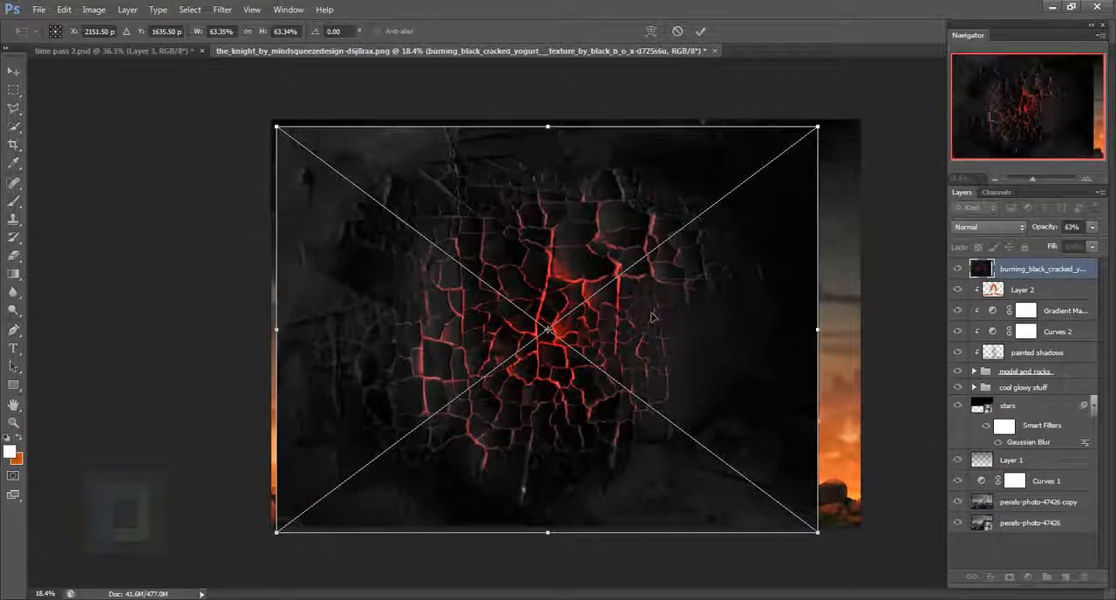
click(701, 31)
- Scale the cracked texture to about 29.6% over the ground beside the man's legs, lowering opacity to 42% for positioning and restoring 100%
key(ctrl+t)
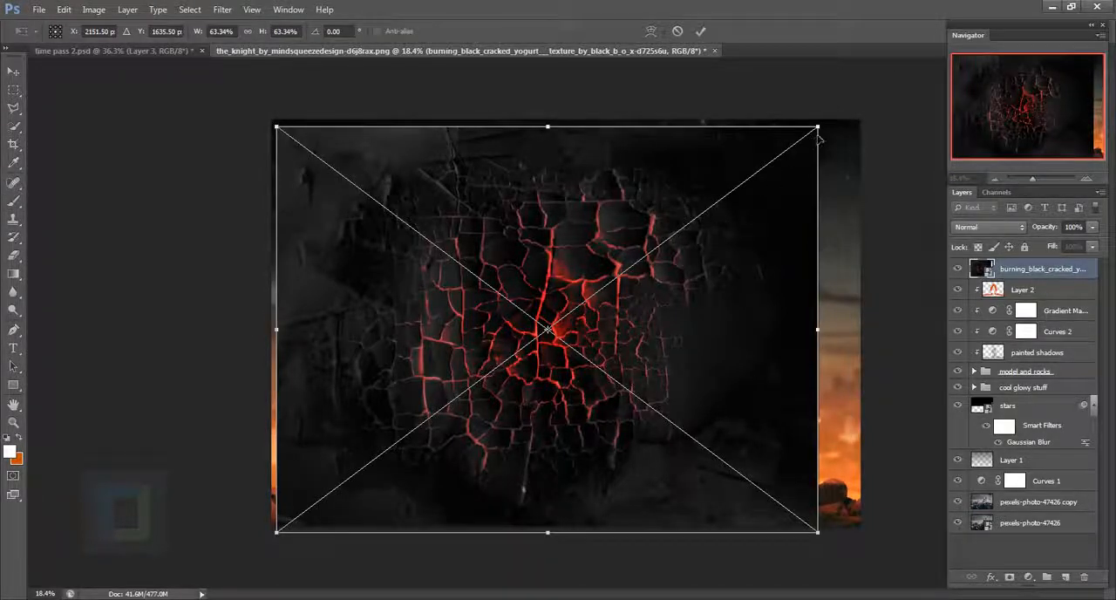
drag(818, 129, 554, 331)
drag(503, 400, 537, 486)
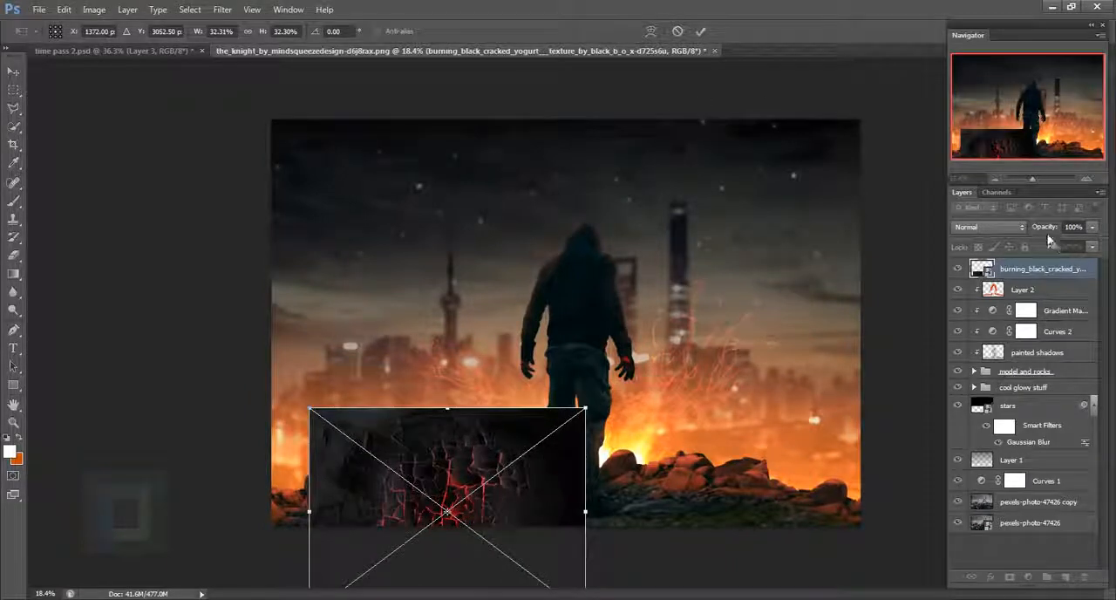
drag(1045, 227, 994, 228)
drag(510, 511, 512, 497)
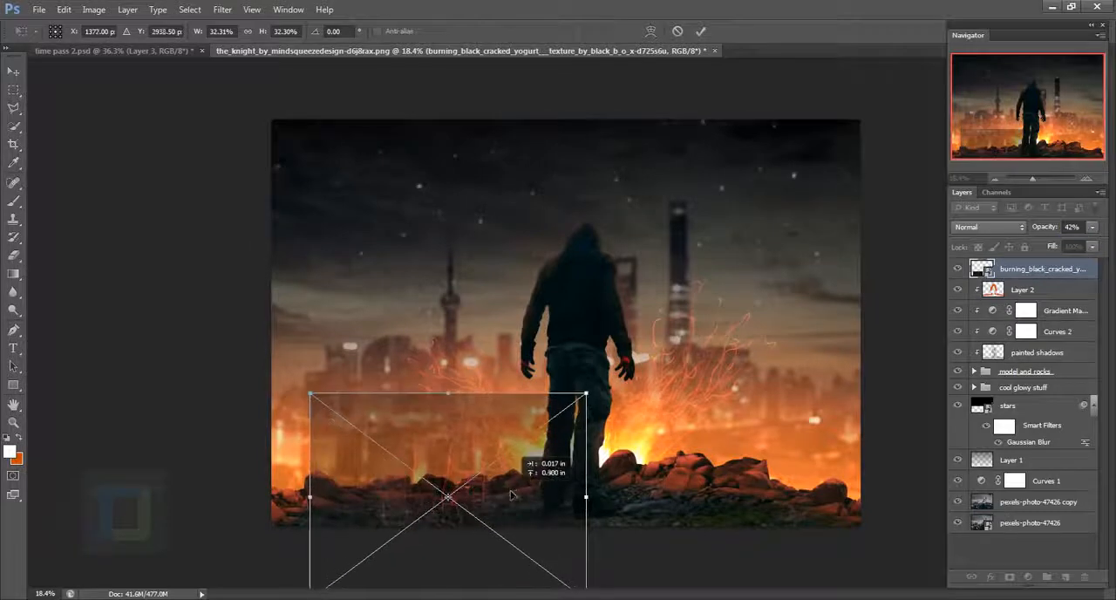
drag(586, 393, 562, 411)
drag(514, 491, 527, 484)
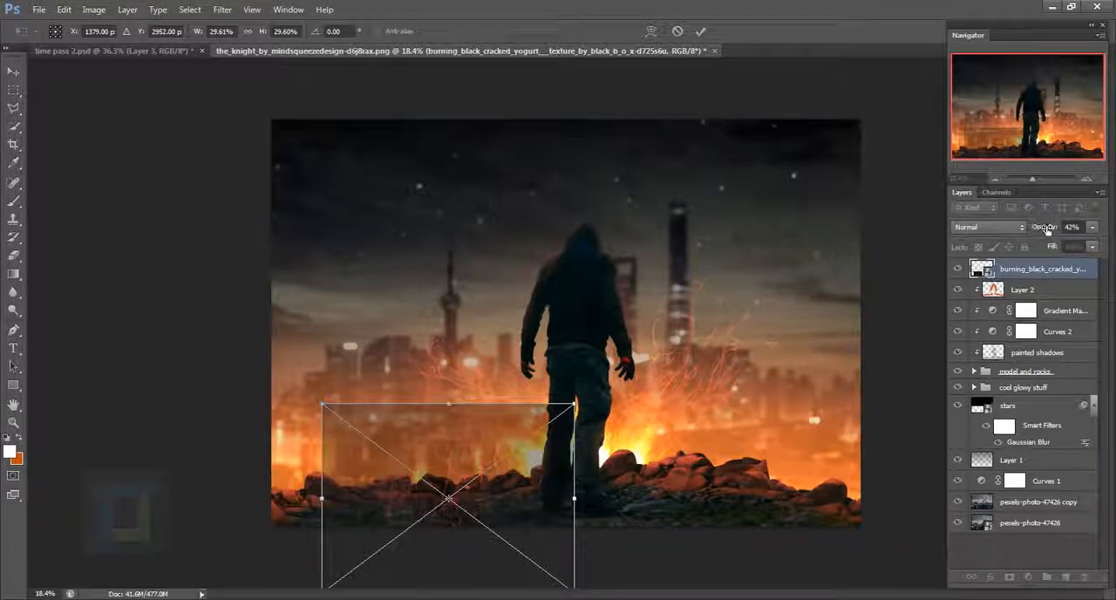
drag(1047, 229, 1100, 230)
- Apply a Perspective transform that widens the texture's bottom edge to about 77.7% width, and lower it to lie along the ground
scroll(489, 438, down, 4)
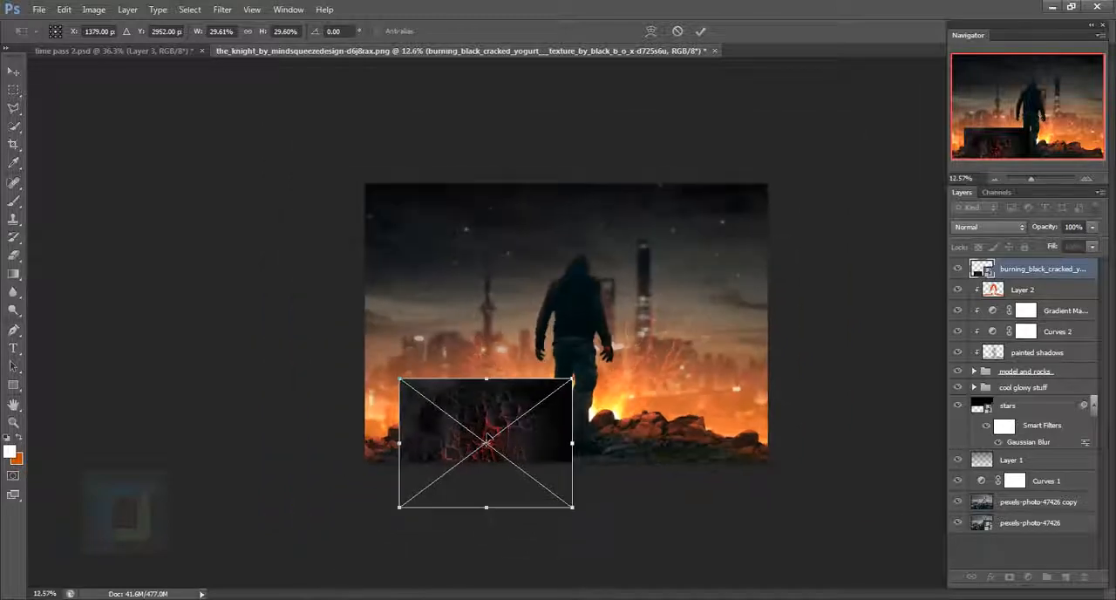
right_click(490, 419)
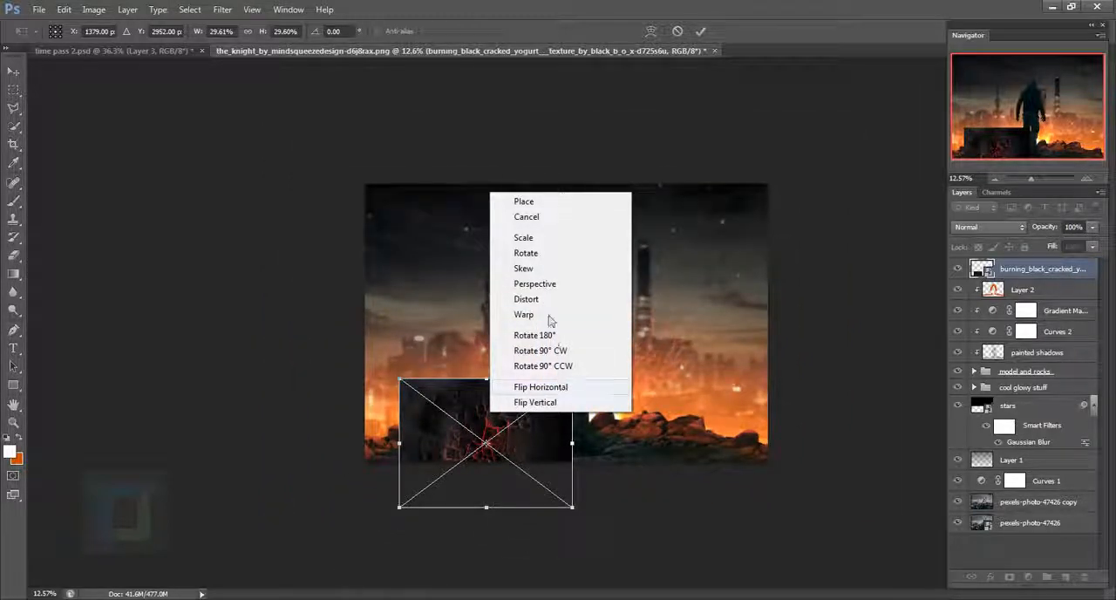
click(549, 284)
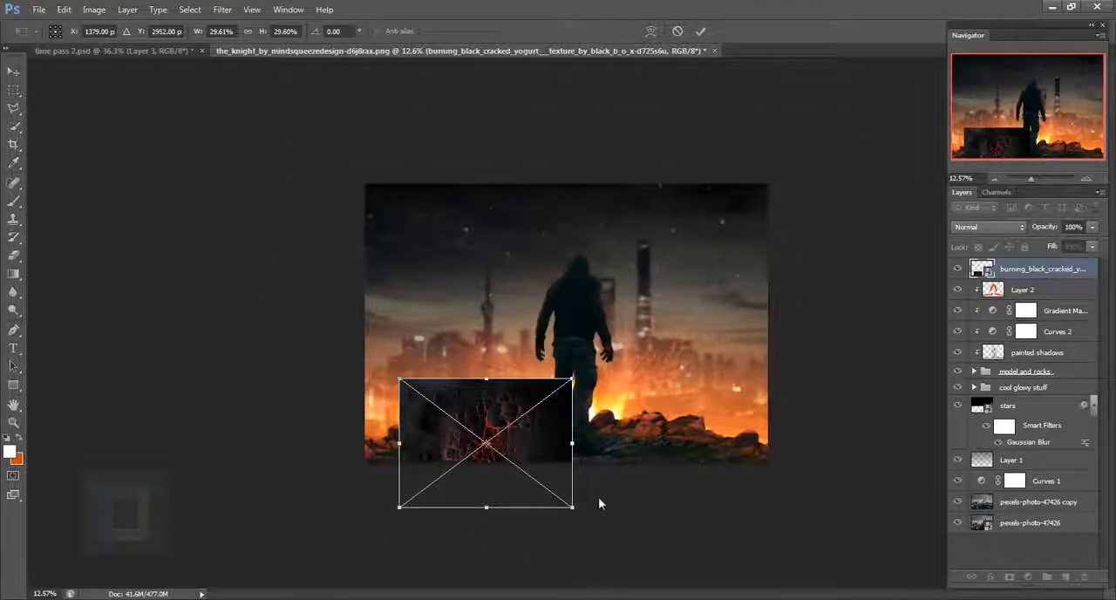
drag(573, 509, 682, 488)
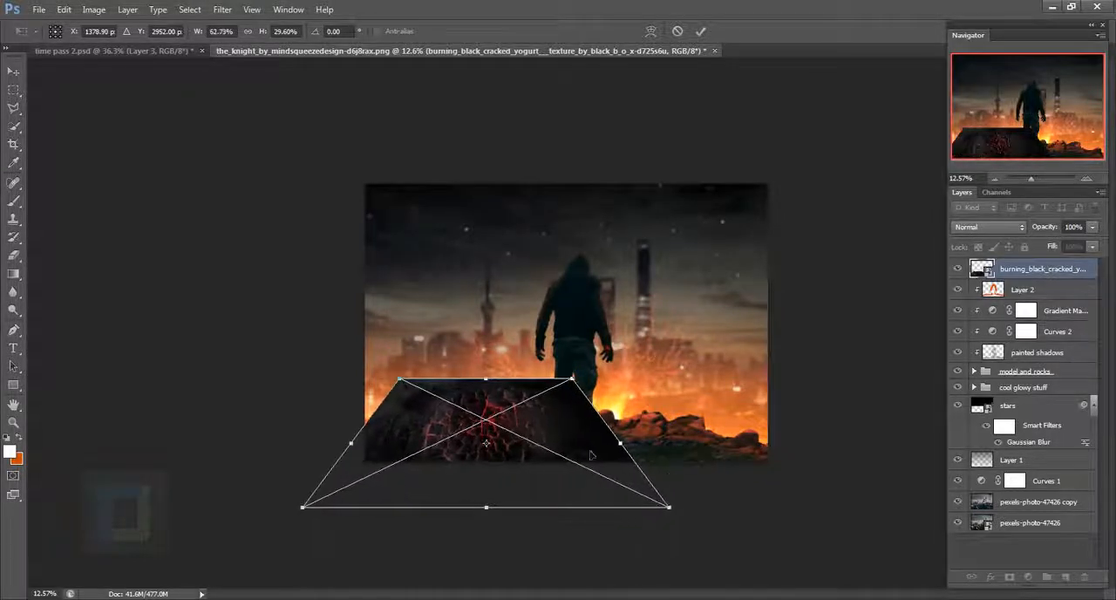
drag(567, 416, 570, 441)
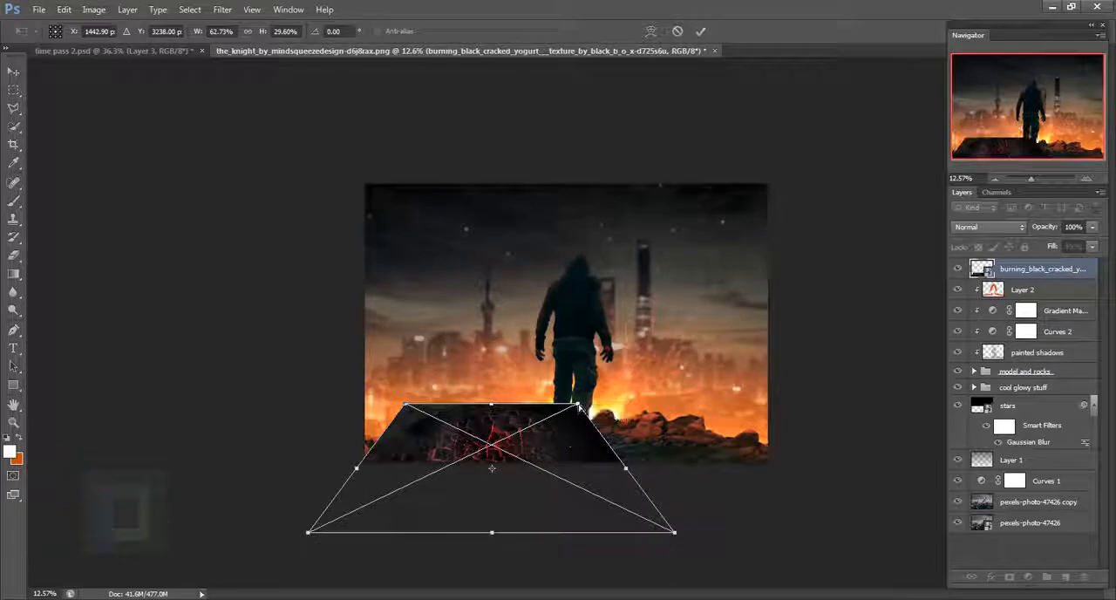
drag(677, 534, 703, 532)
mouse_move(582, 446)
mouse_down()
mouse_move(582, 461)
mouse_move(581, 448)
mouse_up()
drag(702, 534, 723, 534)
drag(598, 455, 604, 462)
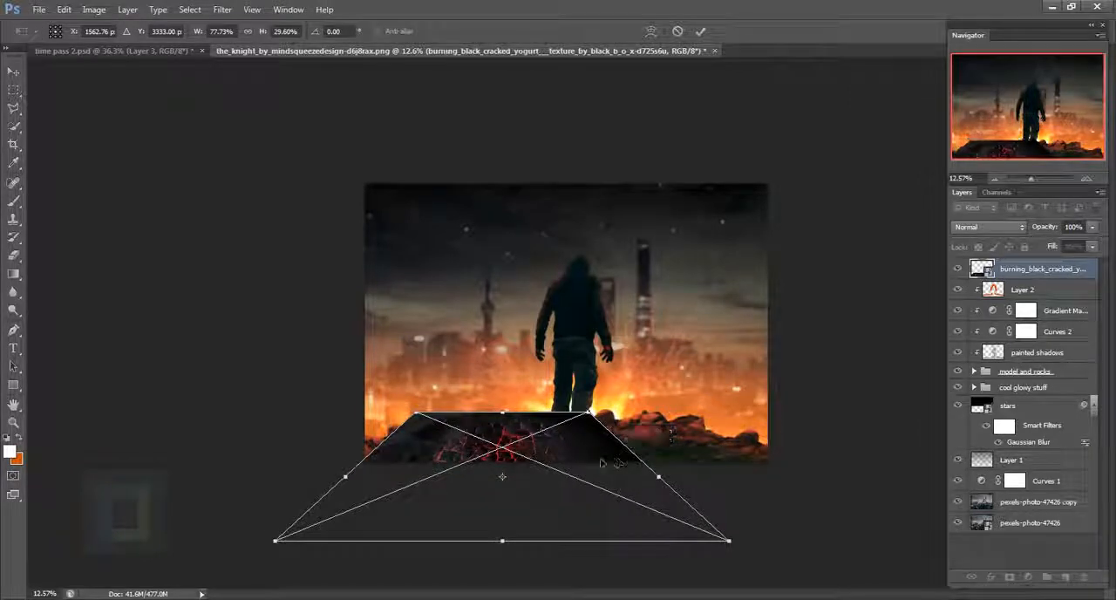
click(700, 31)
- Set the texture layer's Blend If for This Layer to split the black point at 0 / 60 on the Gray channel
key(b)
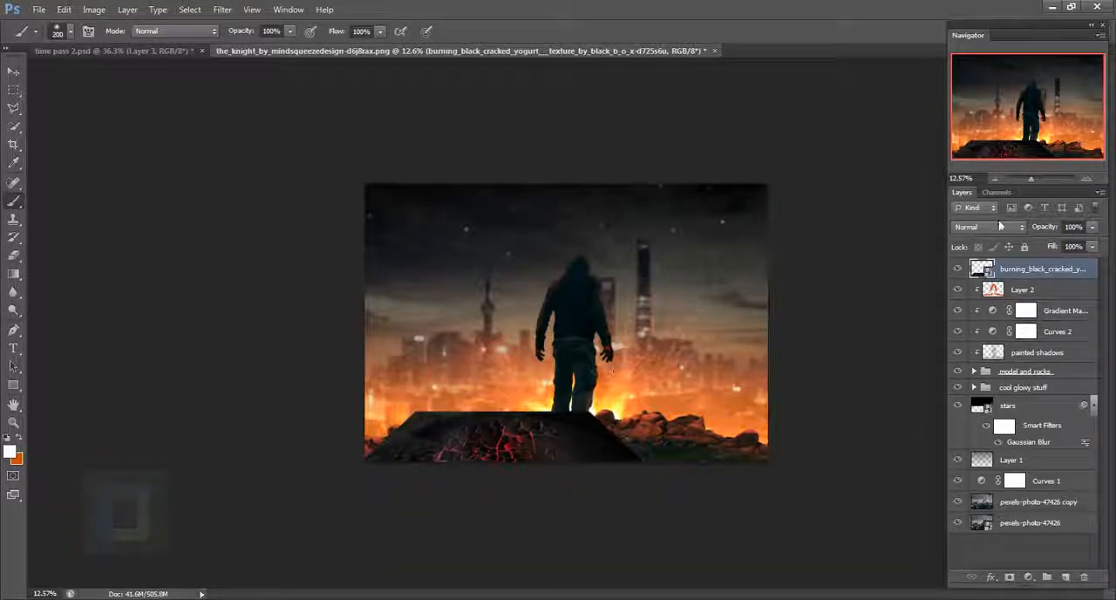
click(1000, 227)
click(1000, 227)
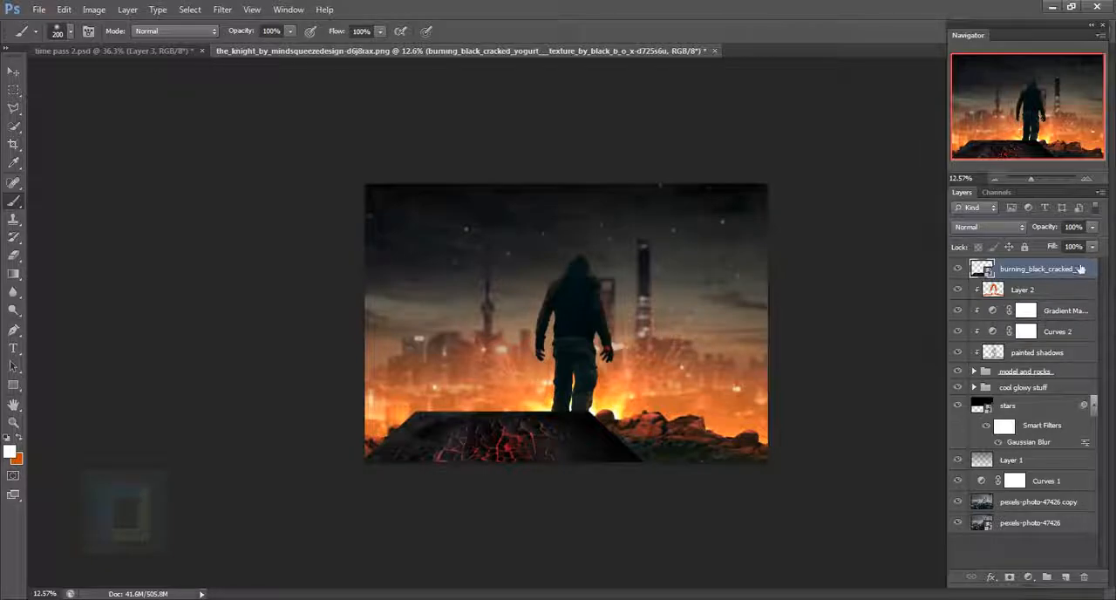
right_click(1050, 272)
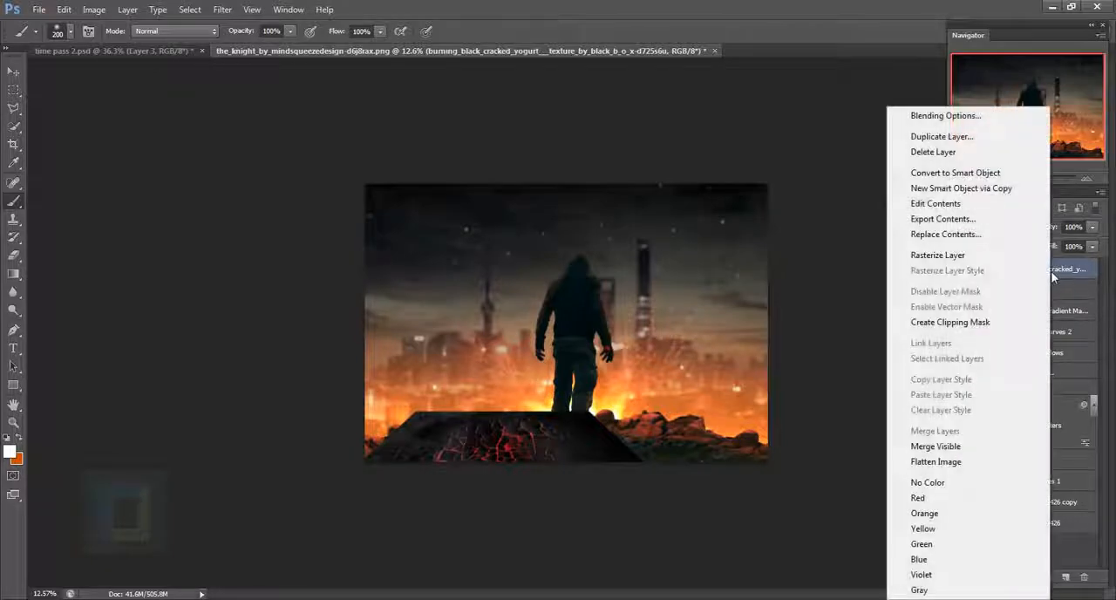
click(946, 116)
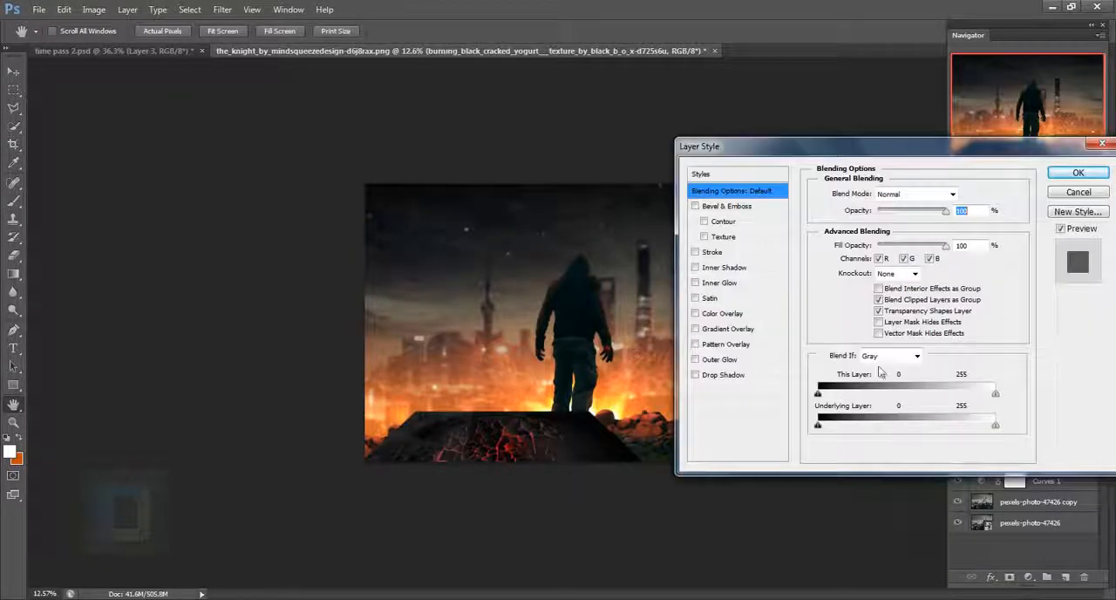
drag(818, 393, 861, 399)
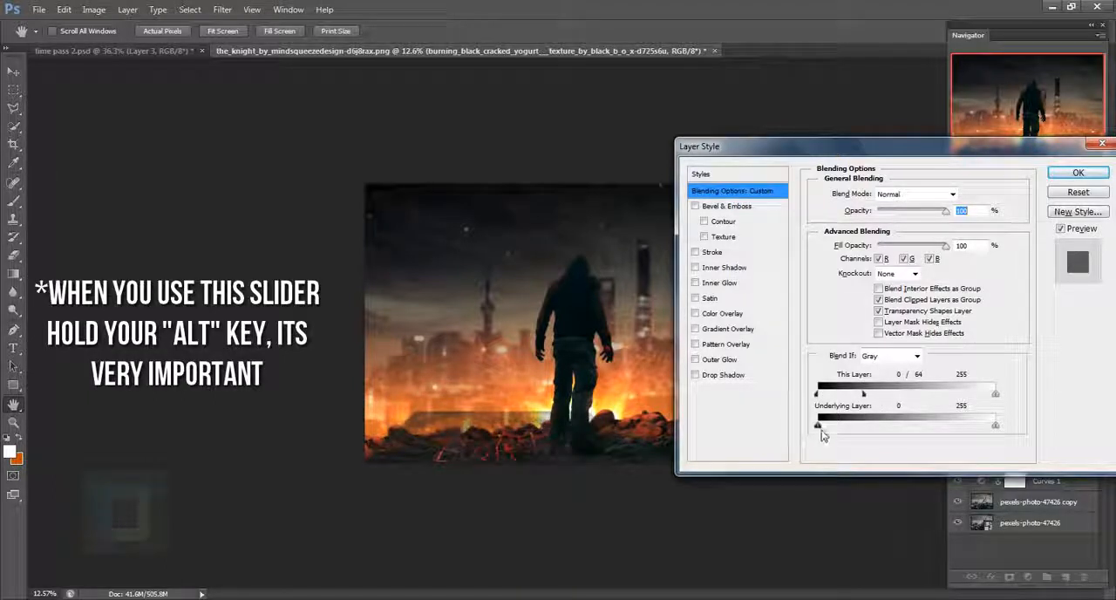
drag(817, 428, 834, 436)
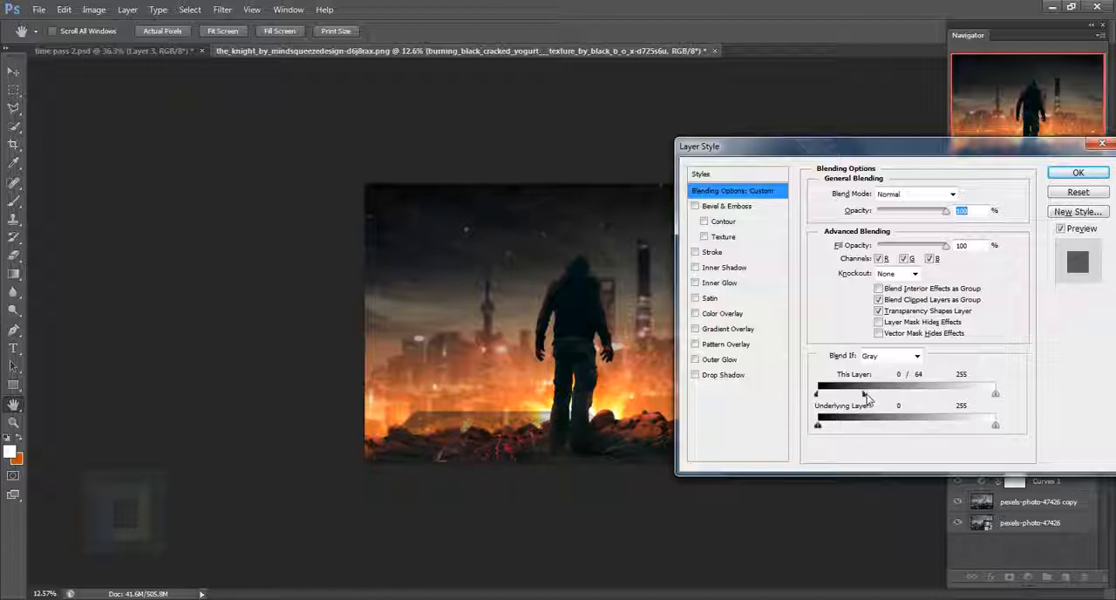
mouse_move(885, 399)
mouse_down()
mouse_move(902, 391)
mouse_move(870, 396)
mouse_up()
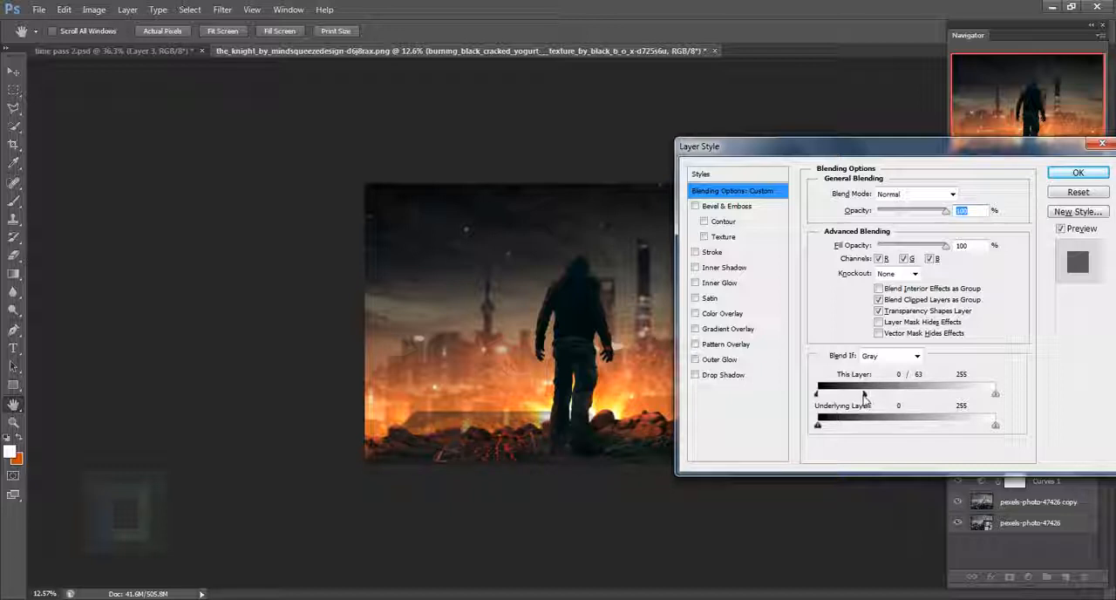
drag(859, 397, 863, 399)
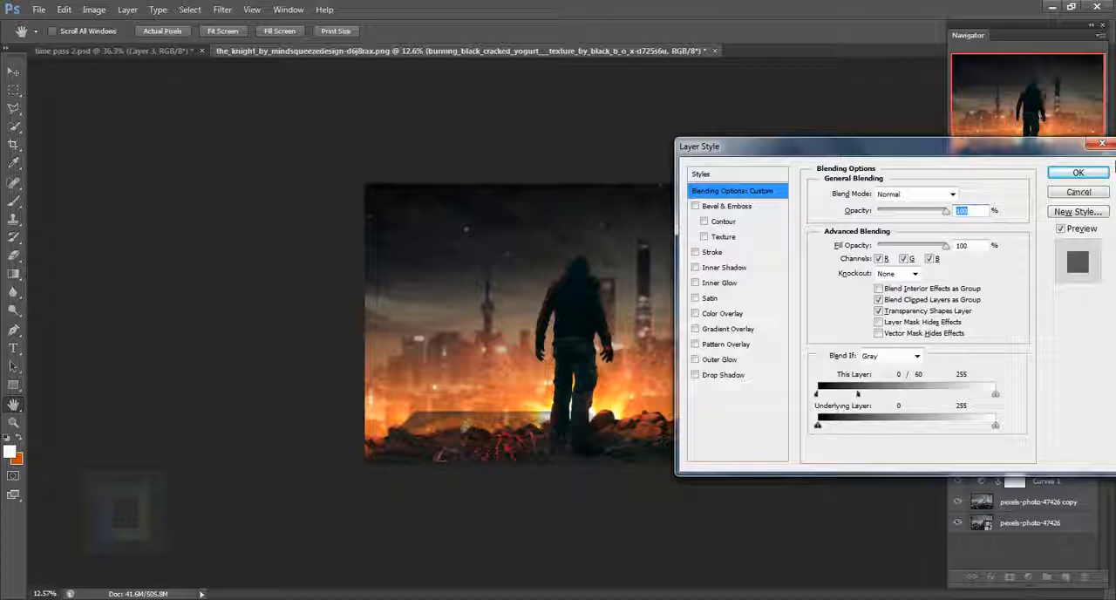
click(1077, 172)
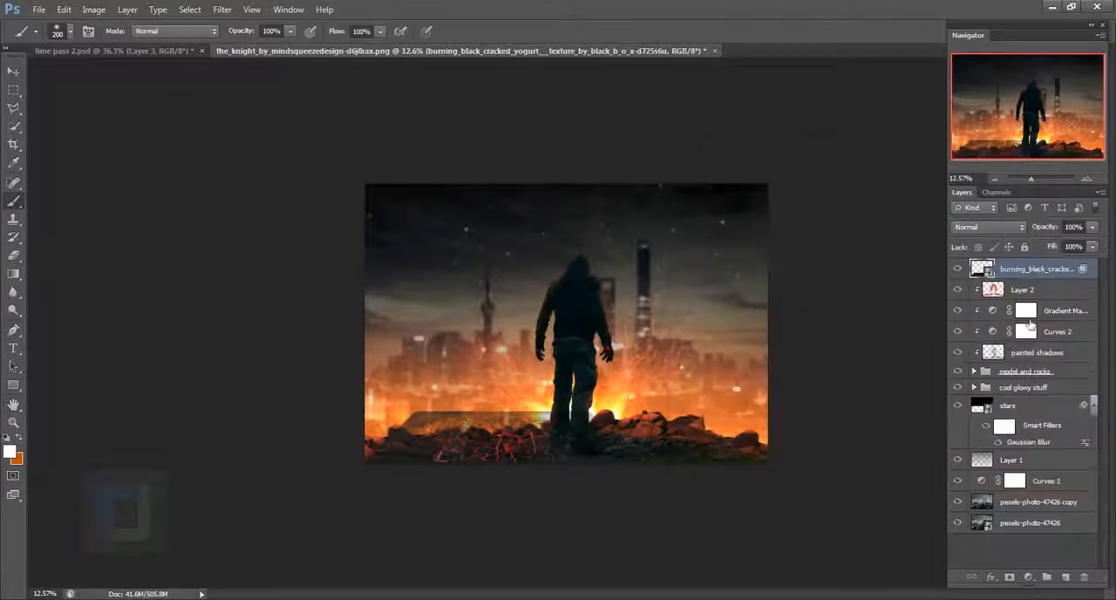
- Rasterize the texture layer and erase its visible edges above the rocks and around the man's feet with a large eraser up to 700 px
right_click(1029, 272)
click(949, 253)
scroll(522, 357, up, 3)
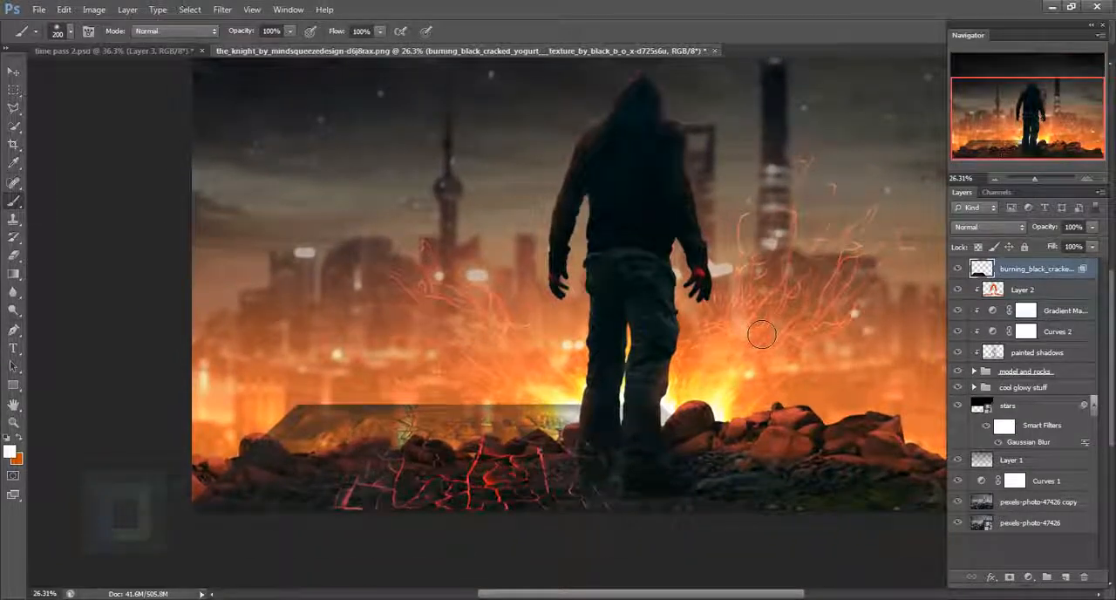
click(13, 255)
key(bracketright)
key(bracketright)
key(bracketright)
key(bracketright)
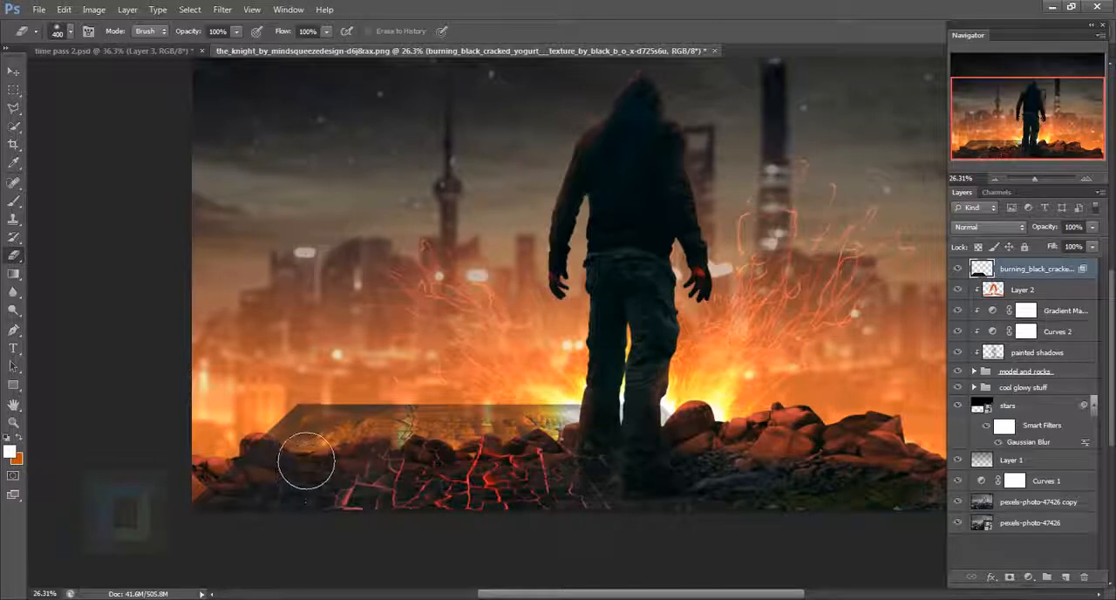
mouse_move(341, 470)
mouse_down()
mouse_move(292, 458)
mouse_move(348, 433)
mouse_move(610, 431)
mouse_move(695, 488)
mouse_up()
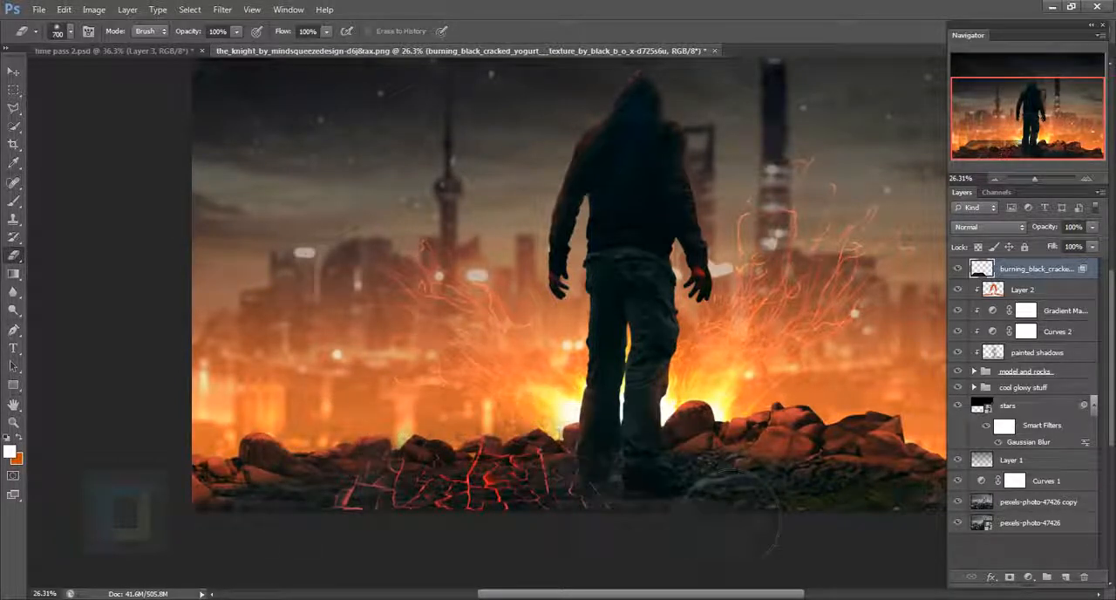
- Erase the glowing cracks that overlap the rocks beside the man's legs with a 300 px eraser
key(bracketleft)
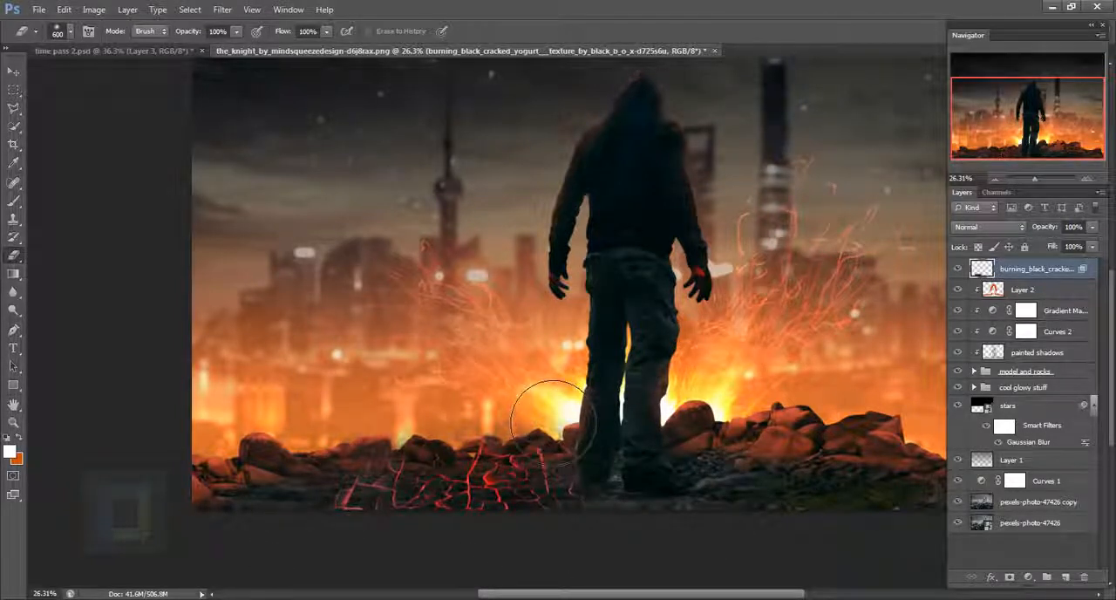
key(bracketleft)
key(bracketleft)
key(bracketleft)
key(bracketleft)
key(bracketleft)
scroll(523, 470, up, 2)
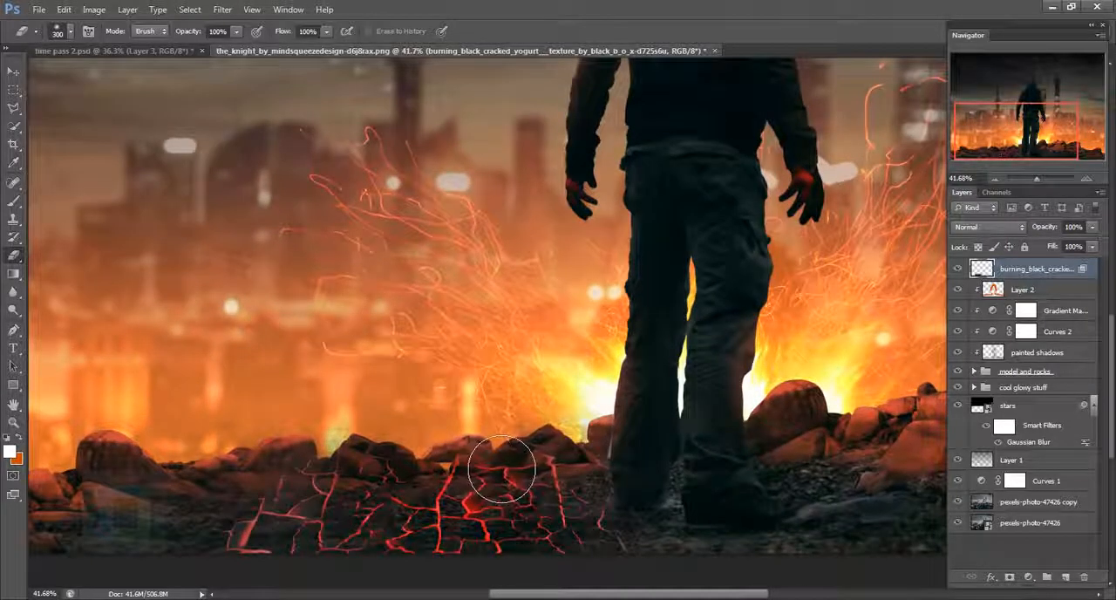
mouse_move(502, 469)
mouse_down()
mouse_move(363, 468)
mouse_move(380, 481)
mouse_move(565, 467)
mouse_up()
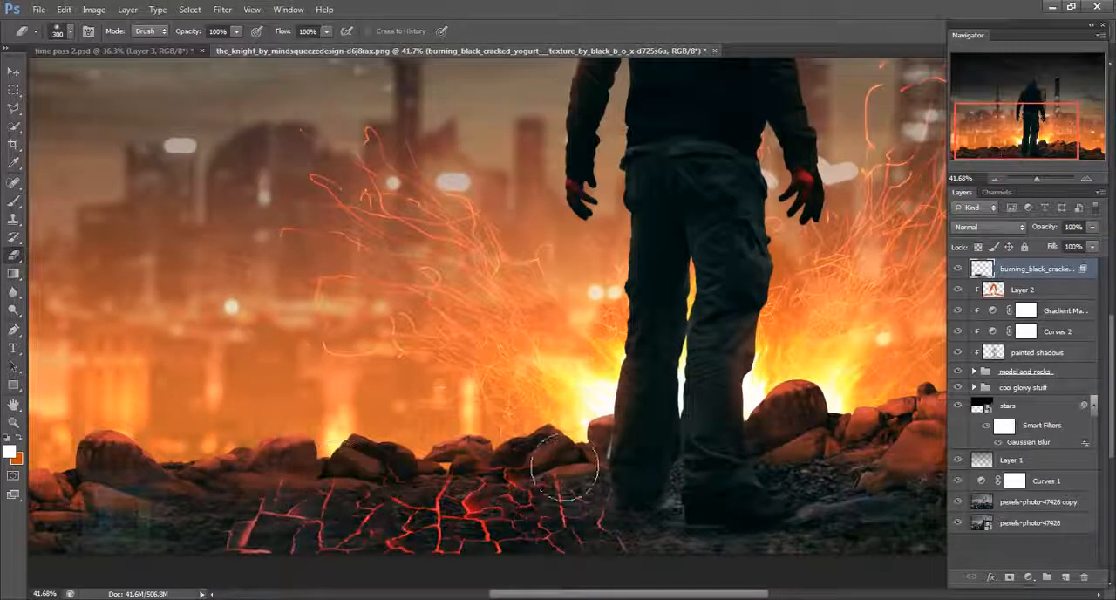
scroll(625, 575, down, 5)
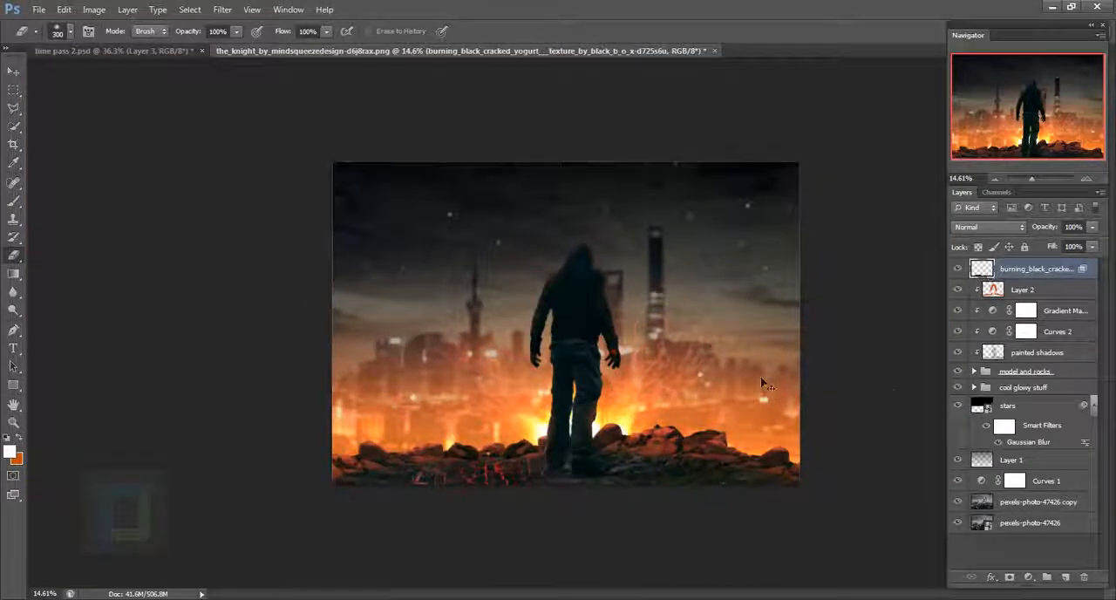
- Duplicate the cracked texture layer, move the copy to the ground right of the man, and rotate it counter-clockwise
key(ctrl+j)
click(13, 71)
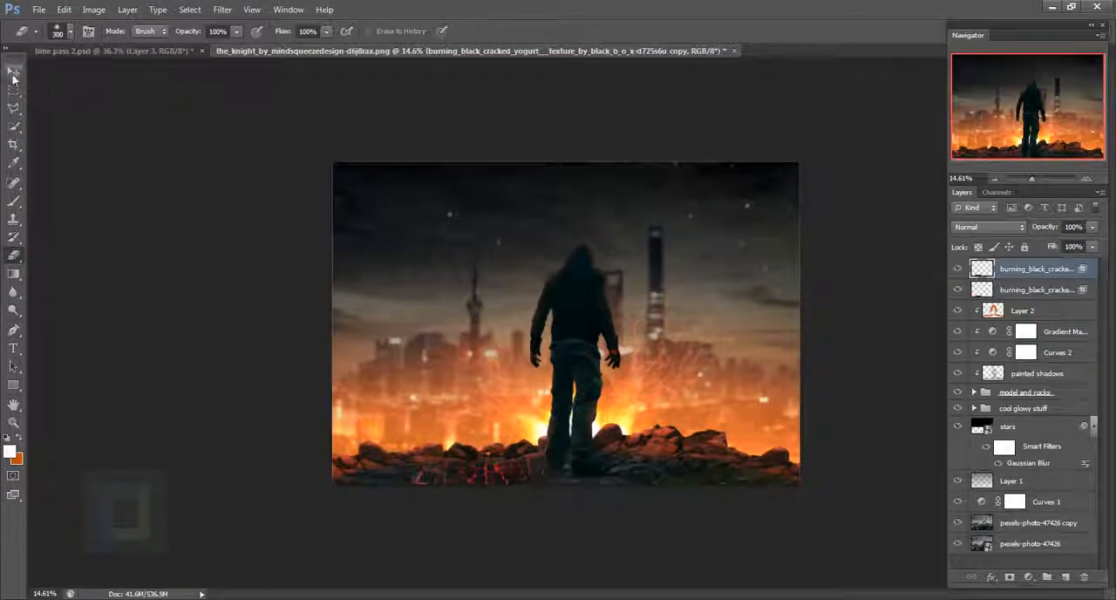
drag(544, 440, 786, 464)
key(ctrl+t)
drag(648, 345, 591, 316)
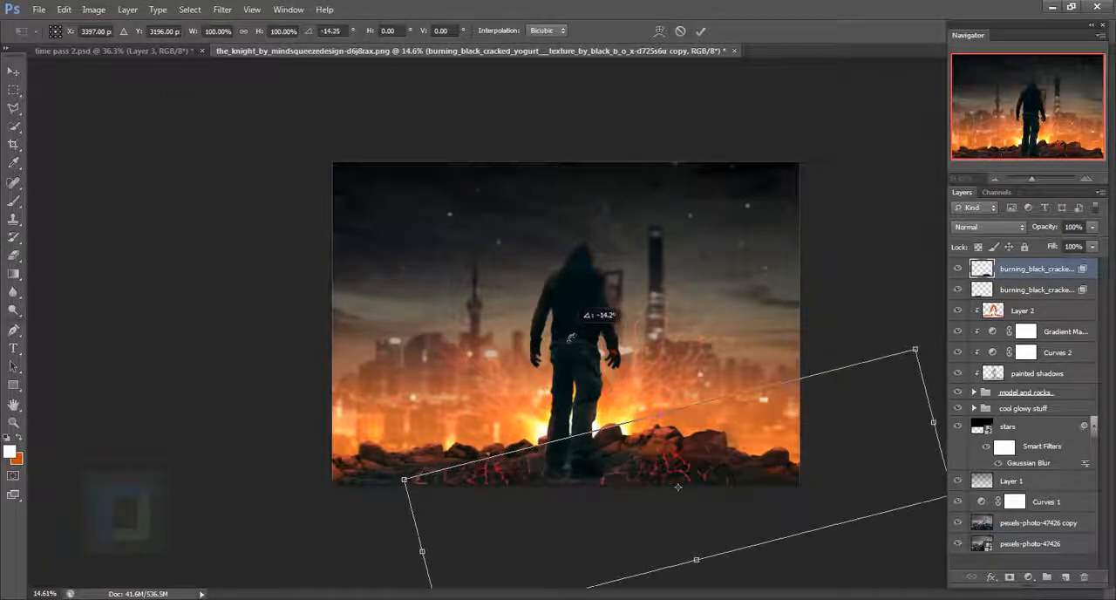
drag(812, 497, 784, 501)
click(701, 30)
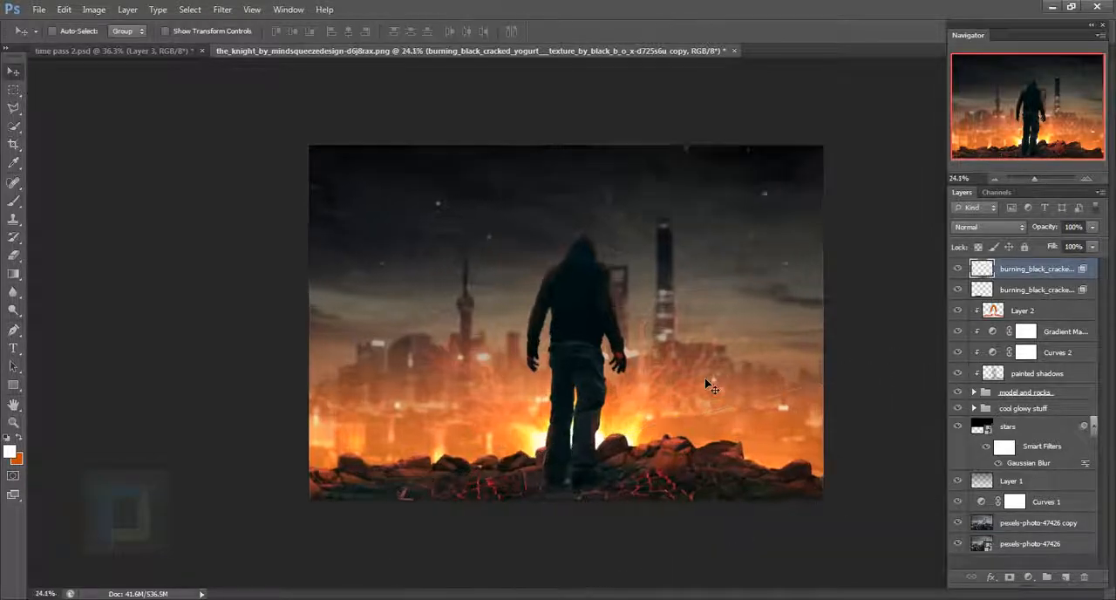
scroll(707, 381, up, 3)
scroll(586, 430, up, 2)
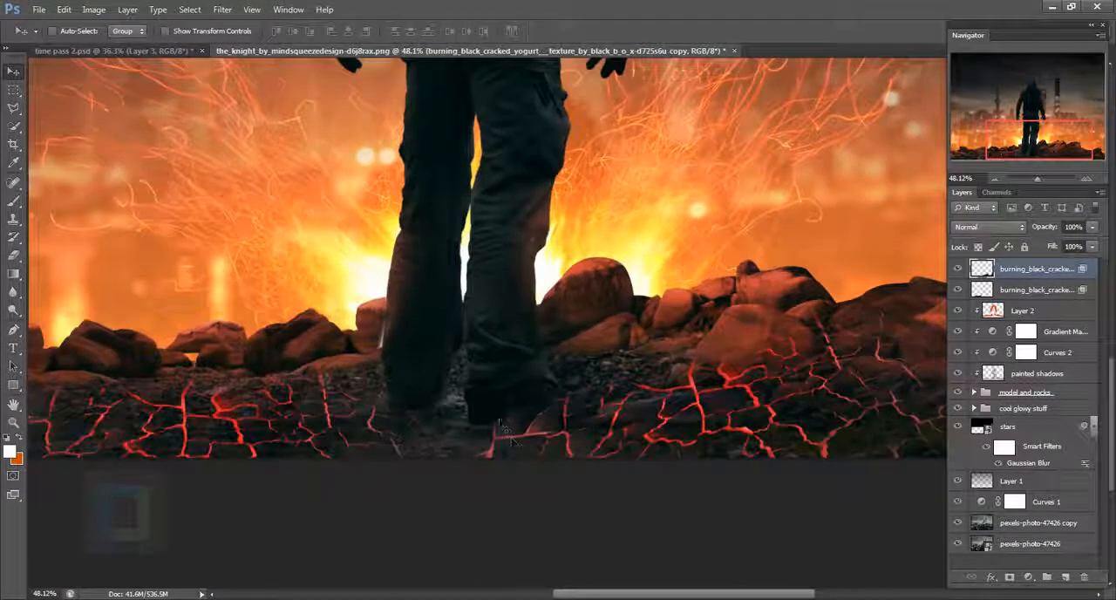
click(10, 202)
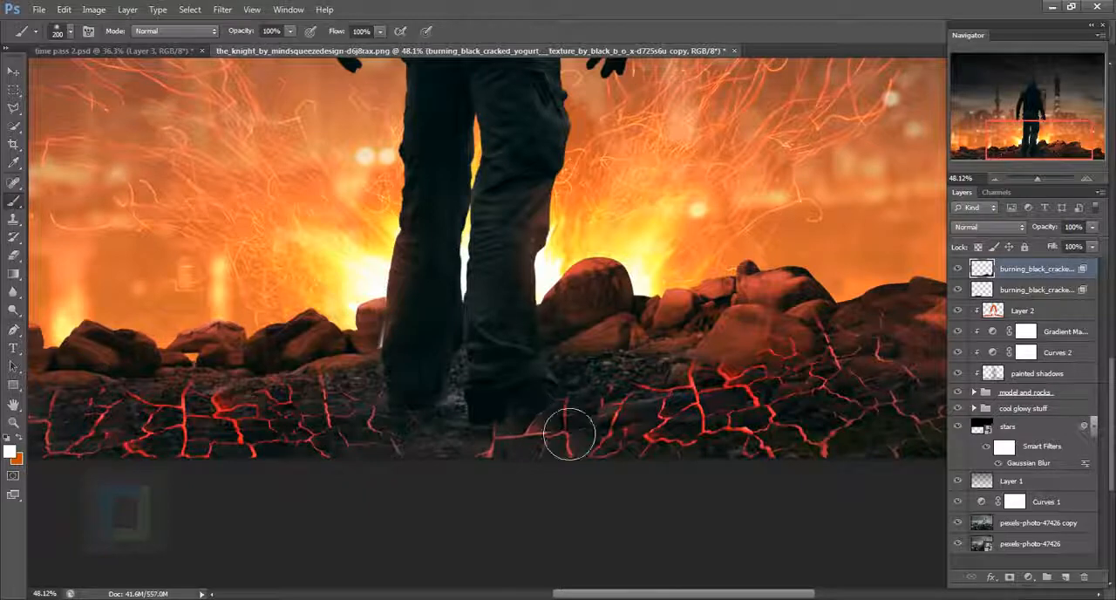
click(569, 428)
click(565, 425)
key(ctrl+z)
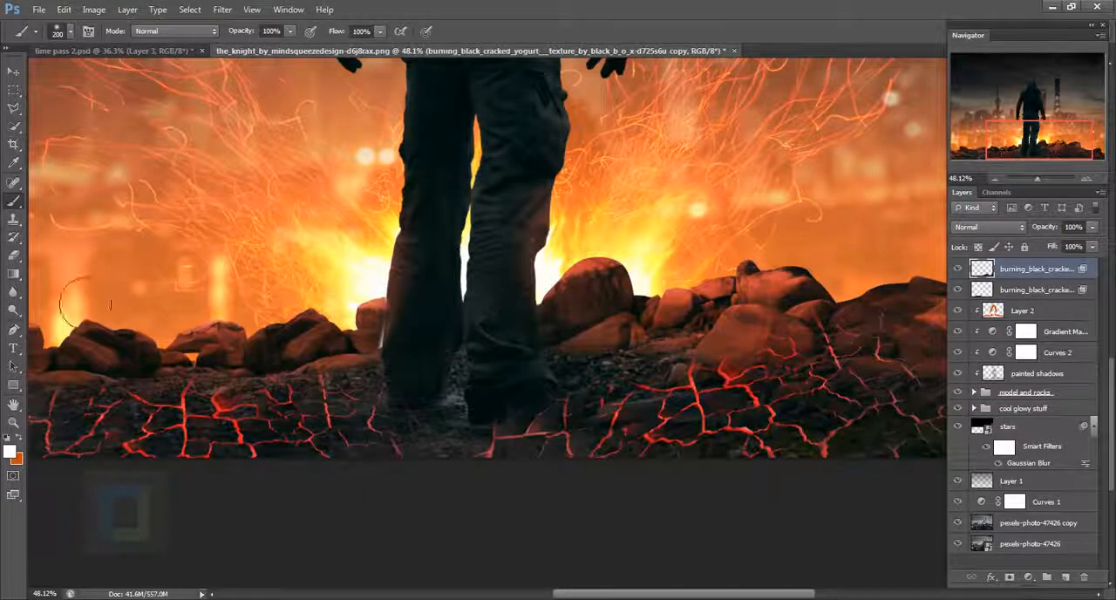
- Erase the glowing cracks of the copied texture around the man's right shoe with a 300 px eraser
click(13, 255)
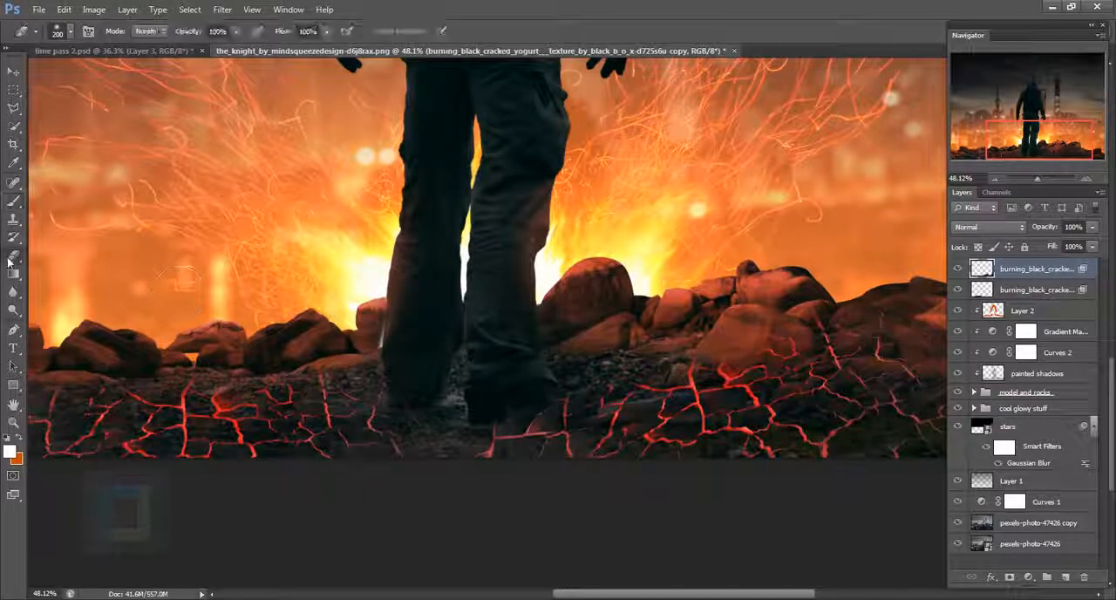
mouse_move(599, 426)
mouse_down()
mouse_move(573, 433)
mouse_move(588, 427)
mouse_move(571, 424)
mouse_move(626, 424)
mouse_move(623, 436)
mouse_move(579, 433)
mouse_move(550, 450)
mouse_up()
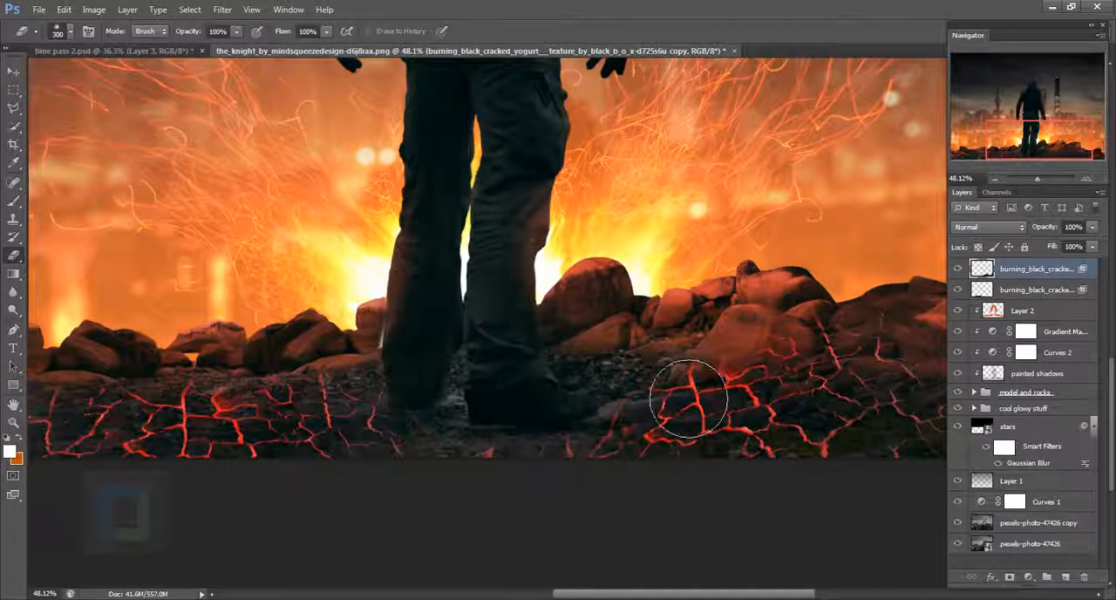
drag(773, 327, 579, 380)
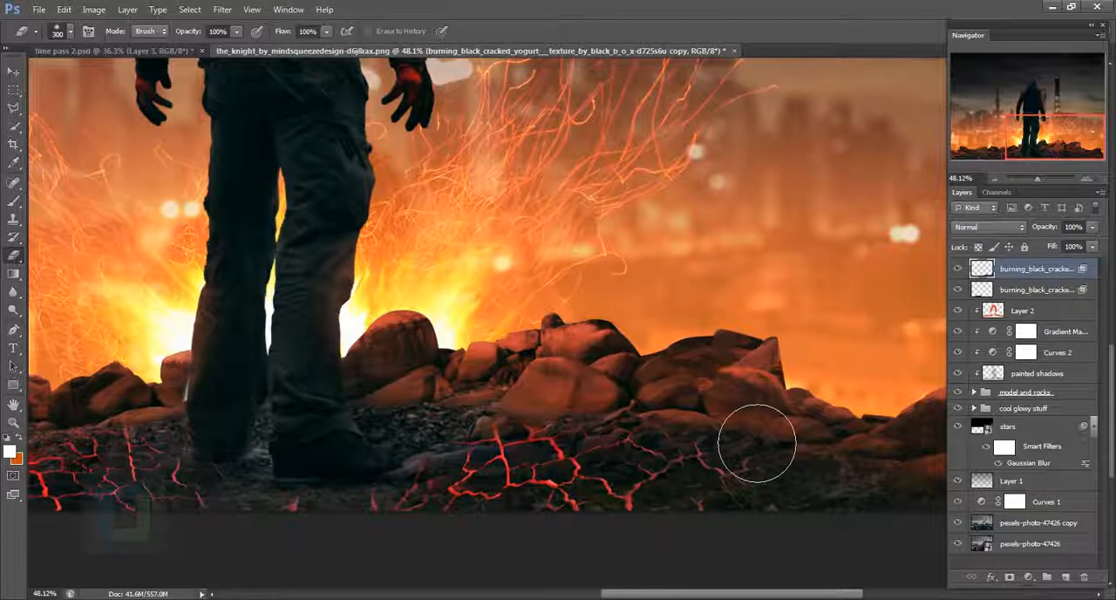
- Duplicate the cracked texture layer again, then move the copy toward the ground left of the man and rotate it clockwise
scroll(757, 443, down, 10)
key(ctrl+j)
key(ctrl+t)
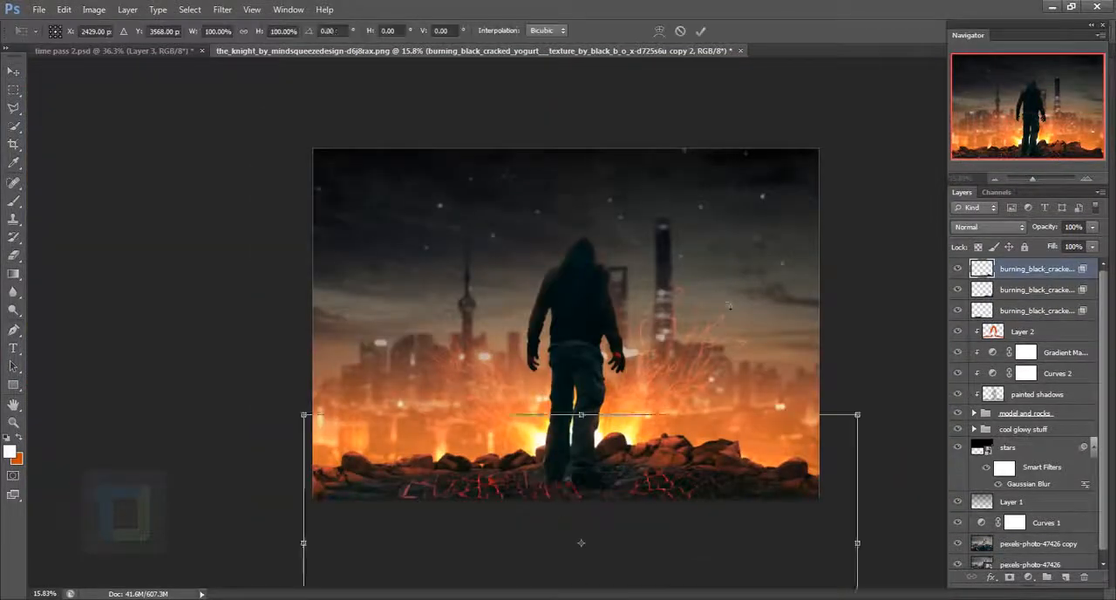
drag(728, 305, 586, 171)
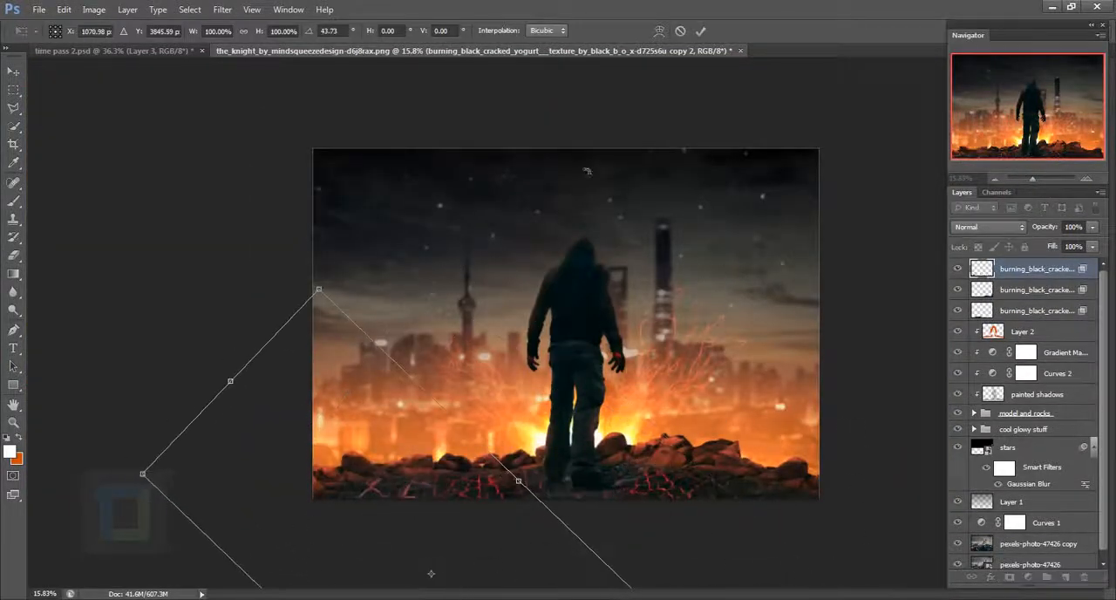
key(Return)
- Position the rotated texture copy along the ground left of the man and erase its visible edges above the rocks with a 300 px eraser
scroll(575, 345, up, 5)
drag(585, 461, 539, 233)
mouse_move(489, 383)
mouse_down()
mouse_move(565, 314)
mouse_move(548, 316)
mouse_up()
key(e)
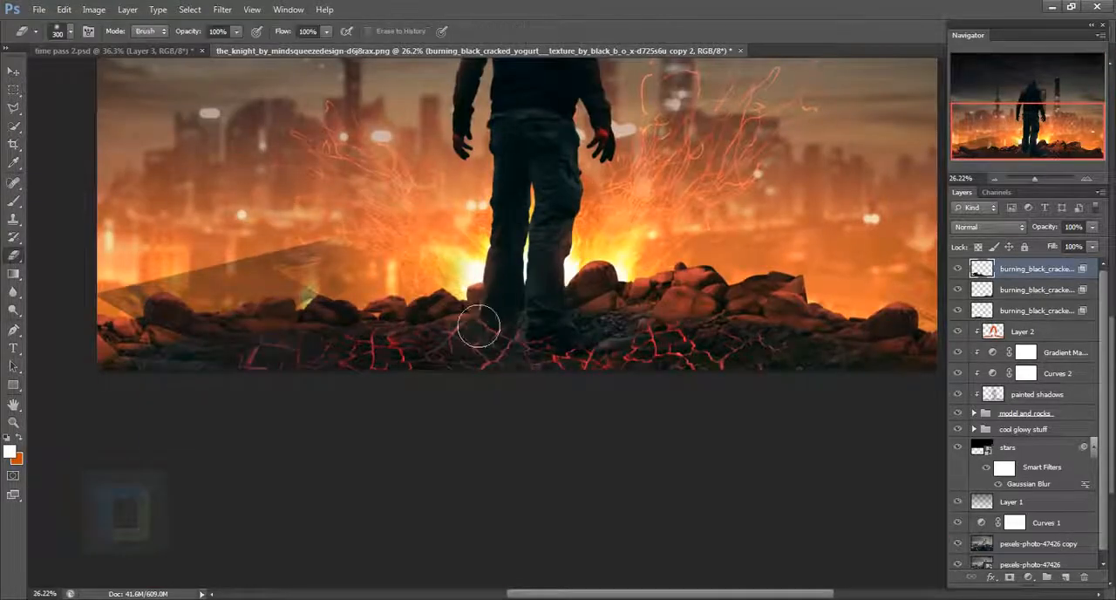
scroll(592, 348, down, 4)
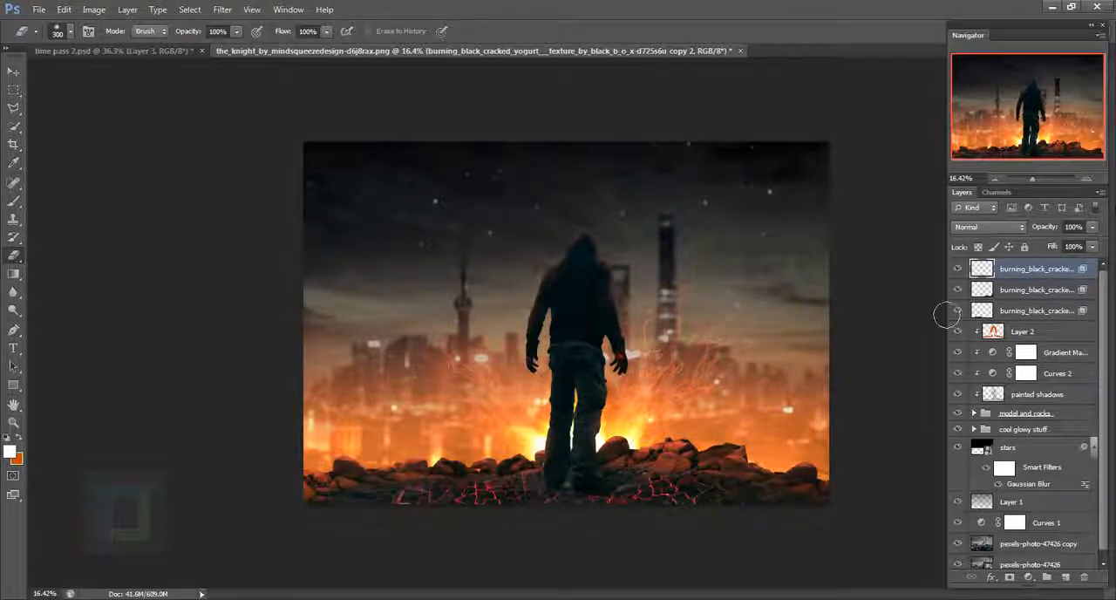
- Group the three cracked texture layers and name the group "cool lava"
shift+click(1051, 312)
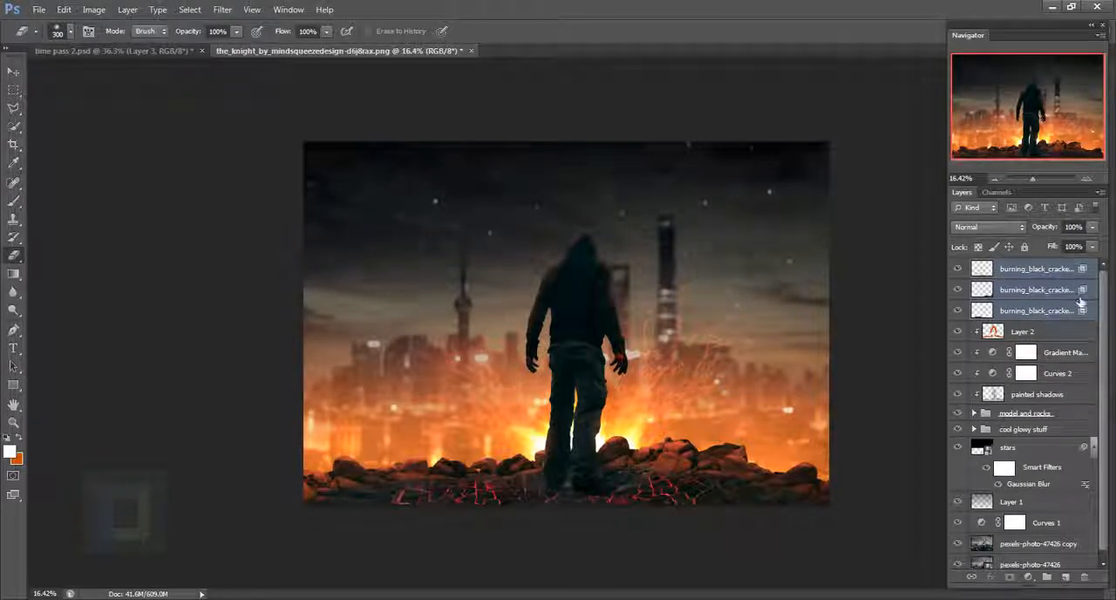
key(ctrl+g)
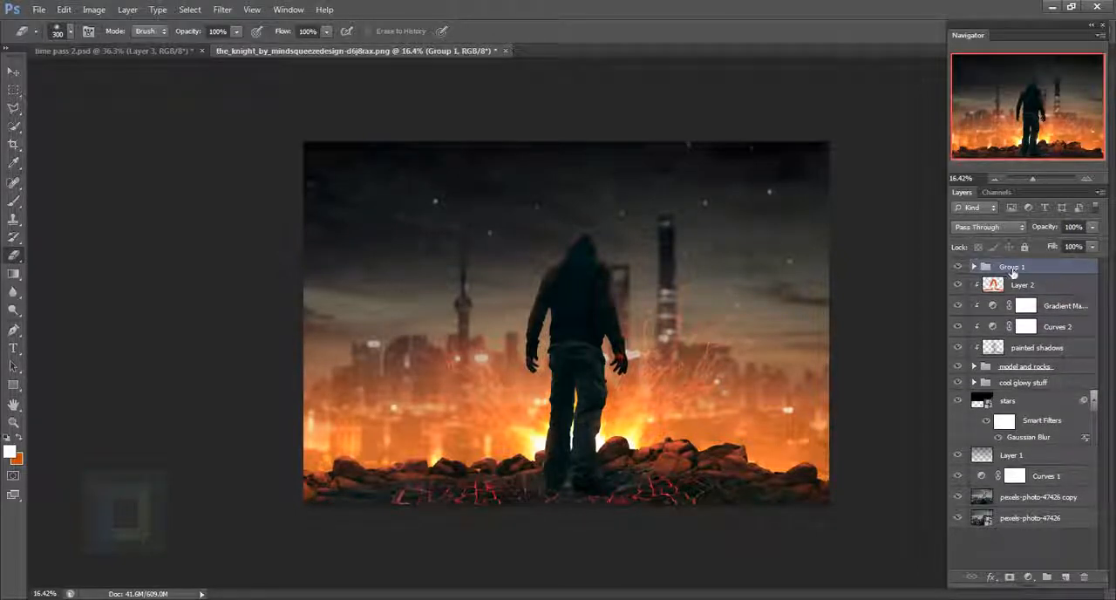
double_click(1012, 271)
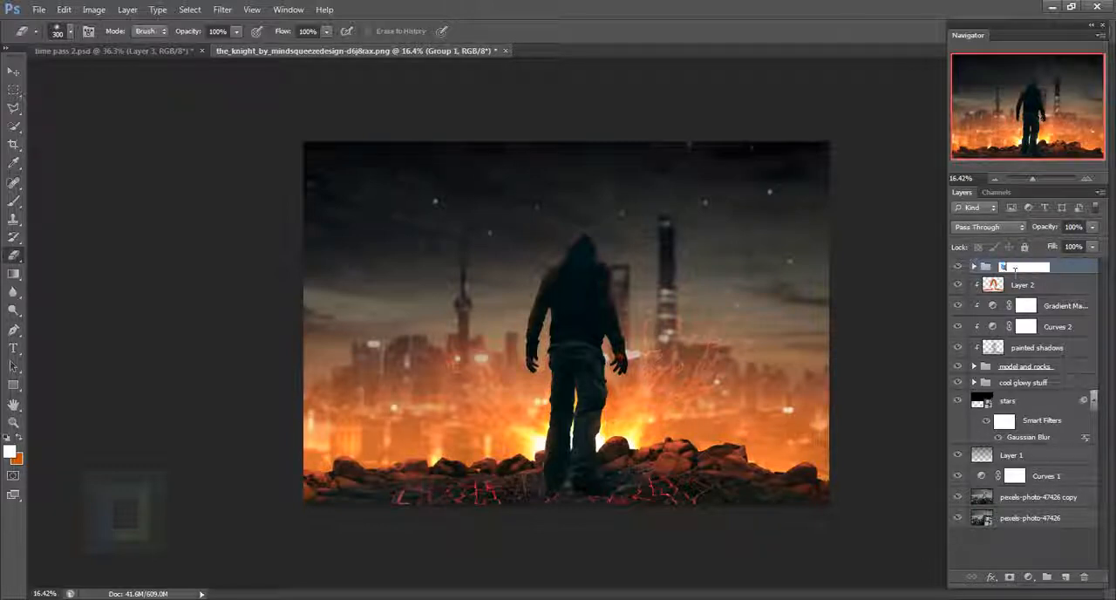
text(cool)
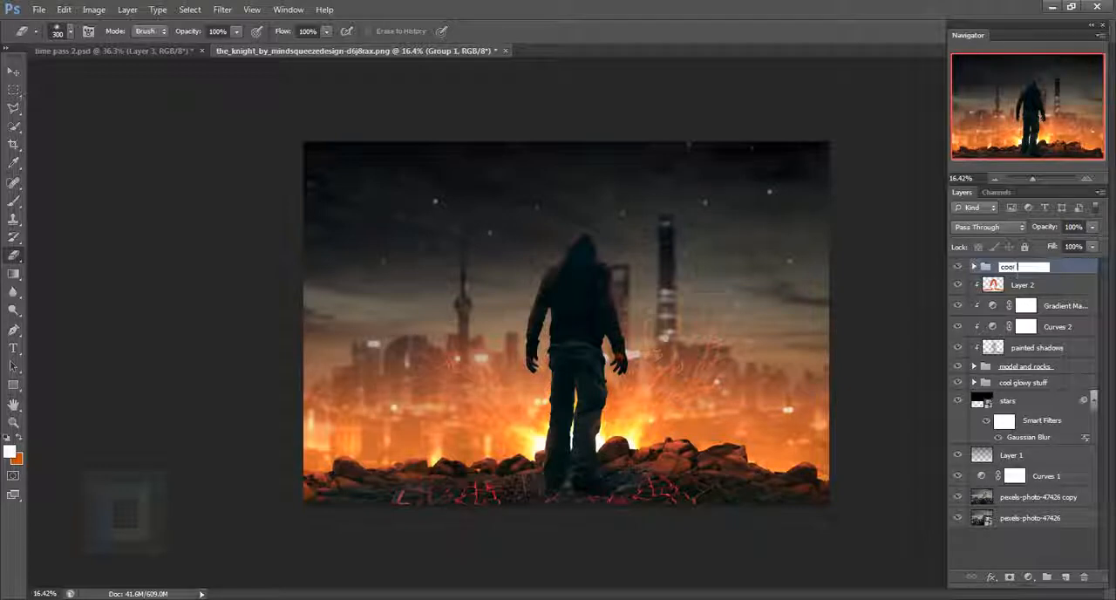
text( lava)
key(Return)
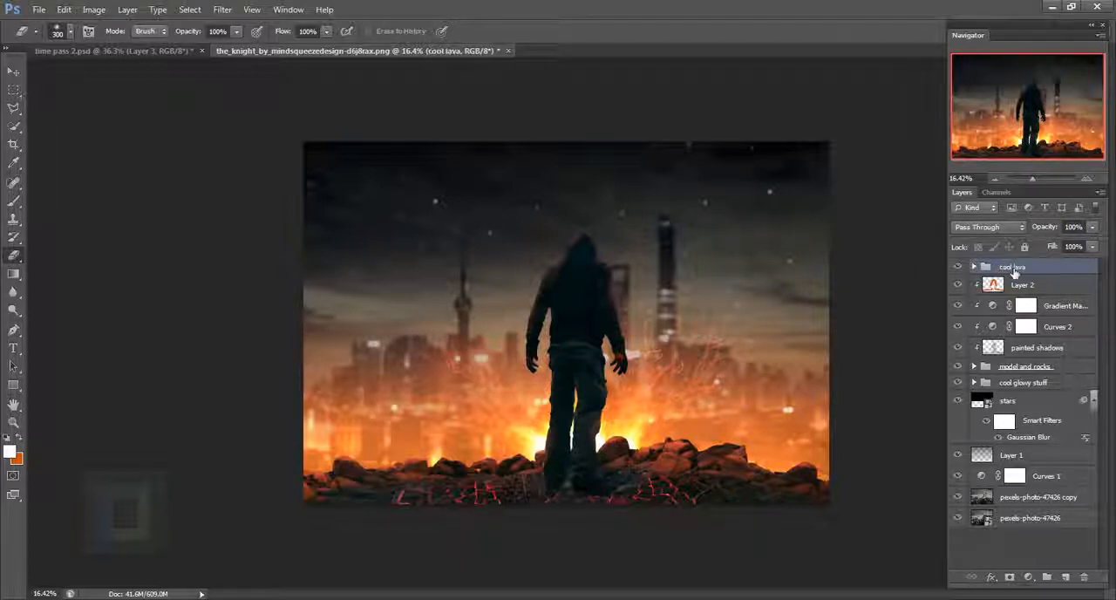
- Add a new layer above the cool lava group and sample the bright red of the cracks as the brush color
scroll(918, 410, up, 1)
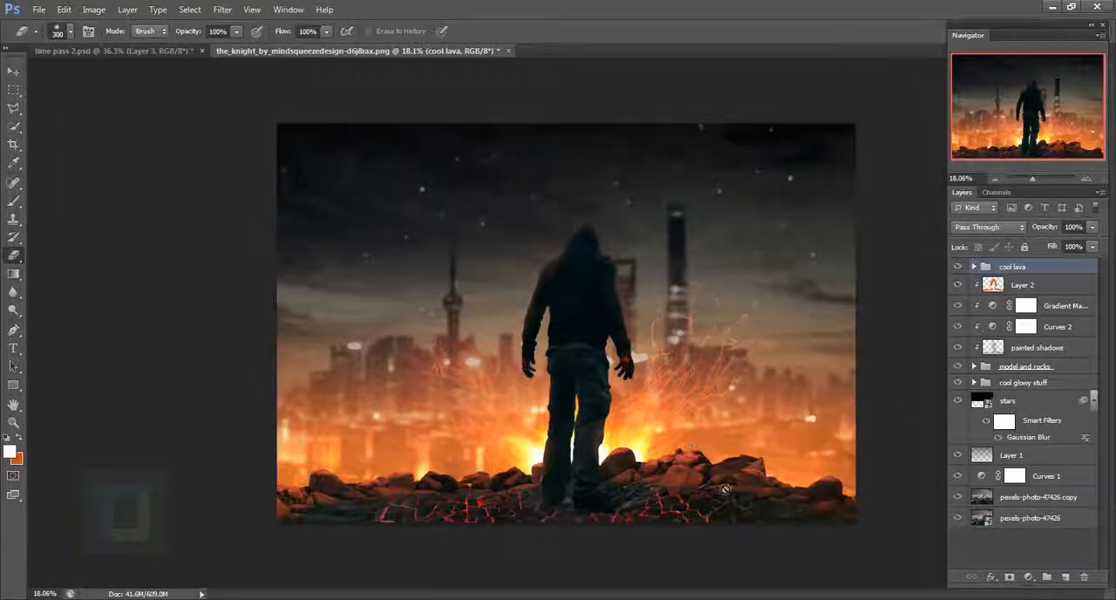
alt+click(977, 340)
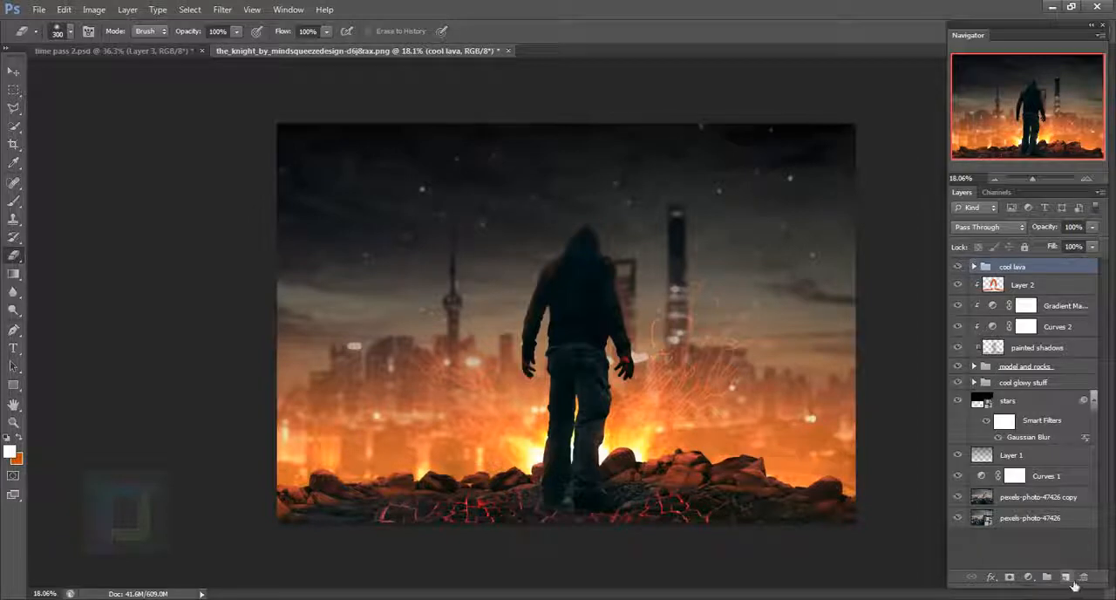
click(1065, 577)
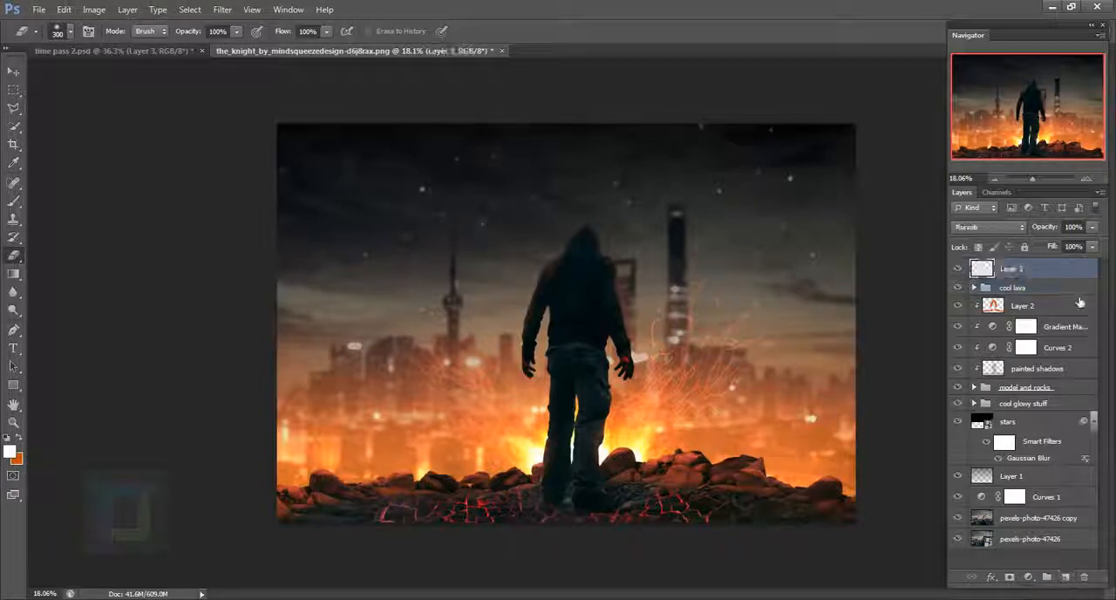
click(13, 202)
scroll(759, 357, up, 10)
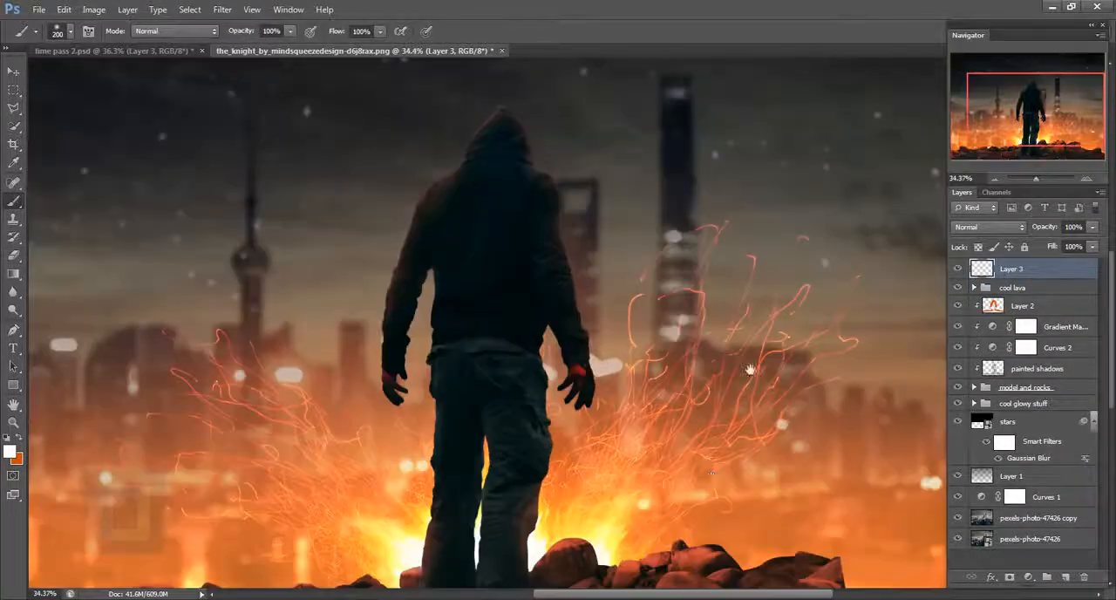
scroll(592, 446, up, 7)
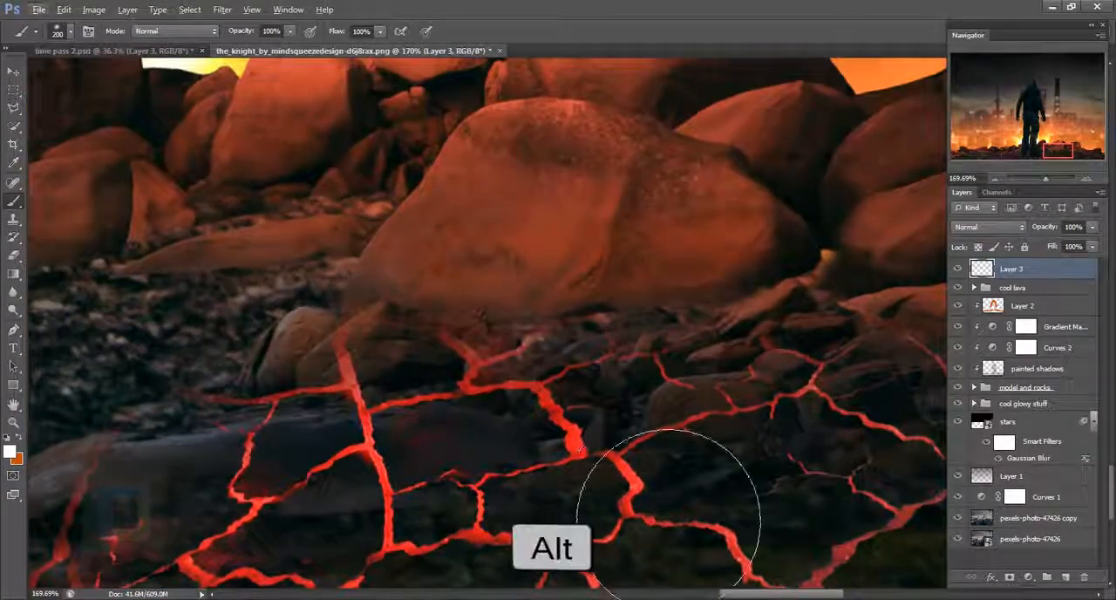
alt+click(572, 426)
scroll(567, 498, down, 5)
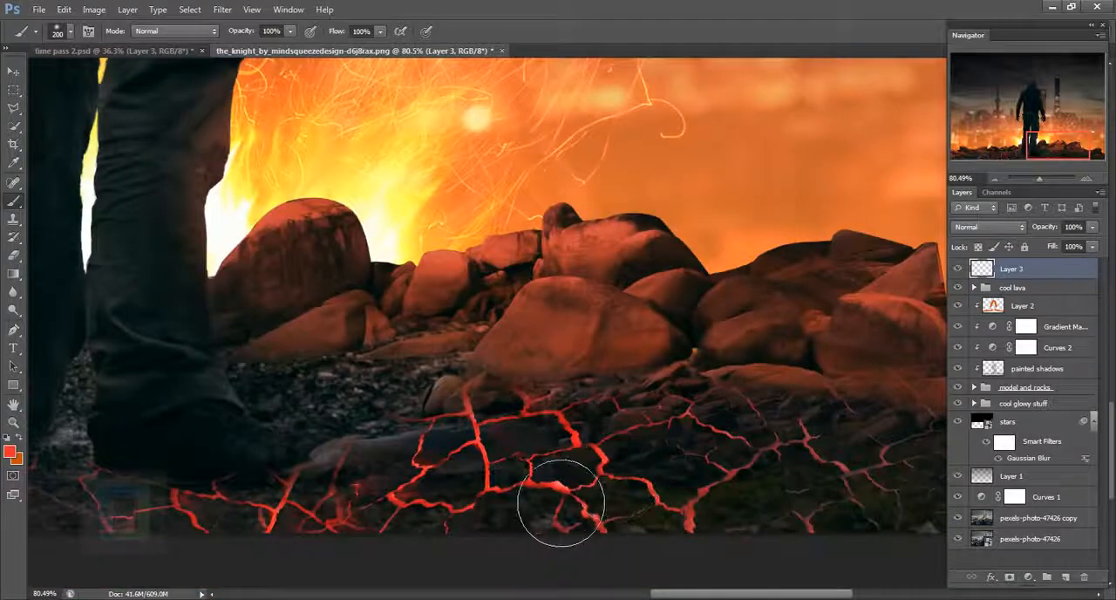
- Paint soft red patches over the cracked ground on both sides of the man with a 200 px brush
mouse_move(488, 488)
mouse_down()
mouse_move(498, 510)
mouse_move(653, 486)
mouse_move(884, 502)
mouse_up()
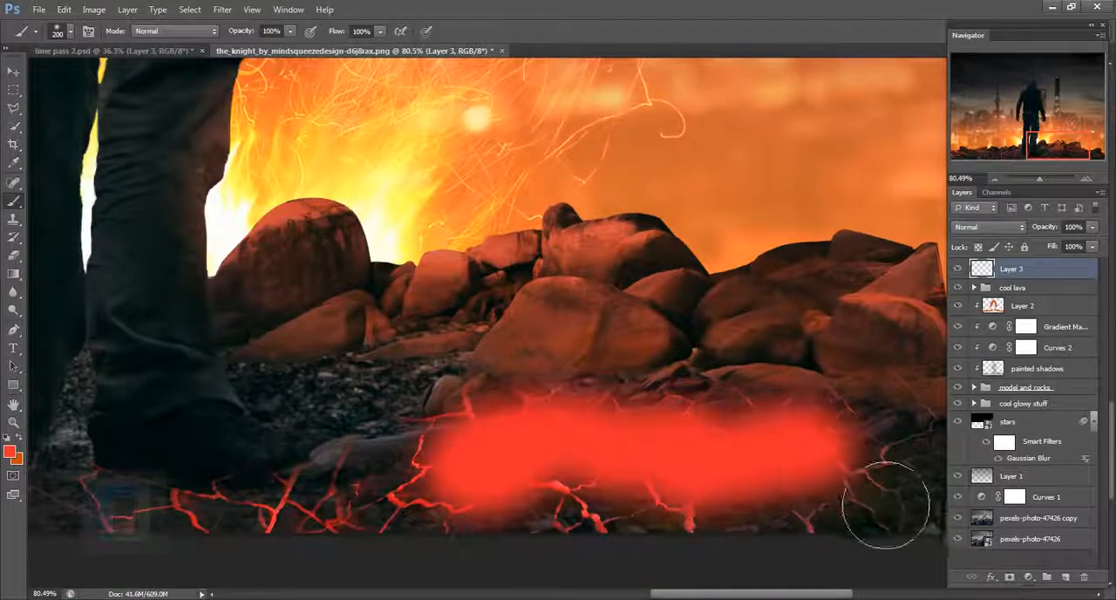
mouse_move(113, 468)
mouse_down()
mouse_move(309, 363)
mouse_move(798, 319)
mouse_up()
drag(765, 441, 634, 434)
drag(599, 388, 471, 401)
drag(443, 344, 776, 351)
drag(297, 333, 602, 423)
mouse_move(475, 417)
mouse_down()
mouse_move(203, 427)
mouse_move(584, 391)
mouse_up()
scroll(671, 511, down, 5)
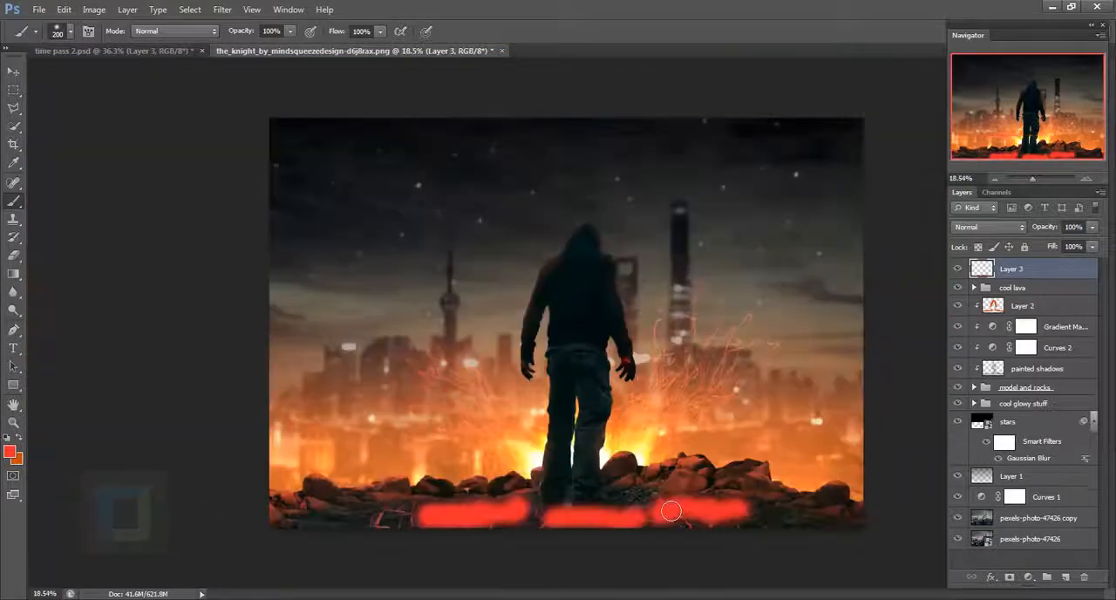
- Set the red painted layer to Color Dodge at 7% opacity and rename it "cool lava glowww"
click(990, 230)
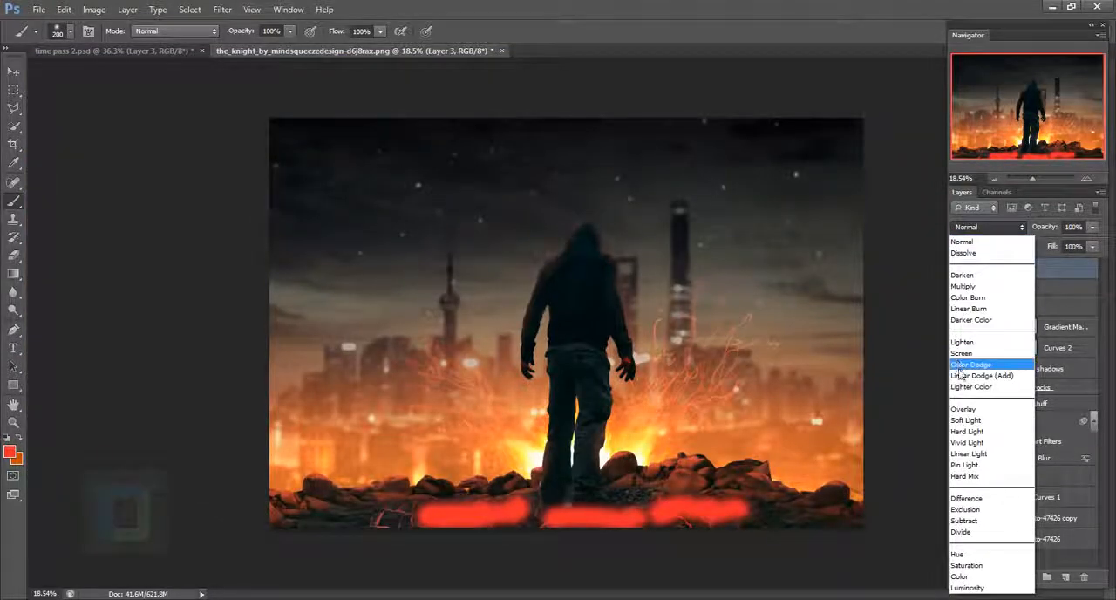
click(964, 367)
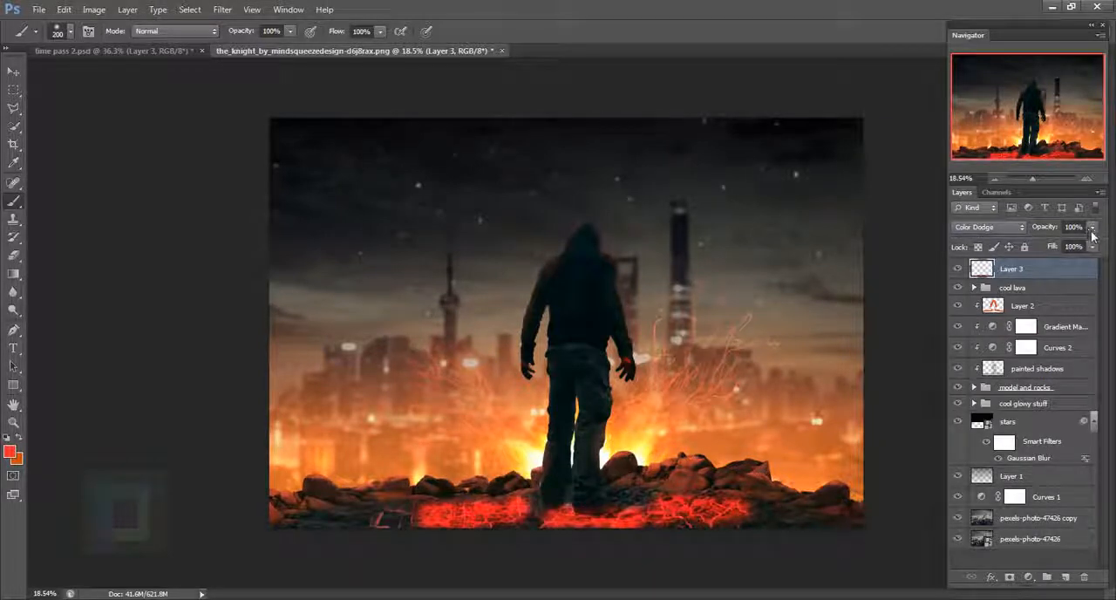
drag(1091, 230, 1047, 273)
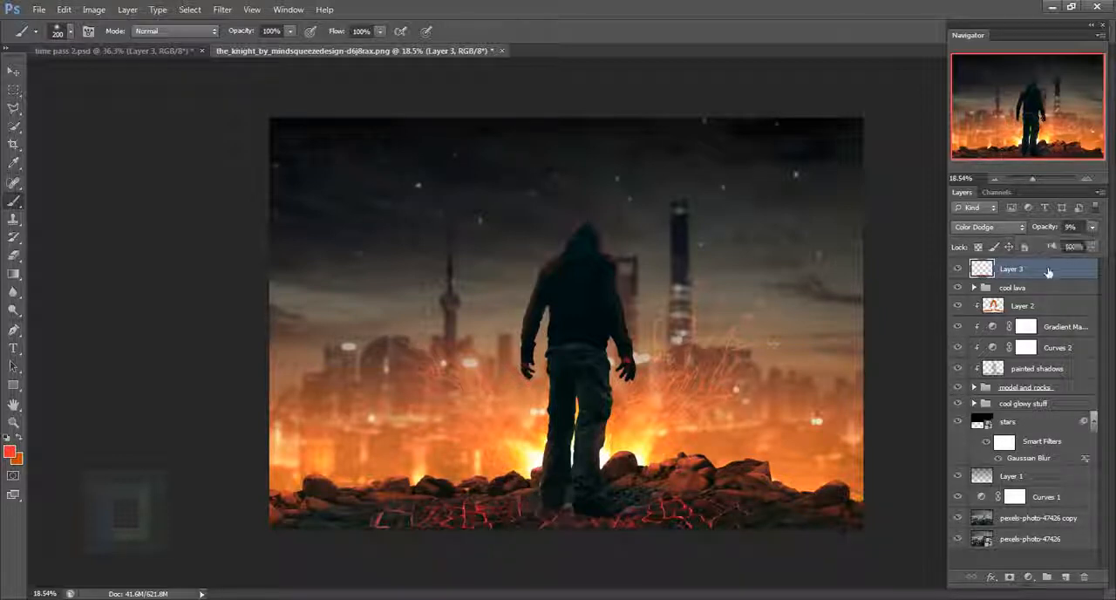
click(958, 269)
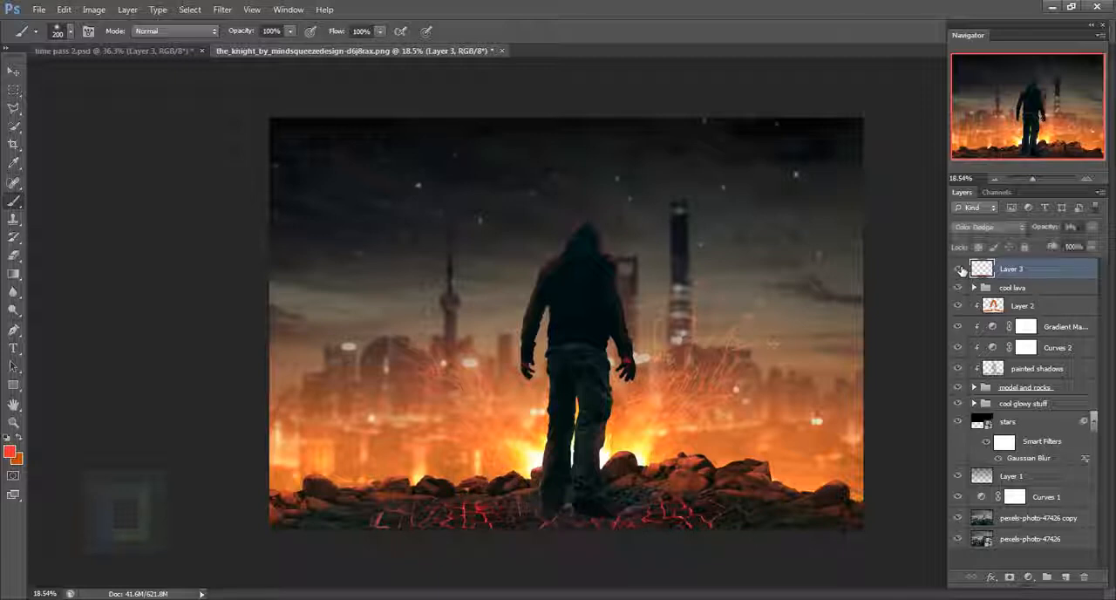
click(960, 269)
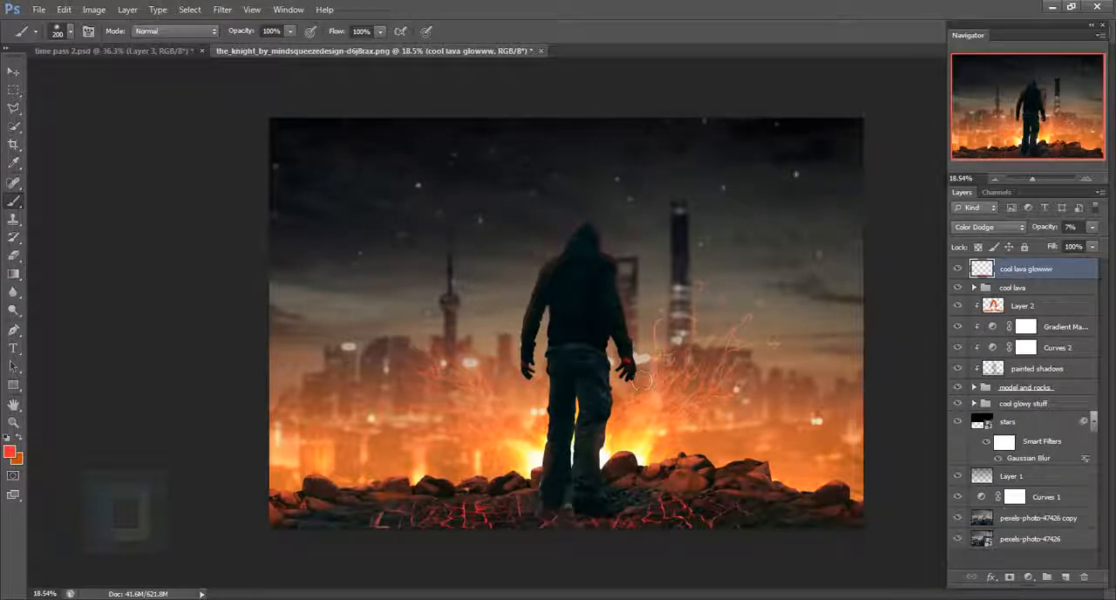
- Place the image fire_001_by_danf83stock-d6uo4ec.jpg into the composition and set its blend mode to Screen
click(39, 9)
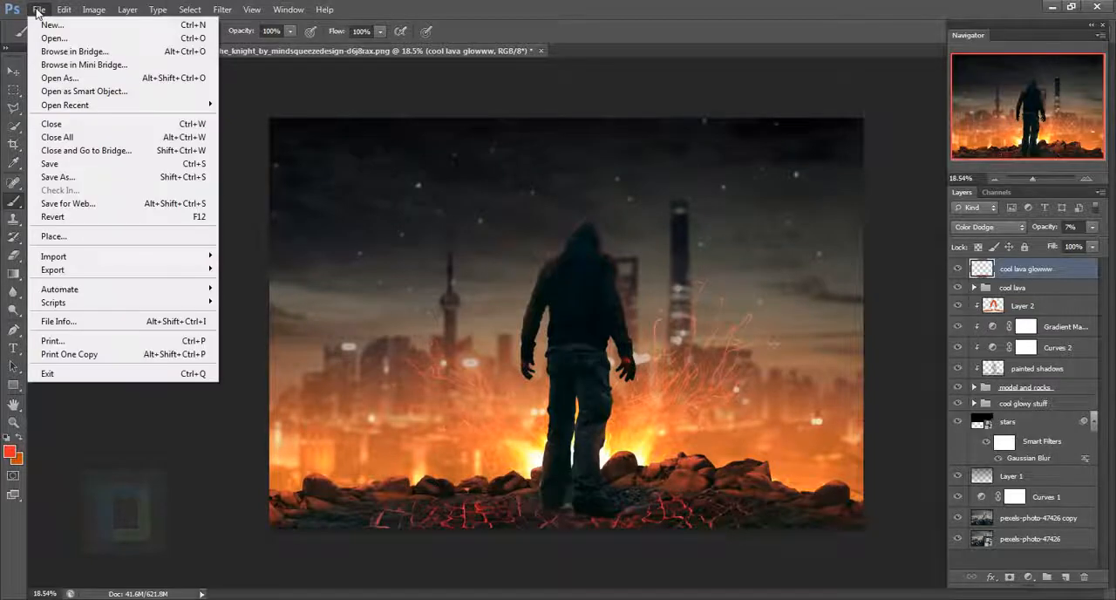
click(54, 236)
click(689, 140)
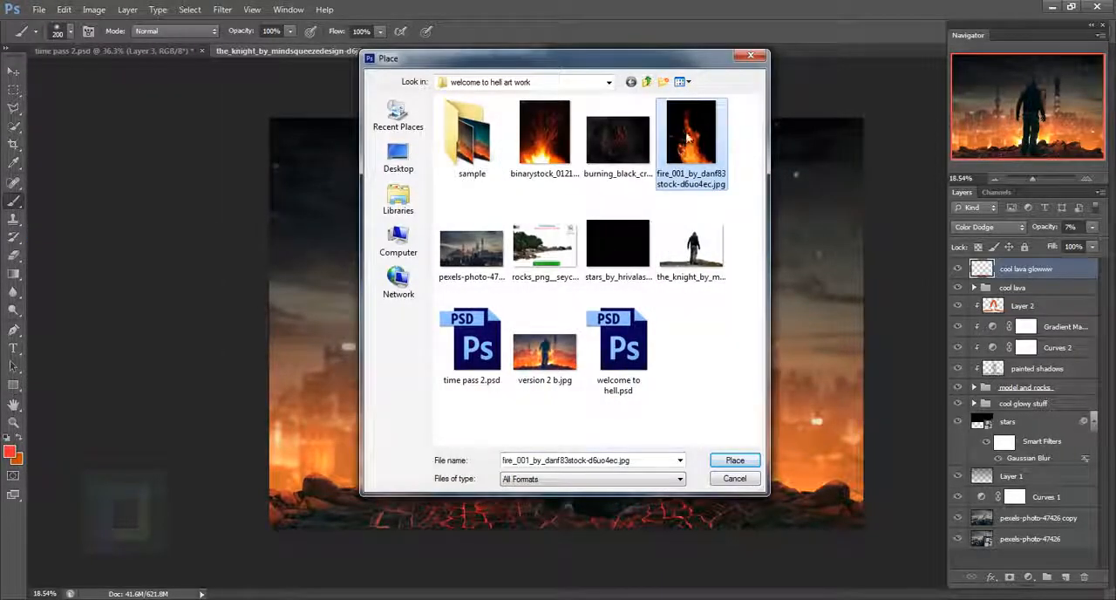
click(732, 459)
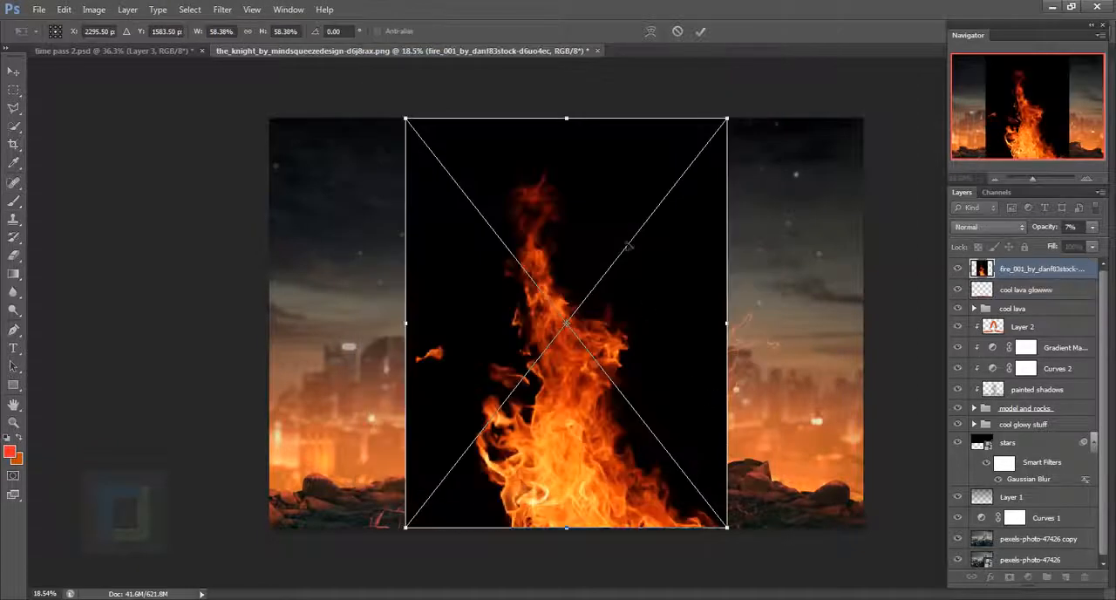
click(700, 31)
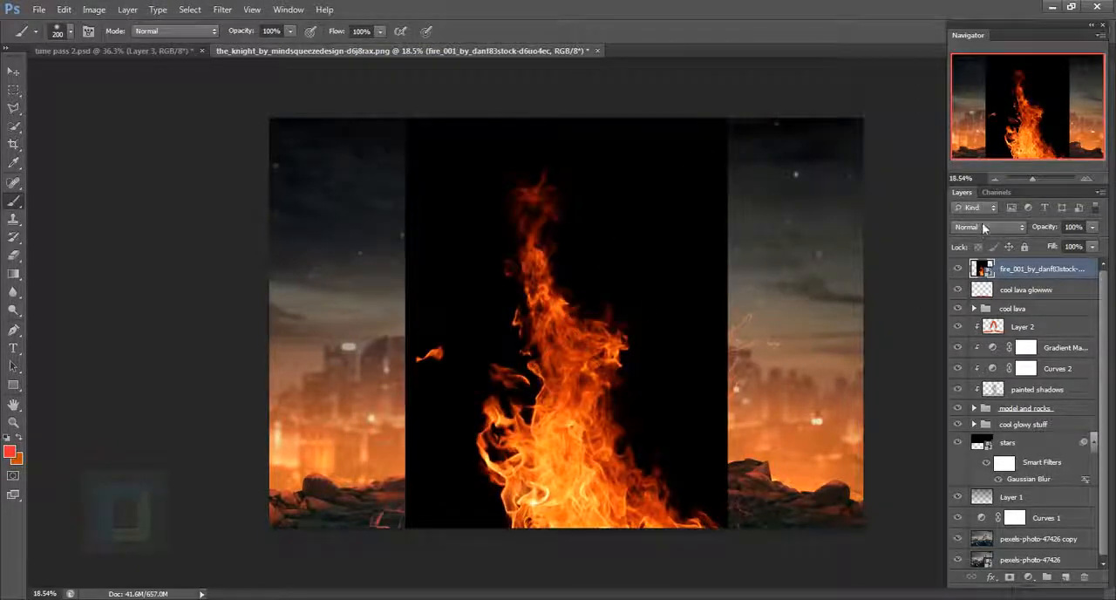
click(982, 224)
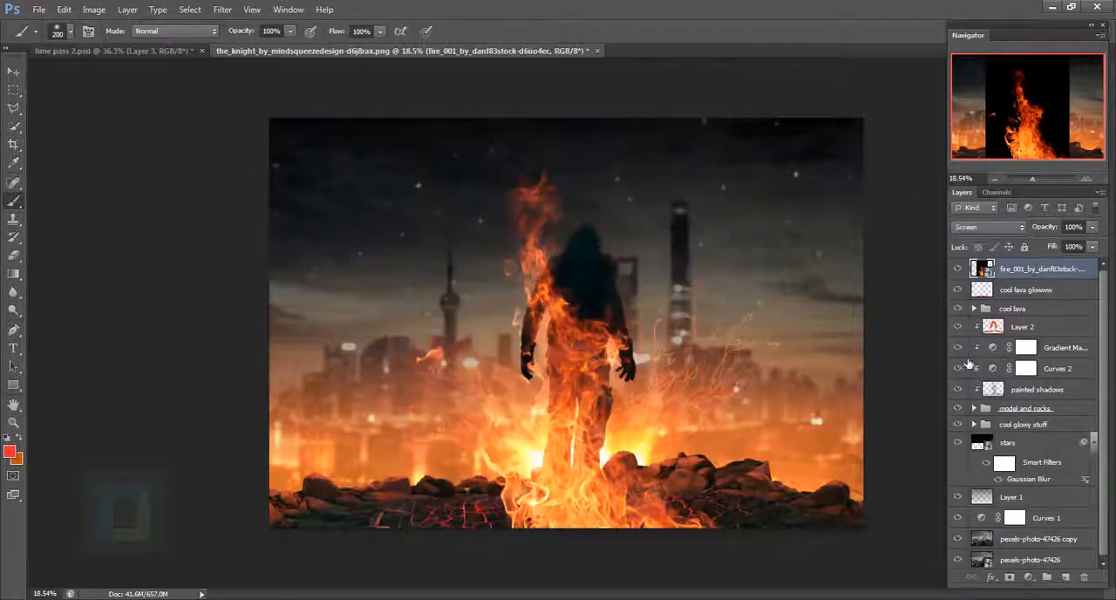
click(961, 353)
- Scale the fire layer down to about 21% and move it beside the man's right arm
key(v)
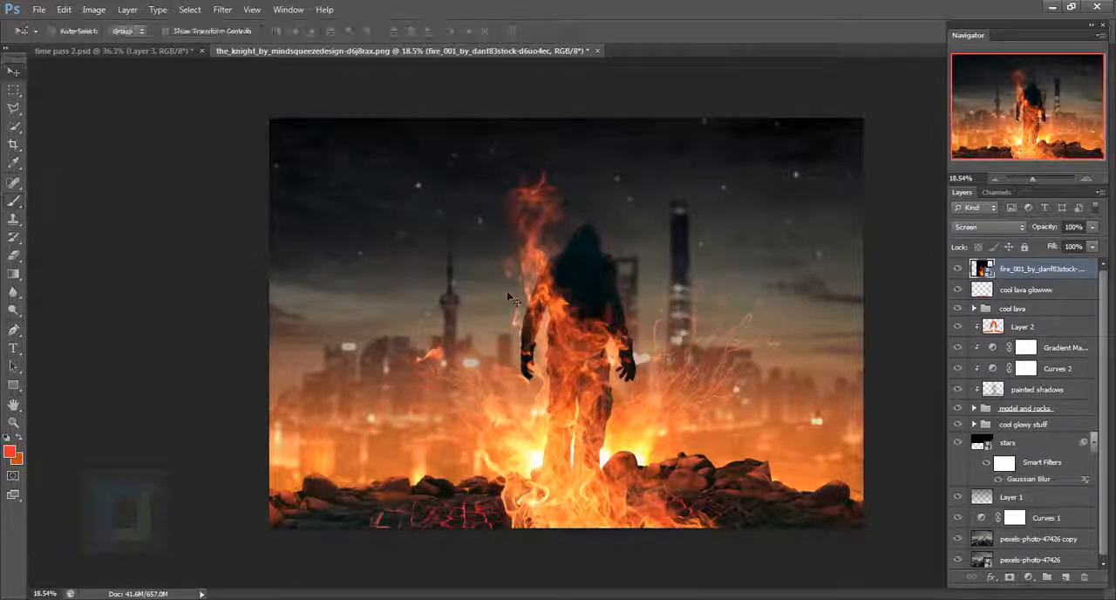
drag(593, 366, 575, 351)
key(ctrl+t)
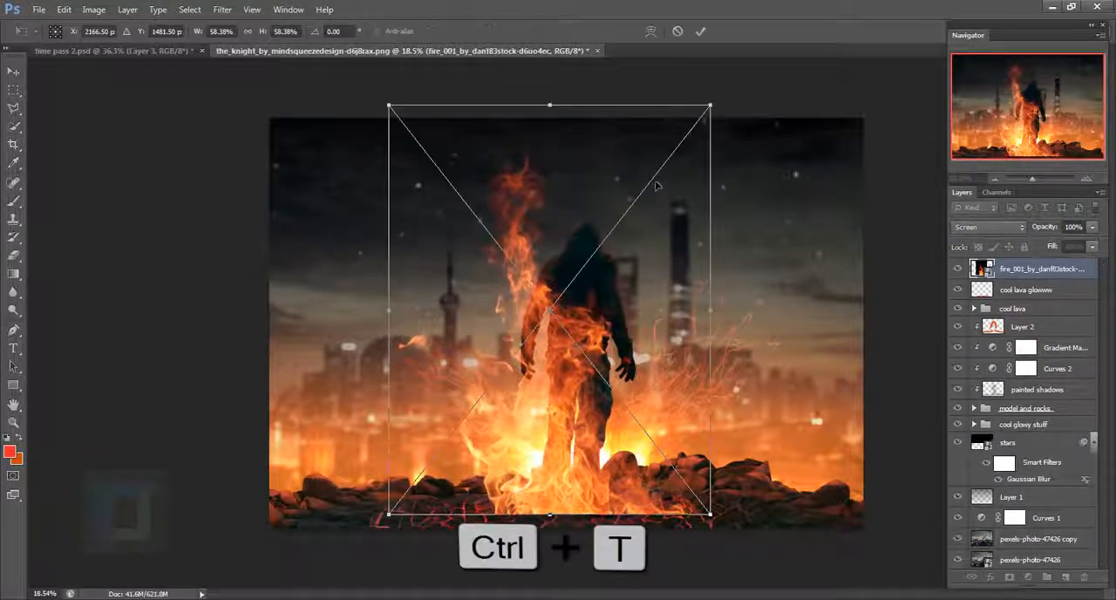
drag(713, 103, 532, 386)
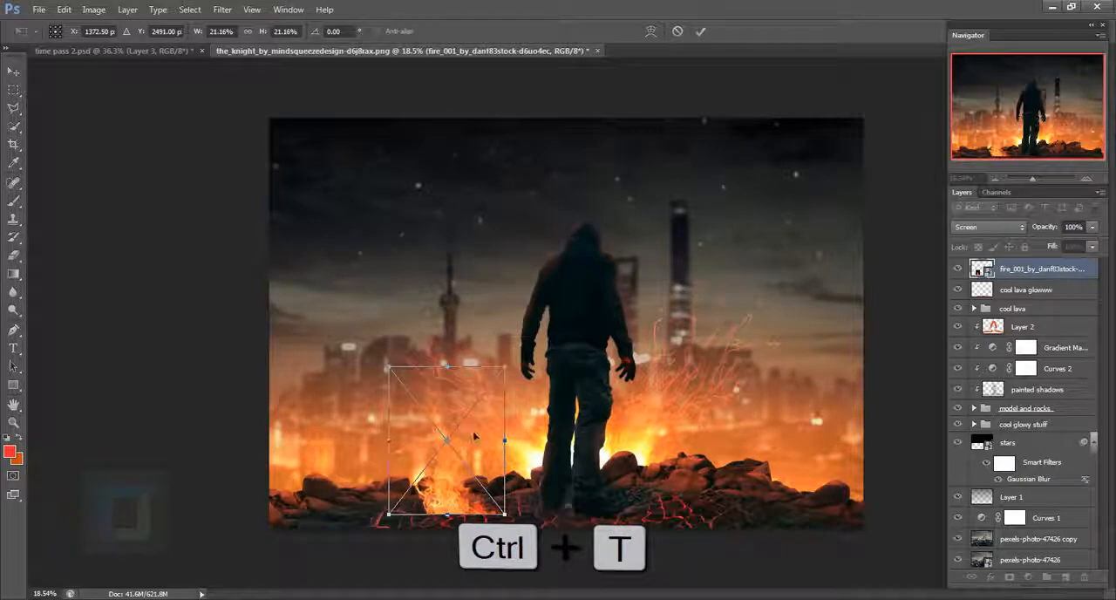
drag(476, 436, 669, 318)
scroll(669, 317, up, 3)
scroll(668, 318, up, 2)
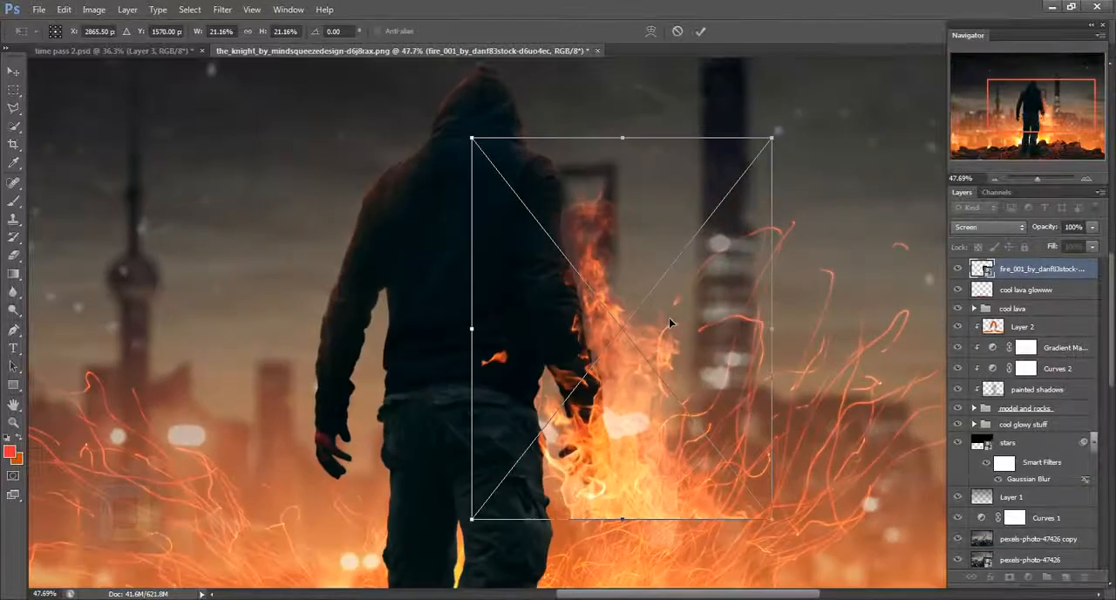
- Scale the fire to about 14.4%, rotate it 12° and fit it over the man's right hand
drag(780, 144, 674, 267)
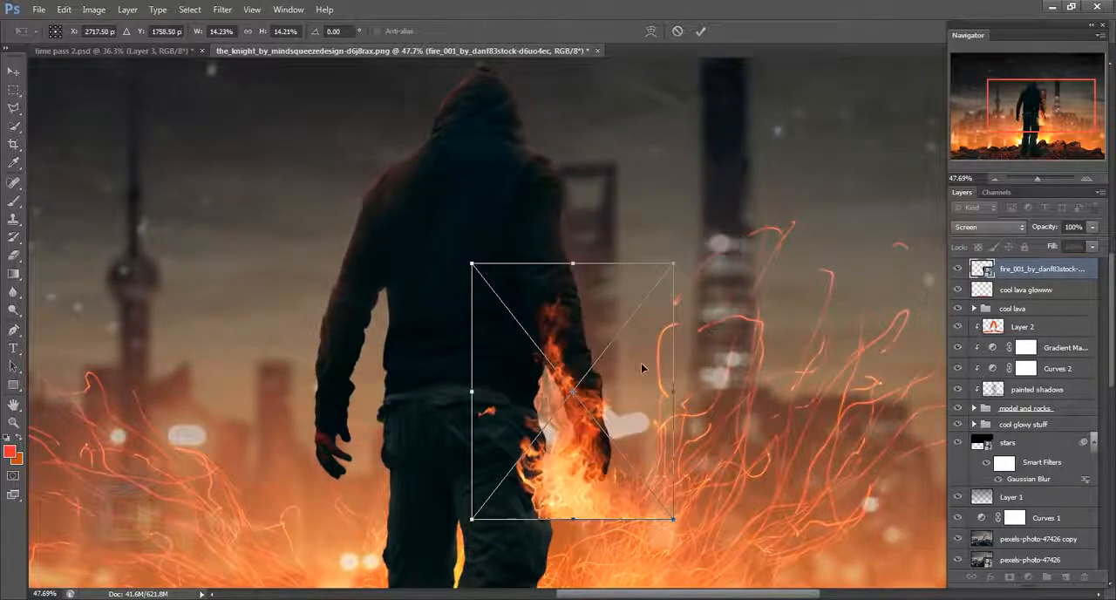
drag(643, 369, 666, 346)
drag(751, 213, 794, 241)
drag(641, 388, 653, 386)
drag(734, 262, 747, 251)
drag(698, 342, 692, 342)
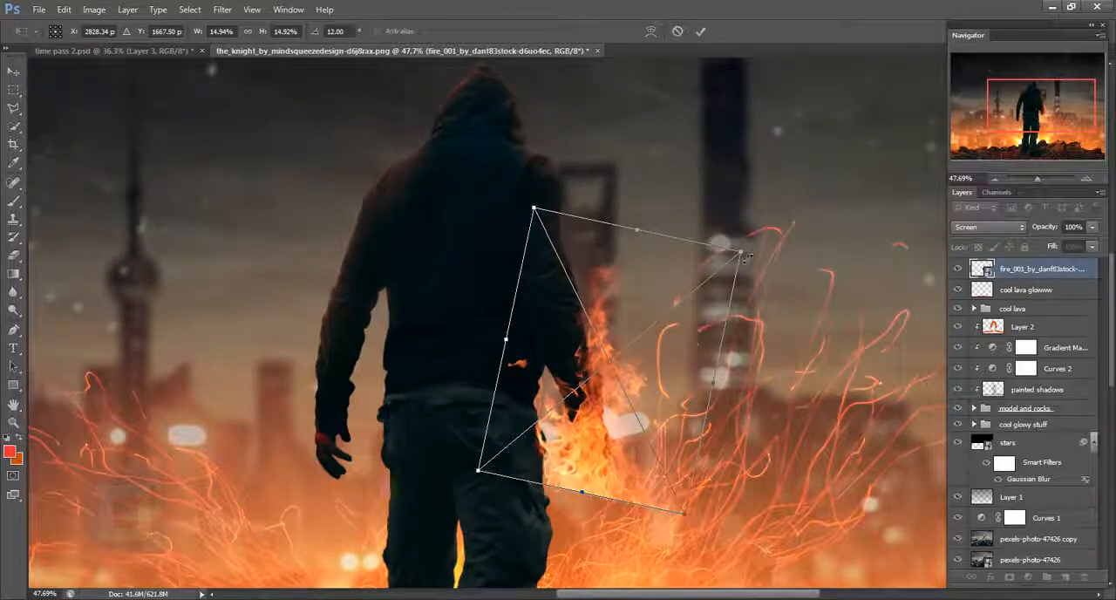
drag(745, 253, 738, 261)
drag(668, 368, 673, 363)
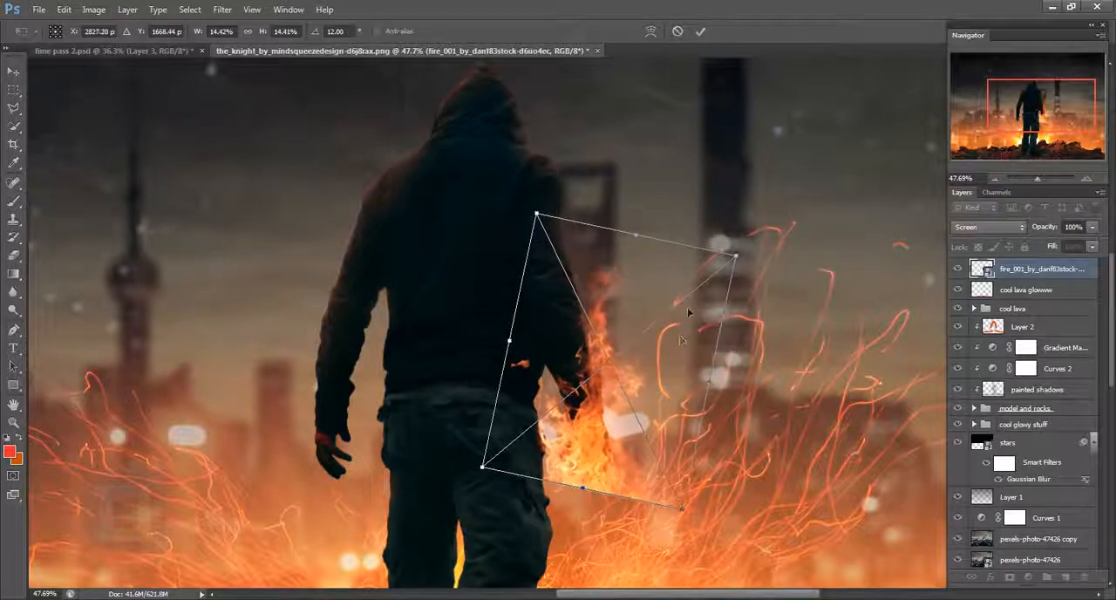
click(700, 35)
- Add a layer mask to the fire layer and load the outline of the man's layer, Layer 0, as a selection
scroll(724, 425, down, 2)
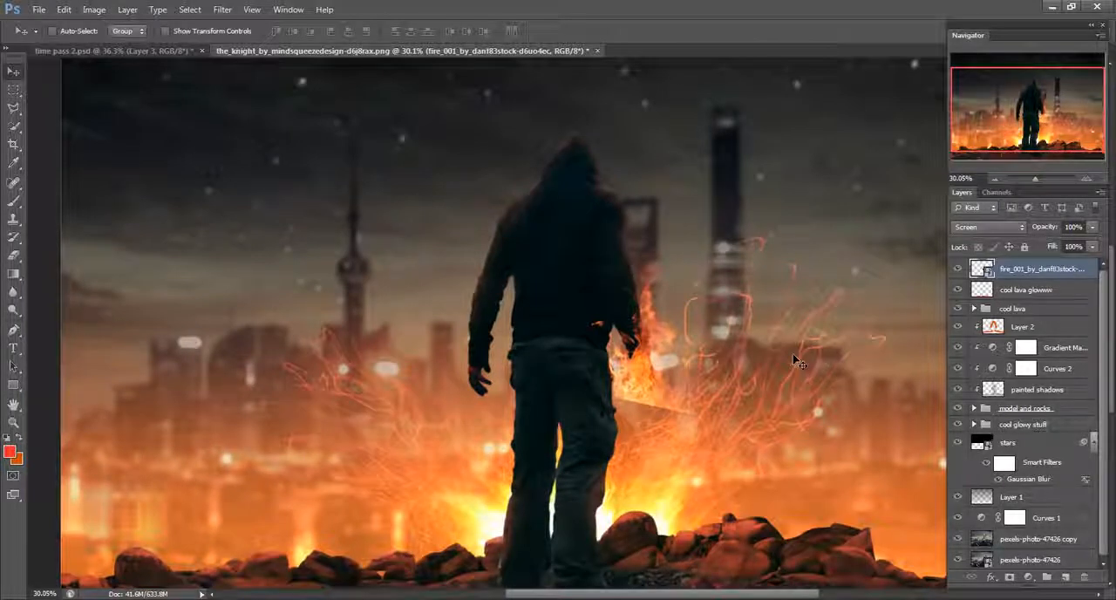
click(1010, 578)
scroll(647, 409, up, 5)
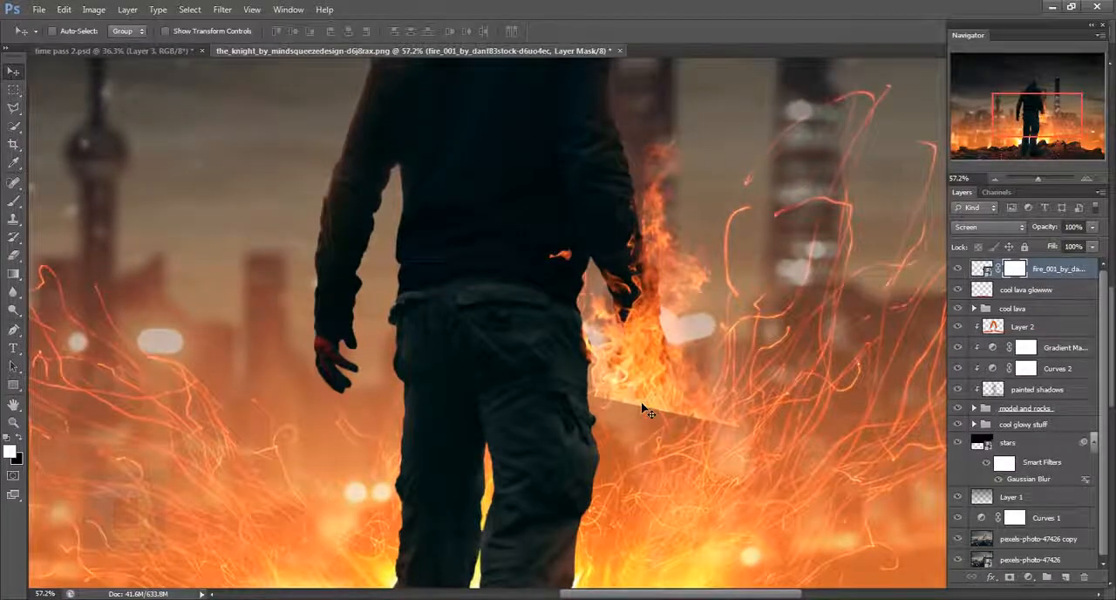
scroll(654, 403, down, 5)
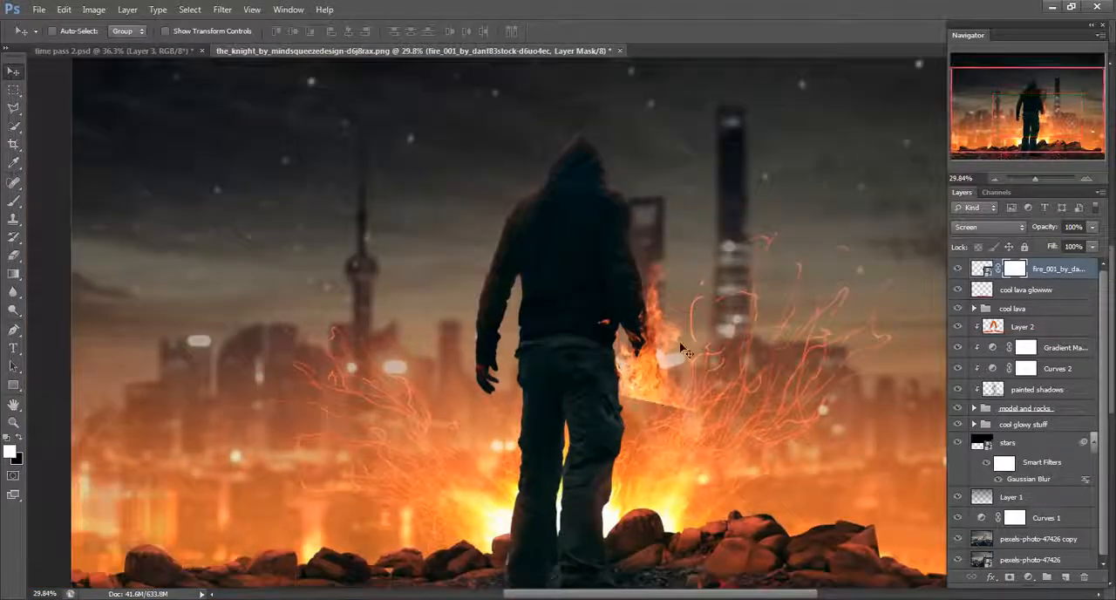
scroll(677, 349, down, 3)
scroll(1023, 497, down, 1)
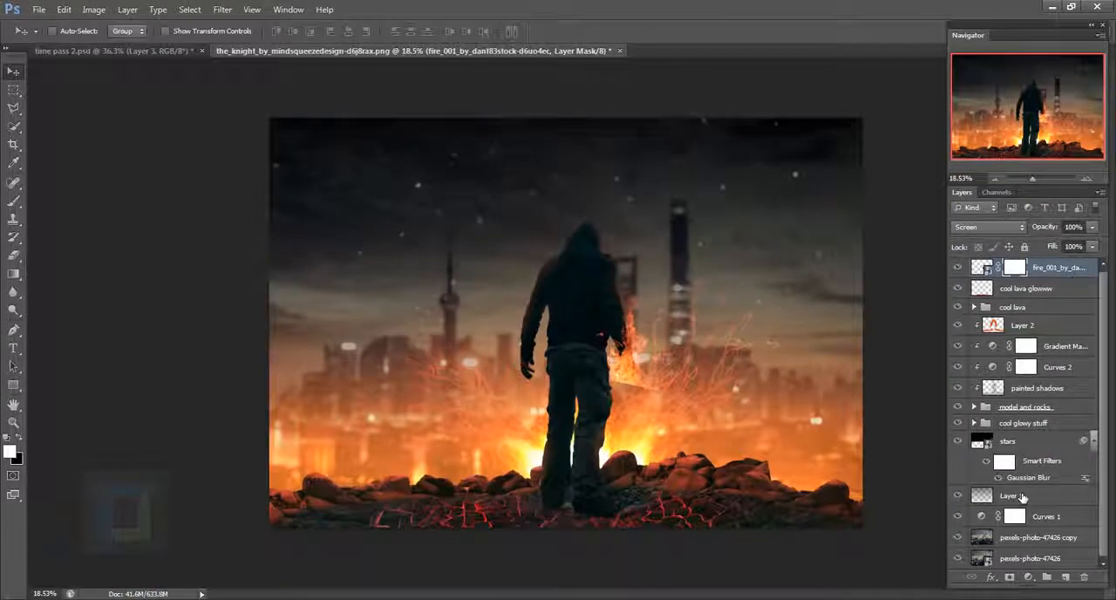
click(973, 408)
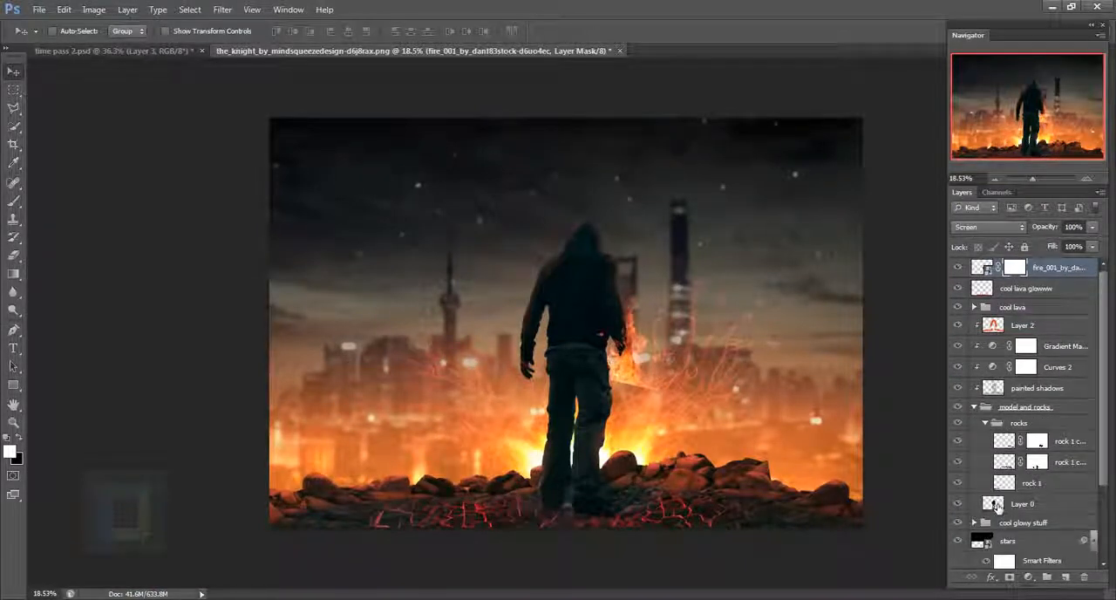
key(ctrl)
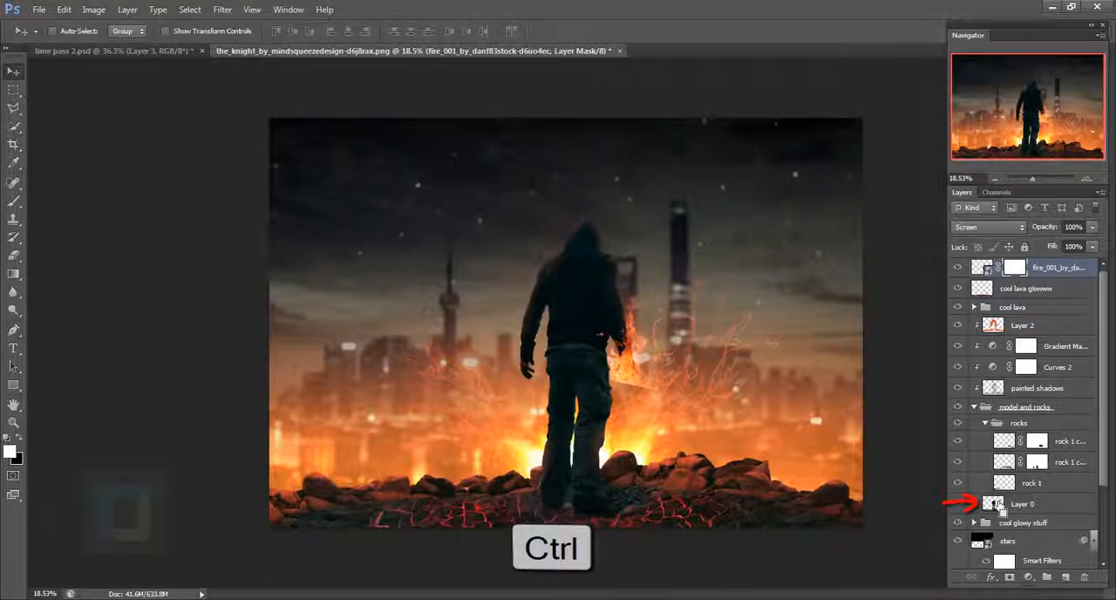
ctrl+click(994, 503)
scroll(656, 355, up, 5)
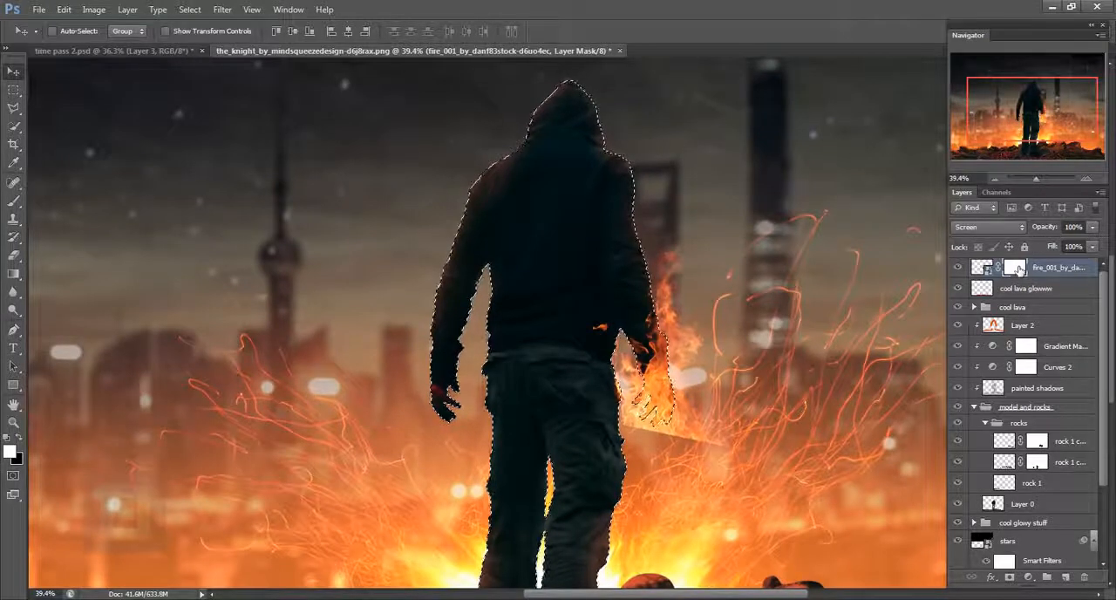
- Check the hand with the fire layer hidden, show the layer again and invert the selection
click(957, 268)
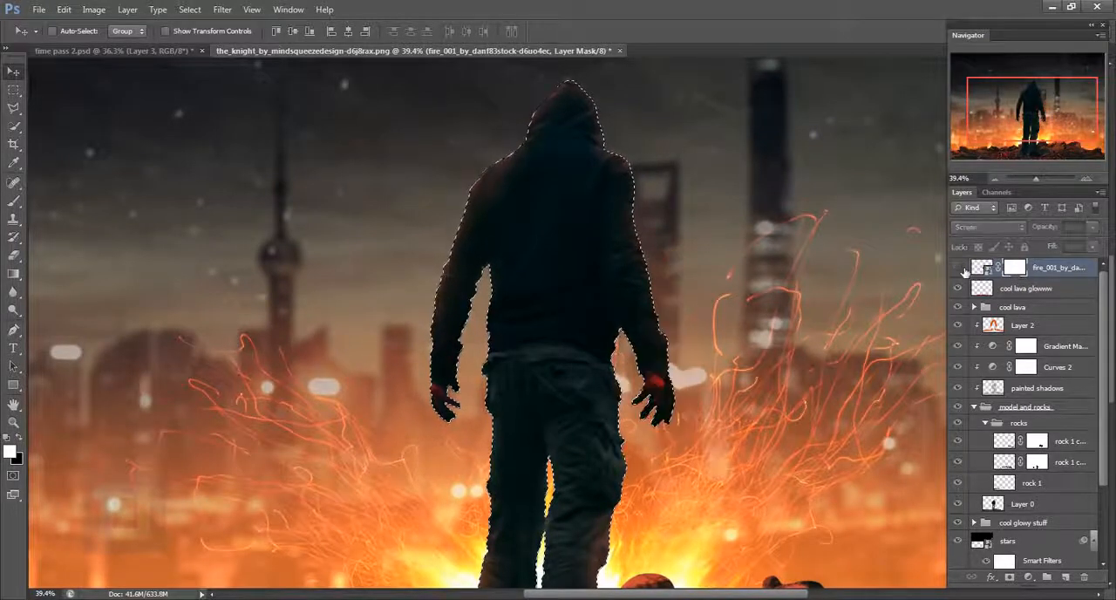
click(957, 268)
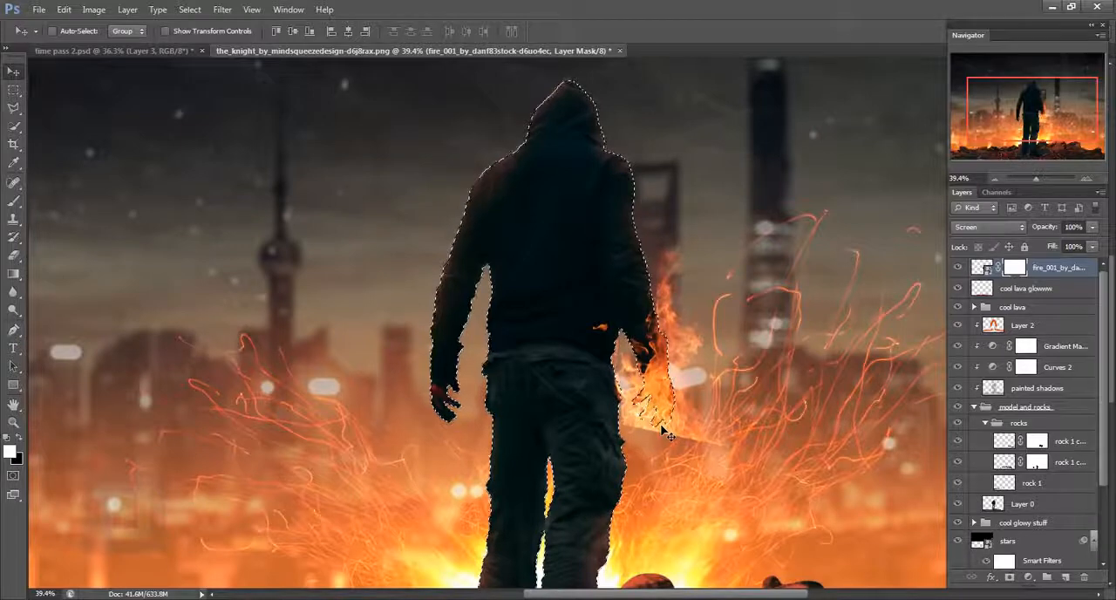
click(190, 9)
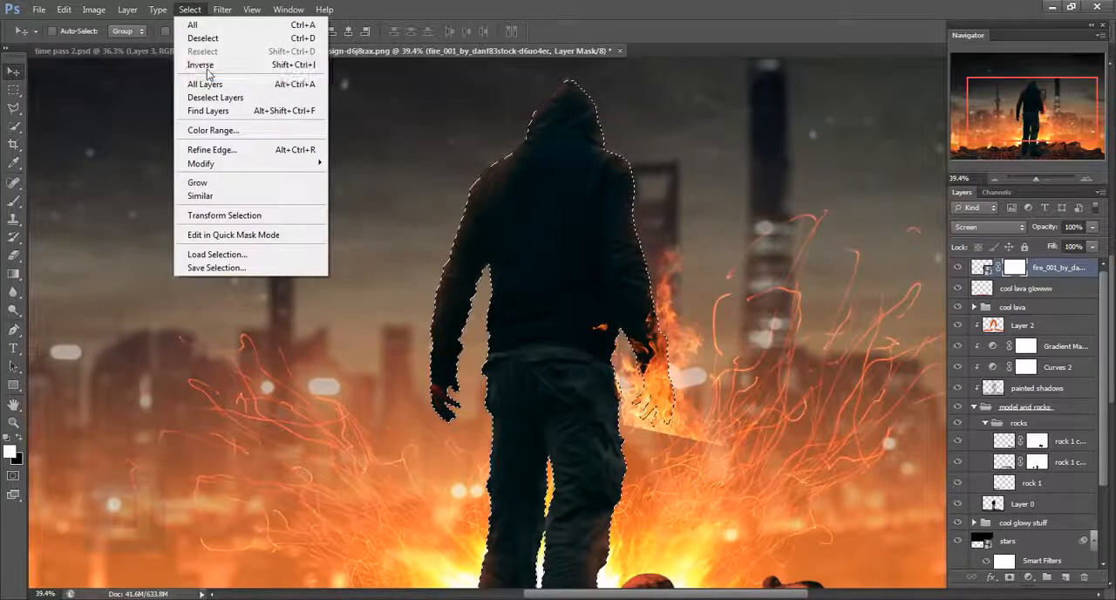
click(208, 67)
scroll(603, 340, down, 4)
scroll(610, 335, up, 1)
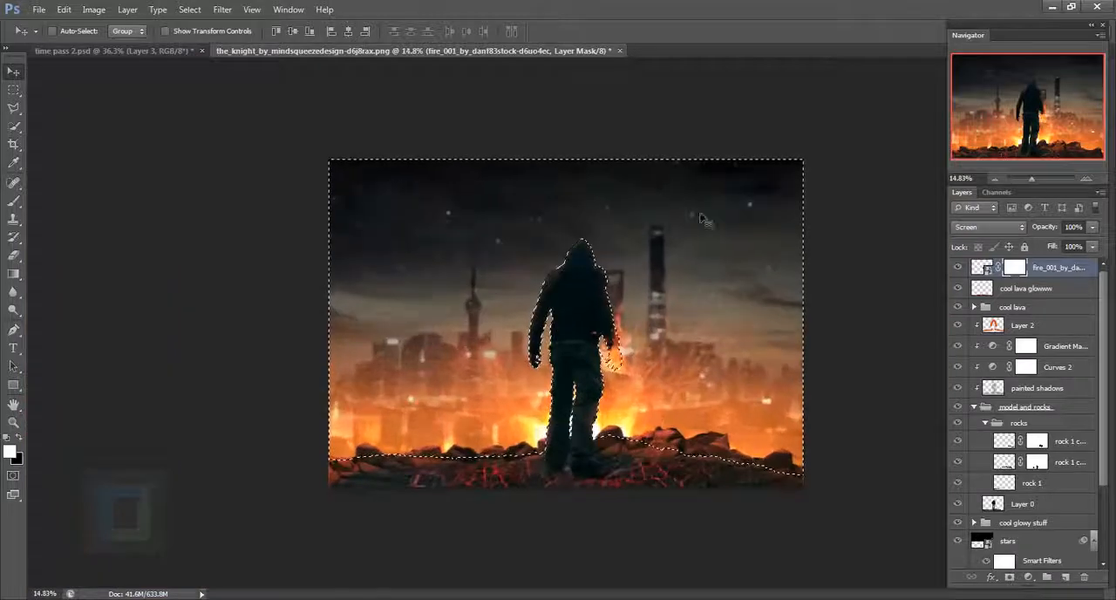
scroll(762, 404, up, 3)
scroll(550, 345, up, 2)
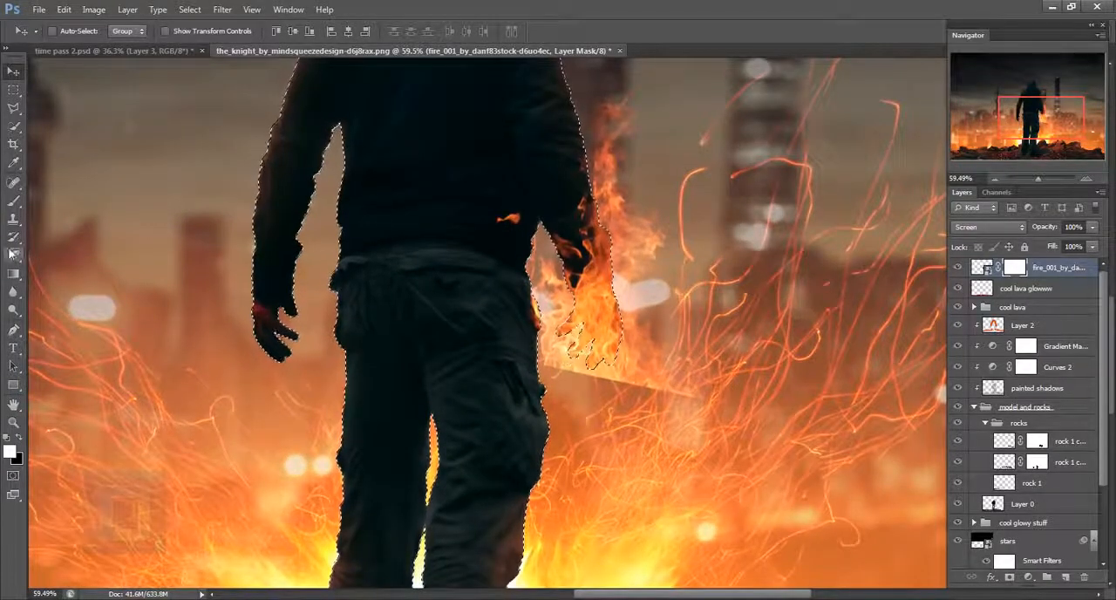
- Paint black on the fire's mask with a 200 px brush to hide the hard lower edge around the fingers, then deselect
click(14, 201)
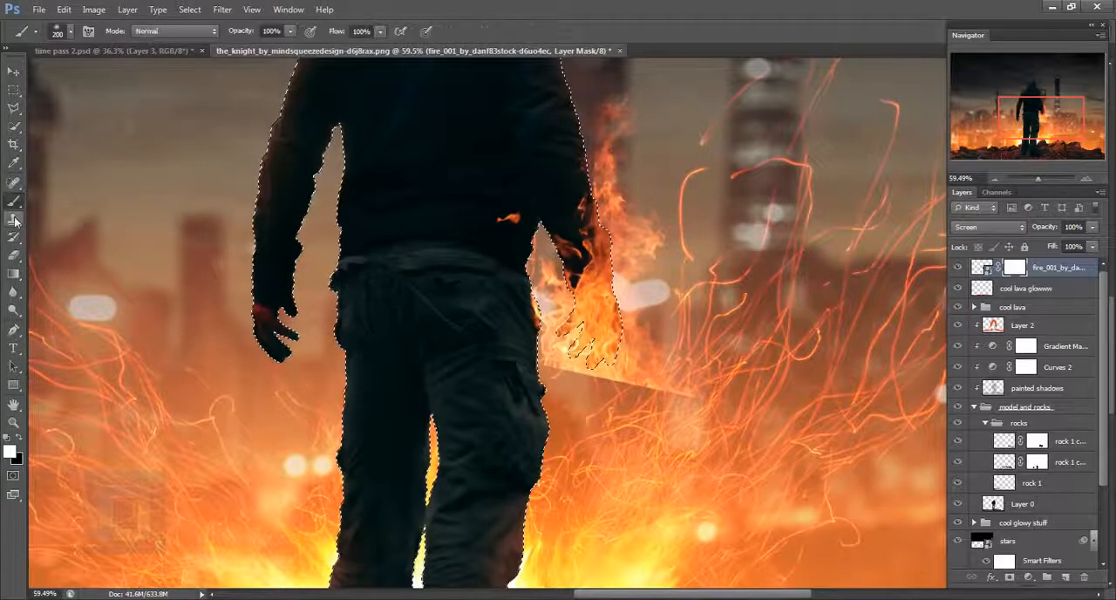
click(18, 437)
mouse_move(504, 414)
mouse_down()
mouse_move(626, 400)
mouse_move(599, 413)
mouse_move(644, 423)
mouse_move(622, 412)
mouse_move(660, 397)
mouse_move(697, 397)
mouse_up()
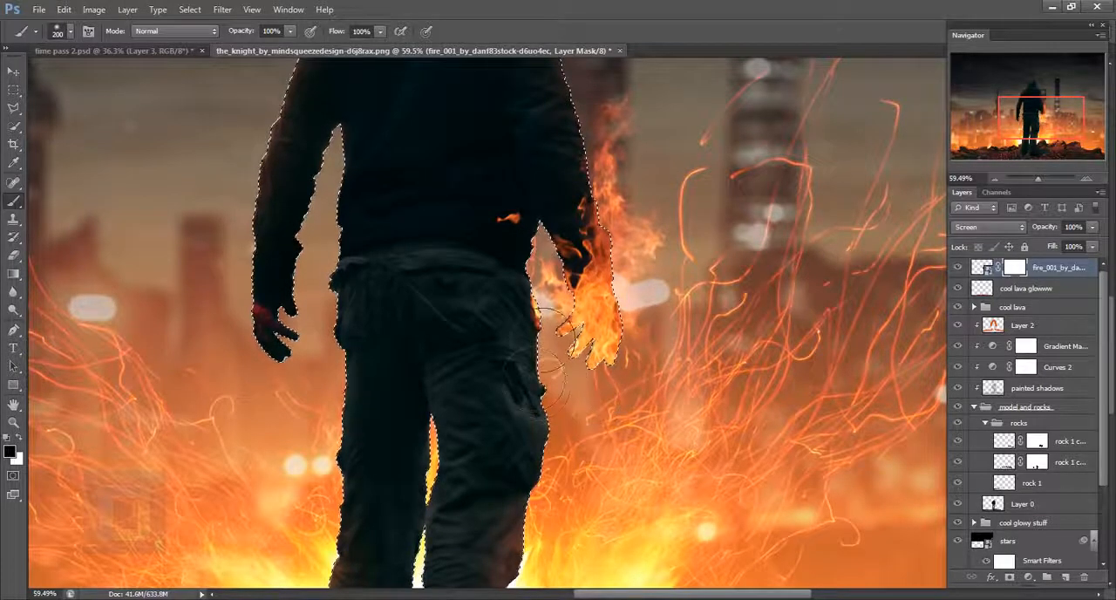
click(191, 10)
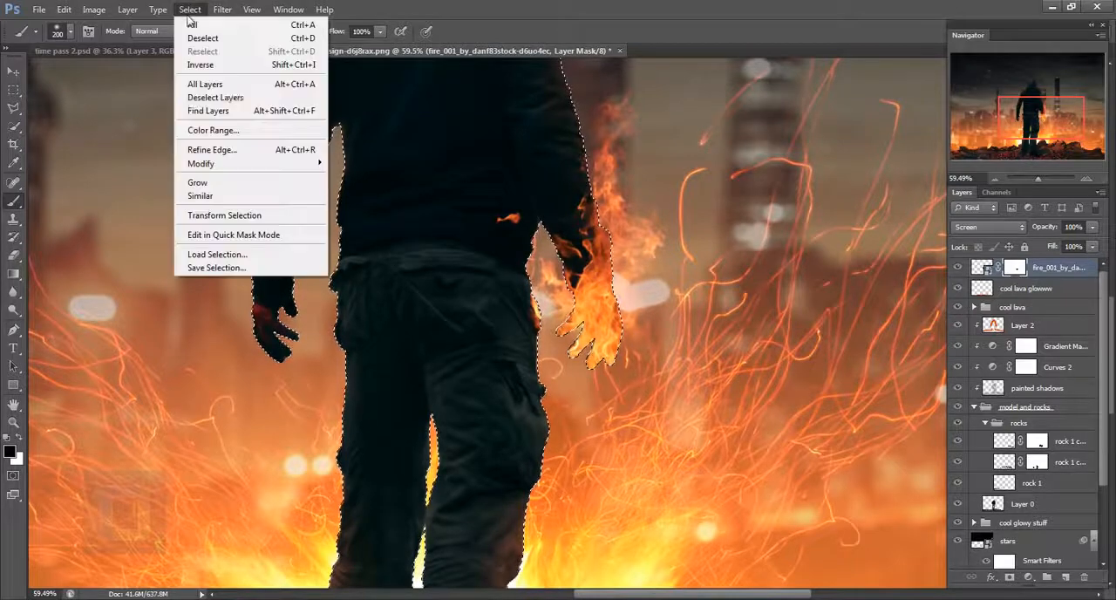
click(214, 38)
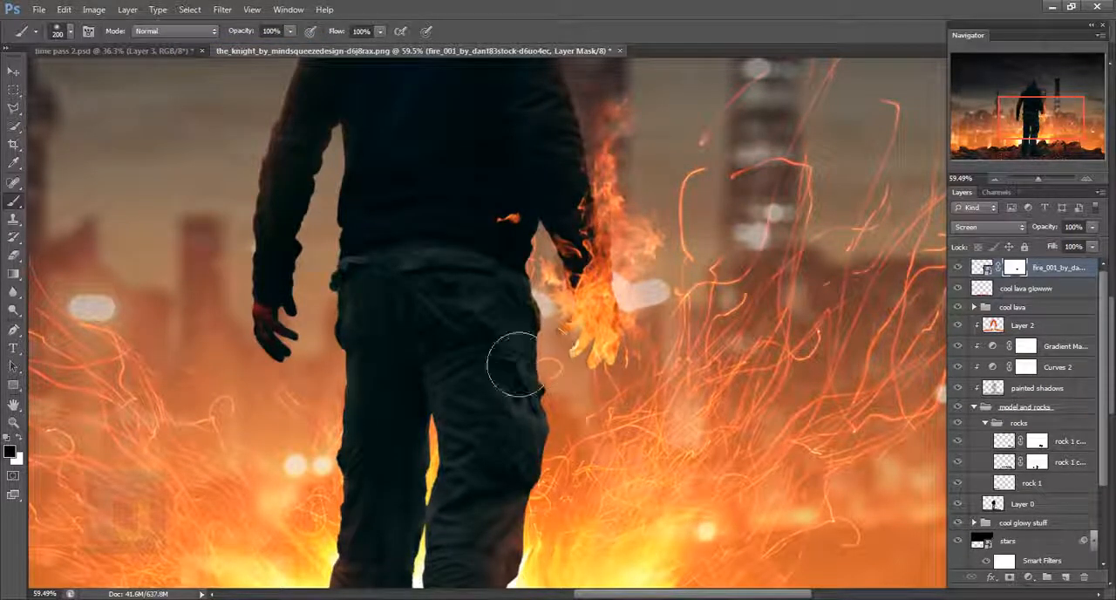
- Mask out the stray flame on the lower part of the man's jacket
drag(520, 237, 528, 233)
scroll(494, 335, down, 10)
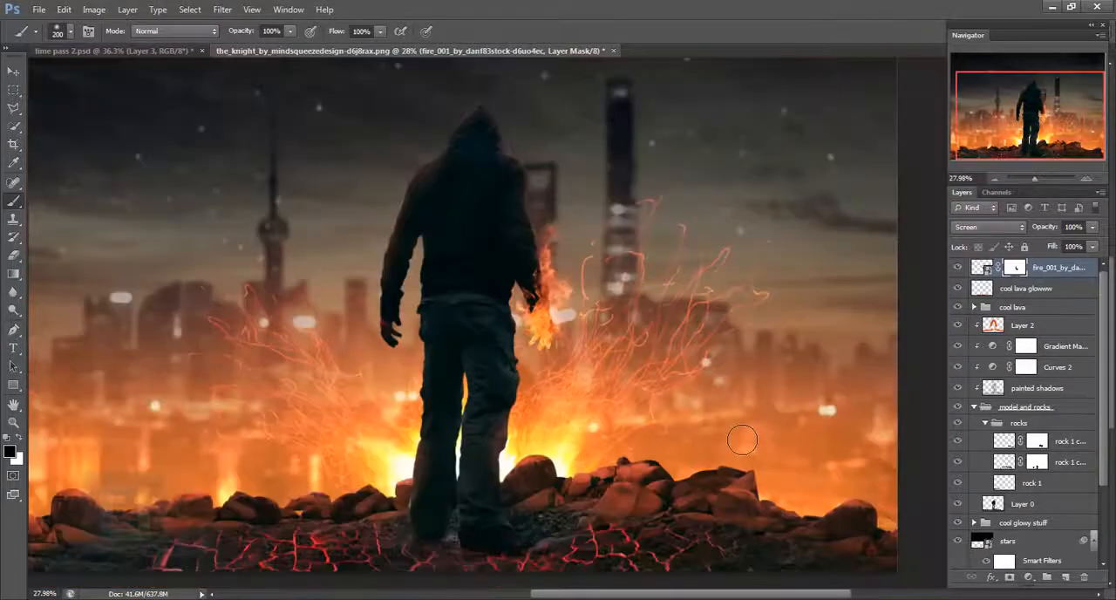
scroll(741, 440, up, 4)
scroll(739, 438, down, 3)
scroll(738, 438, up, 7)
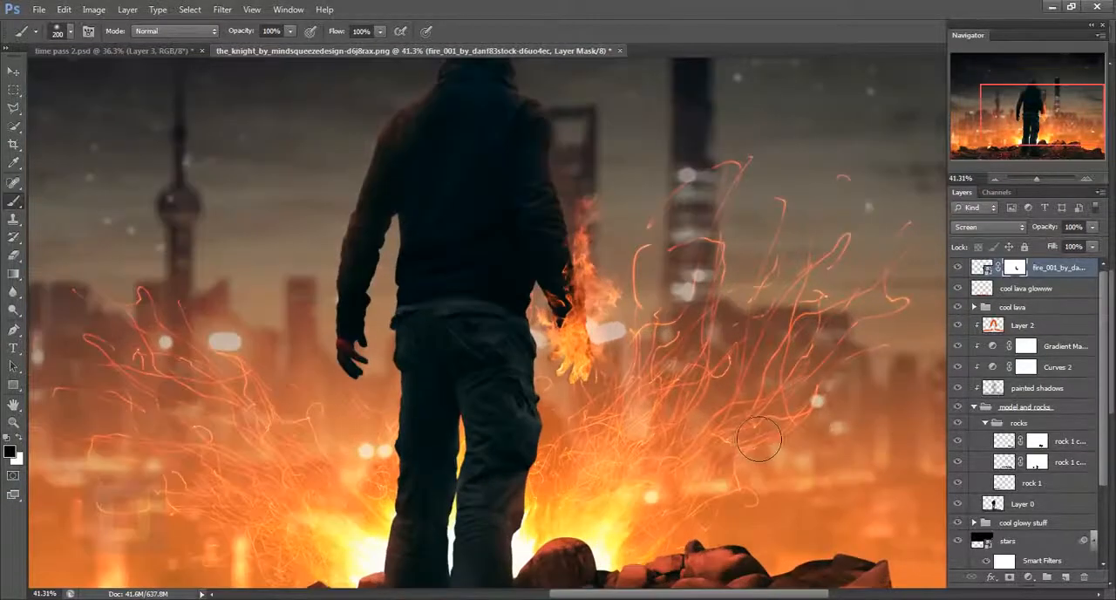
scroll(593, 430, up, 2)
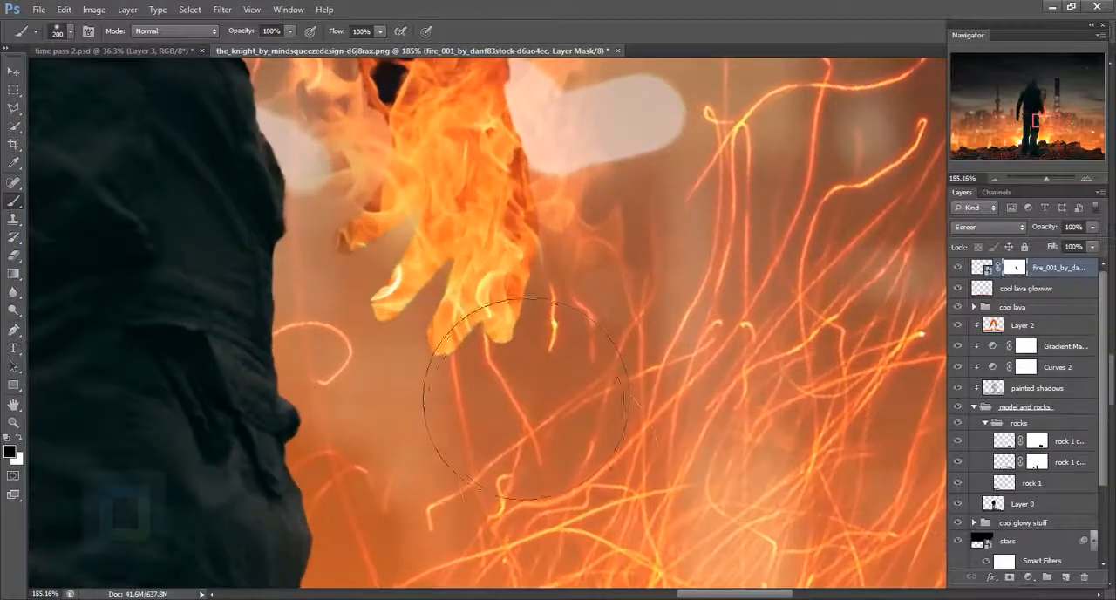
scroll(872, 393, down, 2)
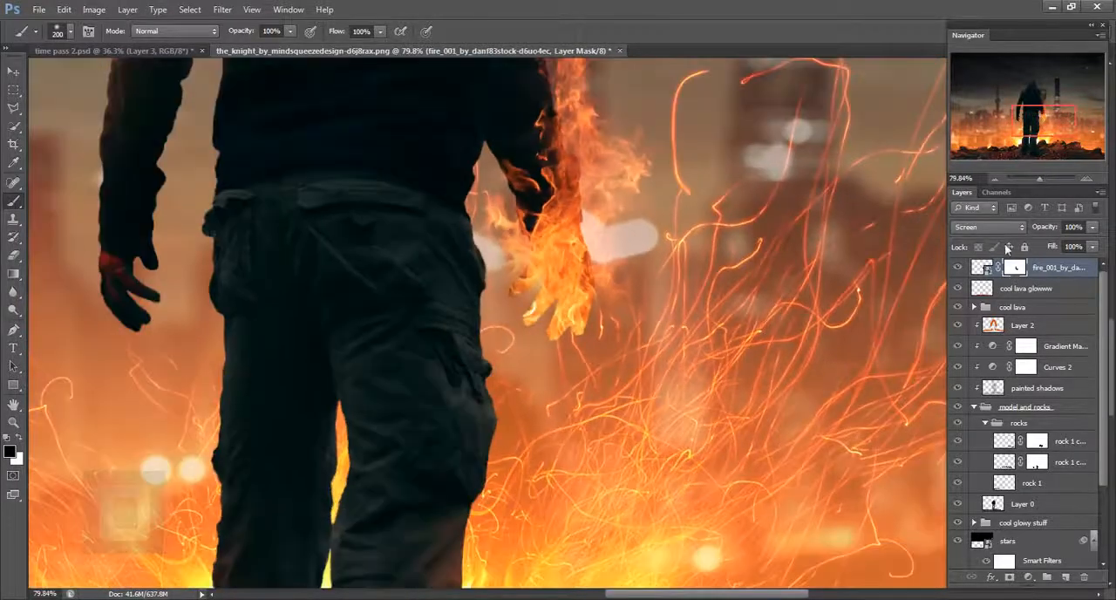
- Set the feather of the fire layer's mask to 1.0 px
double_click(1018, 267)
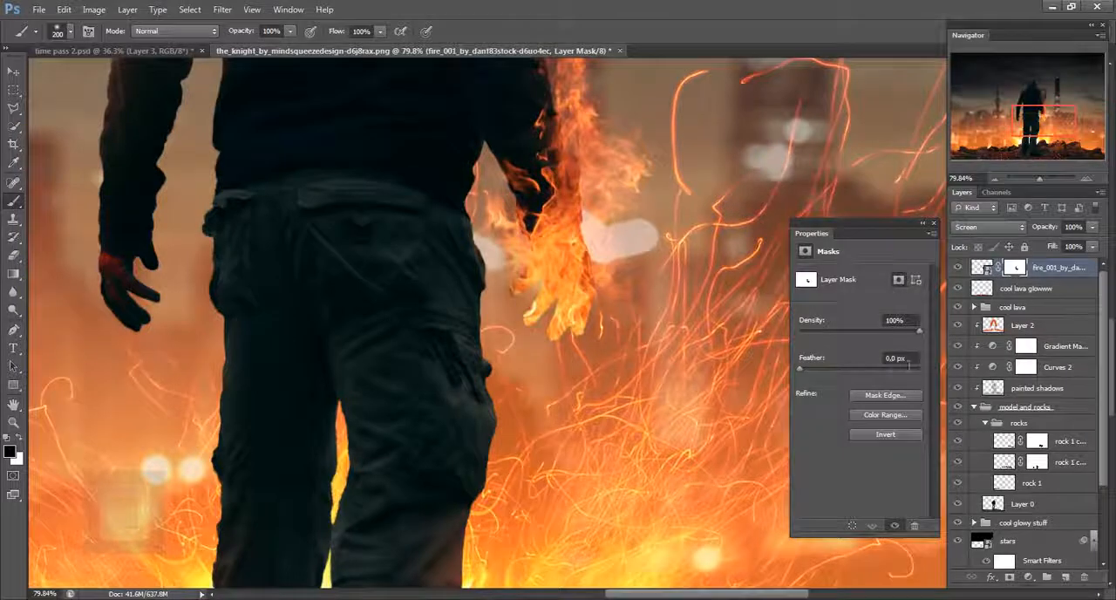
drag(800, 373, 805, 373)
click(900, 357)
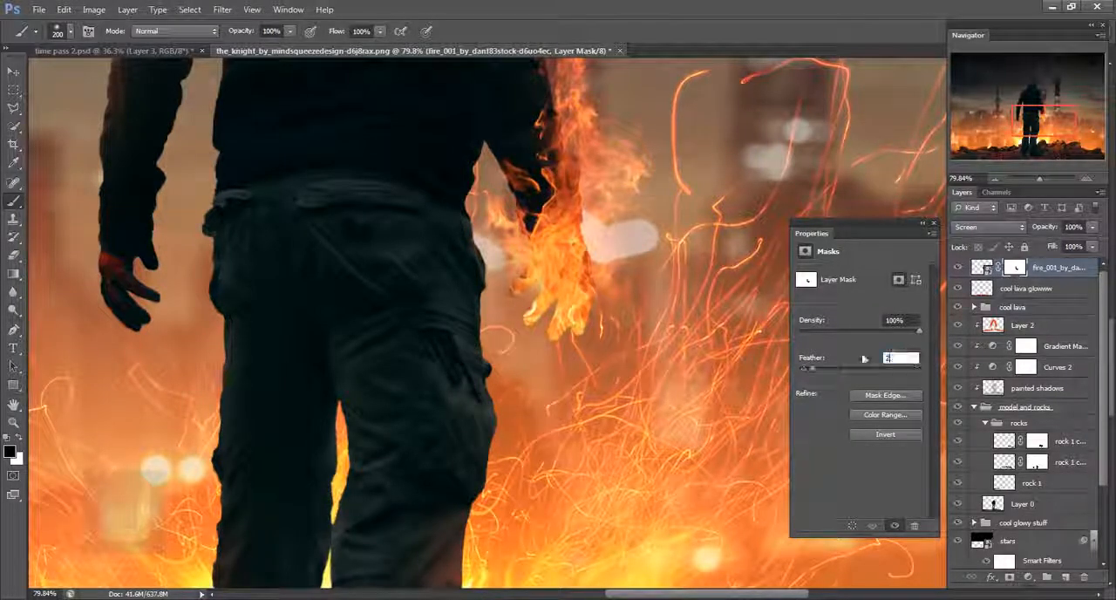
key(Return)
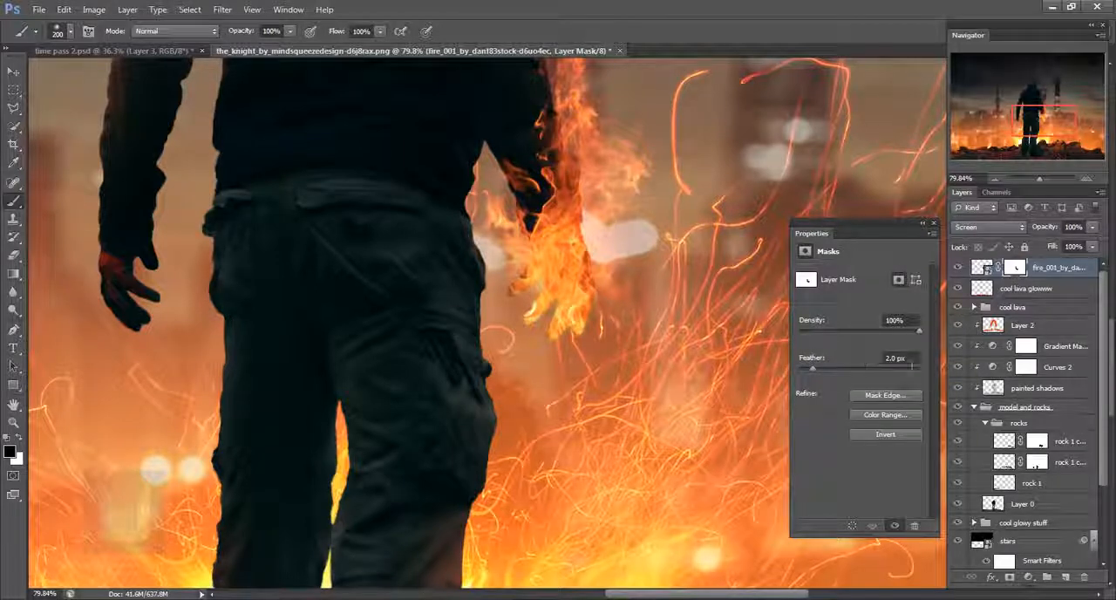
click(934, 225)
- Place fire_001_by_danf83stock-d6uo4ec.jpg again in Screen mode, scaled to about 15% and rotated about 12° over the man's left hand
scroll(748, 343, down, 6)
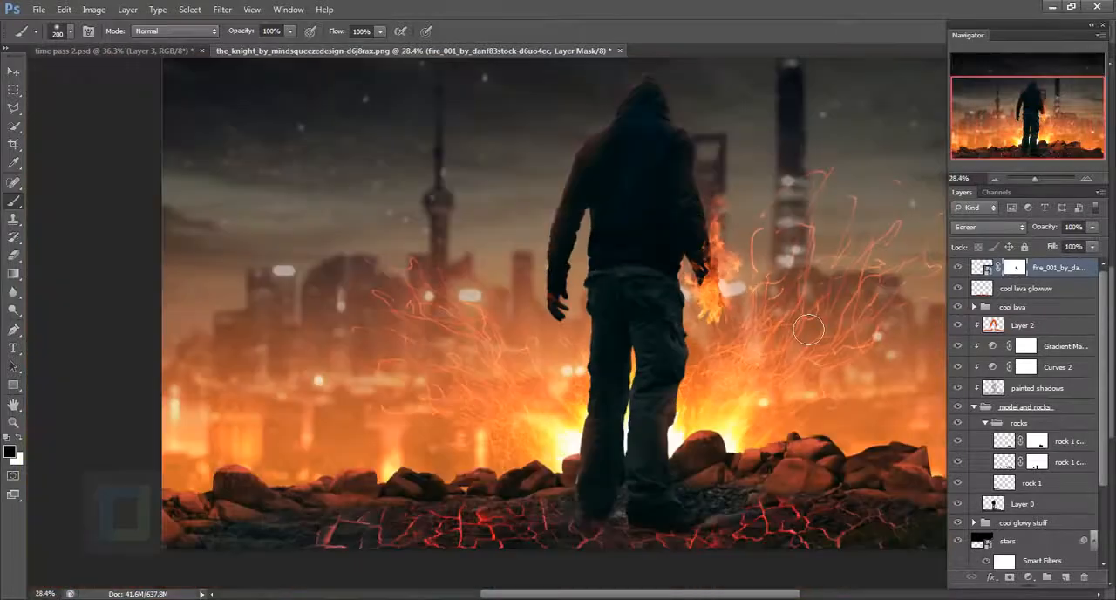
scroll(748, 343, down, 2)
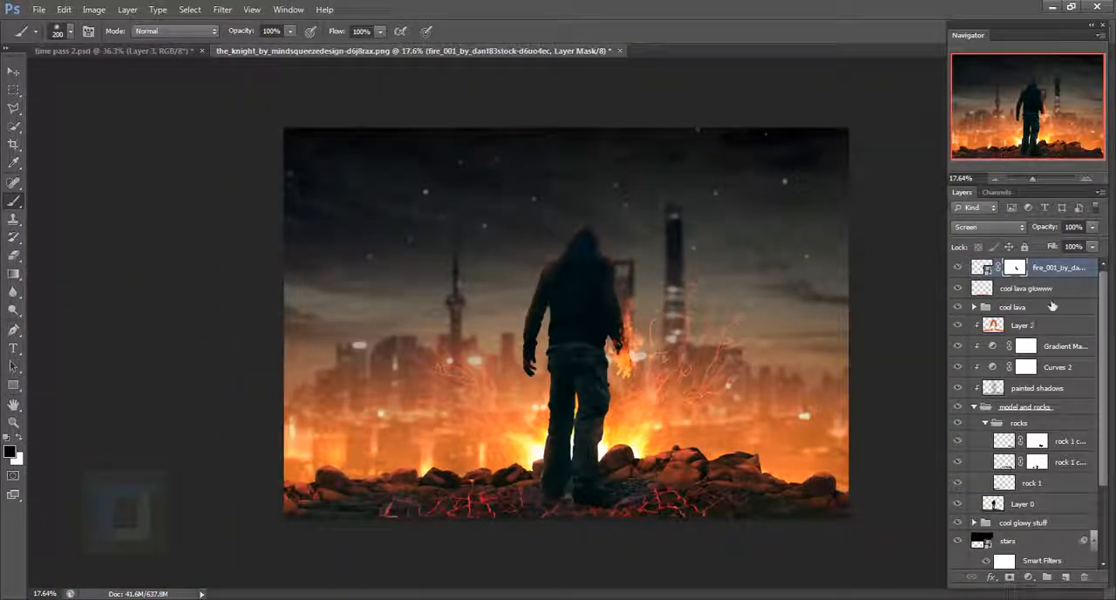
click(39, 9)
click(77, 237)
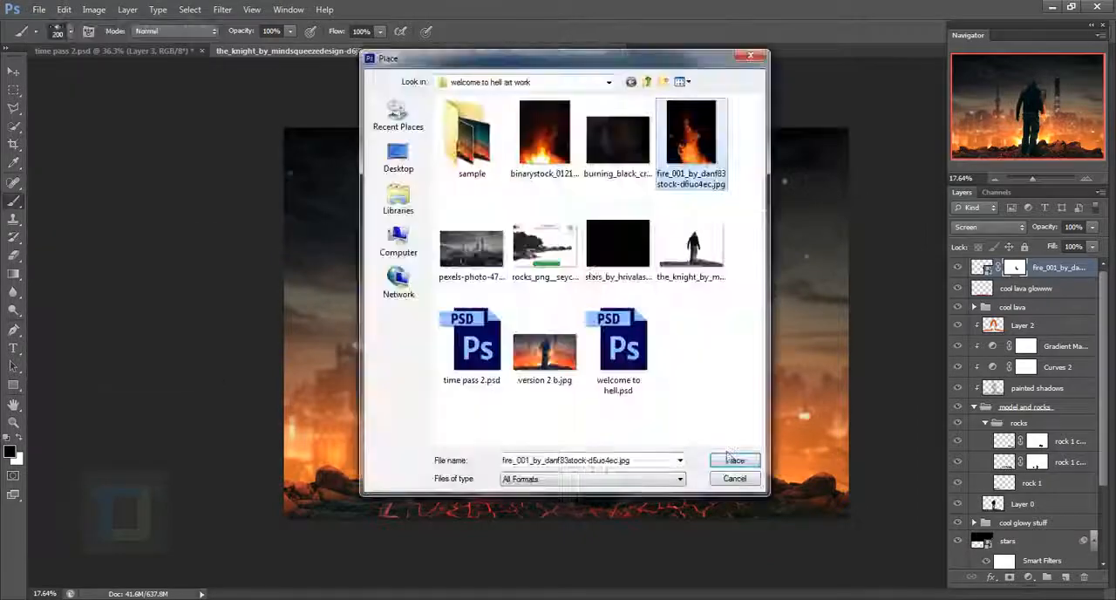
click(987, 226)
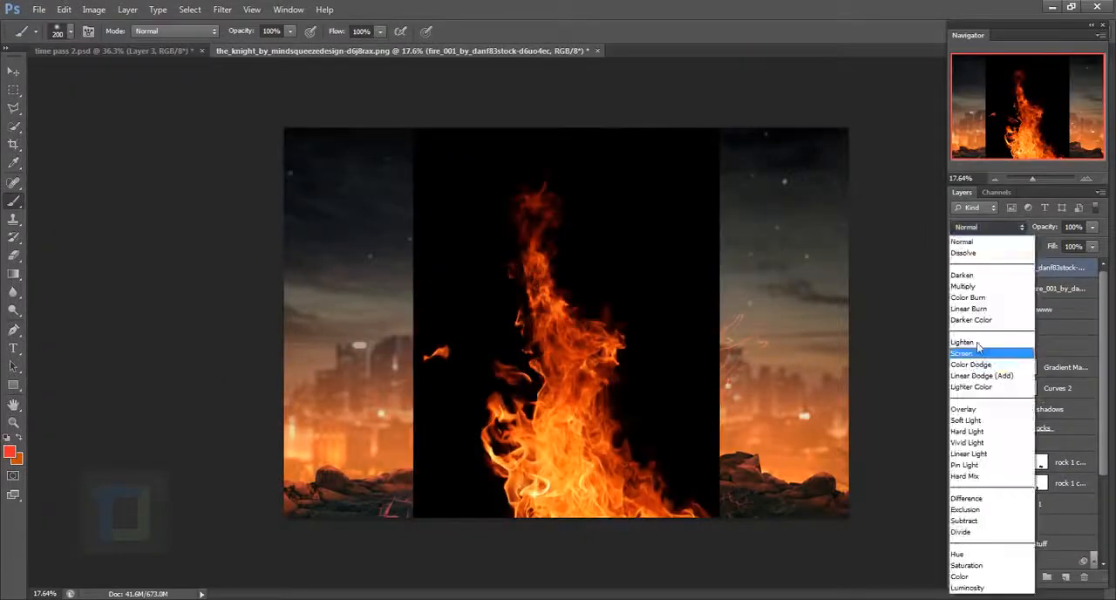
click(962, 352)
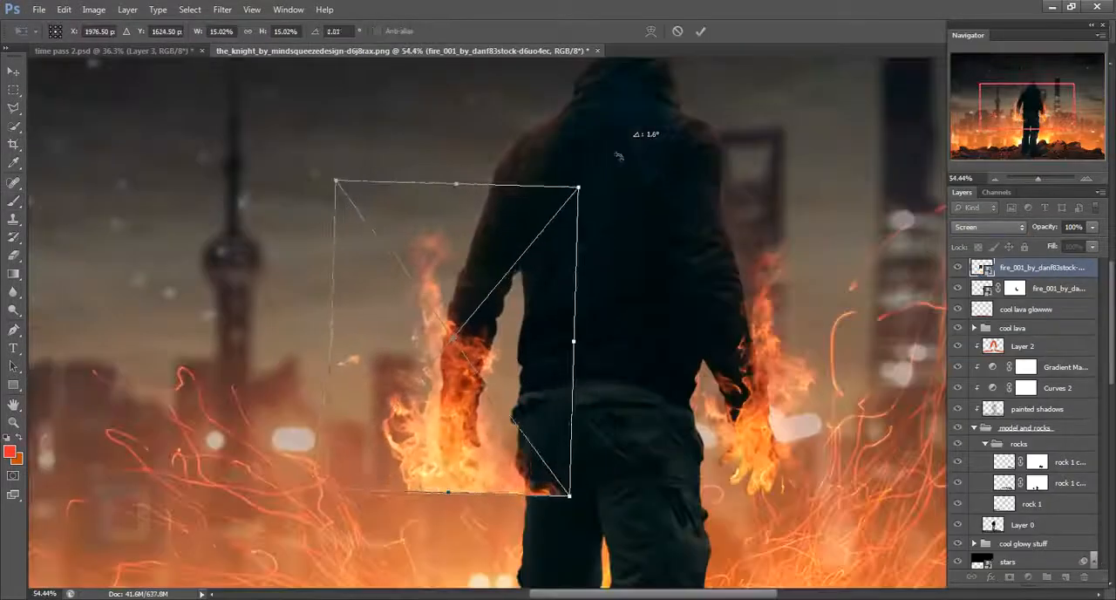
- Warp the newly placed fire so its flames wrap around the man's left hand and forearm
right_click(529, 316)
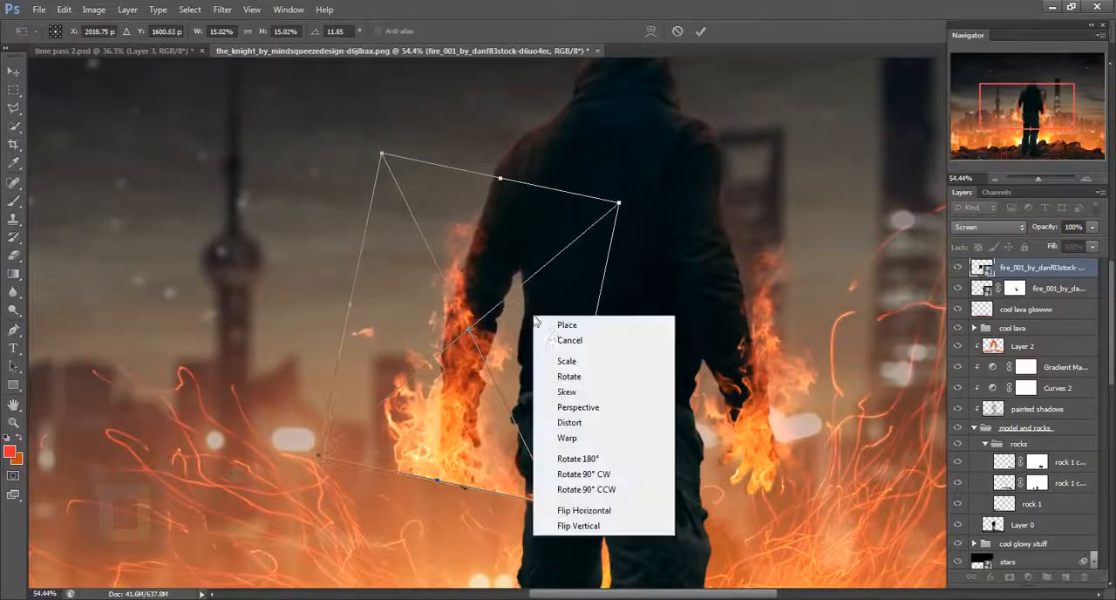
click(567, 439)
drag(397, 469, 457, 481)
drag(393, 392, 418, 394)
drag(436, 270, 447, 297)
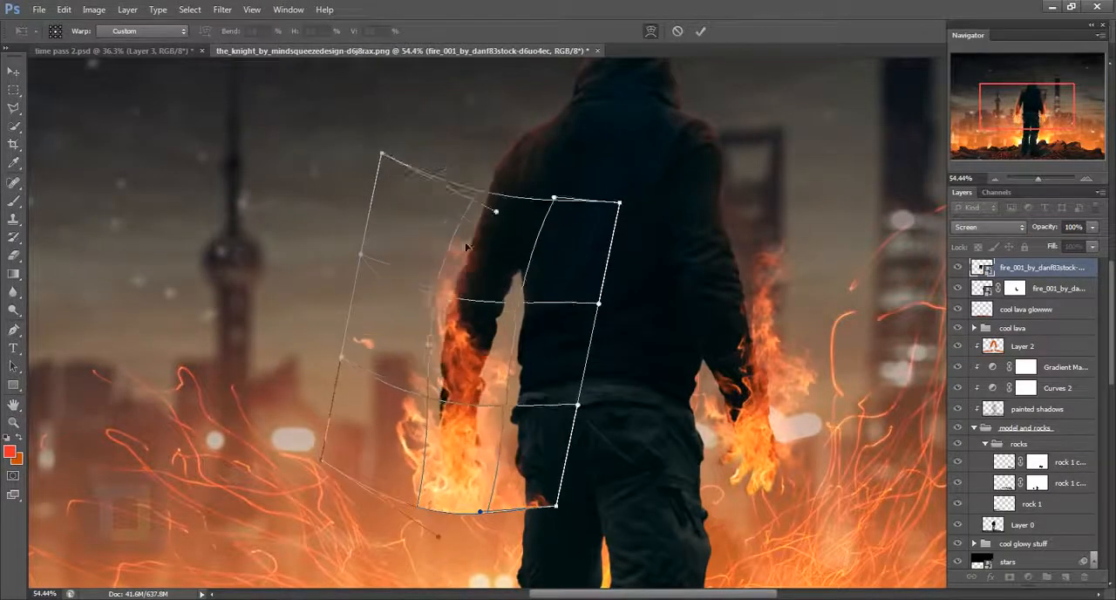
drag(479, 390, 503, 380)
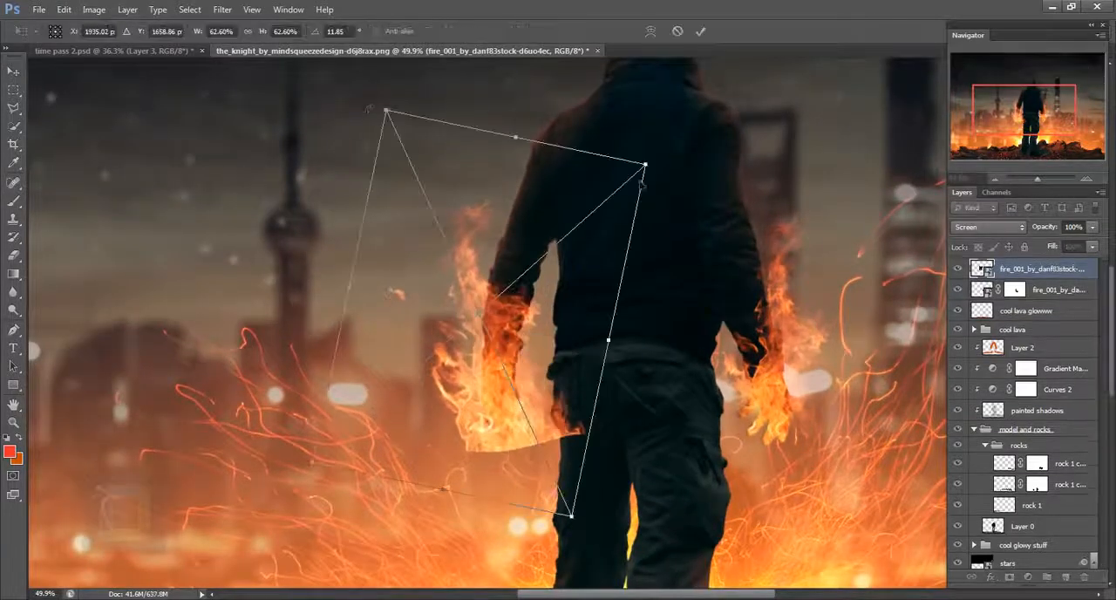
- Scale down the warped fire, reposition it over the man's left hand and commit the transform
drag(547, 300, 551, 332)
mouse_move(589, 350)
mouse_down()
mouse_move(563, 346)
mouse_move(572, 348)
mouse_up()
drag(528, 354, 539, 350)
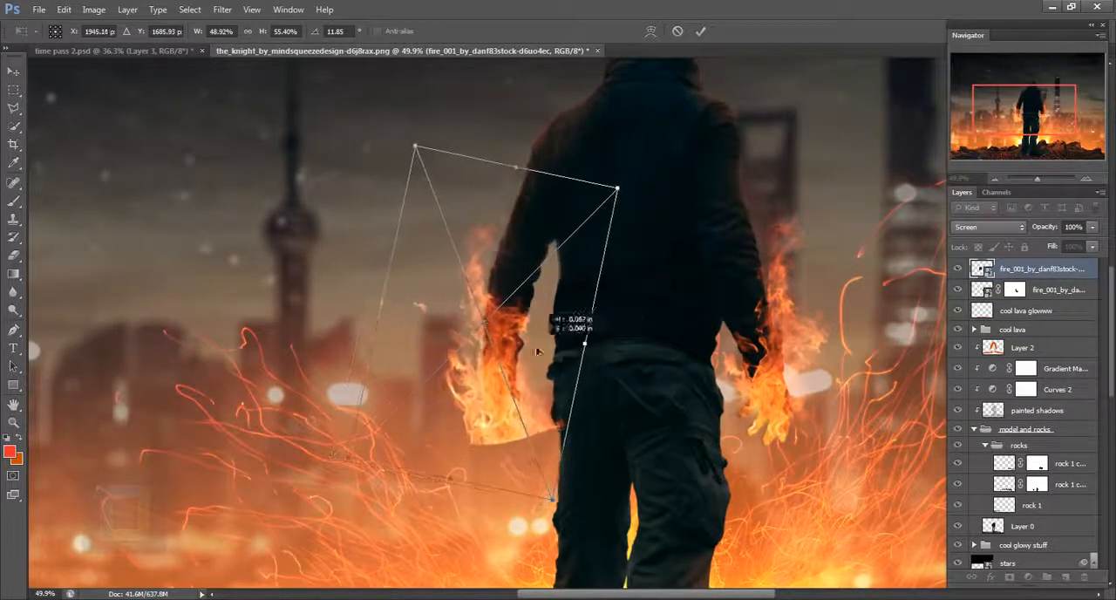
drag(676, 151, 661, 136)
key(Return)
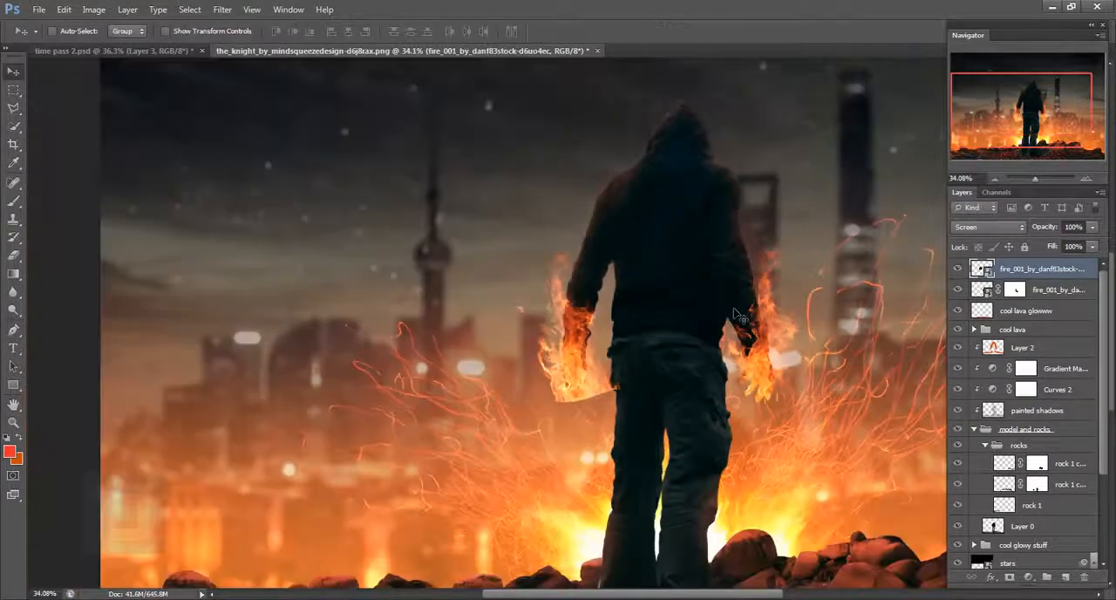
- Mask the new fire layer and, with everything outside the man selected, paint black with a 200 px brush to hide its hard lower edge
scroll(1024, 409, down, 2)
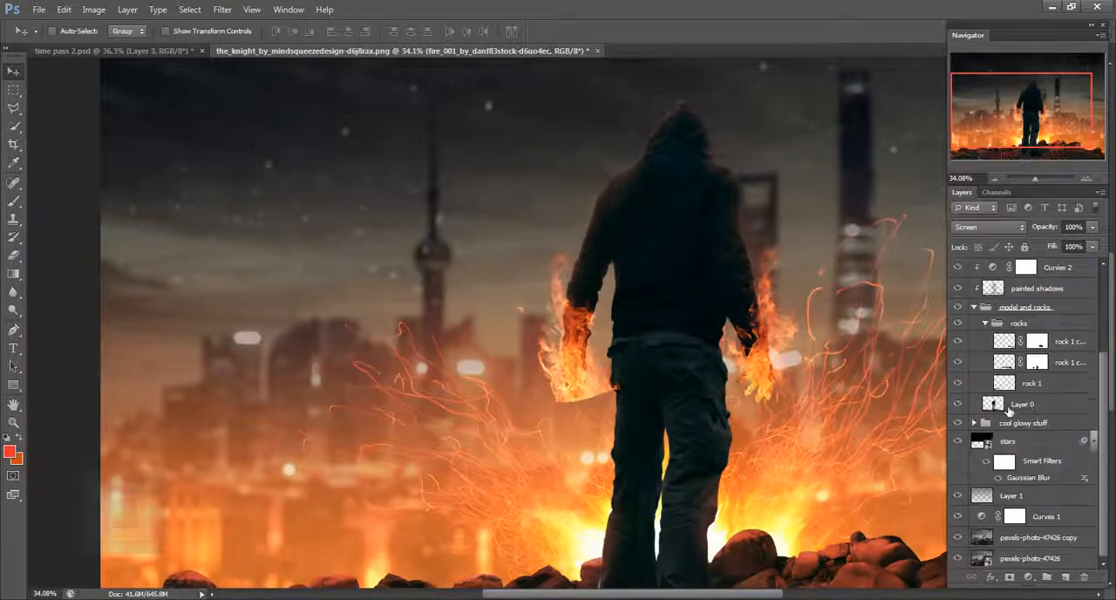
double_click(1022, 403)
text(mod)
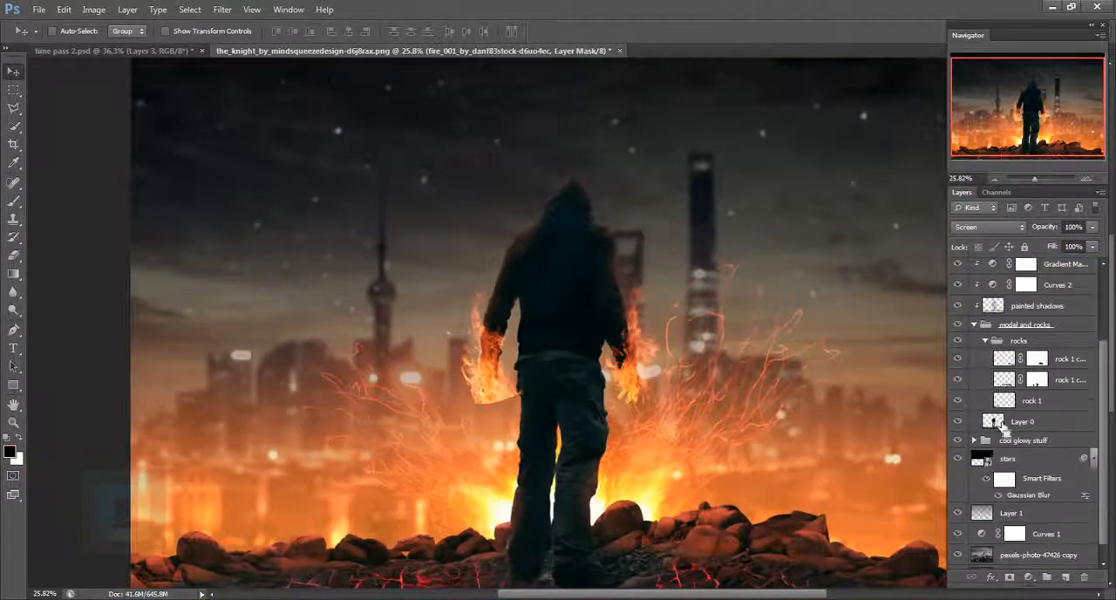
click(189, 11)
click(207, 66)
scroll(495, 392, up, 5)
key(b)
scroll(518, 393, up, 5)
key(x)
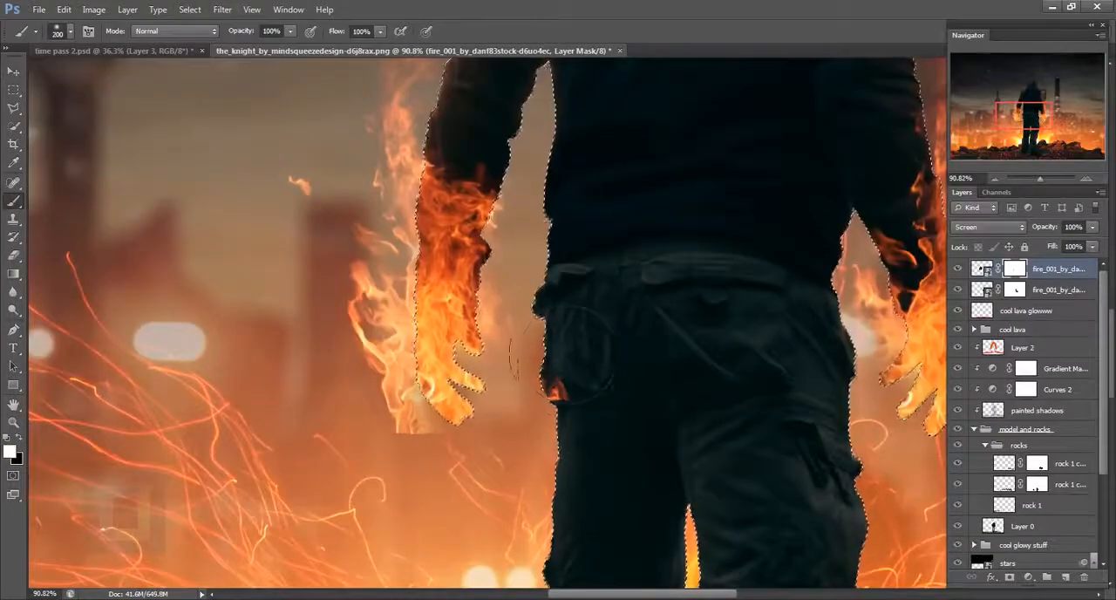
key(x)
mouse_move(506, 409)
mouse_down()
mouse_move(428, 462)
mouse_move(534, 527)
mouse_up()
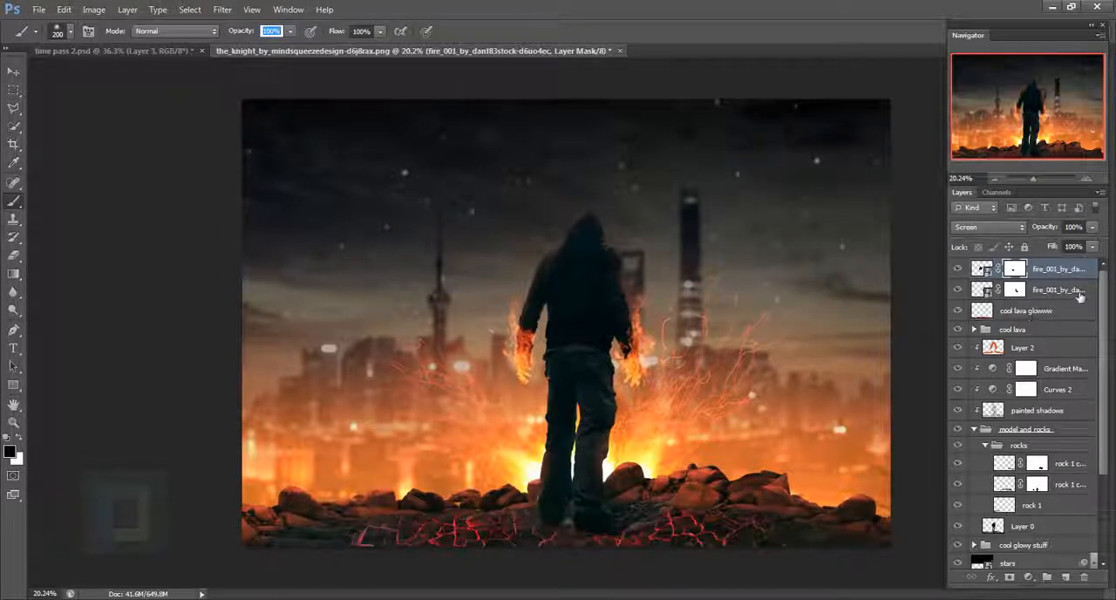
- Add a new layer above both fire layers and name it "COOL fire glow"
click(1083, 578)
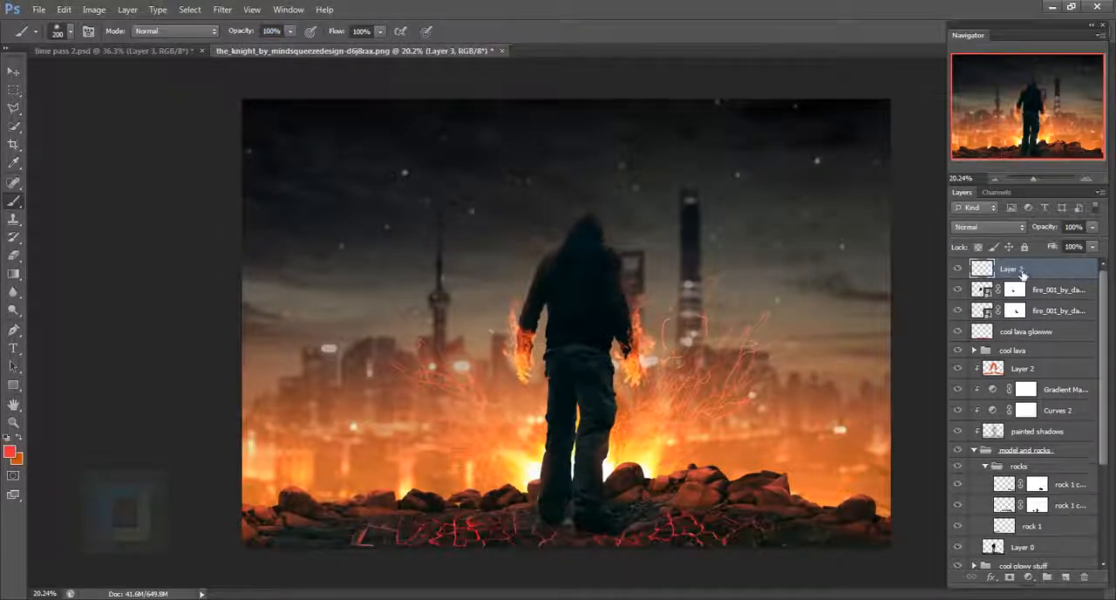
double_click(1023, 272)
text(cool fire glow)
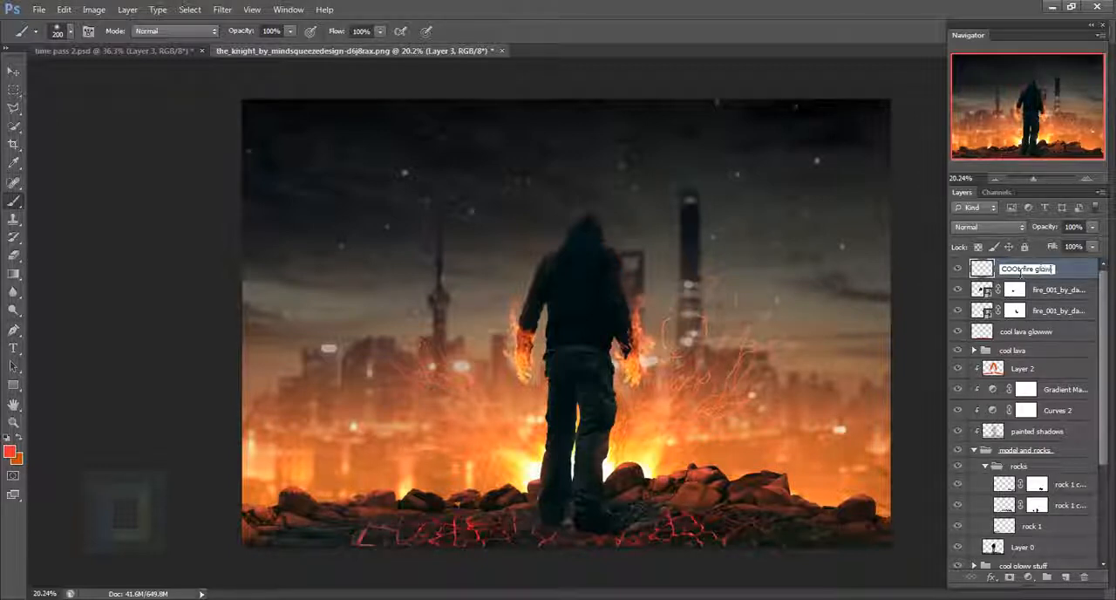
key(Return)
- Sample an orange from the flames and dab a soft glow over each burning hand with a 400 px brush
scroll(639, 344, up, 5)
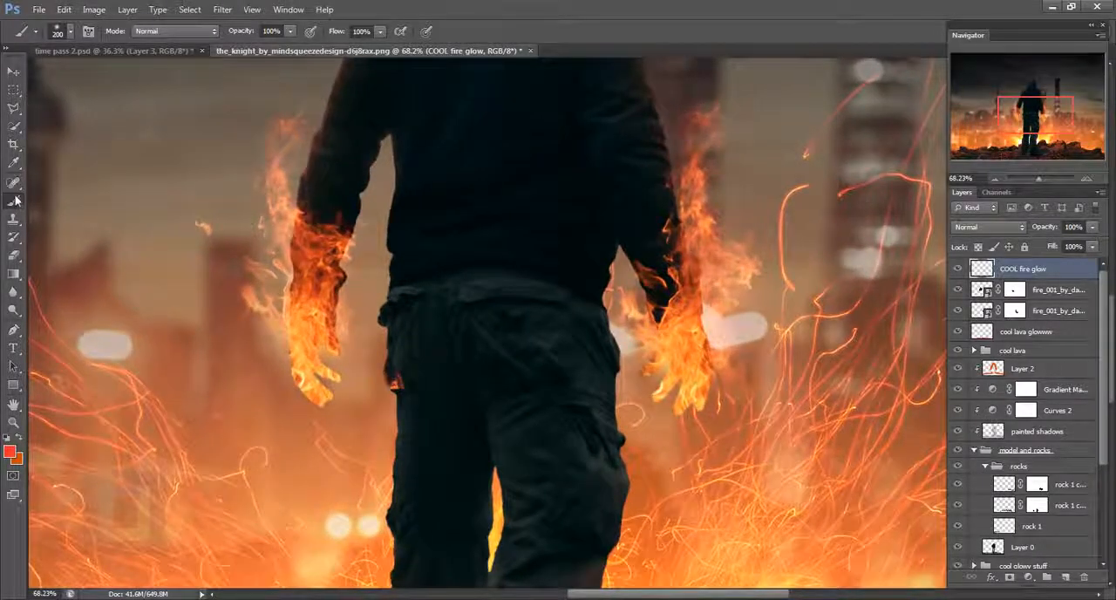
alt+click(691, 342)
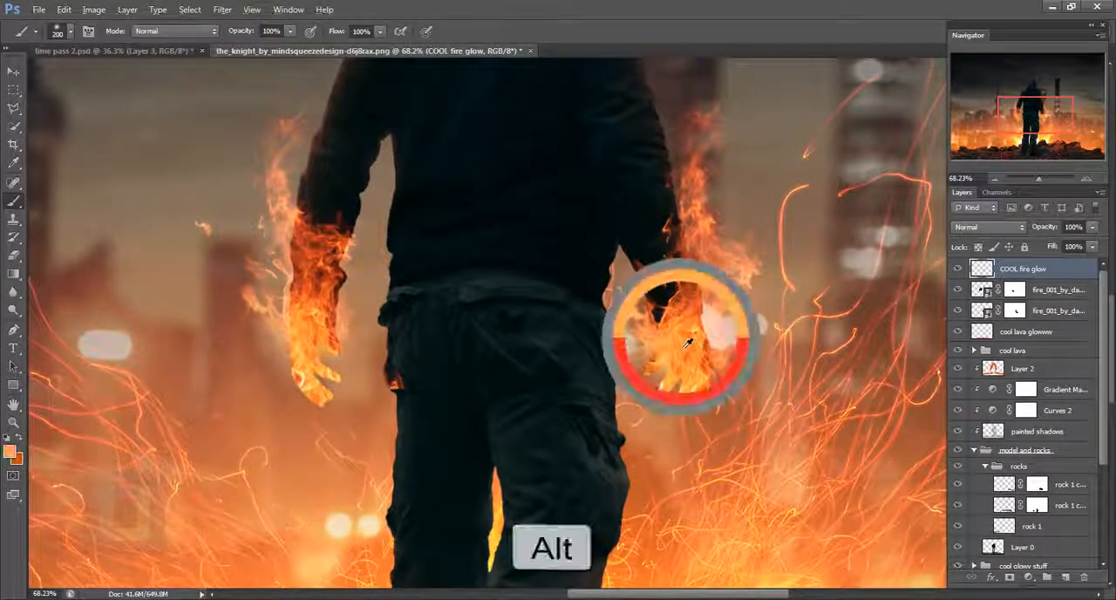
alt+click(685, 355)
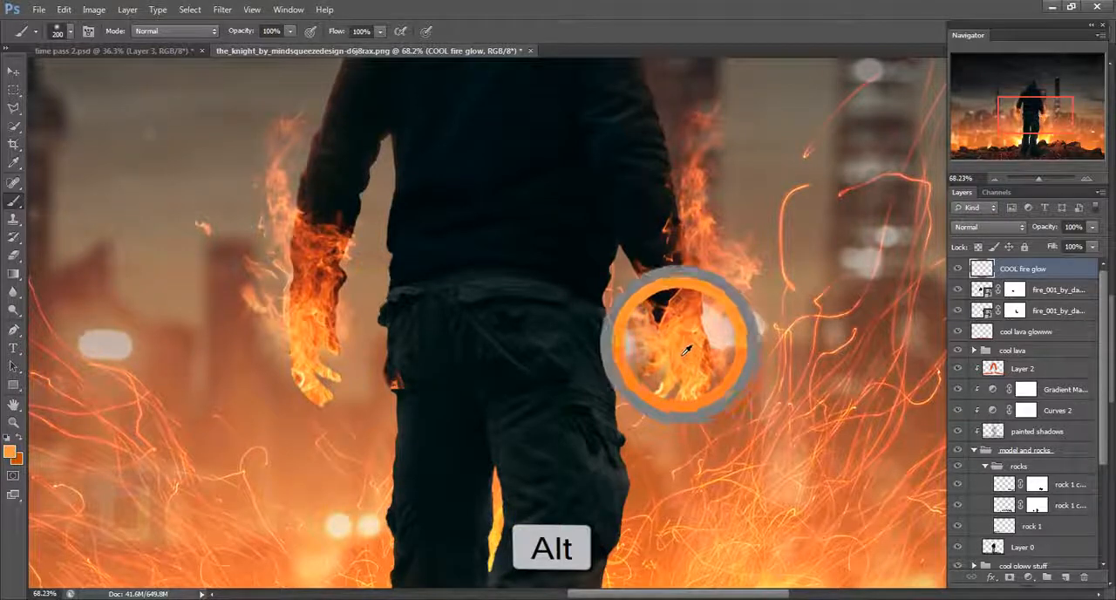
scroll(711, 375, down, 1)
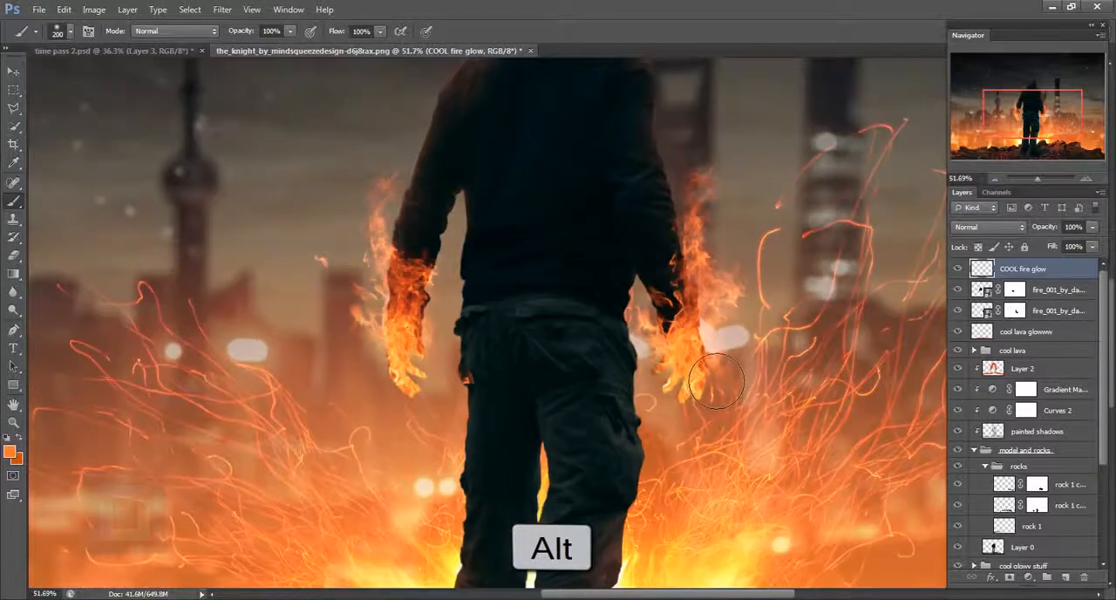
key(bracketright)
key(bracketright)
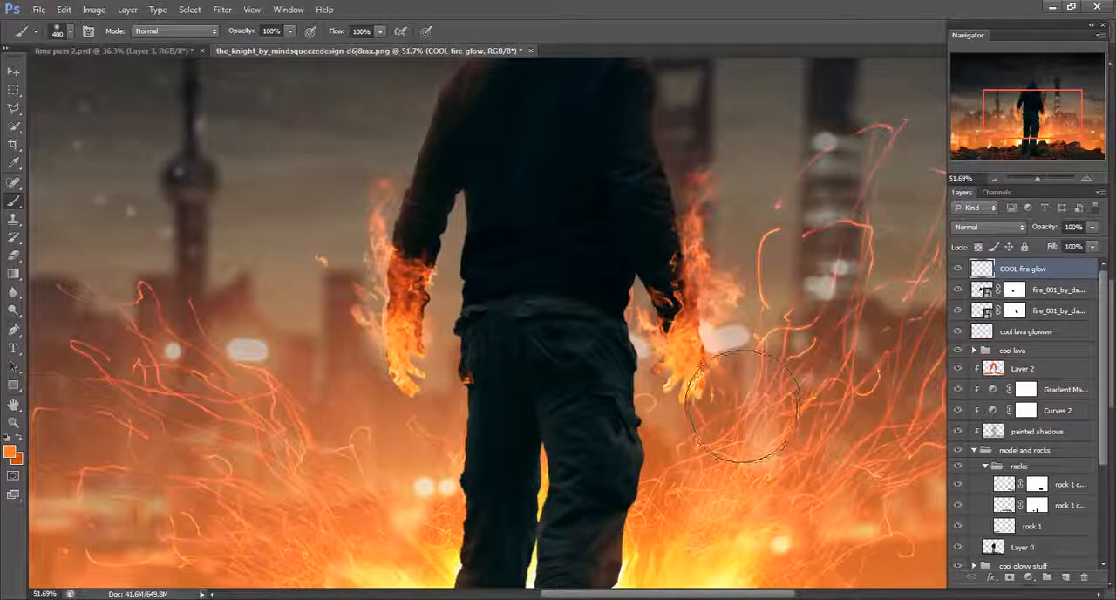
click(693, 361)
key(bracketright)
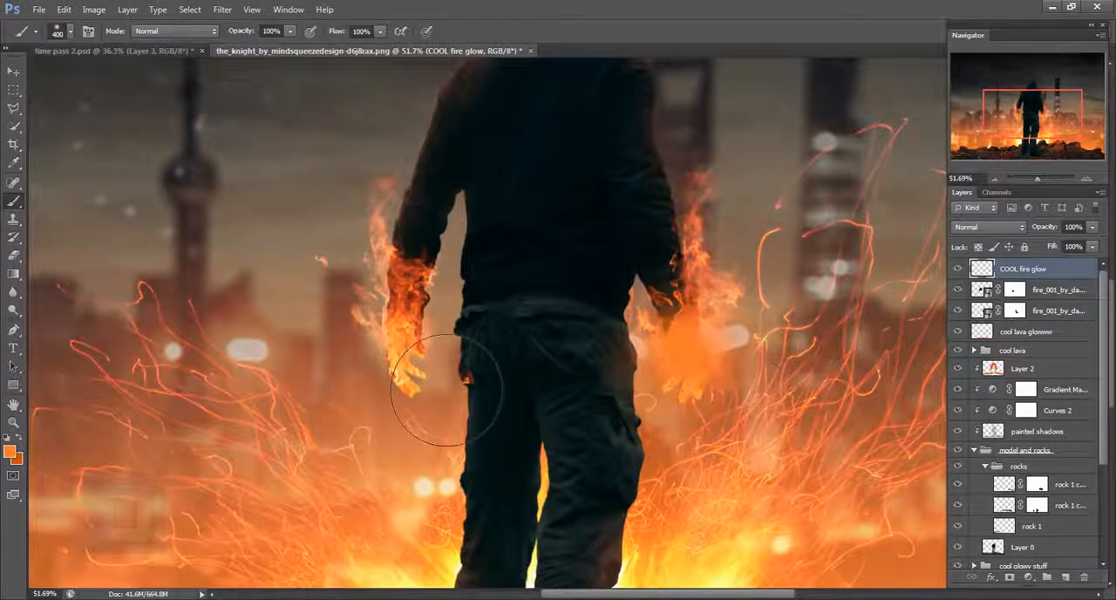
click(402, 345)
- Load the man's outline from Layer 0 as a selection and paint orange glow down both outer thighs with a 200 px brush
key(bracketleft)
key(bracketleft)
key(bracketleft)
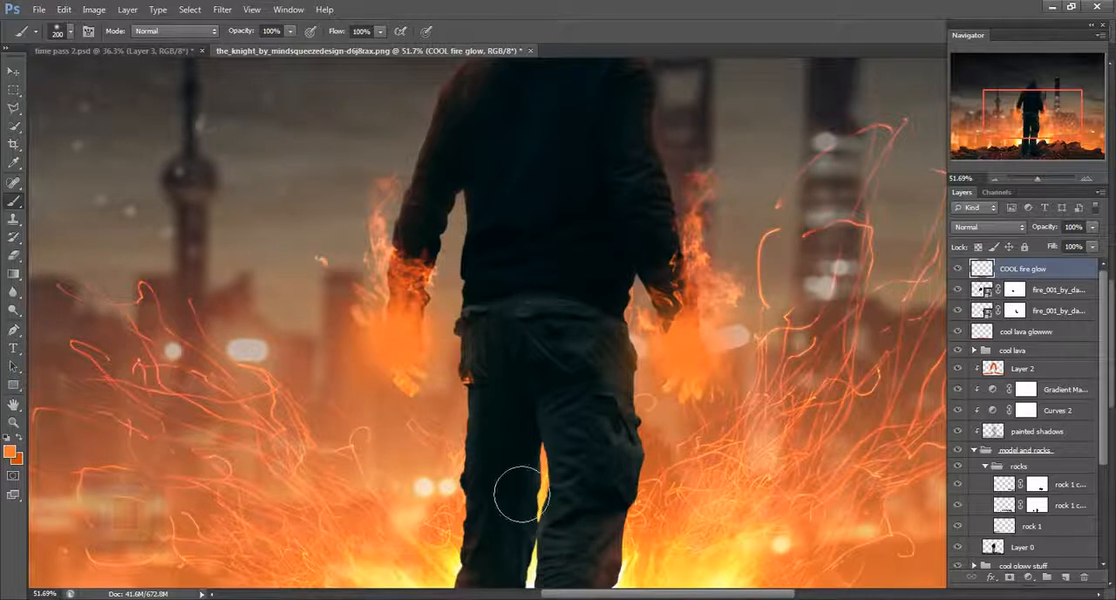
drag(493, 383, 483, 506)
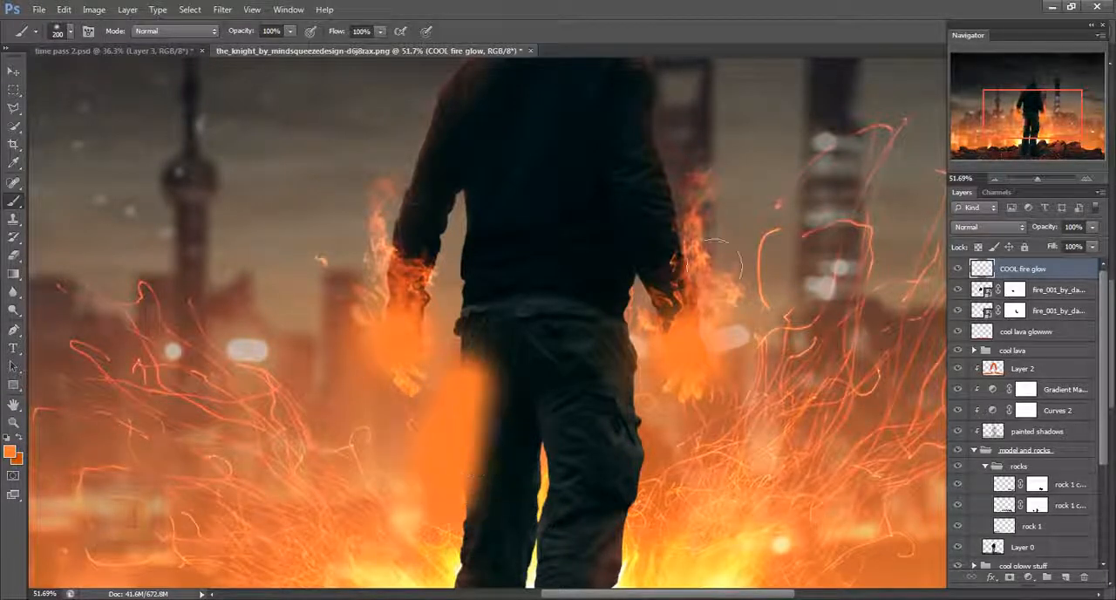
key(ctrl+z)
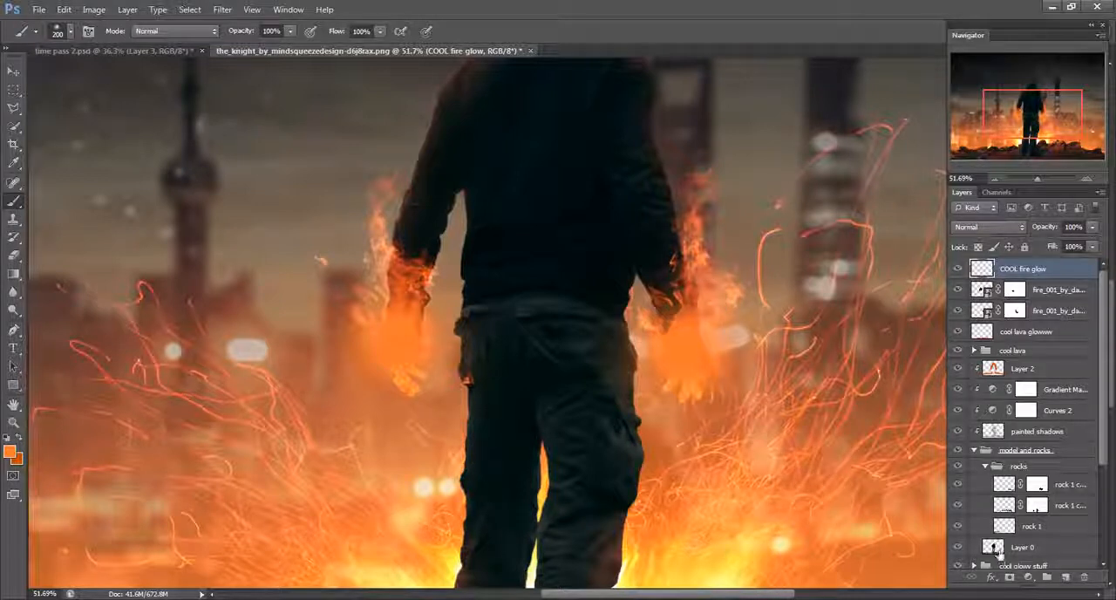
key(ctrl)
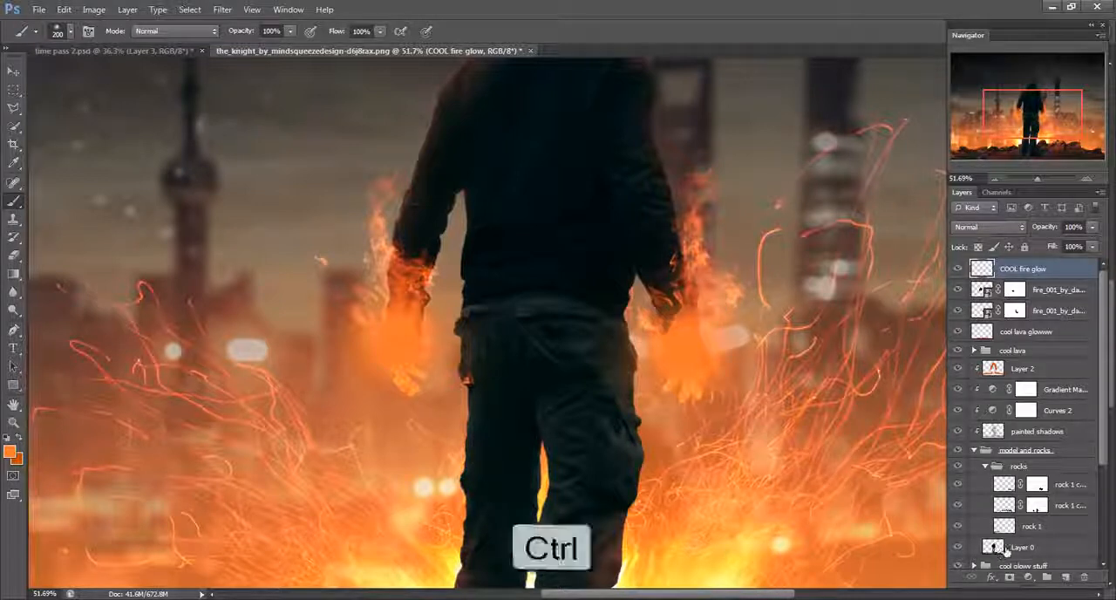
ctrl+click(994, 547)
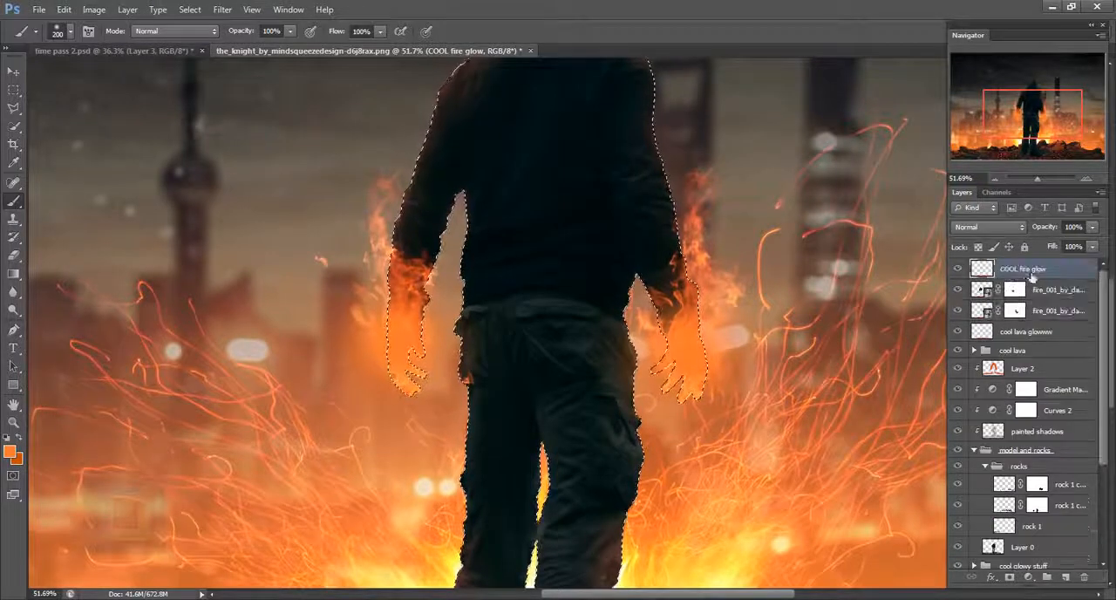
mouse_move(528, 440)
mouse_down()
mouse_move(487, 412)
mouse_move(463, 536)
mouse_up()
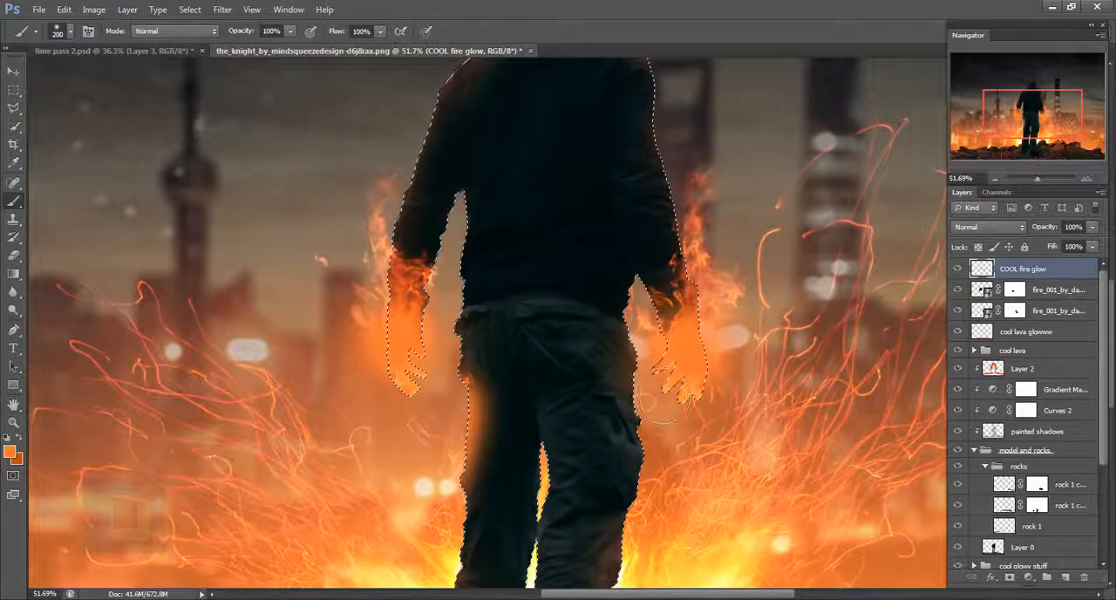
mouse_move(672, 392)
mouse_down()
mouse_move(621, 436)
mouse_move(665, 515)
mouse_up()
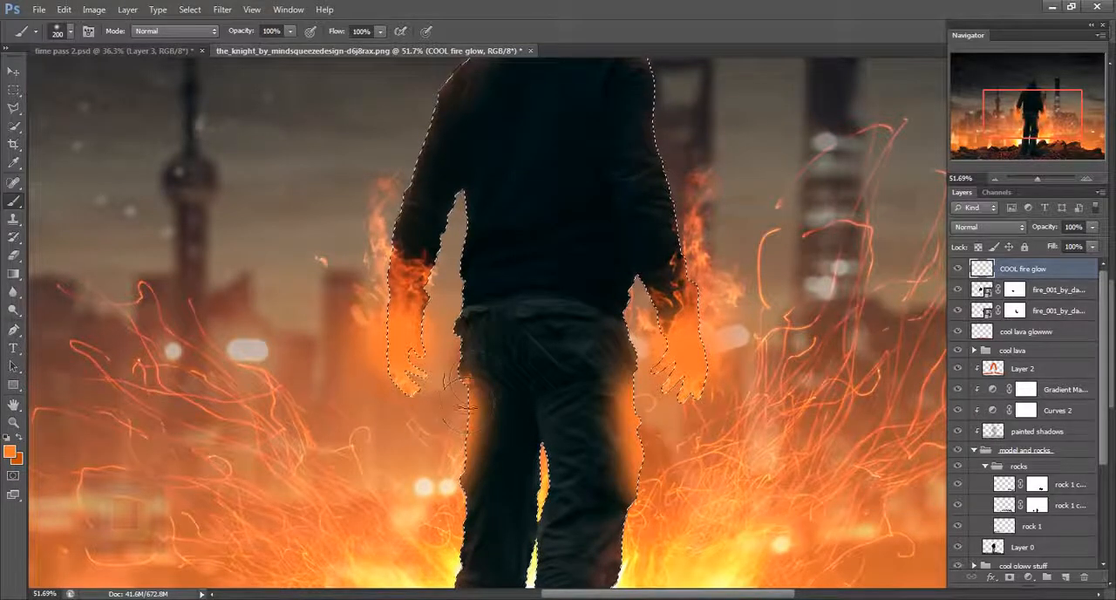
- Extend the orange glow up both hip edges with a 150 px brush, then deselect
key(bracketleft)
key(bracketleft)
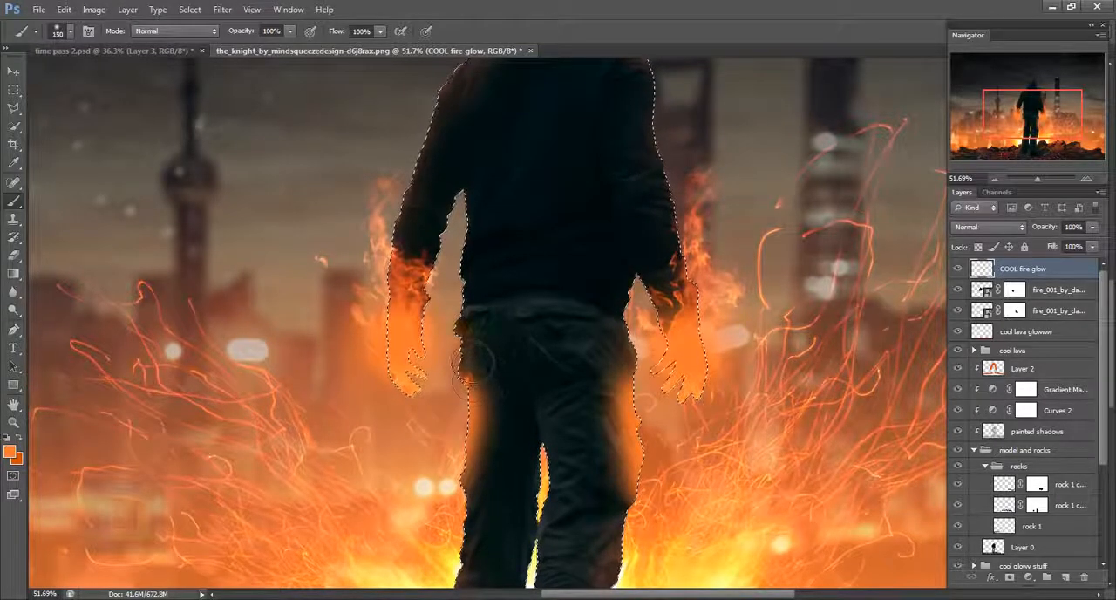
drag(449, 325, 455, 382)
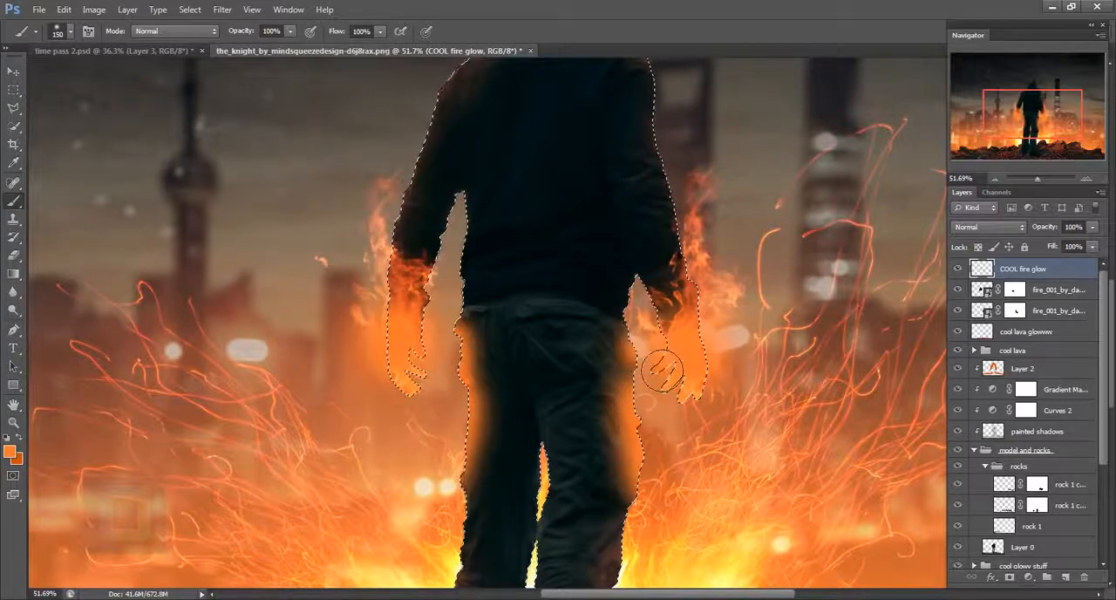
drag(645, 336, 648, 394)
scroll(670, 376, down, 3)
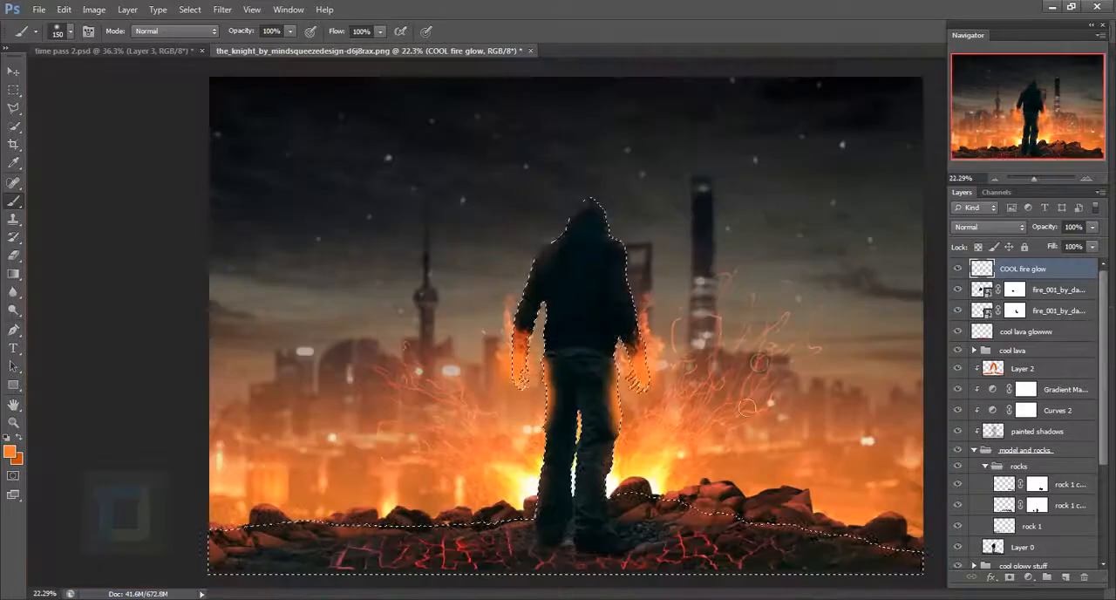
key(ctrl+d)
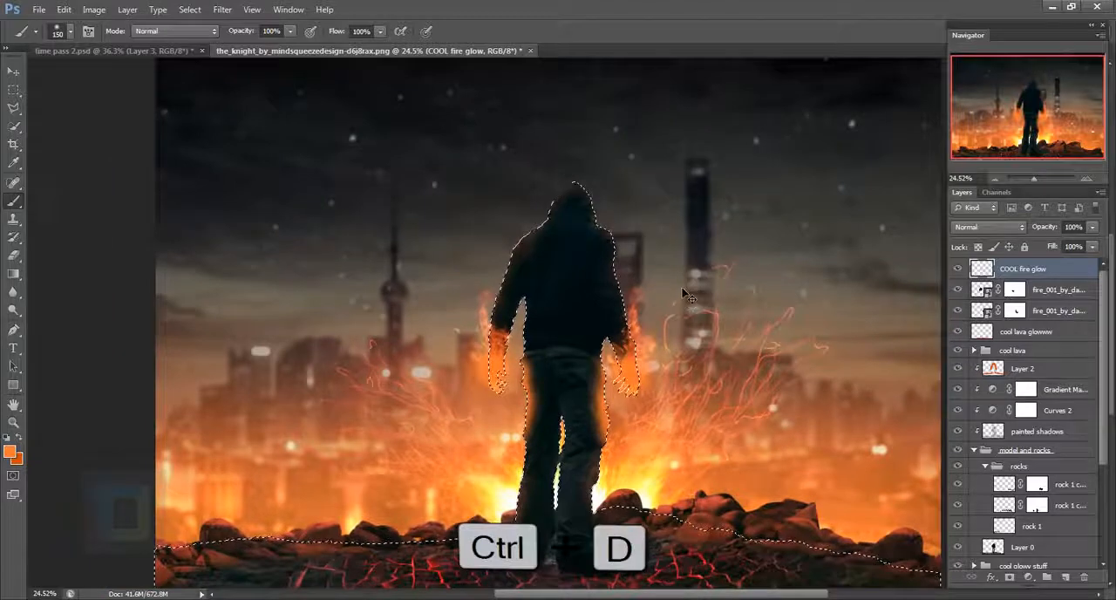
- Set the COOL fire glow layer to Screen mode at 51% opacity and compare the image with and without it
click(1001, 226)
click(982, 356)
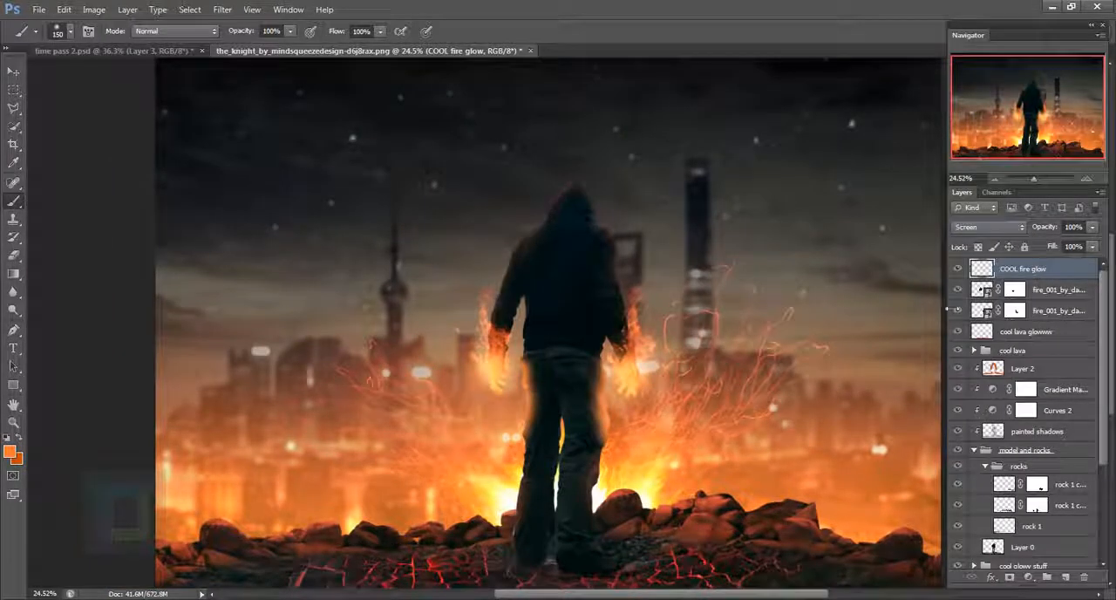
click(958, 268)
click(958, 268)
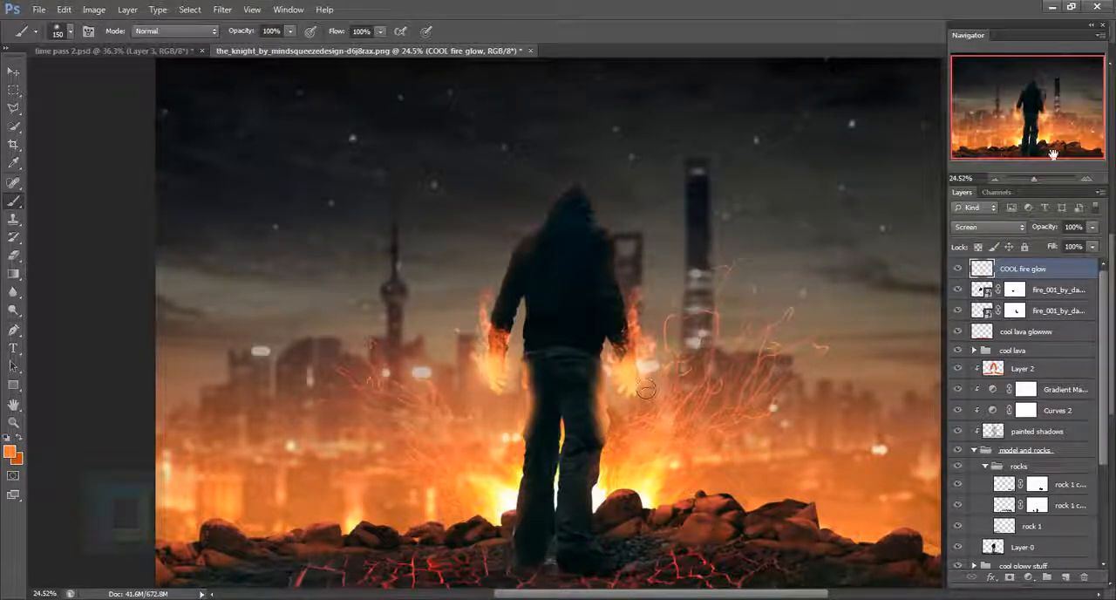
drag(1093, 228, 1060, 243)
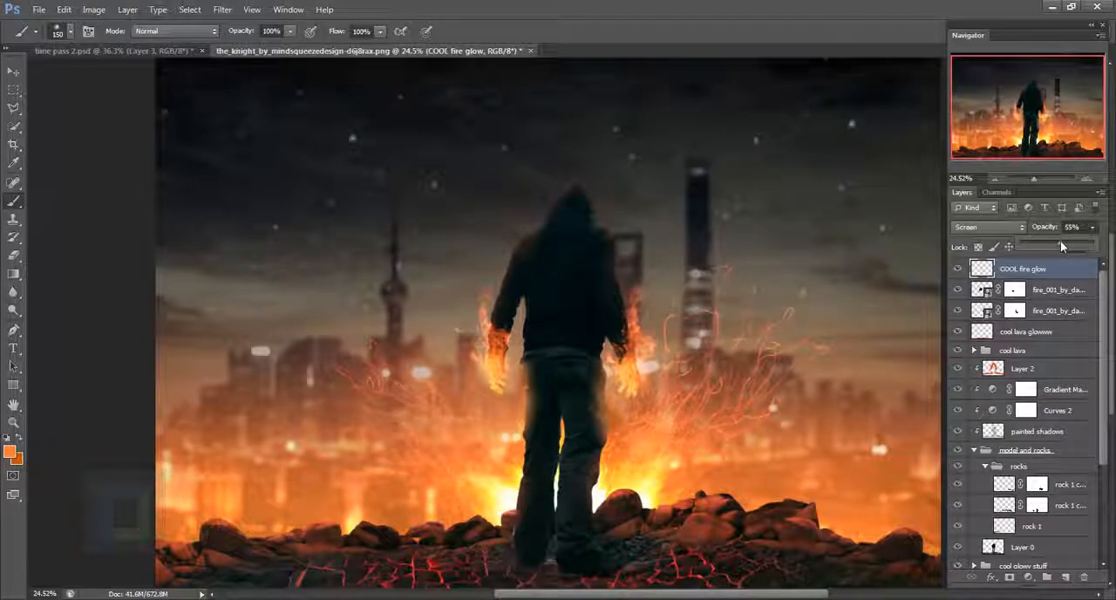
click(1058, 276)
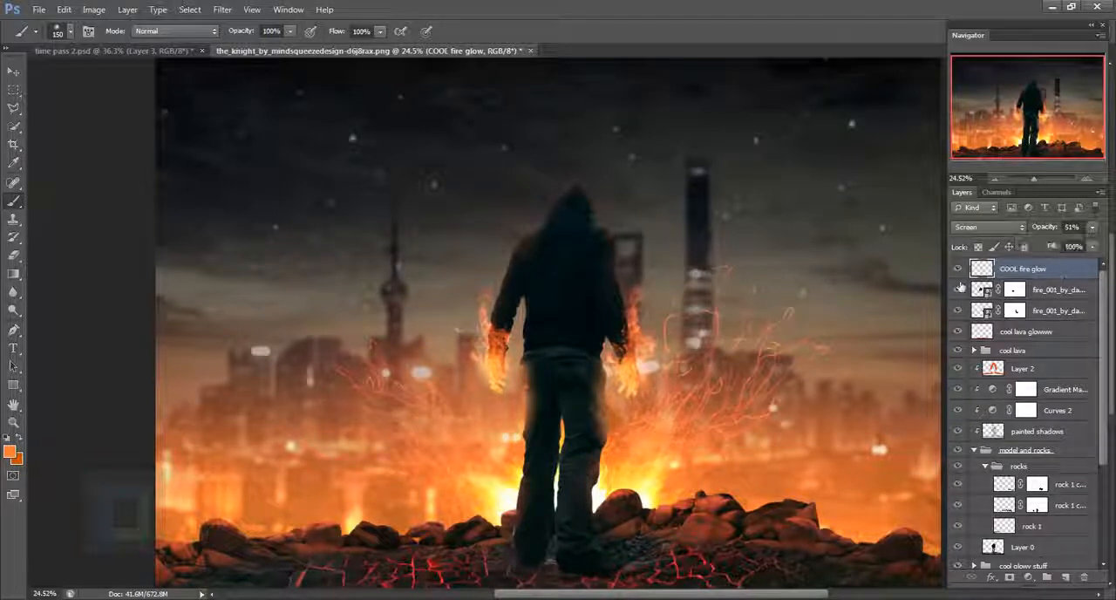
click(961, 270)
click(961, 270)
- Add a new layer above COOL fire glow and name it "fire glow 2"
scroll(759, 377, down, 1)
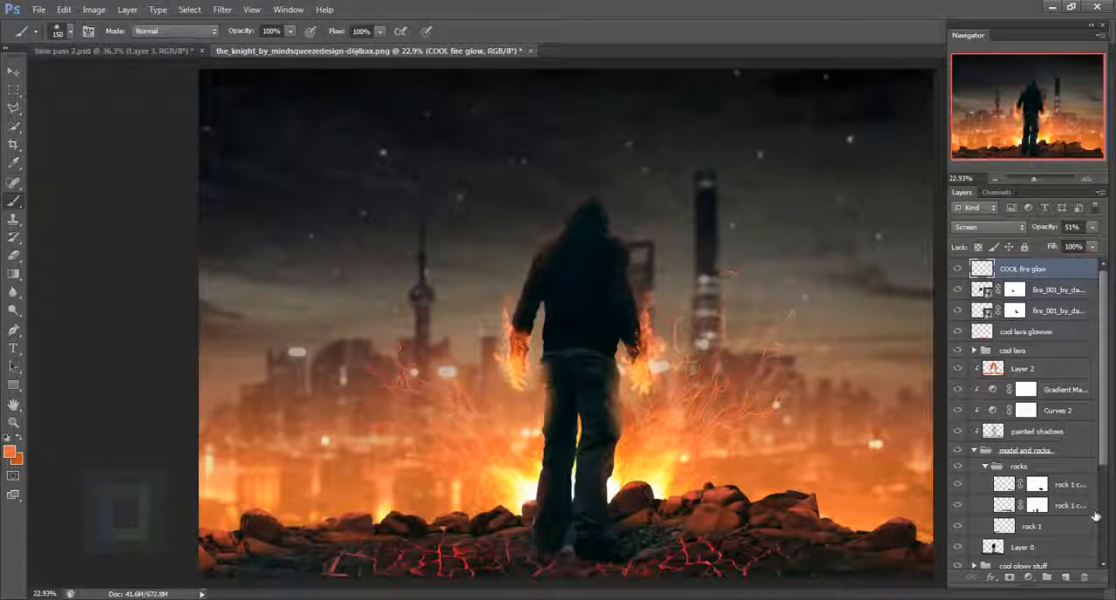
click(1067, 577)
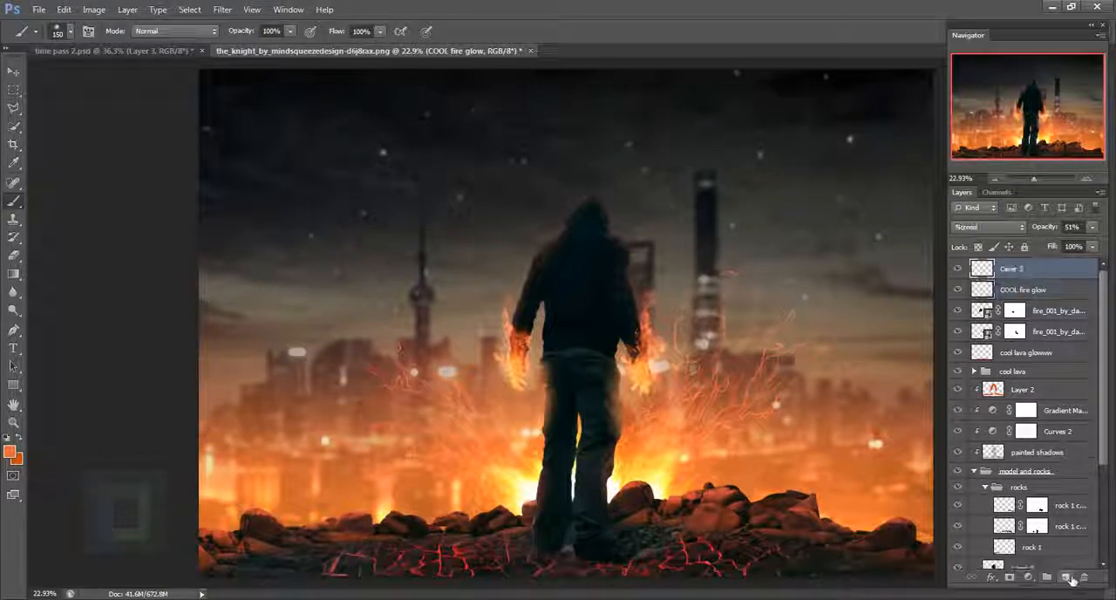
double_click(1014, 270)
text(Fire)
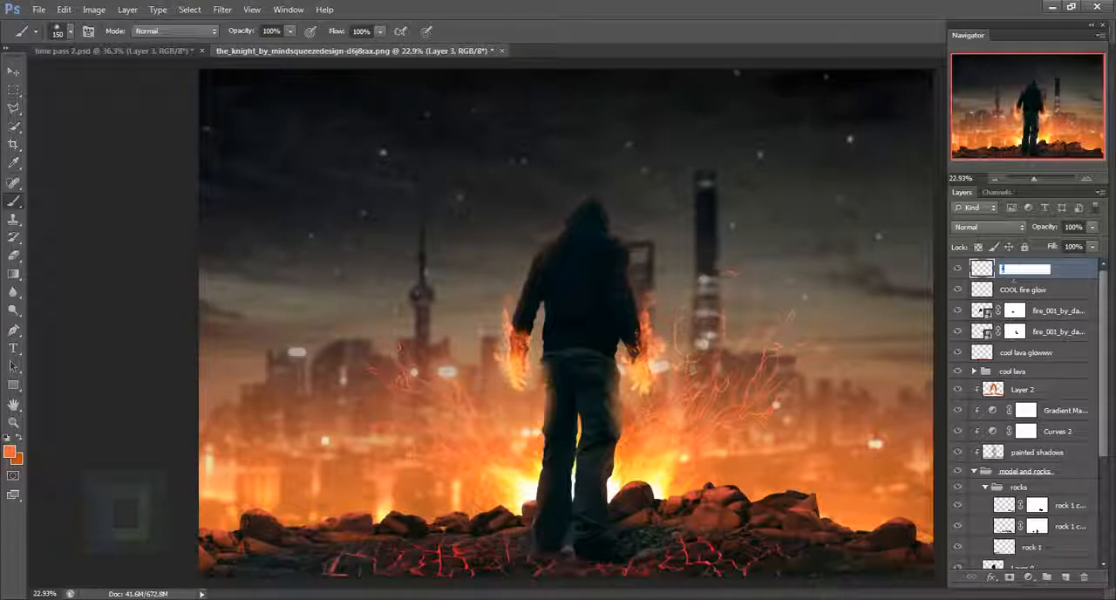
text( glow 2)
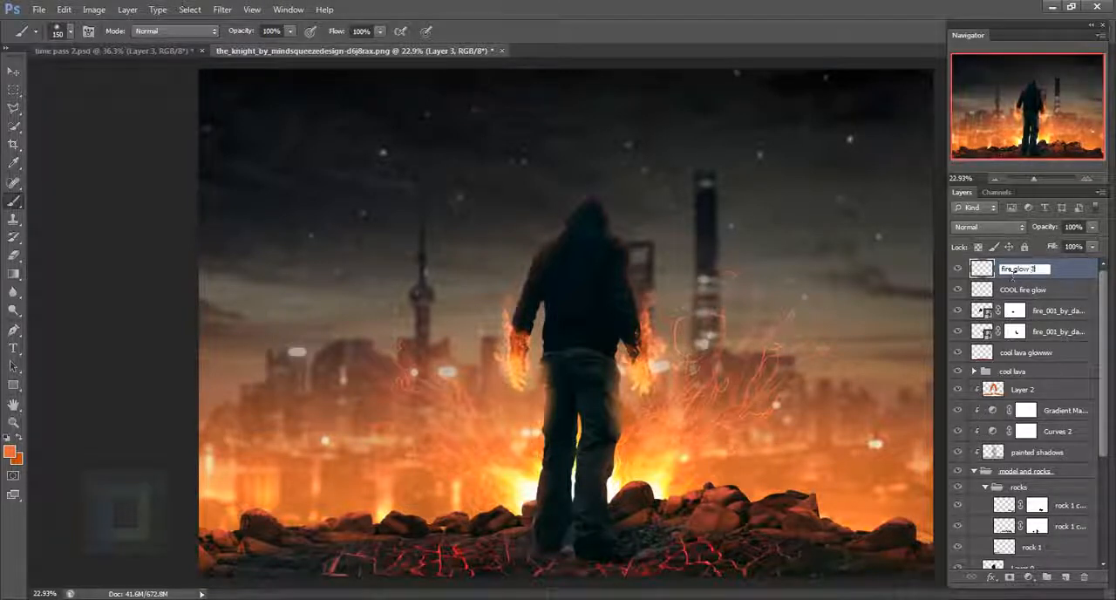
key(Return)
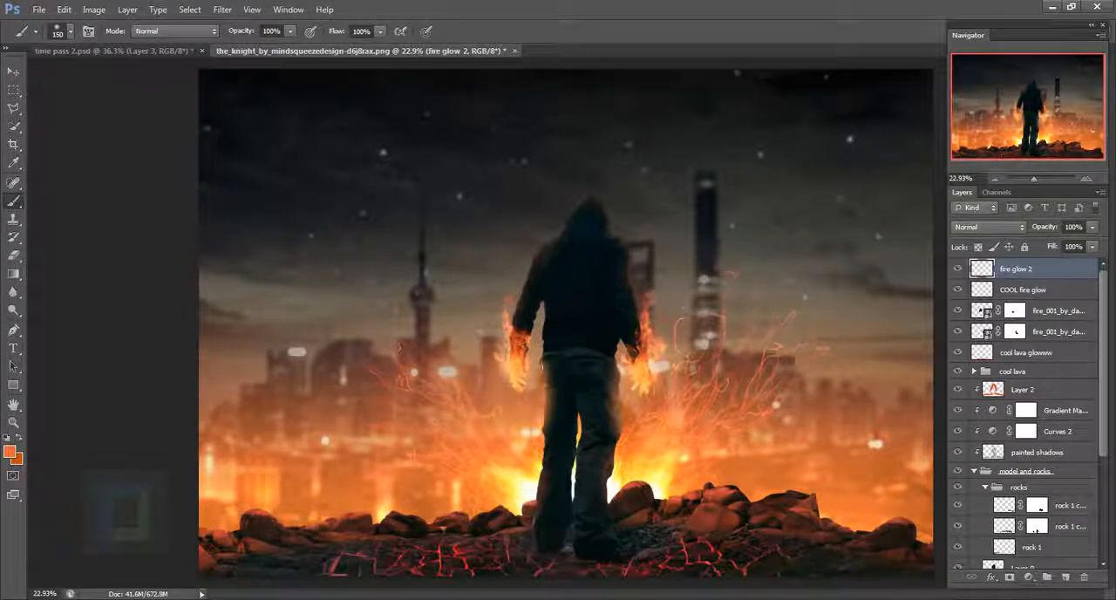
- Sample a light orange from the hand flames and dab a soft glow over both burning hands with a 250 px brush
scroll(527, 366, up, 5)
alt+click(507, 384)
drag(507, 384, 511, 387)
scroll(545, 362, down, 2)
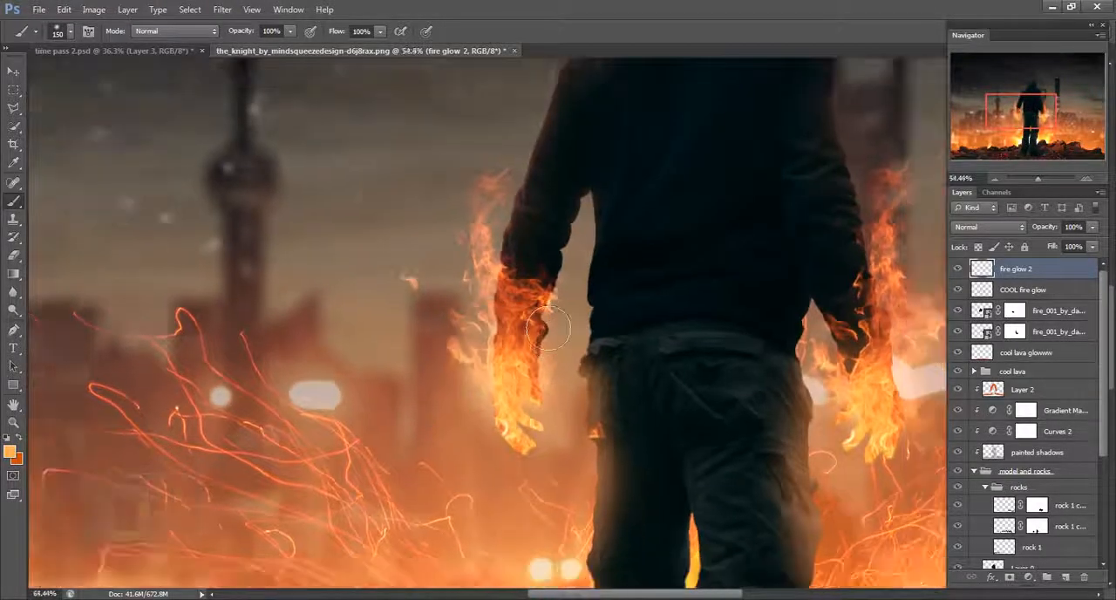
key(bracketright)
key(bracketright)
key(bracketright)
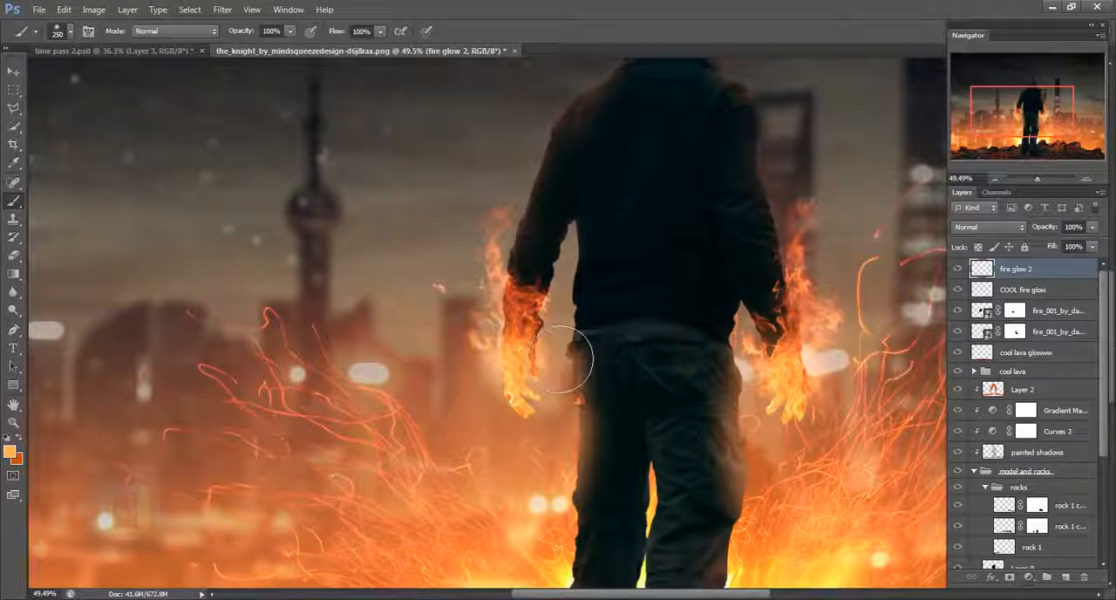
click(529, 321)
click(517, 321)
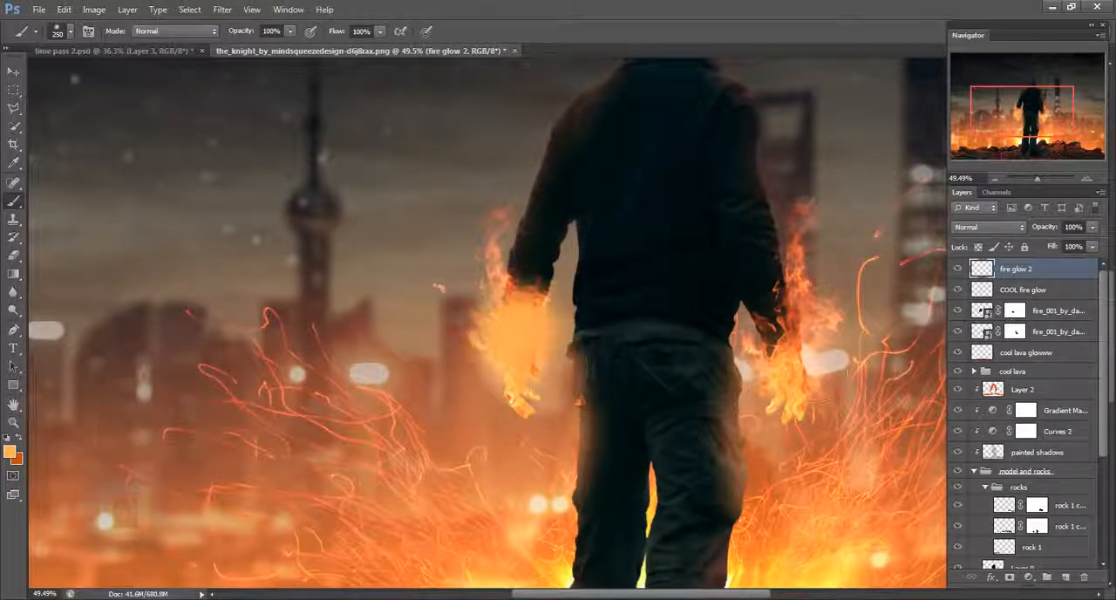
click(781, 321)
click(807, 296)
scroll(858, 323, down, 2)
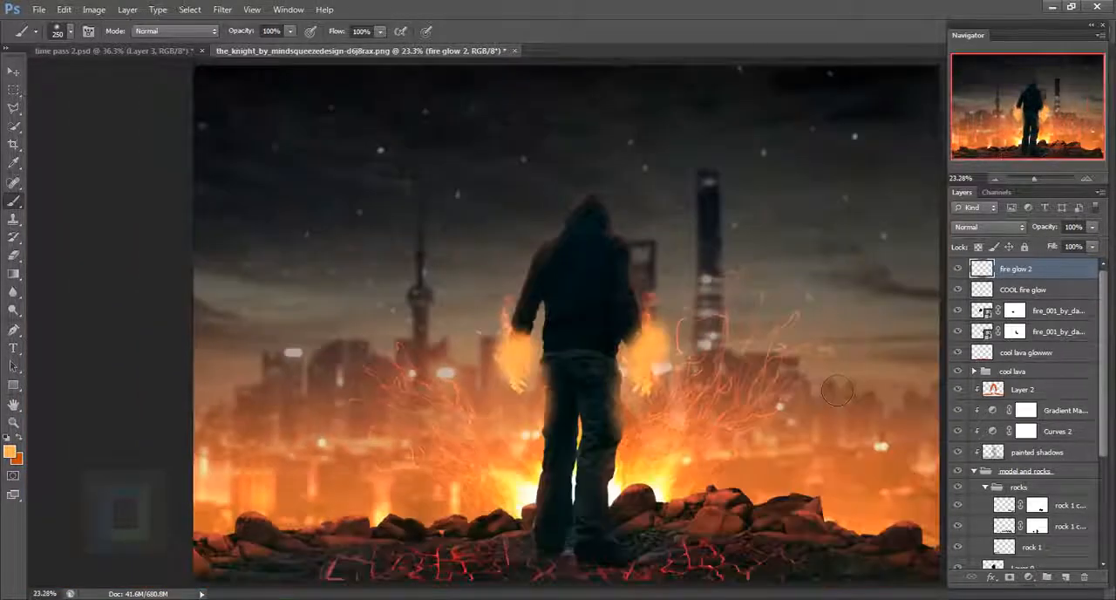
- Set the fire glow 2 layer to Screen mode at 21% opacity and compare the image with and without it
click(988, 227)
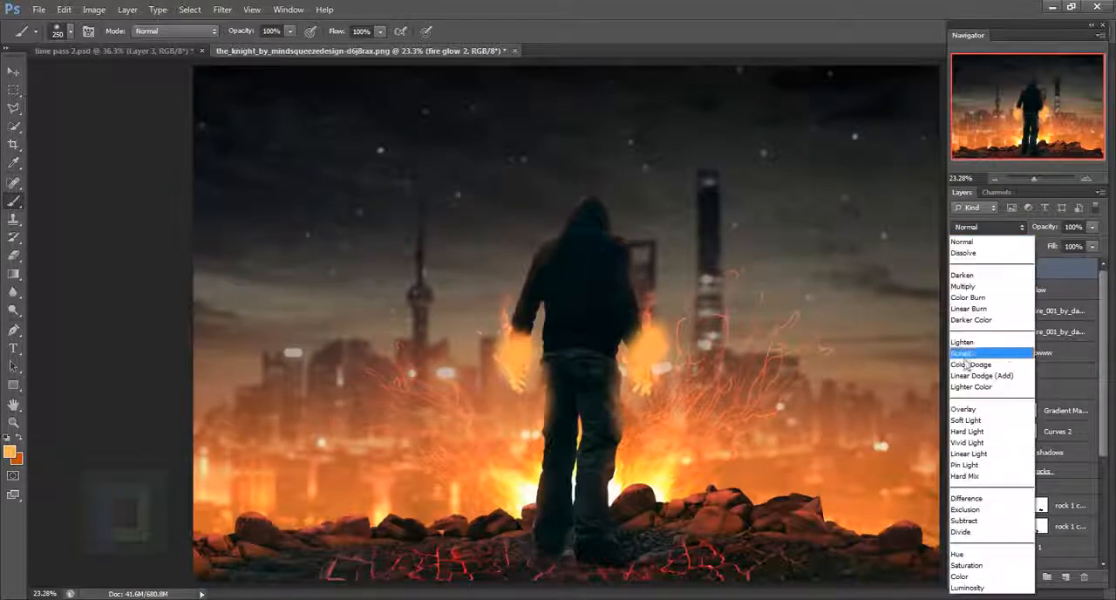
click(980, 348)
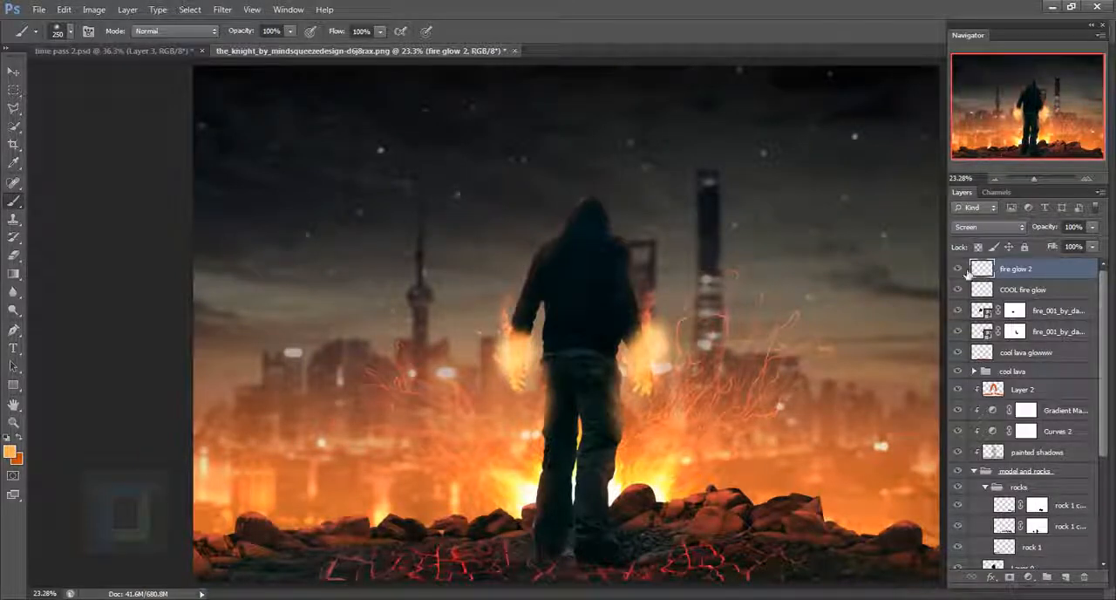
click(1091, 227)
drag(1090, 244, 1009, 283)
click(960, 269)
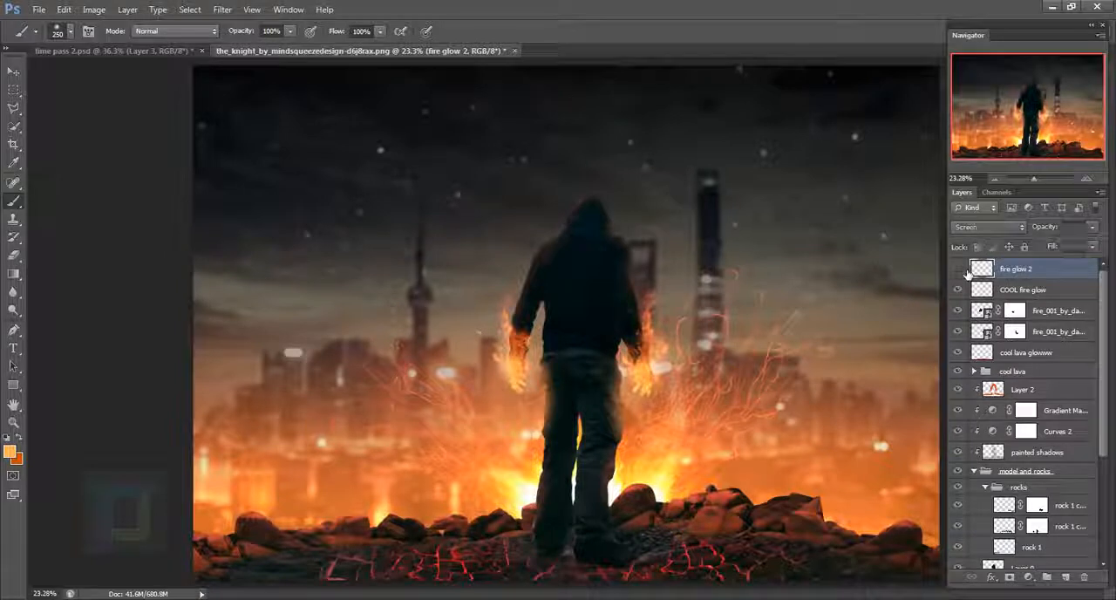
click(960, 270)
scroll(637, 365, down, 2)
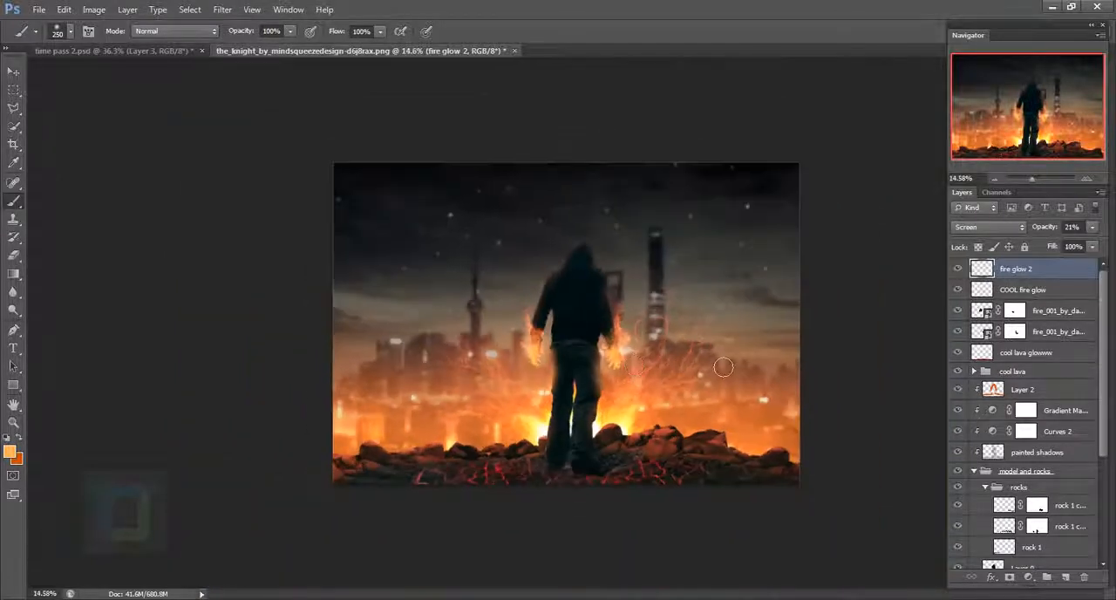
scroll(726, 369, up, 1)
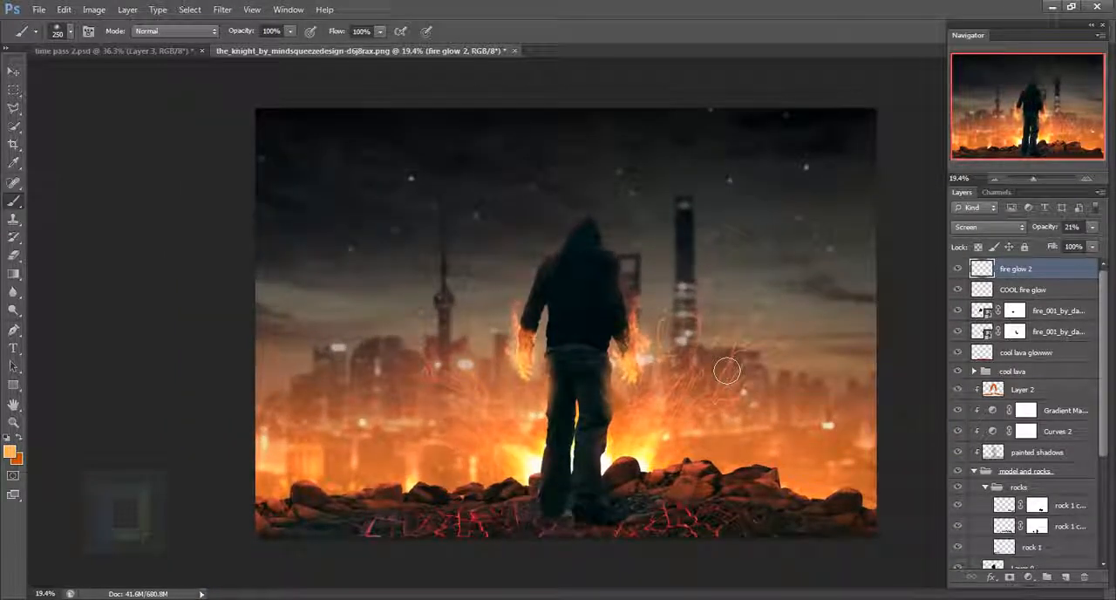
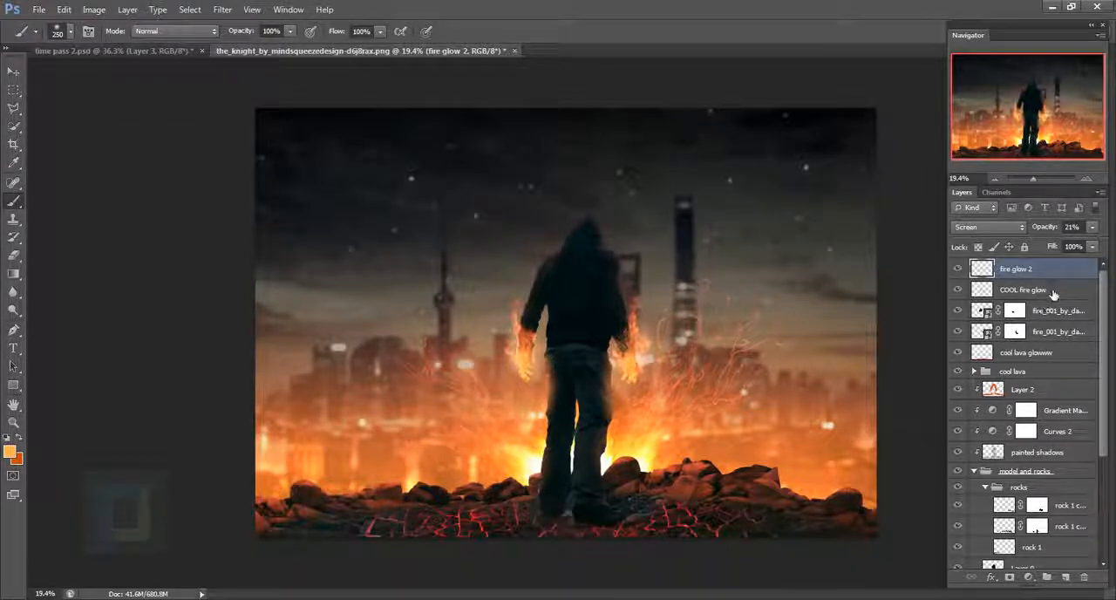
- Group the two fire layers together with the COOL fire glow and fire glow 2 layers
click(1026, 353)
drag(1045, 339, 960, 333)
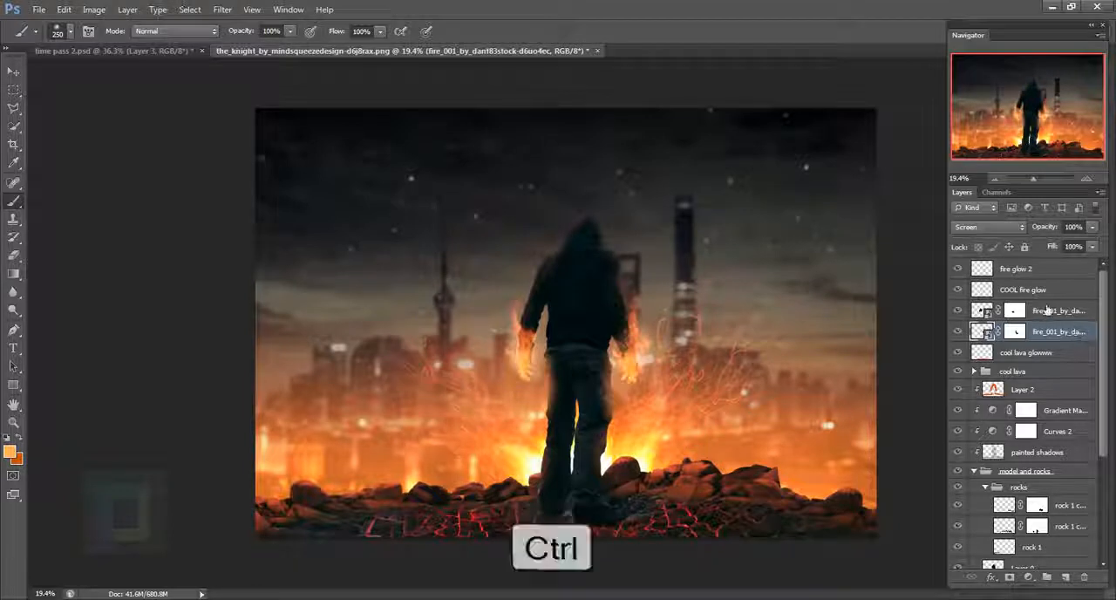
ctrl+click(1046, 310)
ctrl+click(1051, 289)
ctrl+click(1049, 270)
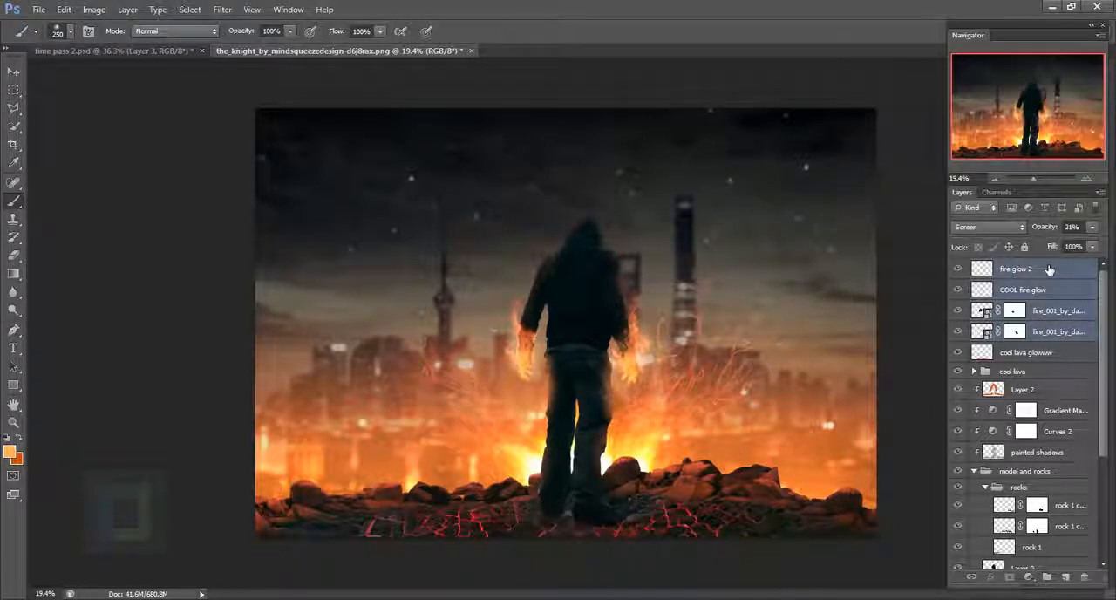
key(ctrl+g)
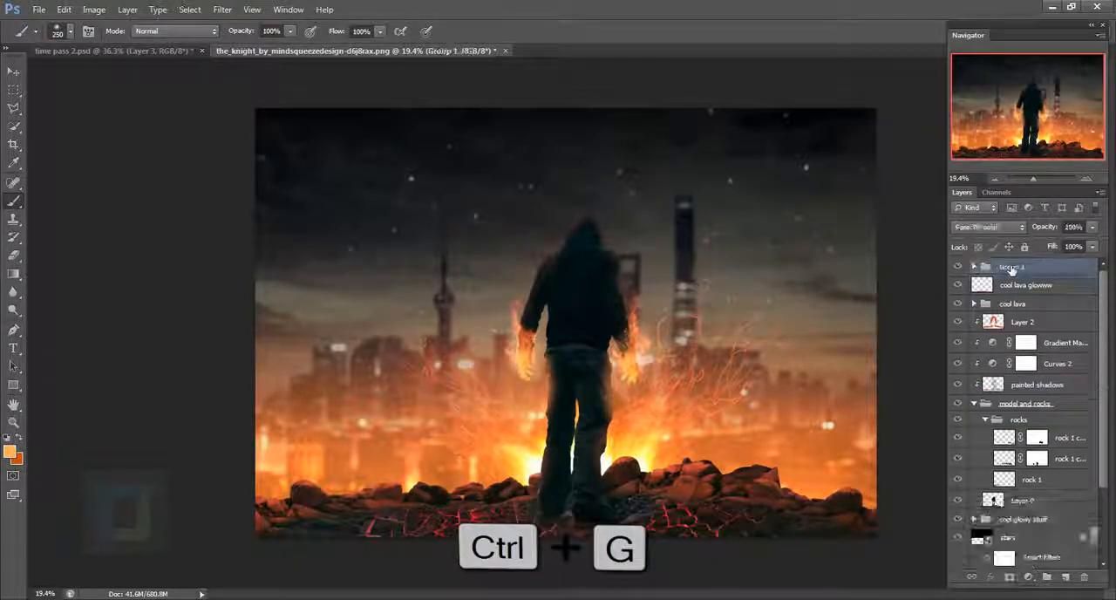
- Name the new layer group "Hand Fire" and compare the image with and without it
double_click(1012, 267)
text(Hand Fire)
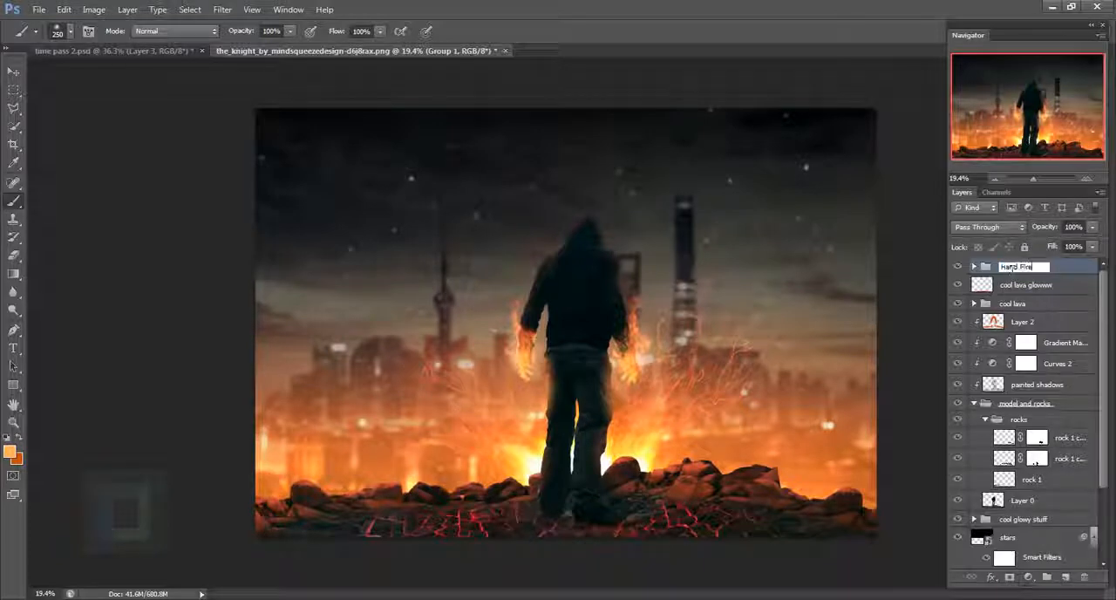
key(Return)
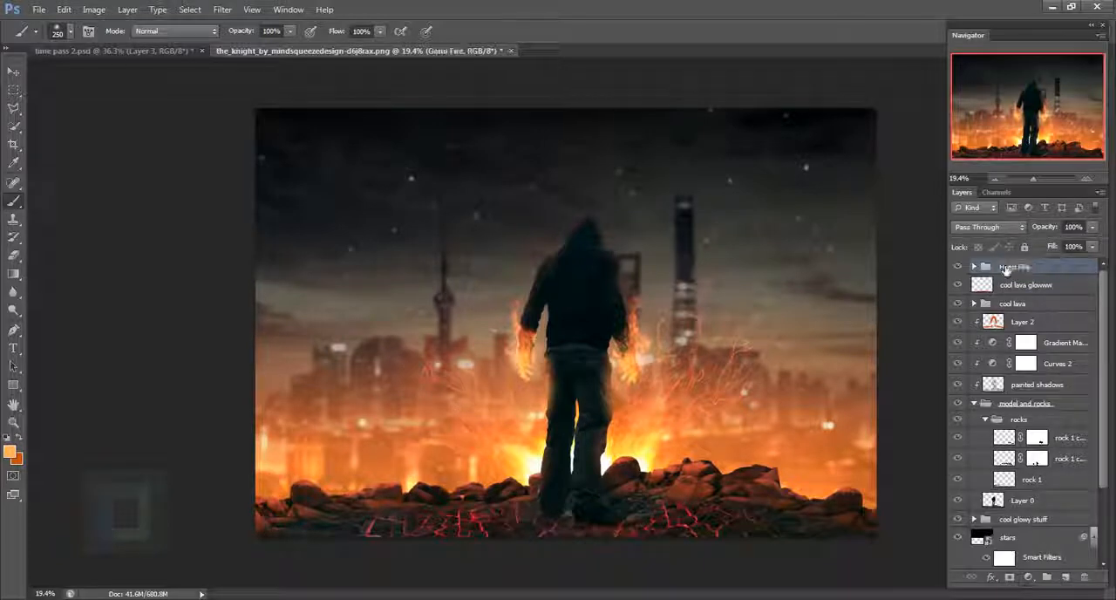
click(964, 270)
click(964, 271)
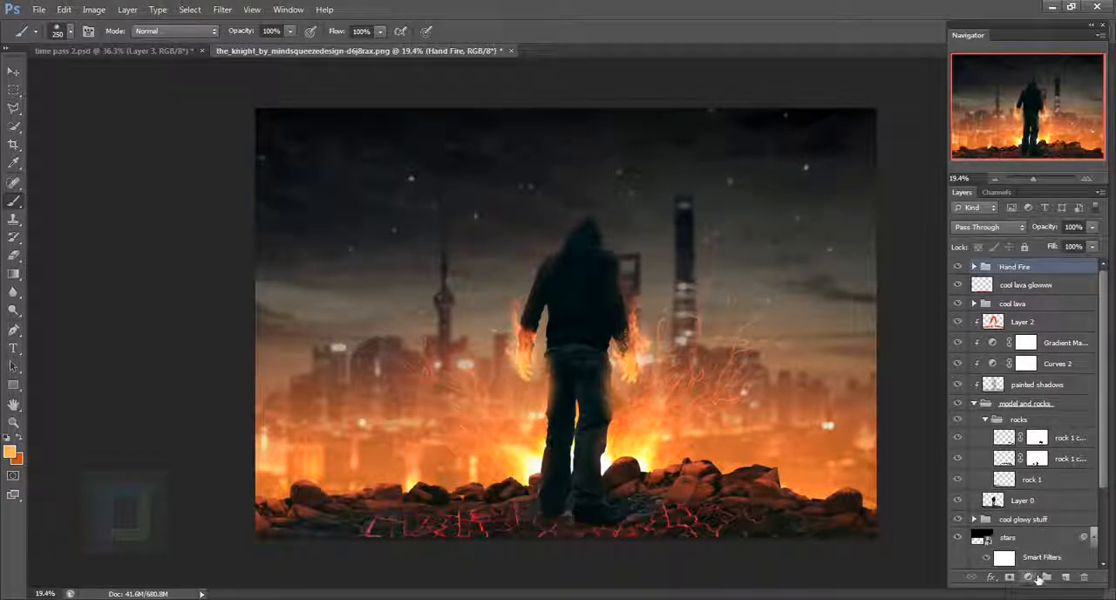
- Add a Hue/Saturation adjustment clipped to the Hand Fire group, with Hue +14 and Saturation +9
click(1028, 577)
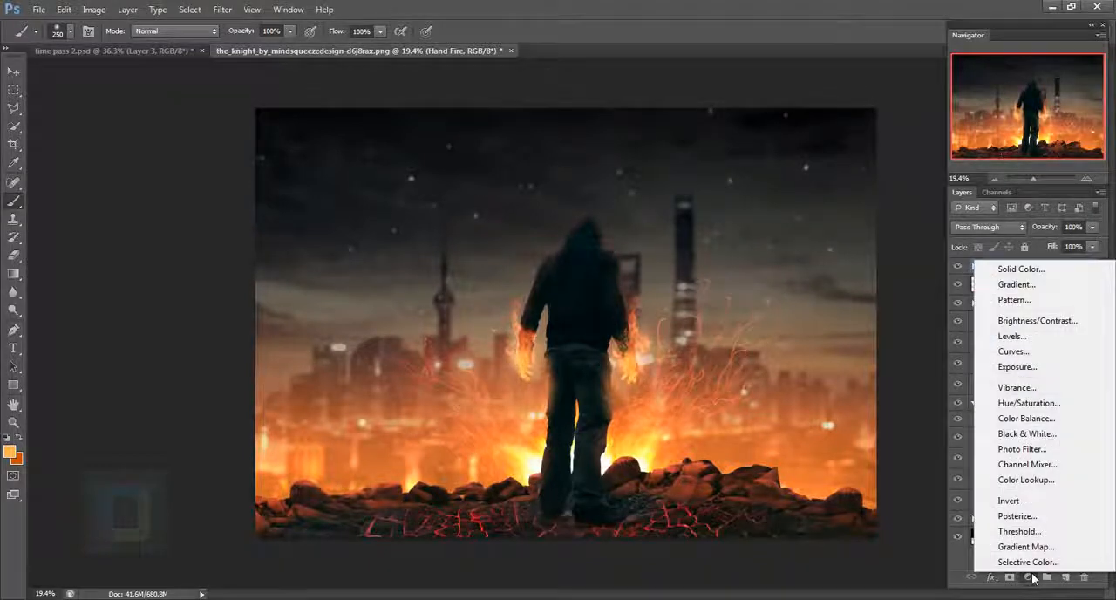
click(1043, 402)
click(832, 526)
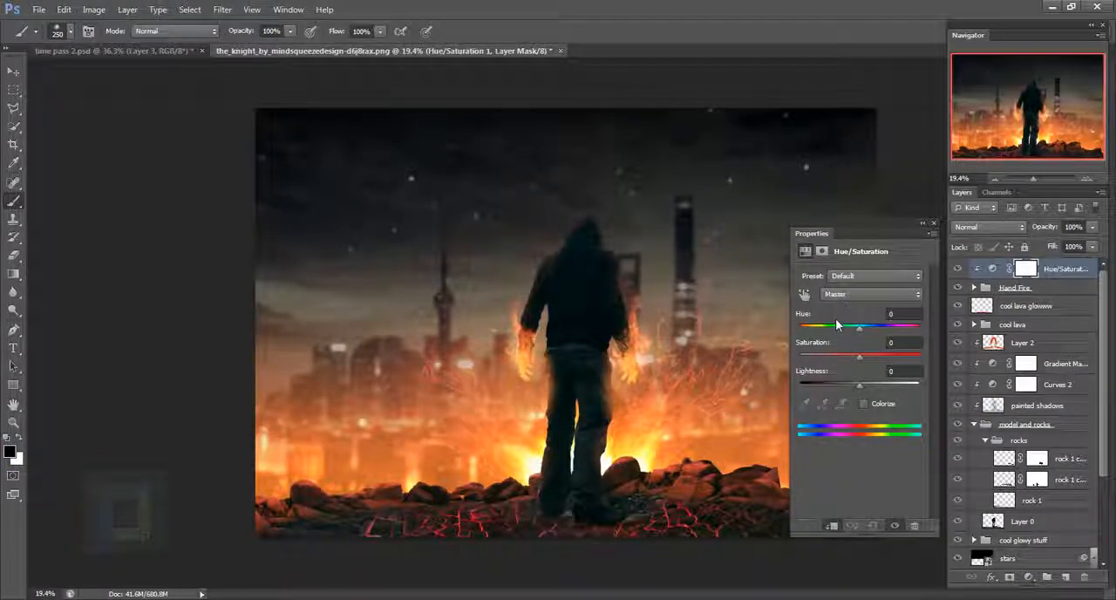
mouse_move(861, 332)
mouse_down()
mouse_move(806, 328)
mouse_move(866, 328)
mouse_up()
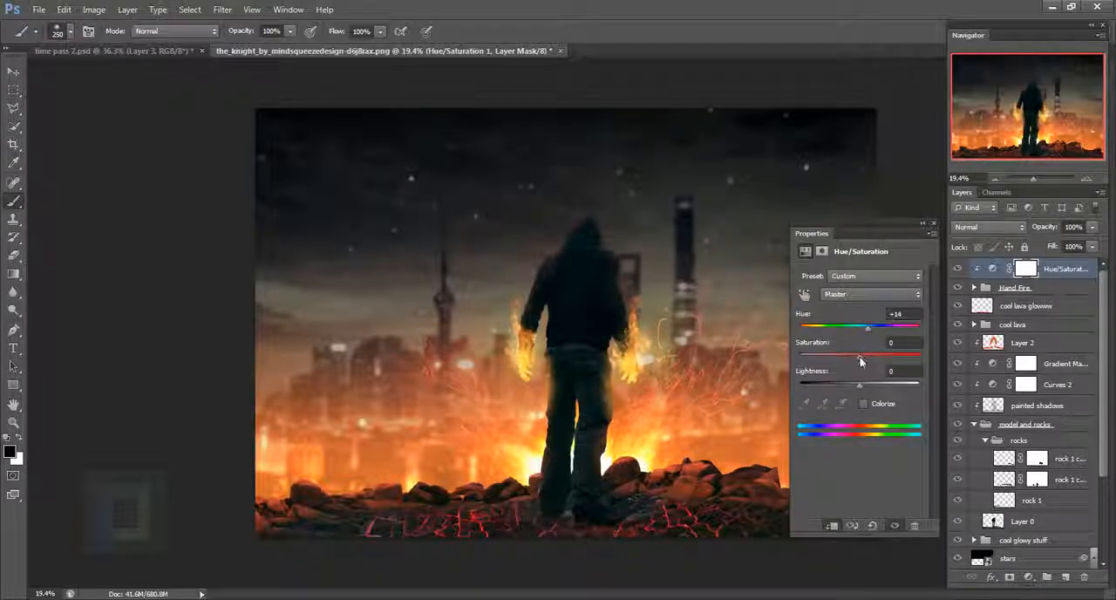
drag(860, 359, 865, 365)
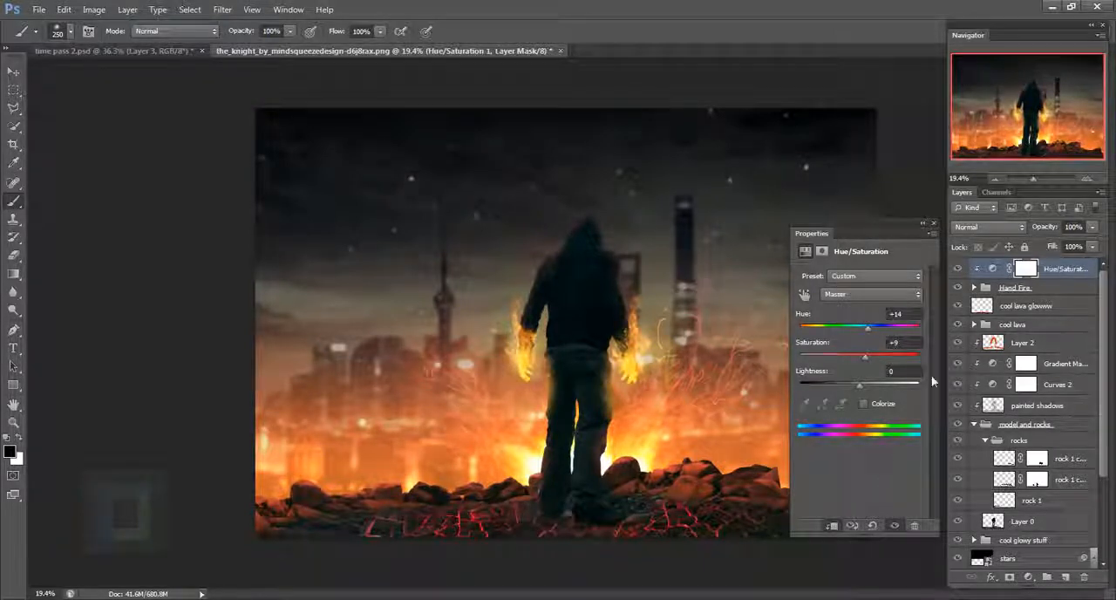
- Compare the burning hands with and without the Hue/Saturation adjustment
click(961, 270)
click(961, 271)
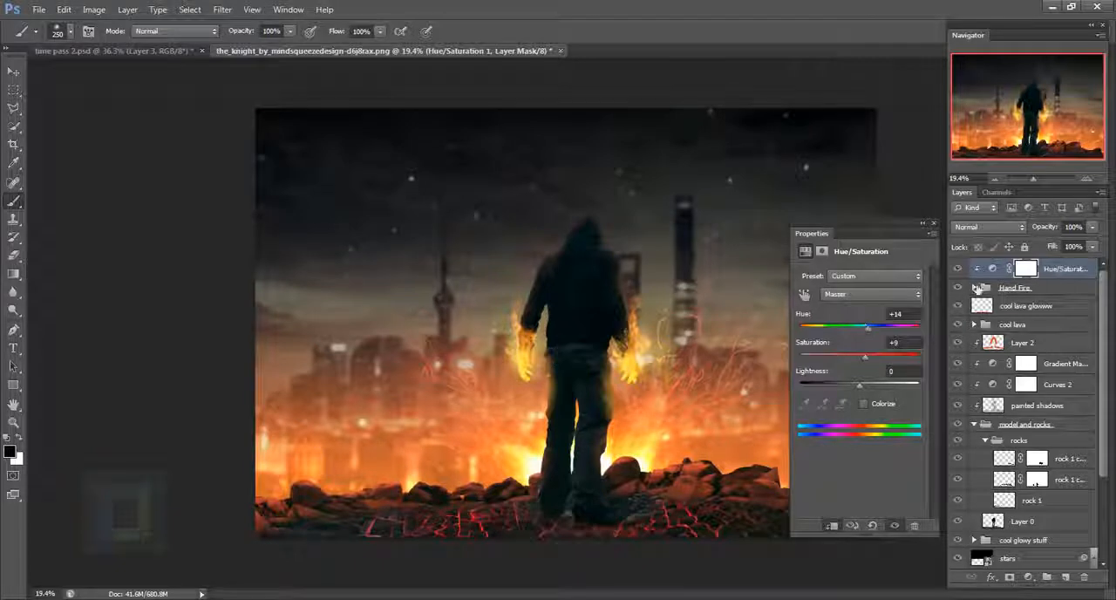
click(959, 269)
click(959, 269)
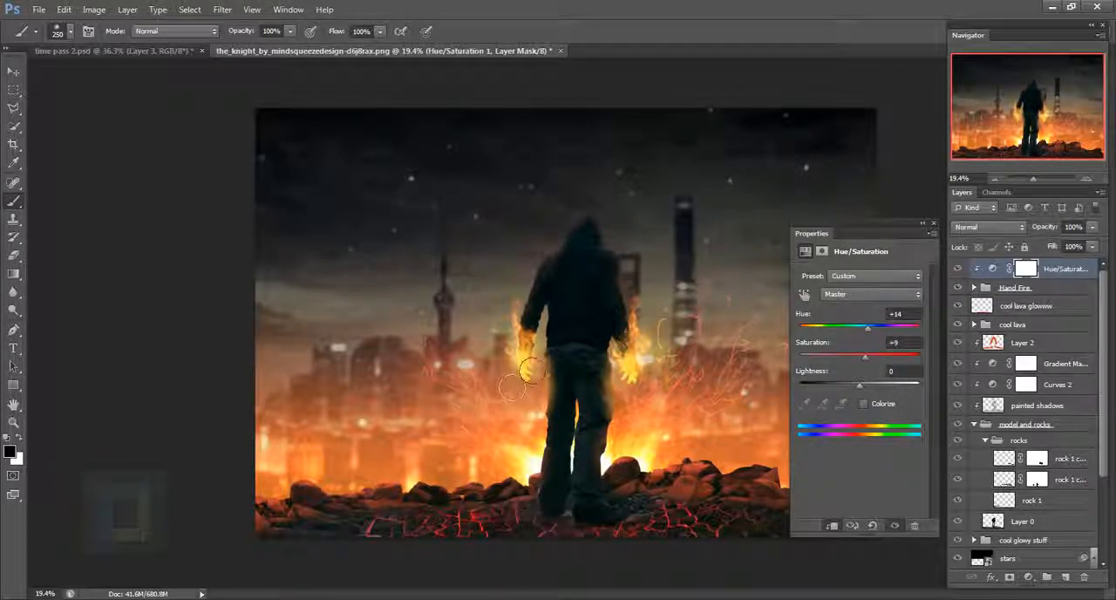
click(959, 269)
click(959, 269)
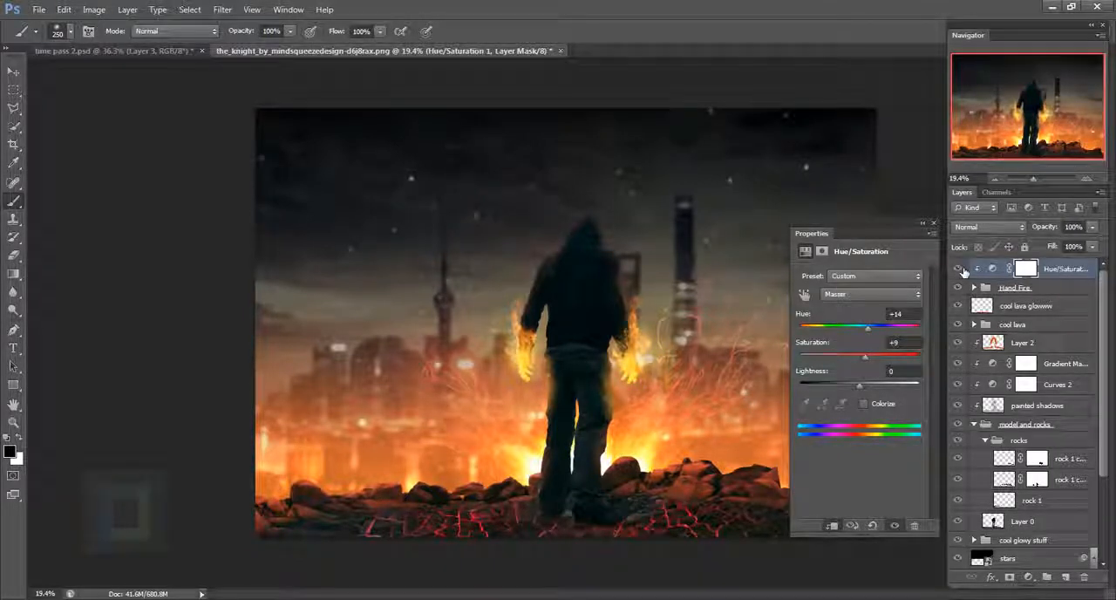
click(959, 269)
click(959, 269)
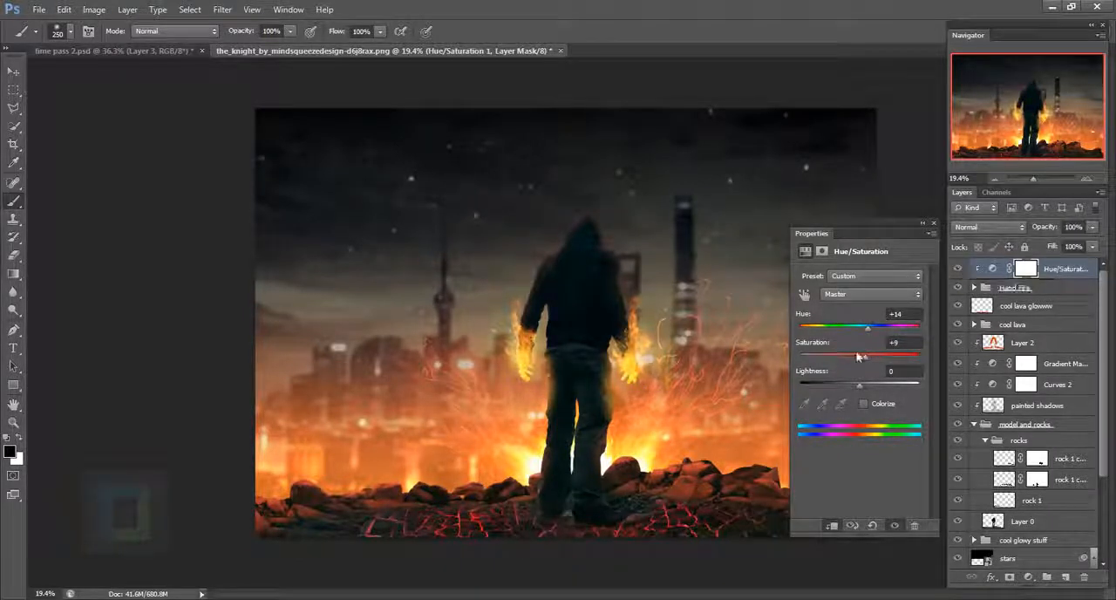
- Set the Hue of the Hue/Saturation adjustment to +21 and compare the image with and without it
drag(868, 328, 871, 333)
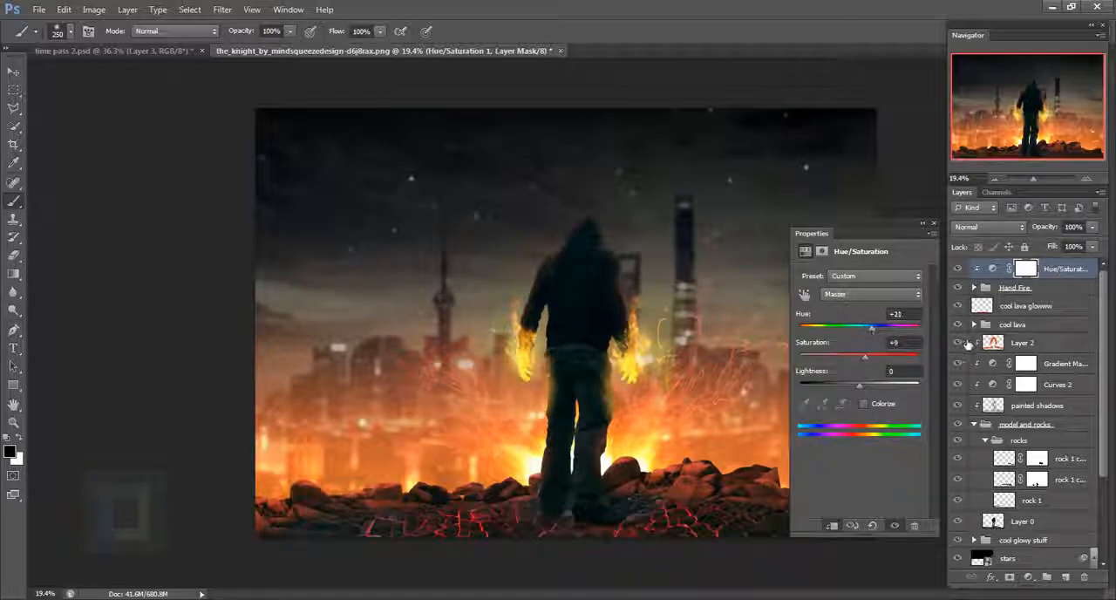
click(958, 270)
click(958, 270)
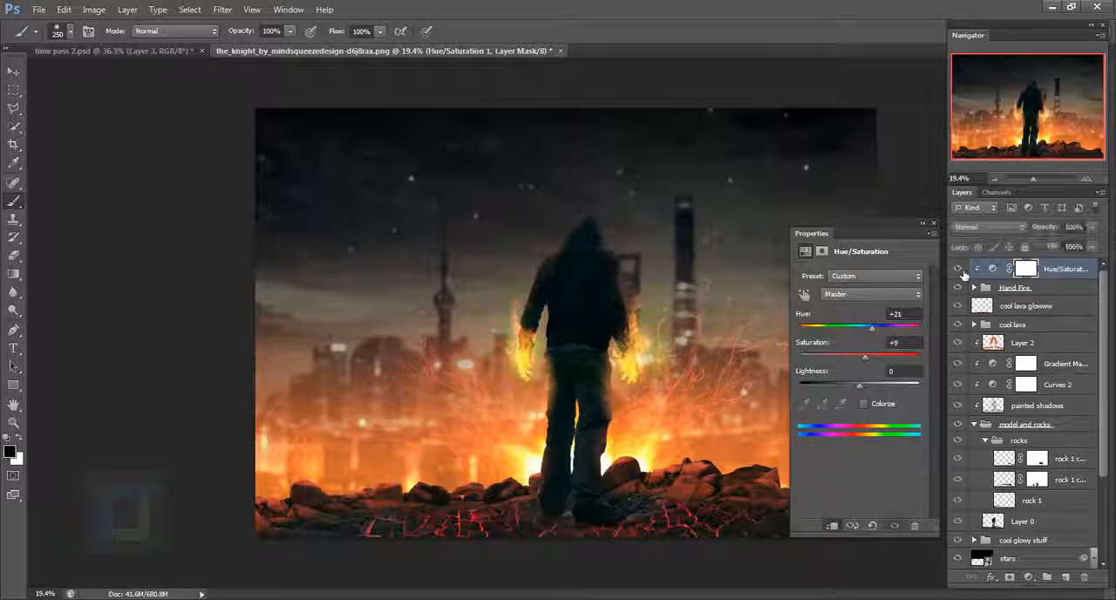
click(934, 224)
- Paint black on the upper fire layer's mask in the Hand Fire group to hide stray flame remnants around the left hand
scroll(651, 360, up, 1)
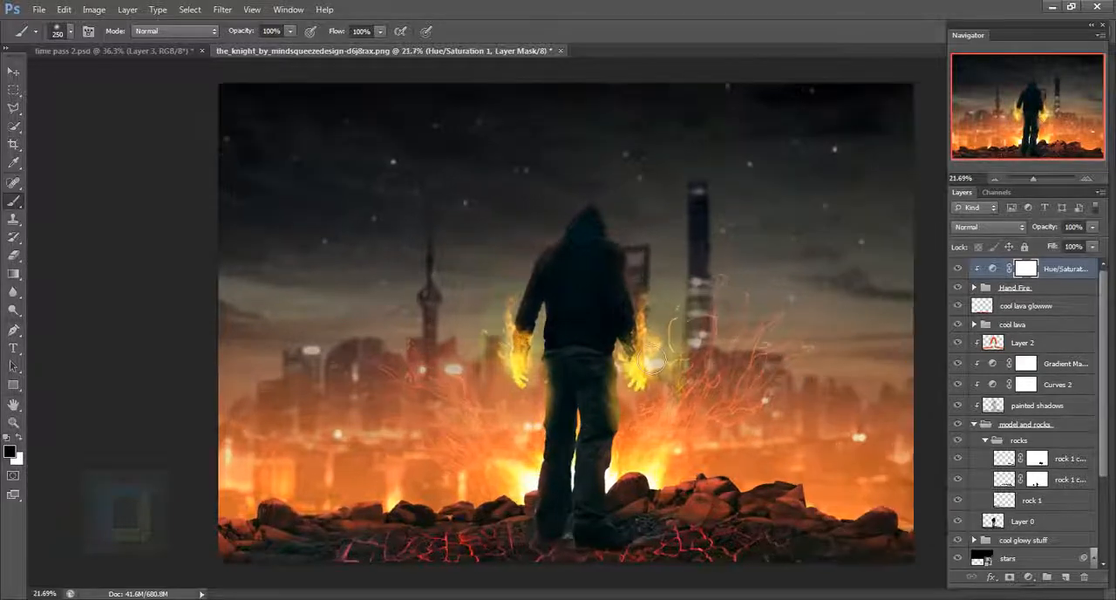
scroll(578, 364, up, 5)
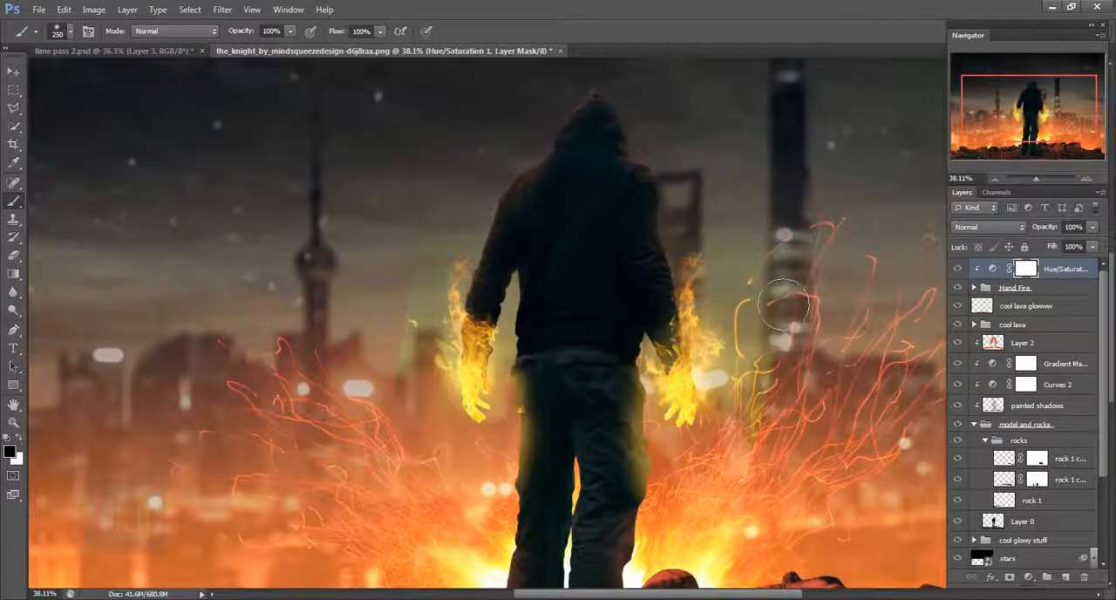
scroll(769, 342, down, 5)
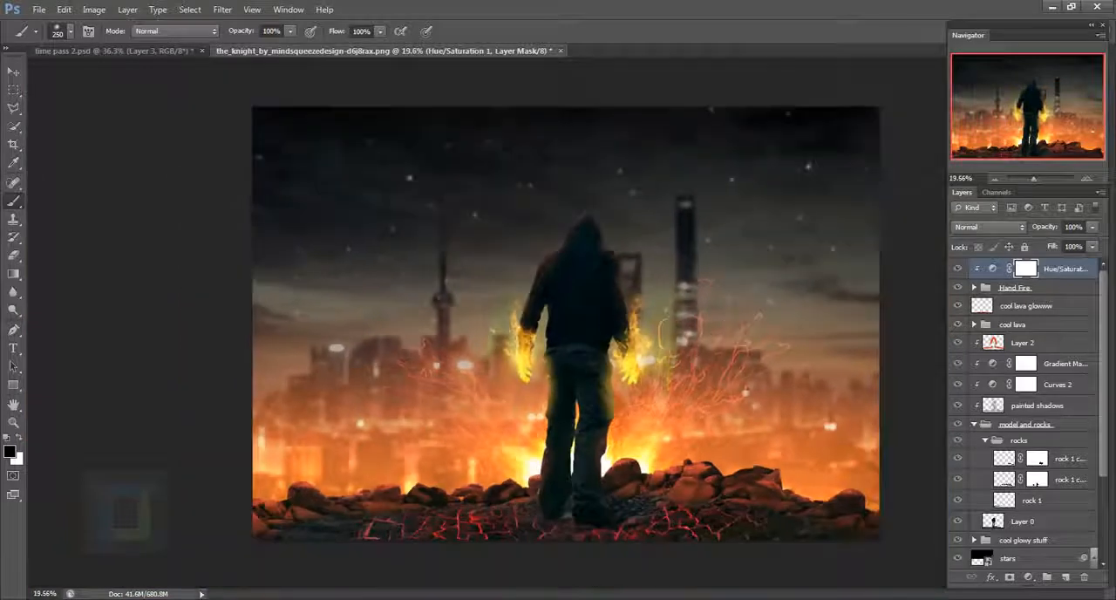
click(975, 288)
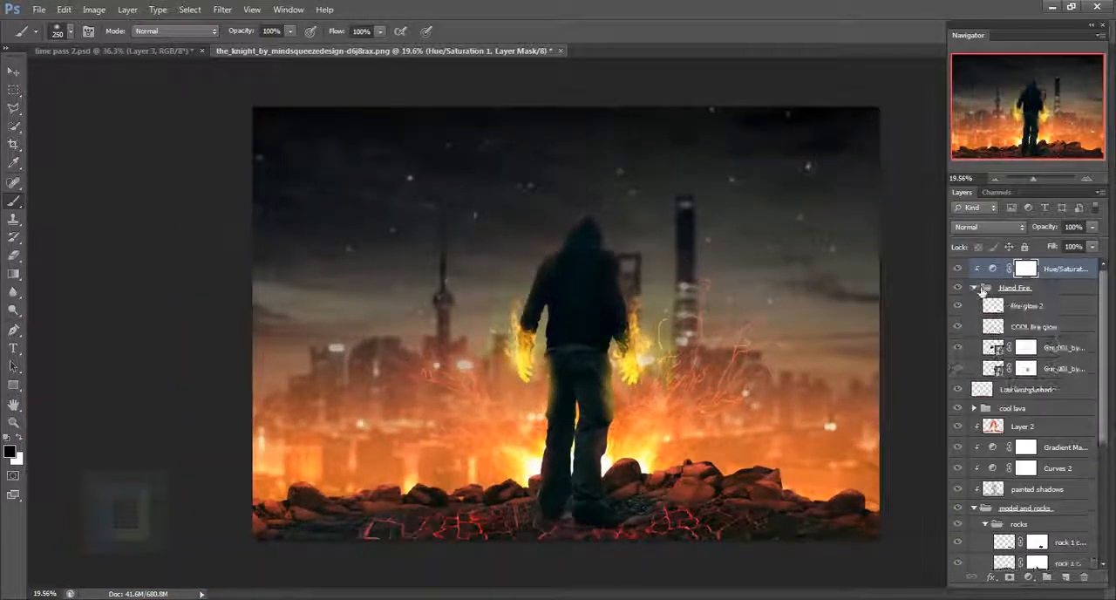
click(1027, 348)
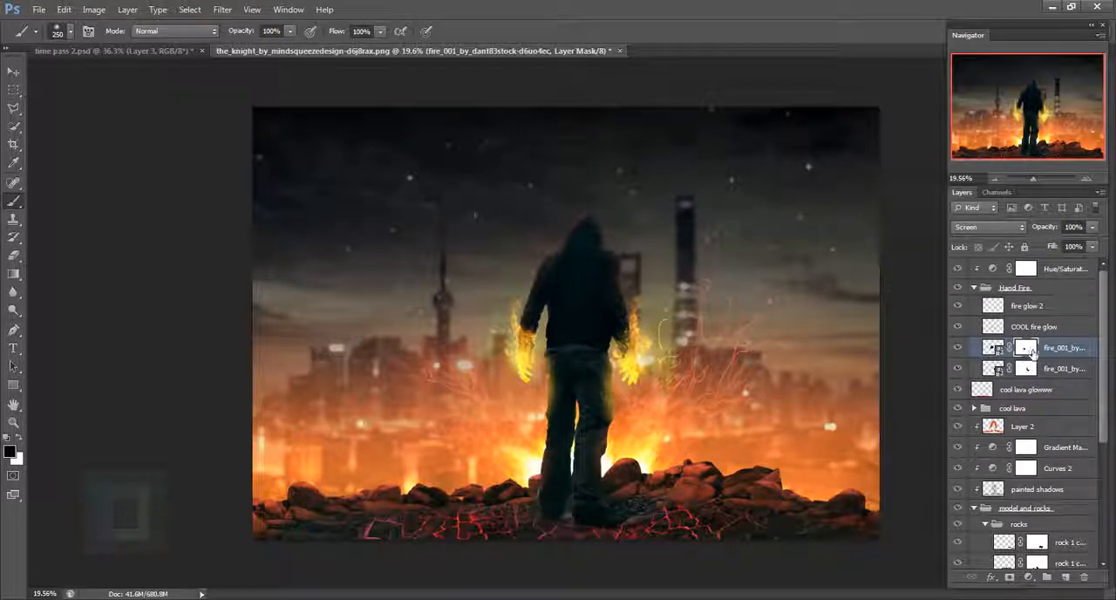
scroll(479, 367, up, 3)
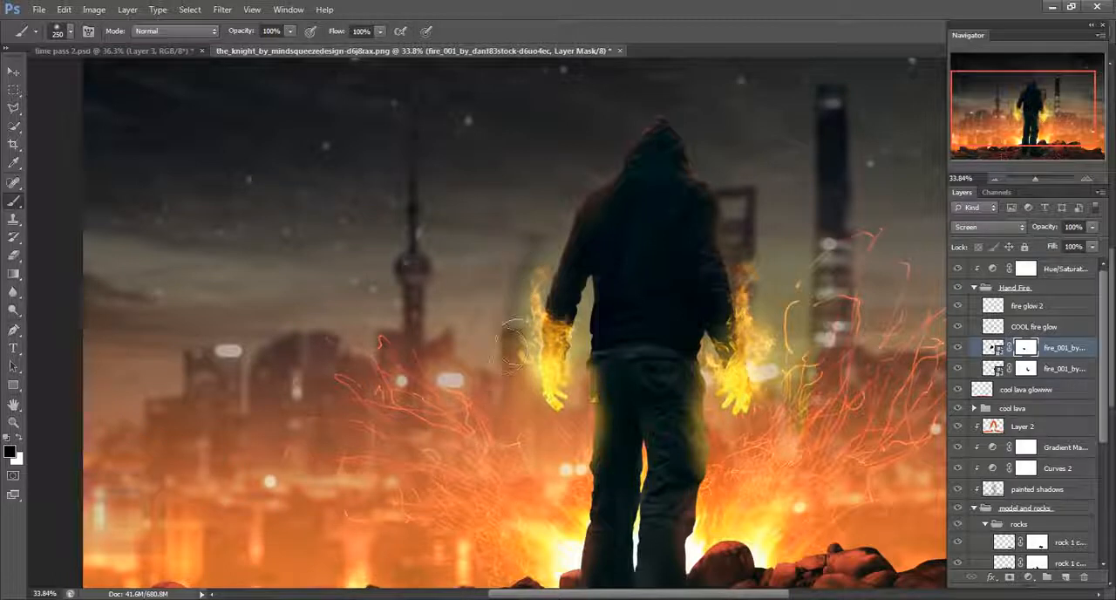
mouse_move(620, 305)
mouse_down()
mouse_move(618, 344)
mouse_move(628, 396)
mouse_up()
- Paint black on the lower fire layer's mask to hide the stray yellow sparks beside the right hand
click(1027, 368)
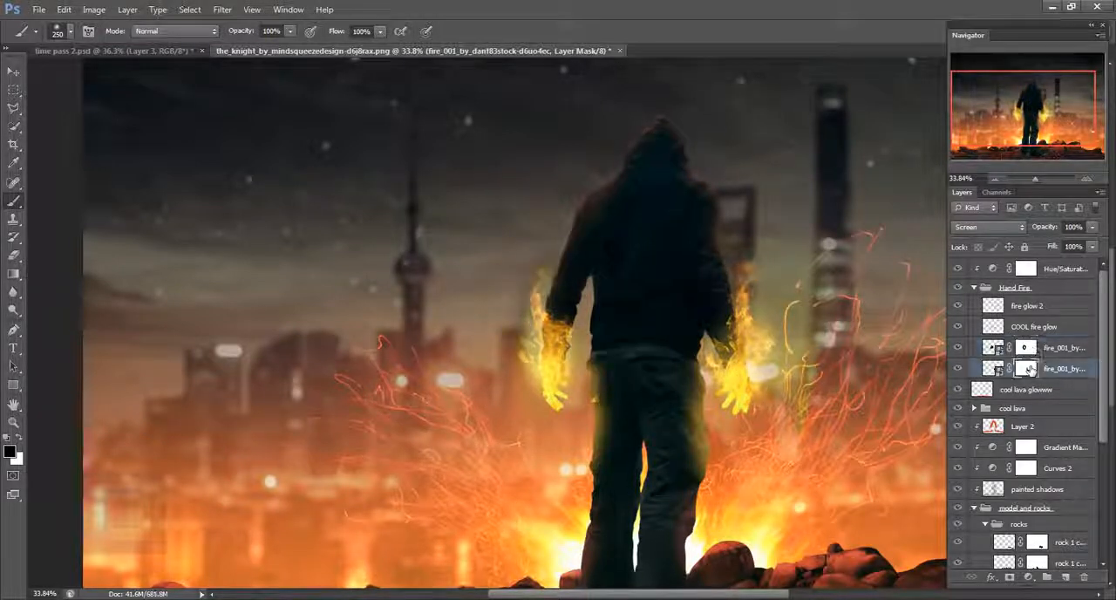
click(957, 368)
click(958, 368)
drag(798, 332, 756, 318)
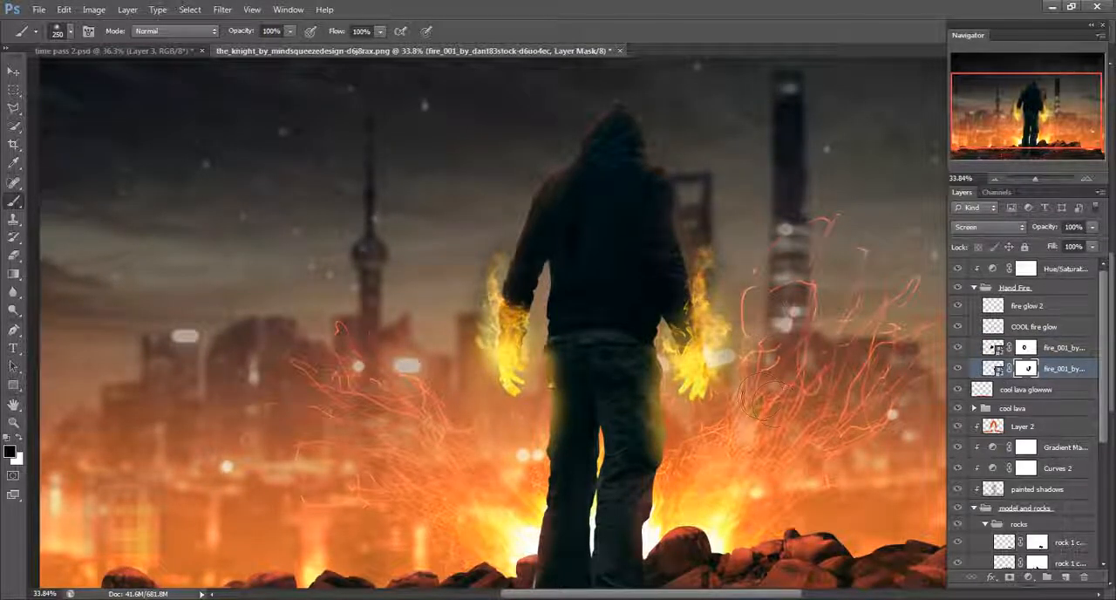
scroll(825, 349, down, 3)
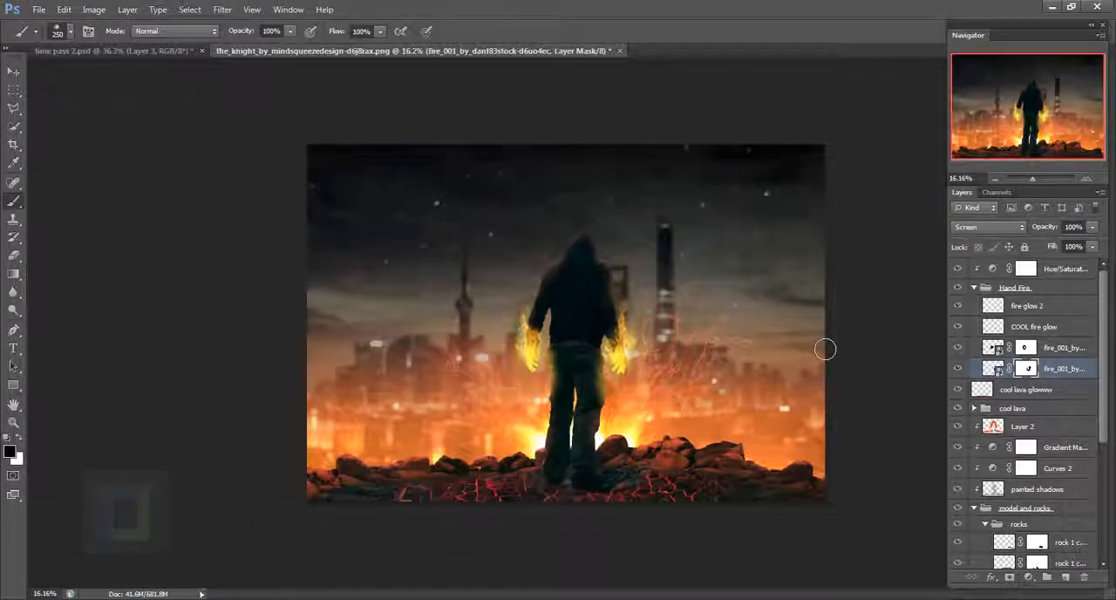
- Collapse the Hand Fire group and add a Selective Color adjustment layer above the Hue/Saturation layer
click(974, 288)
click(1041, 292)
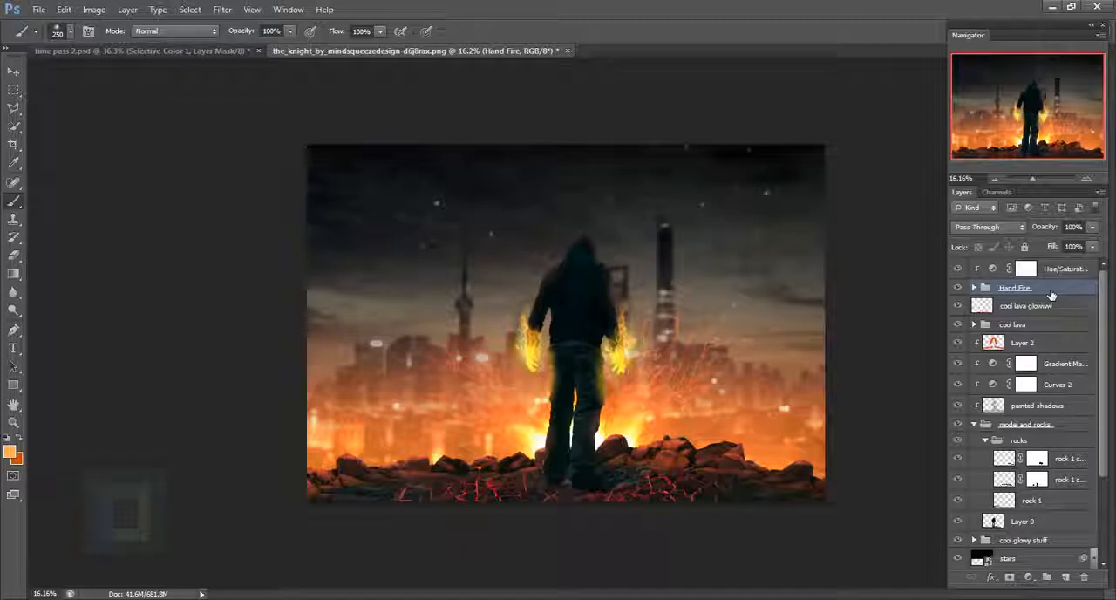
click(1069, 272)
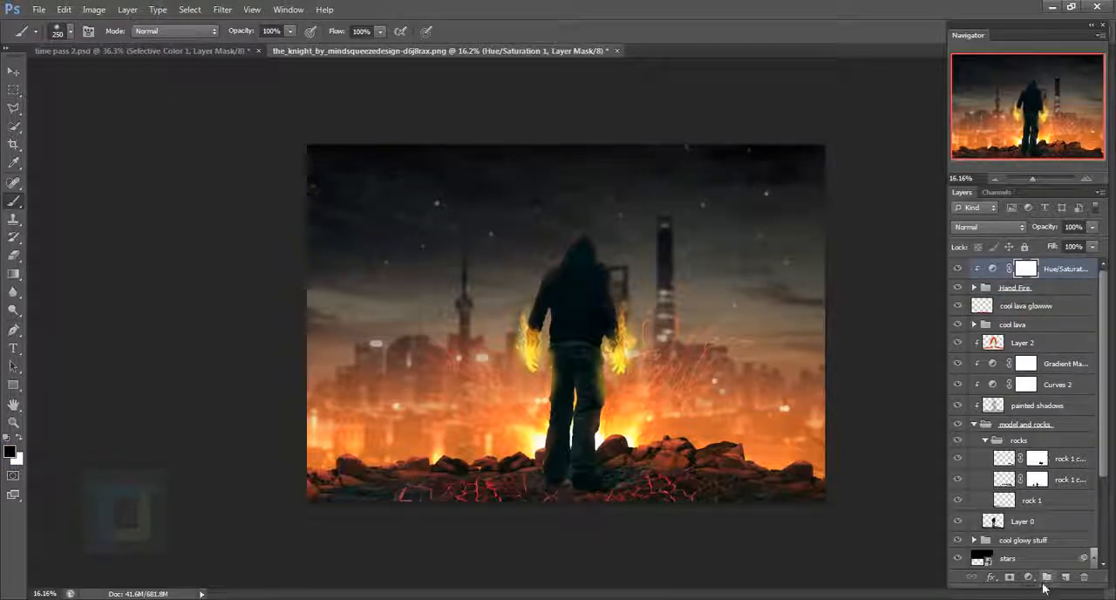
click(1027, 577)
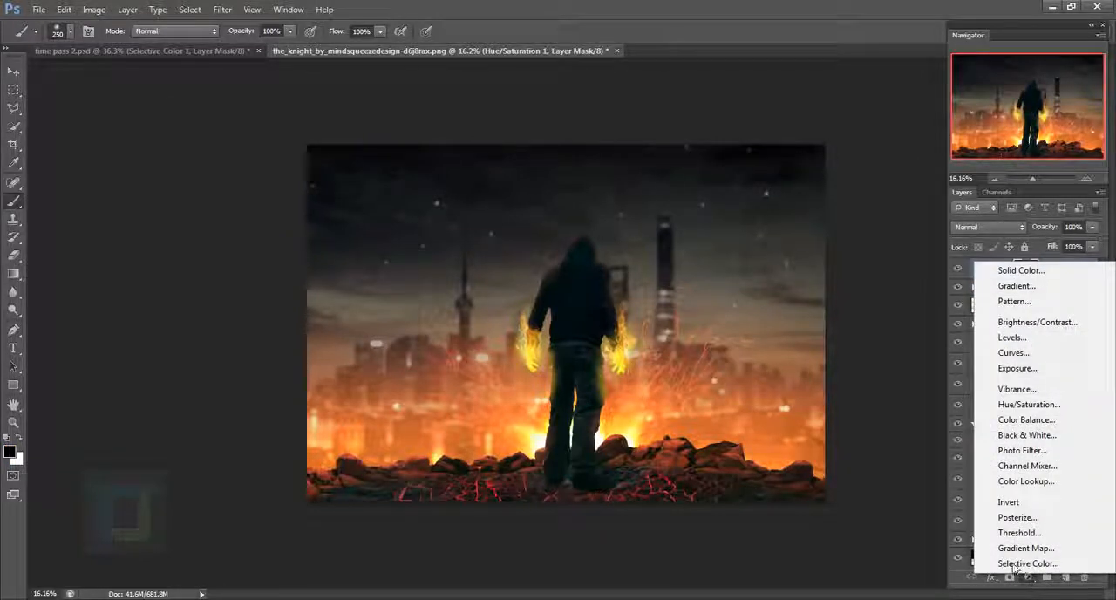
click(1027, 565)
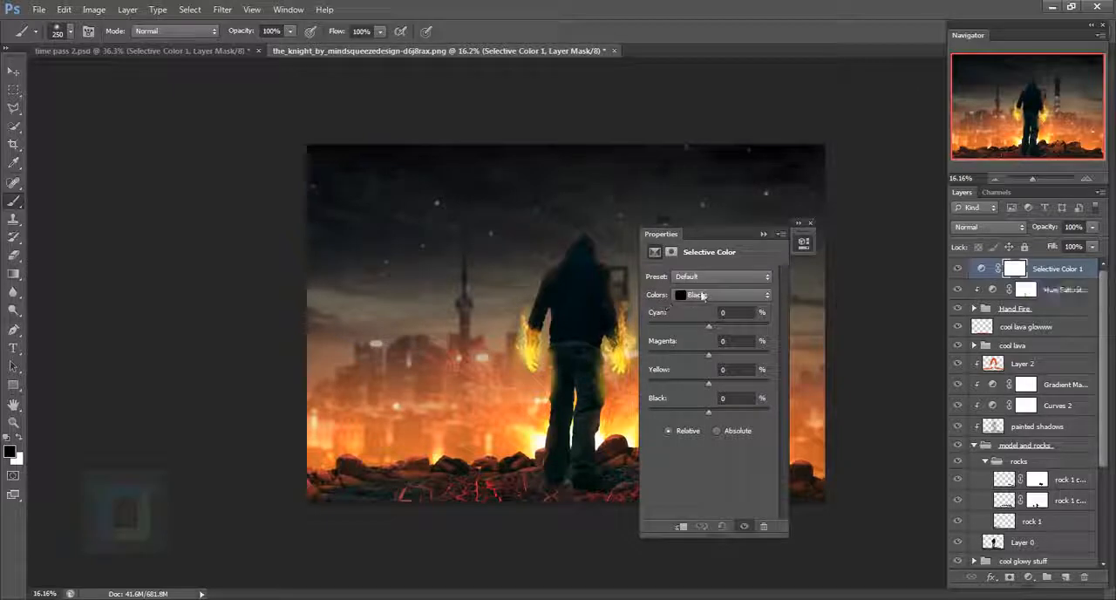
- Lower the Cyan of the Reds in the Selective Color adjustment to slightly below -21%
click(698, 295)
click(702, 295)
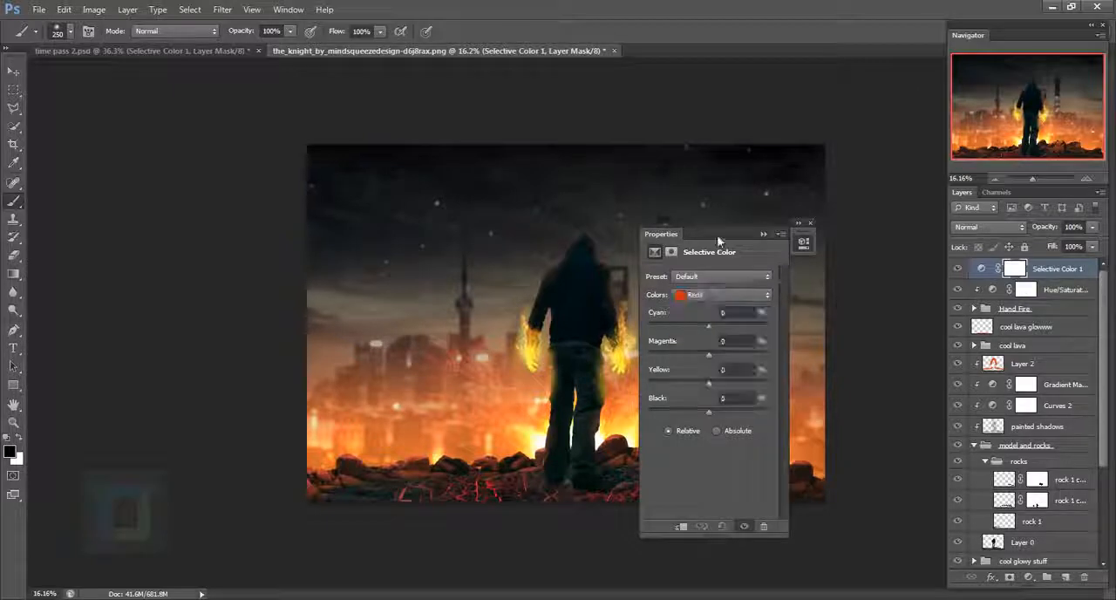
drag(716, 234, 825, 234)
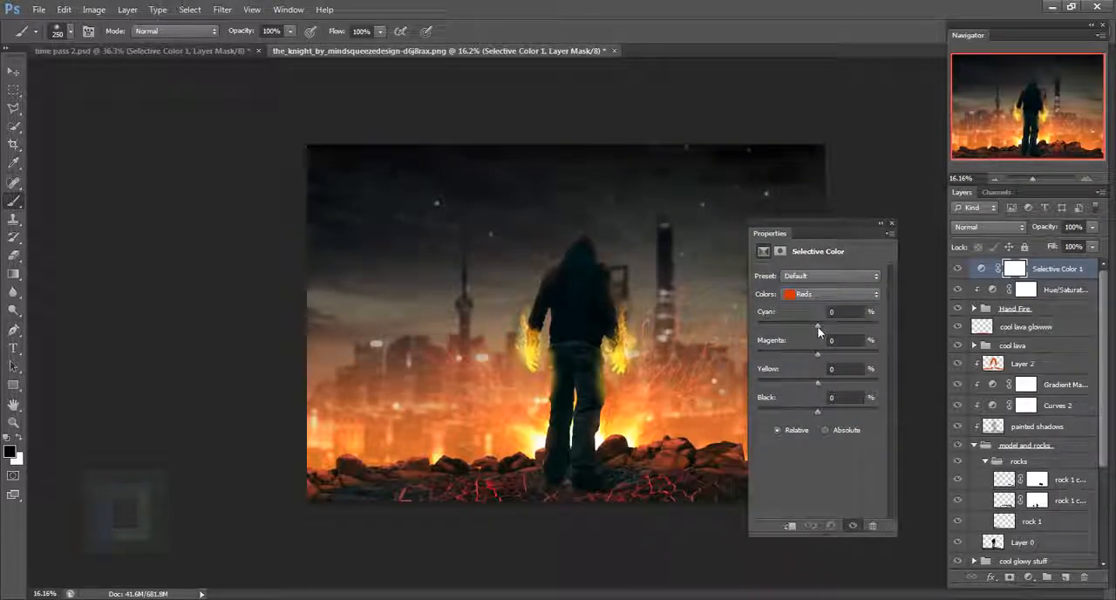
mouse_move(817, 326)
mouse_down()
mouse_move(785, 319)
mouse_move(796, 322)
mouse_up()
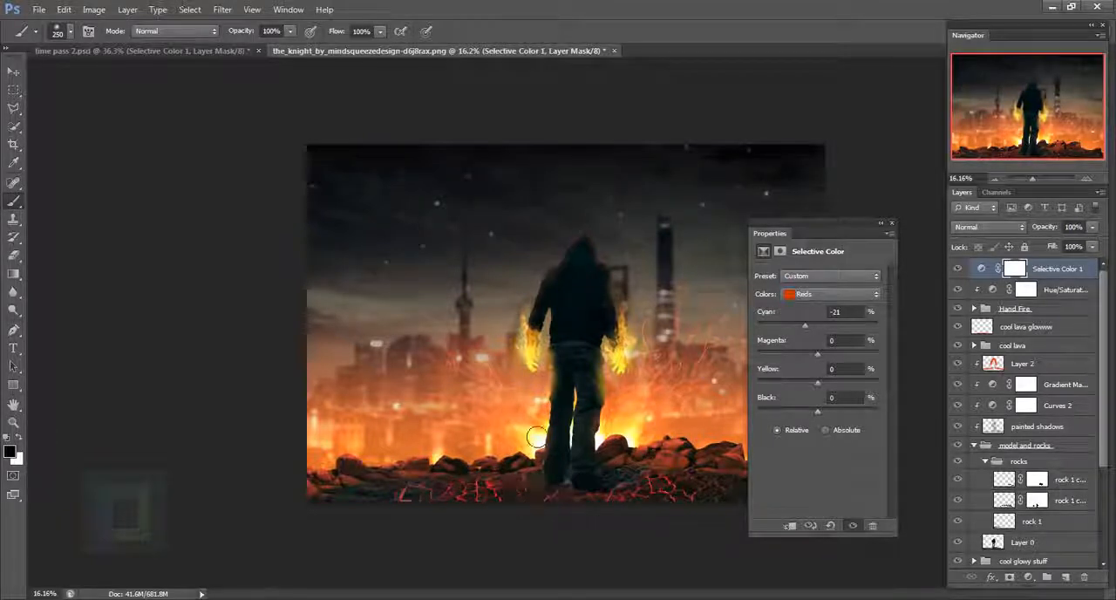
drag(805, 326, 802, 326)
- Set the Black of the Neutrals to 6% in the Selective Color adjustment
click(811, 297)
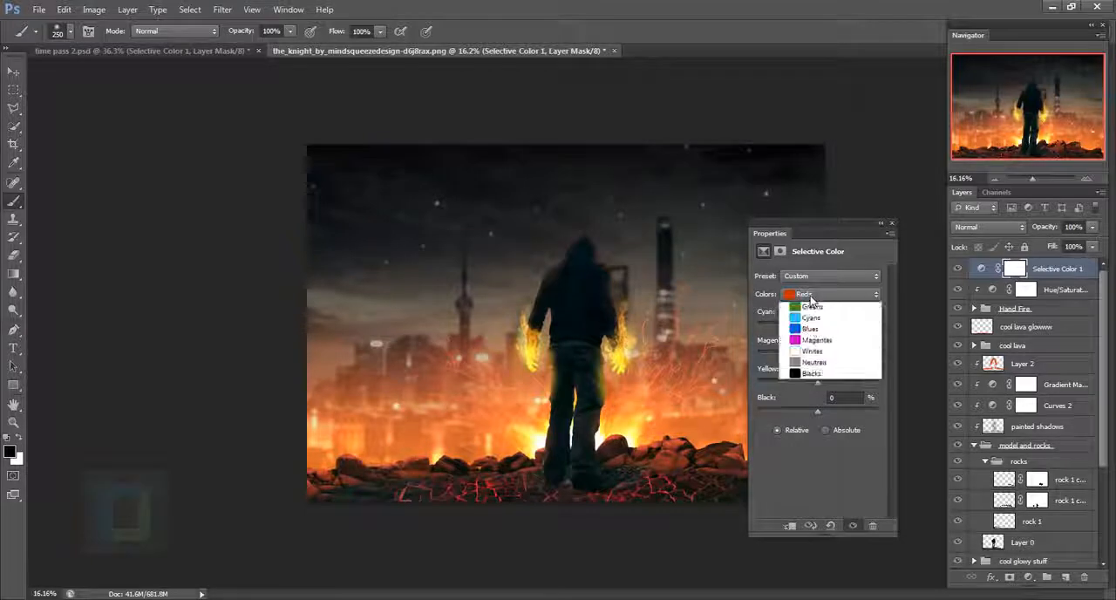
click(815, 384)
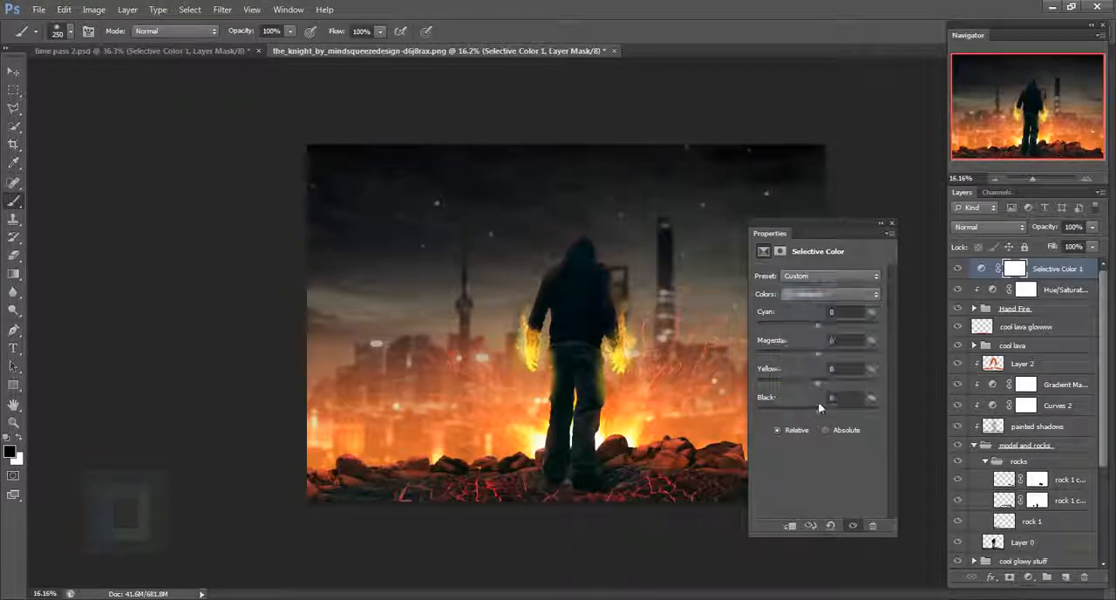
click(850, 398)
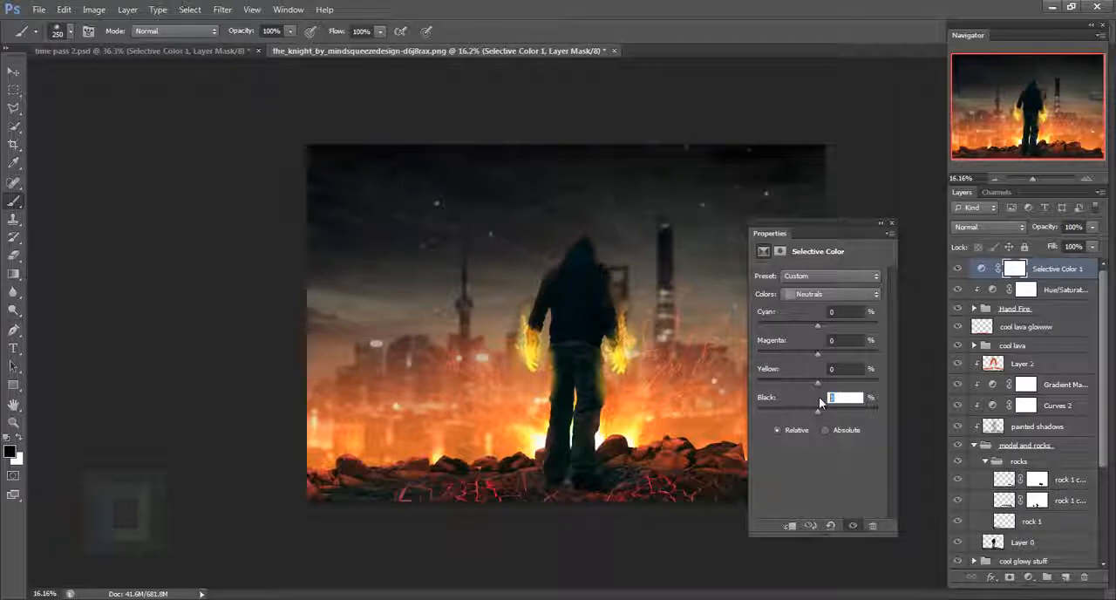
text(6)
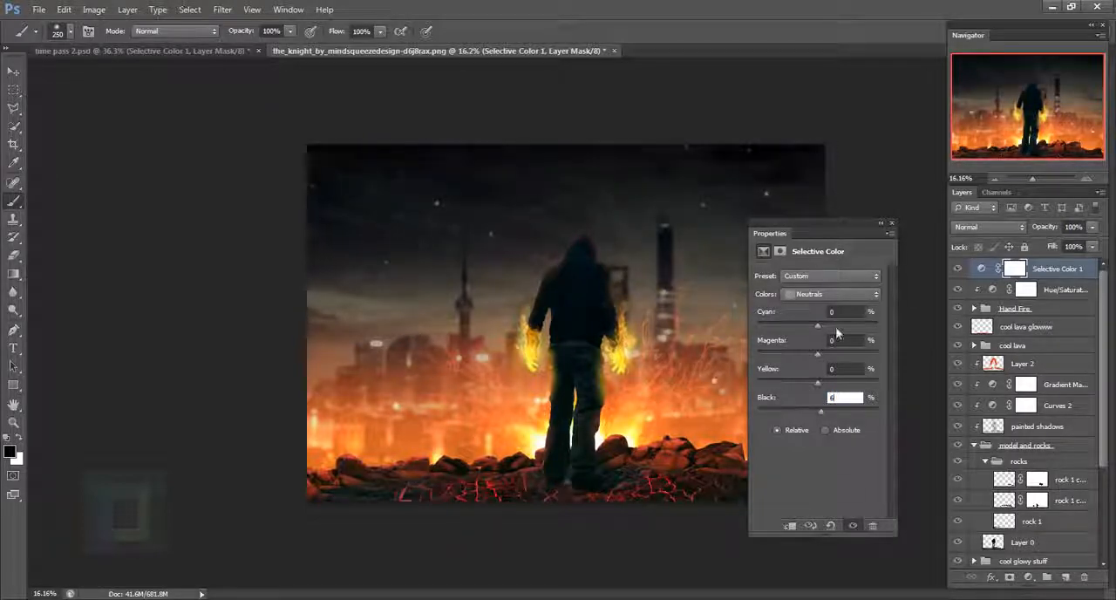
- Lower the Black of the Blacks to -7% and compare the scene with the Selective Color layer hidden and shown
click(822, 297)
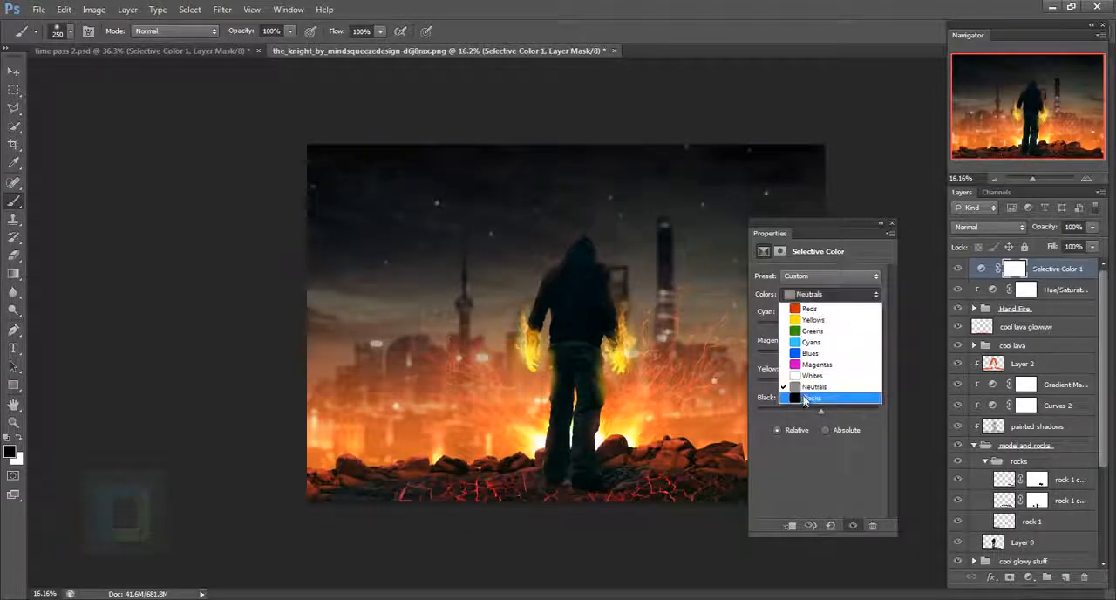
click(807, 401)
drag(818, 415, 815, 415)
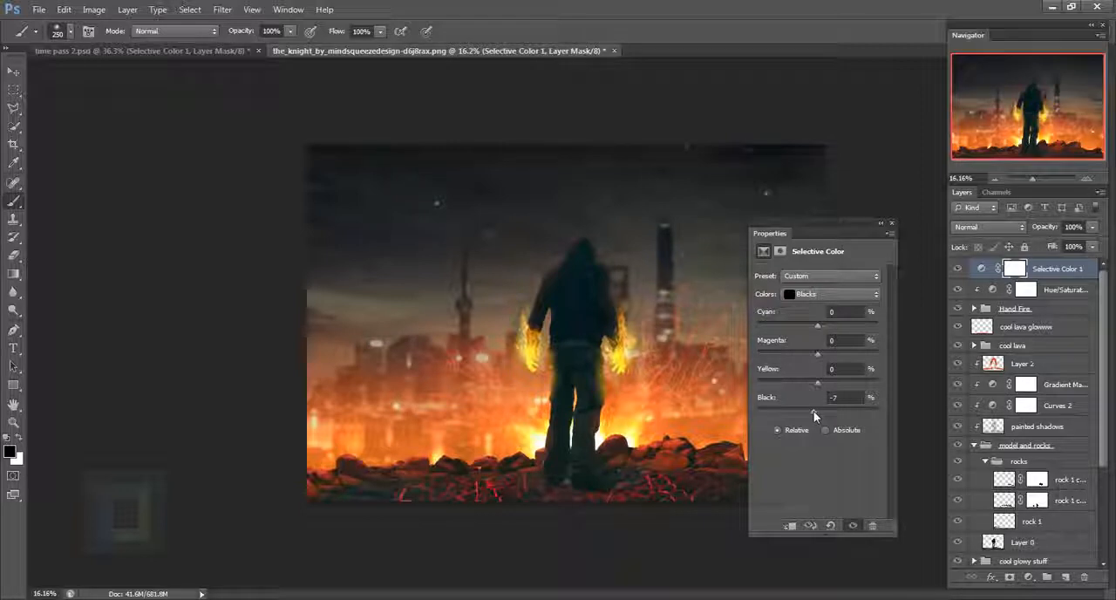
click(891, 223)
click(959, 269)
click(959, 269)
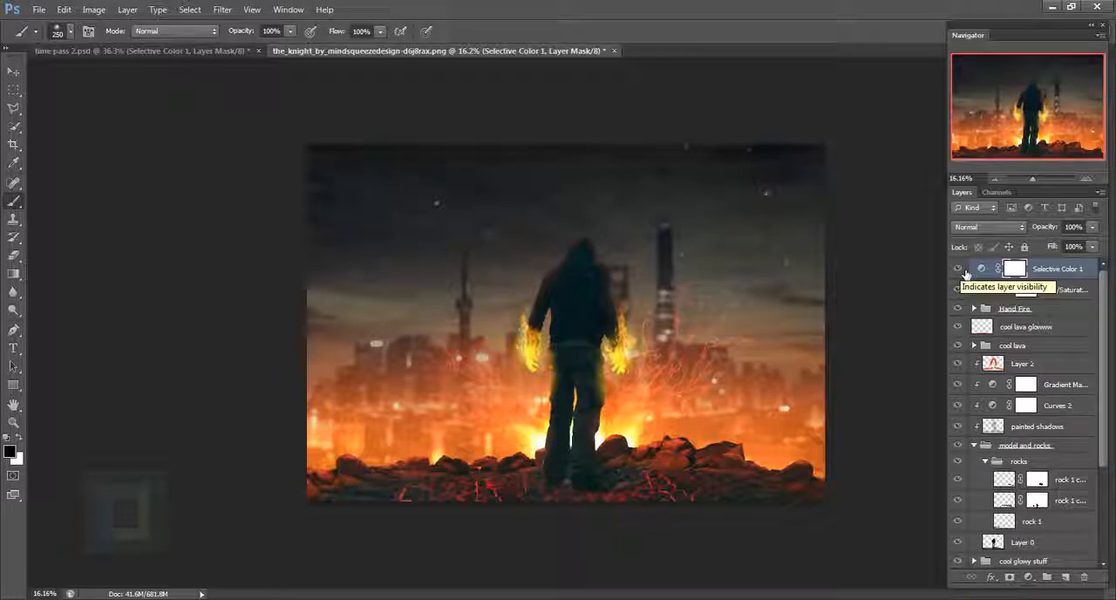
click(964, 272)
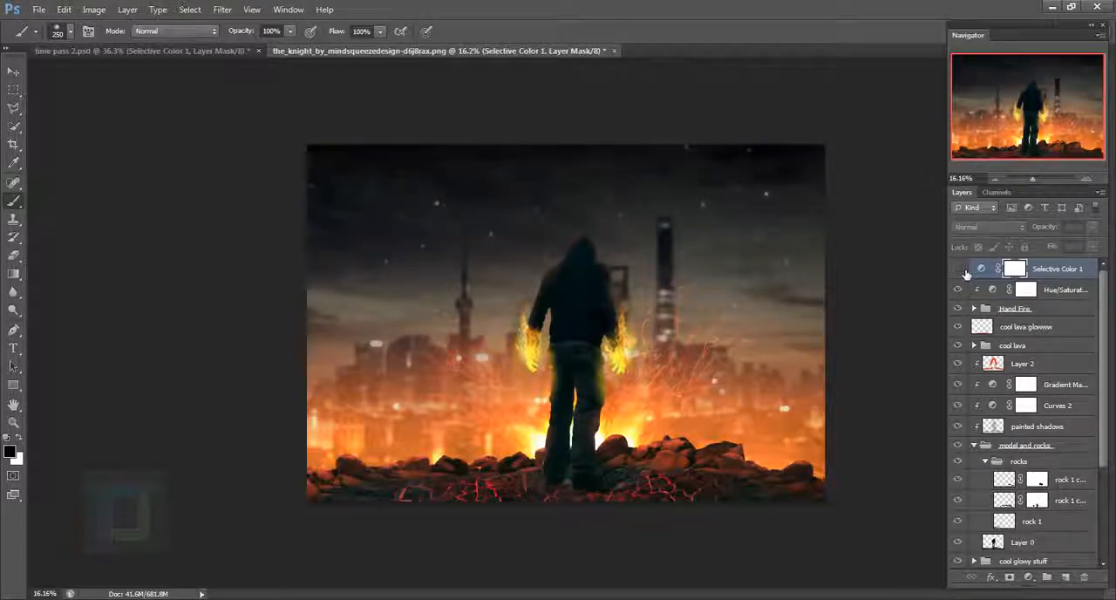
click(959, 269)
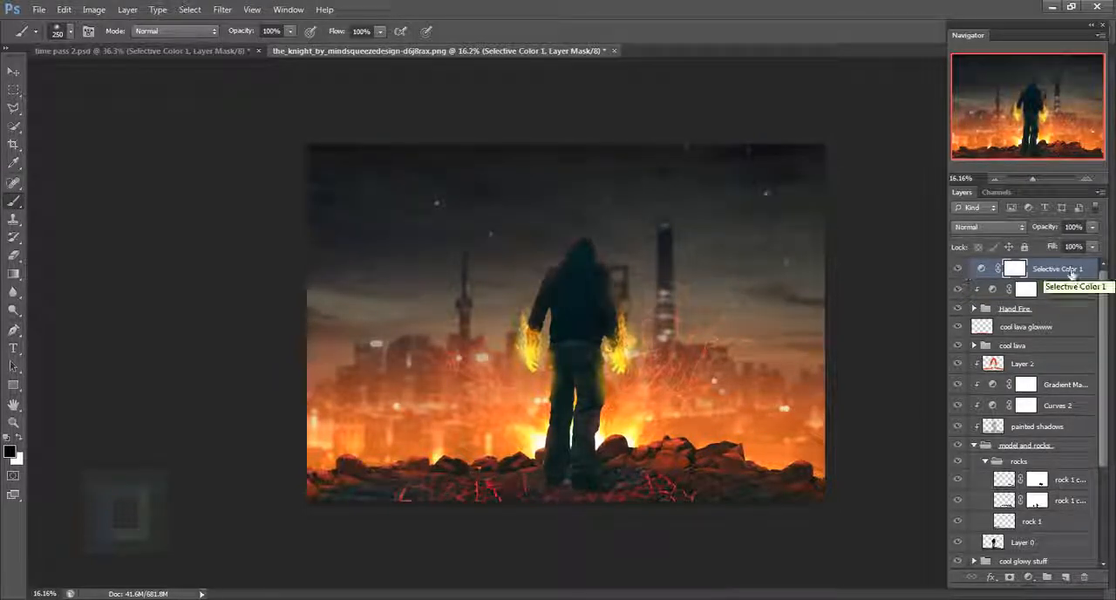
- Add a Gradient fill layer above Selective Color 1 and set its gradient's starting color stop to black (000000)
click(1028, 577)
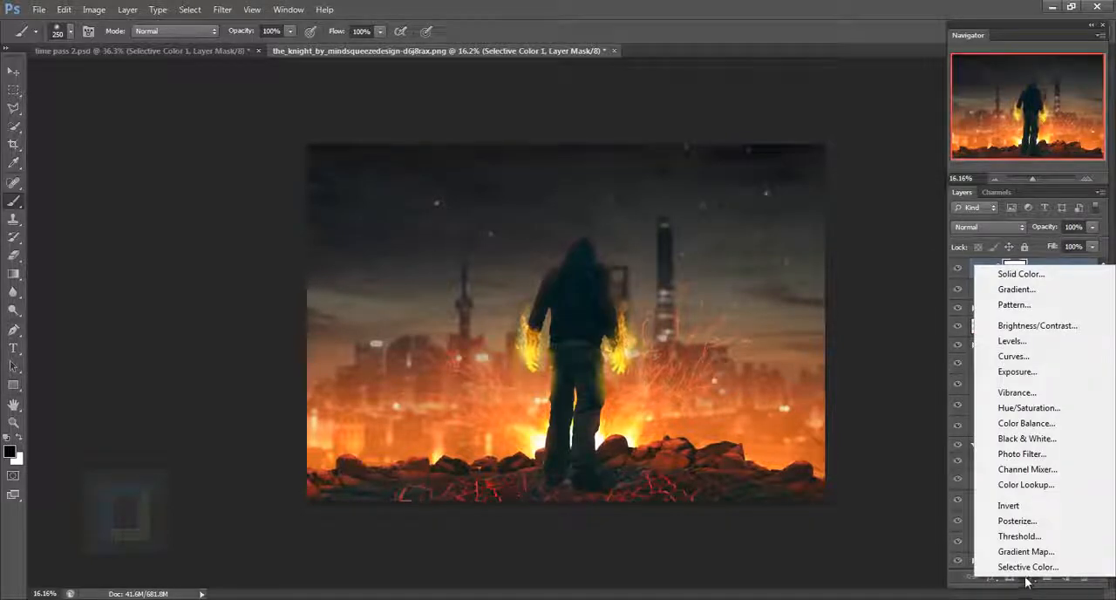
click(1017, 290)
click(965, 251)
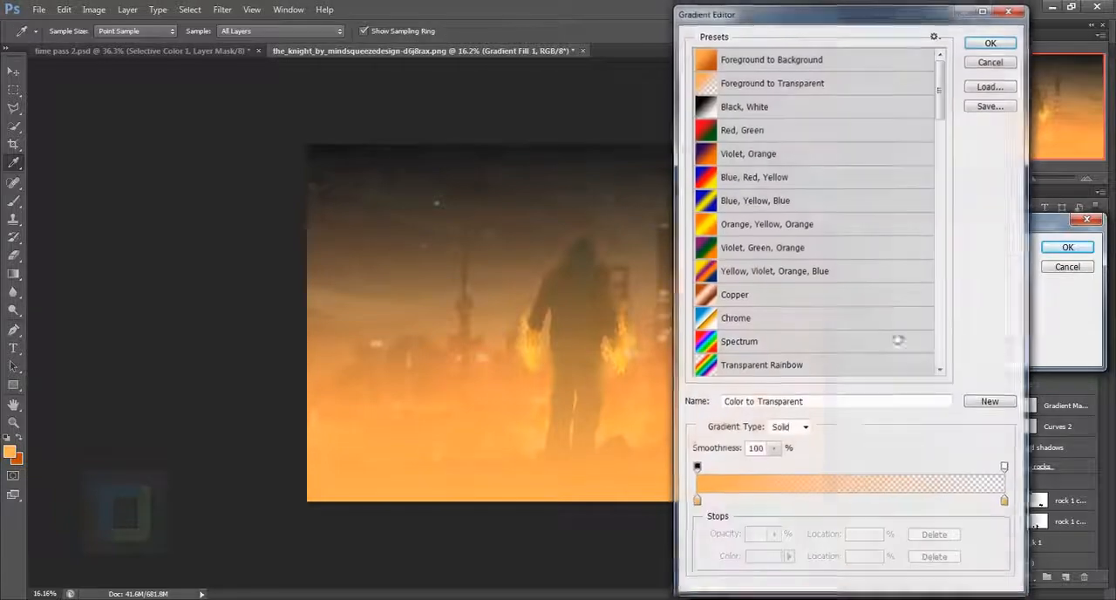
click(696, 504)
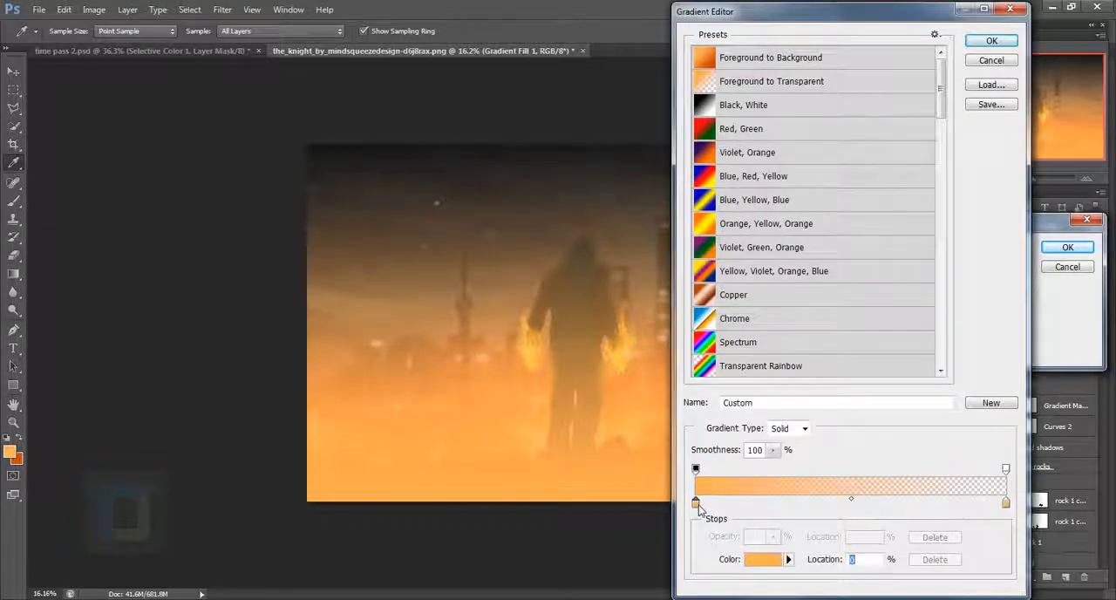
click(763, 561)
drag(783, 314, 657, 417)
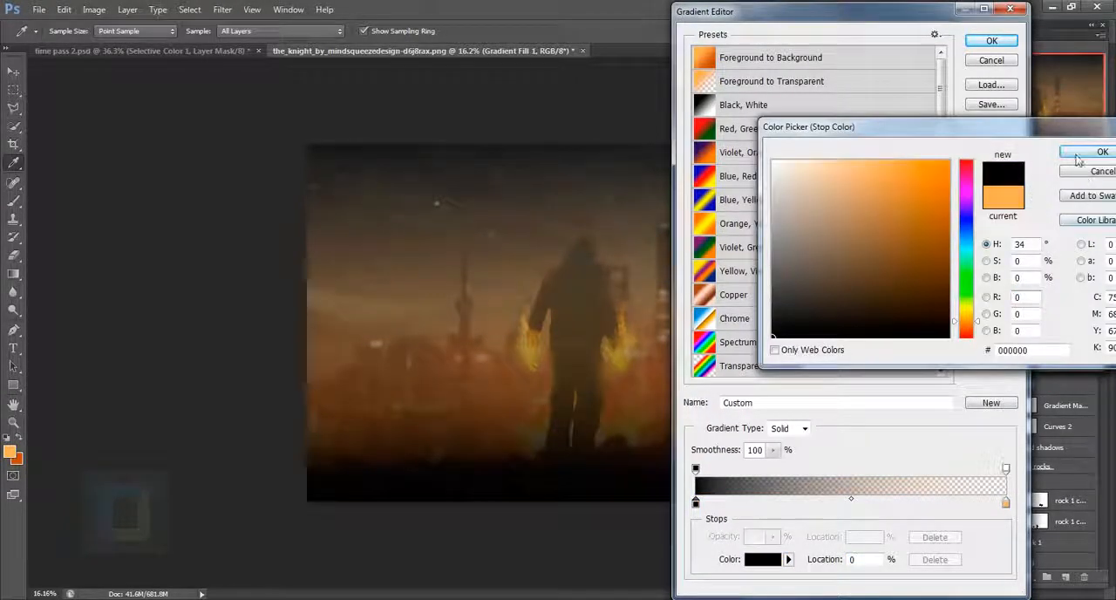
click(1101, 152)
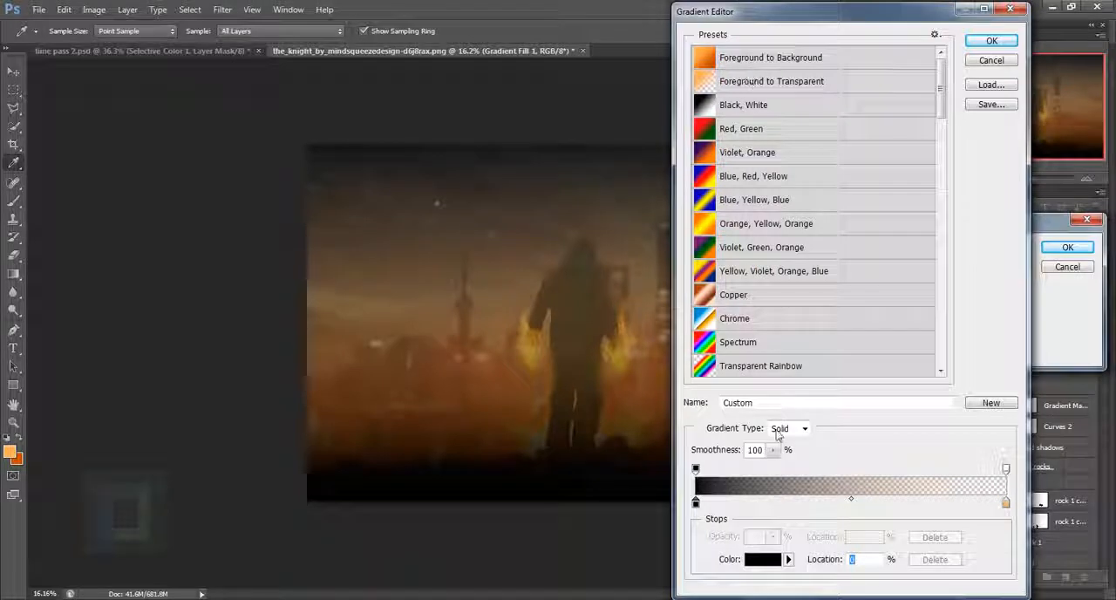
- Set the gradient's end color stop at 100% to black (000000) and accept the black-to-transparent gradient
click(1006, 504)
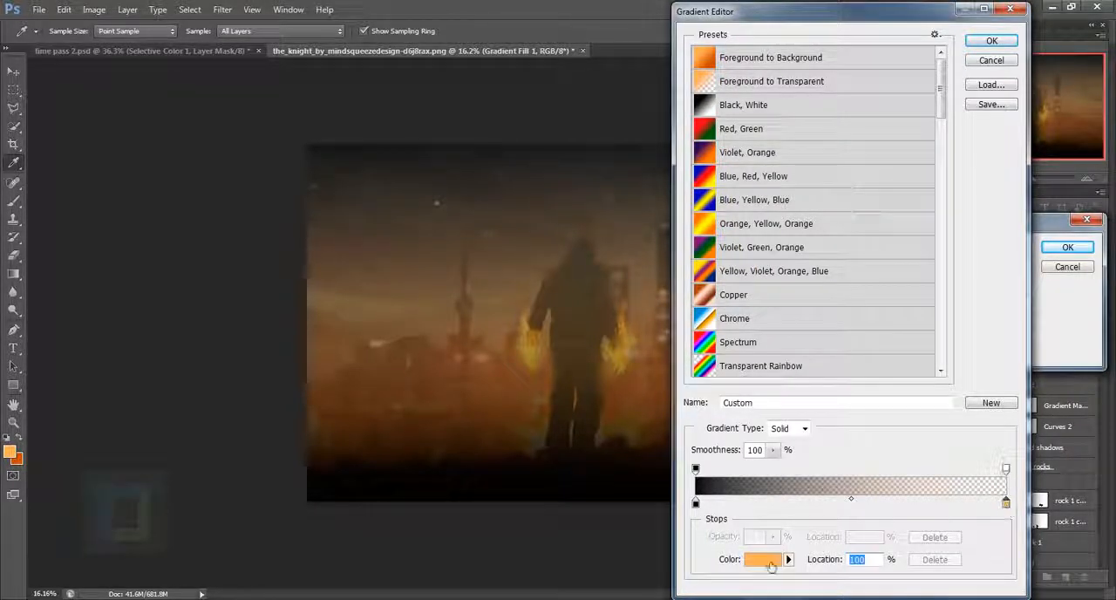
click(762, 560)
click(808, 318)
drag(808, 318, 772, 336)
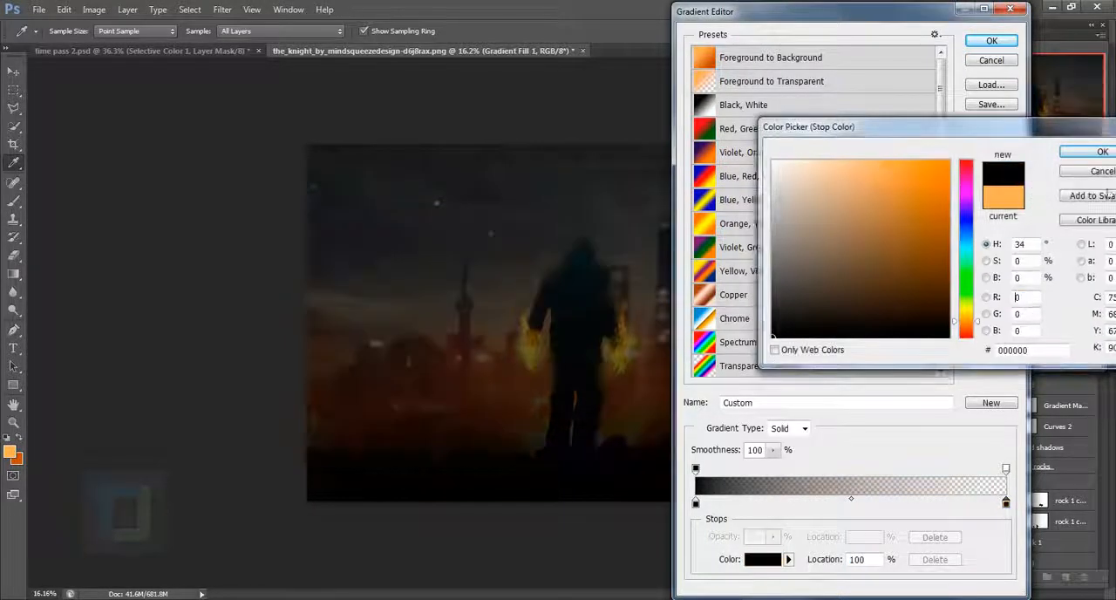
click(1101, 152)
click(978, 46)
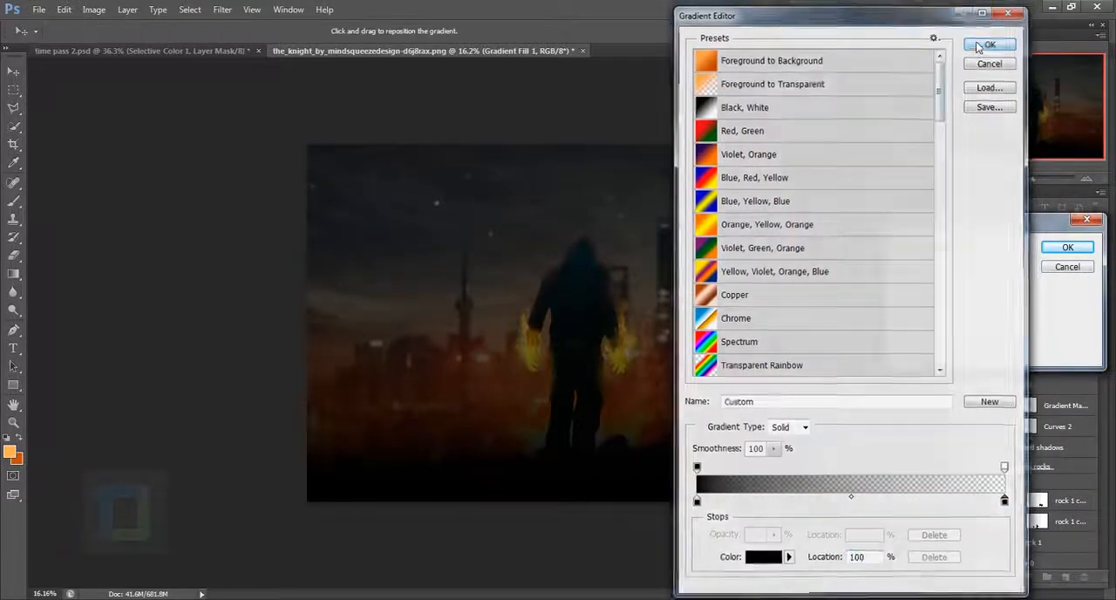
- Change the gradient fill's style to Radial and reverse it so the darkness surrounds the figure
click(965, 270)
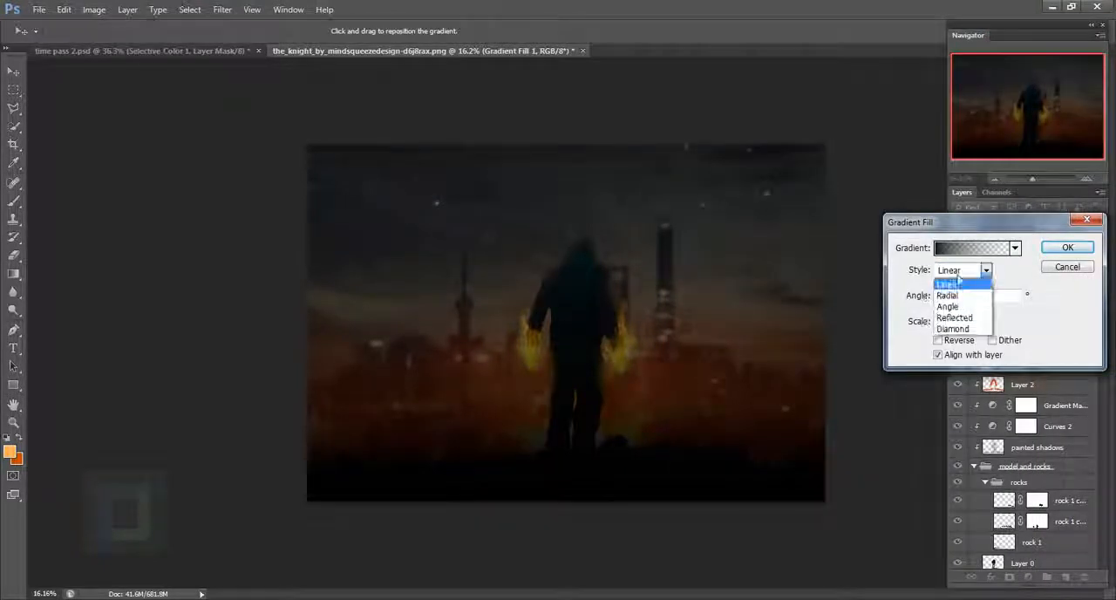
click(959, 295)
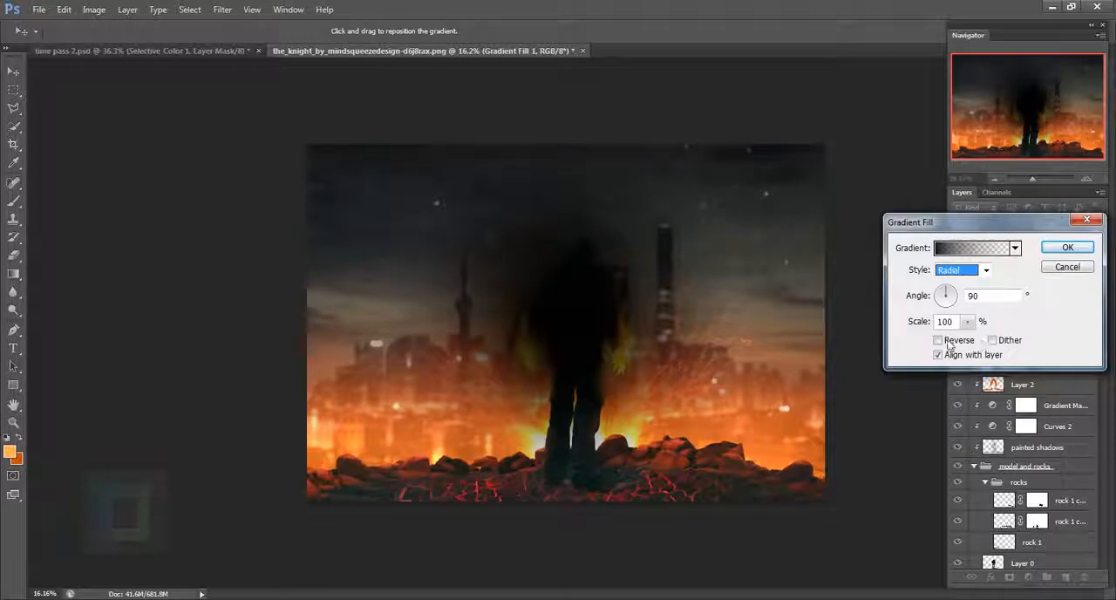
click(938, 340)
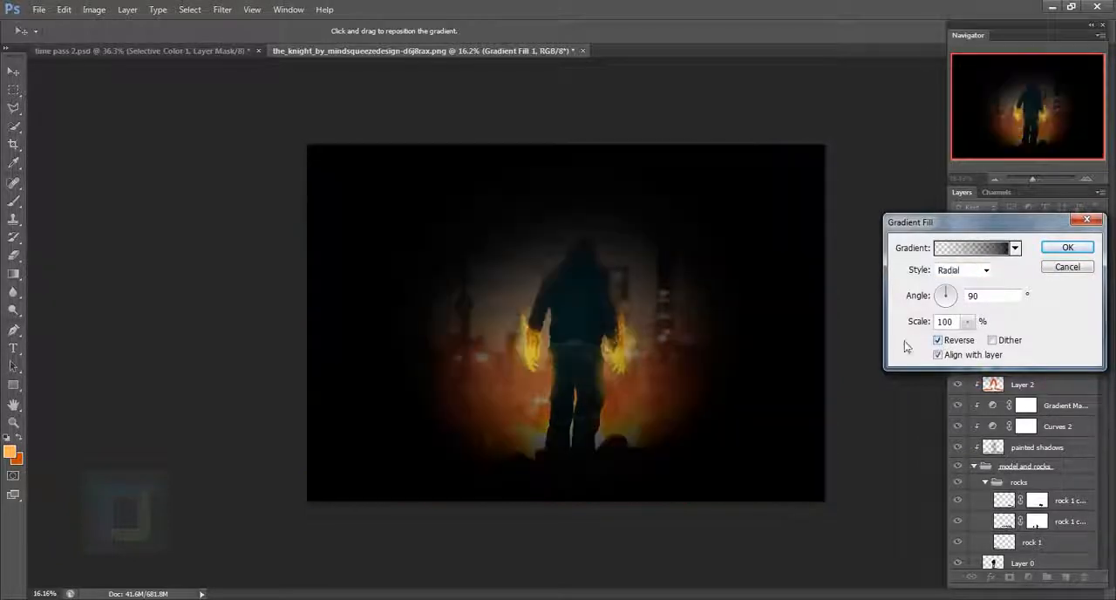
- Shift the vignette gradient slightly up and left, scale it to 350%, and set the fill layer's blend mode to Soft Light
click(966, 322)
drag(967, 338, 984, 341)
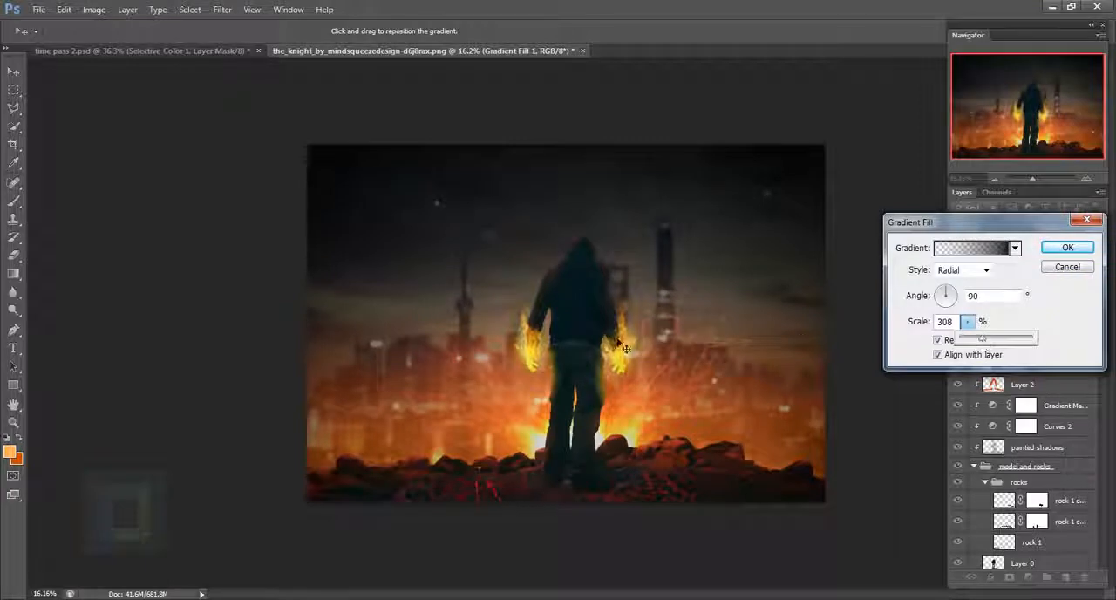
drag(624, 348, 590, 314)
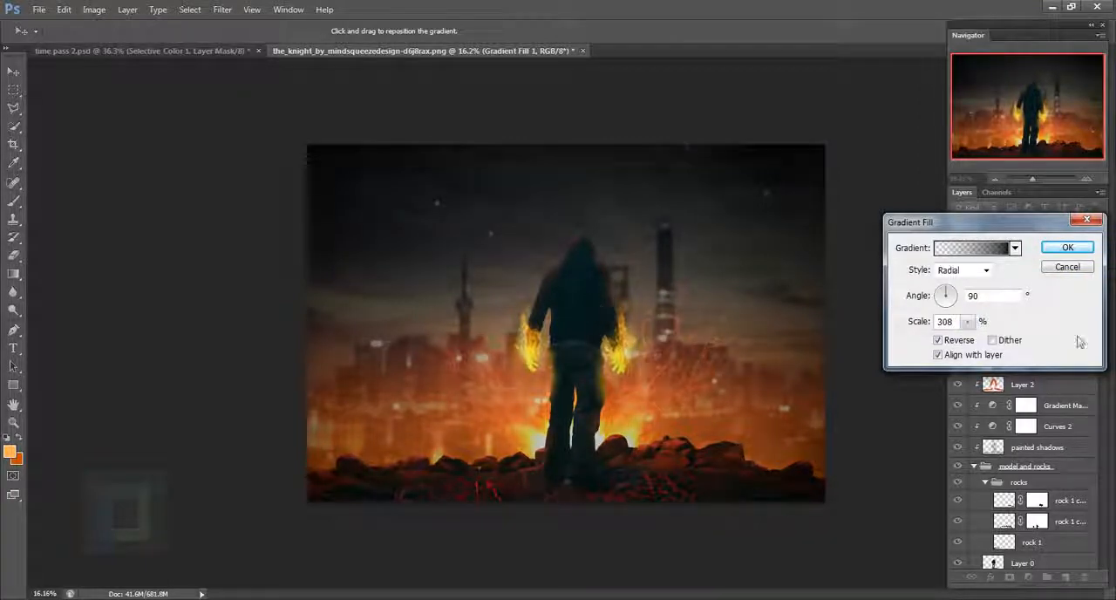
drag(958, 322, 889, 334)
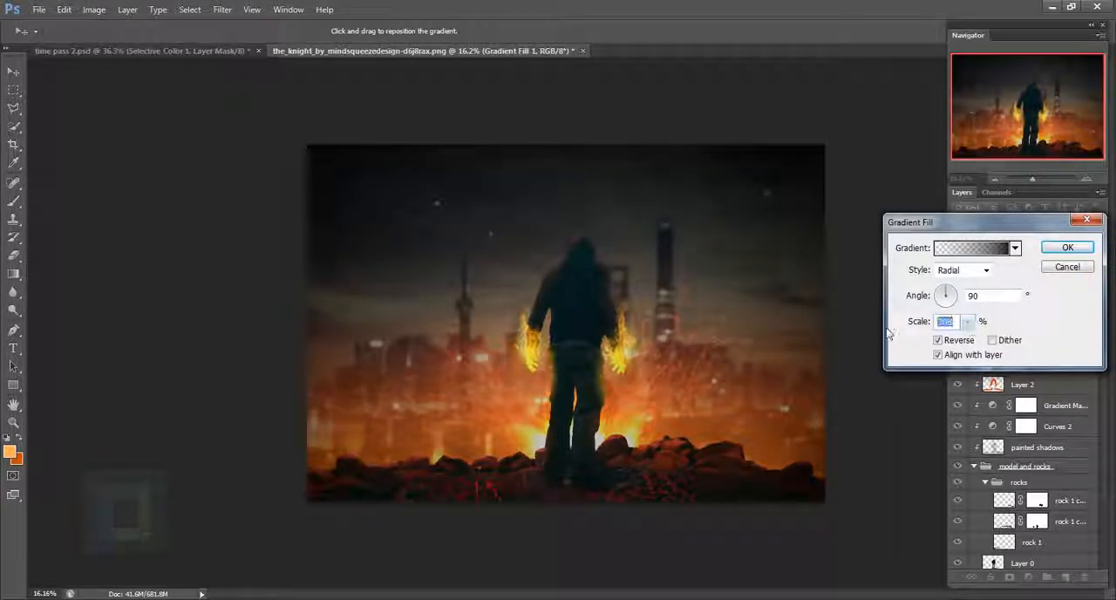
text(350)
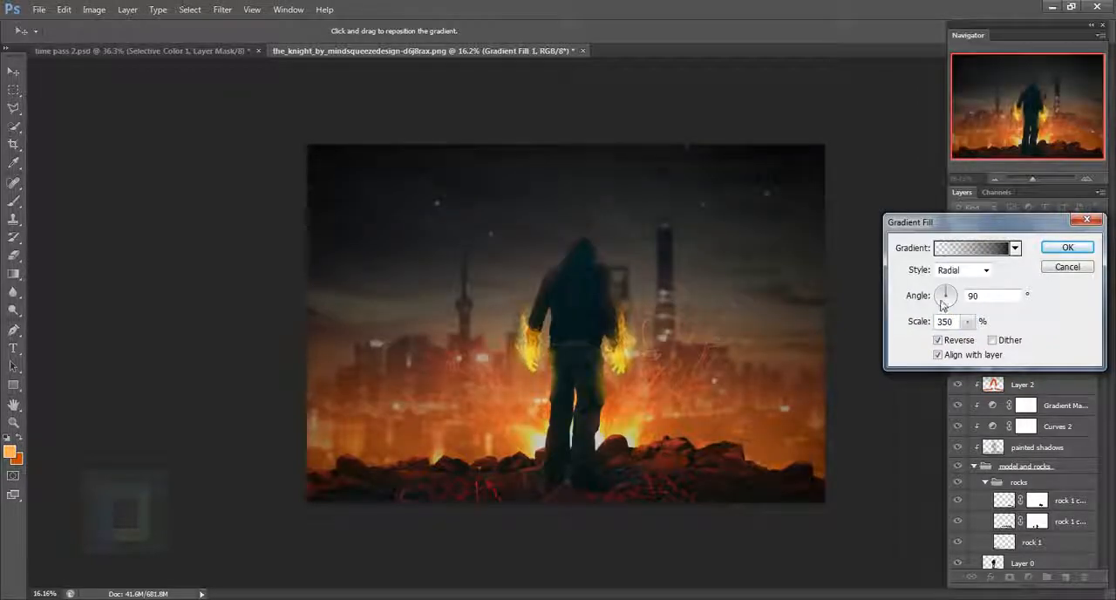
click(1061, 250)
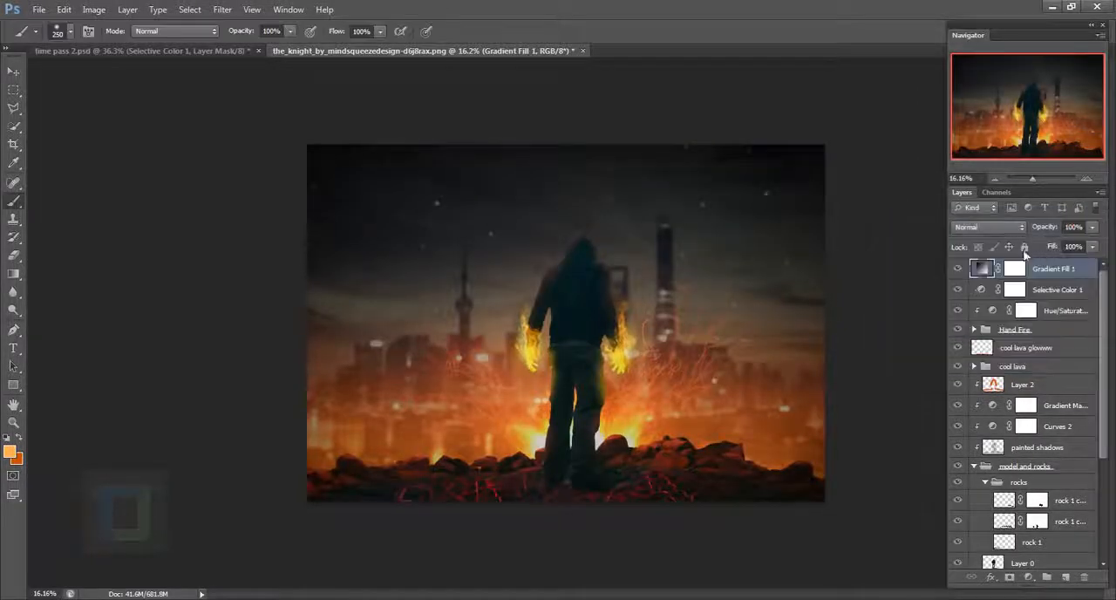
click(1003, 227)
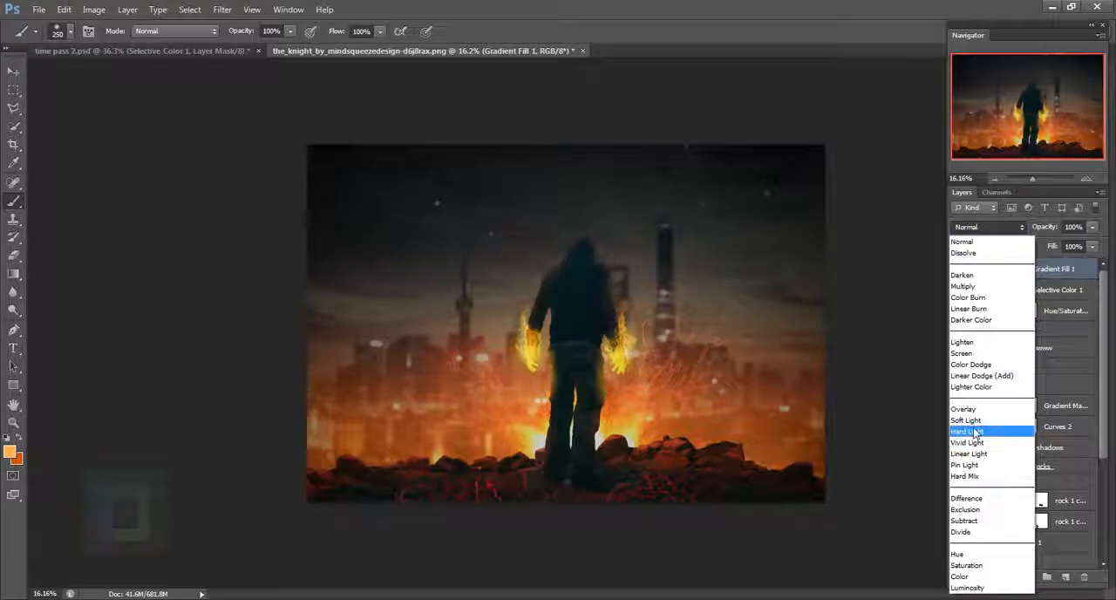
click(967, 421)
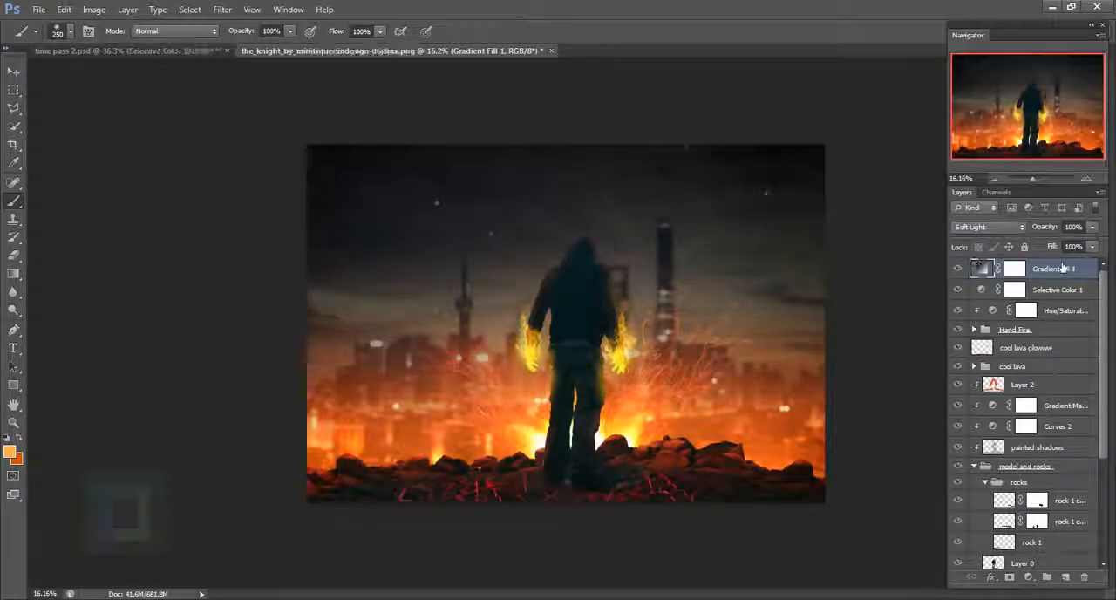
- Add a Brightness/Contrast adjustment layer above the gradient fill and raise its Contrast to 9
click(1028, 577)
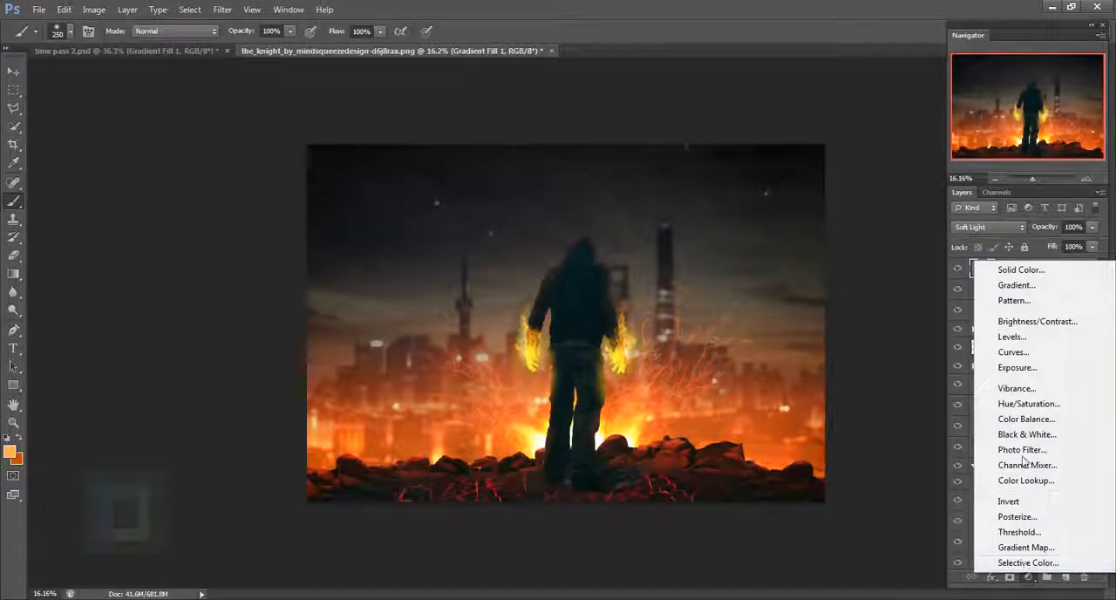
click(1029, 322)
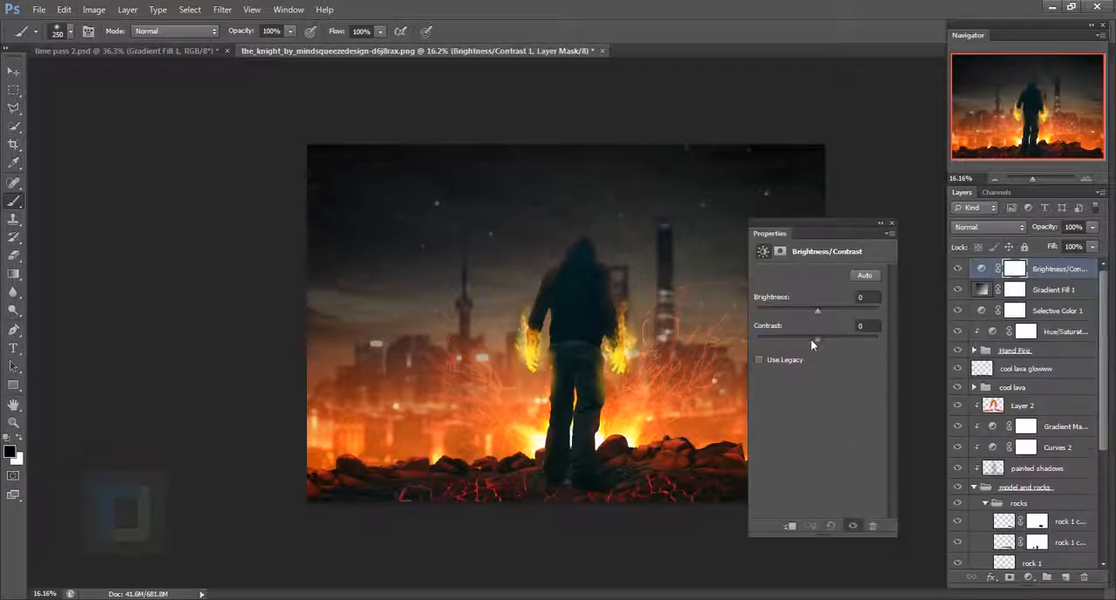
drag(829, 339, 823, 337)
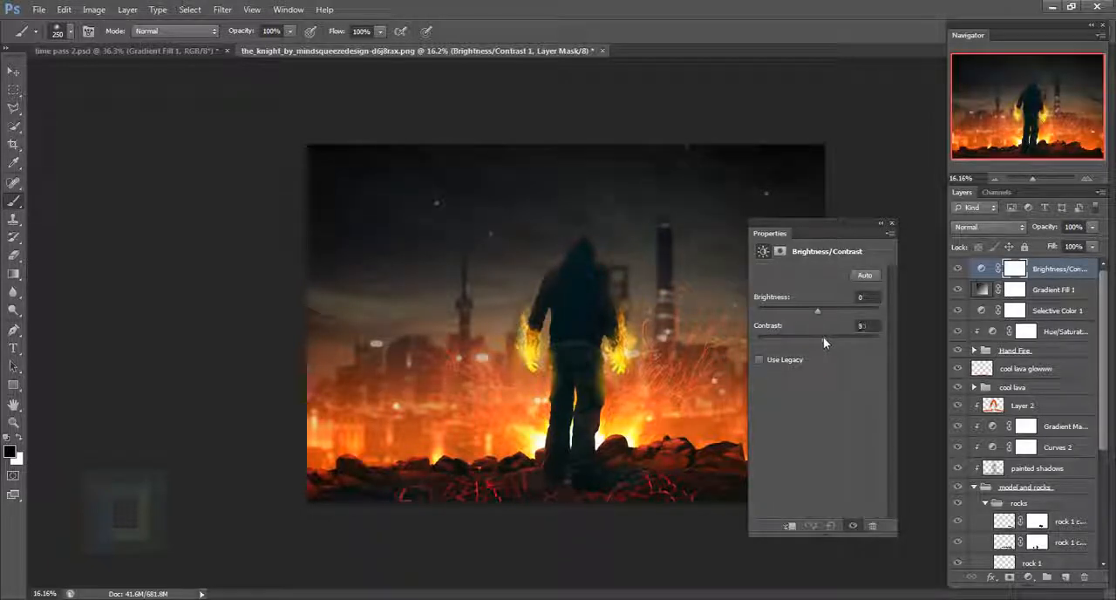
click(891, 224)
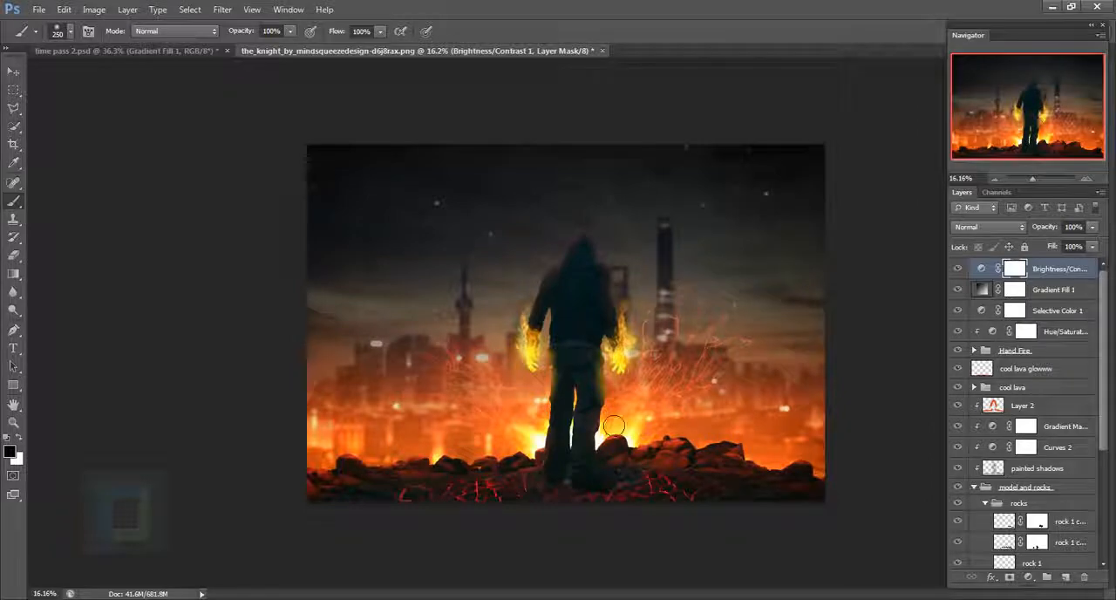
- Lower the opacity of the COOL fire glow layer in the Hand Fire group to 29%
scroll(599, 444, up, 3)
scroll(610, 439, down, 2)
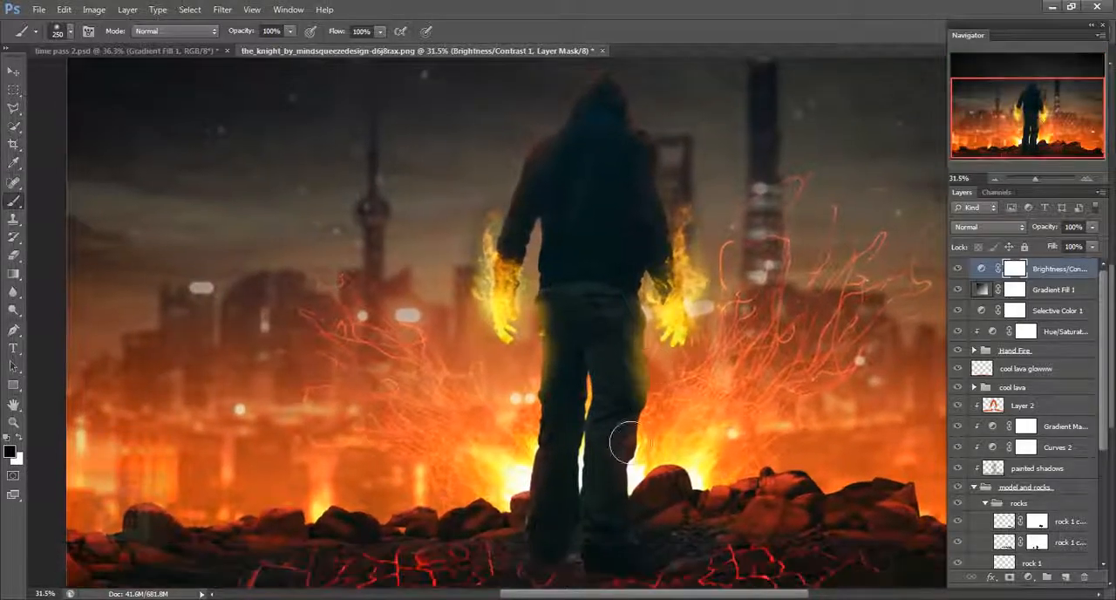
scroll(628, 386, down, 3)
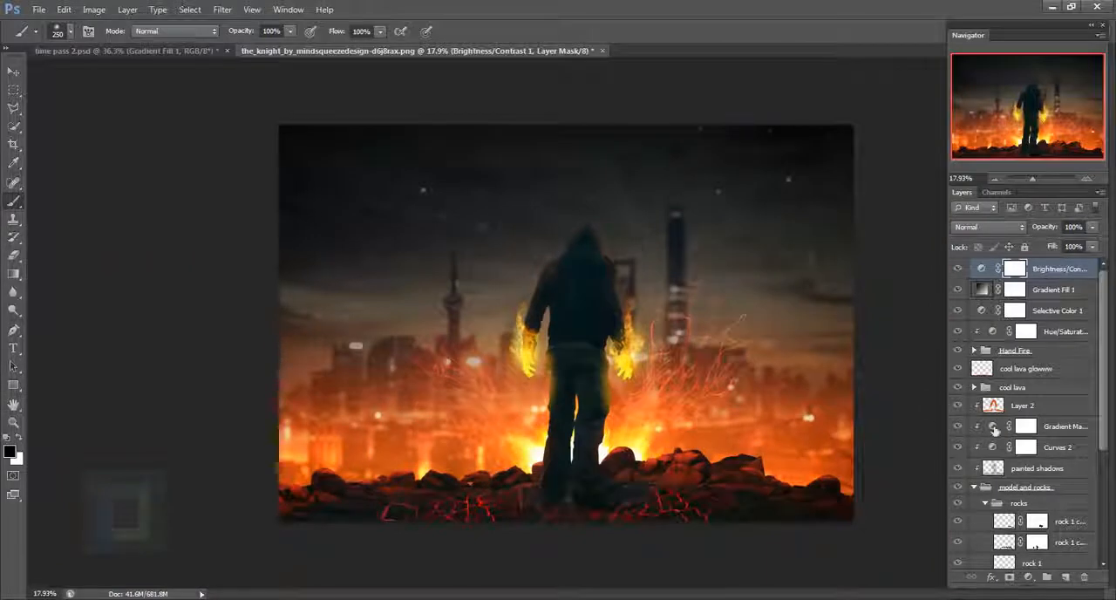
scroll(1001, 430, down, 3)
scroll(1001, 431, up, 3)
click(975, 350)
click(994, 388)
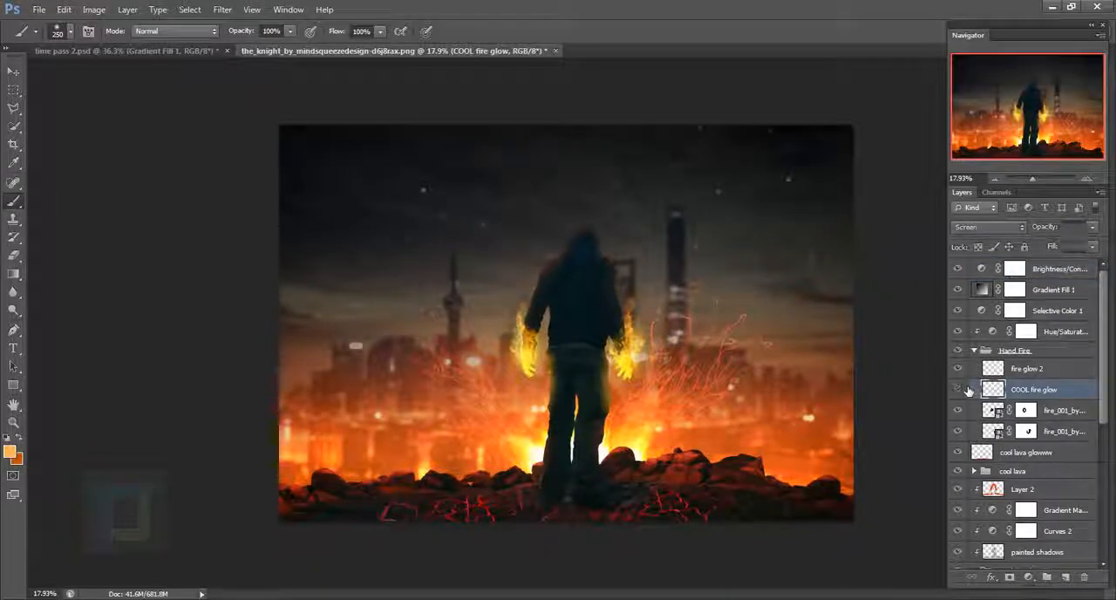
click(962, 388)
click(962, 389)
click(1092, 227)
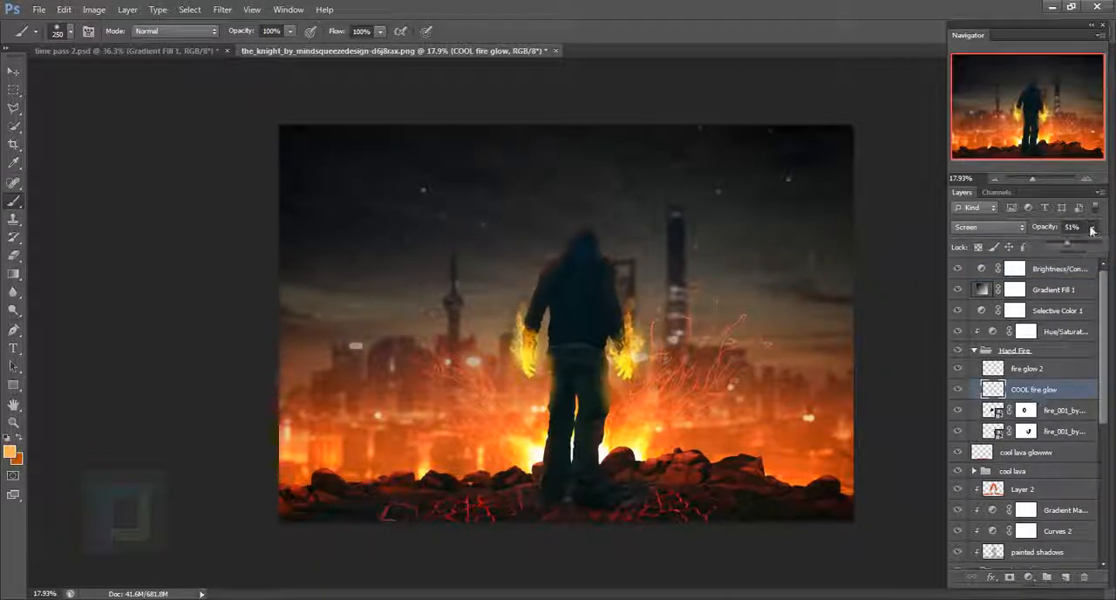
drag(1057, 239, 1052, 238)
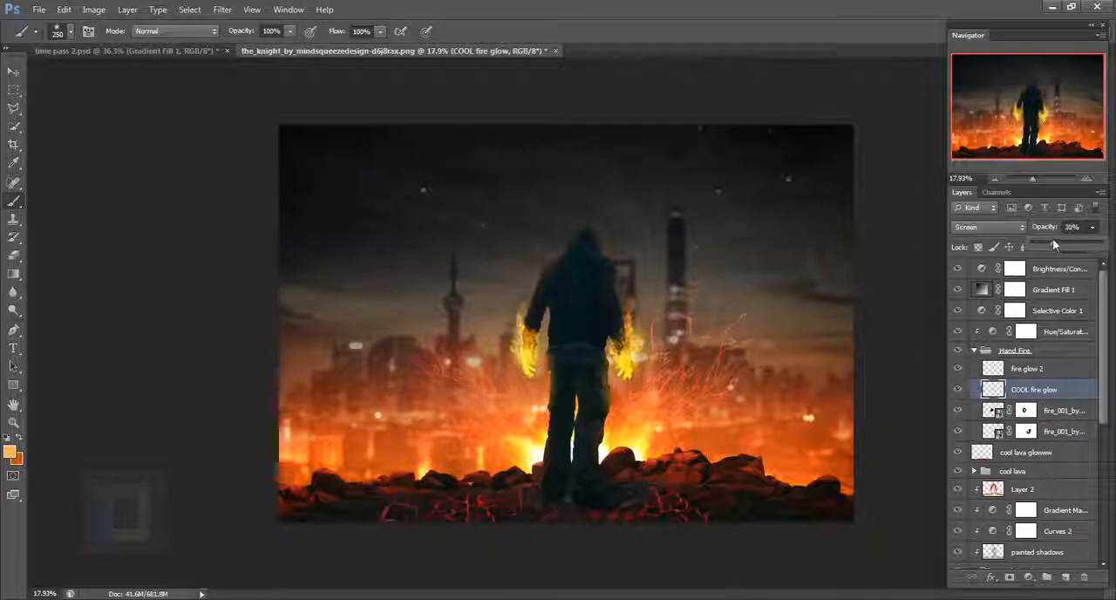
click(1091, 229)
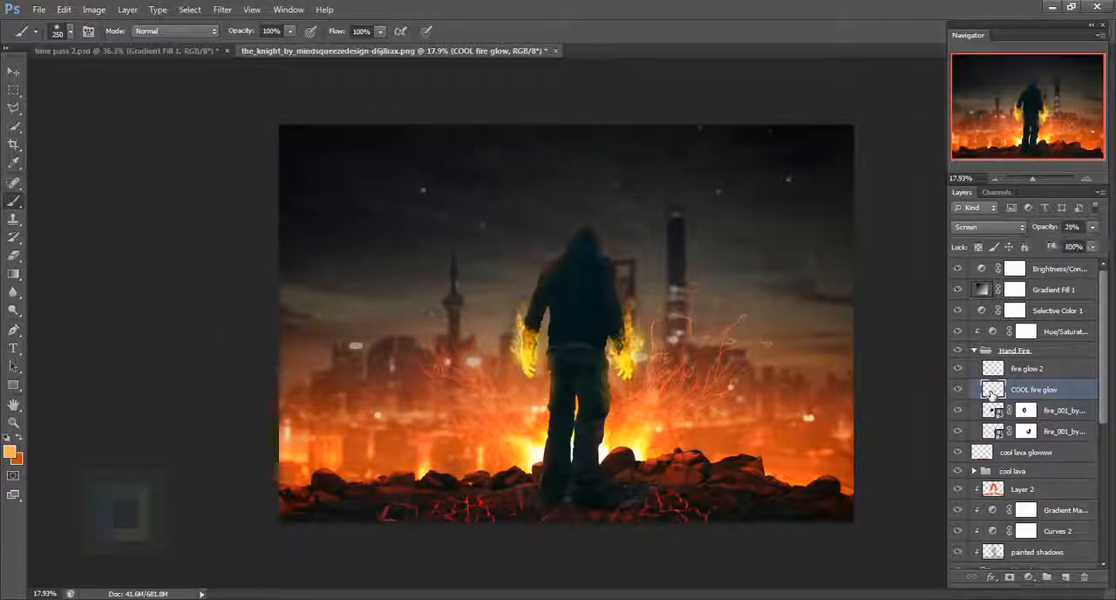
- Add a Curves adjustment layer above Brightness/Contrast and, in the Blue channel, raise the black point's output to 14 and lower the white point's output to 251
click(1059, 274)
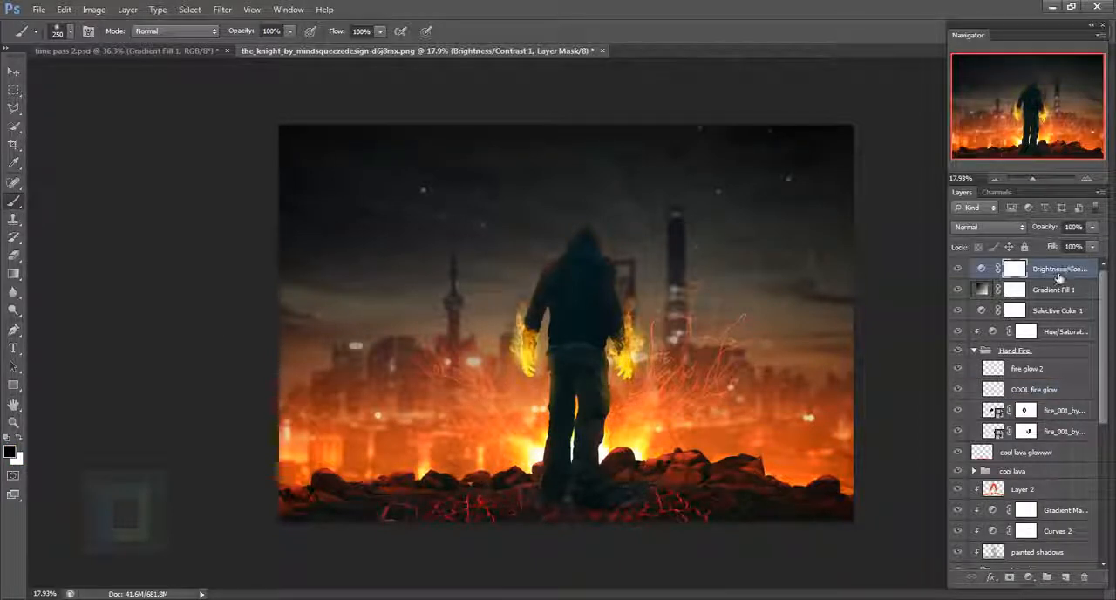
click(1029, 578)
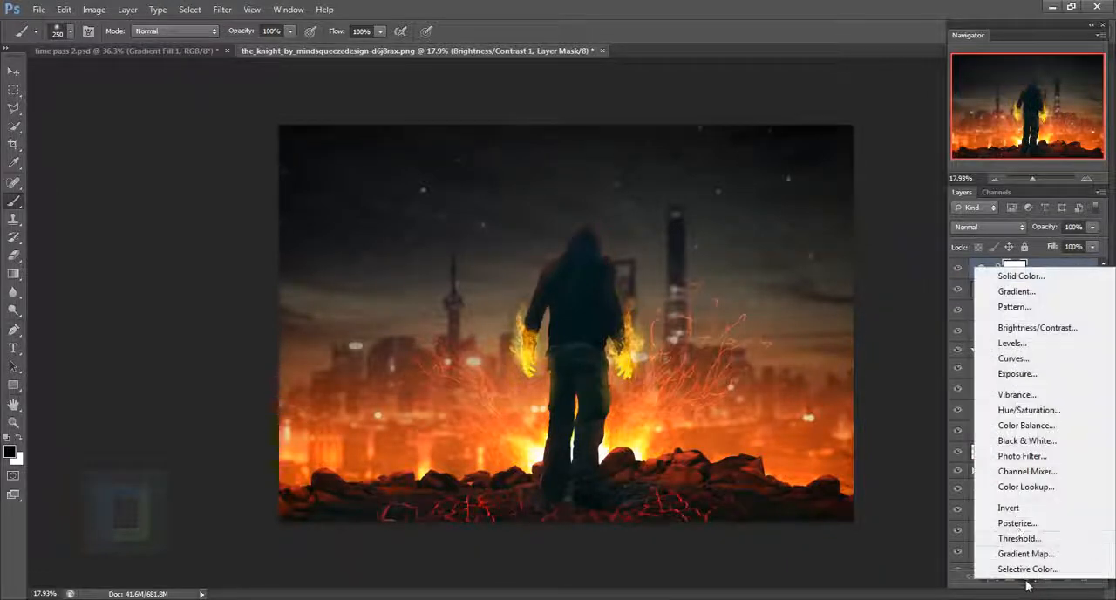
click(1011, 359)
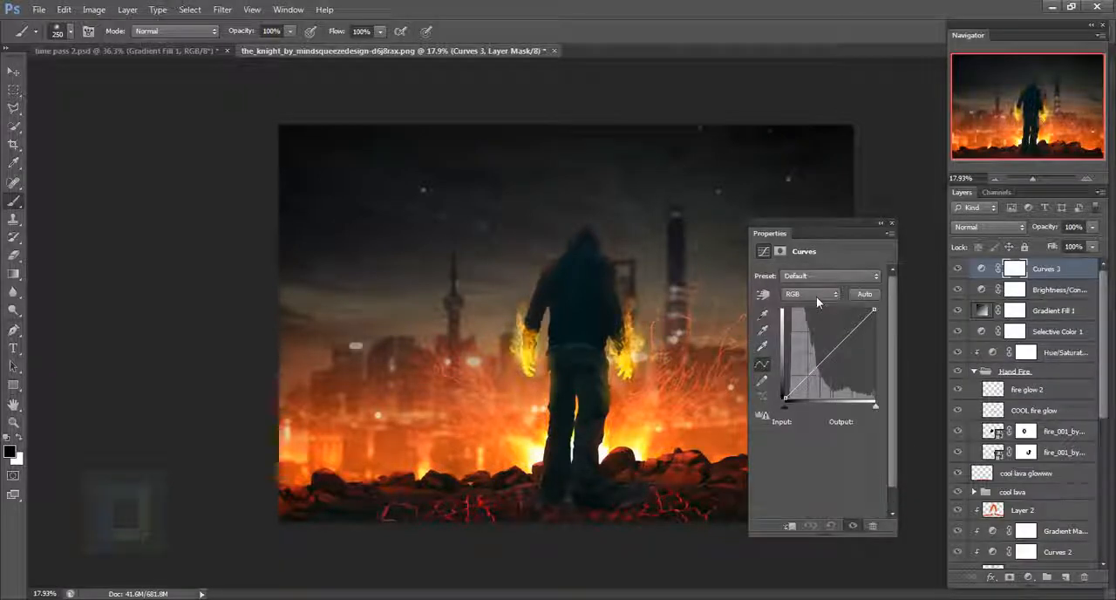
click(816, 297)
click(806, 347)
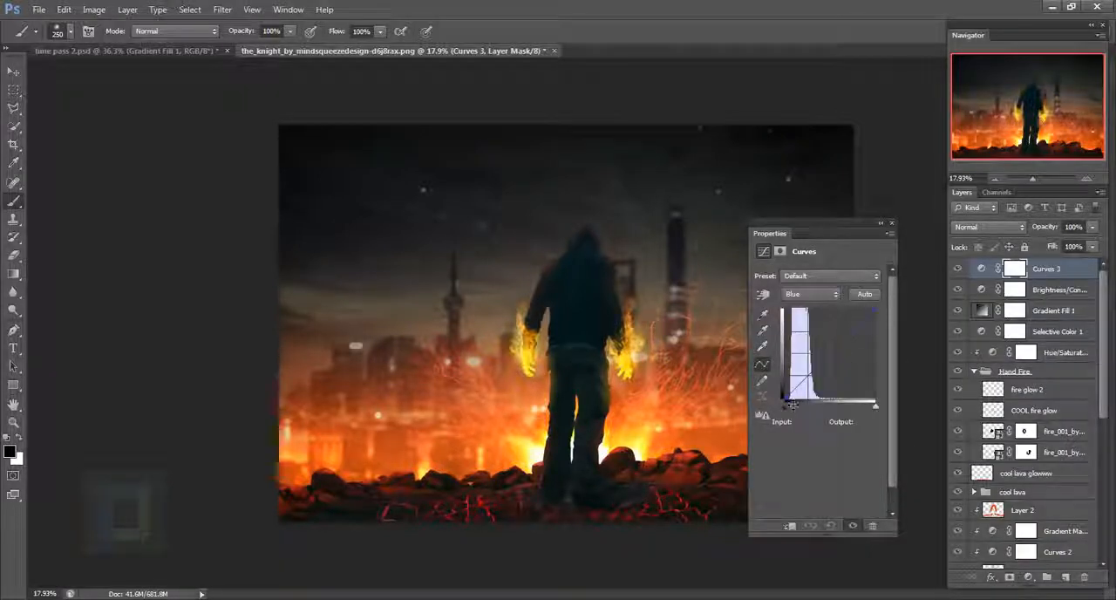
mouse_move(791, 404)
mouse_down()
mouse_move(797, 389)
mouse_move(785, 398)
mouse_up()
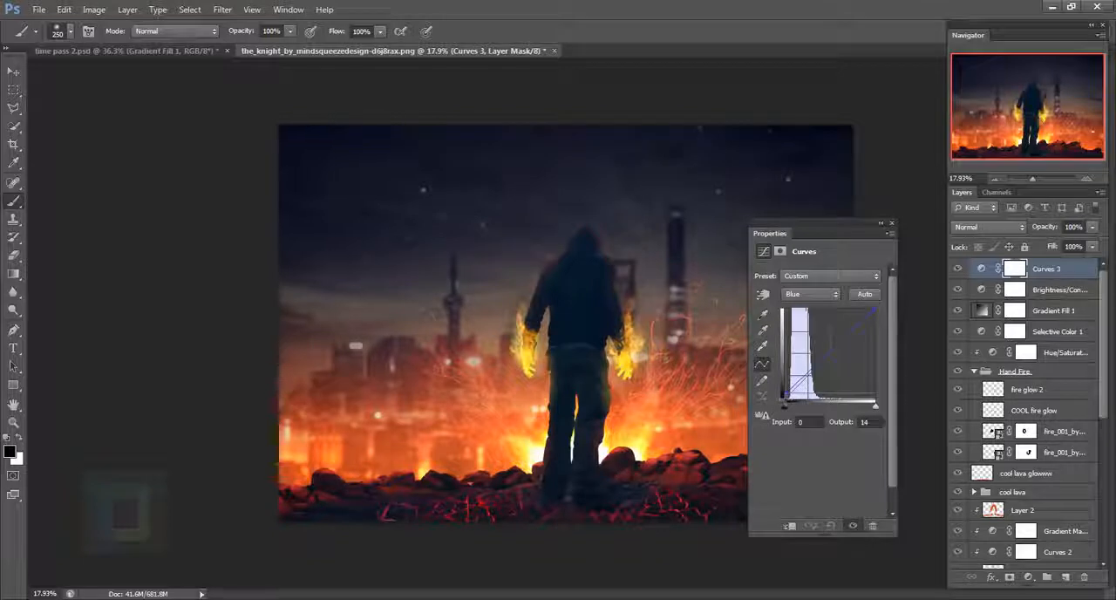
drag(880, 322, 874, 310)
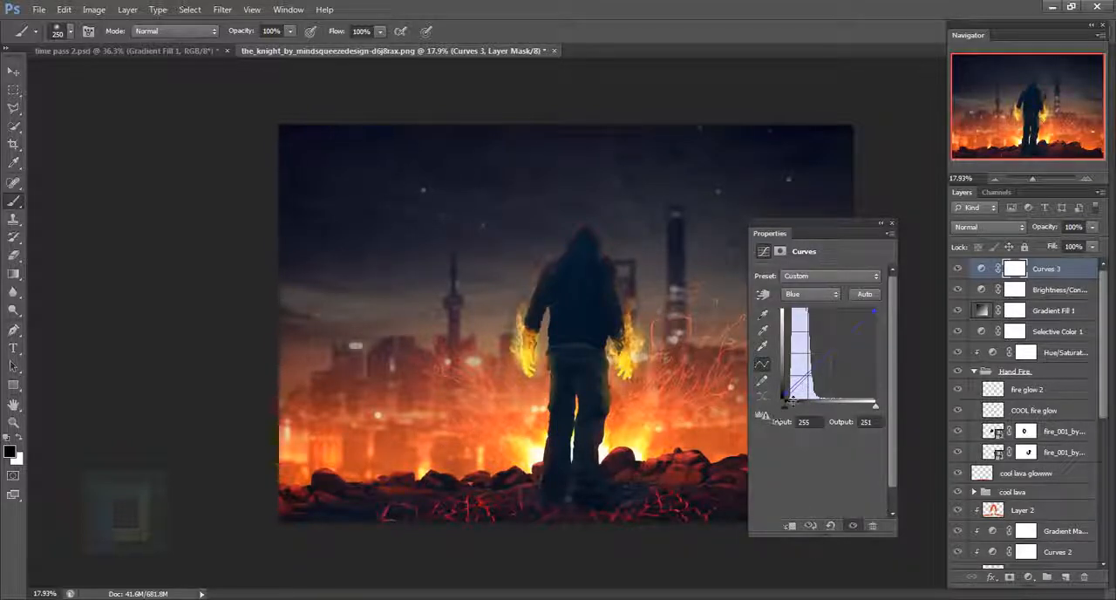
- Shape the RGB curve with points at input 183, output 189 and input 100, output 90, and hide the Curves layer to compare
click(811, 293)
click(802, 301)
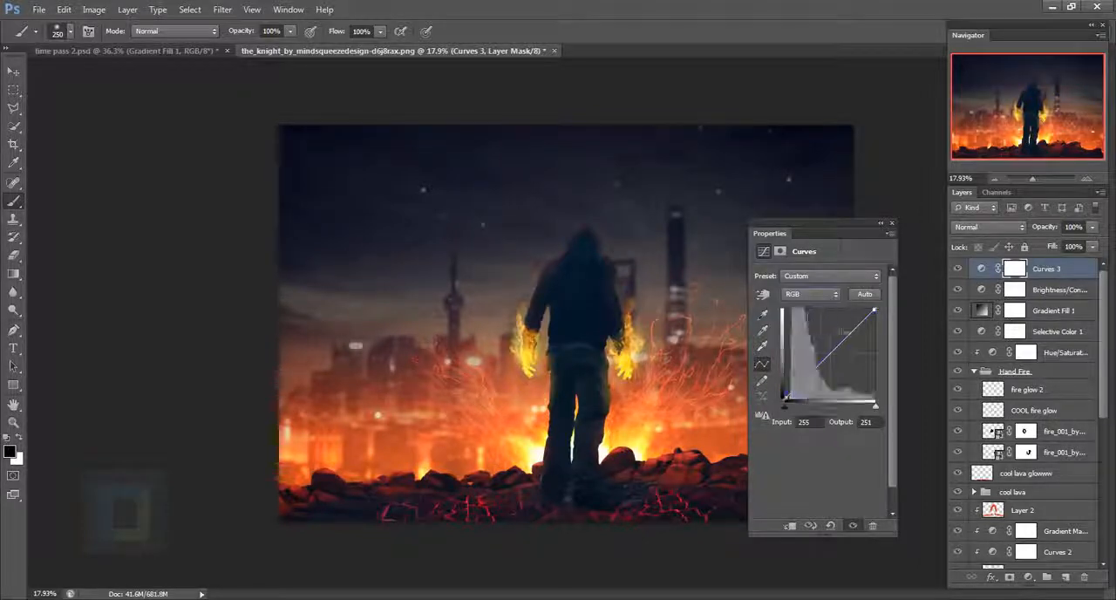
click(848, 333)
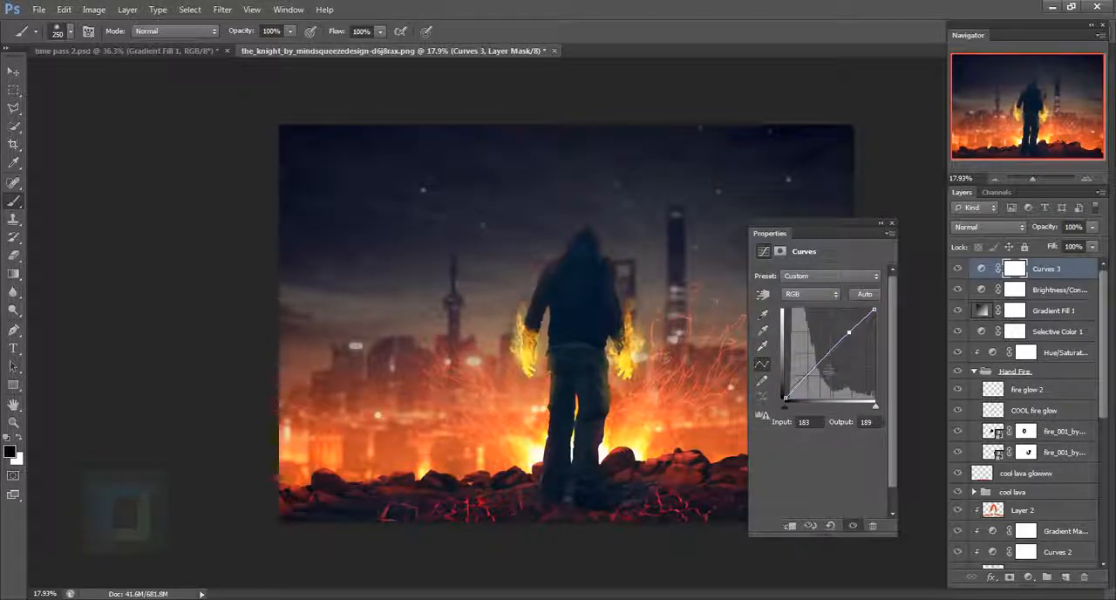
click(821, 366)
drag(826, 371, 825, 372)
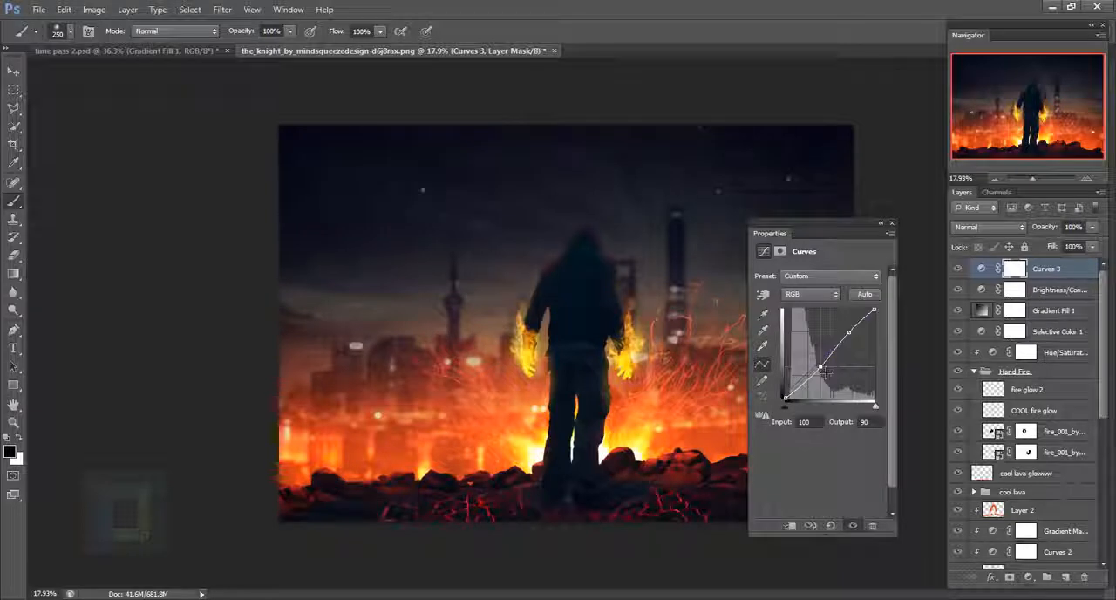
click(891, 223)
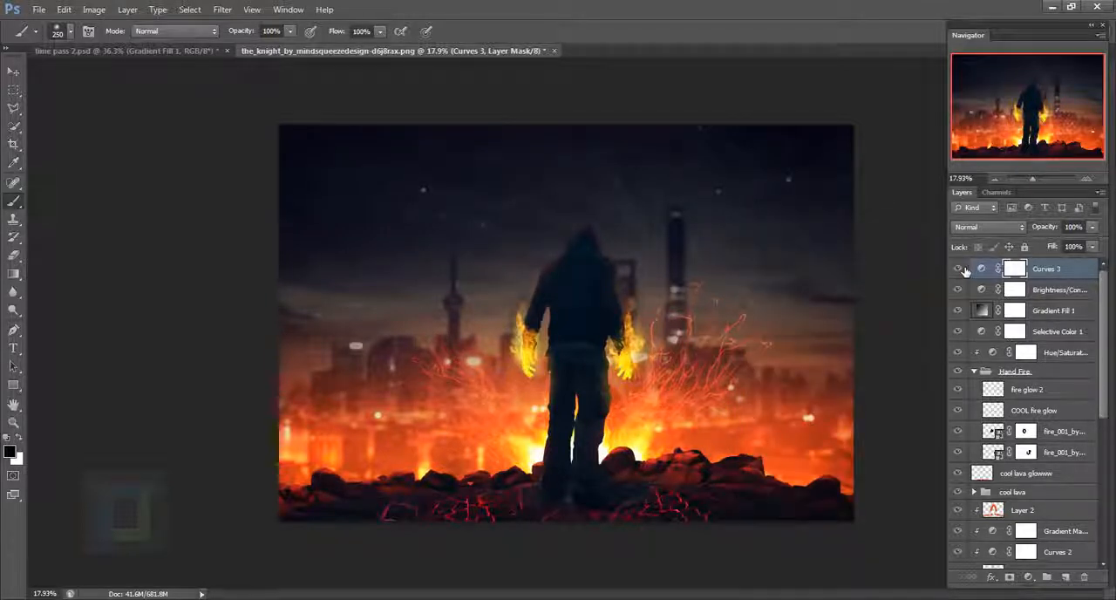
click(959, 269)
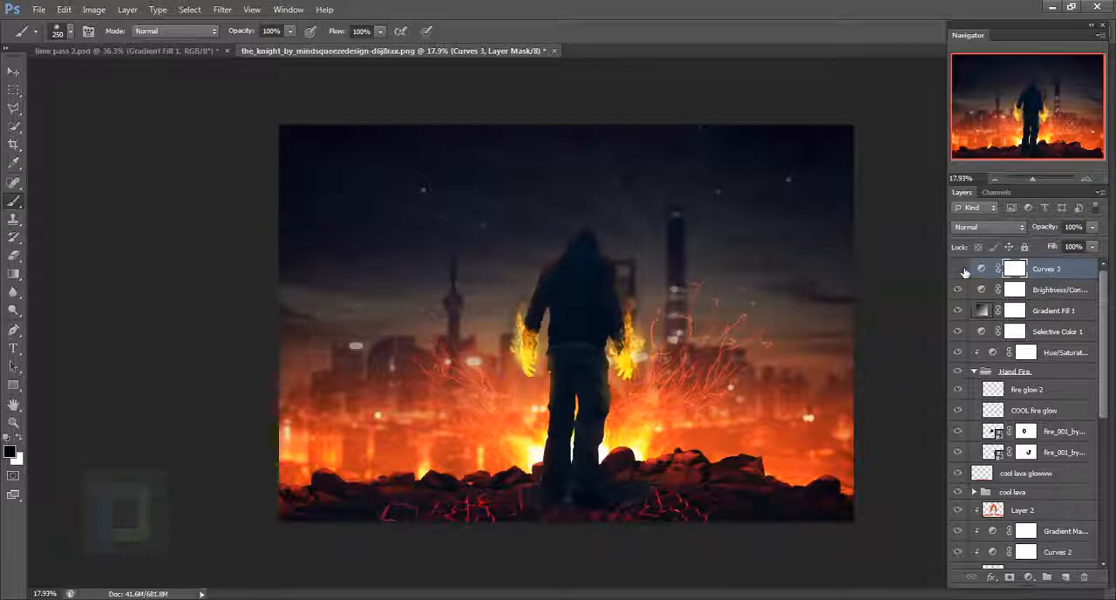